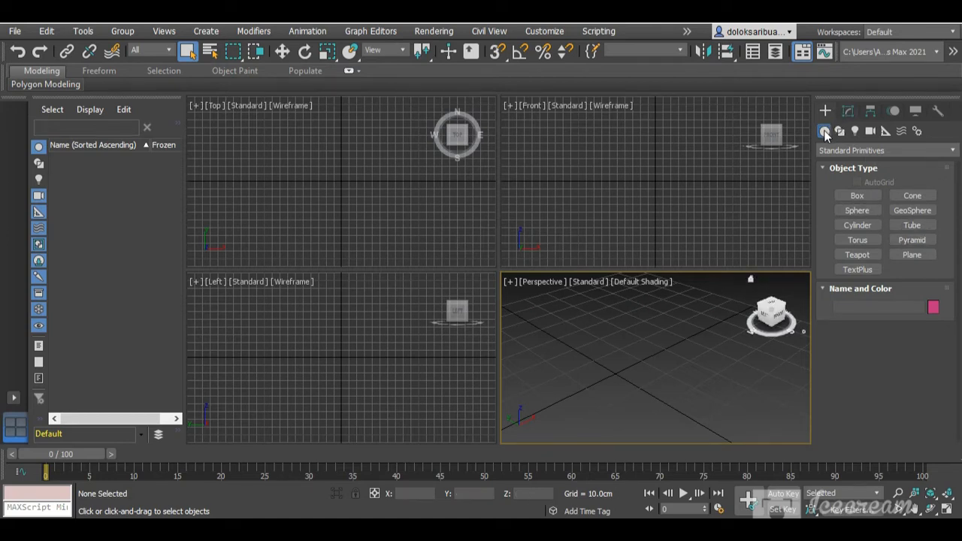
Step: Create a plane about 12.5 cm long and 10 cm wide near the origin in the Perspective view
click(925, 258)
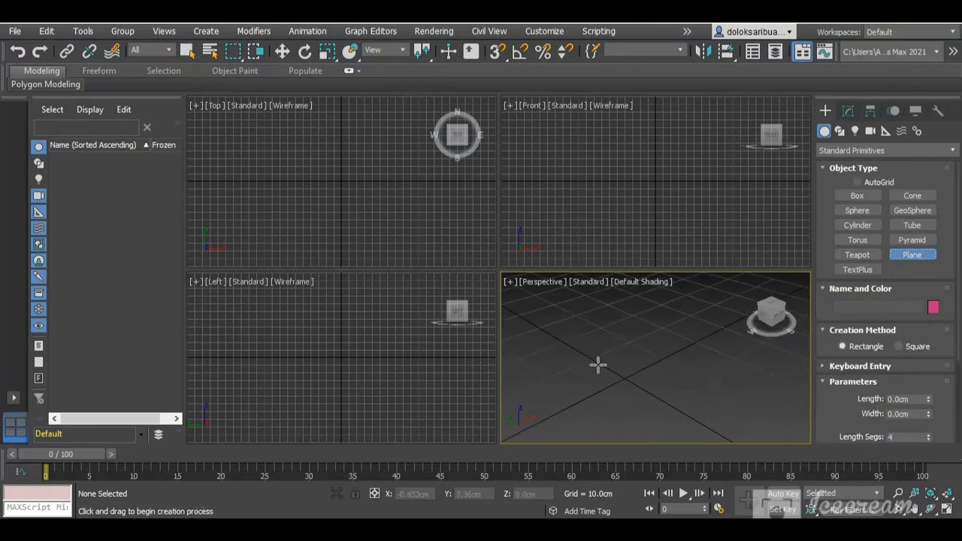
drag(581, 350, 637, 364)
scroll(637, 363, up, 5)
scroll(634, 364, down, 6)
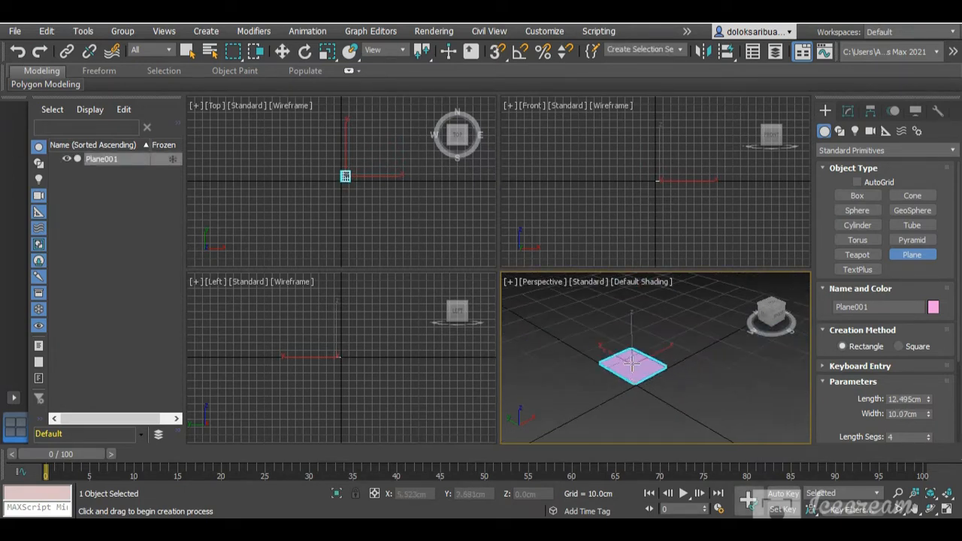
scroll(632, 363, up, 5)
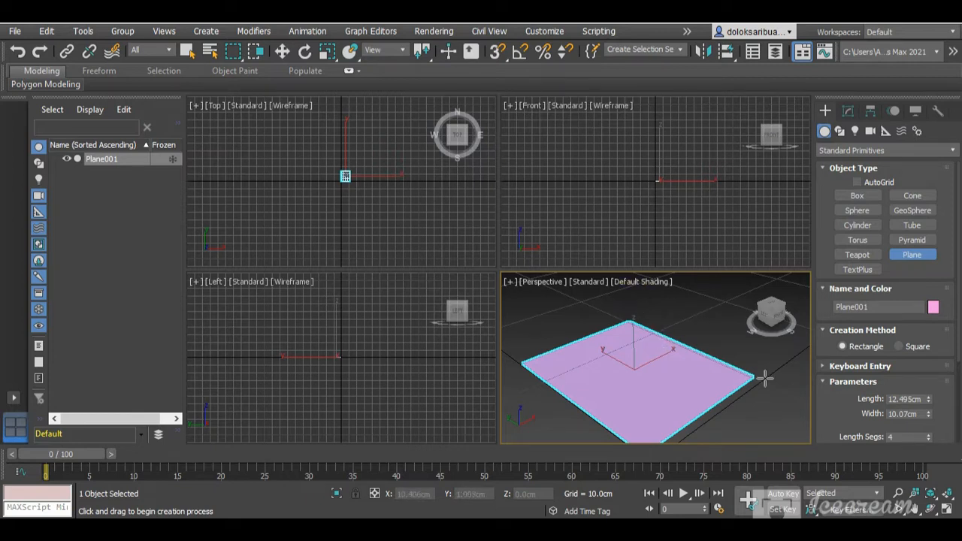
scroll(858, 398, down, 2)
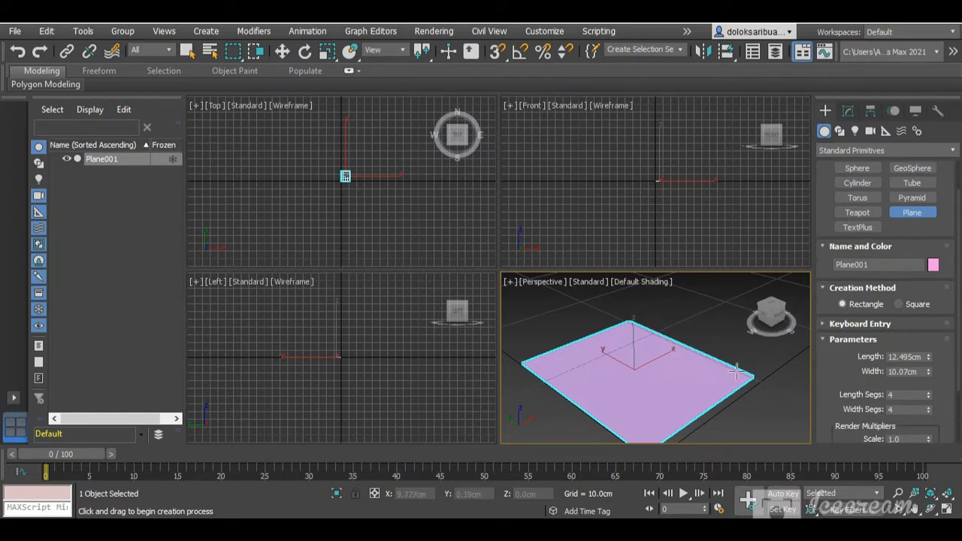
Step: Set the plane's length and width to 10 cm each and finish creating it
double_click(911, 357)
text(10)
key(Tab)
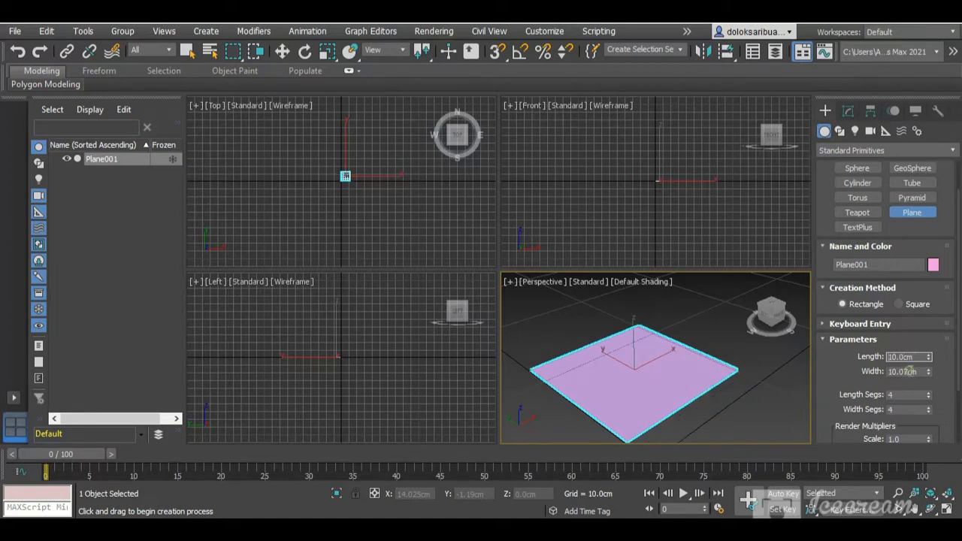
text(1)
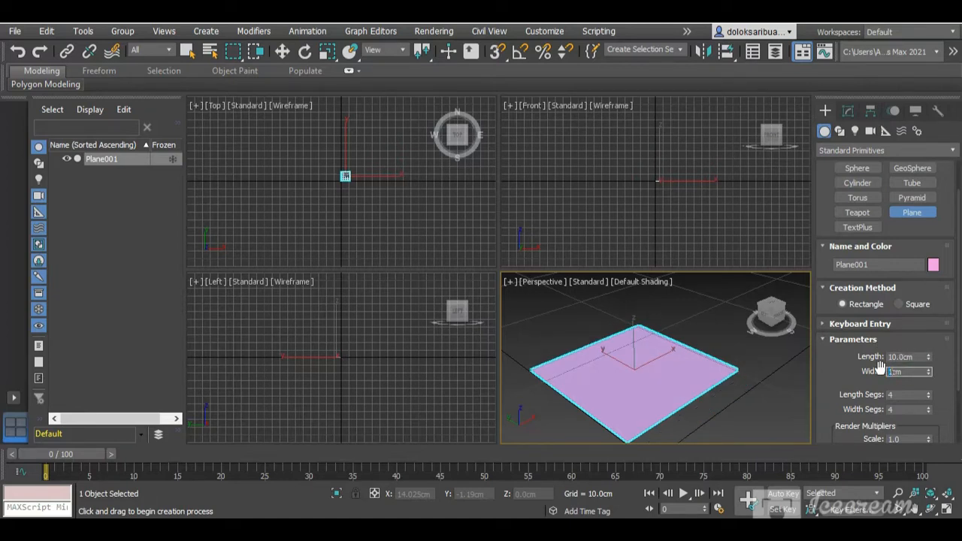
text(0)
click(850, 382)
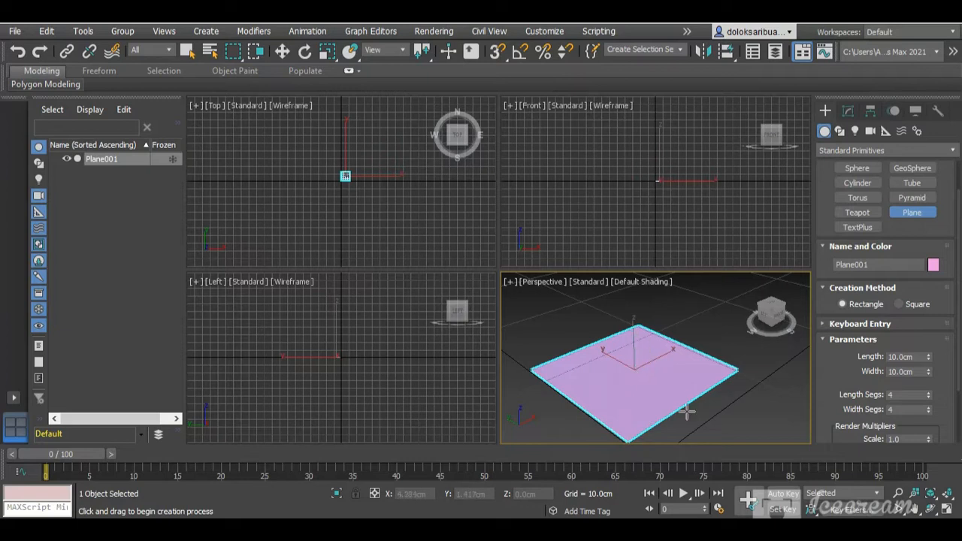
click(714, 423)
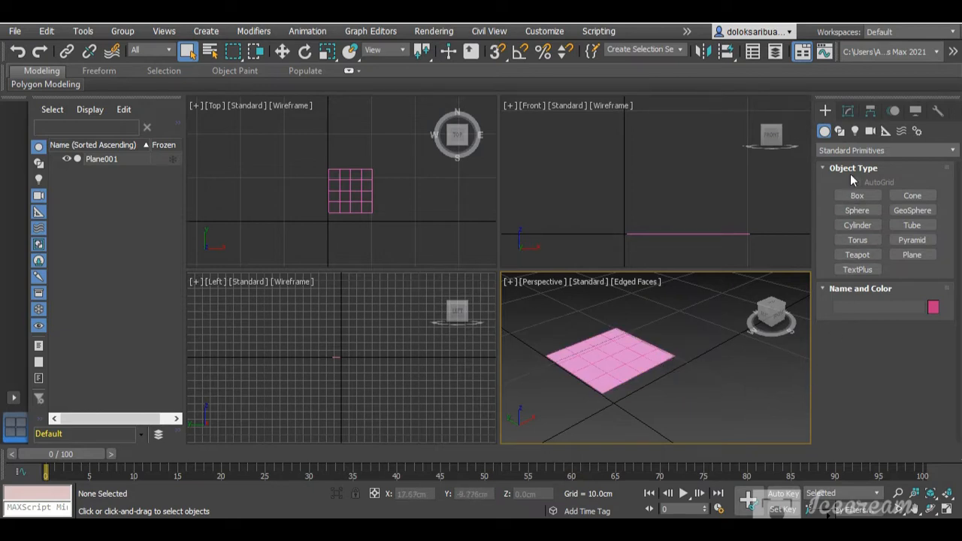
Step: Modify the plane to have 5 length segments and 5 width segments
click(847, 112)
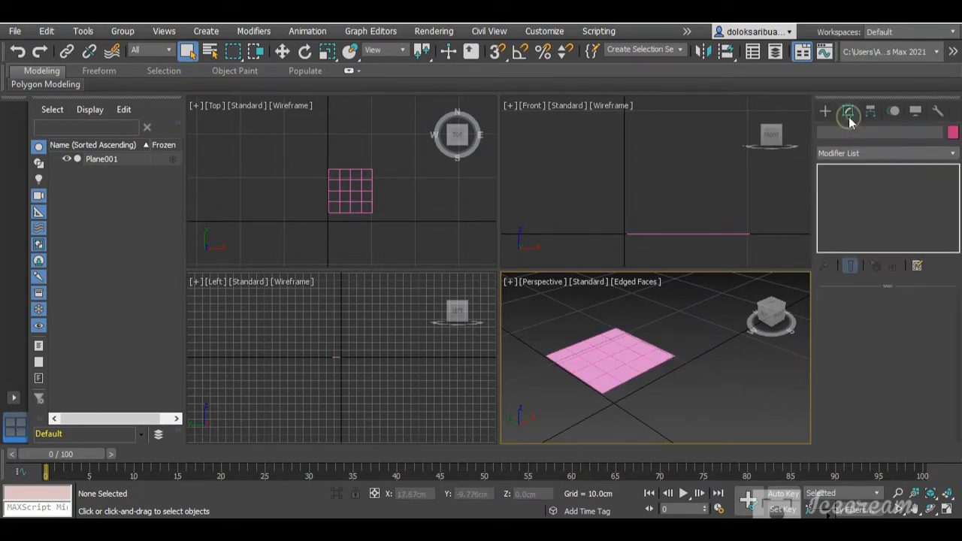
click(636, 352)
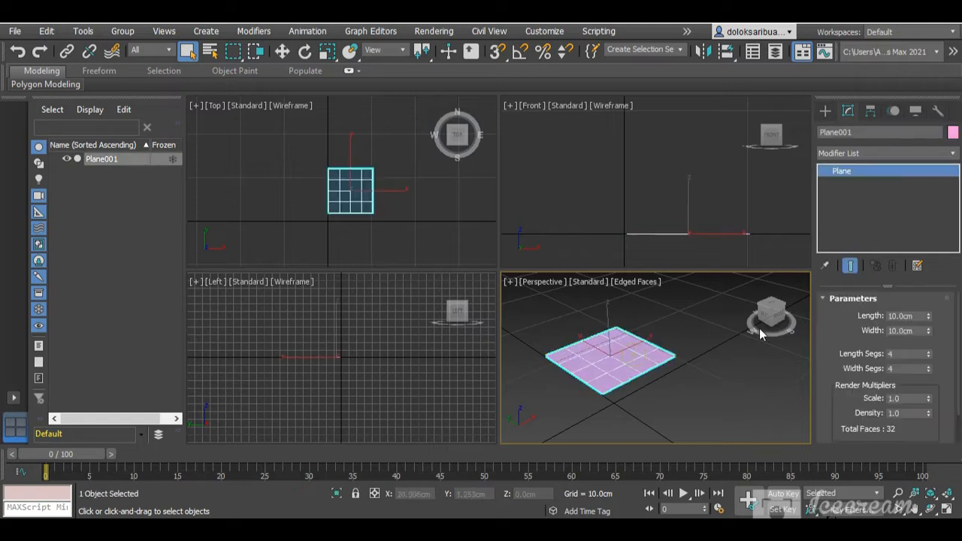
click(928, 351)
click(927, 365)
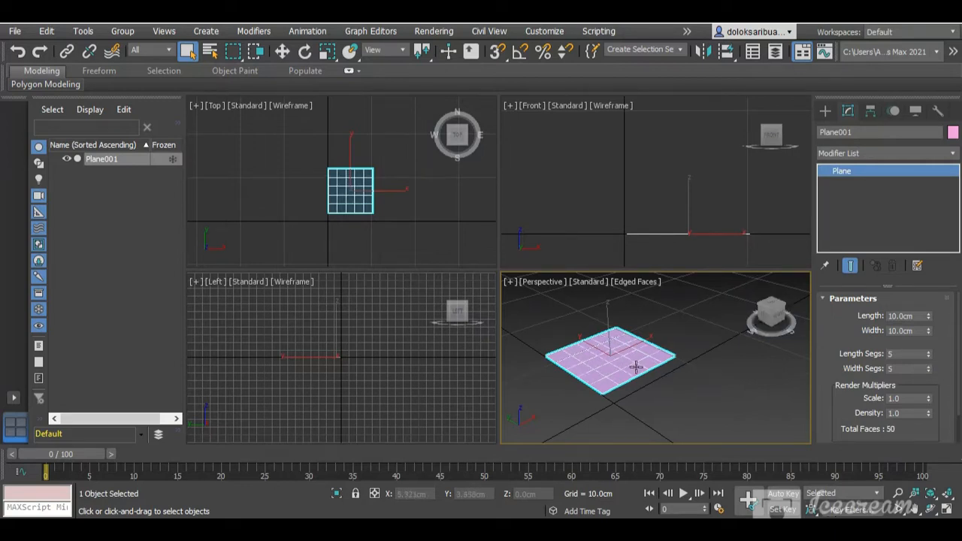
click(665, 409)
scroll(601, 365, up, 3)
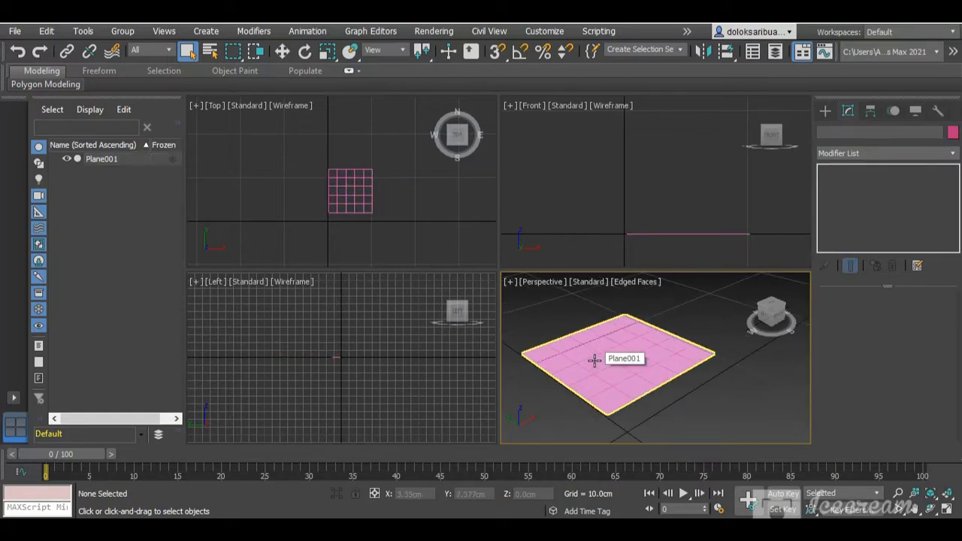
Step: Convert the segmented plane to an Editable Patch
click(593, 360)
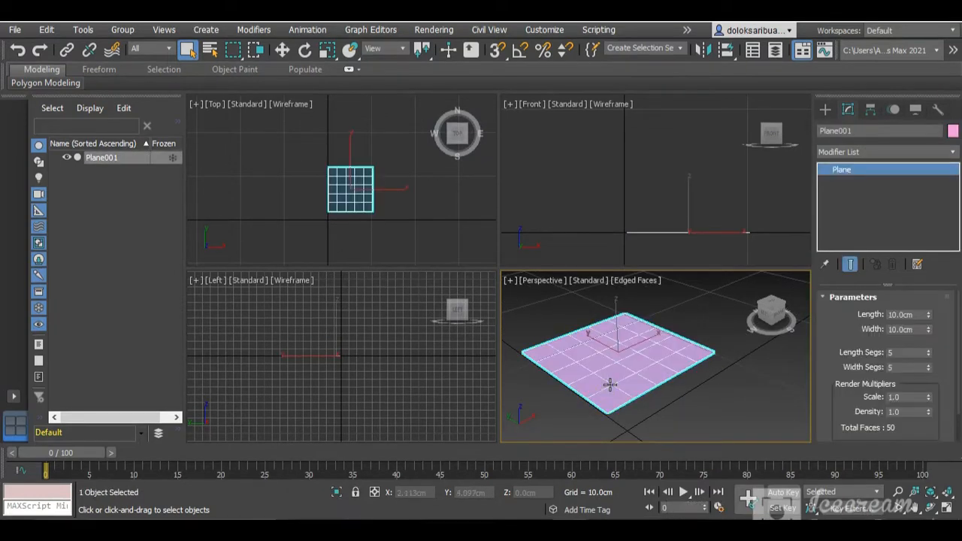
right_click(609, 376)
mouse_move(650, 514)
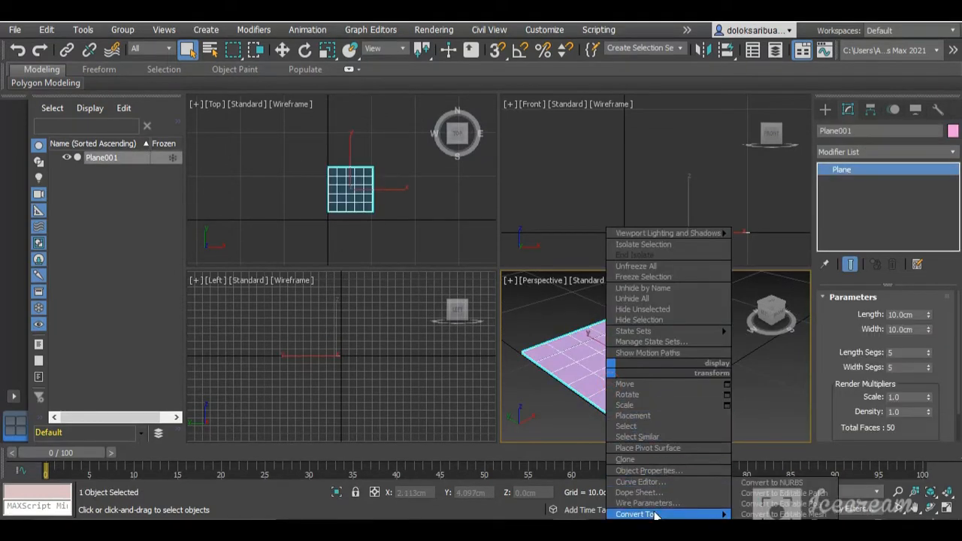
click(772, 496)
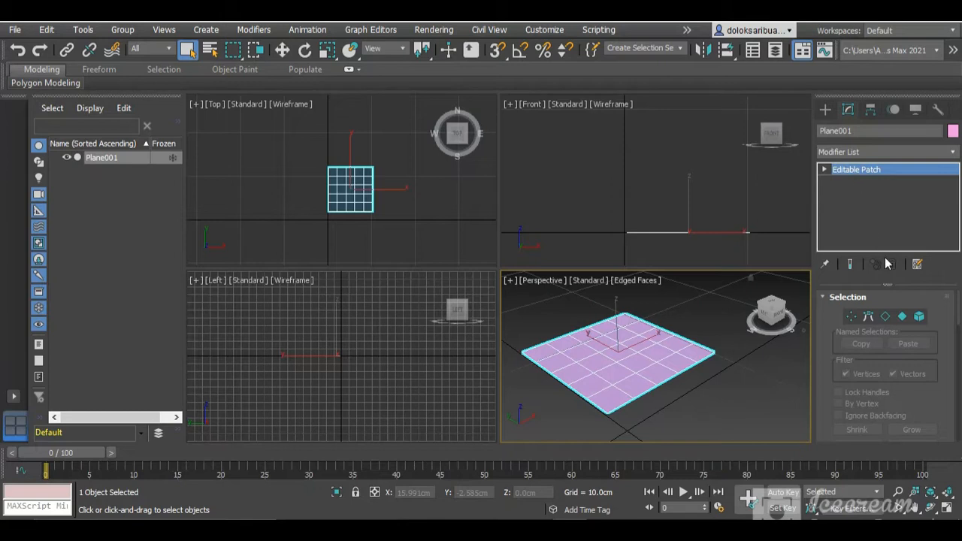
Step: Select the plane's whole patch element and extrude it upward about 1.1 cm into a flat slab
click(918, 316)
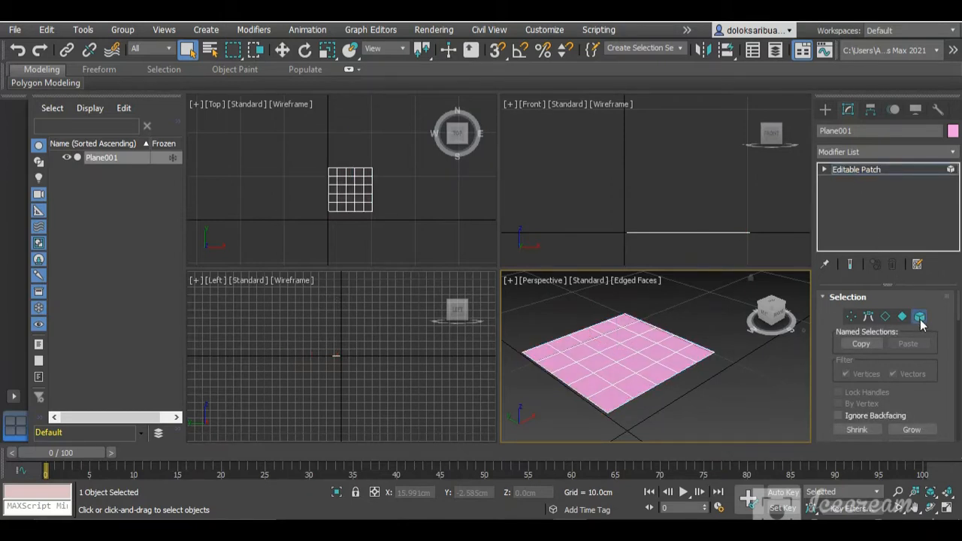
click(666, 360)
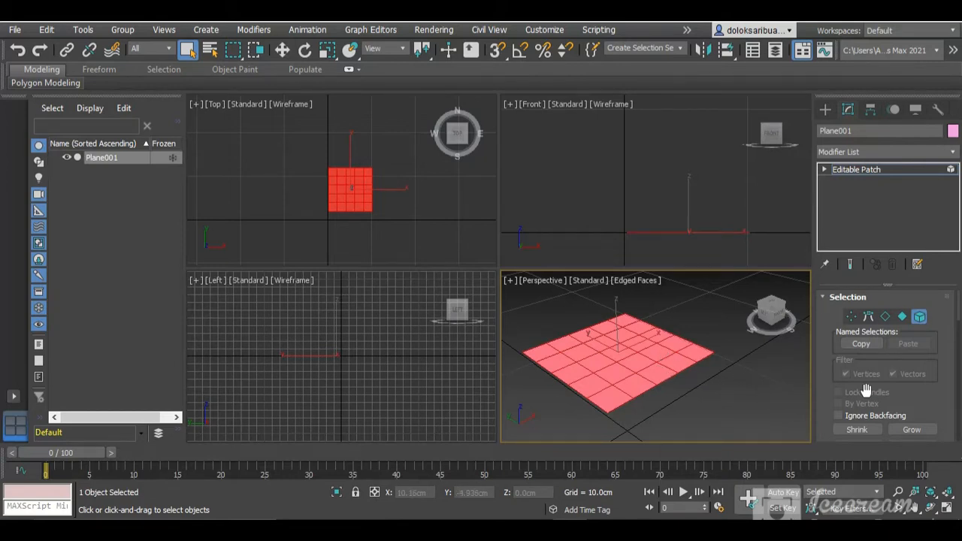
scroll(866, 392, down, 2)
scroll(867, 392, down, 9)
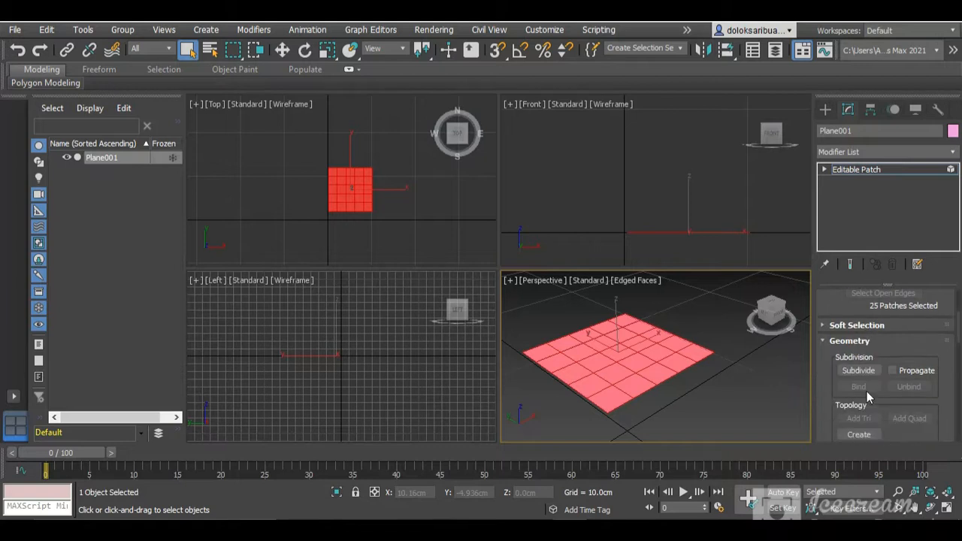
scroll(866, 394, down, 5)
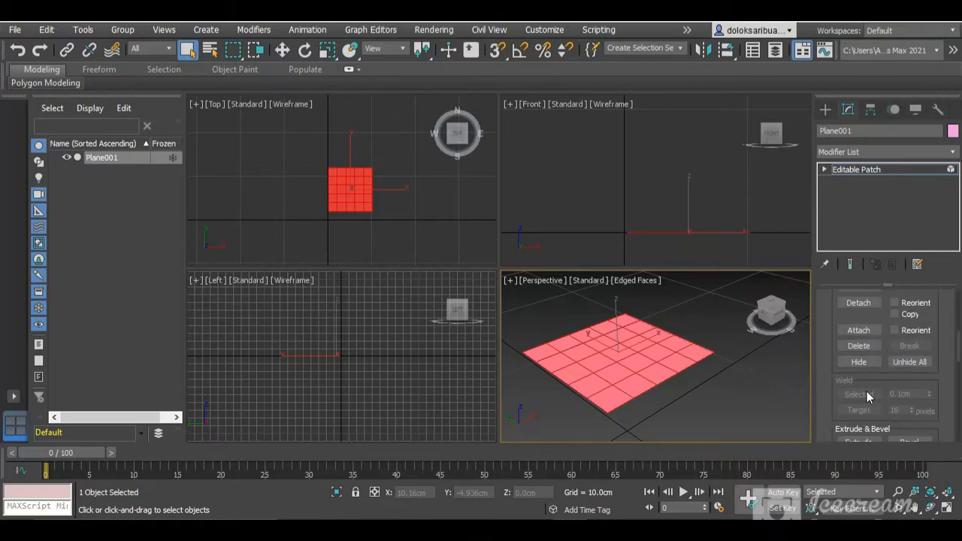
scroll(859, 374, down, 3)
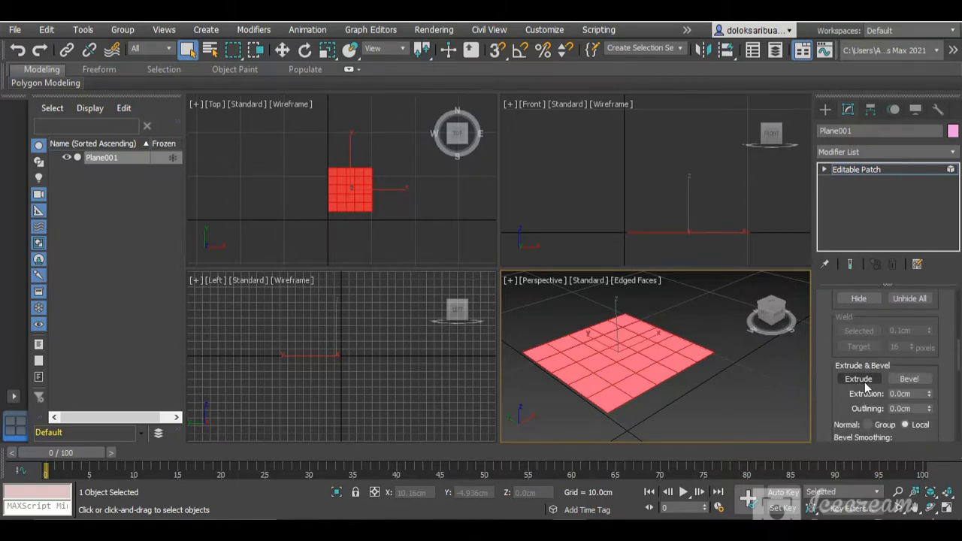
click(857, 379)
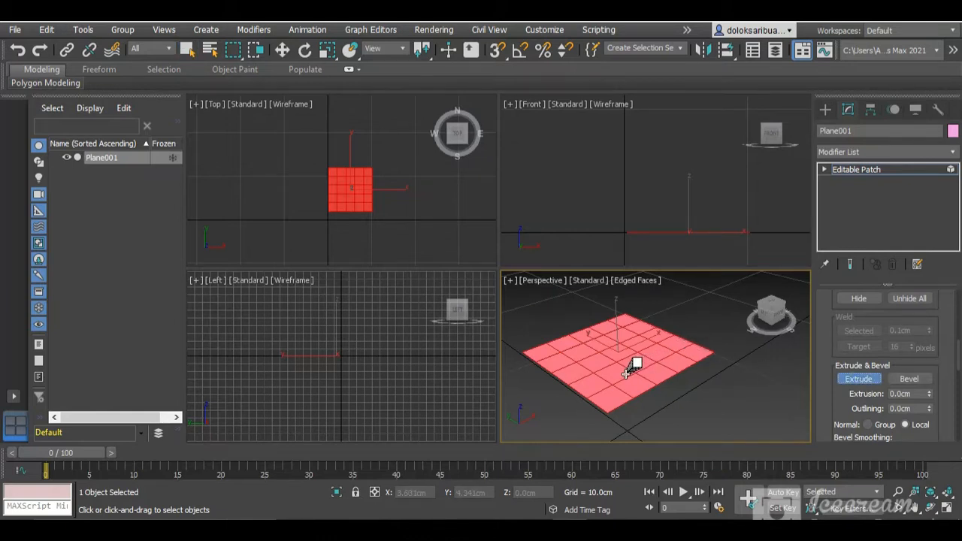
drag(625, 374, 624, 357)
scroll(623, 360, up, 5)
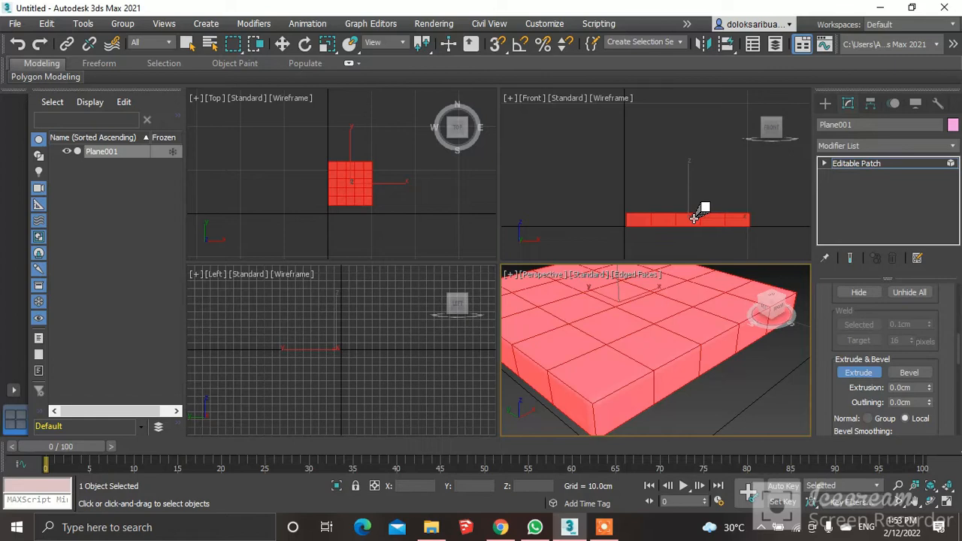
scroll(700, 212, up, 5)
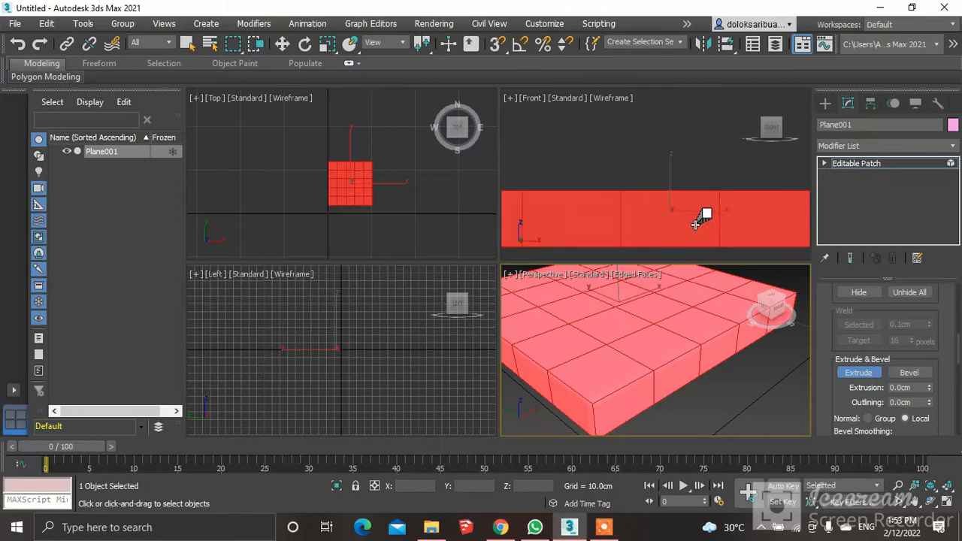
click(721, 378)
click(711, 356)
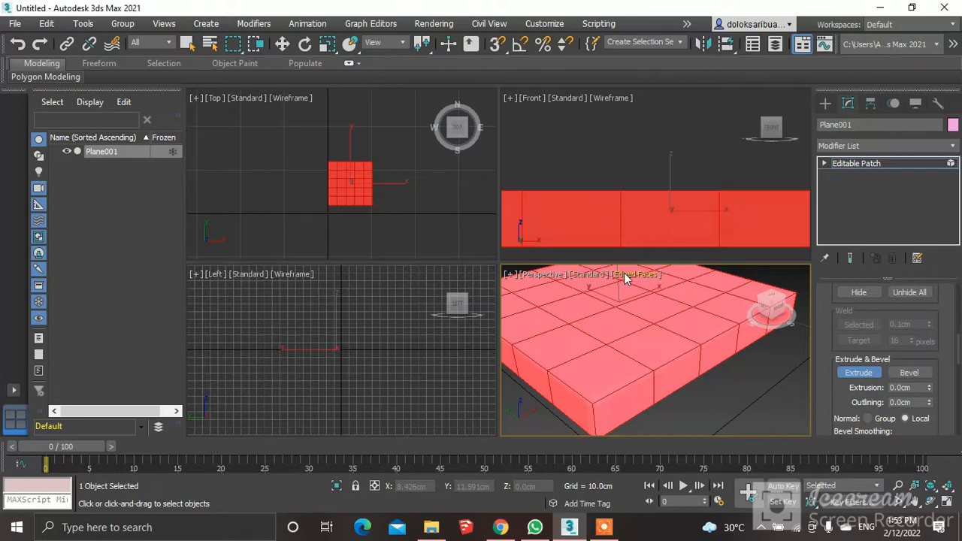
click(641, 174)
click(643, 223)
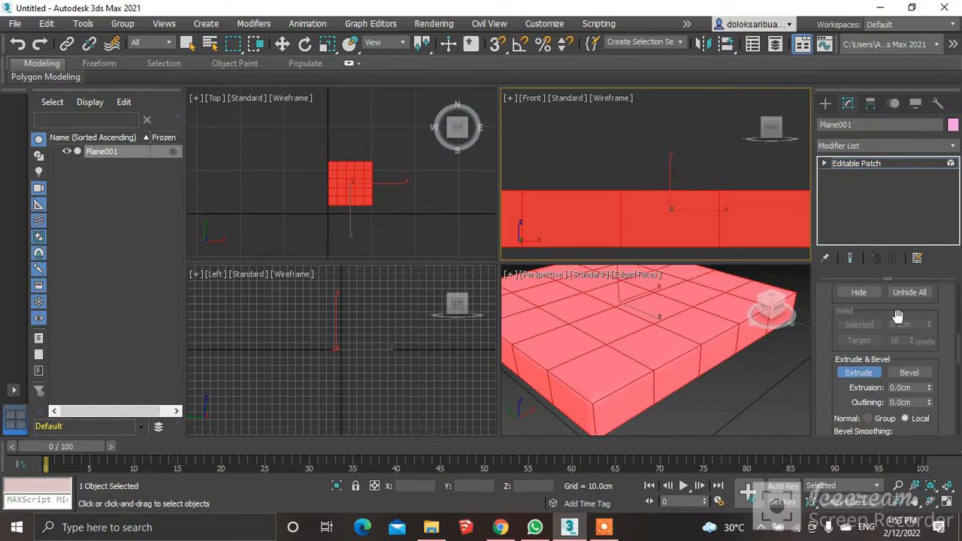
Step: Switch to Handle sub-object editing and select all handles along the slab's upper surface in the Front view
scroll(873, 356, up, 1)
scroll(871, 354, up, 5)
scroll(672, 372, down, 3)
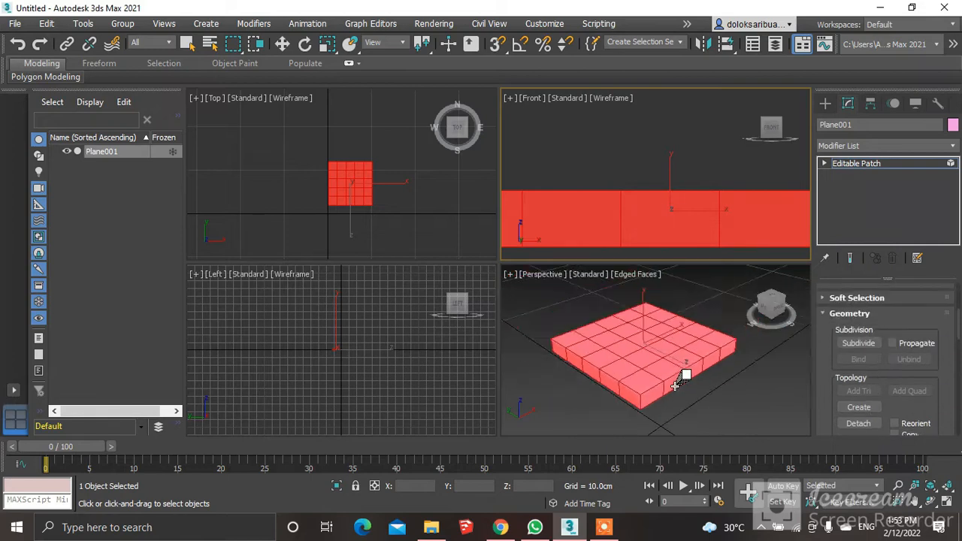
scroll(661, 374, up, 4)
scroll(834, 353, up, 6)
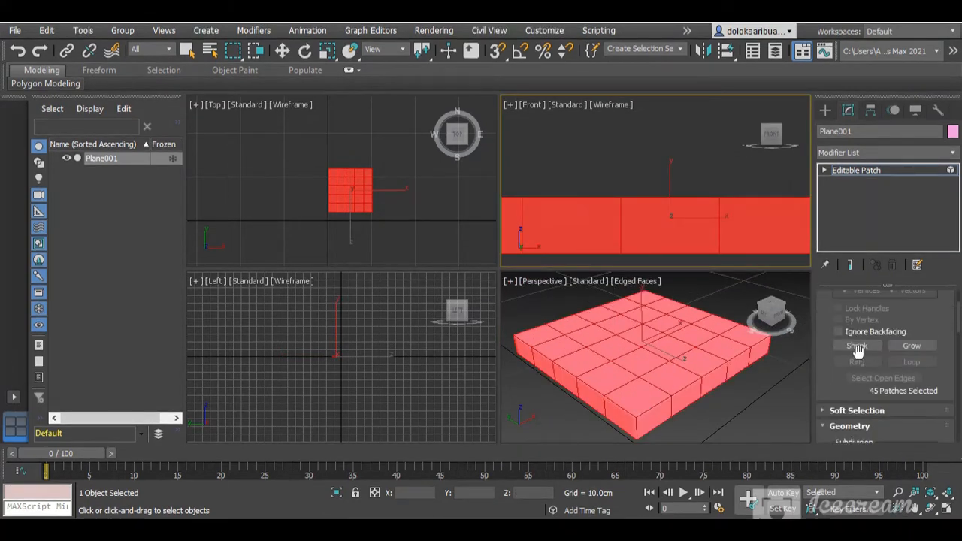
click(869, 317)
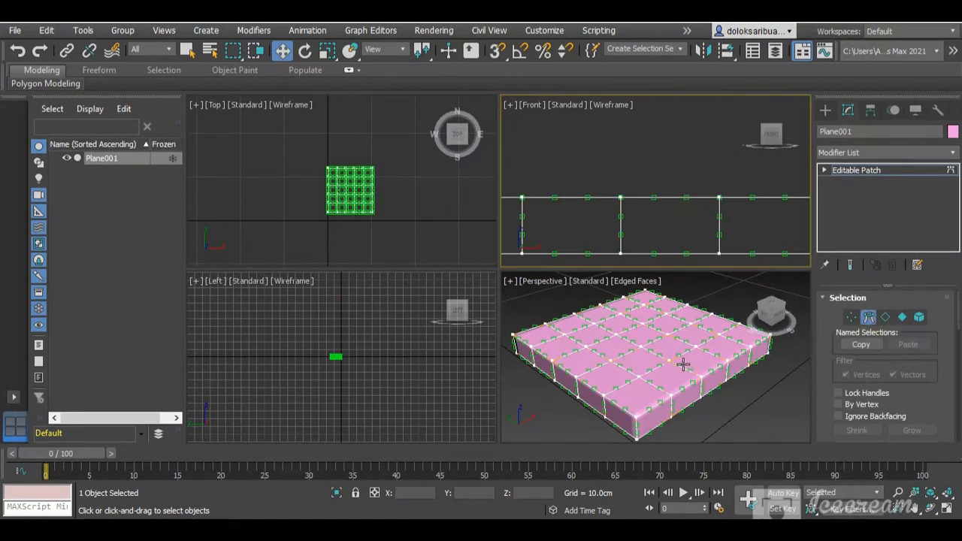
scroll(645, 252, down, 4)
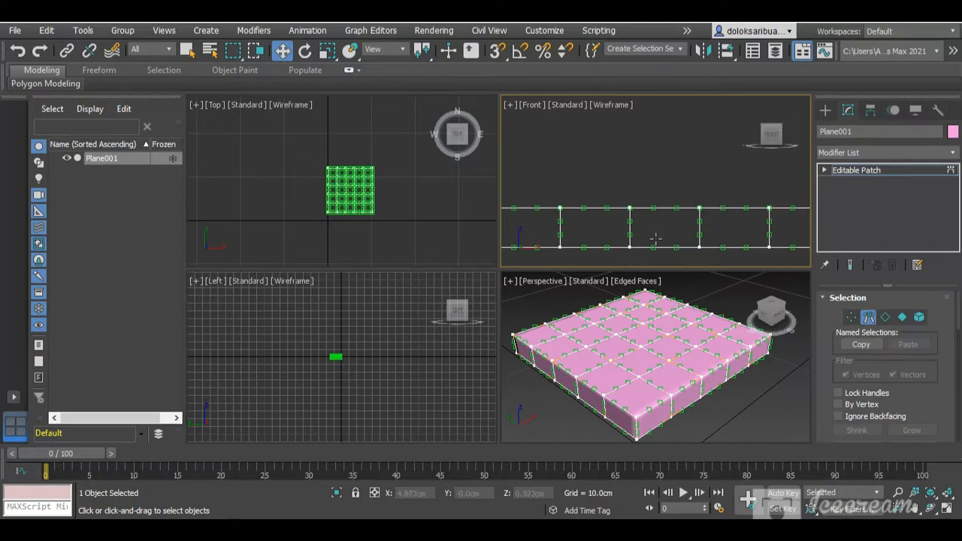
scroll(664, 225, up, 2)
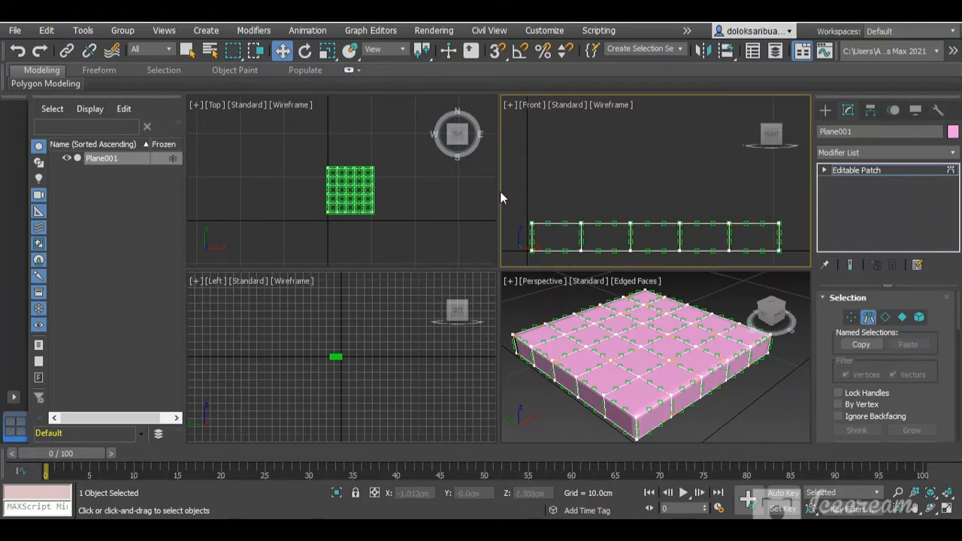
drag(508, 201, 791, 229)
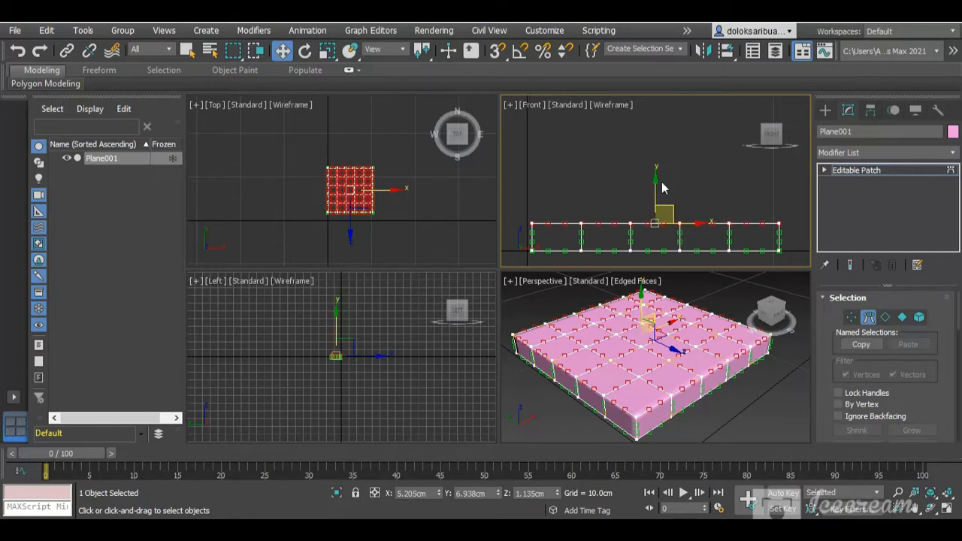
Step: Raise the selected top handles about 0.3 cm so the upper patches bulge into rounded cushions
drag(655, 182, 656, 175)
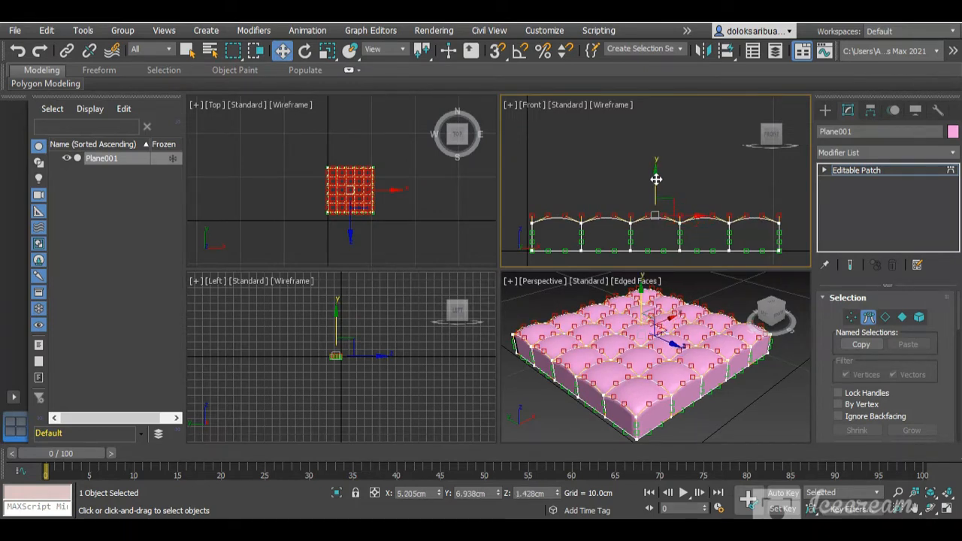
scroll(657, 352, up, 5)
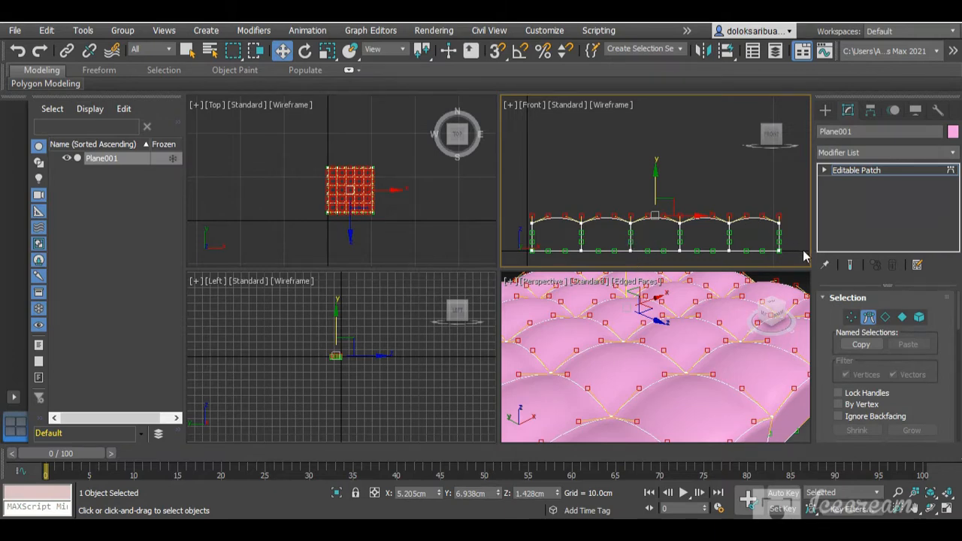
click(776, 317)
mouse_move(776, 316)
mouse_down()
mouse_move(775, 295)
mouse_move(768, 324)
mouse_up()
scroll(699, 344, down, 5)
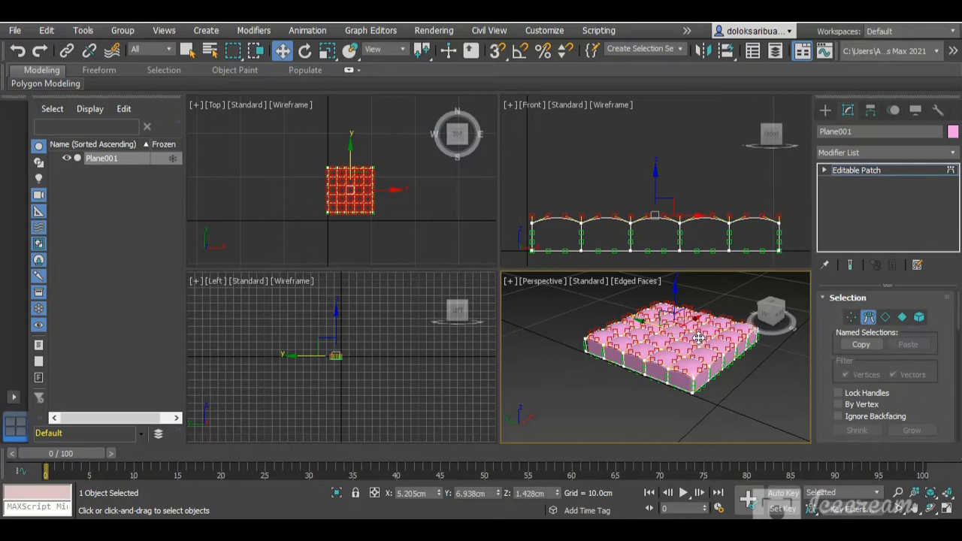
Step: Convert the bulged patch object to an Editable Poly
right_click(698, 338)
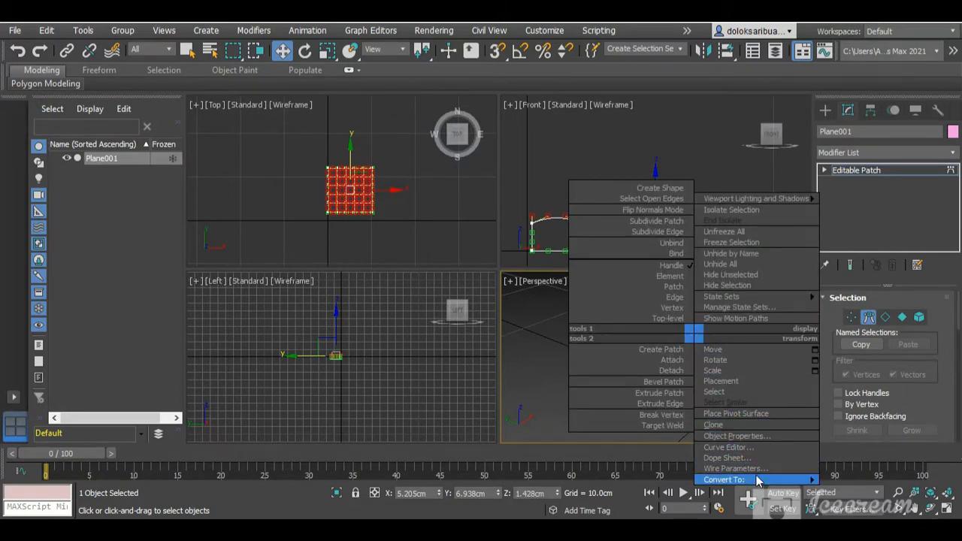
mouse_move(759, 480)
click(847, 492)
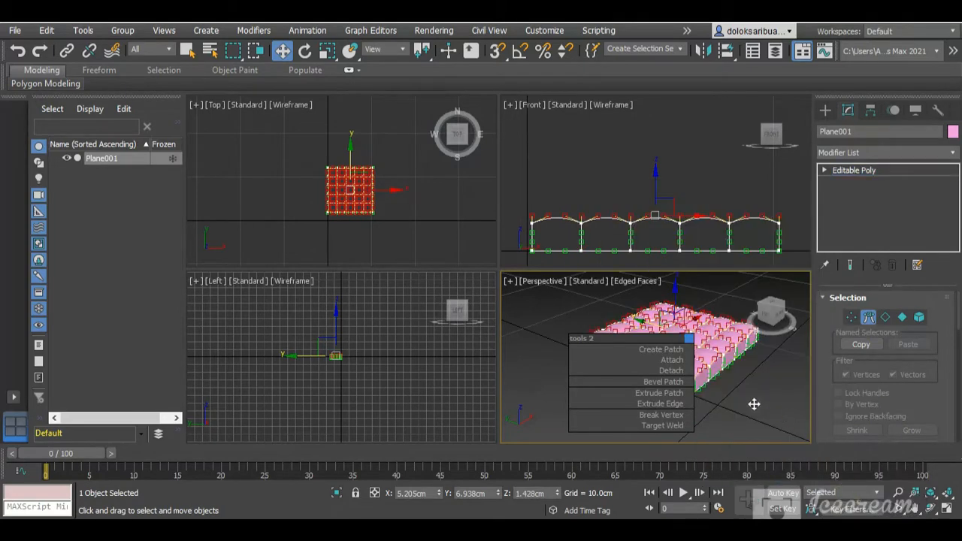
Step: Switch to Vertex sub-object editing and select the valley vertex at the minimum-X, minimum-Y corner where four cushions meet
scroll(702, 347, up, 3)
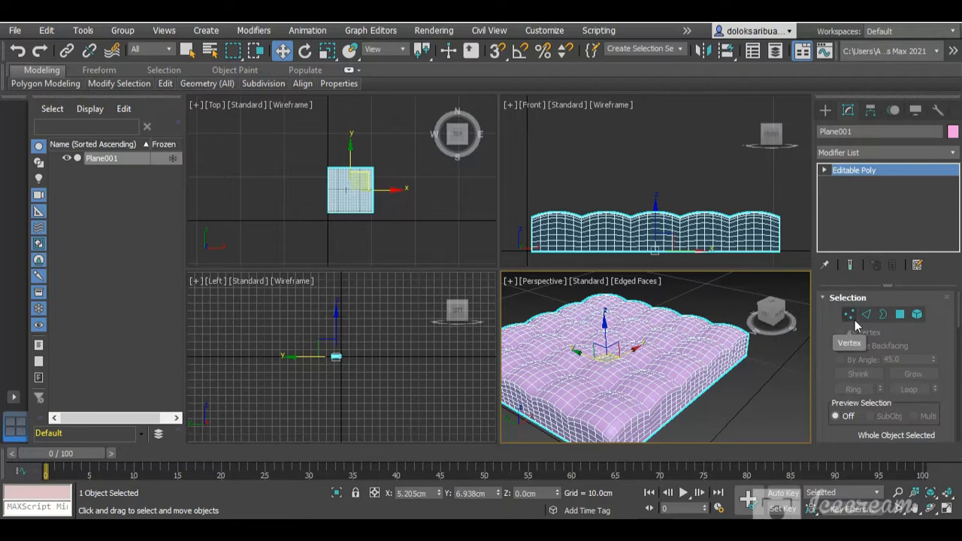
scroll(607, 392, up, 5)
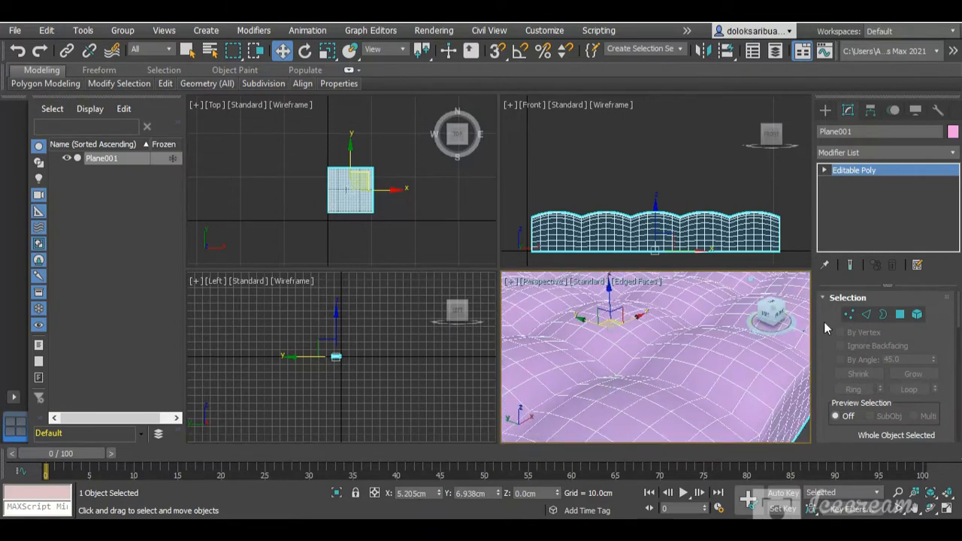
click(772, 310)
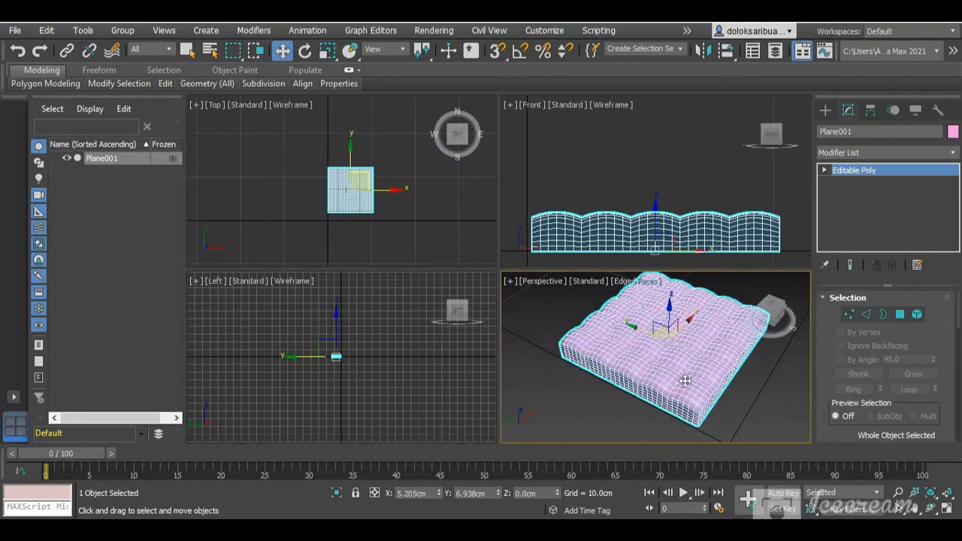
scroll(685, 381, up, 5)
click(848, 314)
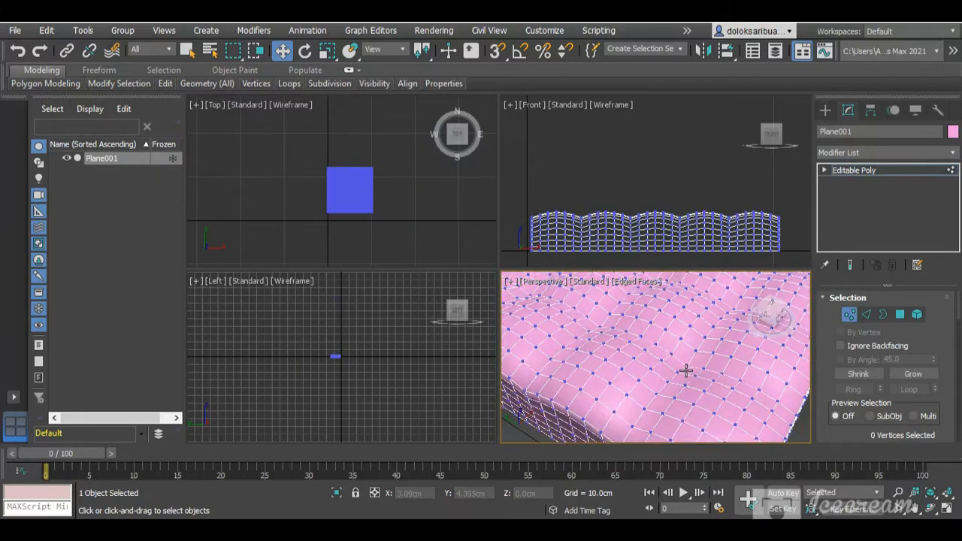
scroll(685, 369, up, 2)
click(687, 363)
scroll(687, 363, down, 7)
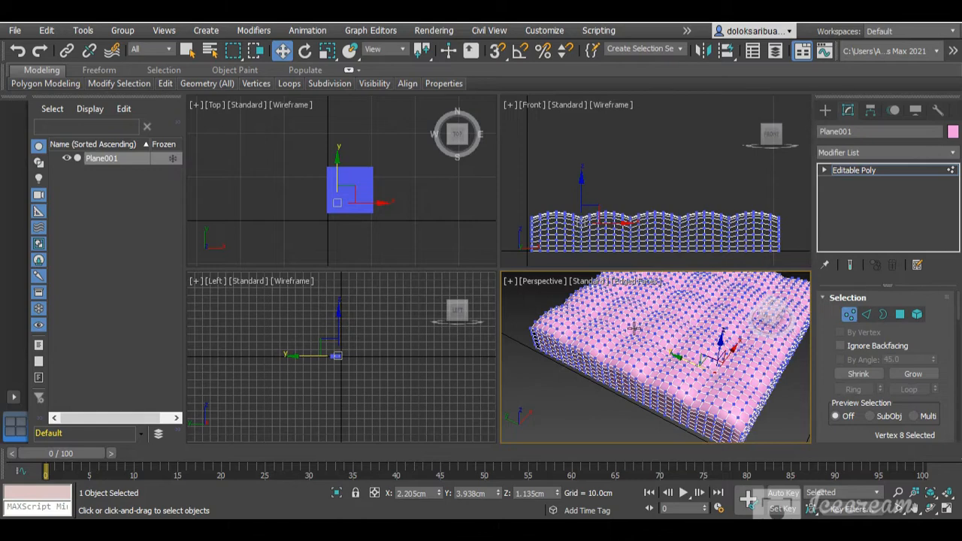
Step: Add the other three cushion-intersection vertices of the minimum-X column to the selection
scroll(677, 344, up, 4)
scroll(677, 347, up, 3)
scroll(667, 362, up, 3)
ctrl+click(667, 363)
scroll(666, 363, down, 5)
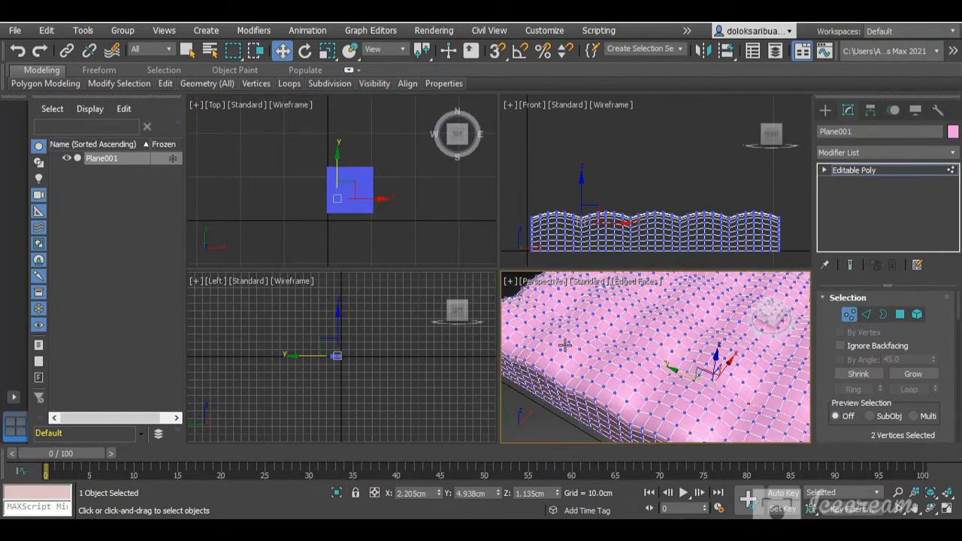
scroll(608, 339, up, 4)
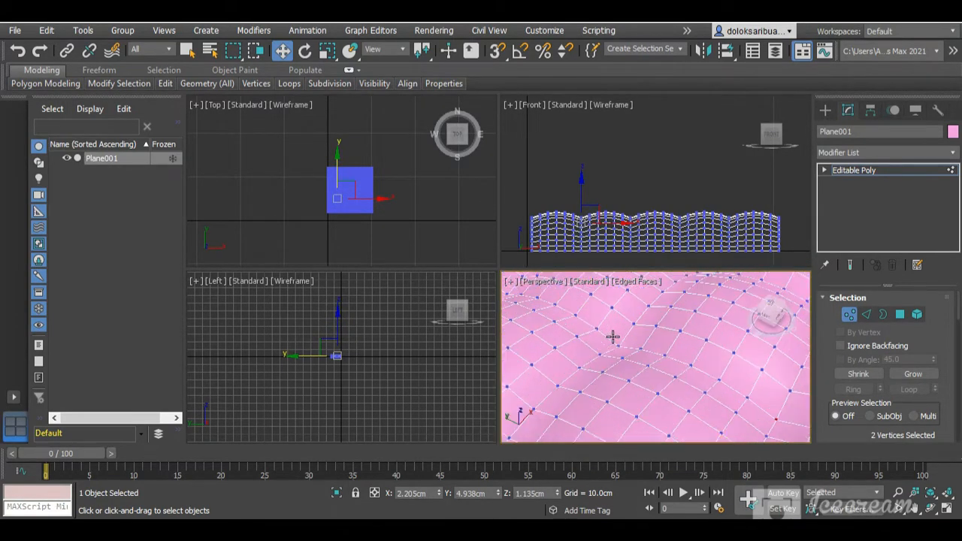
ctrl+click(663, 352)
scroll(663, 350, down, 5)
scroll(664, 350, up, 5)
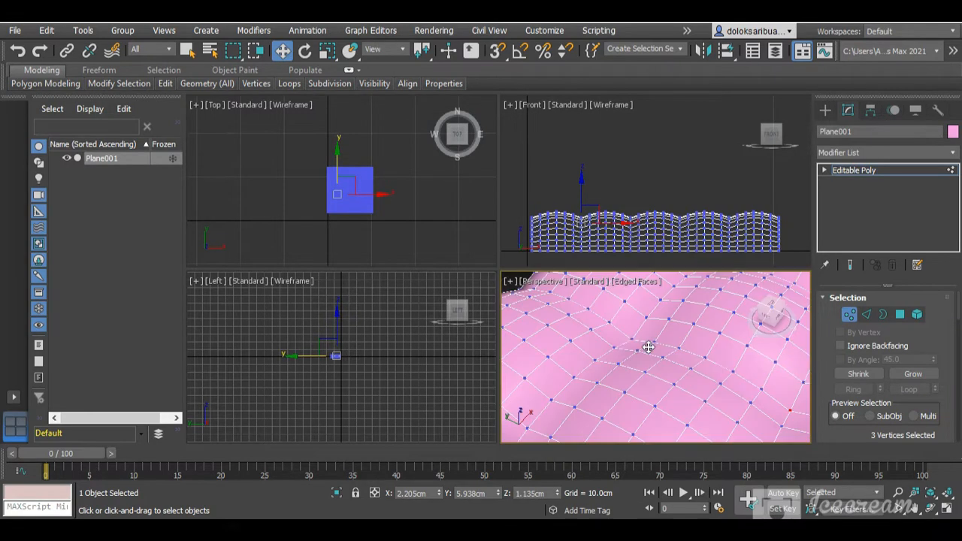
ctrl+click(614, 340)
scroll(614, 340, down, 5)
Step: Add the four cushion-intersection vertices of the second column along X to the selection
scroll(616, 342, up, 5)
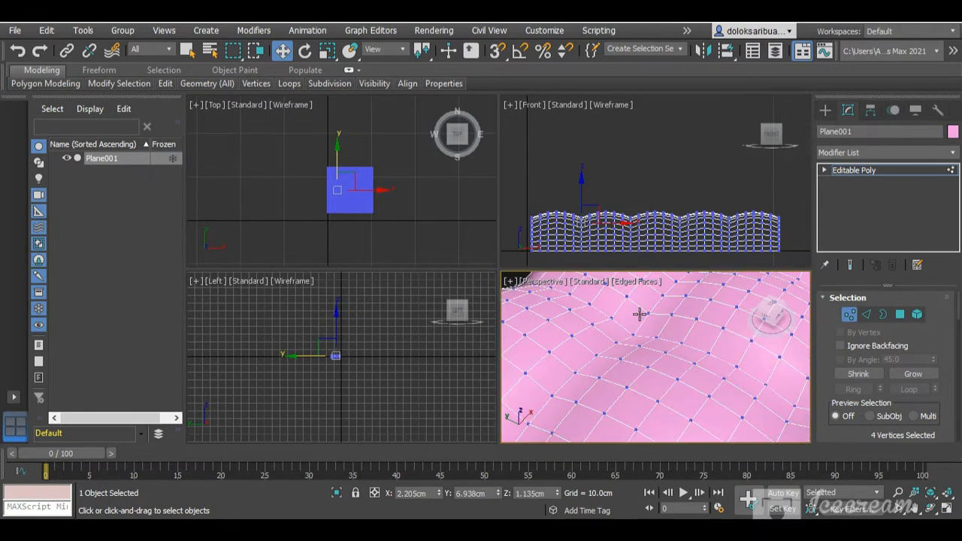
ctrl+click(633, 331)
scroll(633, 332, down, 5)
scroll(651, 354, up, 5)
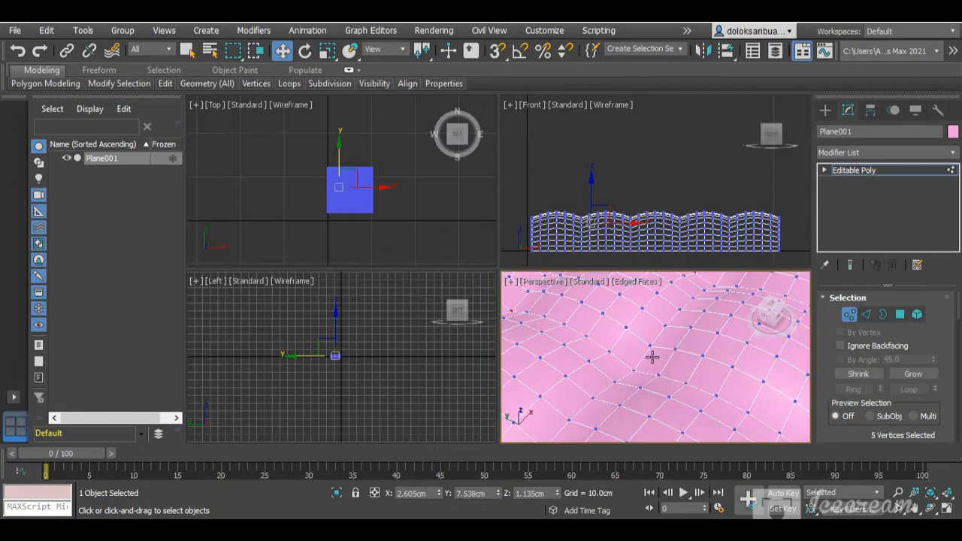
ctrl+click(620, 356)
scroll(620, 356, down, 5)
scroll(653, 375, up, 5)
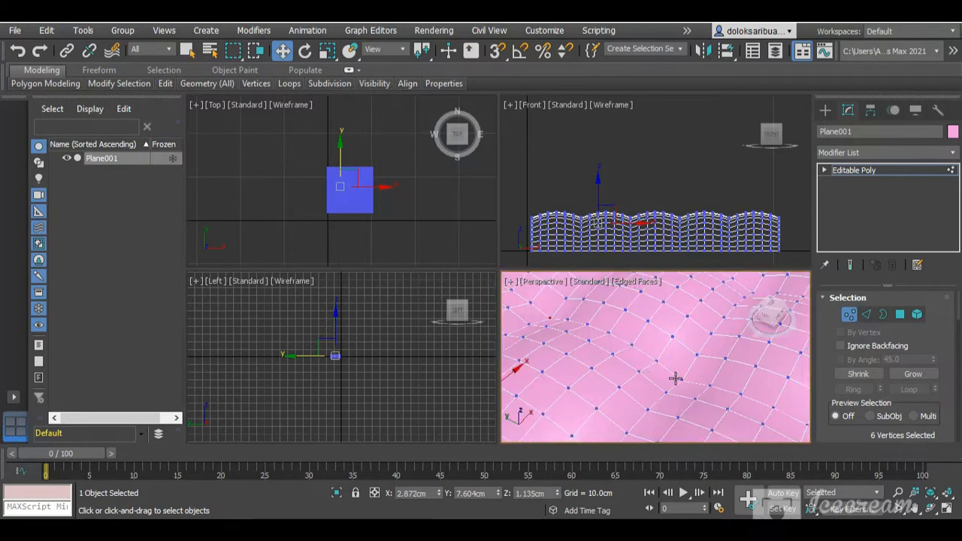
ctrl+click(672, 378)
scroll(671, 378, down, 5)
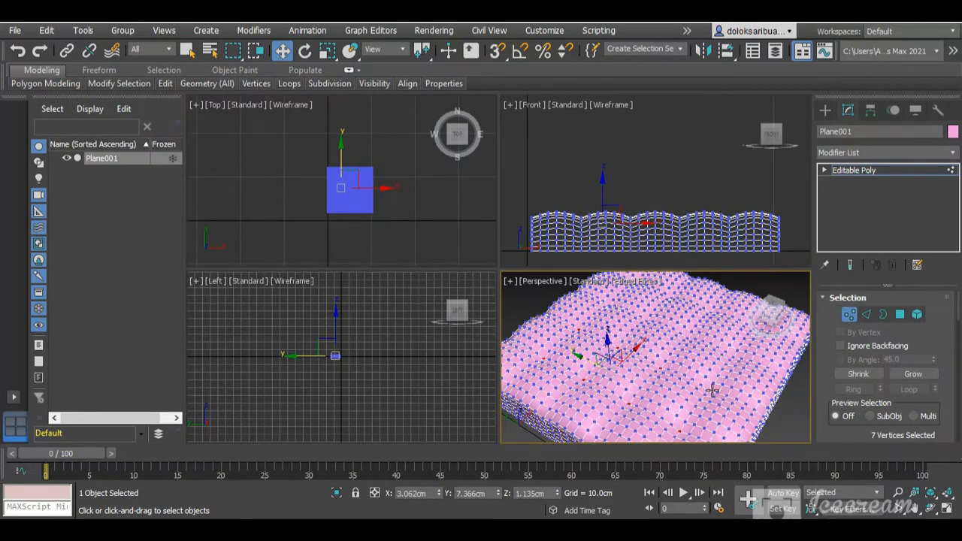
ctrl+click(705, 390)
Step: Add the third column's four intersection vertices and the two highest-Y ones of the fourth column to the selection
scroll(733, 352, up, 5)
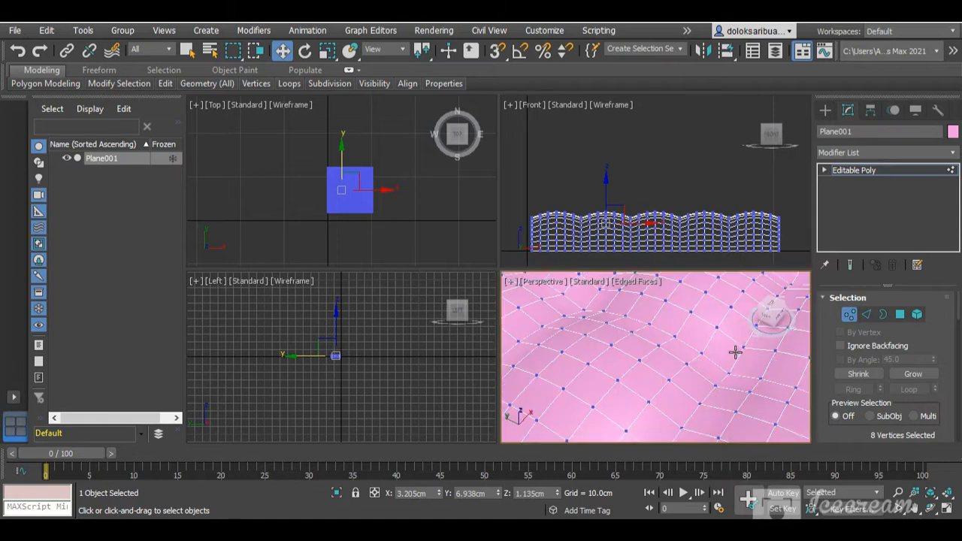
ctrl+click(727, 373)
ctrl+click(581, 310)
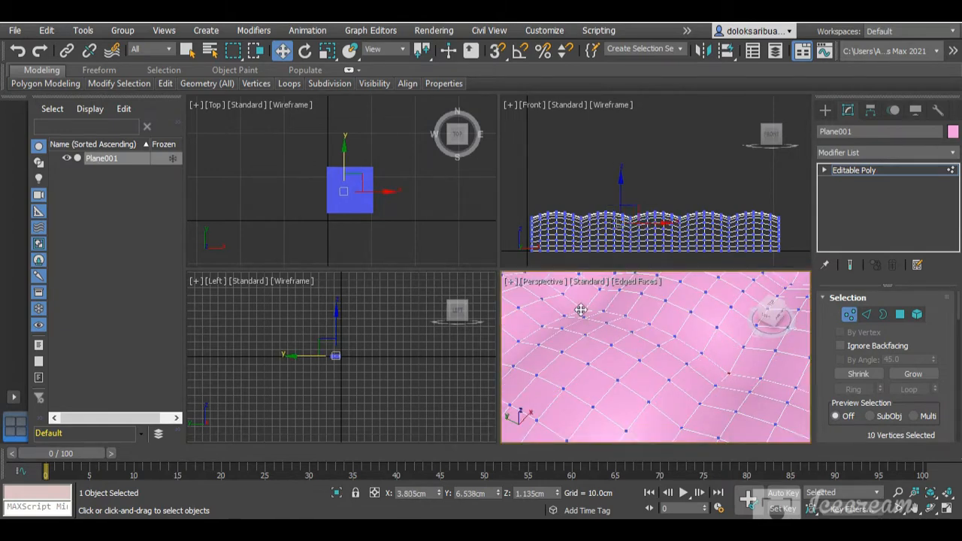
scroll(668, 379, down, 5)
scroll(616, 331, up, 5)
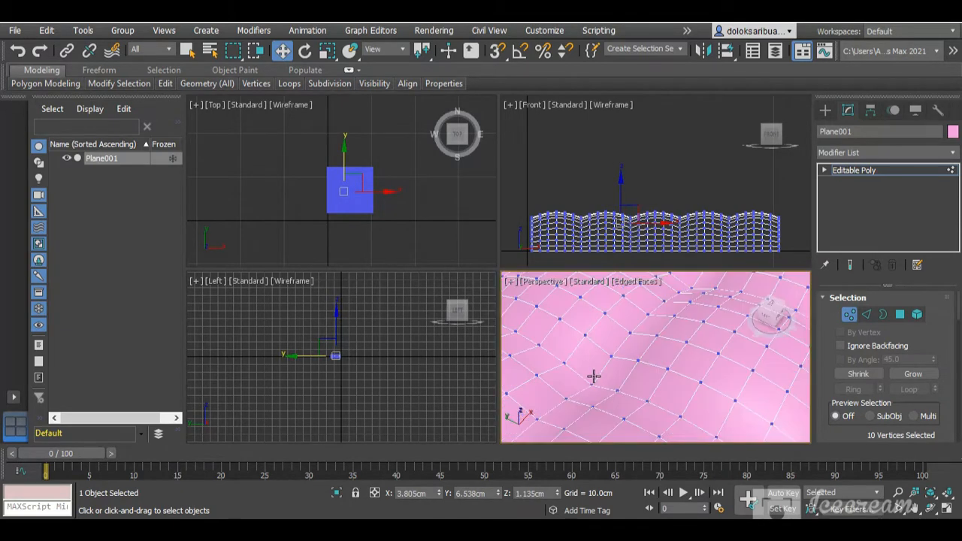
ctrl+click(592, 382)
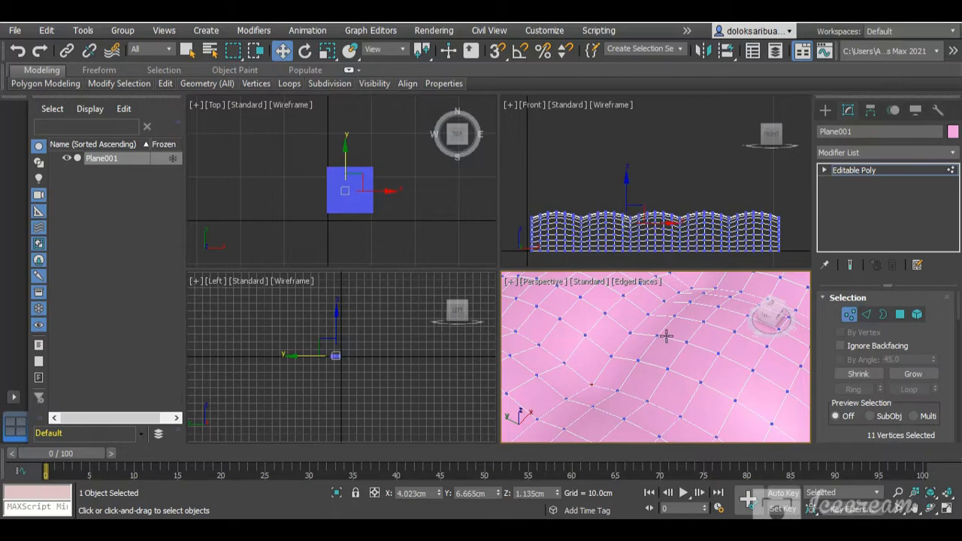
ctrl+click(692, 289)
scroll(676, 301, down, 5)
scroll(651, 318, up, 5)
ctrl+click(658, 323)
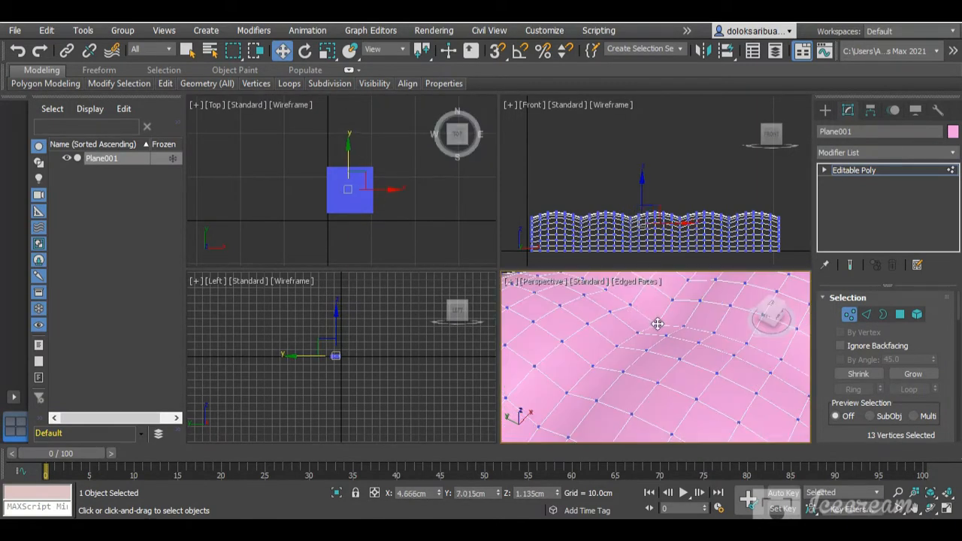
scroll(653, 322, down, 5)
scroll(624, 359, up, 5)
ctrl+click(624, 344)
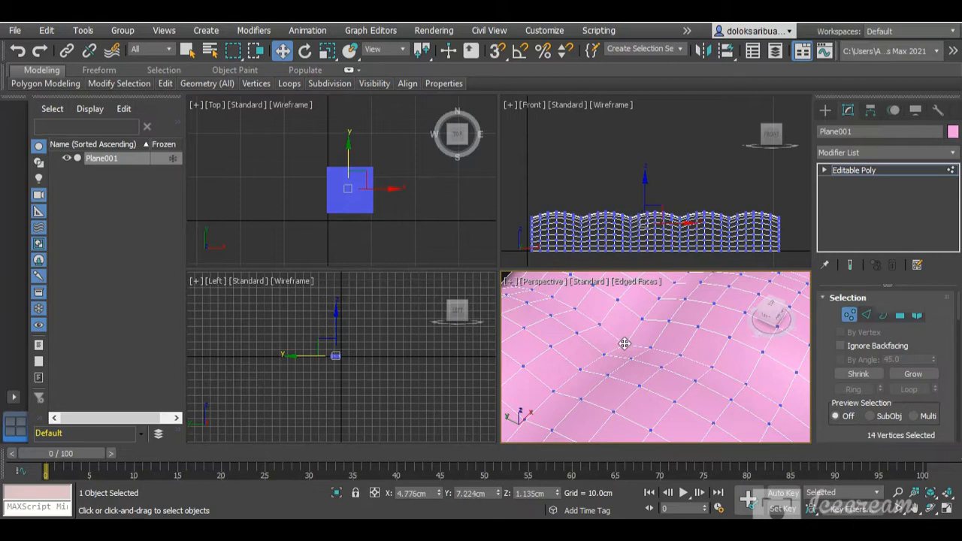
Step: Add the fourth column's last two intersection vertices, correcting the corner pick, to complete the 4 by 4 grid of selected valley vertices
scroll(617, 345, down, 8)
scroll(655, 346, up, 5)
scroll(692, 350, up, 5)
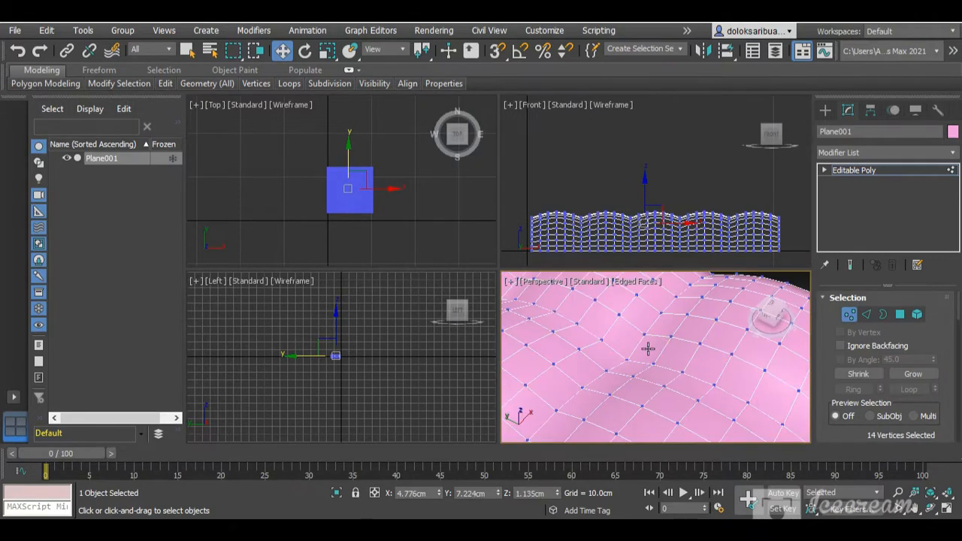
ctrl+click(624, 358)
scroll(624, 358, down, 5)
scroll(658, 367, up, 5)
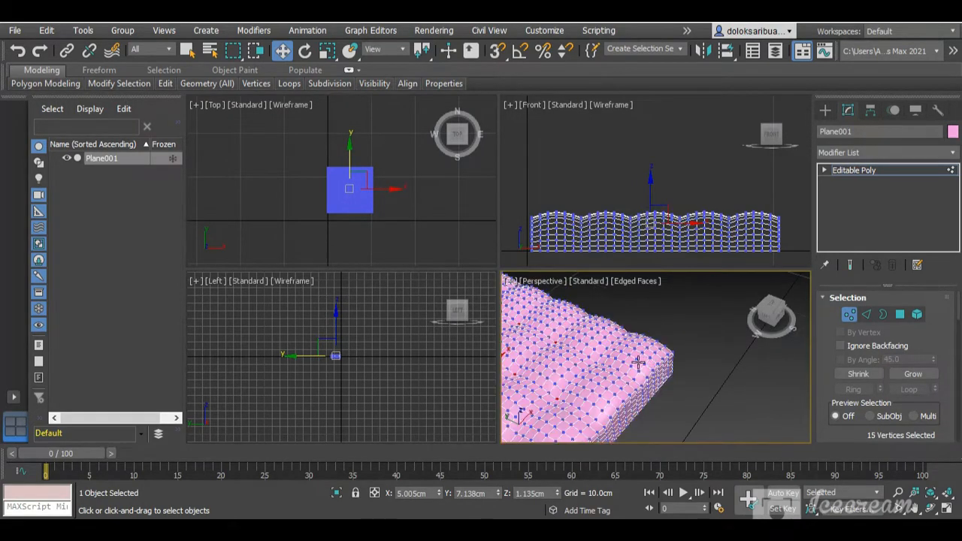
scroll(595, 362, up, 2)
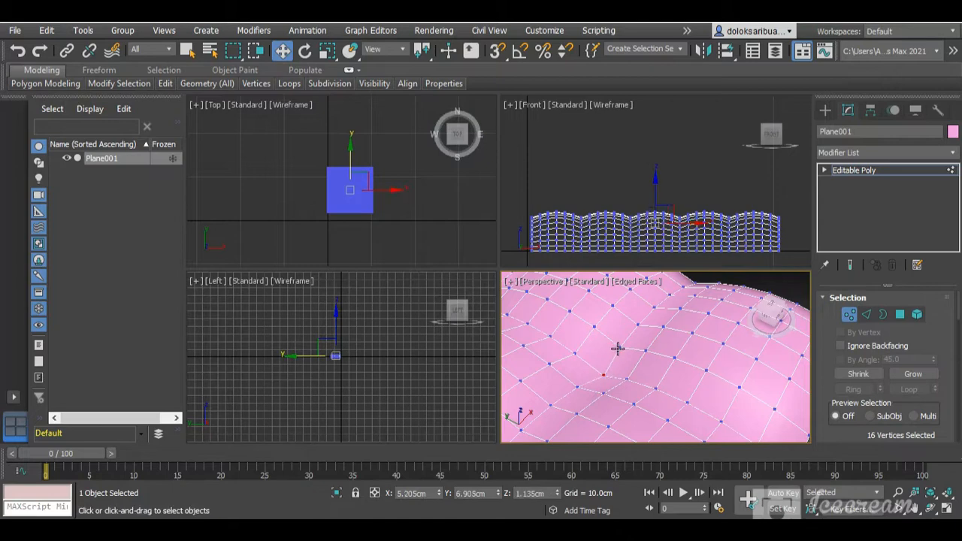
scroll(618, 348, down, 5)
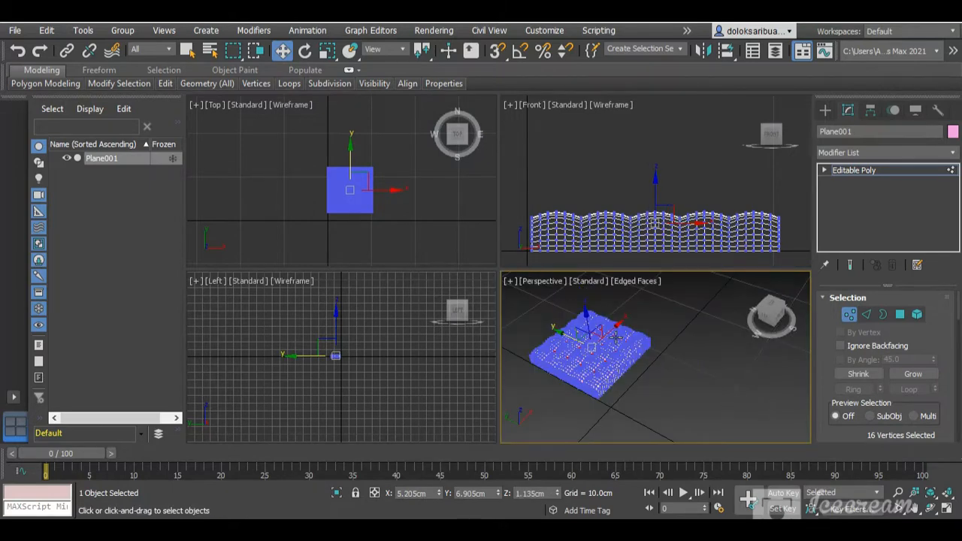
scroll(623, 343, up, 5)
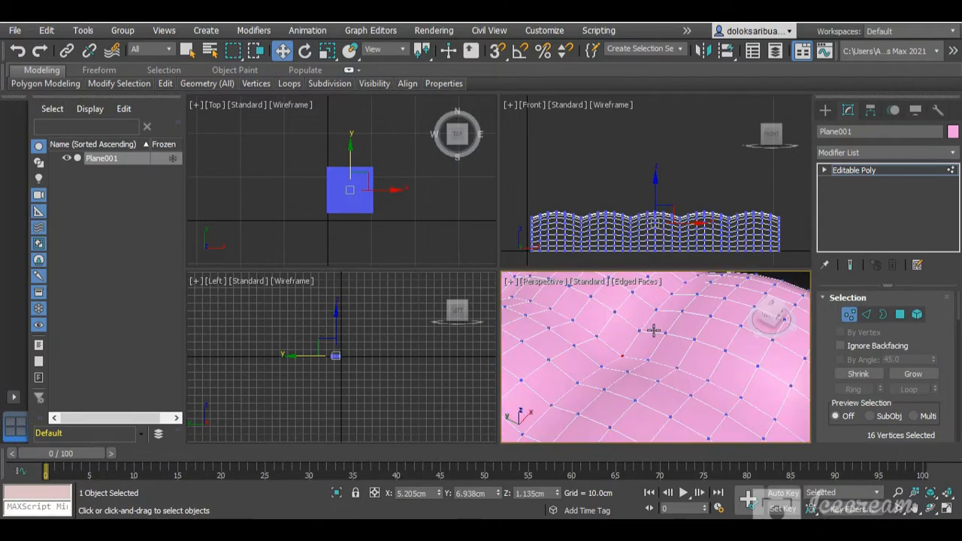
scroll(653, 328, down, 5)
scroll(655, 331, up, 5)
ctrl+click(655, 331)
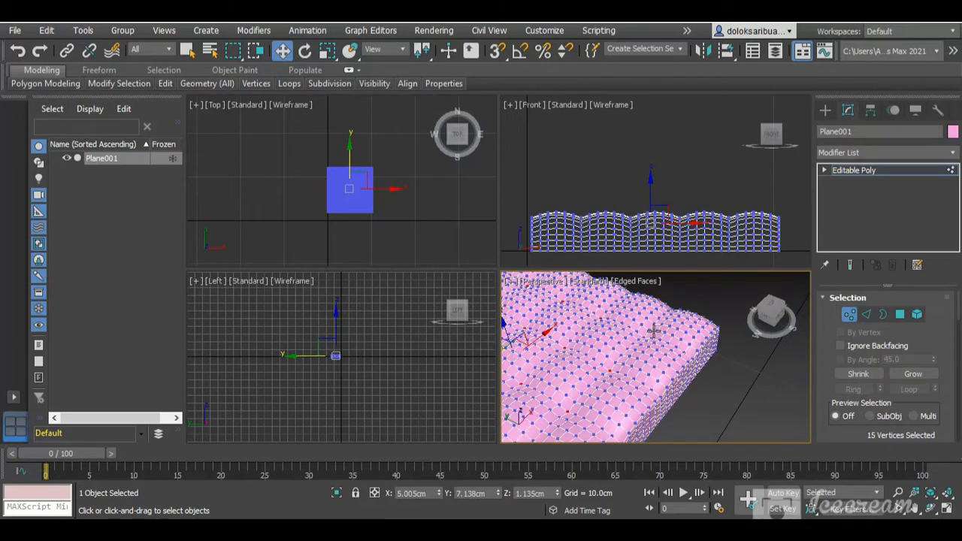
scroll(654, 330, up, 5)
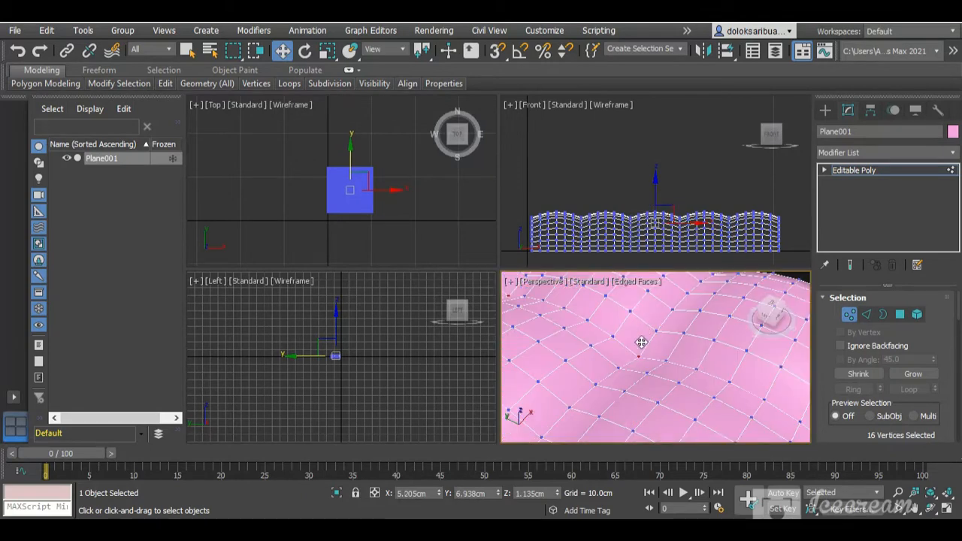
ctrl+click(646, 331)
scroll(648, 326, down, 5)
scroll(369, 172, up, 5)
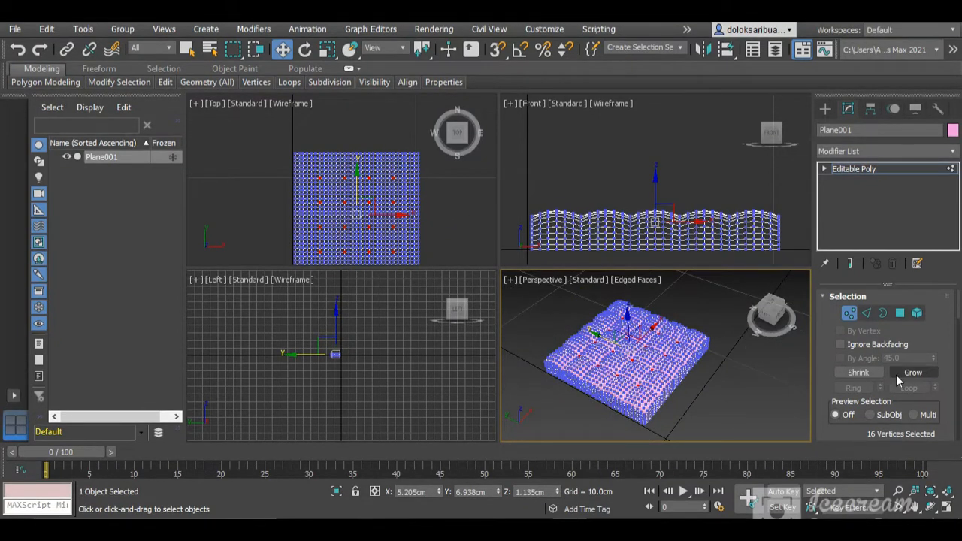
Step: Open the Extrude Vertices settings and sink the selected vertices inward with a height of about -0.6 cm
scroll(894, 374, down, 3)
scroll(895, 373, down, 4)
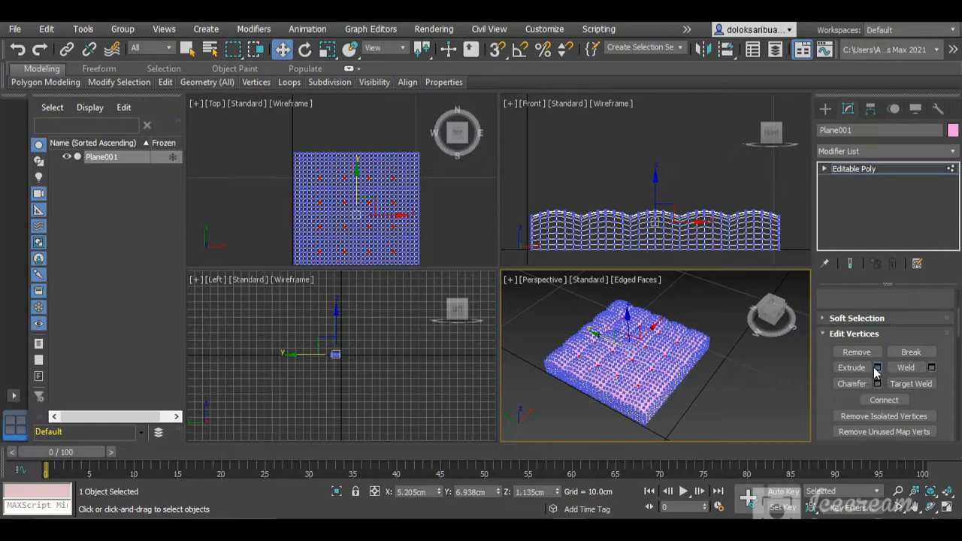
click(877, 367)
scroll(674, 375, up, 4)
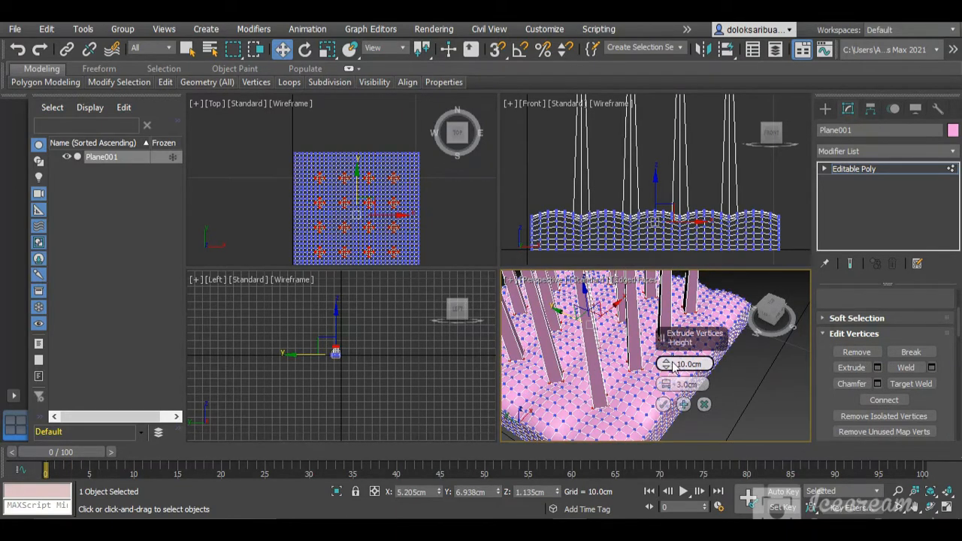
drag(667, 365, 598, 404)
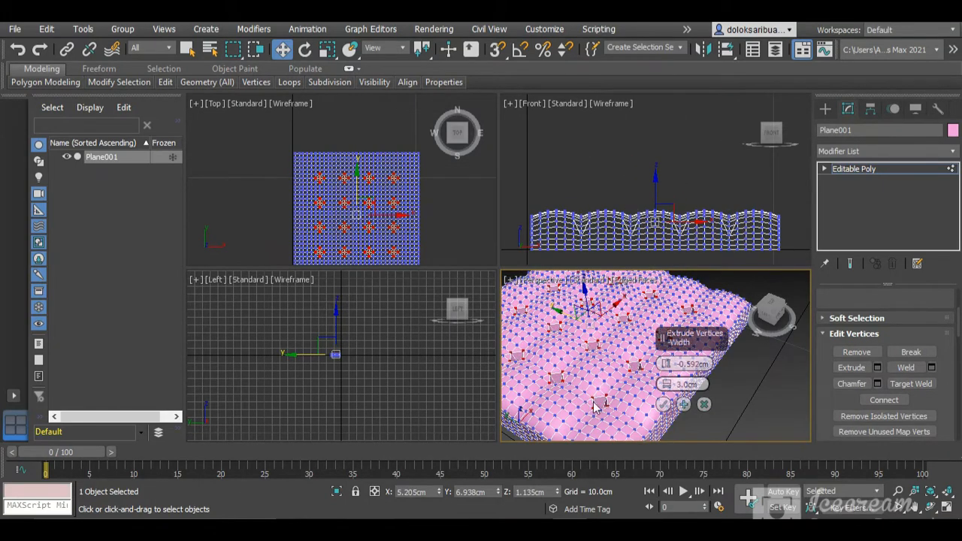
scroll(598, 404, up, 4)
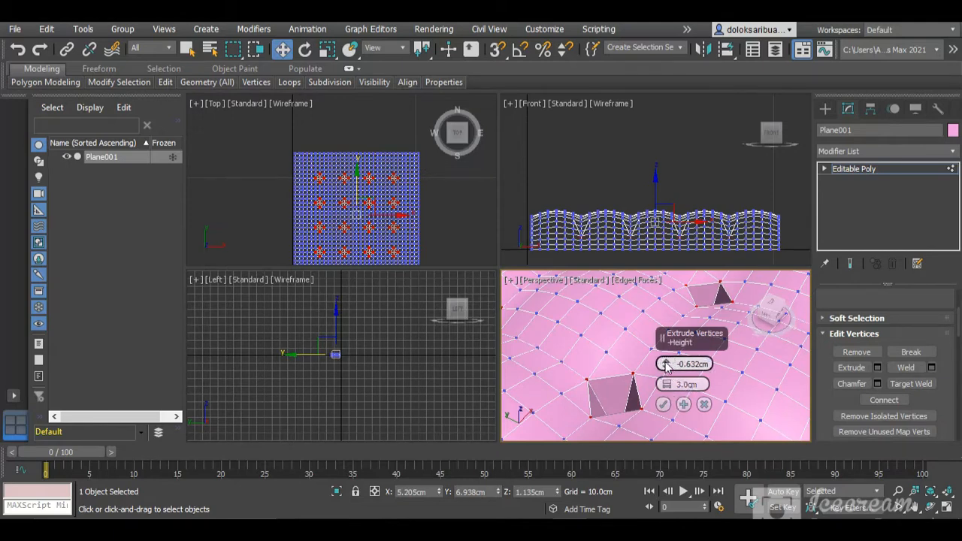
Step: Reduce the inward vertex extrusion height at the cushion intersections to -0.142 cm
click(665, 362)
scroll(640, 243, up, 6)
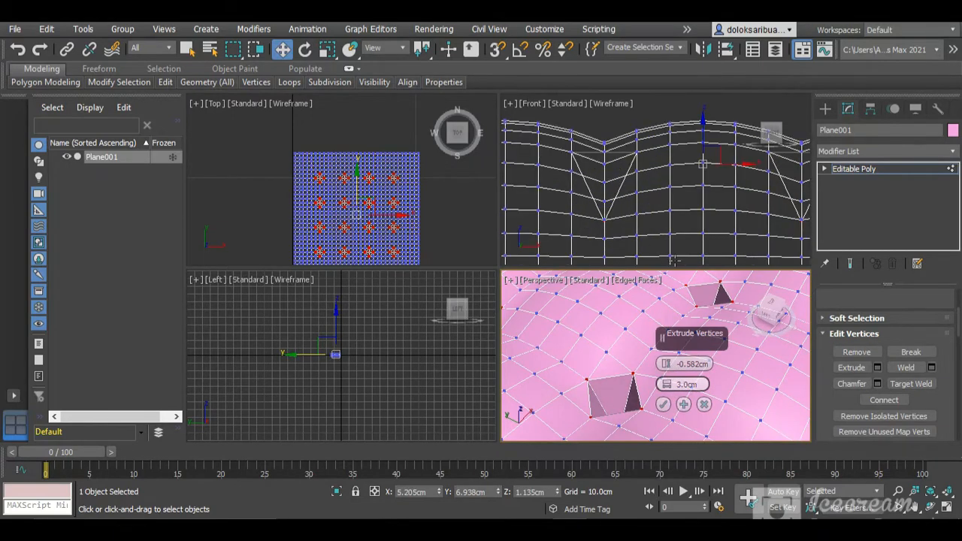
click(665, 363)
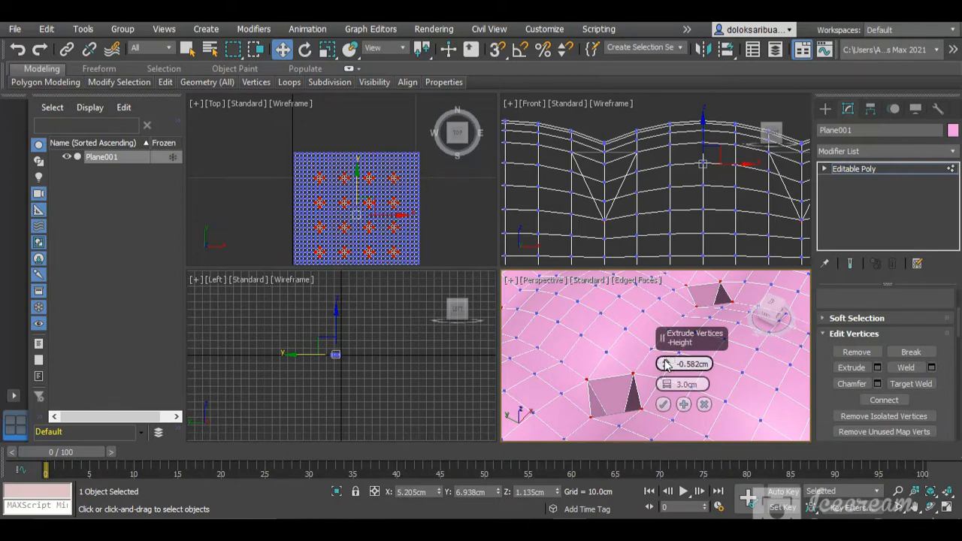
click(665, 364)
click(664, 363)
click(665, 364)
click(665, 364)
click(665, 363)
click(664, 363)
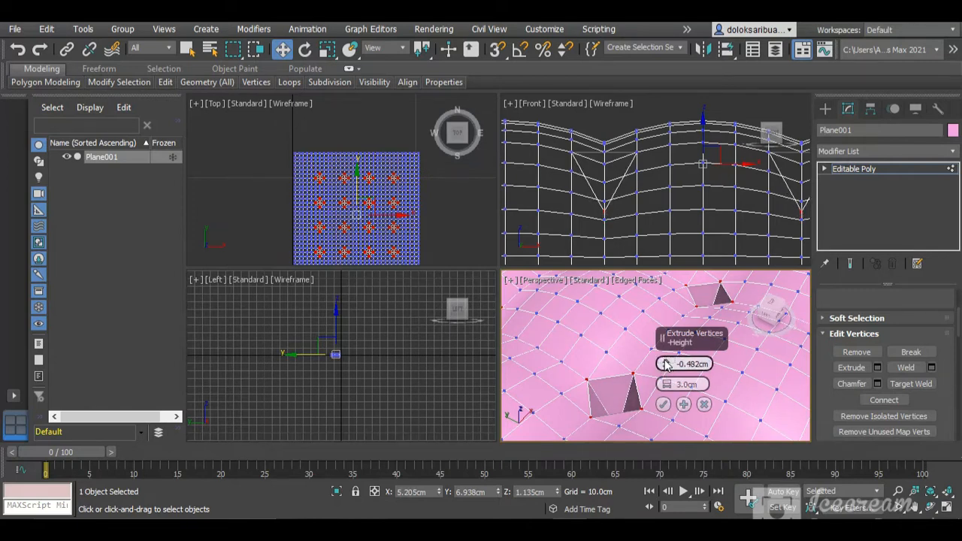
click(665, 364)
click(665, 363)
click(665, 363)
click(664, 363)
click(665, 363)
click(665, 363)
click(665, 363)
click(665, 363)
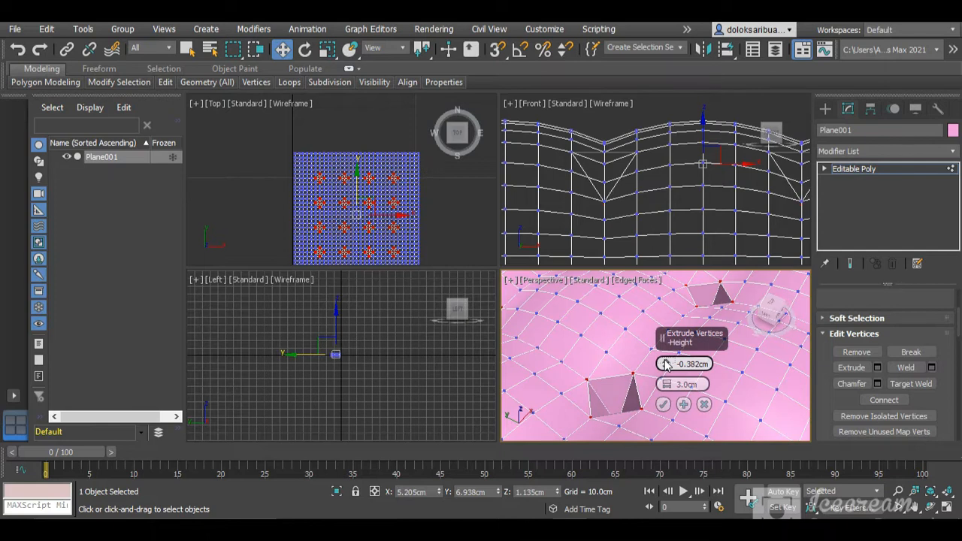
click(664, 363)
click(665, 364)
click(665, 363)
click(664, 364)
click(664, 363)
click(665, 364)
click(665, 364)
click(664, 363)
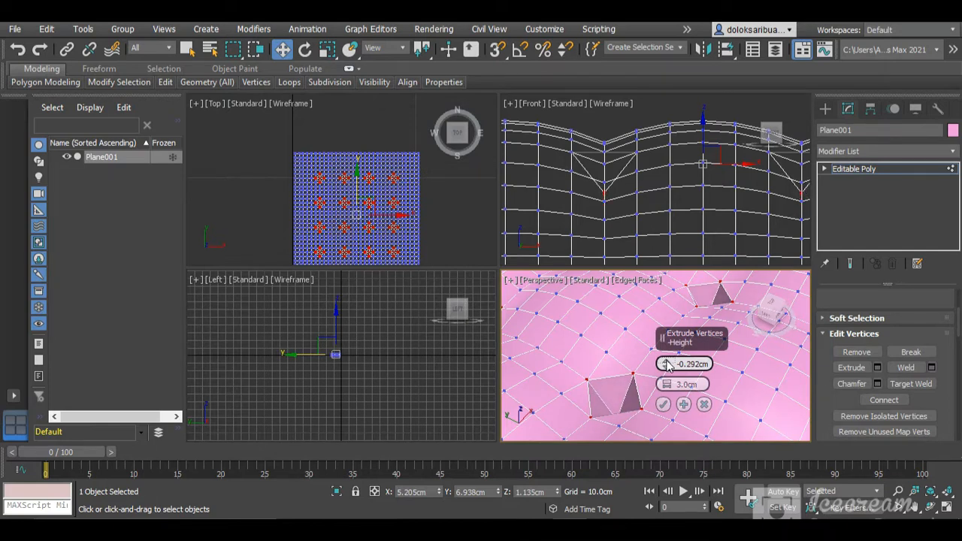
click(665, 364)
click(664, 364)
click(665, 364)
click(666, 364)
click(666, 364)
click(666, 364)
click(666, 364)
click(666, 363)
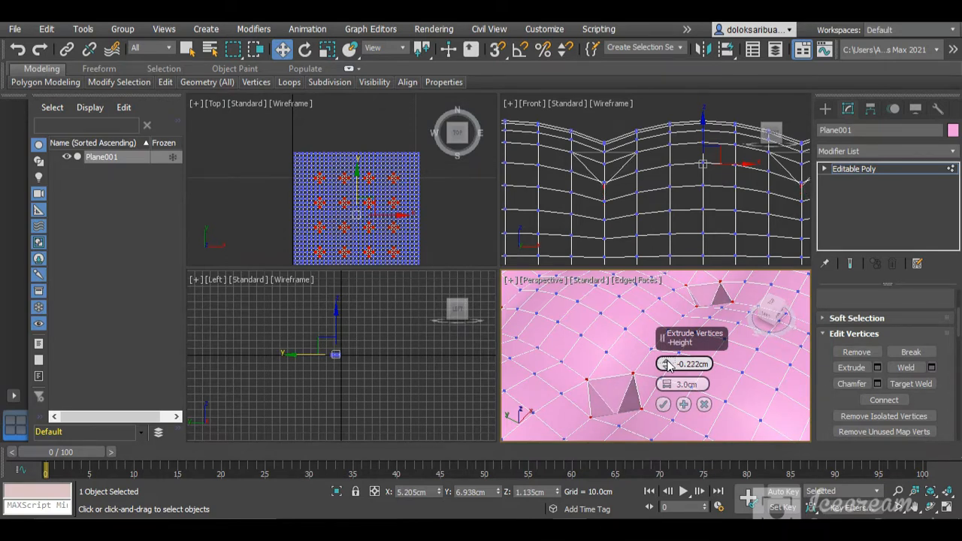
click(667, 364)
click(667, 364)
click(666, 362)
click(665, 362)
click(666, 362)
click(666, 362)
click(665, 362)
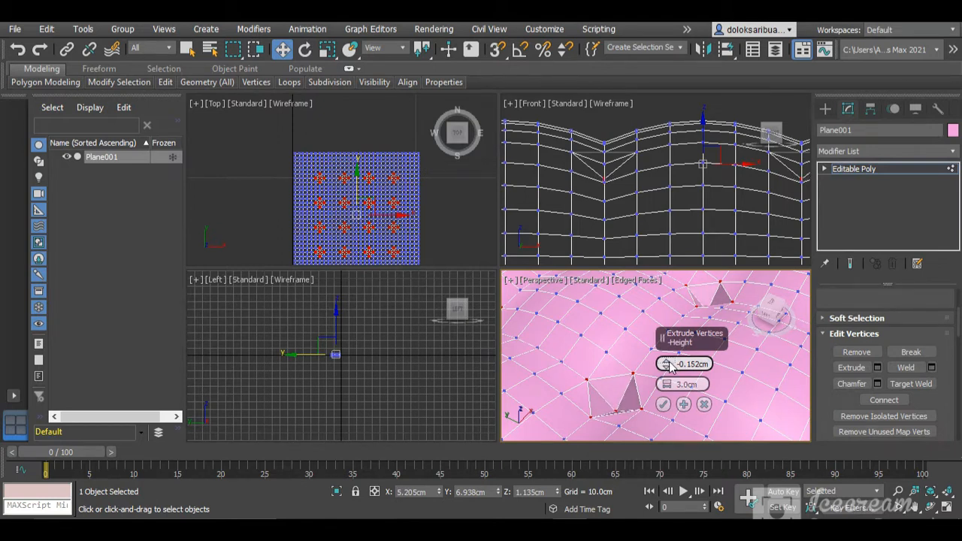
click(665, 364)
Step: Narrow the base width of the vertex extrusions to 0.2 cm
click(664, 387)
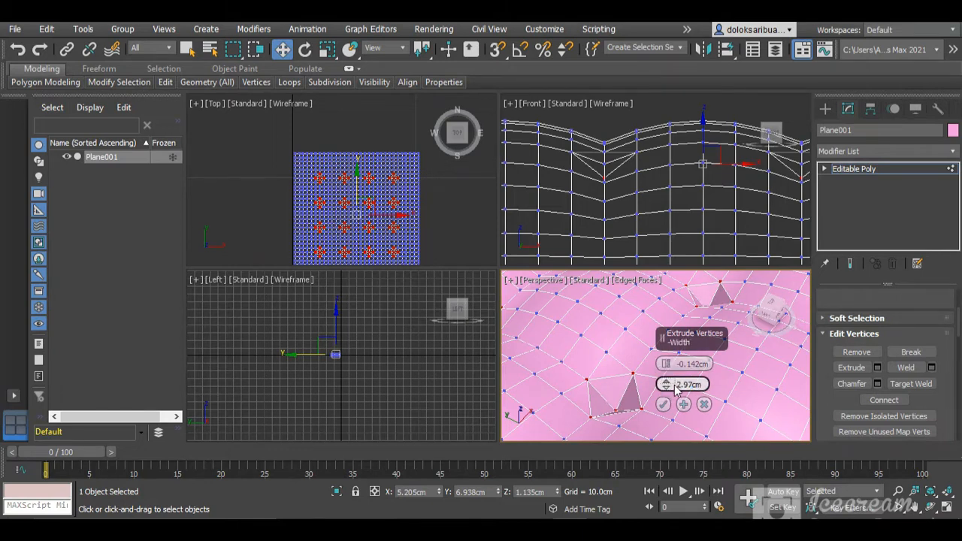
drag(674, 386, 673, 386)
drag(668, 391, 668, 394)
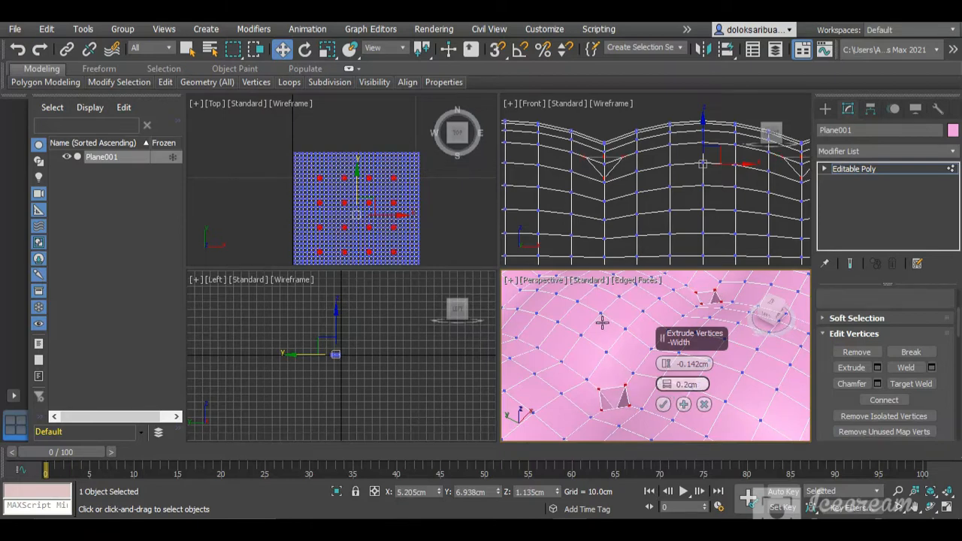
Step: Fine-tune the extrusion base width to 0.17 cm and apply the vertex extrusion
alt+middle_drag(602, 321, 642, 386)
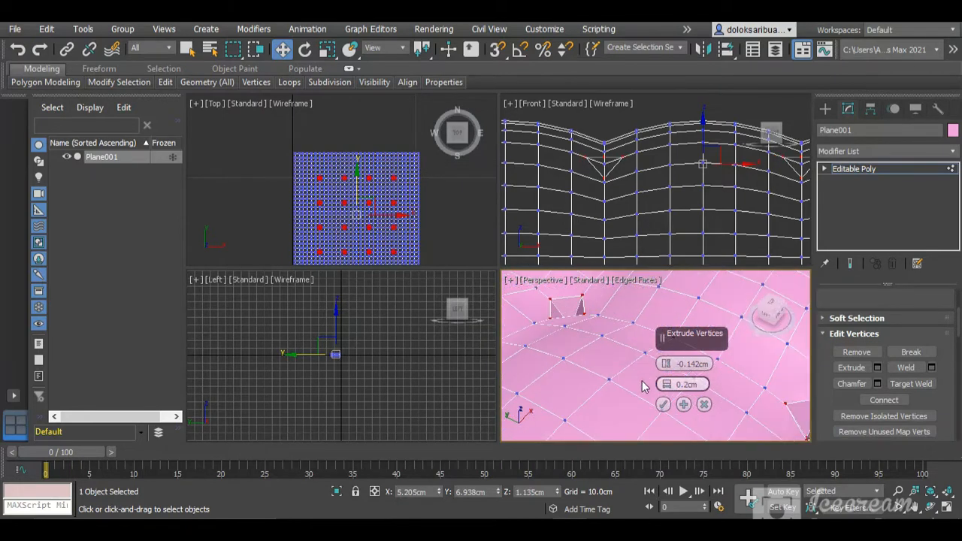
drag(665, 385, 665, 390)
scroll(629, 360, down, 5)
alt+middle_drag(617, 356, 601, 374)
scroll(628, 368, up, 6)
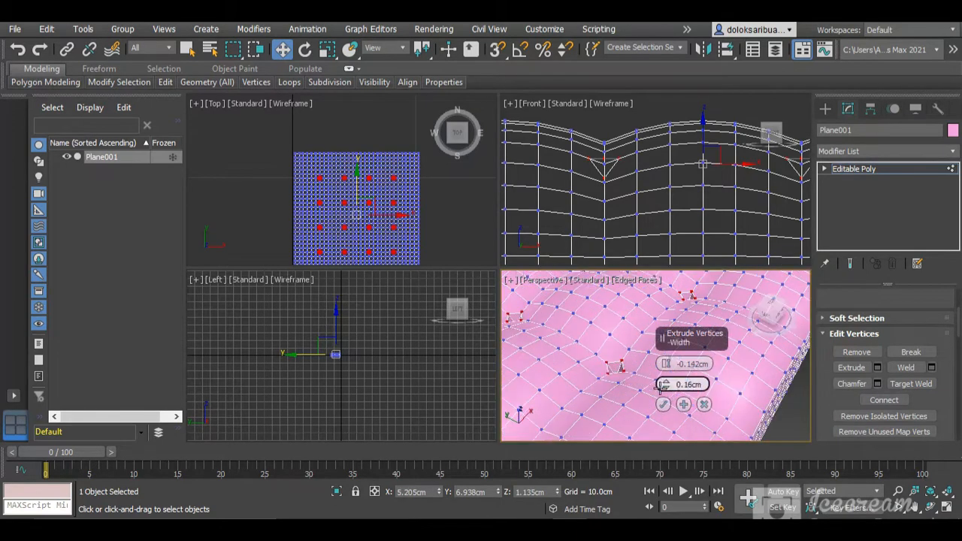
drag(666, 383, 666, 381)
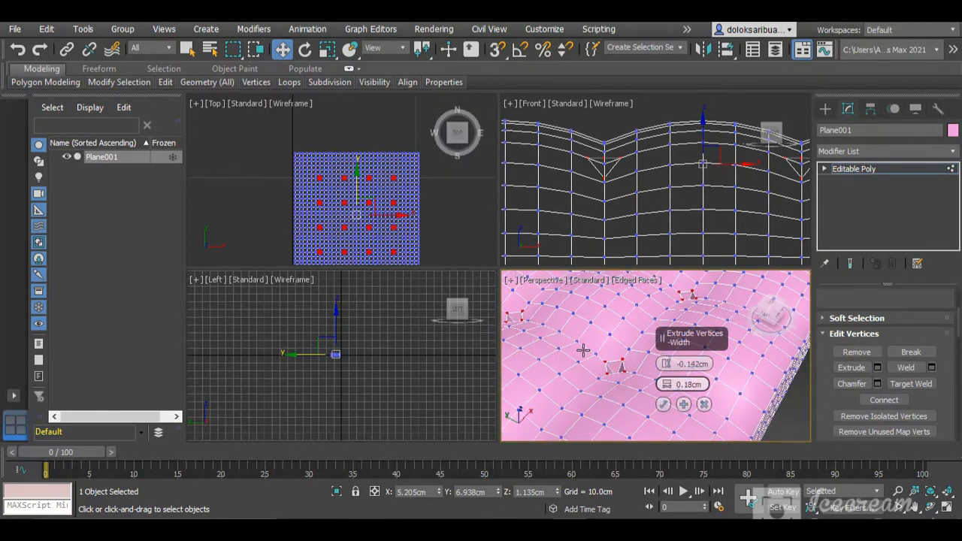
alt+middle_drag(622, 375, 645, 383)
scroll(645, 383, up, 3)
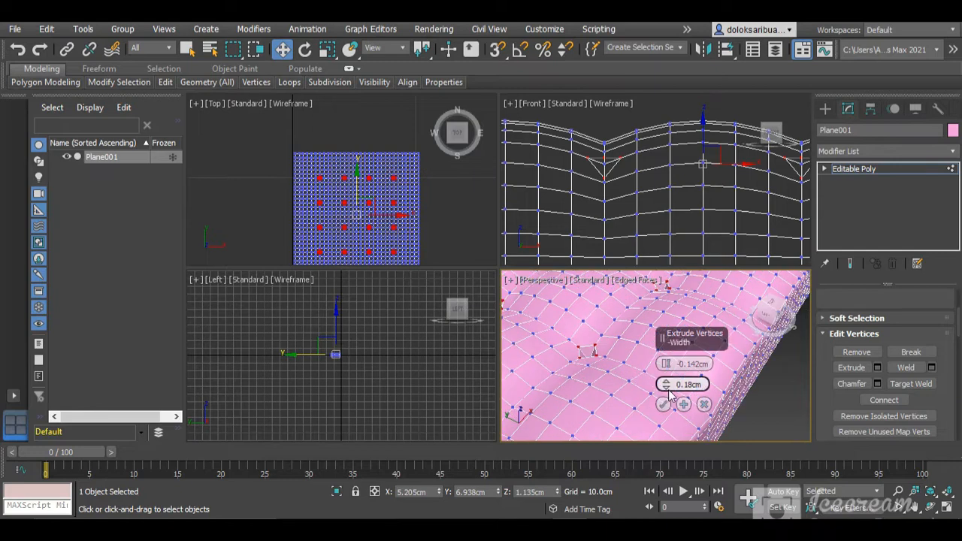
click(666, 388)
click(666, 389)
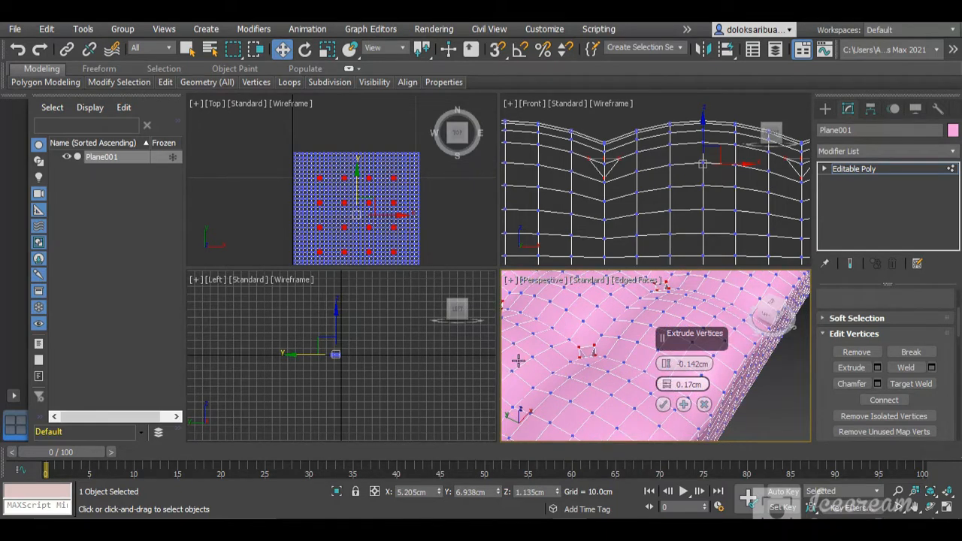
click(663, 403)
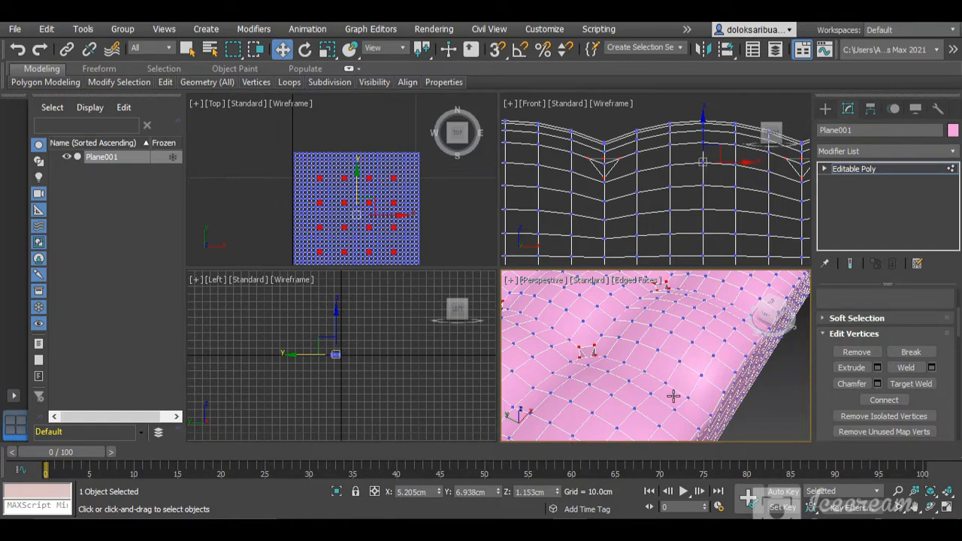
Step: Leave vertex editing and examine the sunken dimples and border of the whole cushion
drag(770, 317, 754, 330)
scroll(679, 335, down, 5)
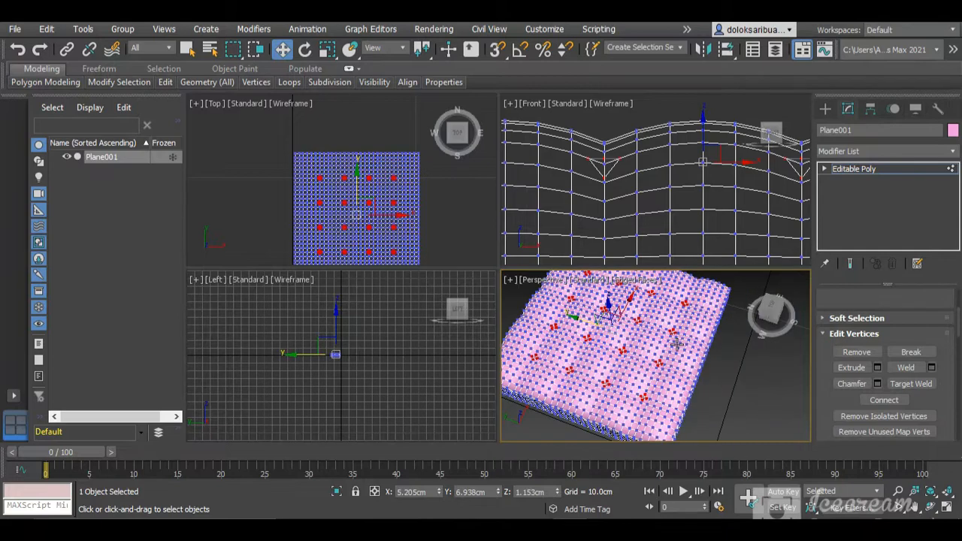
scroll(673, 345, up, 4)
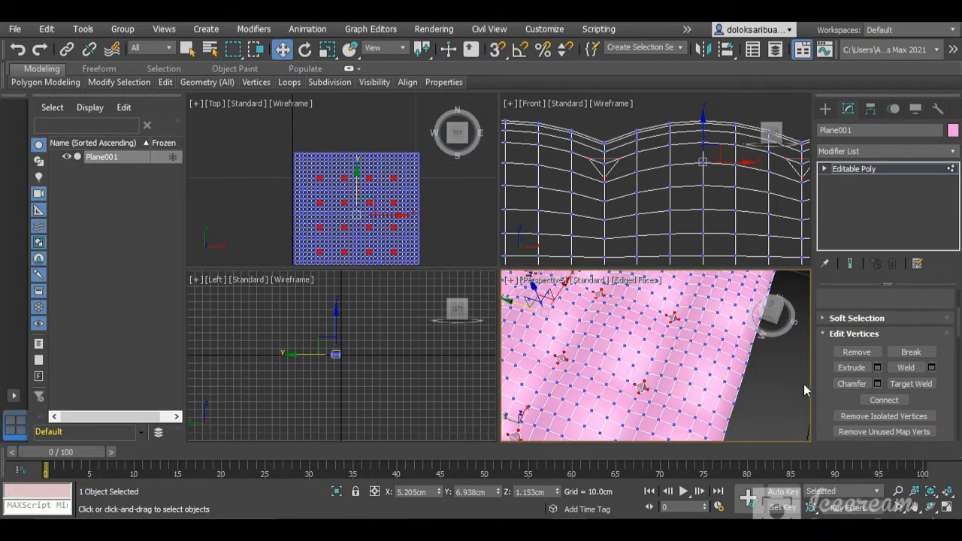
scroll(875, 395, up, 5)
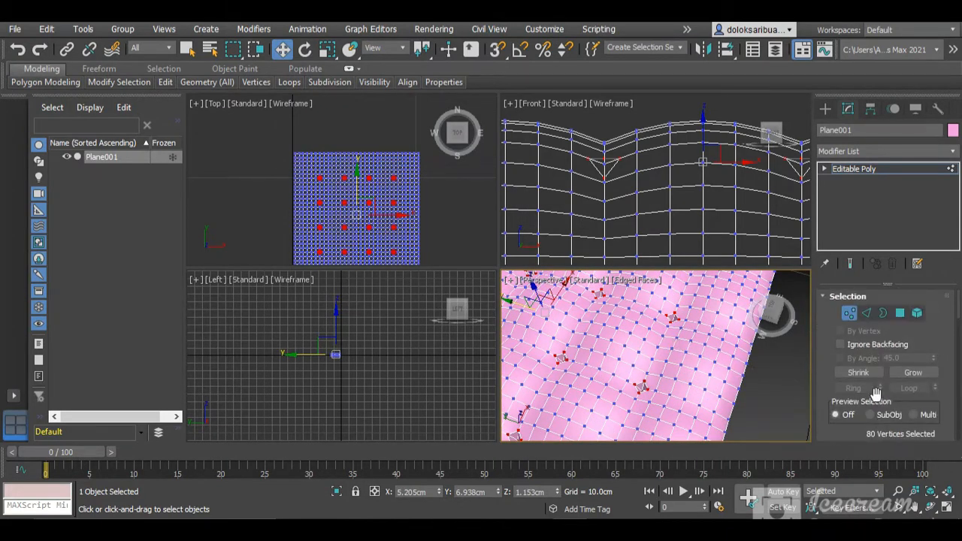
click(848, 314)
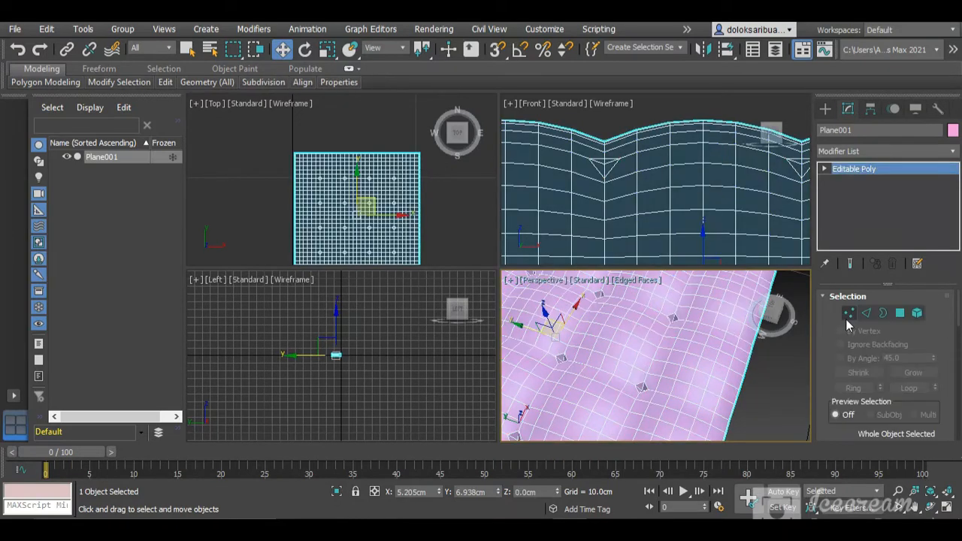
drag(778, 312, 774, 293)
scroll(746, 385, down, 7)
scroll(710, 366, up, 6)
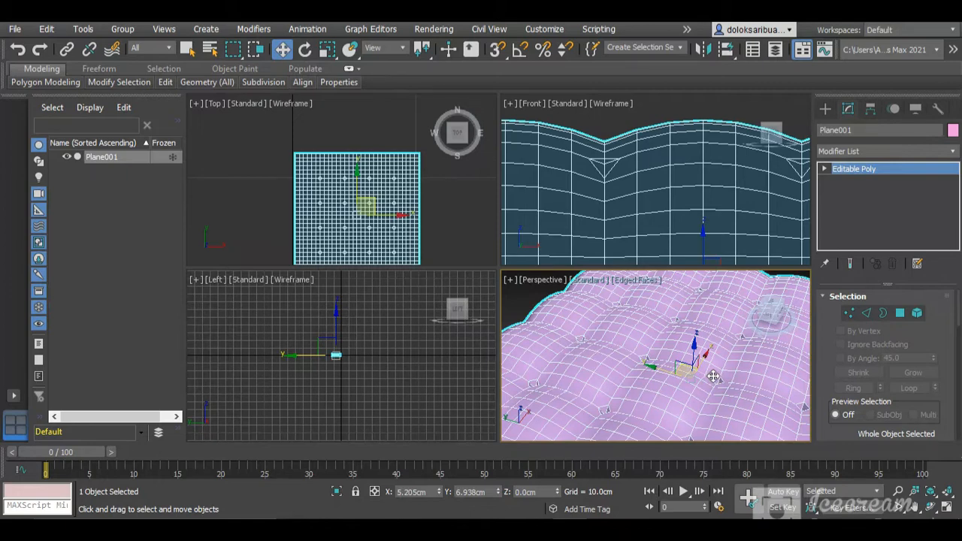
scroll(710, 374, down, 6)
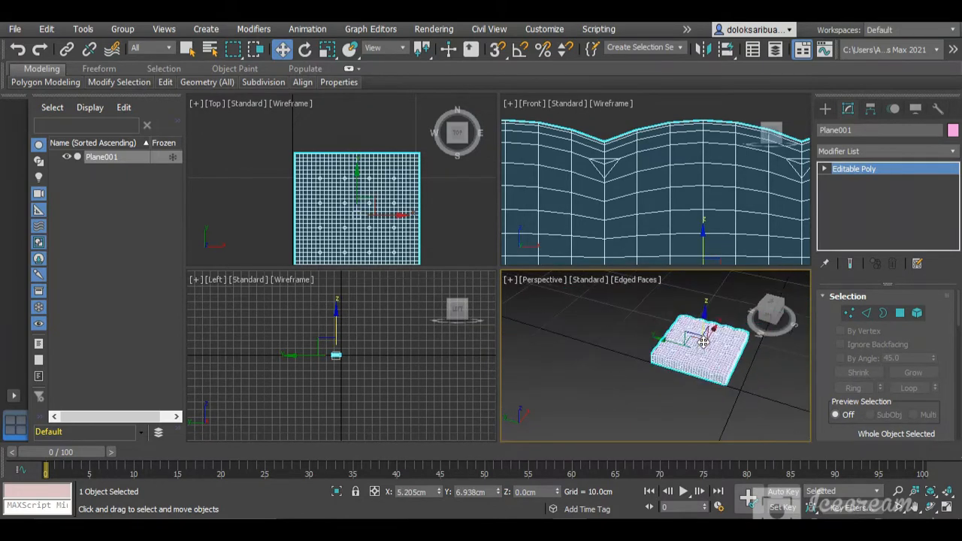
scroll(683, 386, up, 7)
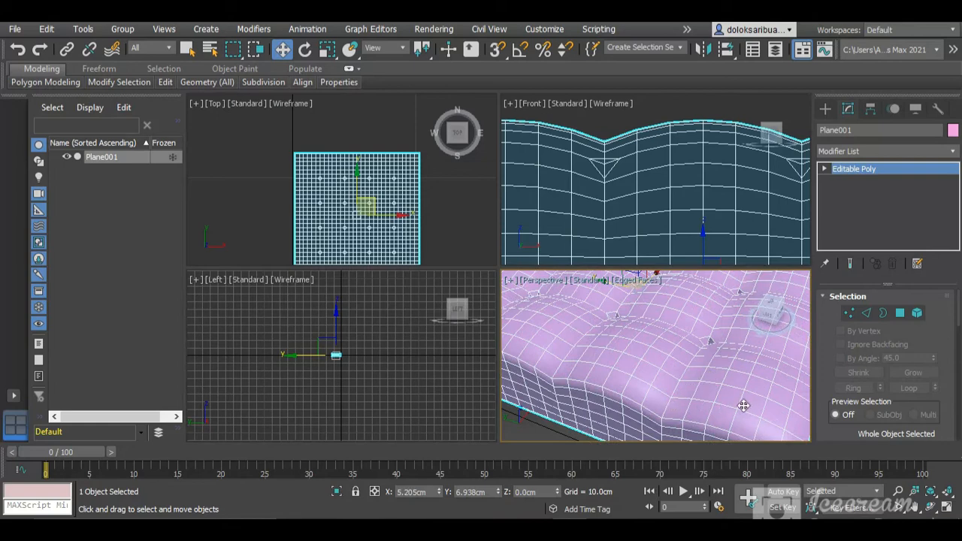
Step: Select the edges at the ends of the cushion valleys and extend them into full edge loops in both directions
click(866, 314)
click(668, 406)
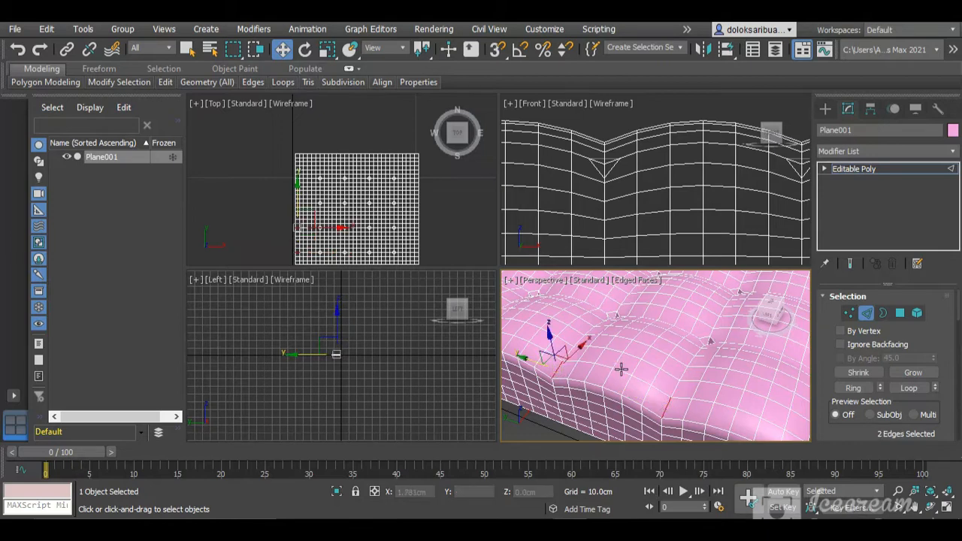
click(909, 388)
click(909, 387)
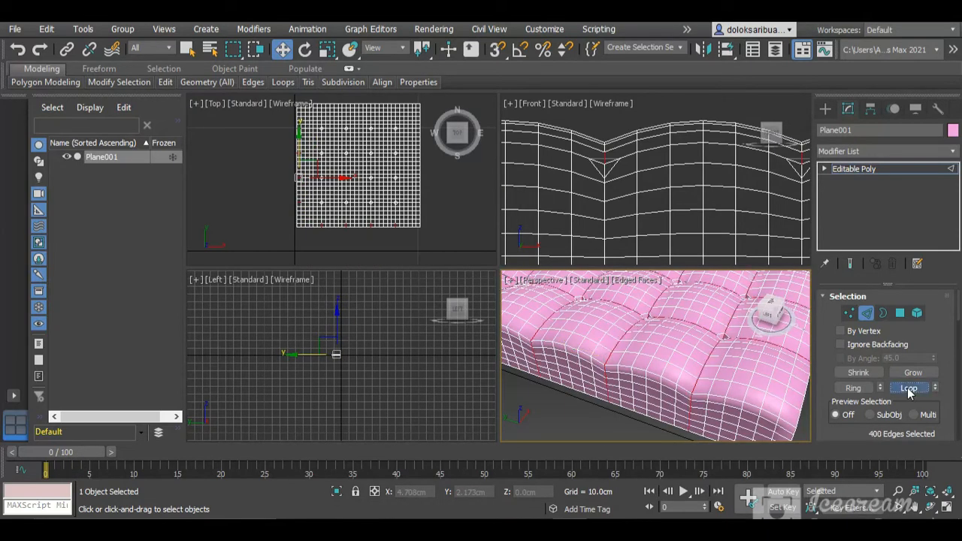
Step: Create a linear shape named Shape001 from the selected valley edges on the cushion's top
key(z)
scroll(686, 340, up, 5)
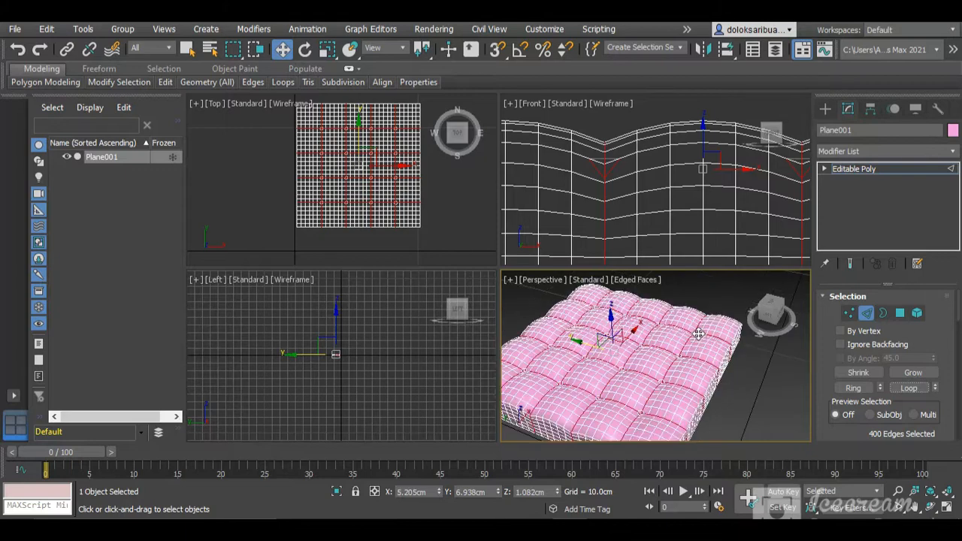
scroll(672, 356, down, 5)
scroll(665, 366, up, 8)
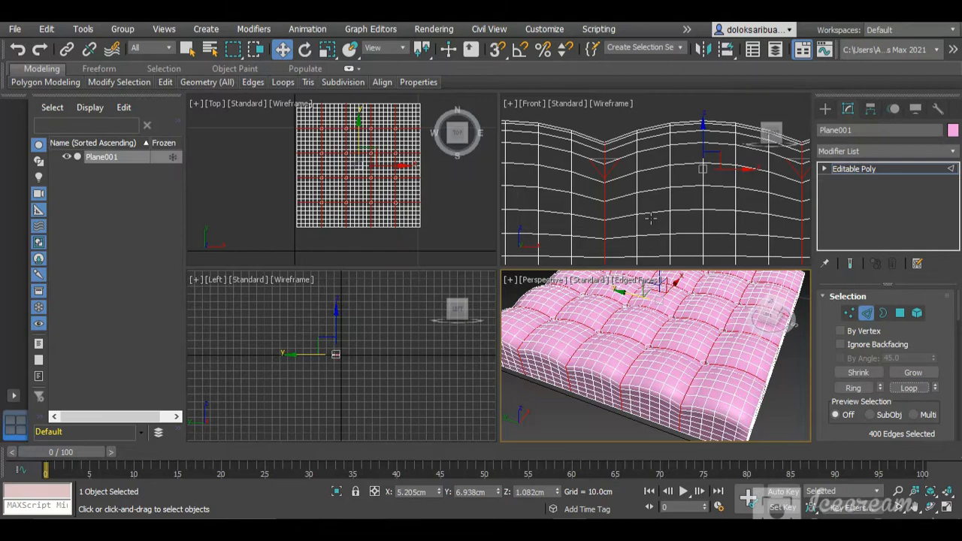
scroll(649, 221, down, 6)
scroll(750, 239, up, 6)
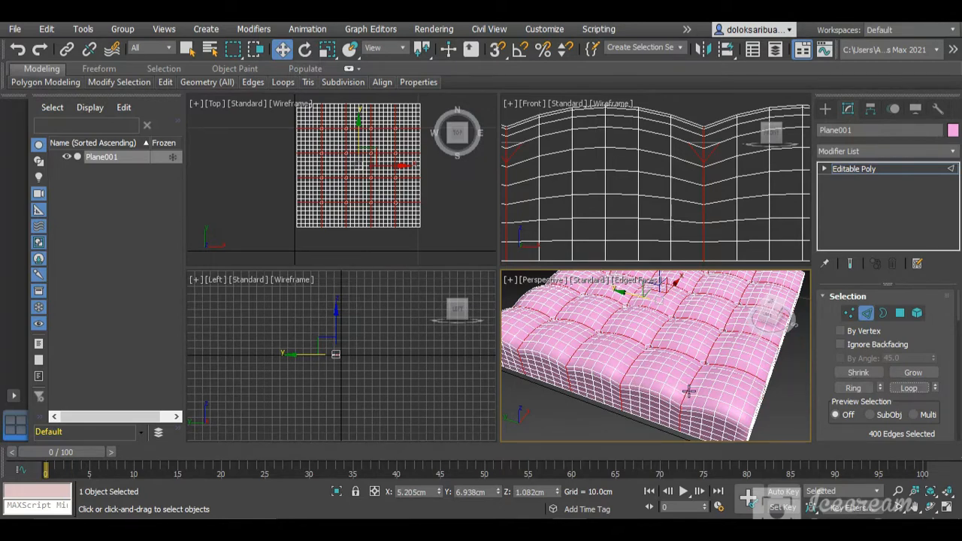
scroll(689, 380, down, 3)
scroll(701, 406, up, 3)
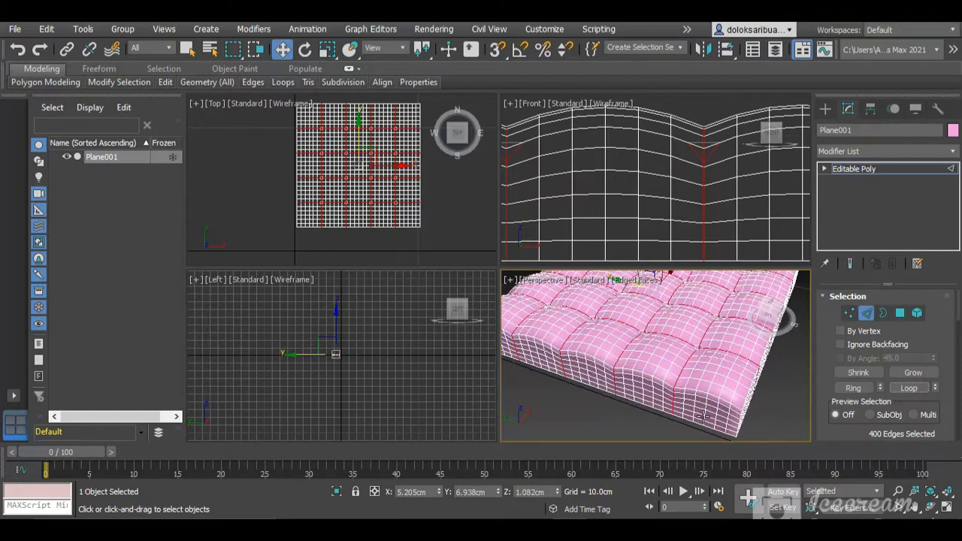
scroll(677, 230, up, 3)
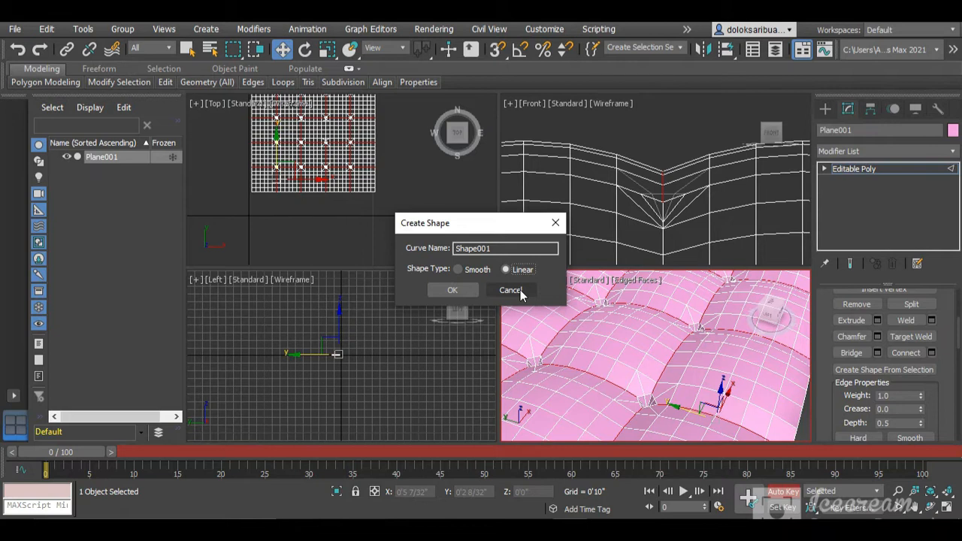
click(452, 290)
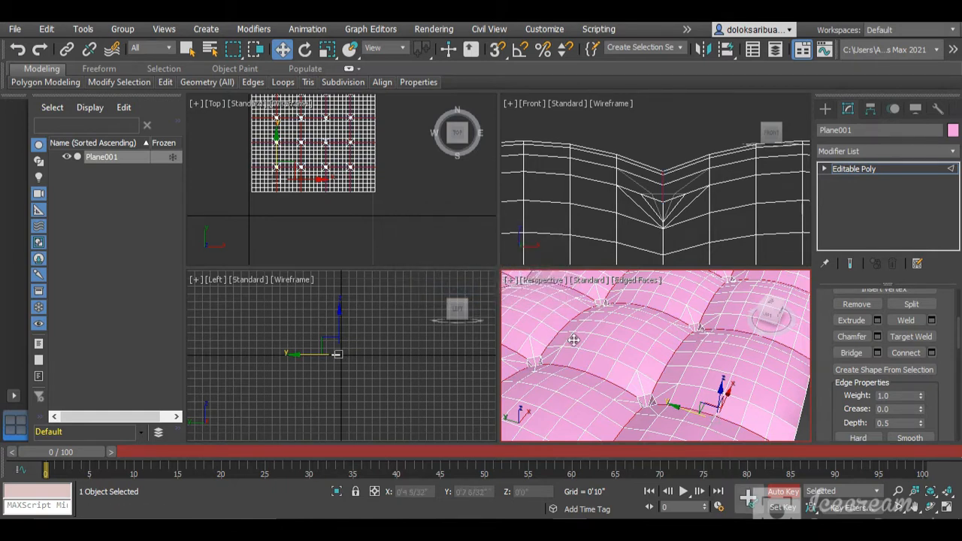
Step: Leave edge editing to return to the whole cushion object
scroll(868, 360, up, 10)
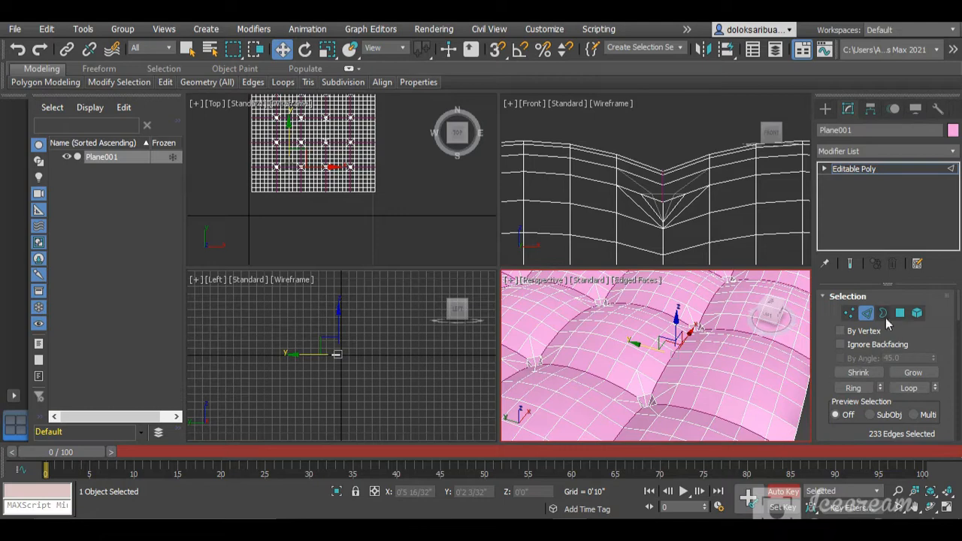
click(865, 312)
scroll(668, 342, down, 5)
scroll(668, 342, up, 6)
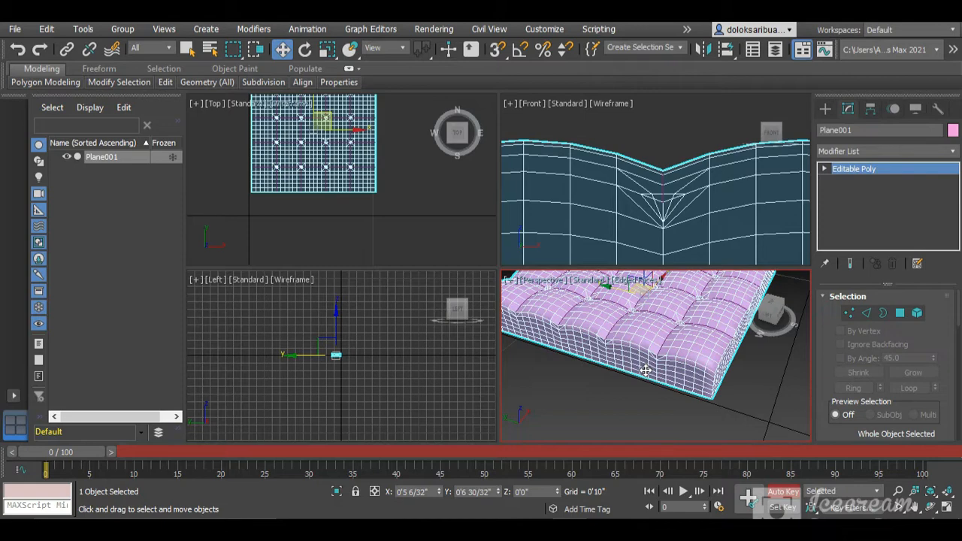
scroll(736, 326, up, 5)
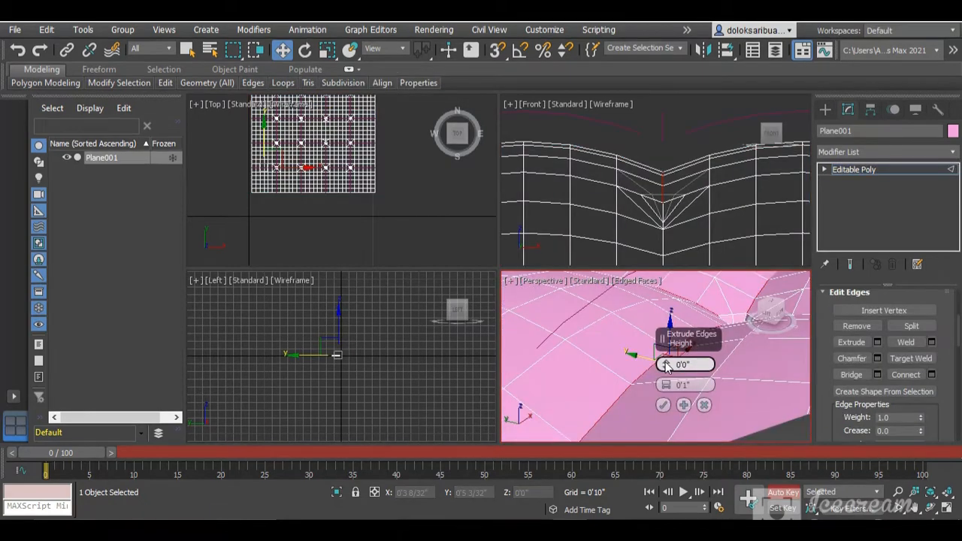
mouse_move(665, 365)
mouse_down()
mouse_move(666, 355)
mouse_move(668, 364)
mouse_up()
scroll(581, 389, down, 6)
scroll(580, 392, up, 5)
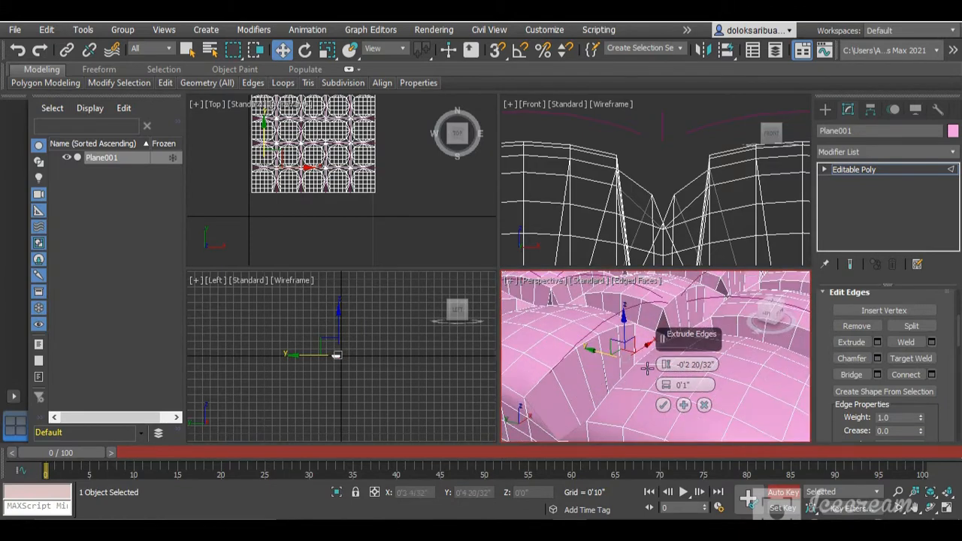
drag(667, 366, 666, 374)
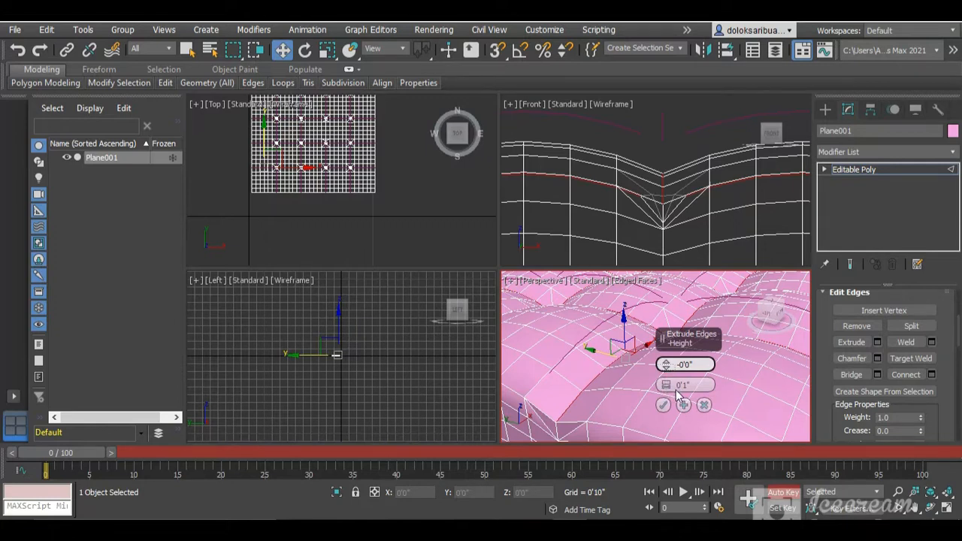
drag(671, 391, 665, 400)
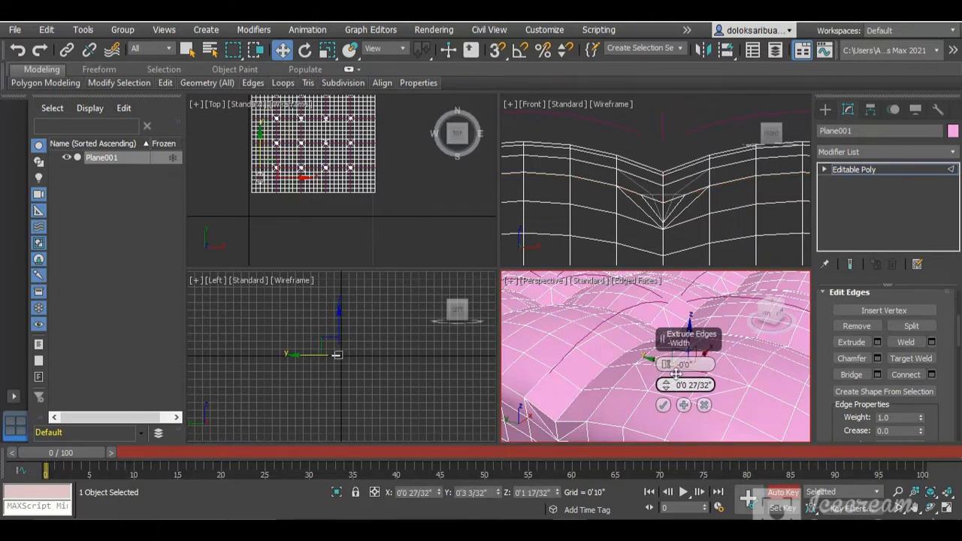
right_click(667, 386)
drag(665, 385, 676, 274)
drag(673, 368, 677, 399)
scroll(607, 416, down, 8)
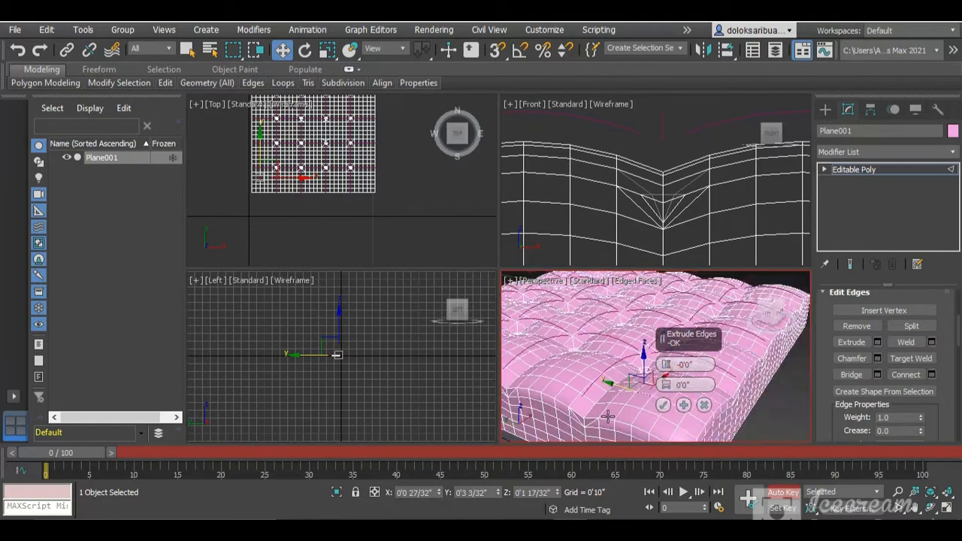
scroll(597, 419, up, 8)
scroll(632, 380, down, 4)
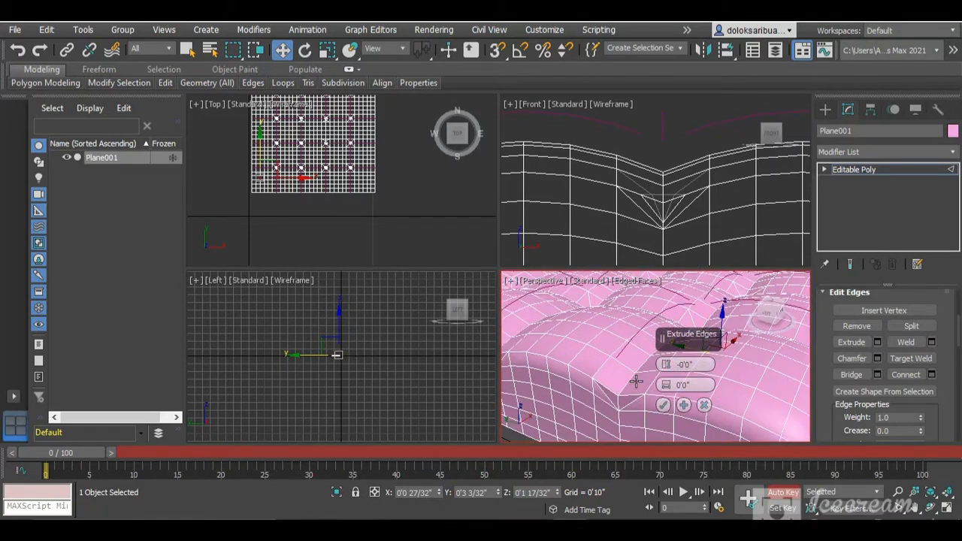
click(703, 405)
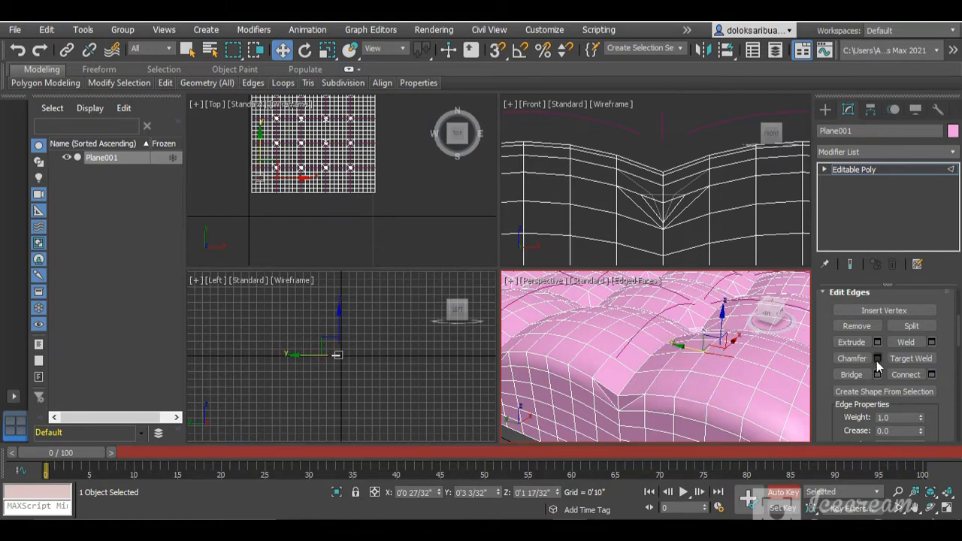
Step: Select the seam shape Shape001 and enable it in both the renderer and the viewport
click(658, 350)
click(641, 378)
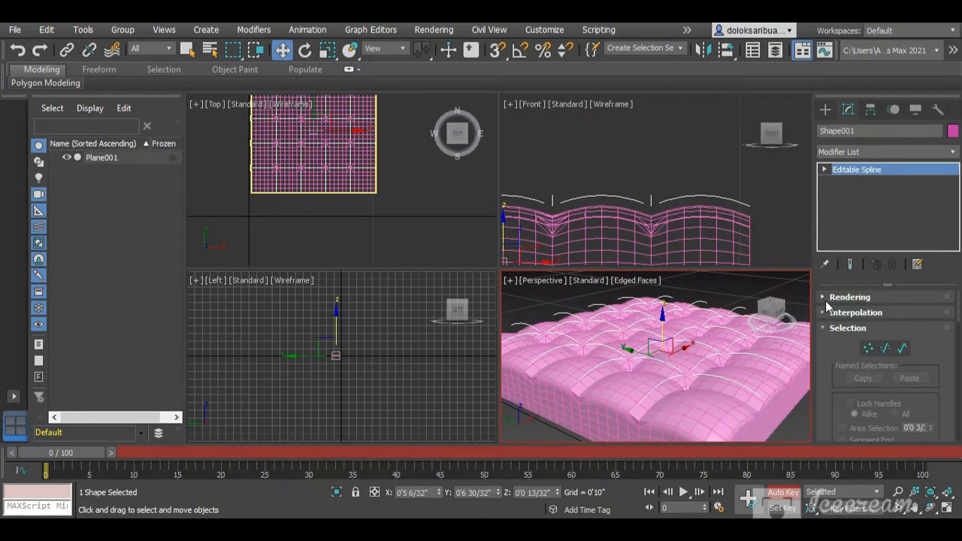
click(830, 298)
scroll(848, 319, up, 3)
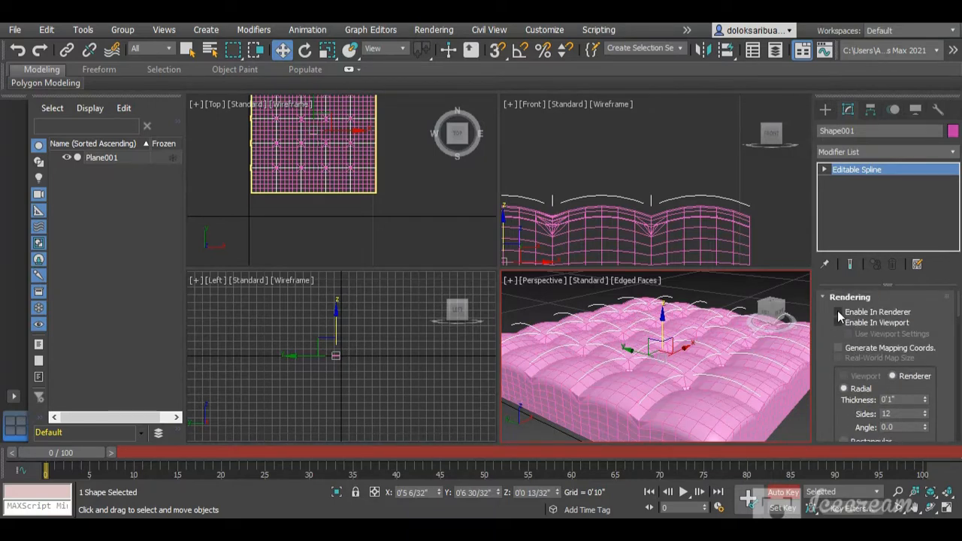
click(838, 312)
click(838, 322)
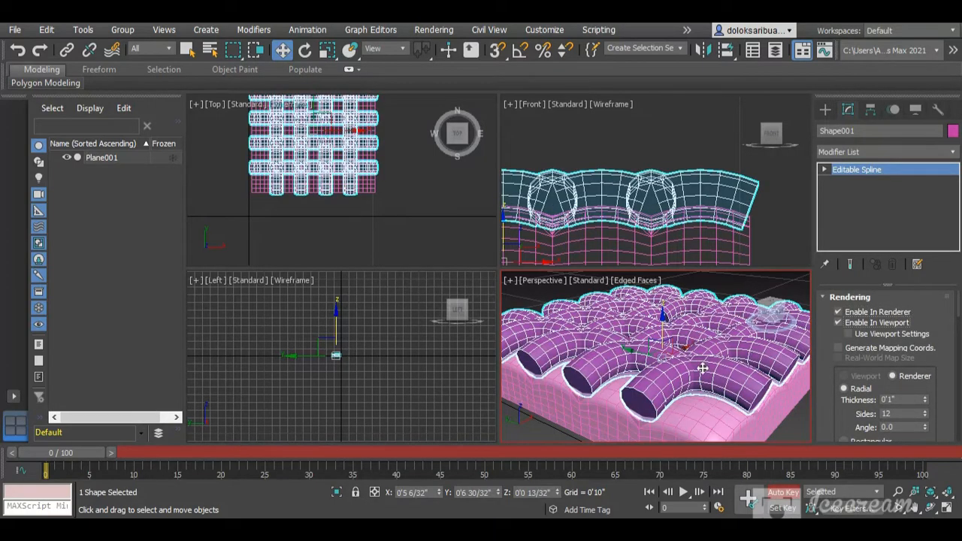
Step: Reduce the seam shape's radial thickness to a hairline, until the value rounds to 0'0"
drag(924, 403, 926, 406)
click(925, 402)
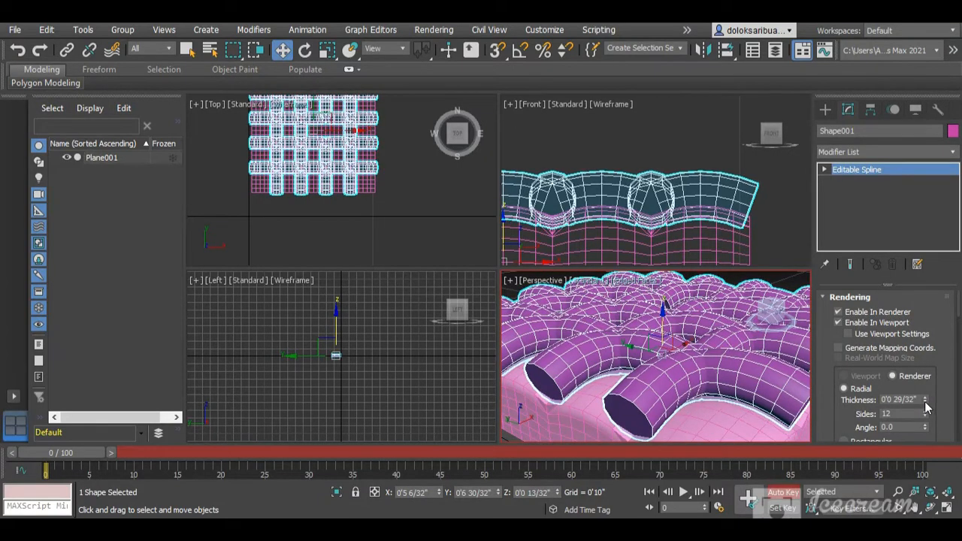
drag(924, 403, 929, 454)
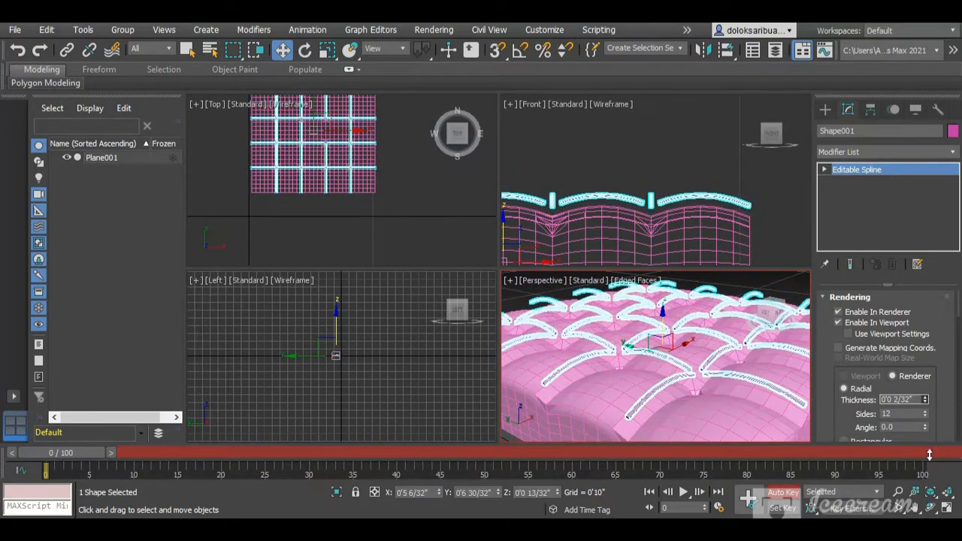
scroll(691, 344, down, 5)
scroll(689, 356, up, 9)
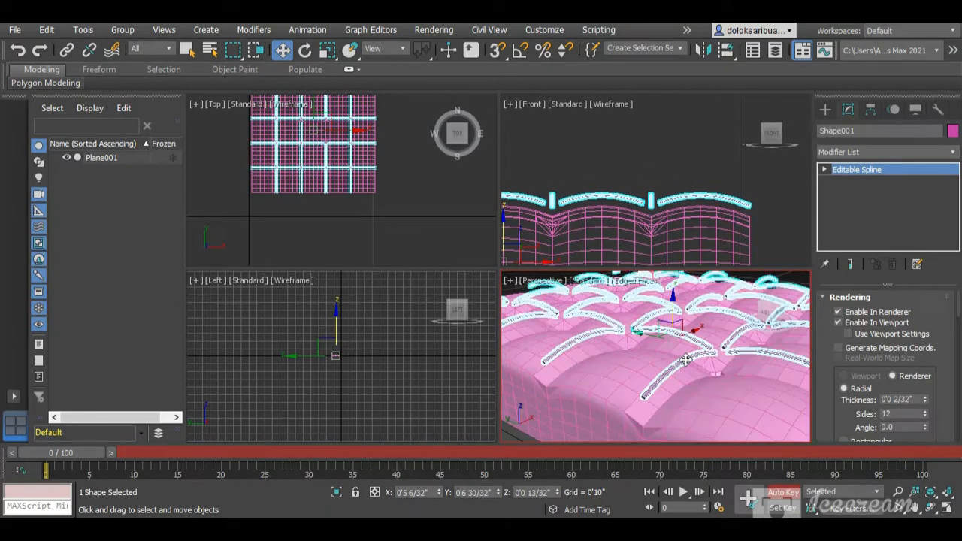
scroll(703, 372, up, 3)
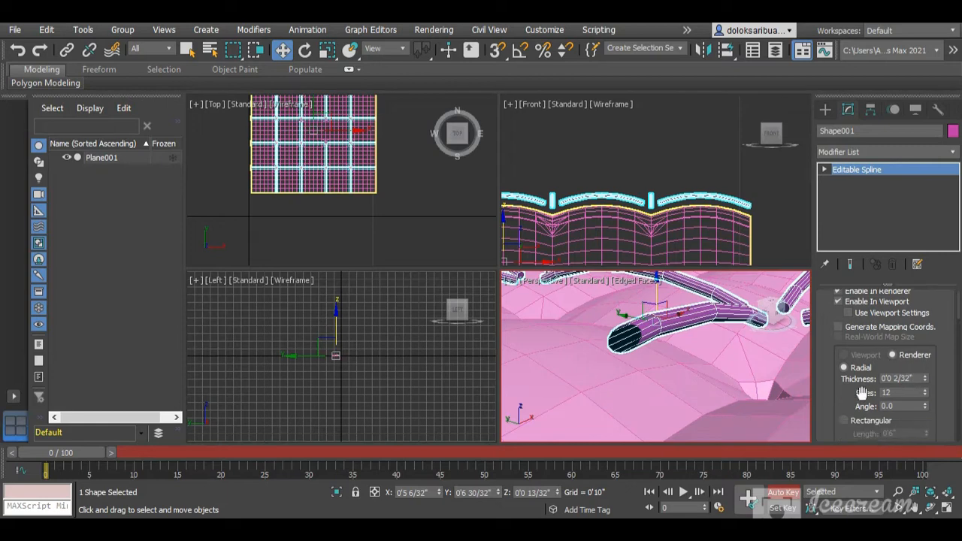
scroll(802, 373, down, 8)
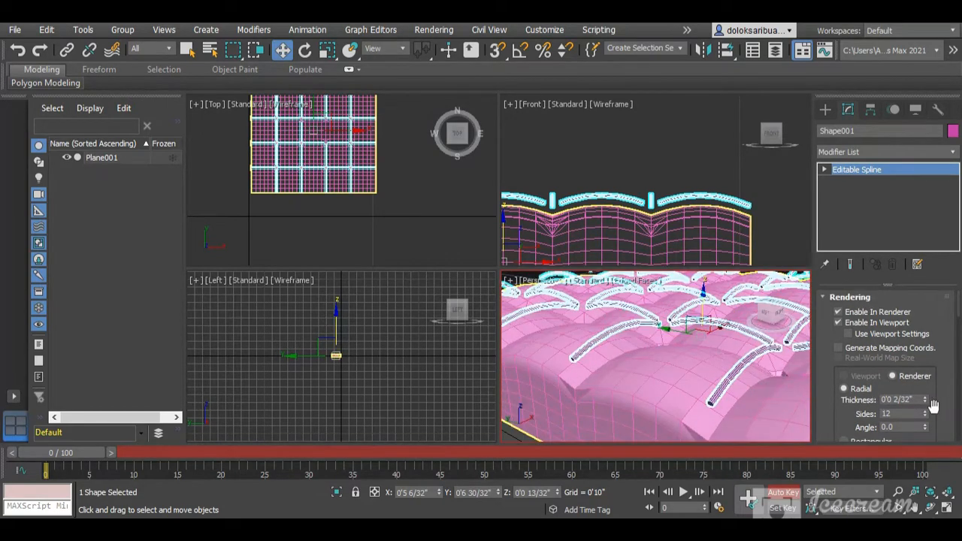
drag(926, 402, 925, 402)
scroll(761, 376, up, 5)
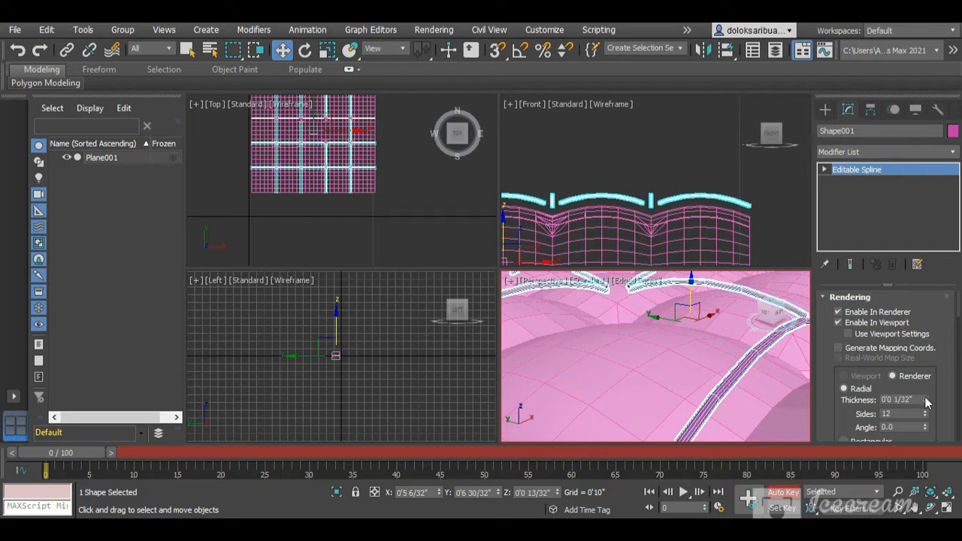
scroll(646, 346, down, 6)
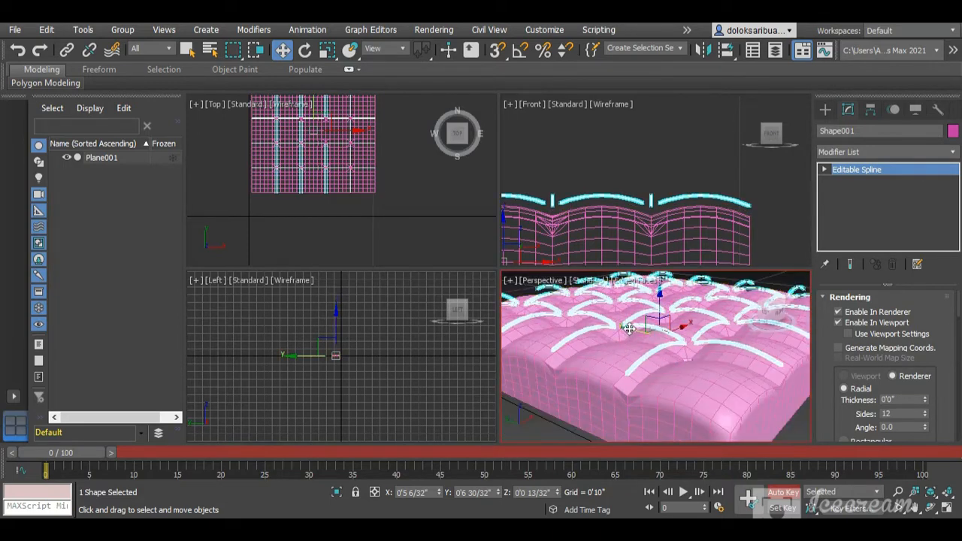
Step: Select the seam shape and lower it along Z onto the cushion's top surface, to about Z 0'0 3/32"
mouse_move(775, 302)
mouse_down()
mouse_move(760, 318)
mouse_move(767, 308)
mouse_up()
scroll(759, 319, down, 5)
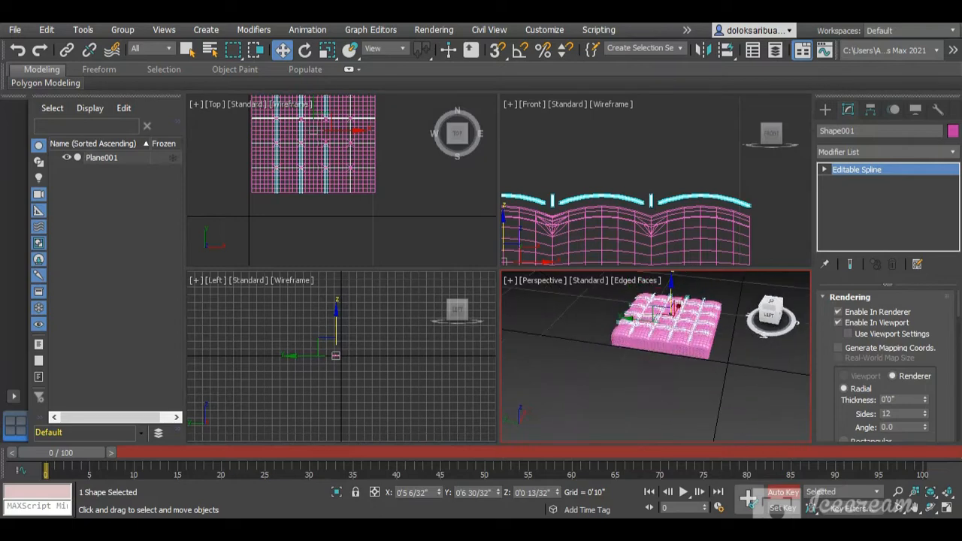
scroll(652, 317, up, 4)
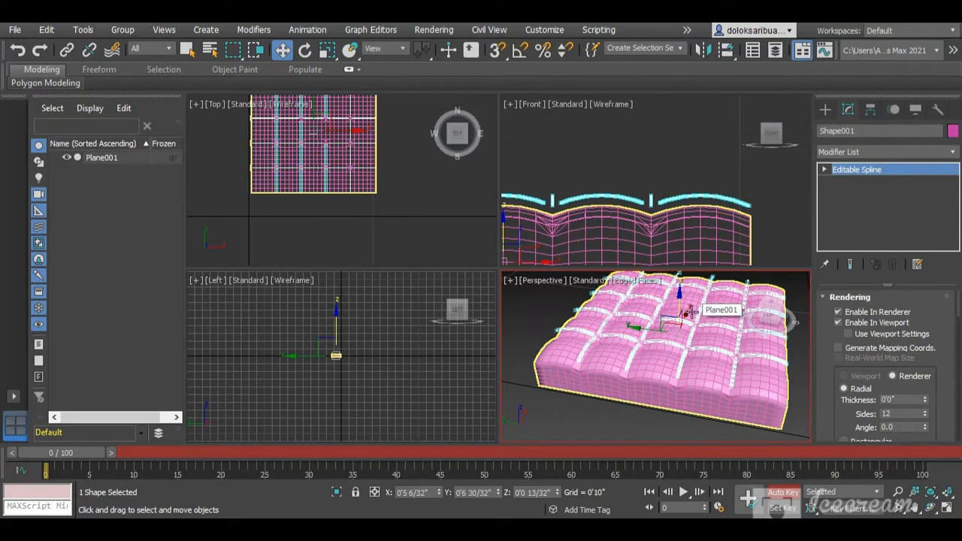
middle_drag(689, 310, 665, 319)
scroll(575, 204, up, 1)
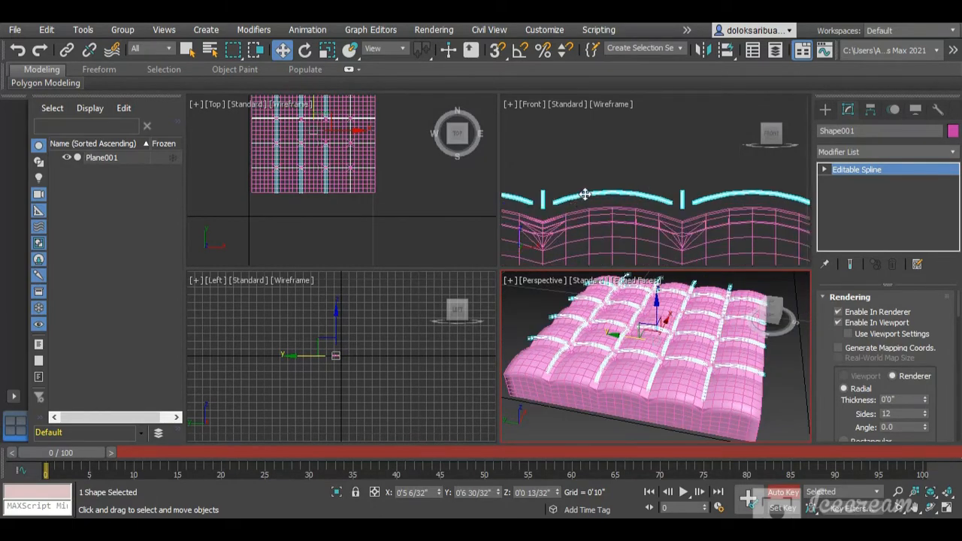
scroll(719, 187, down, 3)
scroll(633, 192, up, 2)
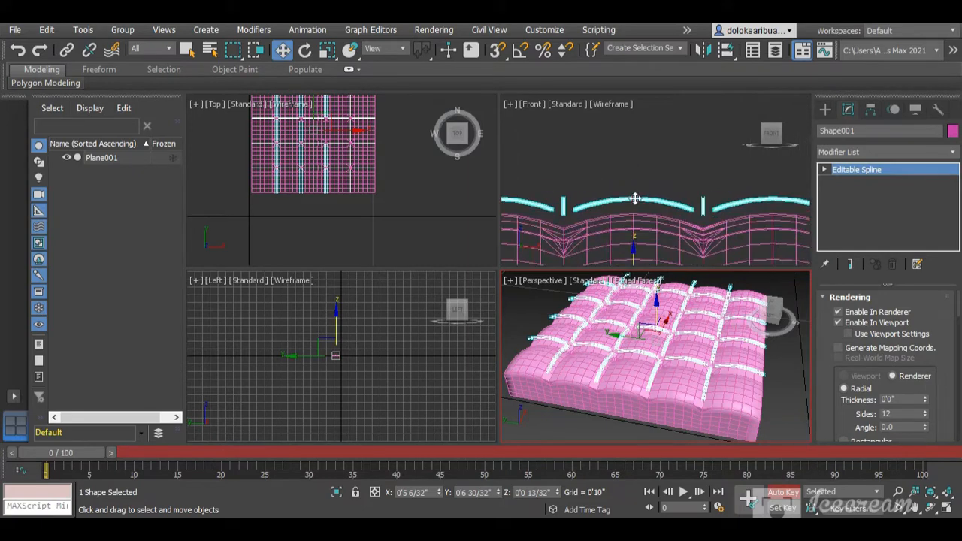
click(636, 246)
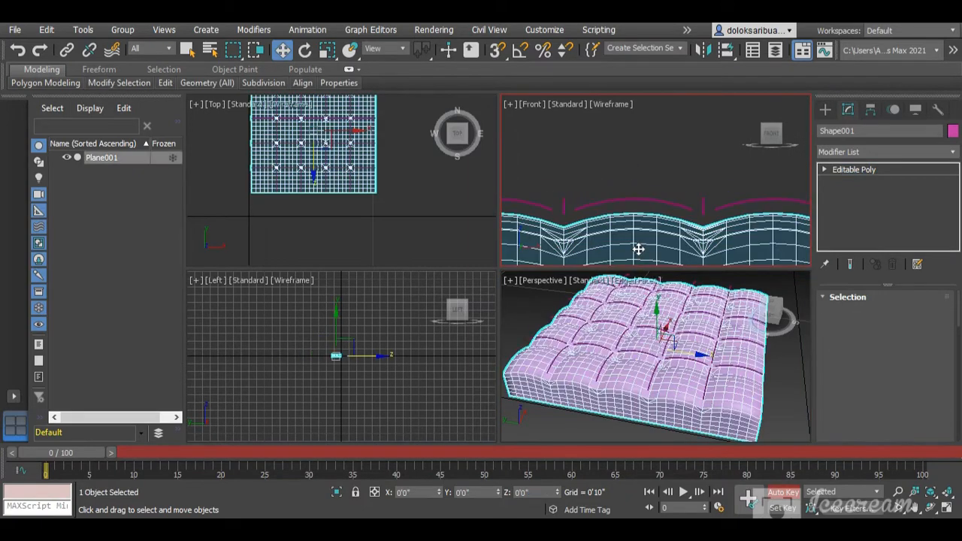
click(638, 199)
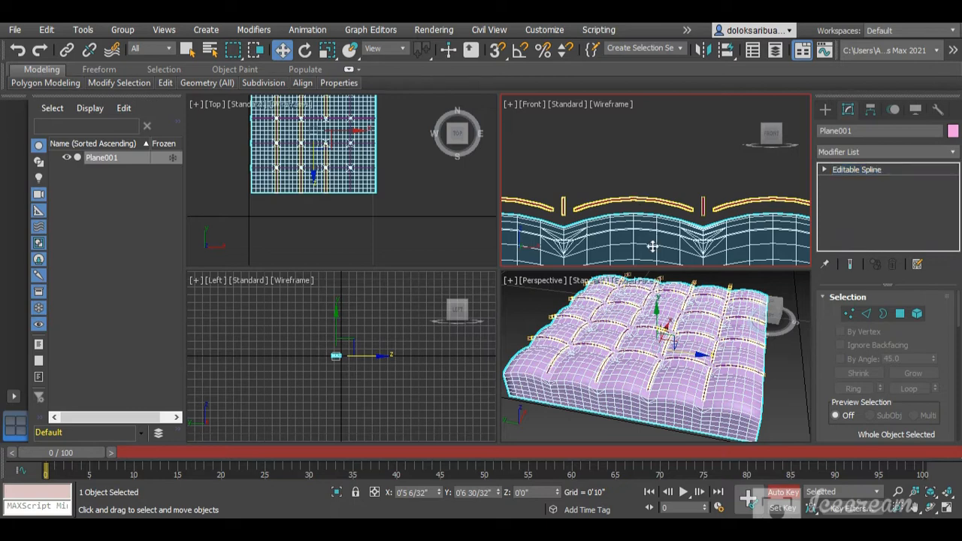
key(shift+a)
click(661, 302)
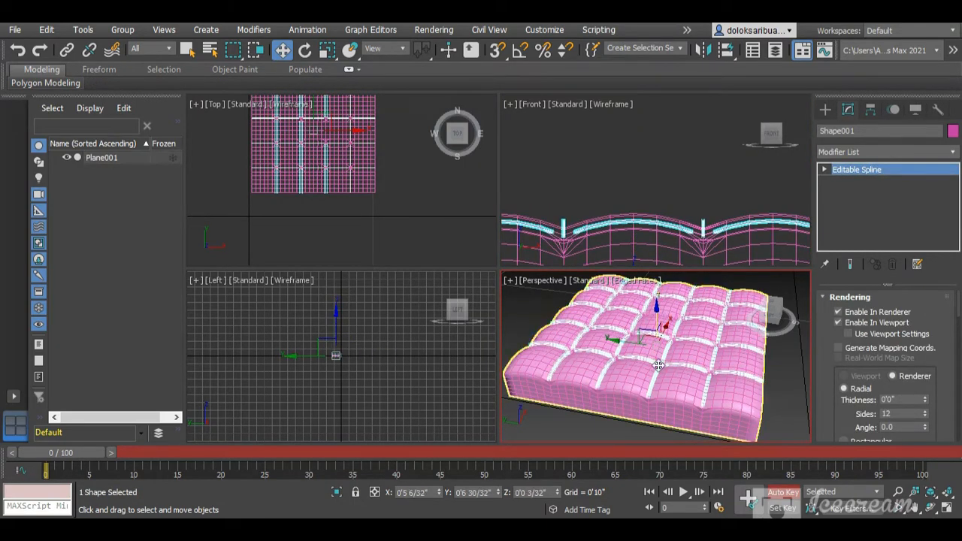
Step: Sink the seam shape further along Z into the cushion's valleys, to Z 0'0", and deselect it
scroll(667, 360, up, 5)
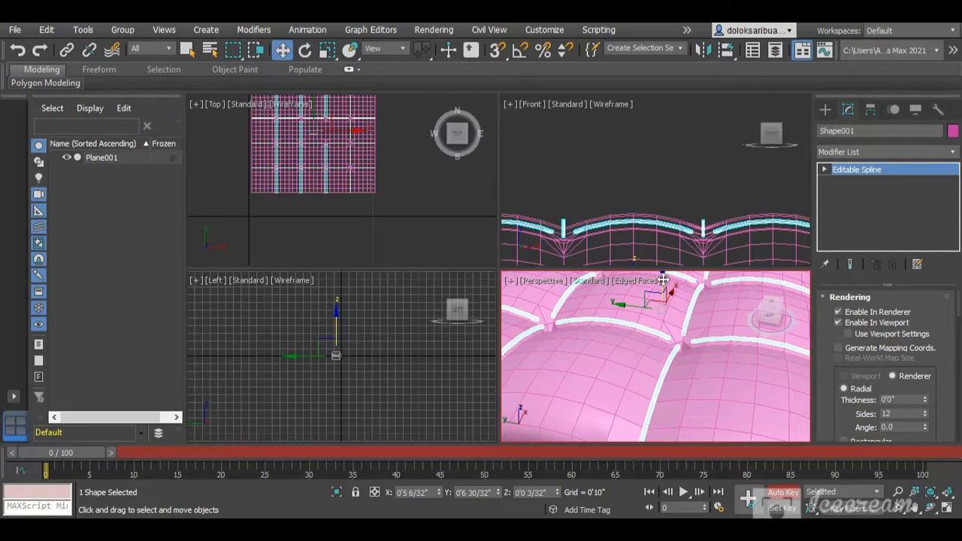
mouse_move(663, 280)
mouse_down()
mouse_move(667, 319)
mouse_move(662, 282)
mouse_up()
scroll(638, 359, down, 5)
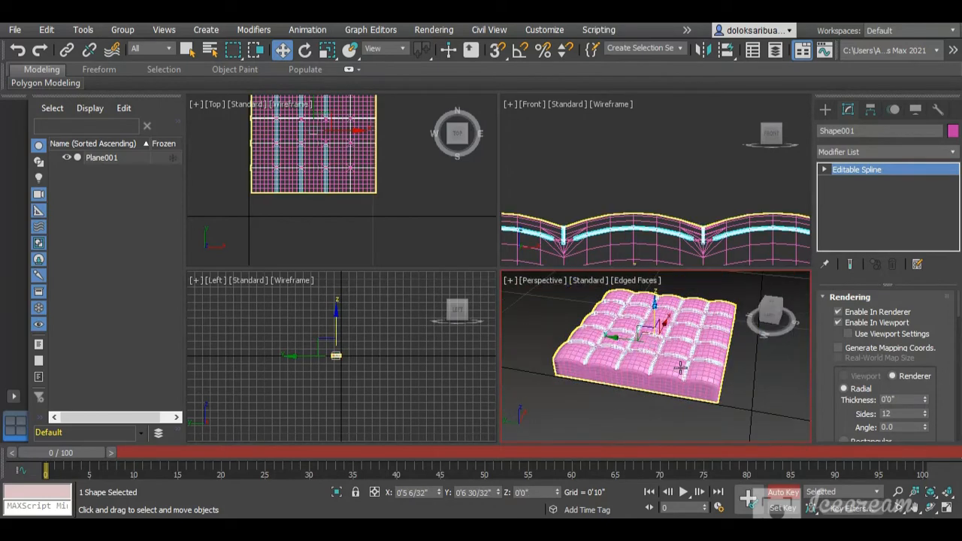
click(744, 373)
scroll(730, 374, up, 10)
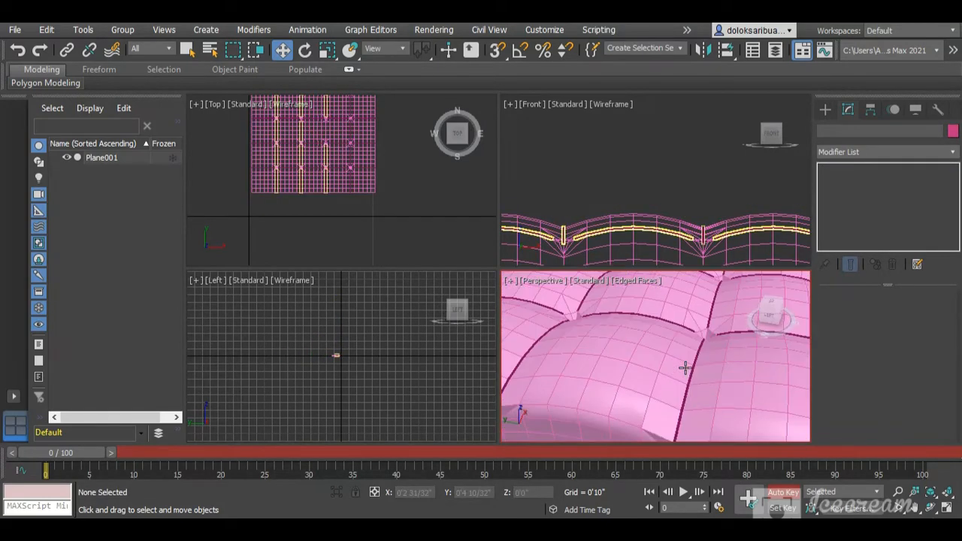
scroll(718, 377, down, 10)
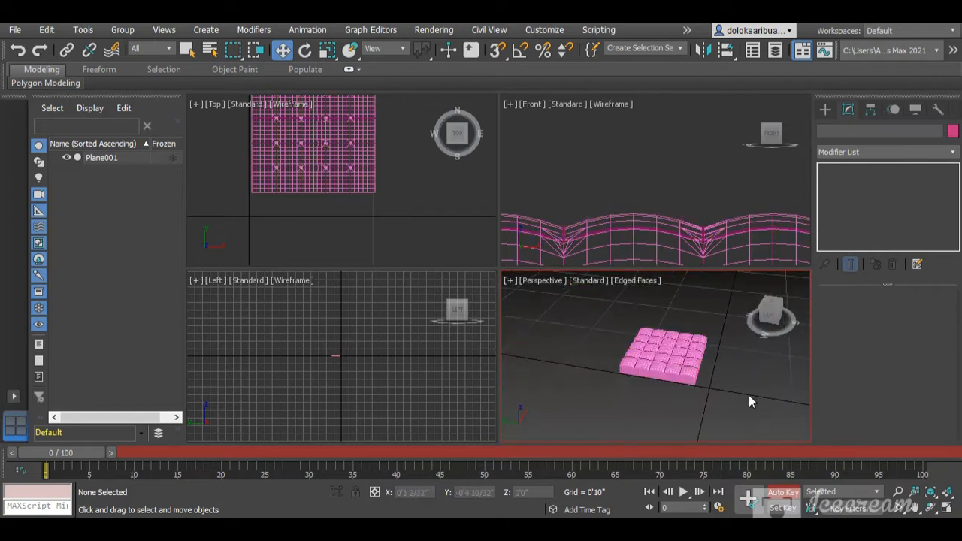
Step: Select the cushion and the seam shape together, set their object colour to blue and deselect them
drag(750, 397, 612, 305)
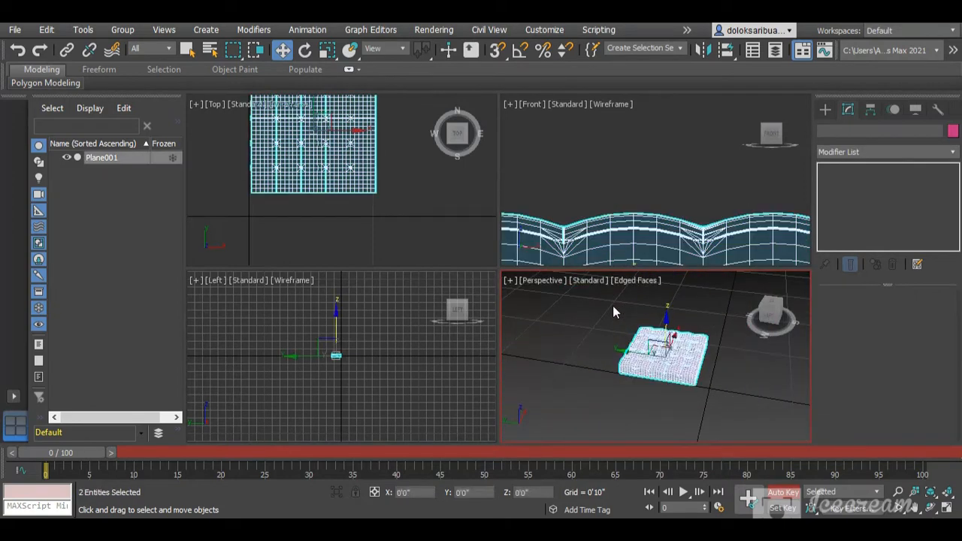
click(951, 130)
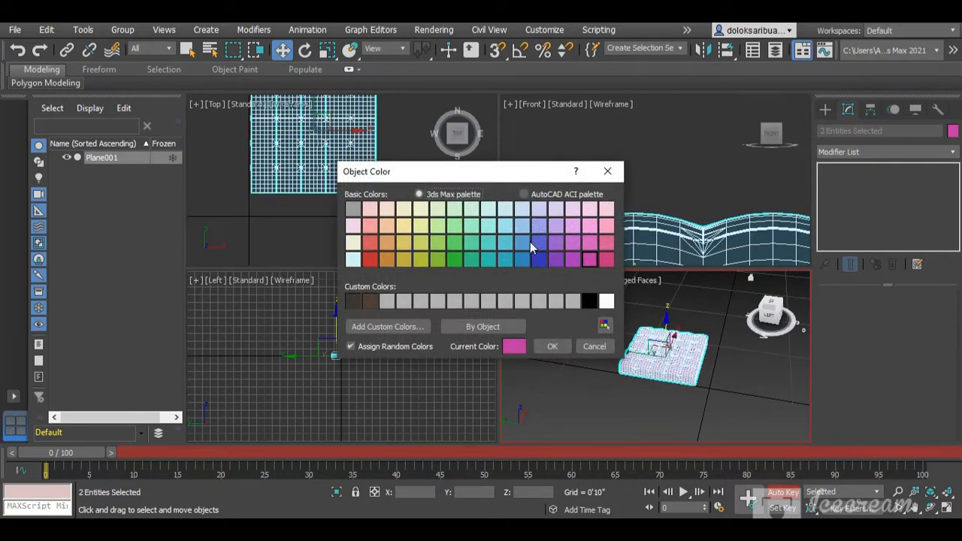
click(538, 259)
click(552, 347)
click(712, 375)
scroll(706, 368, up, 8)
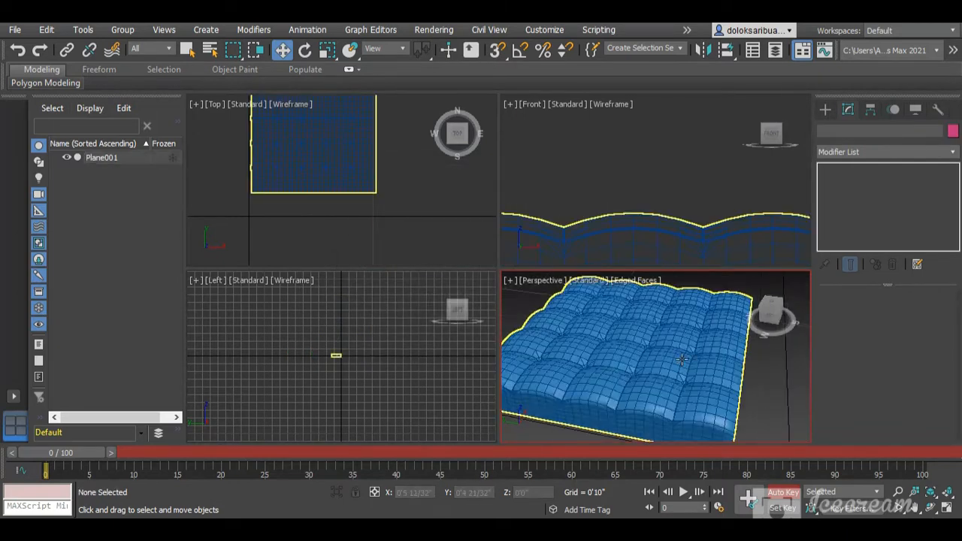
scroll(704, 365, down, 10)
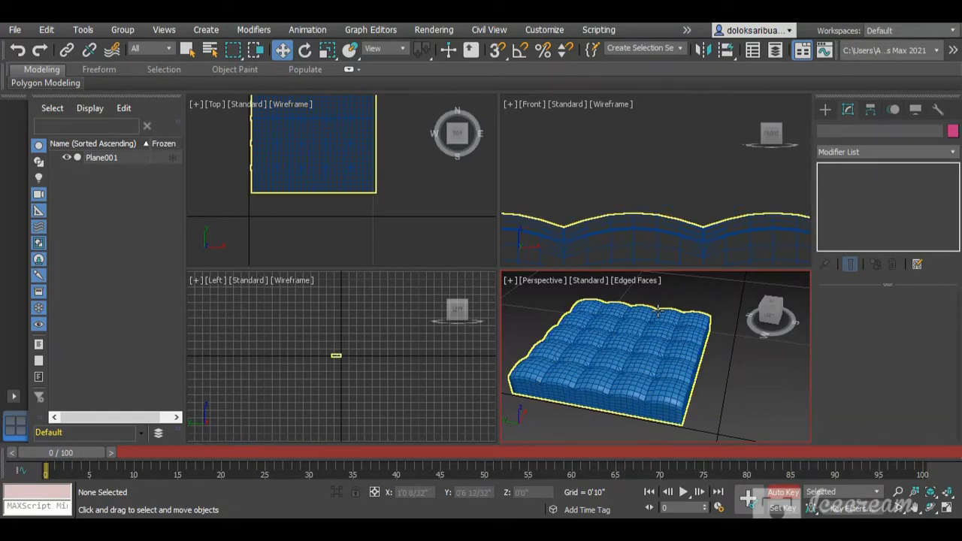
Step: Turn off Edged Faces in the perspective view so the cushion shows with default shading only
click(634, 280)
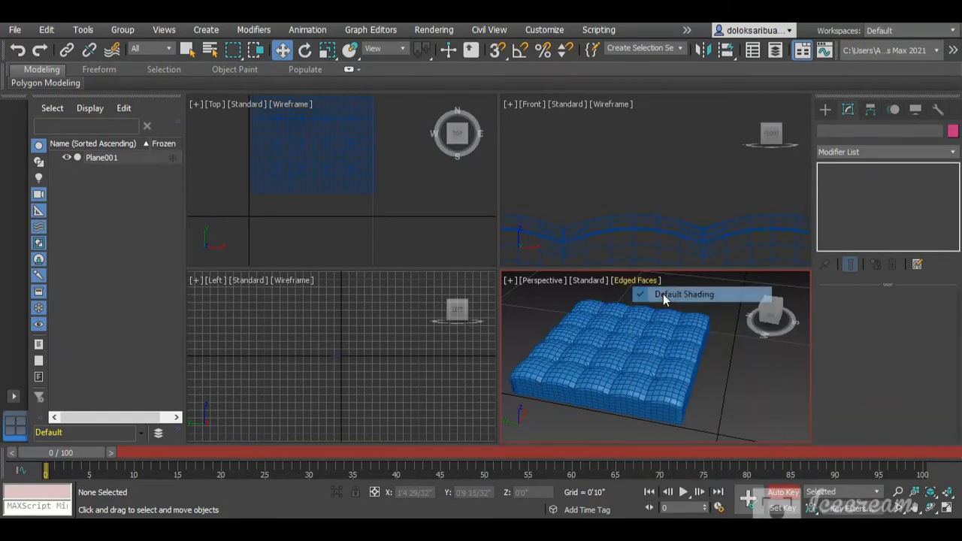
click(635, 281)
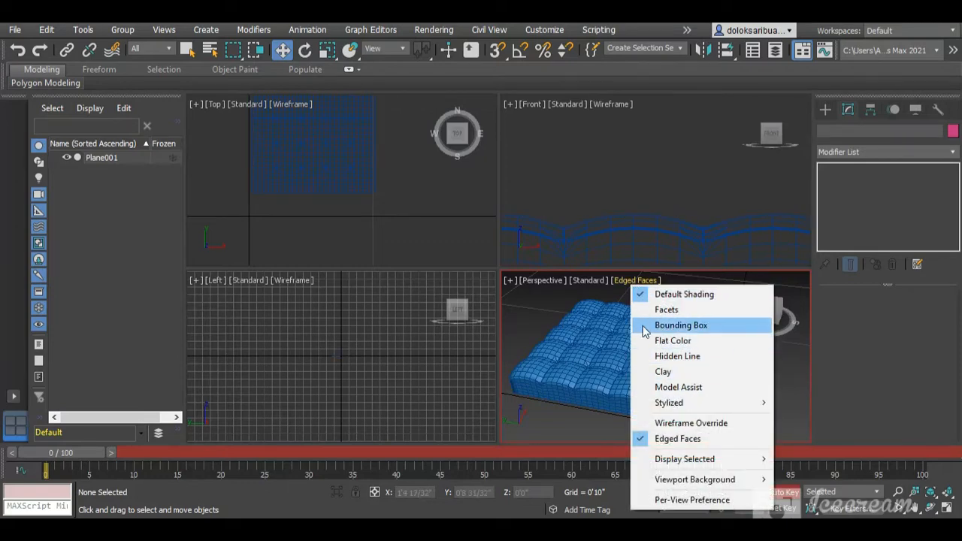
click(661, 439)
click(676, 368)
scroll(676, 372, up, 6)
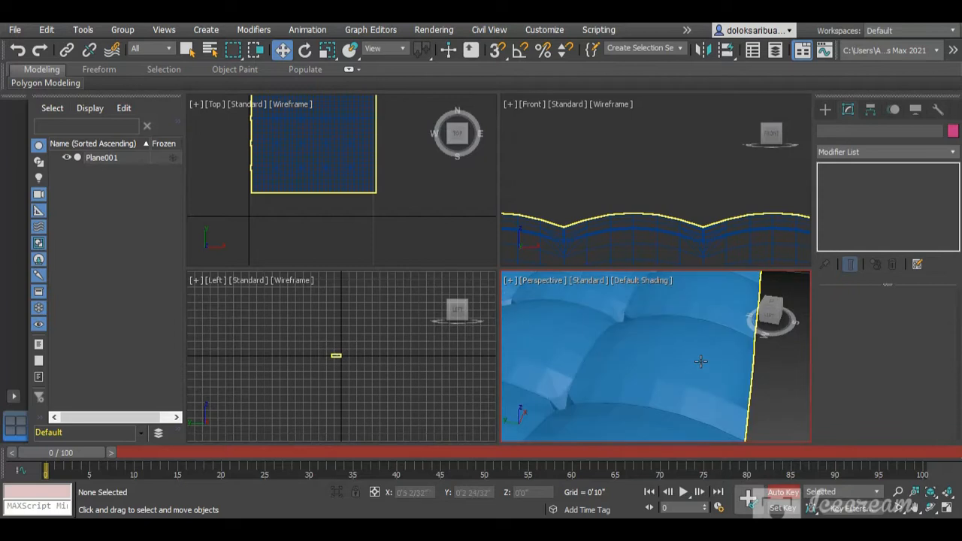
Step: Turn on Edged Faces in the perspective view, select the seam shape and set its radial rendering thickness to 0'0 1/32"
scroll(646, 384, down, 3)
scroll(624, 393, up, 7)
scroll(634, 385, down, 5)
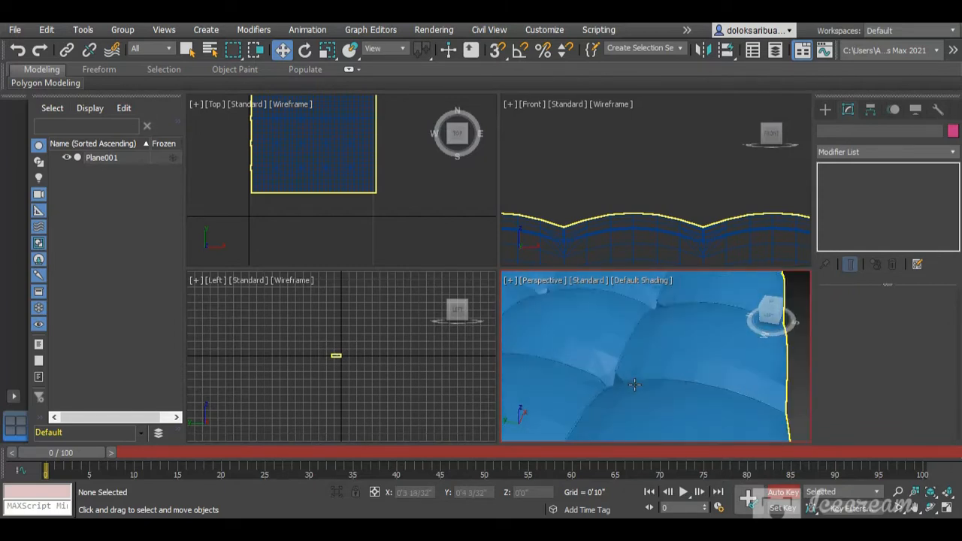
scroll(593, 382, up, 4)
click(629, 280)
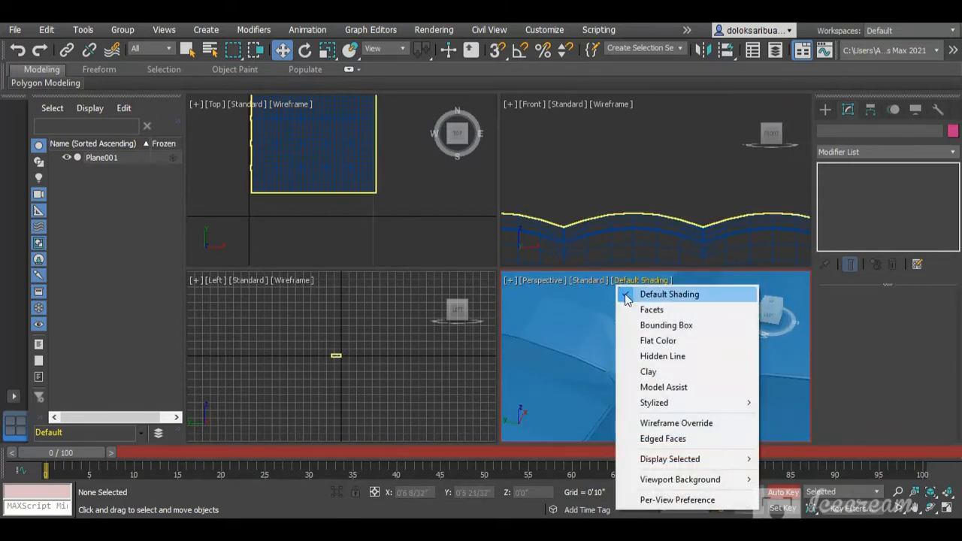
click(662, 438)
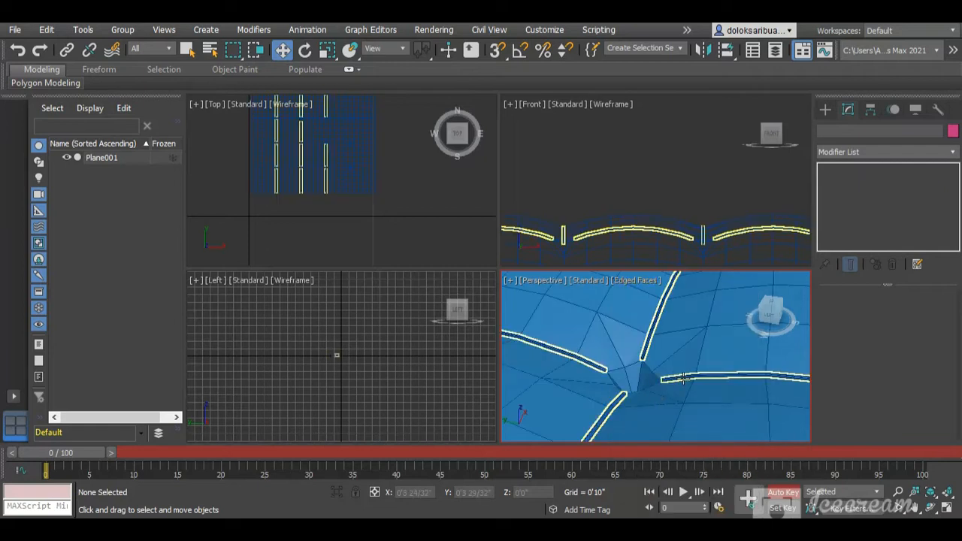
click(682, 378)
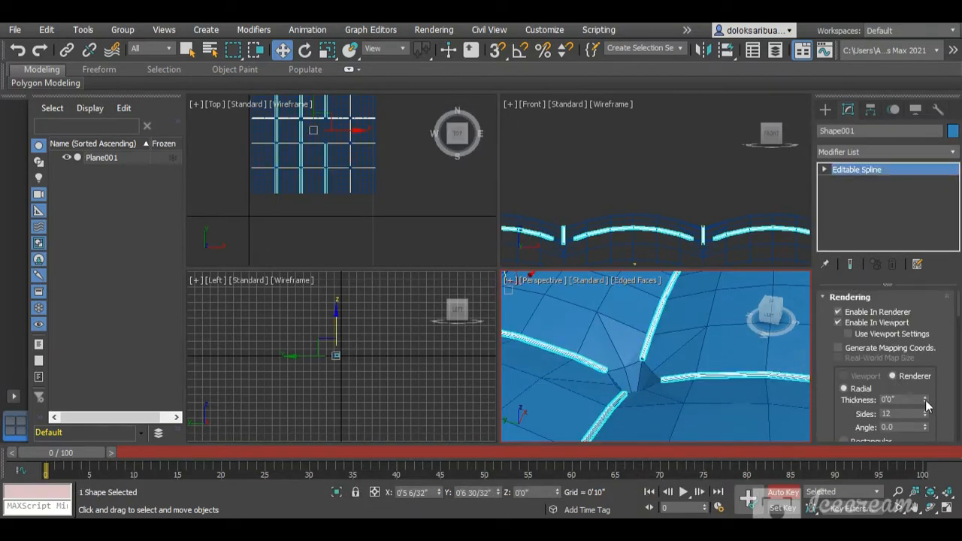
click(924, 400)
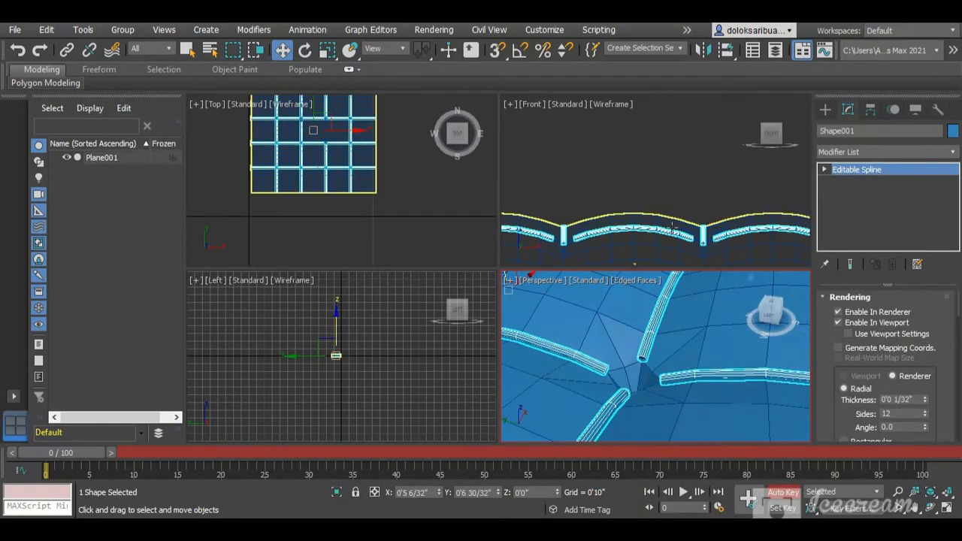
Step: Turn off Edged Faces in the perspective view and deselect the seam shape
click(635, 279)
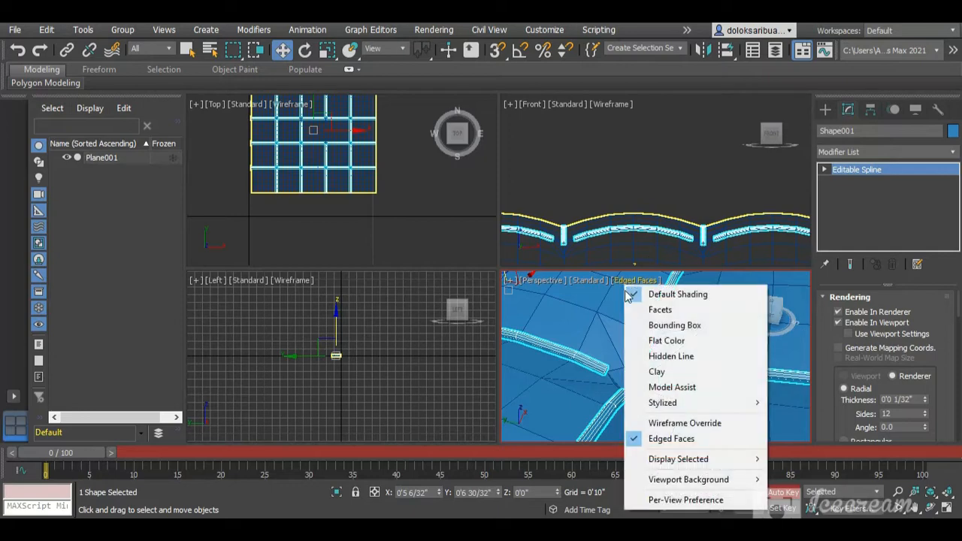
click(666, 439)
scroll(671, 345, down, 6)
click(733, 392)
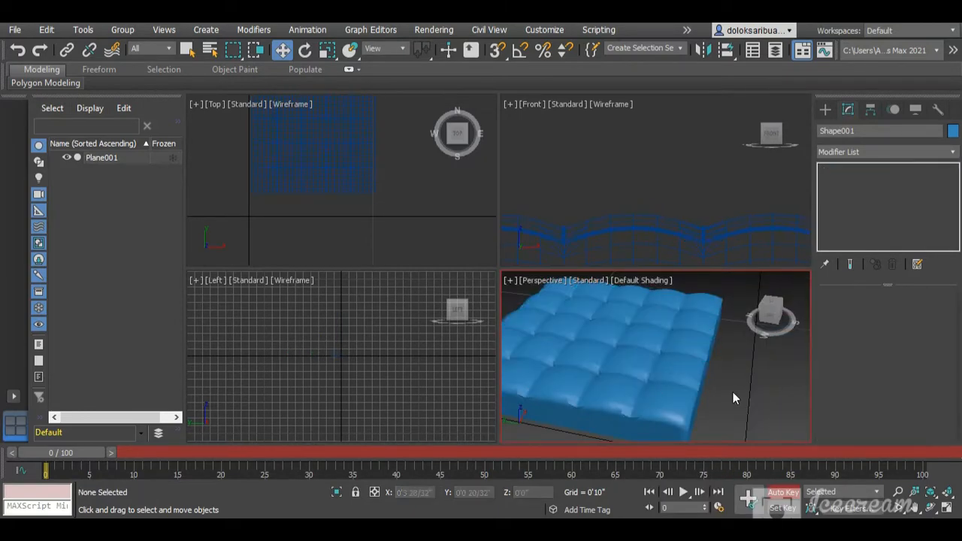
Step: Examine the cushion's padded surface and the seams in its valleys, both close up and as a whole
scroll(680, 389, up, 4)
scroll(754, 407, up, 4)
scroll(755, 411, down, 4)
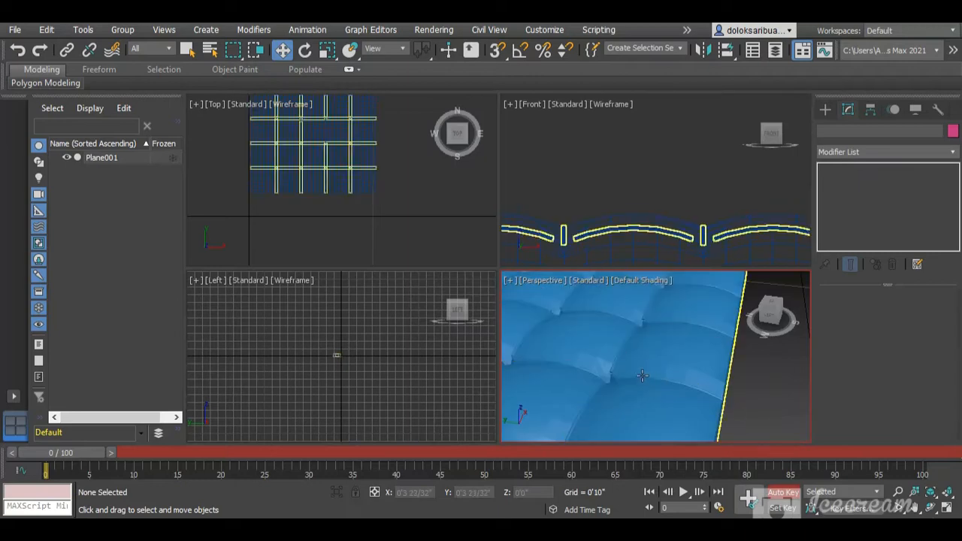
scroll(595, 362, up, 2)
scroll(741, 384, down, 5)
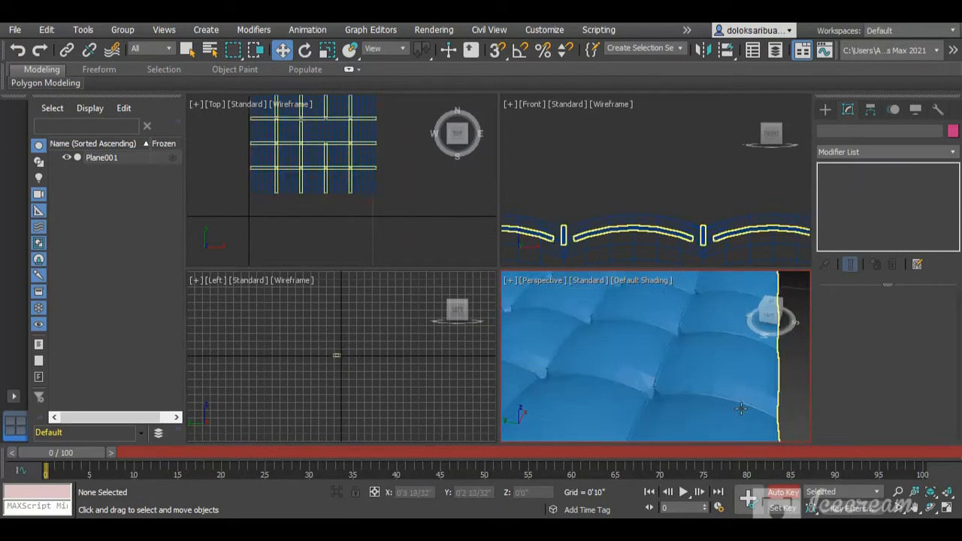
scroll(654, 385, up, 4)
scroll(663, 378, down, 5)
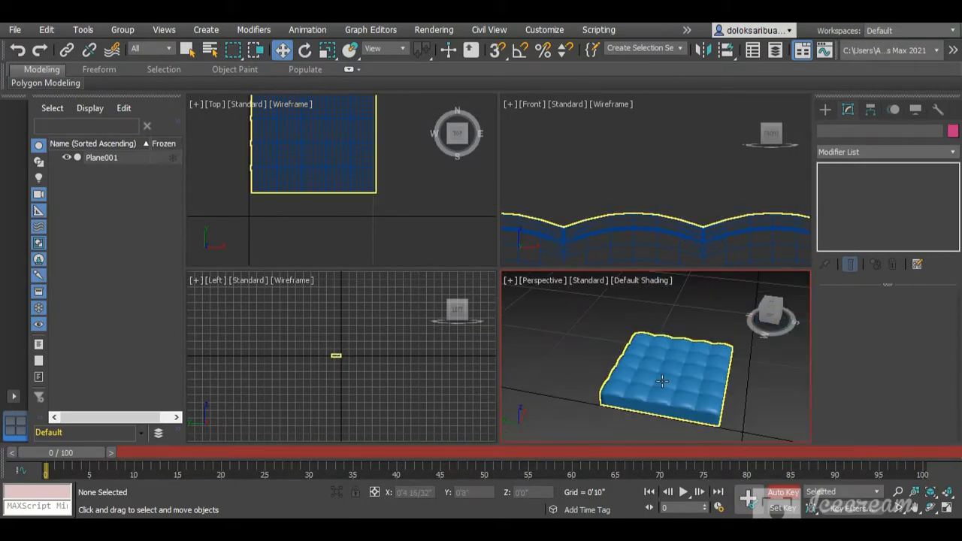
scroll(721, 387, up, 1)
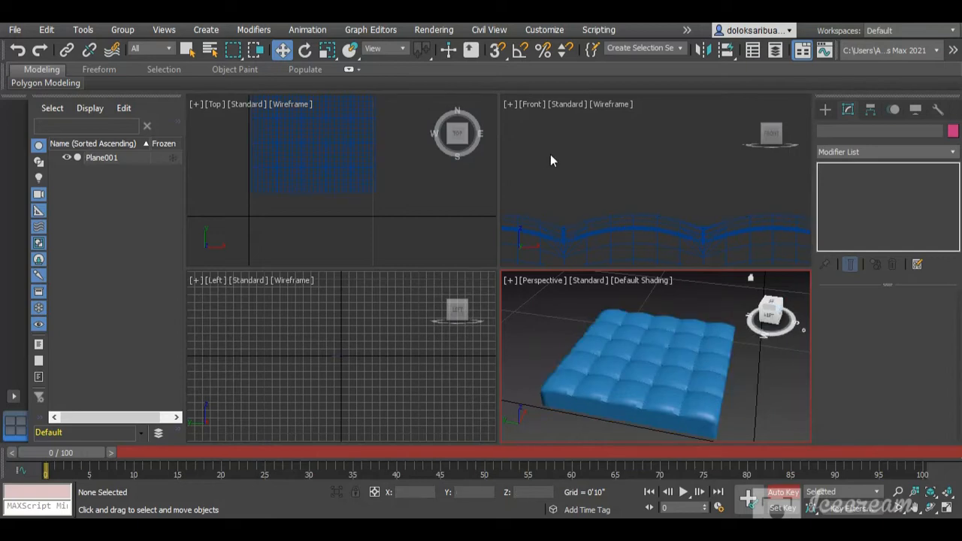
Step: Turn on Edged Faces in the perspective view again to show the cushion's mesh edges
click(630, 281)
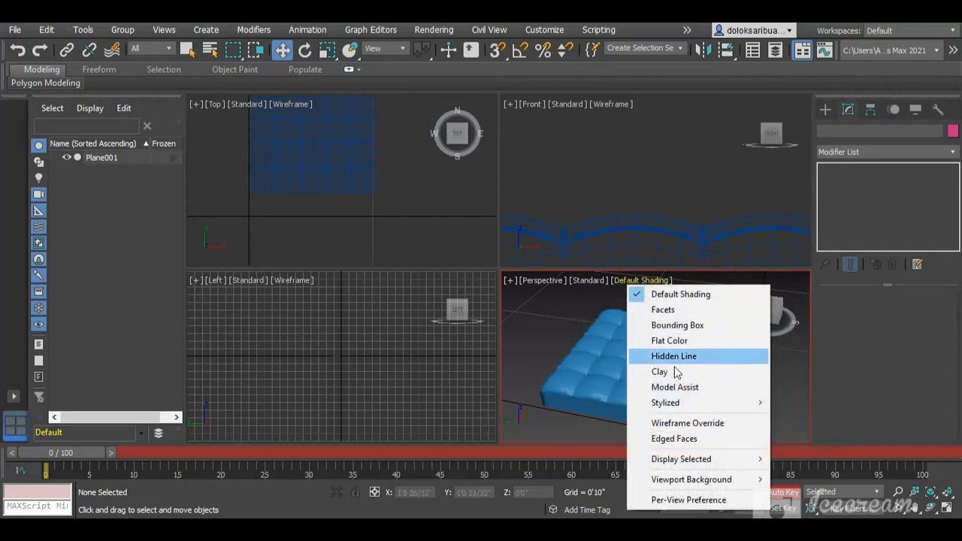
click(689, 438)
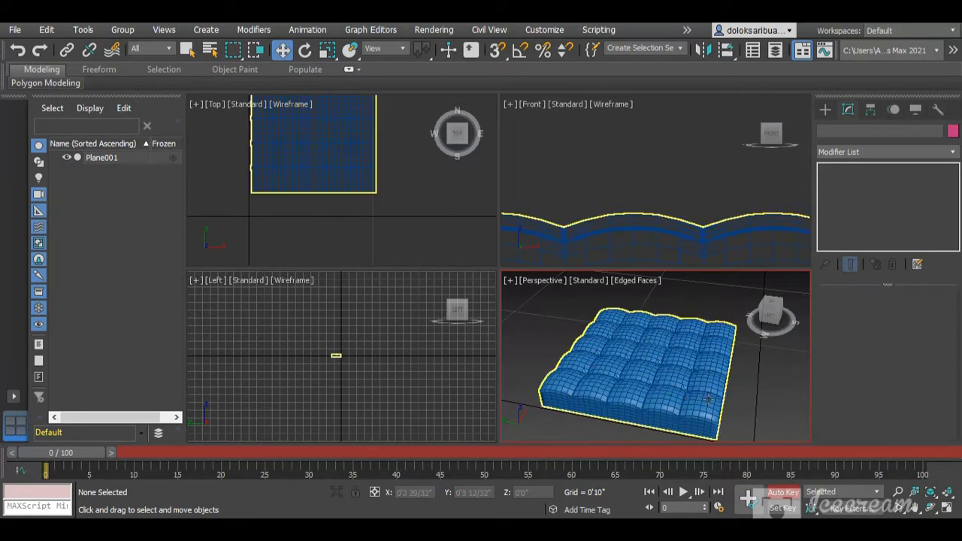
scroll(680, 404, up, 6)
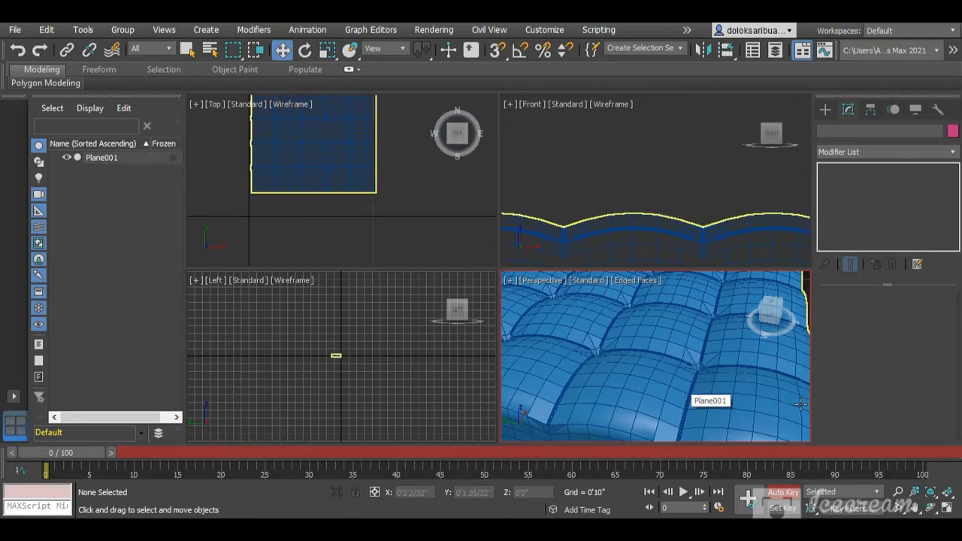
click(770, 310)
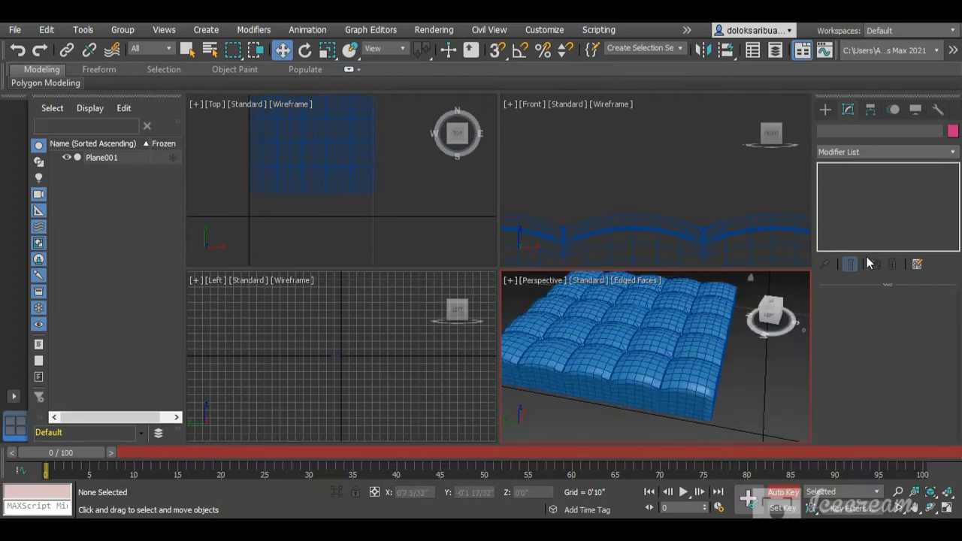
Step: Select the cushion and look over its mesh around the dimples and its Editable Poly geometry options
click(680, 345)
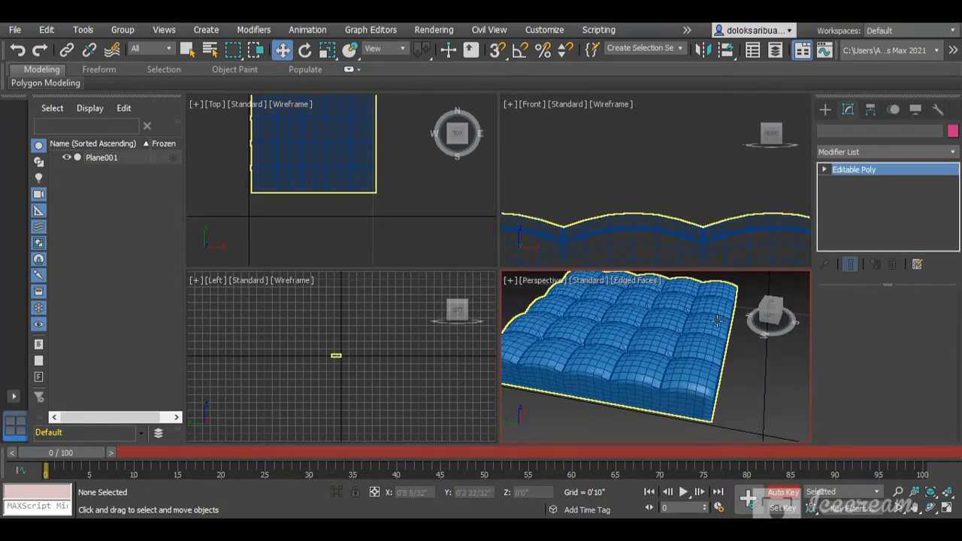
scroll(685, 344, up, 2)
scroll(685, 344, up, 3)
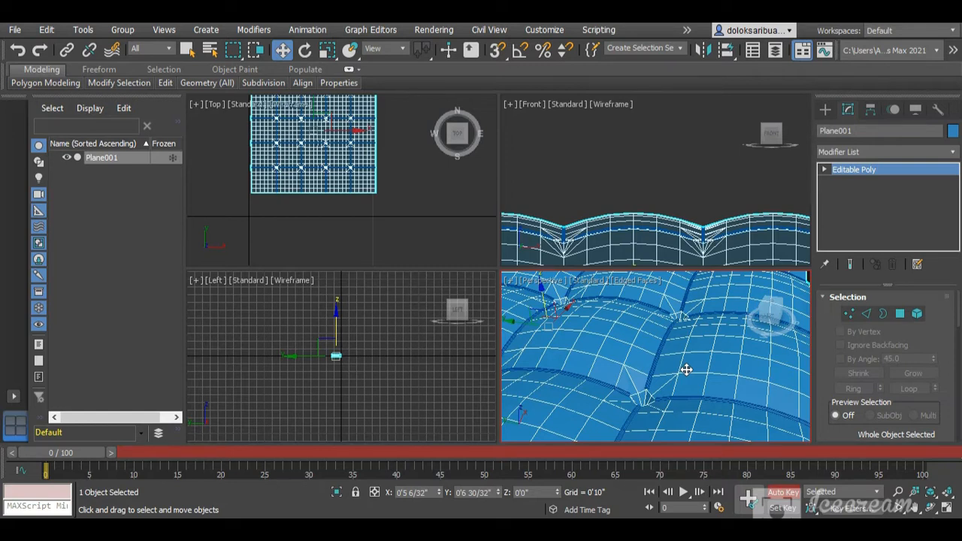
scroll(860, 391, down, 8)
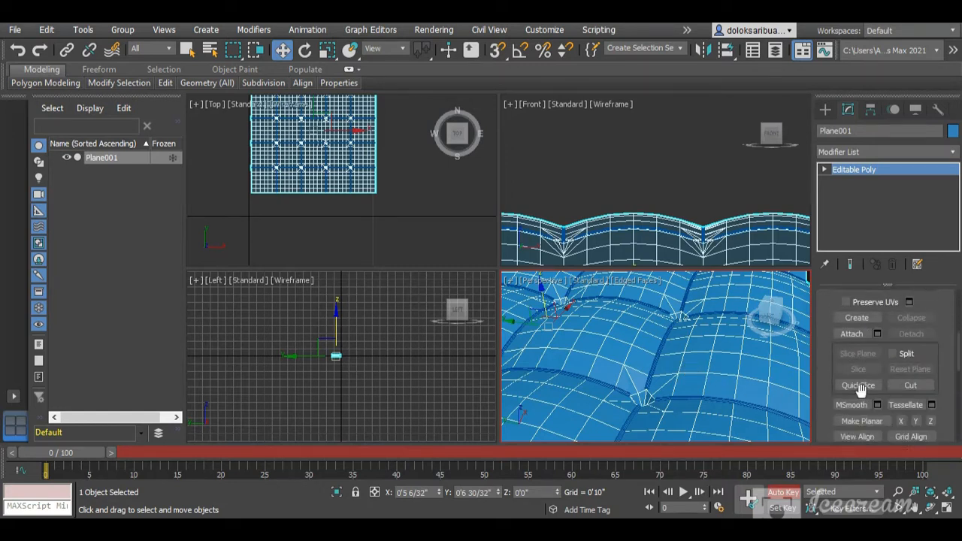
scroll(864, 404, down, 3)
scroll(865, 410, up, 5)
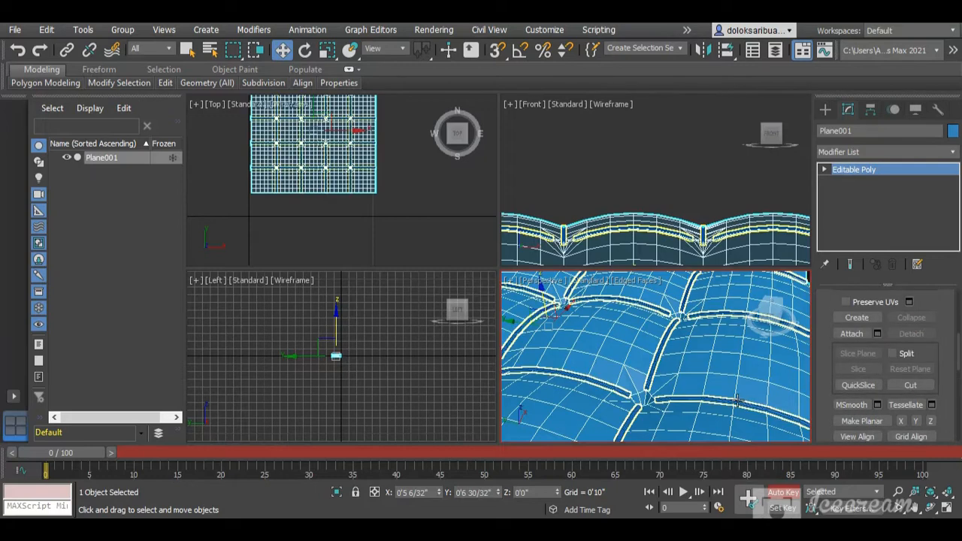
Step: Select the seam shape and activate Attach among its Editable Spline geometry options
click(734, 400)
scroll(872, 397, down, 6)
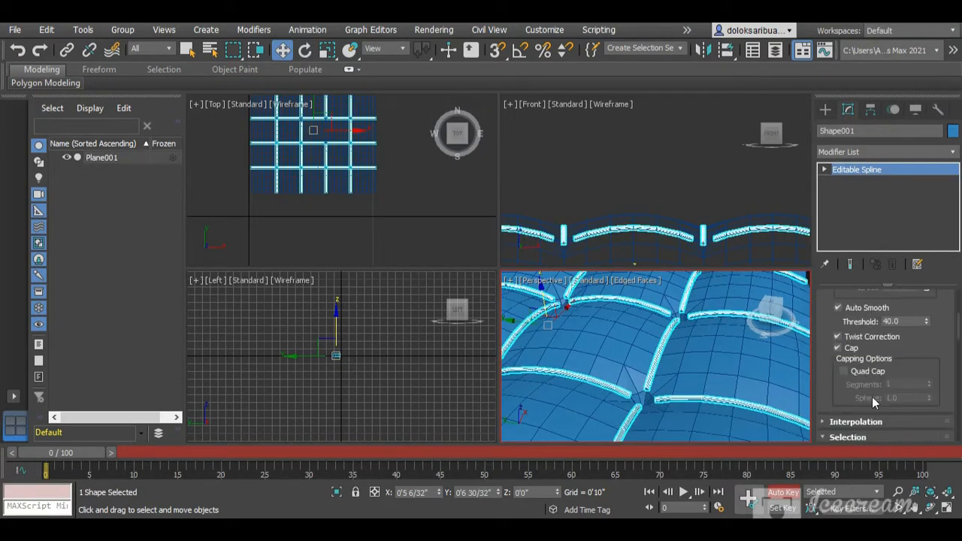
scroll(872, 400, down, 5)
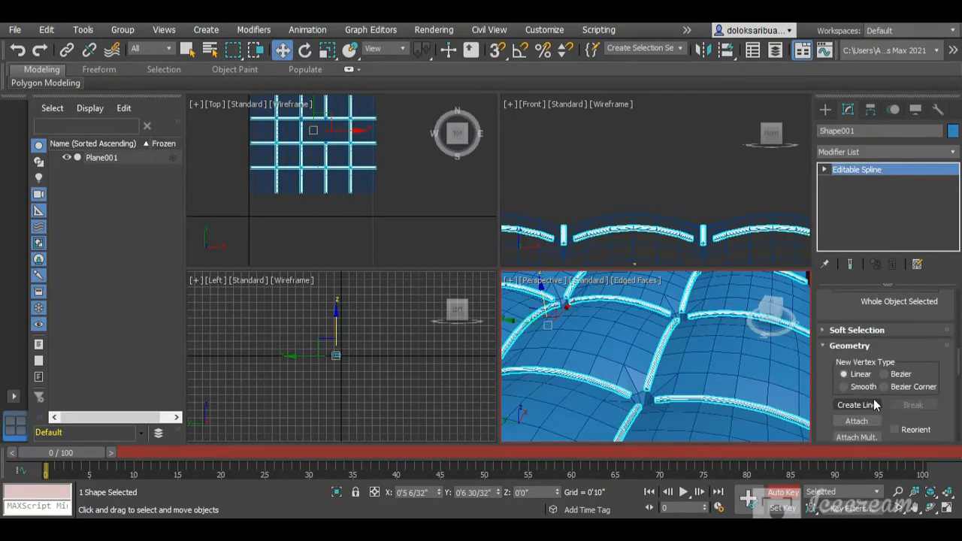
click(857, 399)
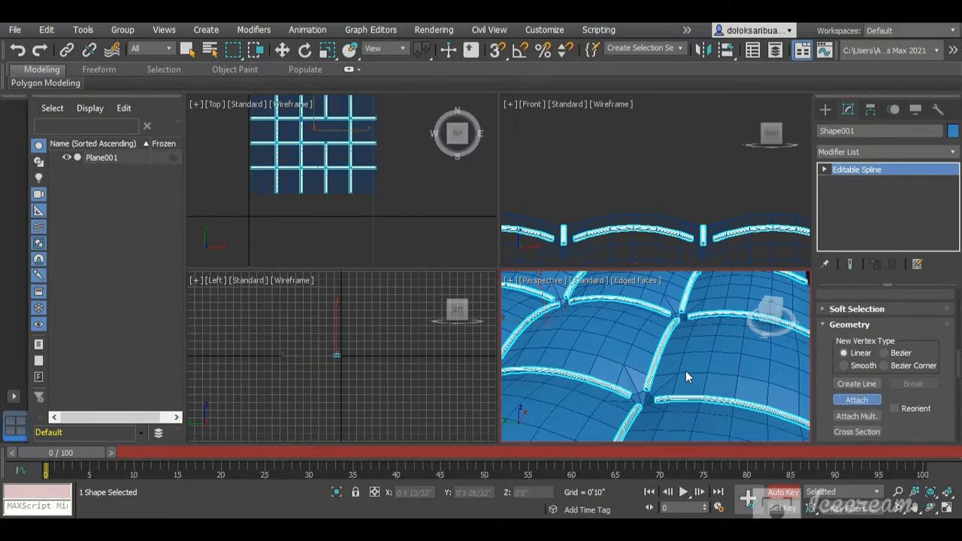
scroll(686, 372, down, 3)
scroll(443, 227, down, 4)
scroll(417, 203, up, 3)
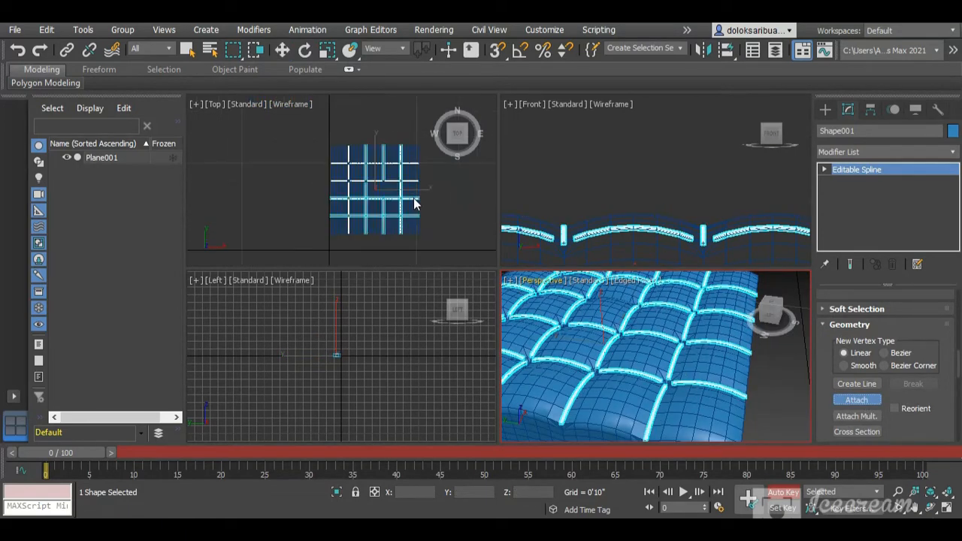
scroll(593, 368, down, 2)
Step: Add a TurboSmooth modifier to the selected seam shape
click(855, 153)
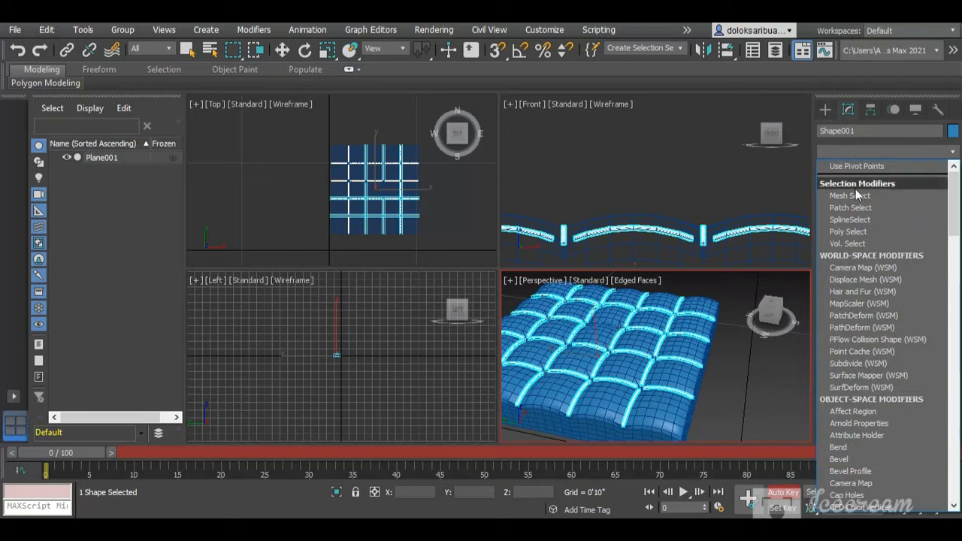
scroll(858, 416, down, 13)
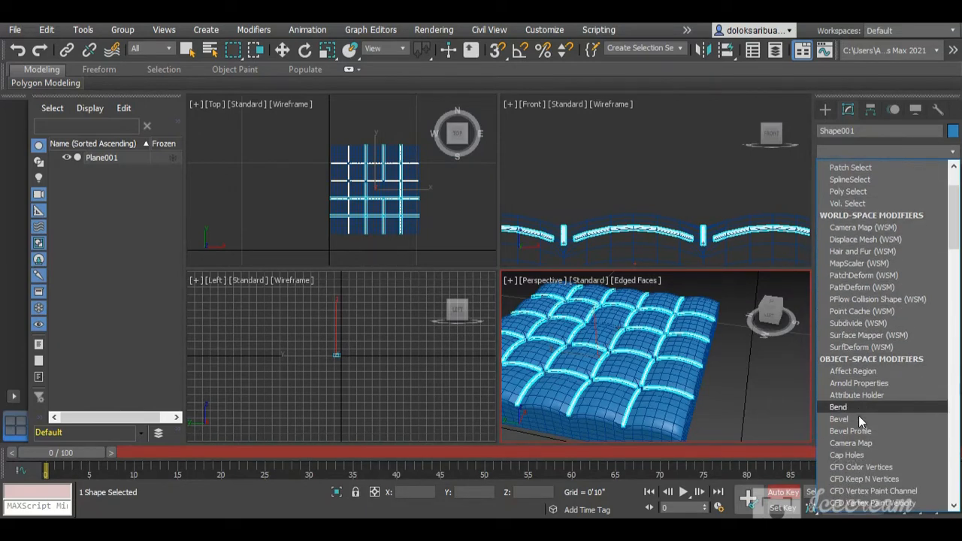
scroll(865, 425, down, 12)
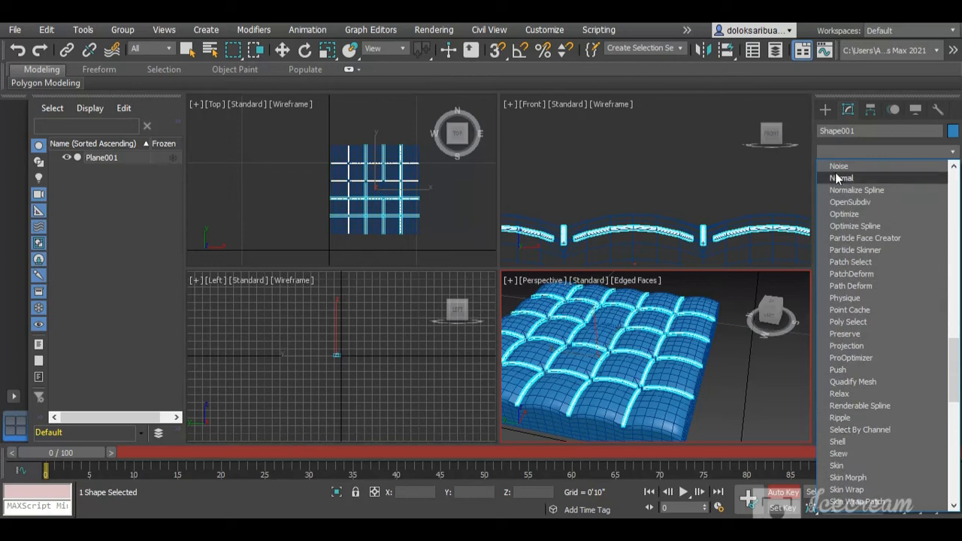
scroll(840, 176, down, 13)
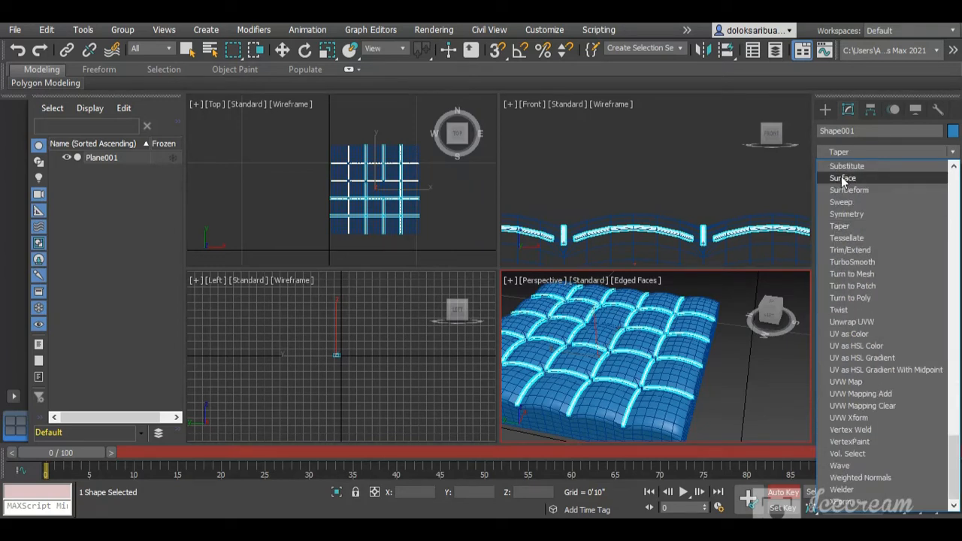
key(w)
click(867, 263)
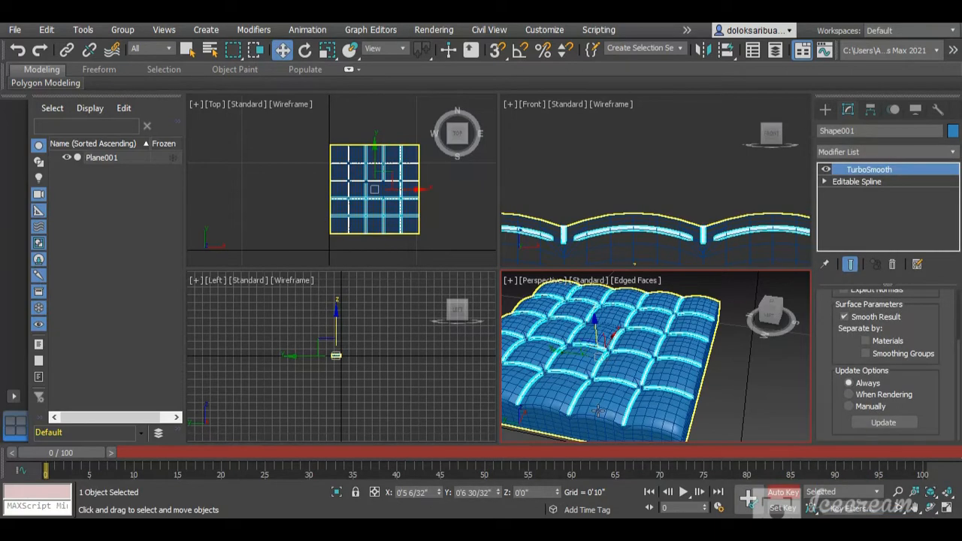
Step: With Edged Faces turned off in the perspective view, raise the seam shape along Z to 0'0 1/32" and deselect it
scroll(599, 410, up, 10)
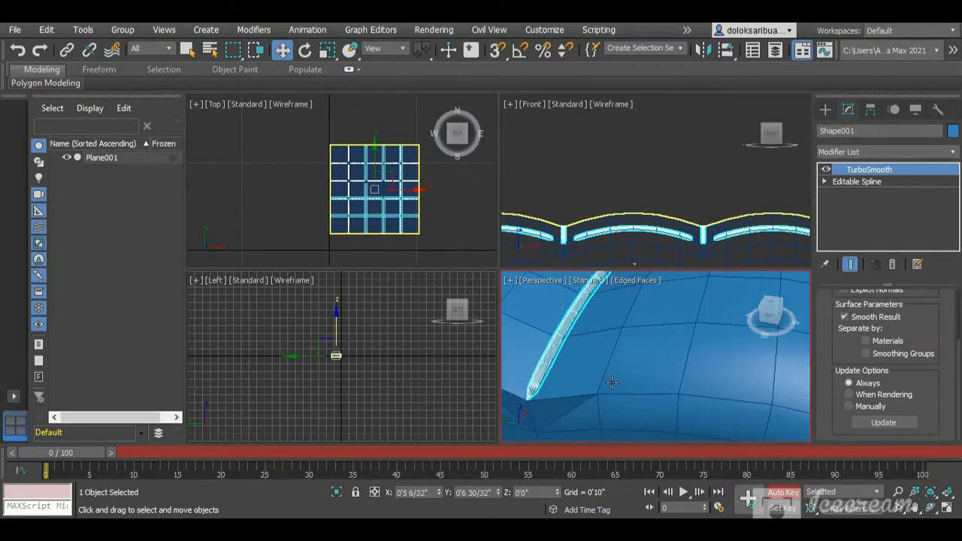
scroll(611, 382, down, 5)
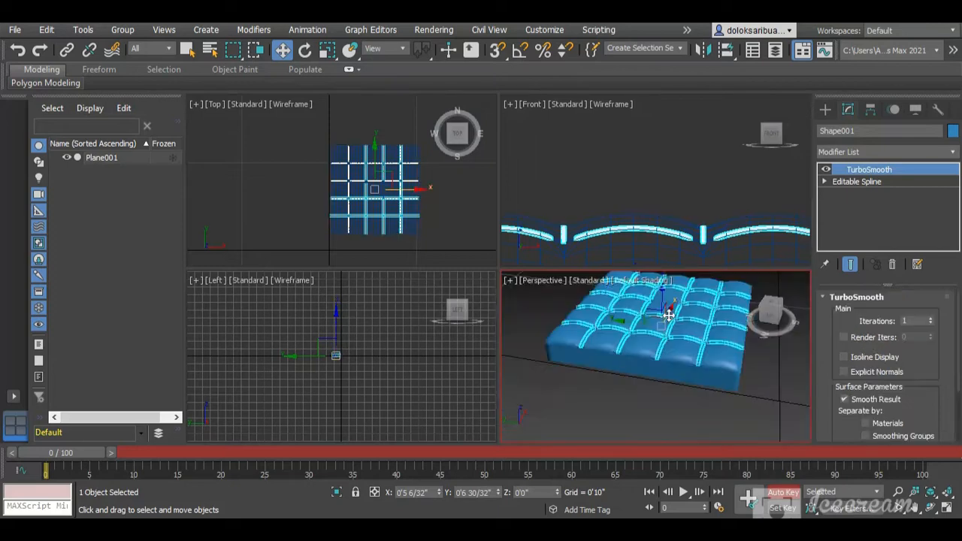
scroll(665, 302, up, 5)
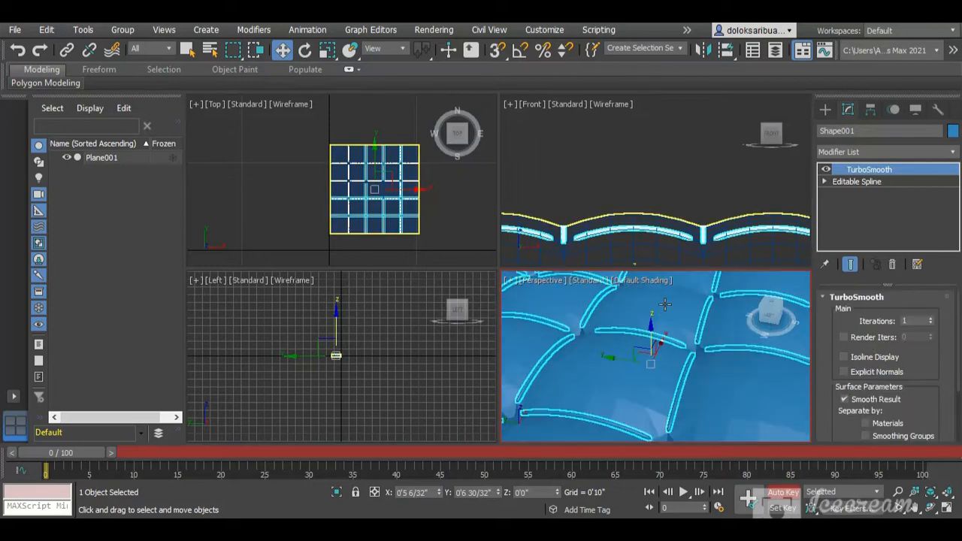
scroll(650, 334, up, 3)
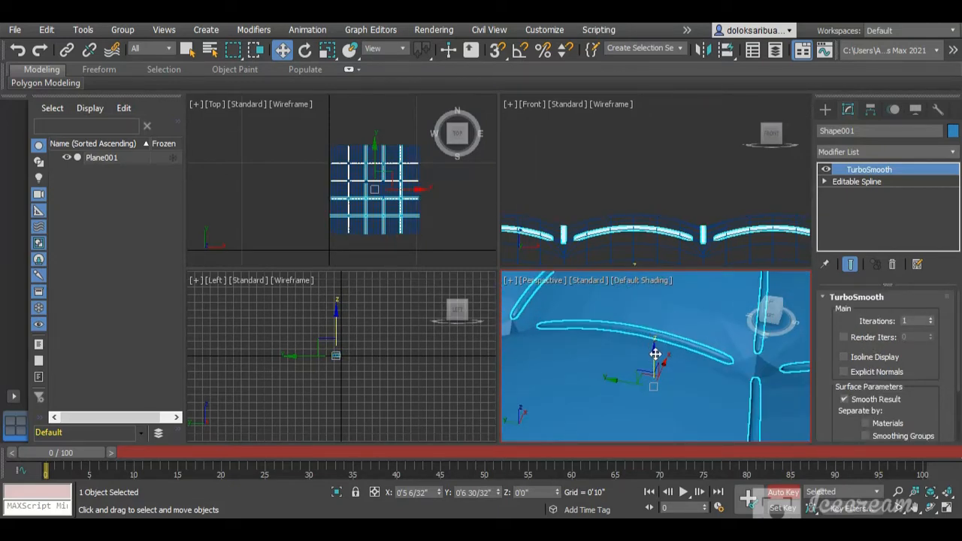
mouse_move(655, 354)
mouse_down()
mouse_move(657, 378)
mouse_move(654, 356)
mouse_up()
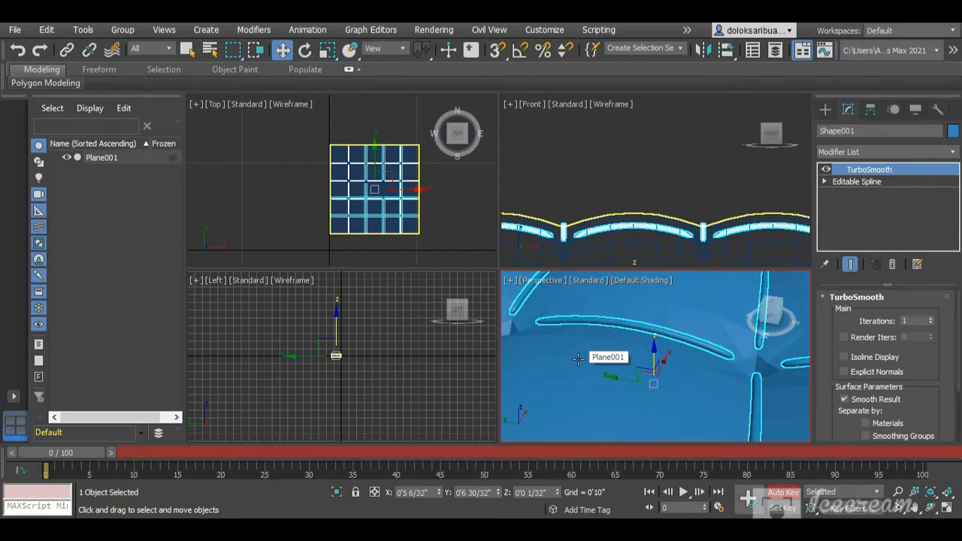
scroll(583, 323, down, 10)
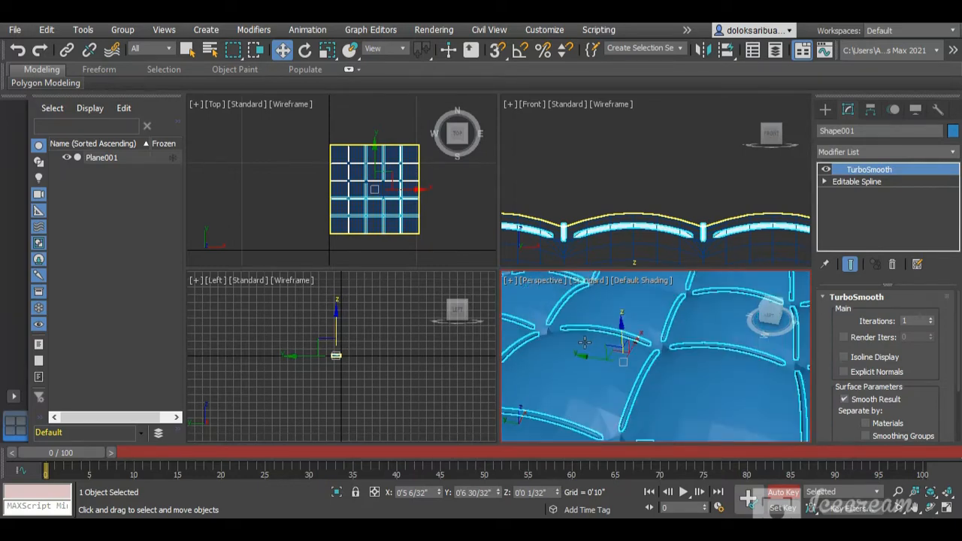
click(709, 392)
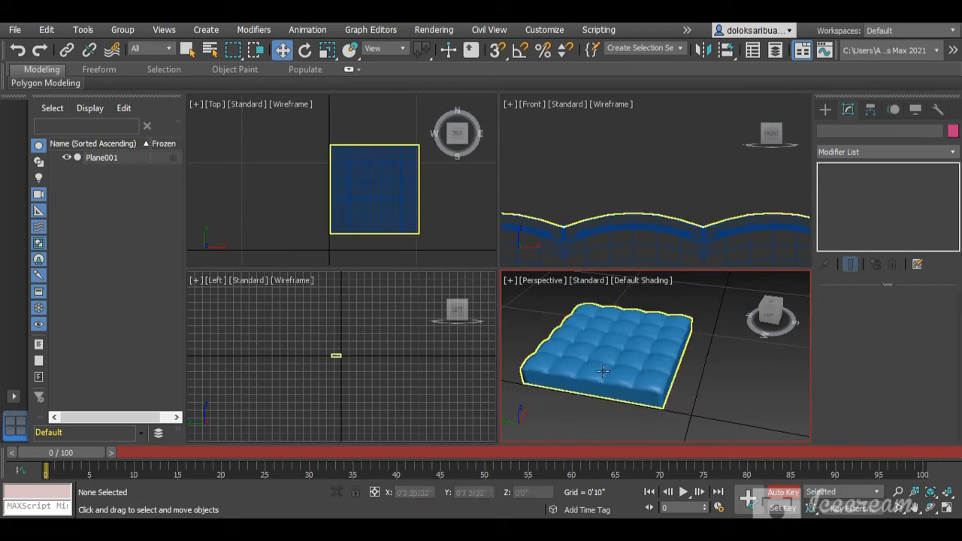
Step: Render the perspective view of the whole cushion and examine the seams and dimples in the rendered image
scroll(709, 393, up, 5)
scroll(759, 408, down, 2)
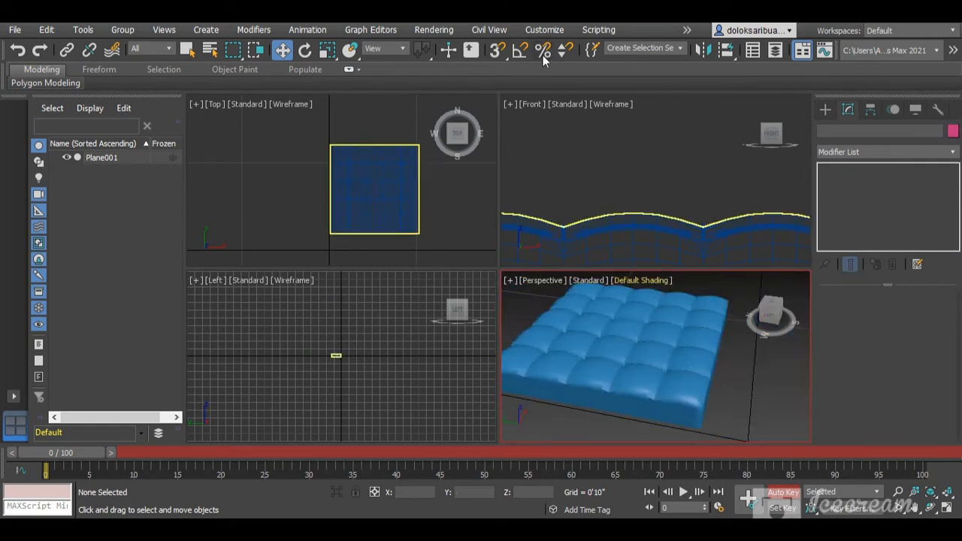
click(433, 30)
click(432, 47)
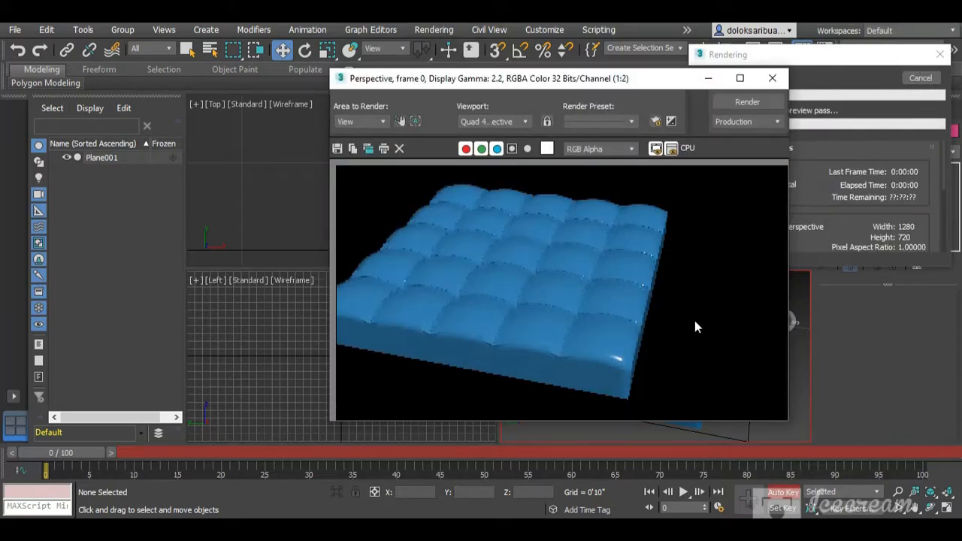
scroll(569, 349, up, 3)
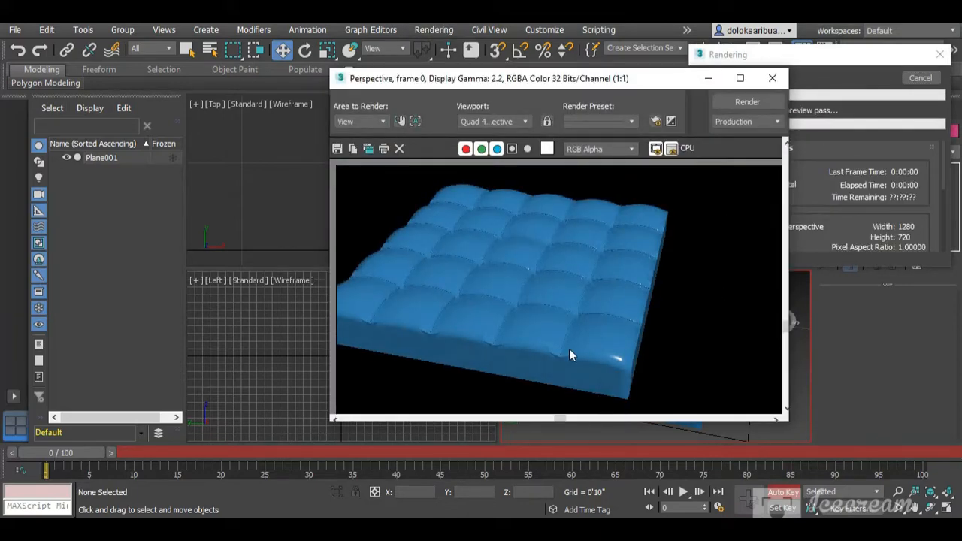
scroll(569, 349, down, 3)
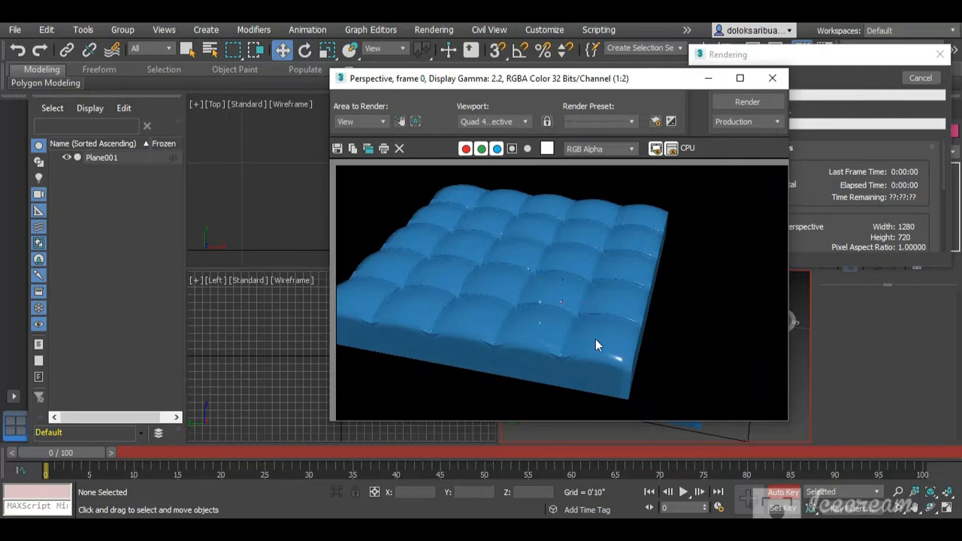
scroll(520, 316, down, 1)
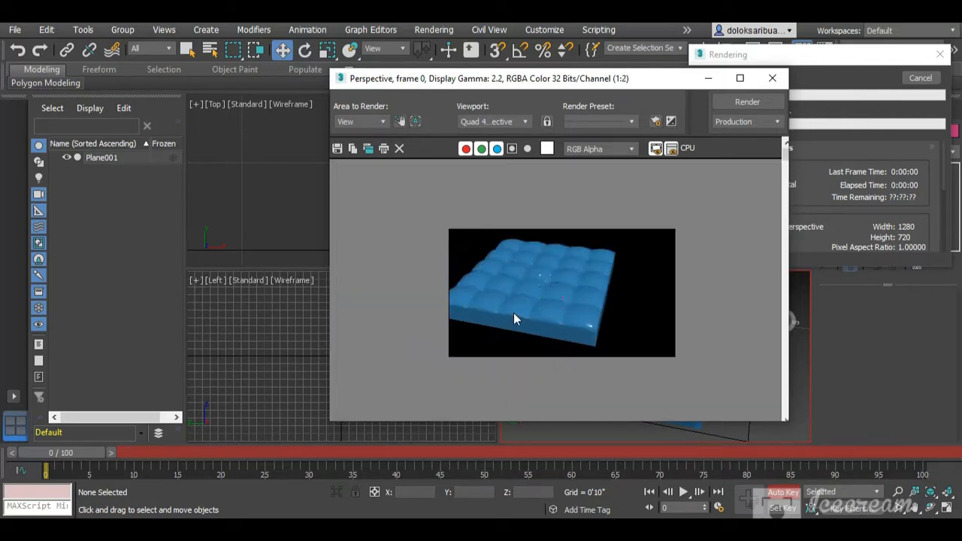
scroll(513, 312, up, 1)
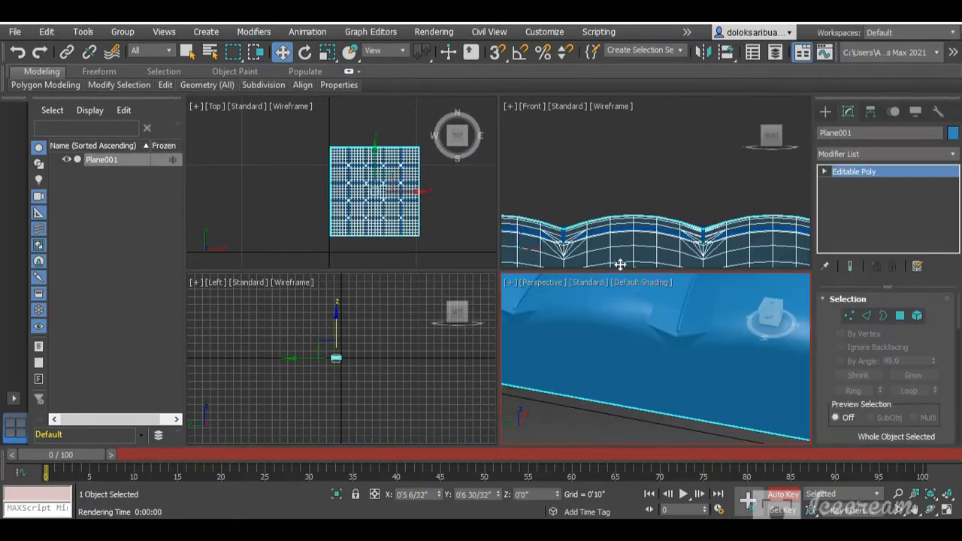
Step: Turn on Edged Faces in the perspective view and frame the front side of the selected cushion
click(640, 282)
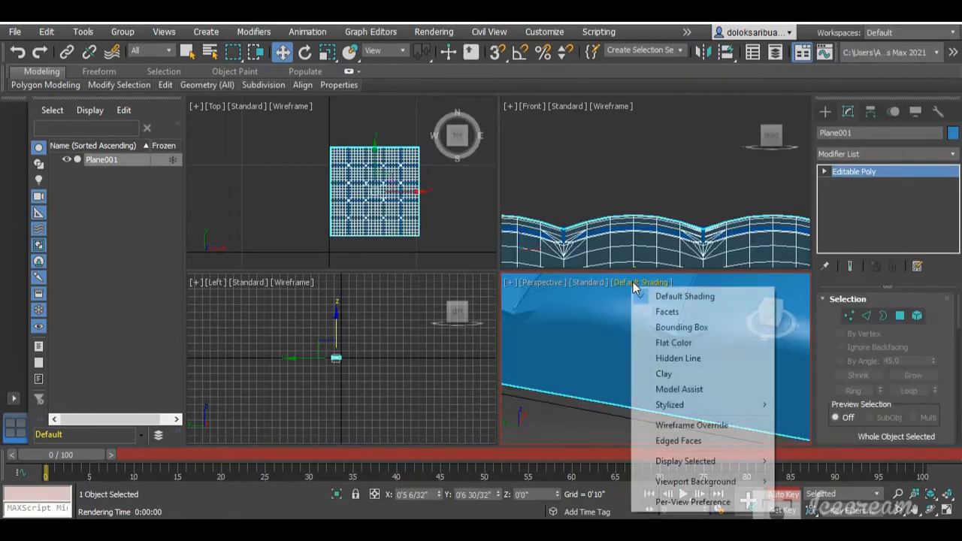
click(689, 441)
alt+middle_drag(616, 368, 641, 389)
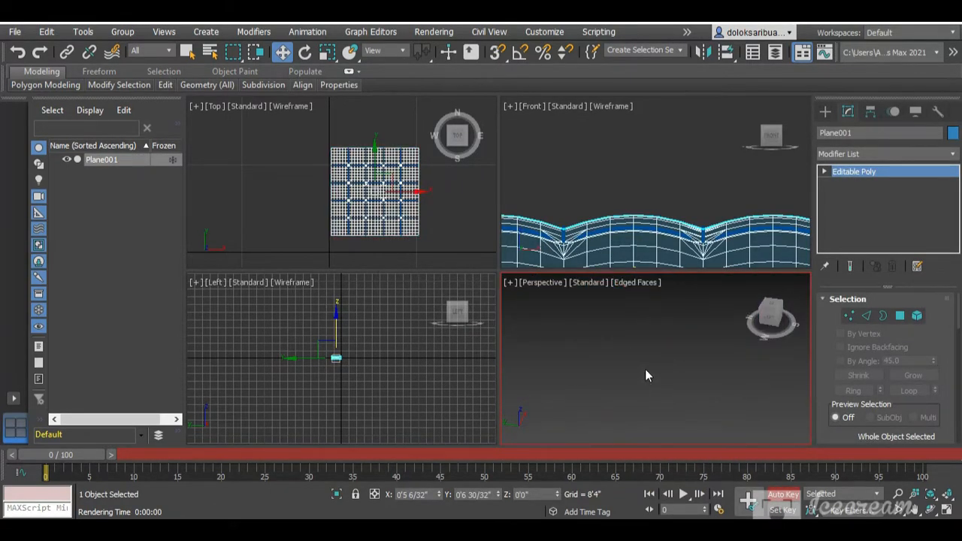
key(z)
scroll(648, 383, up, 5)
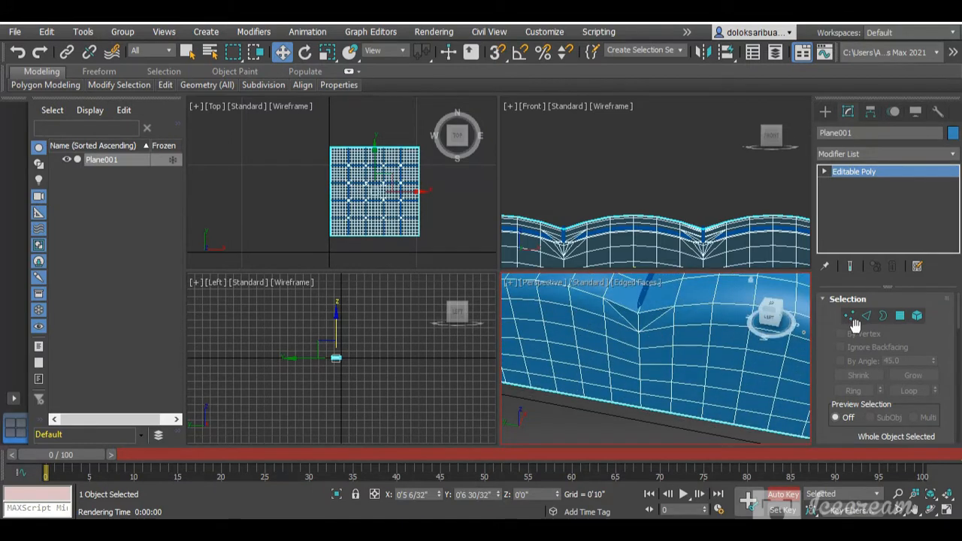
Step: Select the edge loop running around the cushion's sides just below the puffed top
click(866, 316)
scroll(765, 355, up, 5)
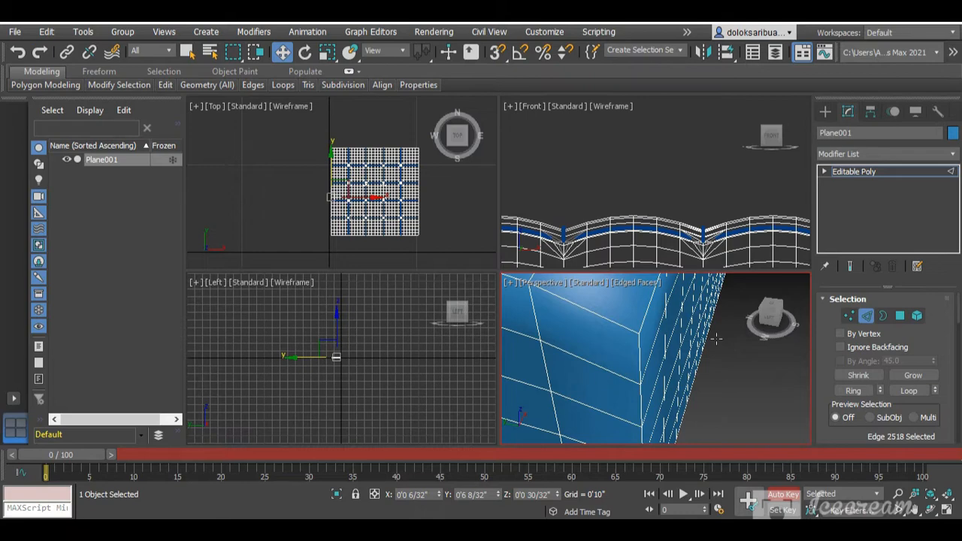
scroll(657, 326, down, 3)
scroll(658, 350, down, 2)
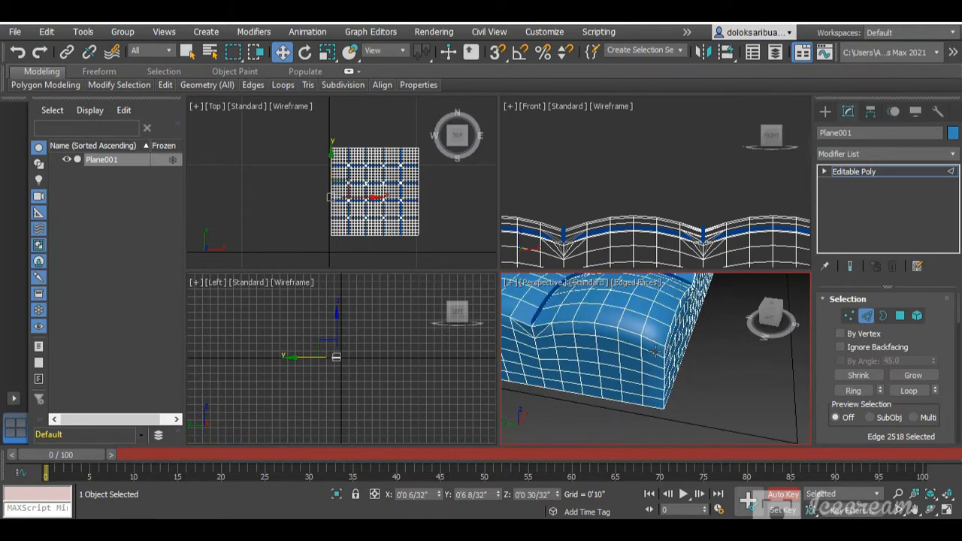
scroll(647, 348, up, 2)
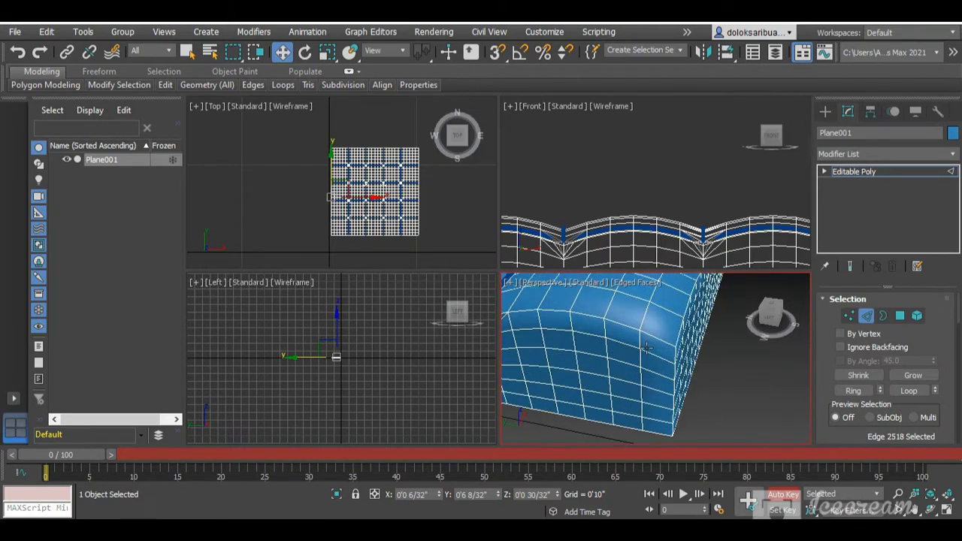
click(652, 355)
scroll(625, 358, down, 2)
scroll(676, 364, up, 2)
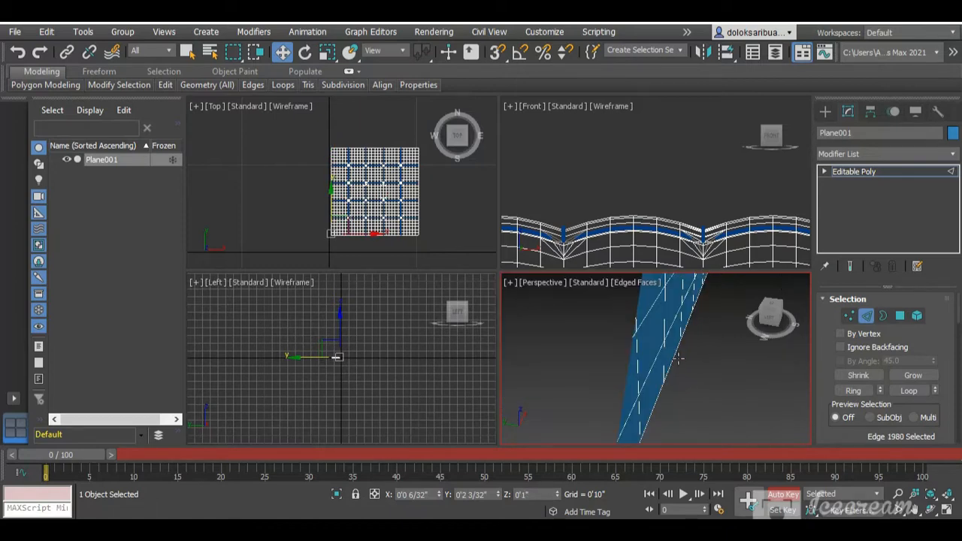
scroll(676, 365, down, 2)
click(901, 391)
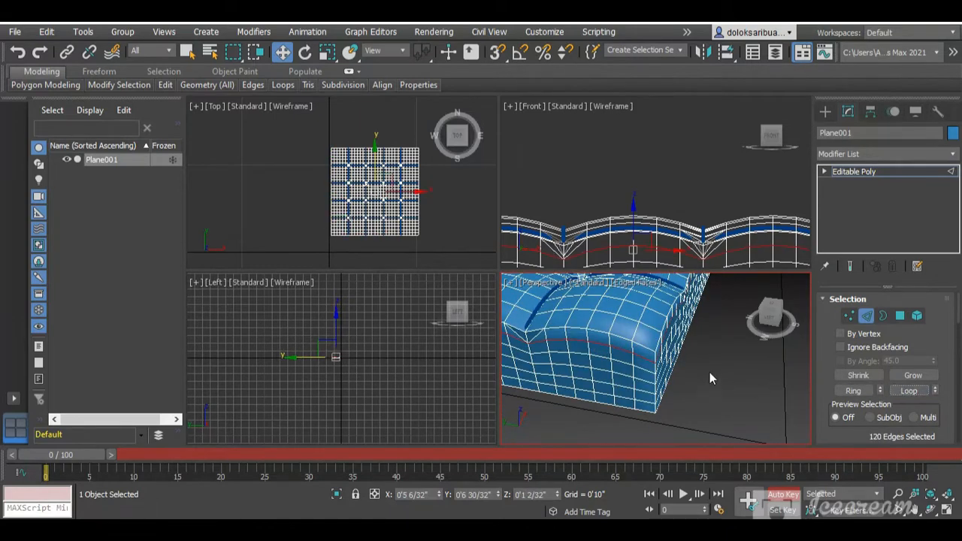
alt+middle_drag(709, 372, 647, 366)
scroll(647, 366, down, 4)
scroll(652, 253, down, 2)
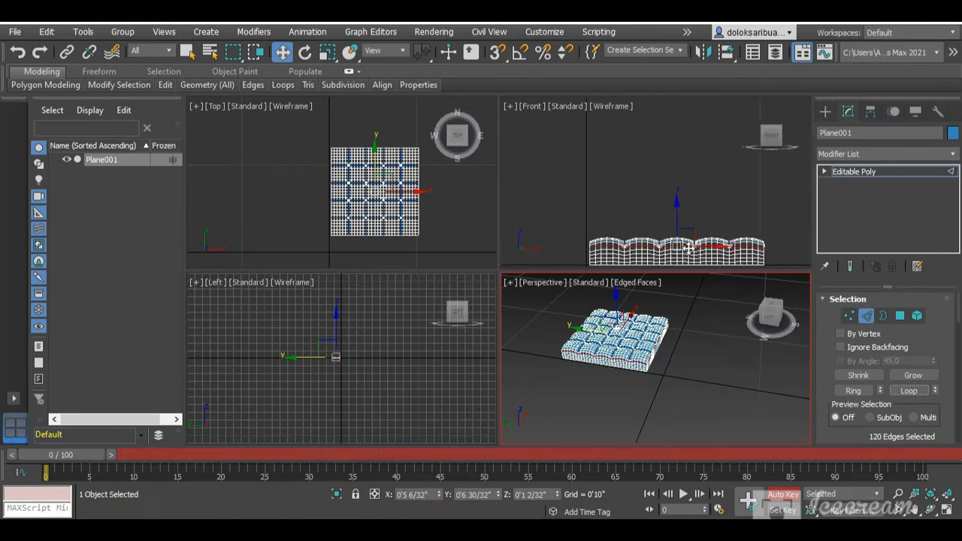
scroll(651, 252, up, 2)
scroll(652, 252, down, 2)
scroll(637, 360, up, 5)
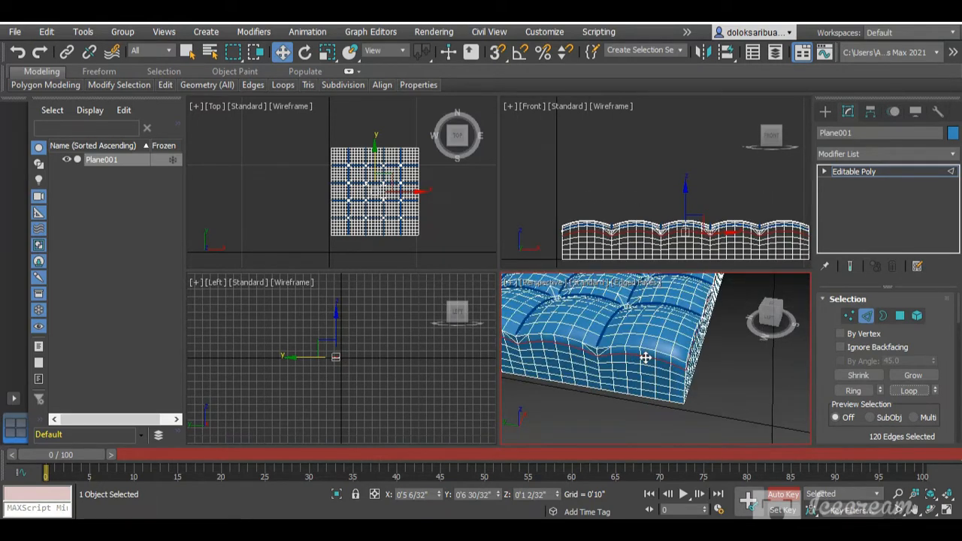
Step: Select the cushion's open bottom border, create a shape from it, and leave the Border sub-object level
key(3)
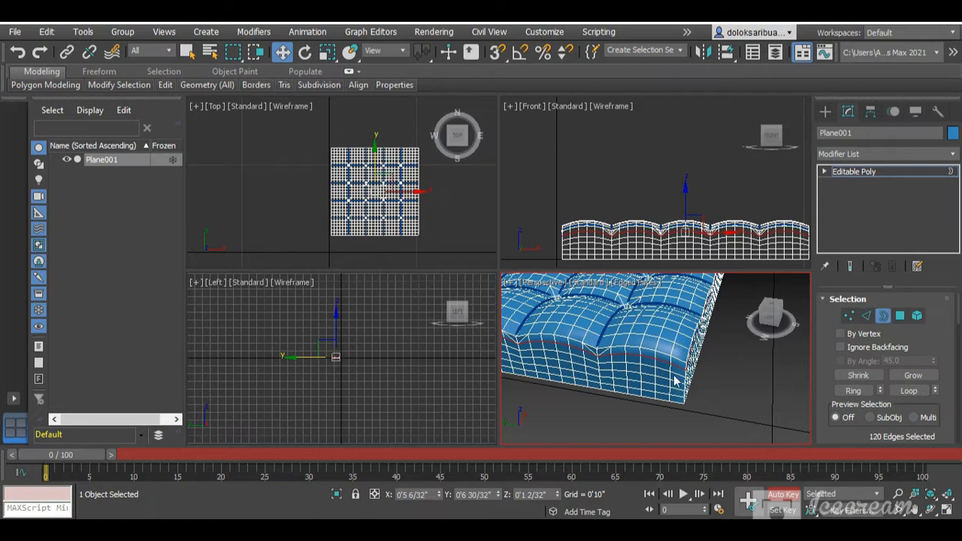
scroll(678, 381, up, 6)
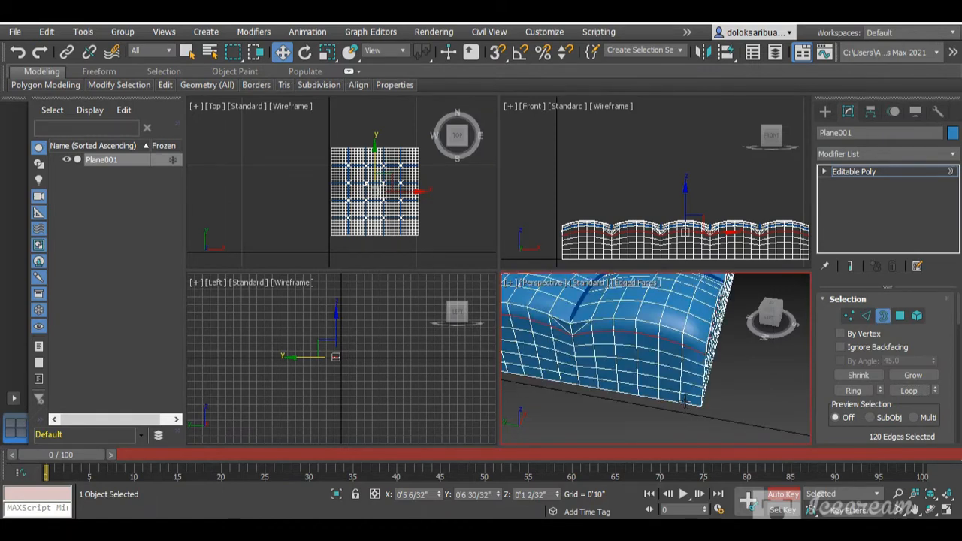
click(688, 404)
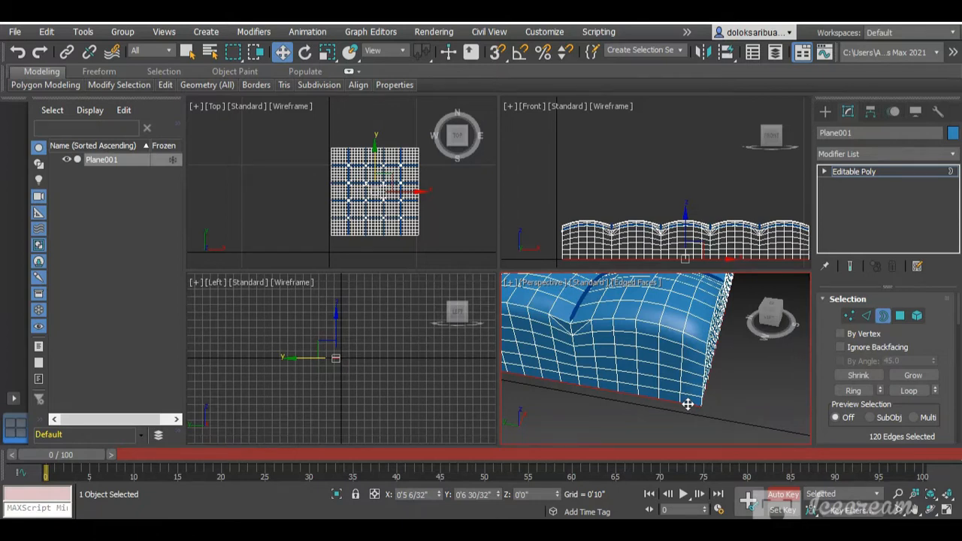
scroll(844, 380, down, 1)
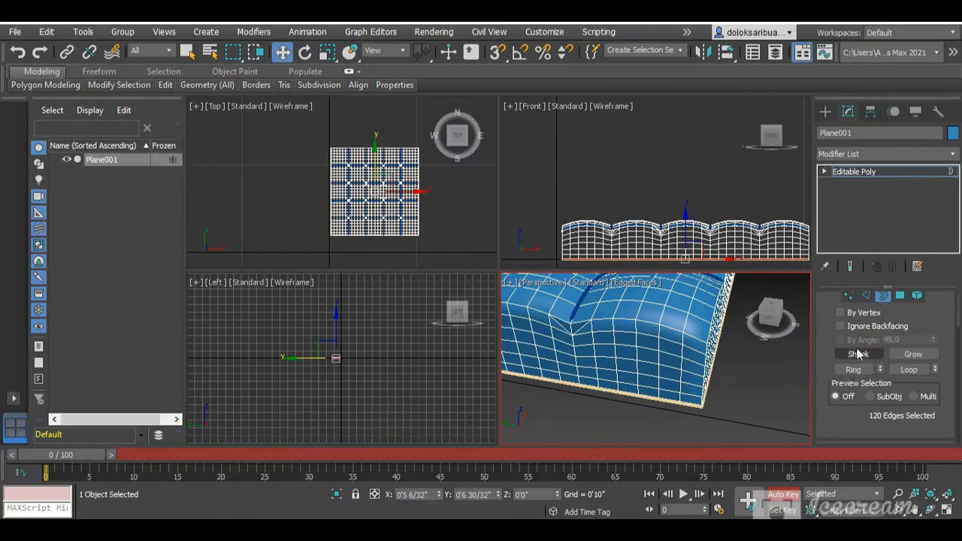
click(884, 297)
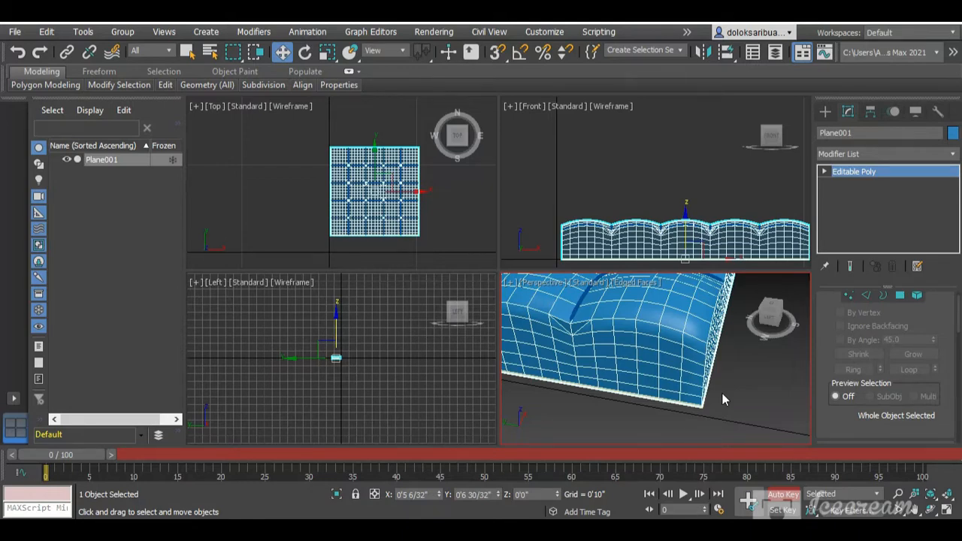
Step: Select the new border shape around the cushion's base and set its radial rendering thickness to 0'0 2/32"
scroll(722, 393, down, 10)
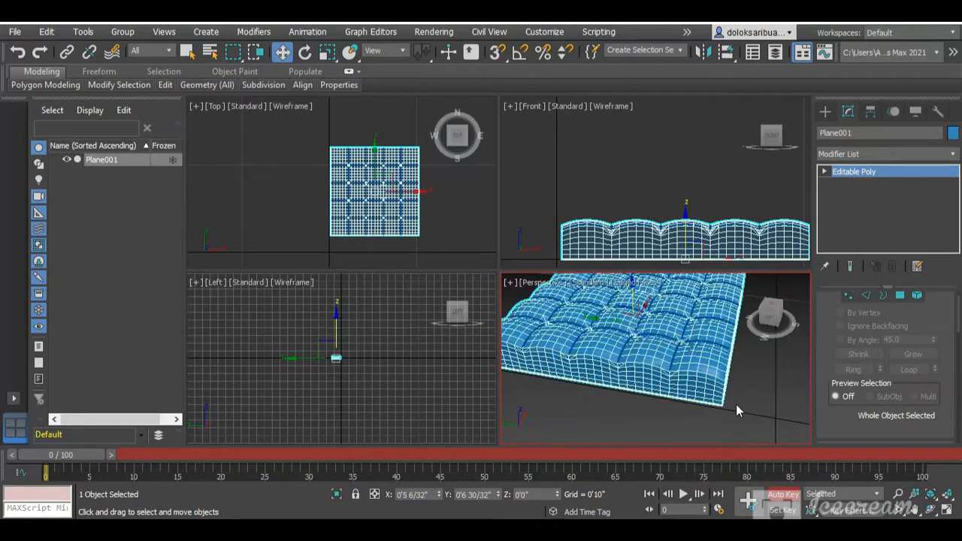
scroll(723, 389, up, 5)
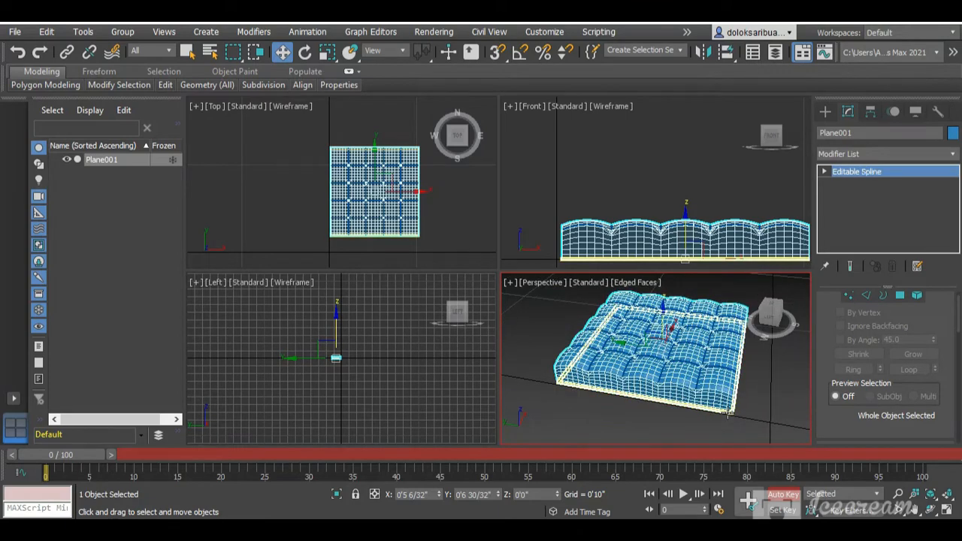
click(727, 415)
scroll(651, 326, up, 4)
scroll(660, 340, down, 4)
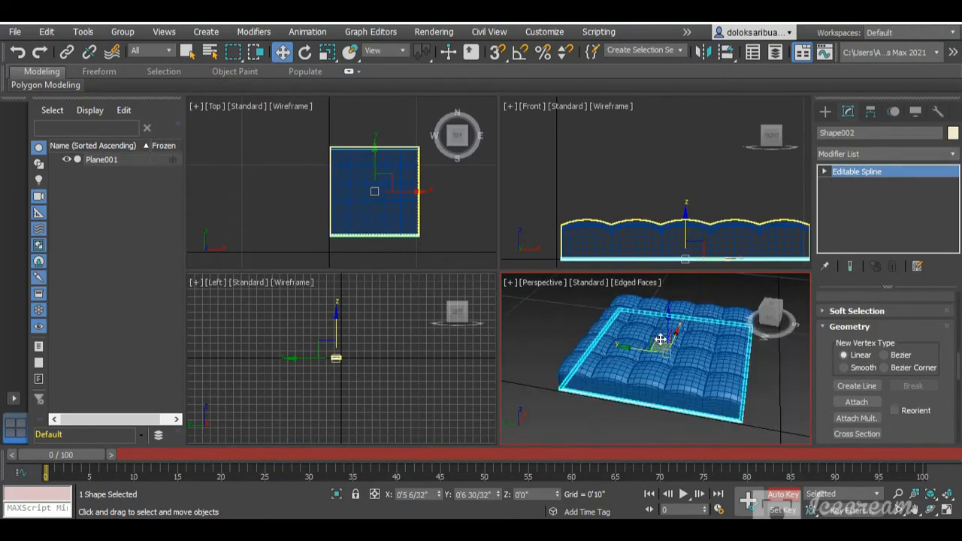
scroll(734, 439, up, 10)
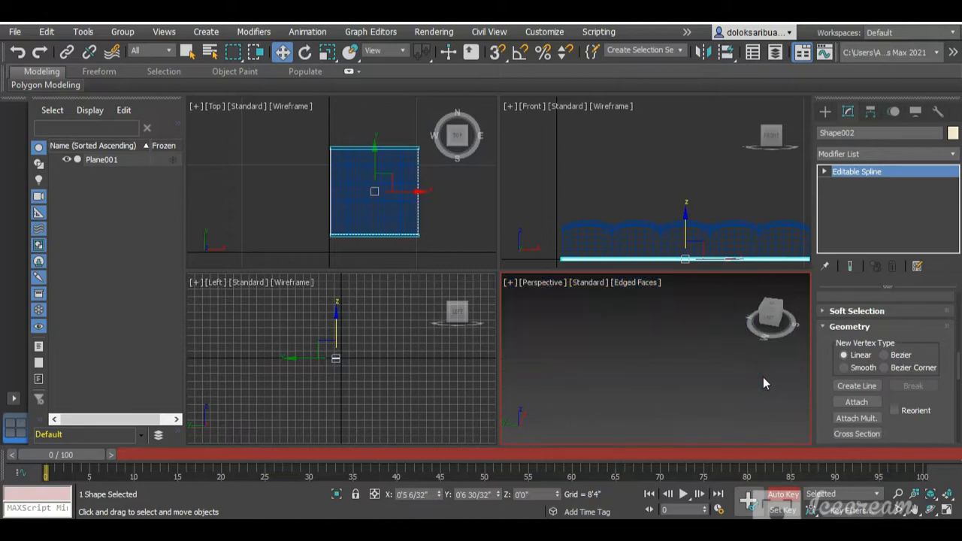
scroll(745, 392, down, 5)
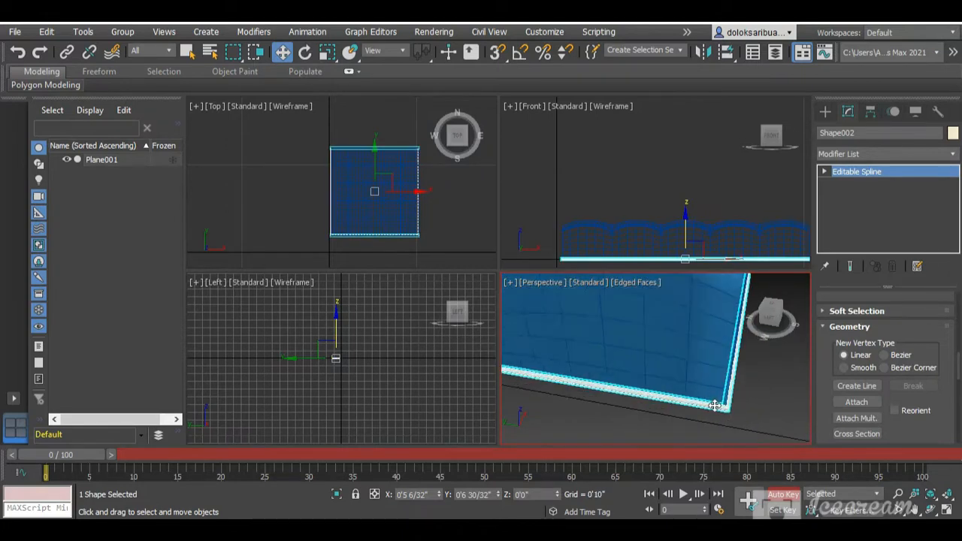
scroll(714, 406, up, 1)
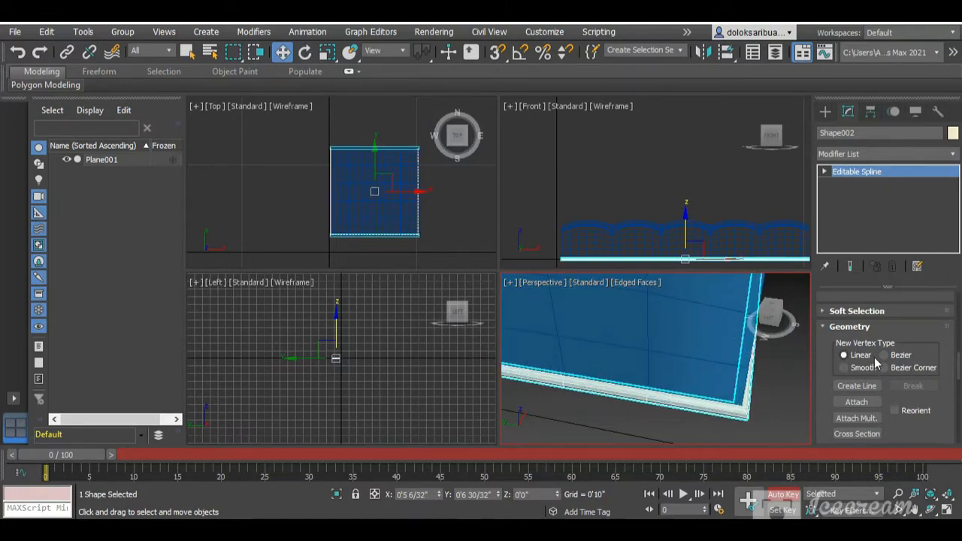
scroll(874, 363, up, 10)
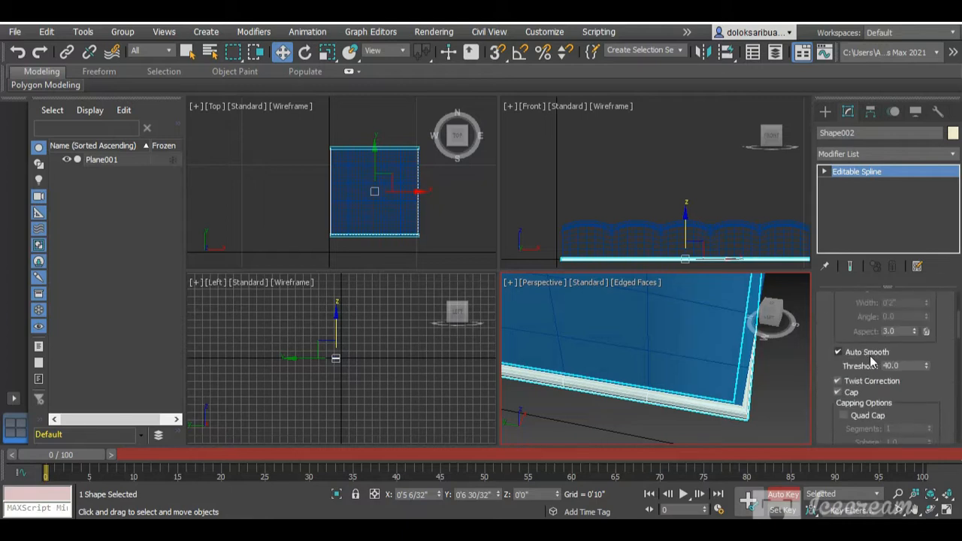
scroll(872, 363, up, 3)
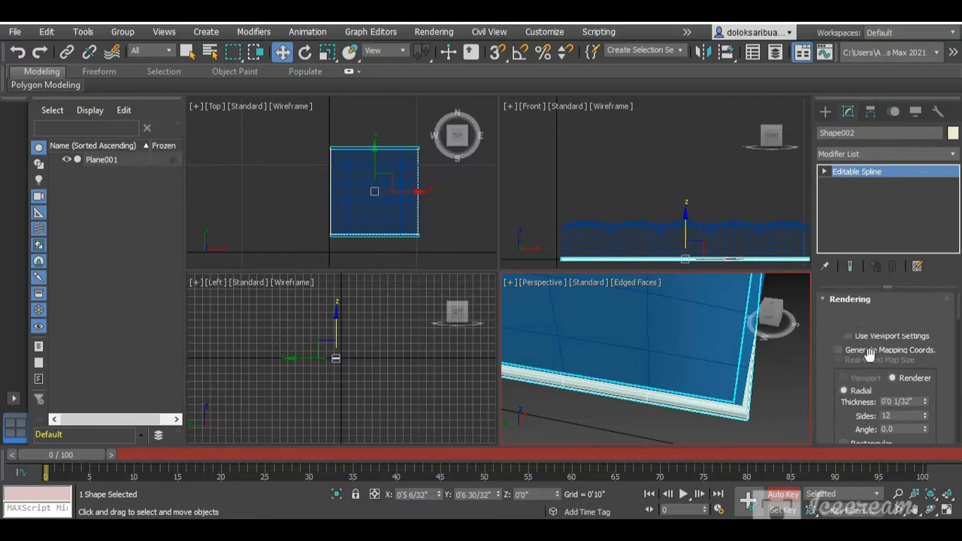
click(925, 402)
scroll(682, 380, down, 5)
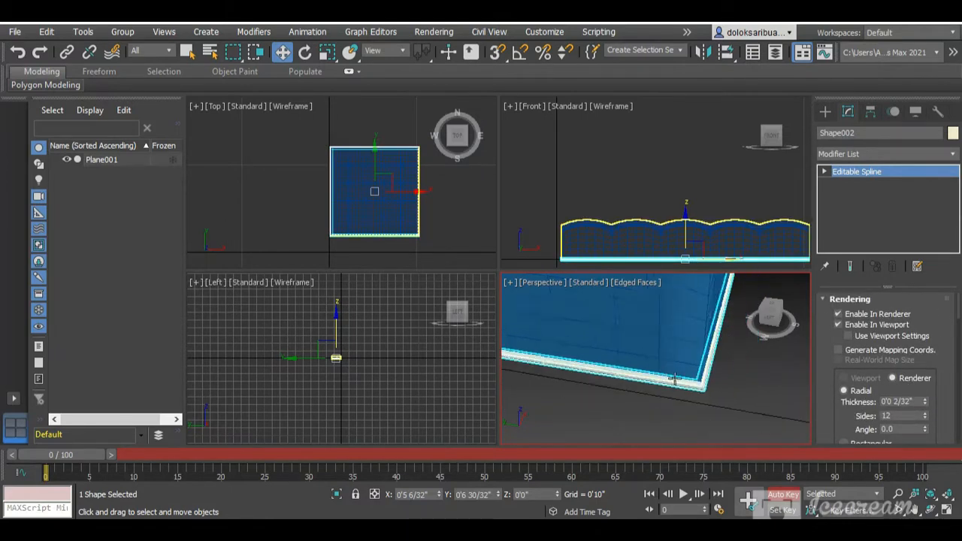
Step: Raise the border shape along the cushion's sides to a height of 0'0 30/32" and deselect it
scroll(641, 383, up, 1)
scroll(640, 383, up, 2)
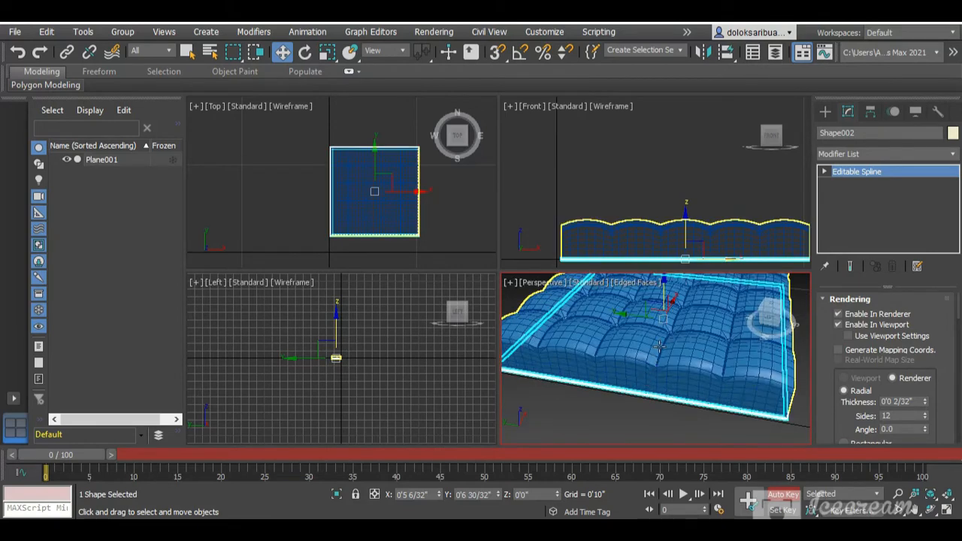
scroll(689, 237, up, 3)
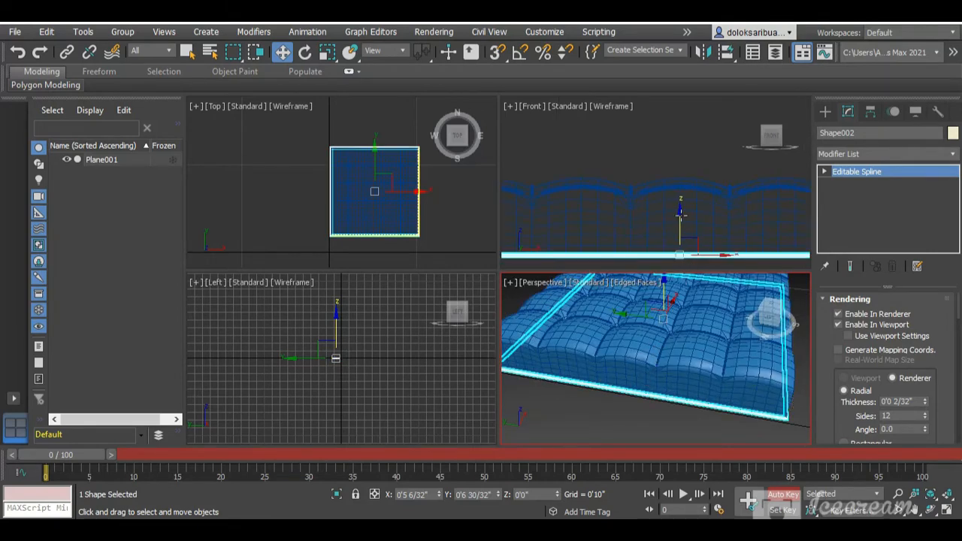
drag(680, 212, 680, 167)
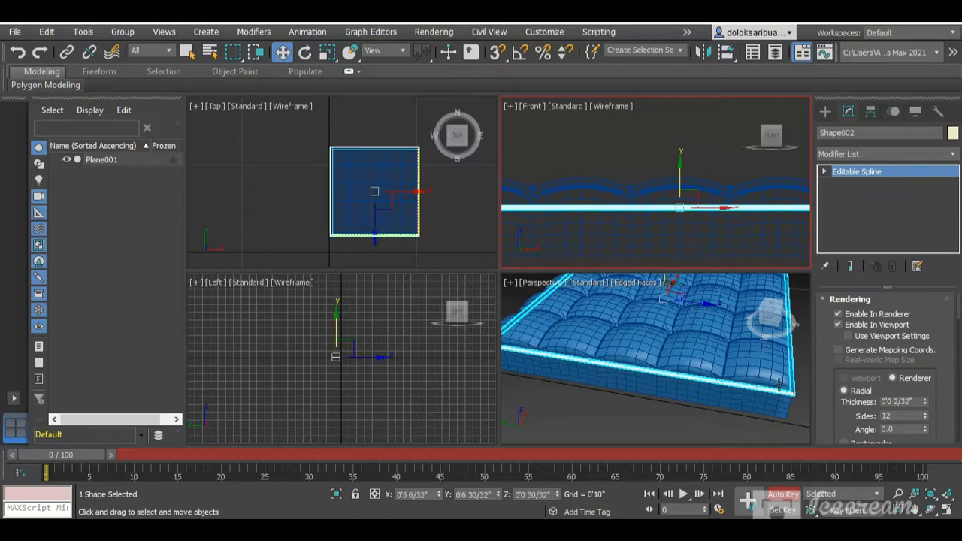
alt+middle_drag(779, 385, 704, 413)
scroll(599, 415, down, 5)
click(669, 414)
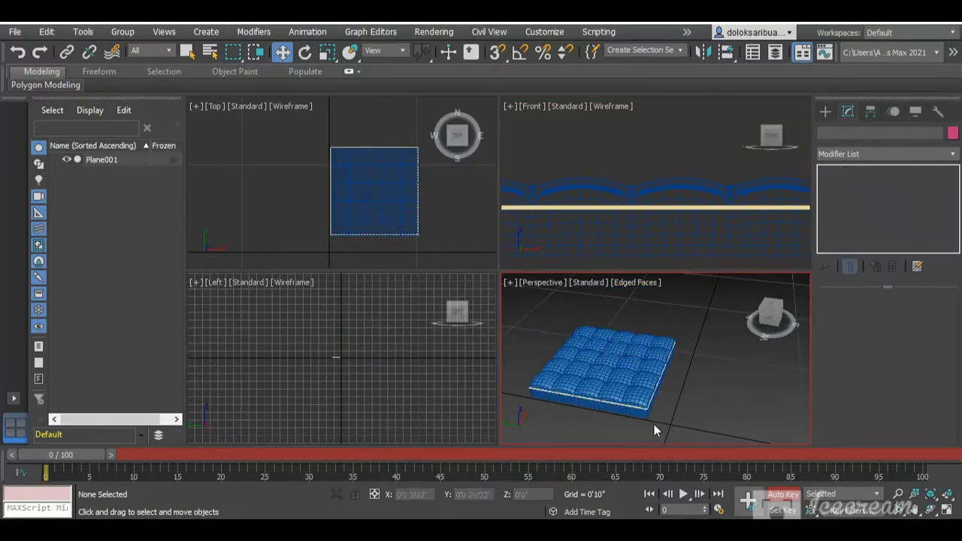
scroll(653, 419, up, 6)
scroll(654, 399, up, 4)
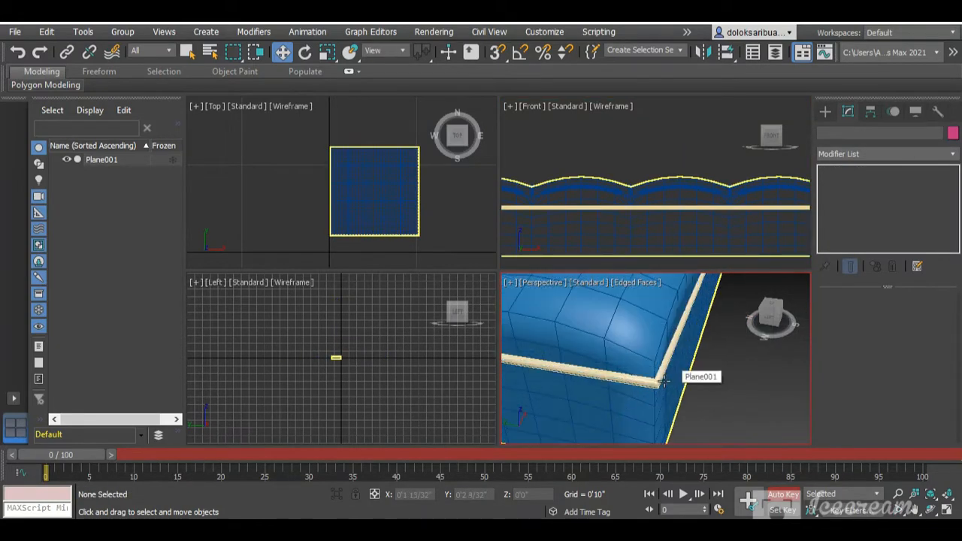
Step: Increase the radial rendering thickness of the piping shape around the cushion's sides to 0'0 3/32" and deselect it
click(620, 372)
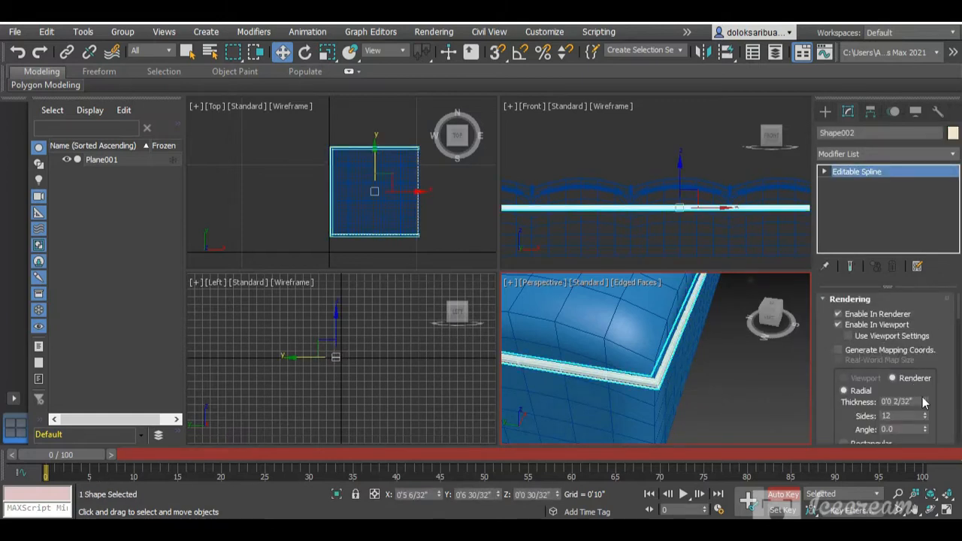
click(926, 399)
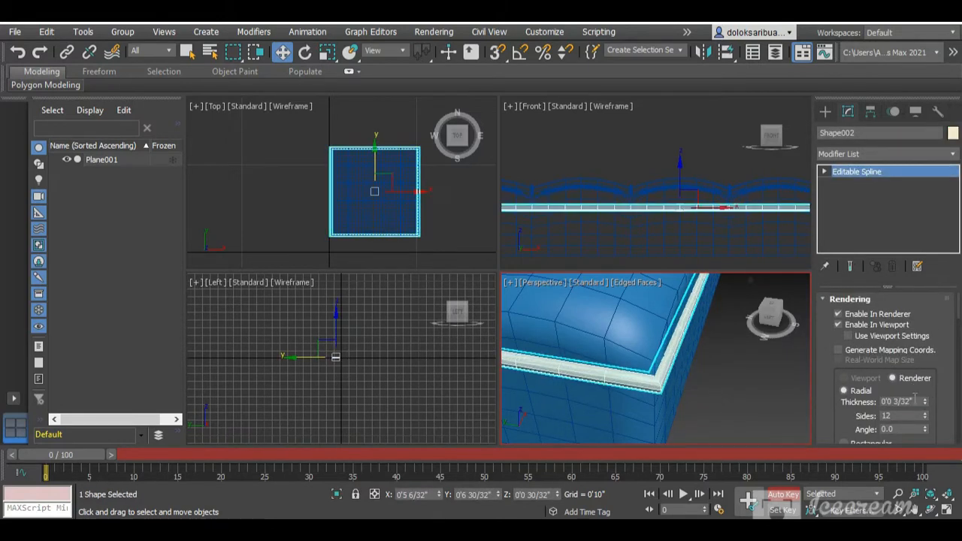
click(749, 379)
scroll(768, 398, down, 5)
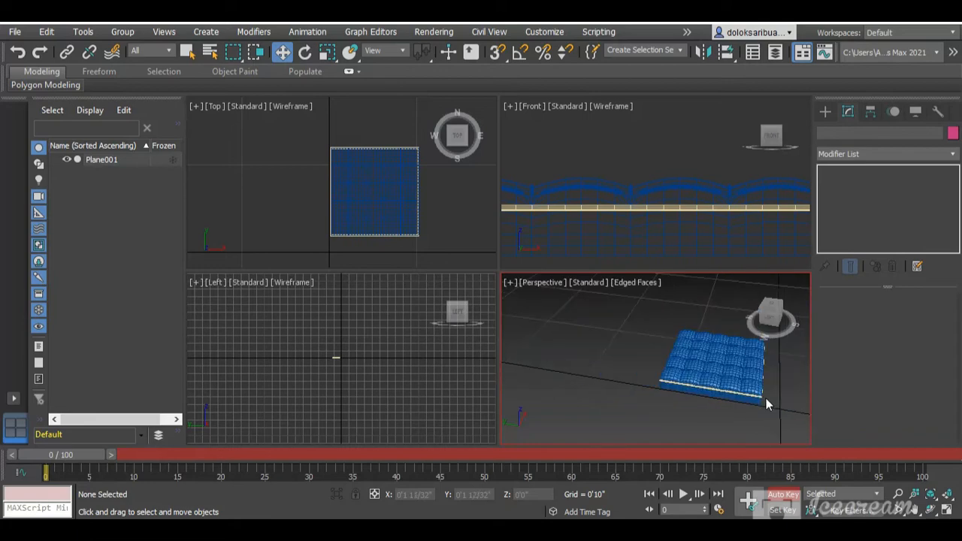
Step: Select the cream piping shape around the cushion's sides and delete it
scroll(766, 398, up, 6)
click(736, 394)
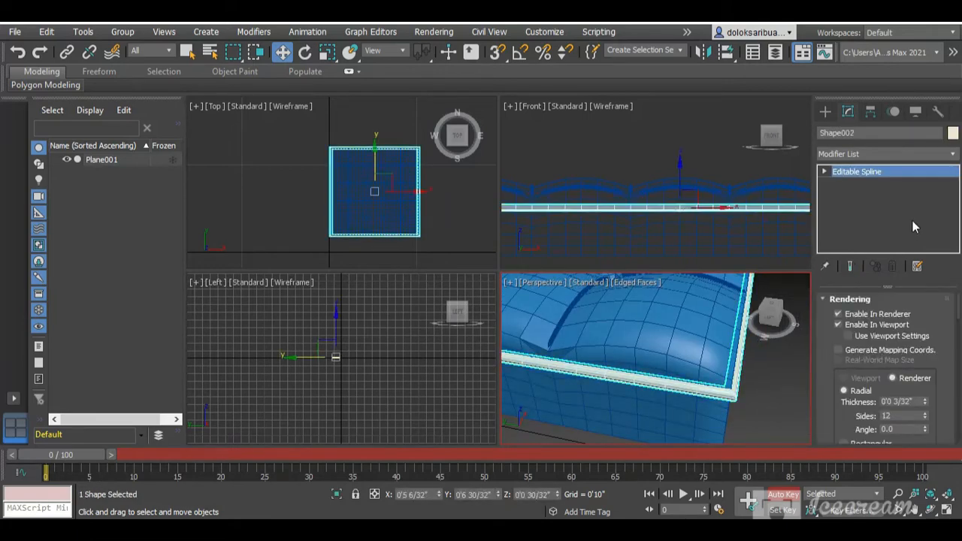
alt+middle_drag(736, 394, 787, 377)
key(Delete)
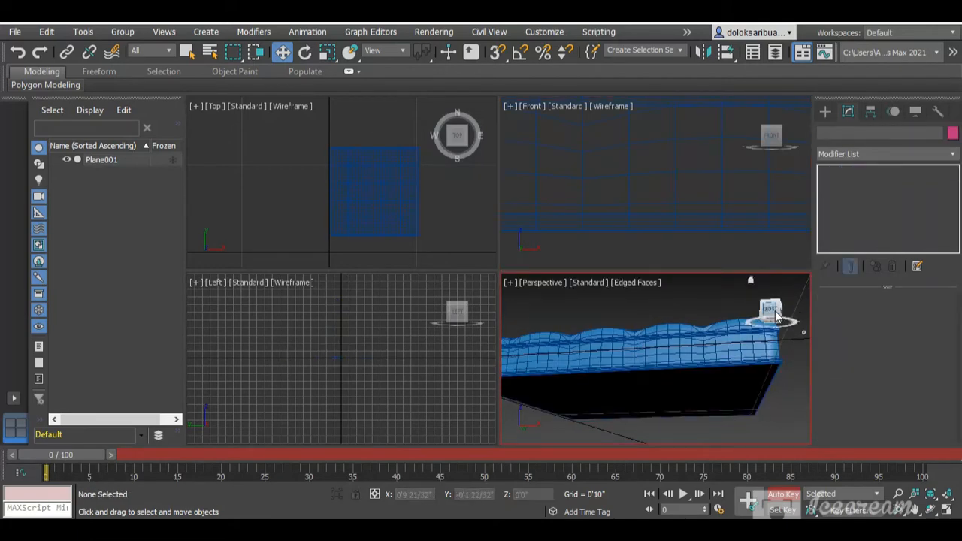
Step: Create a sphere with a radius of about 0'0 13/32" centred on one of the dimples where the seams meet
mouse_move(770, 310)
mouse_down()
mouse_move(756, 335)
mouse_move(740, 301)
mouse_move(778, 295)
mouse_move(765, 327)
mouse_move(772, 339)
mouse_move(772, 319)
mouse_up()
scroll(622, 340, down, 5)
scroll(625, 341, up, 3)
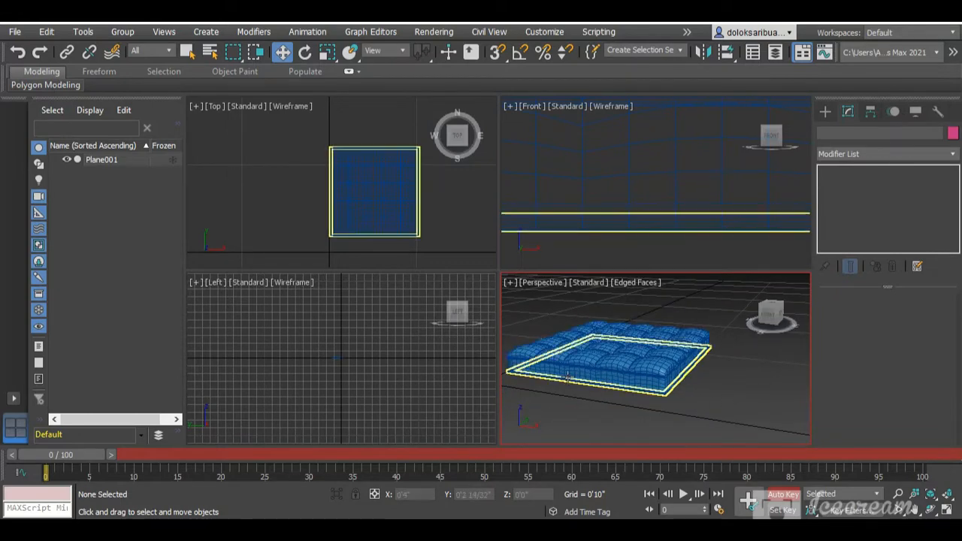
scroll(594, 379, up, 4)
click(601, 400)
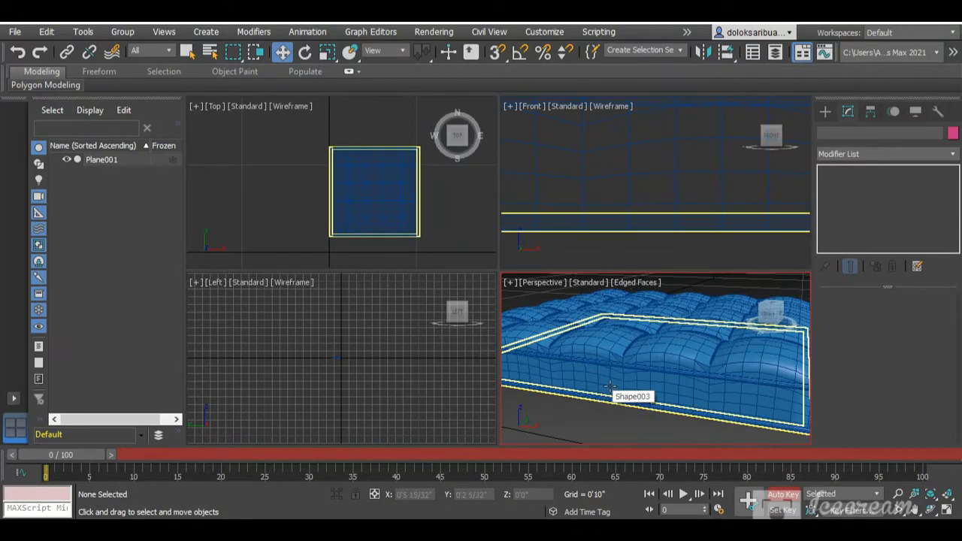
scroll(662, 356, up, 5)
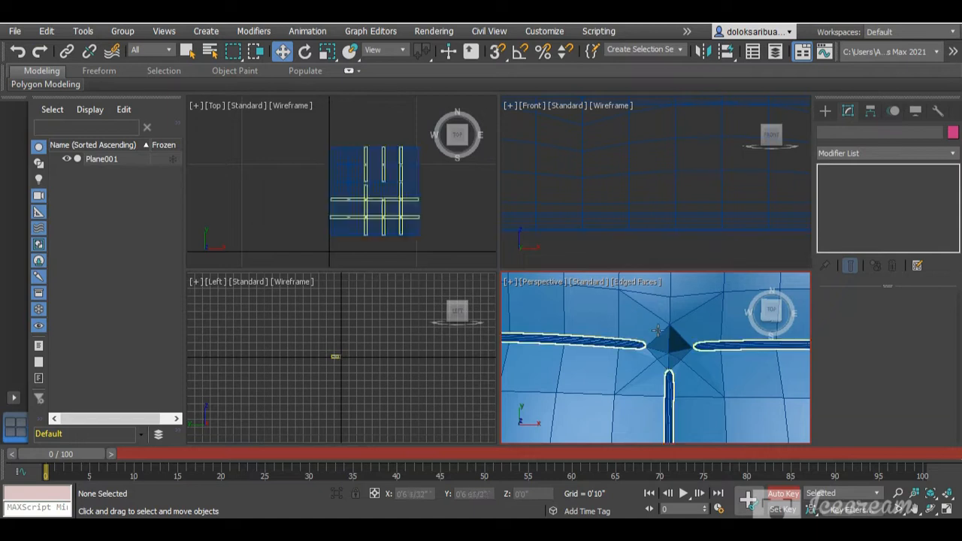
click(825, 111)
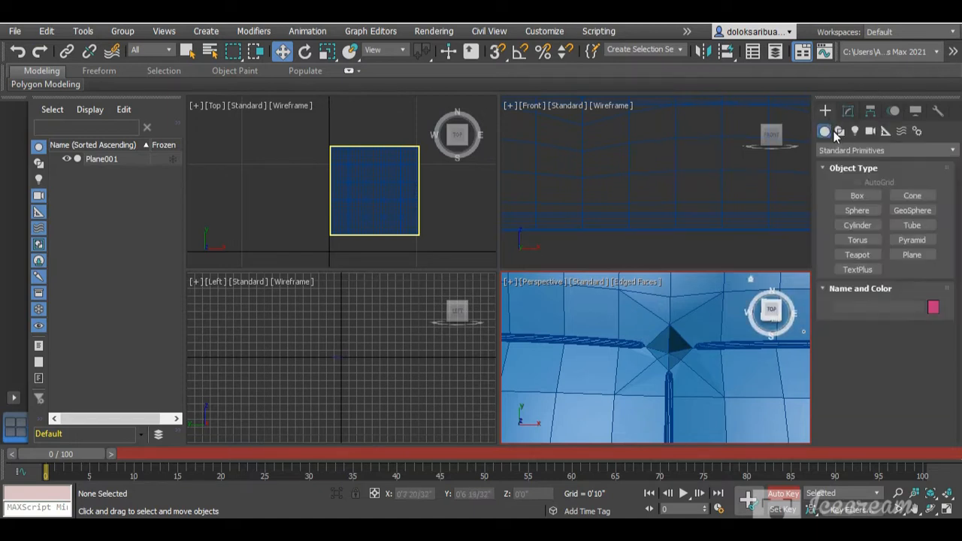
click(874, 211)
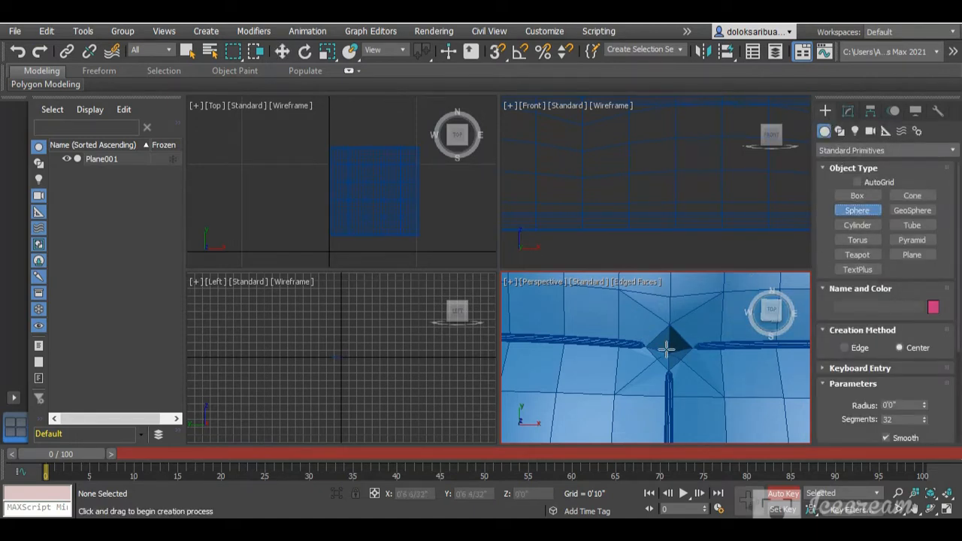
scroll(667, 348, up, 2)
drag(668, 351, 714, 385)
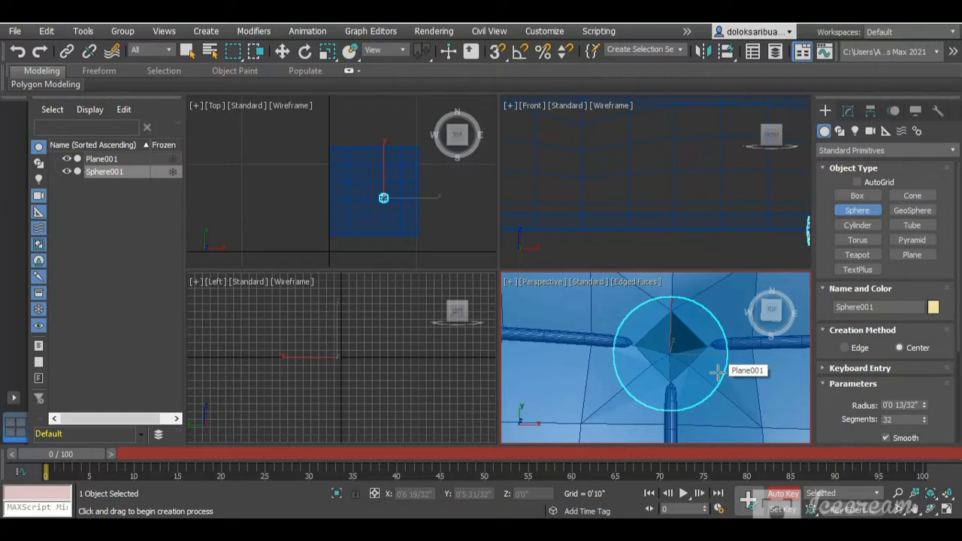
Step: Raise the sphere in the front view to a height of 0'1 4/32" so it sits in the dimple
middle_drag(755, 218, 701, 229)
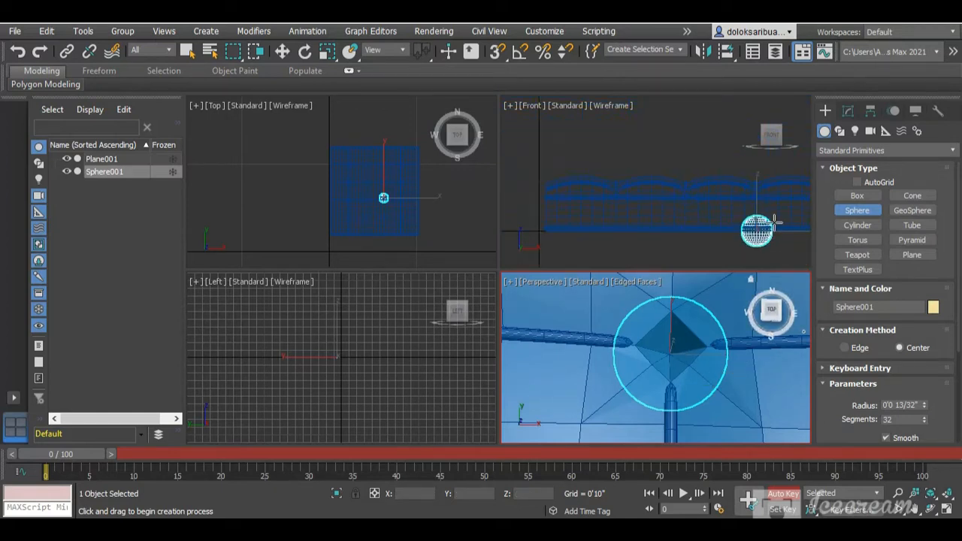
scroll(773, 218, up, 5)
scroll(714, 232, down, 5)
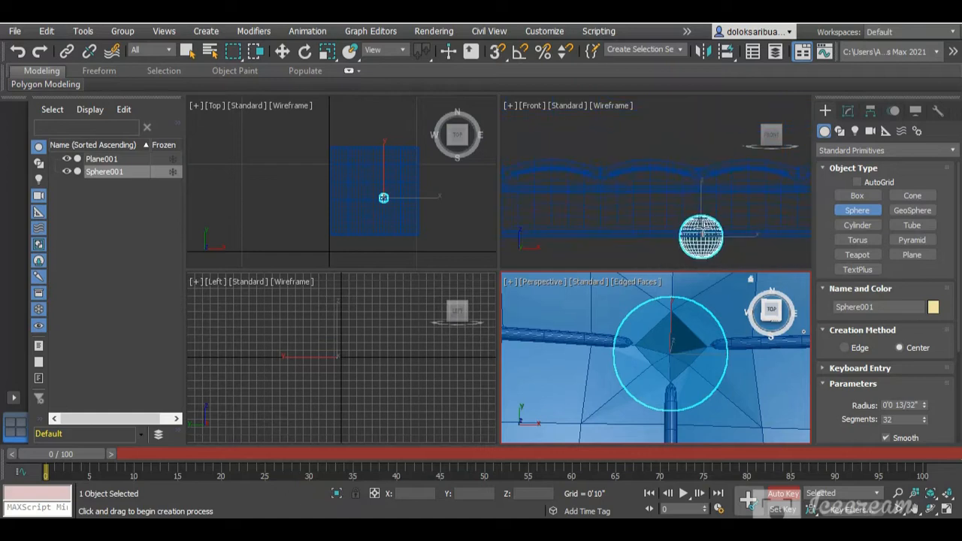
click(727, 245)
click(707, 246)
click(705, 245)
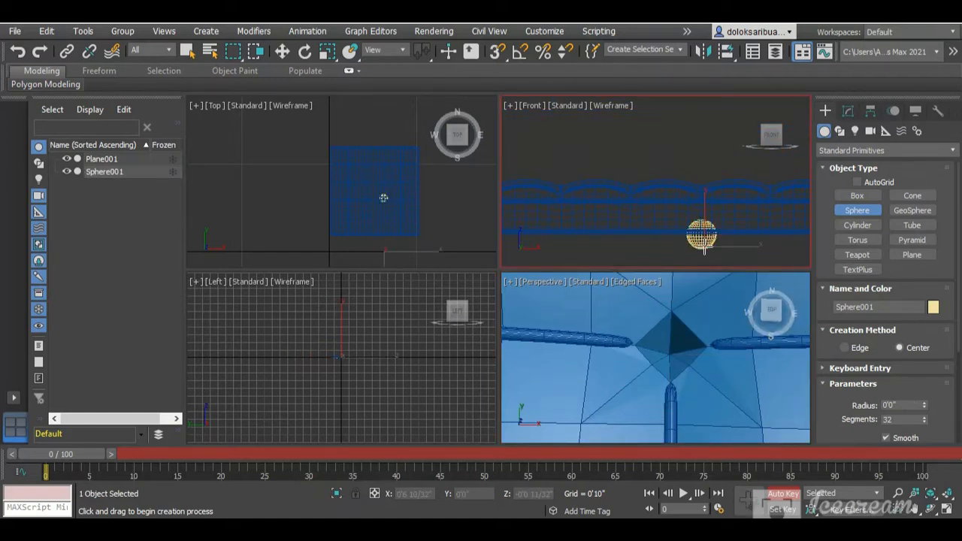
click(710, 252)
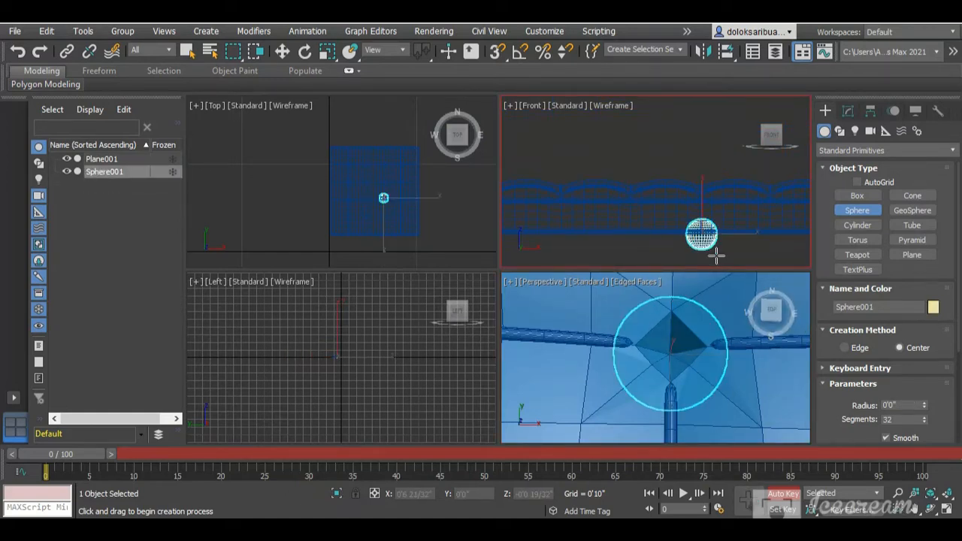
scroll(718, 237, up, 2)
key(w)
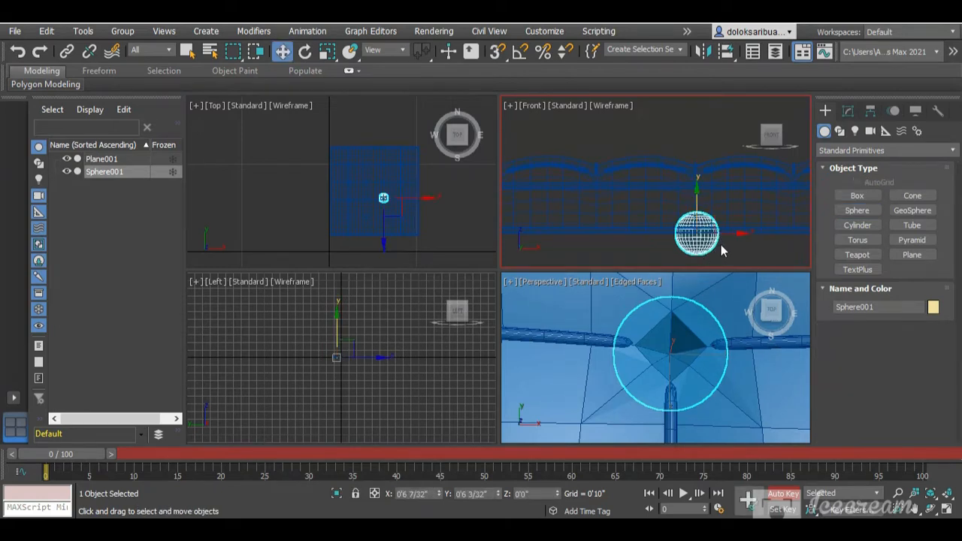
drag(694, 195, 701, 141)
scroll(671, 248, down, 3)
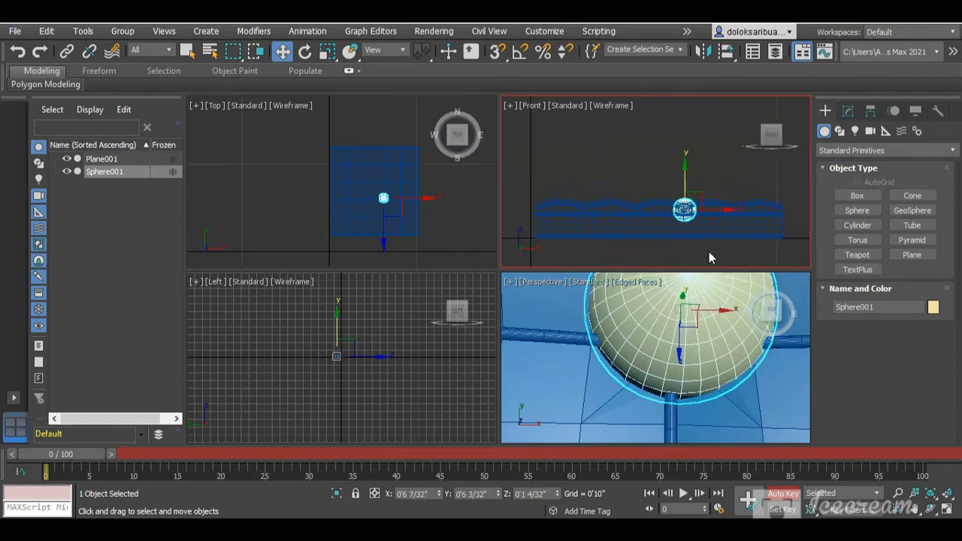
Step: Scale the sphere in the dimple down uniformly to about 54% and deselect it
click(783, 314)
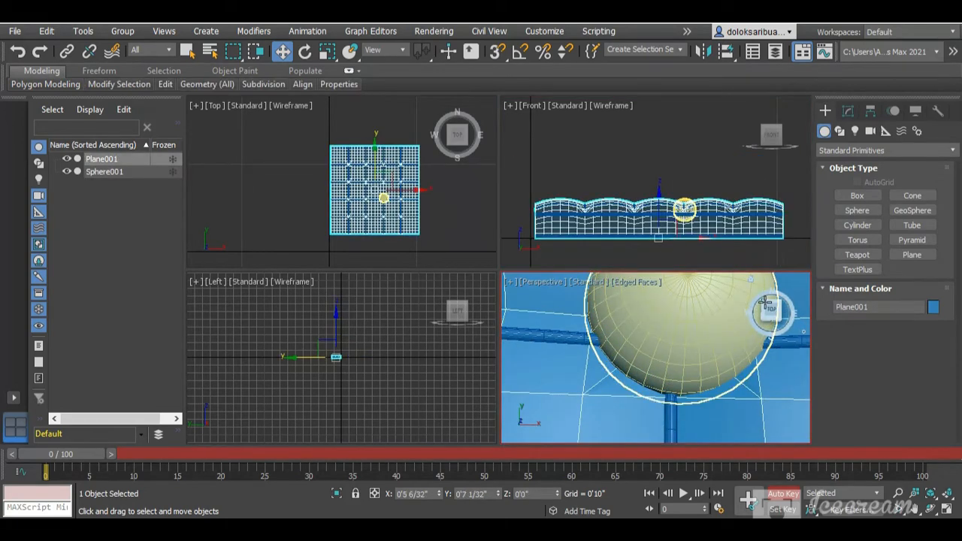
click(770, 310)
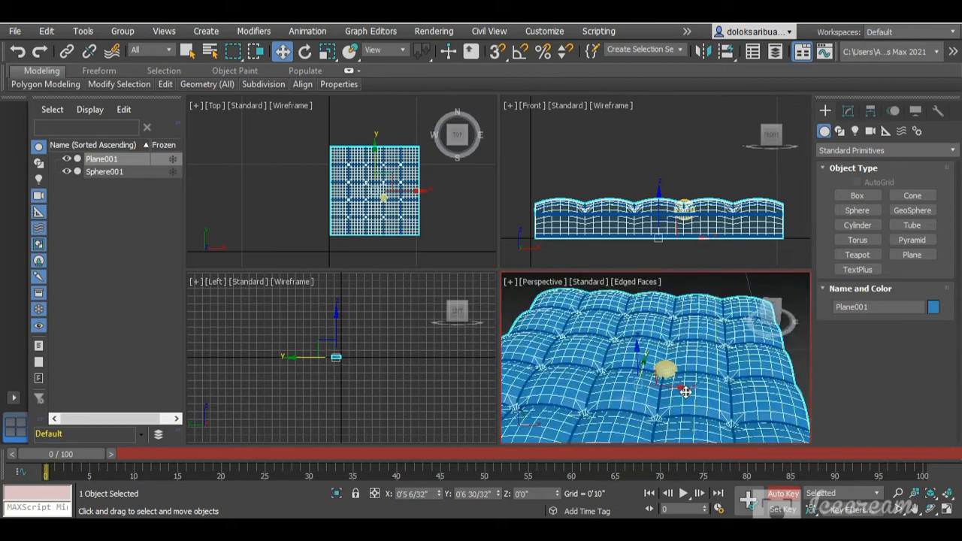
scroll(679, 385, up, 6)
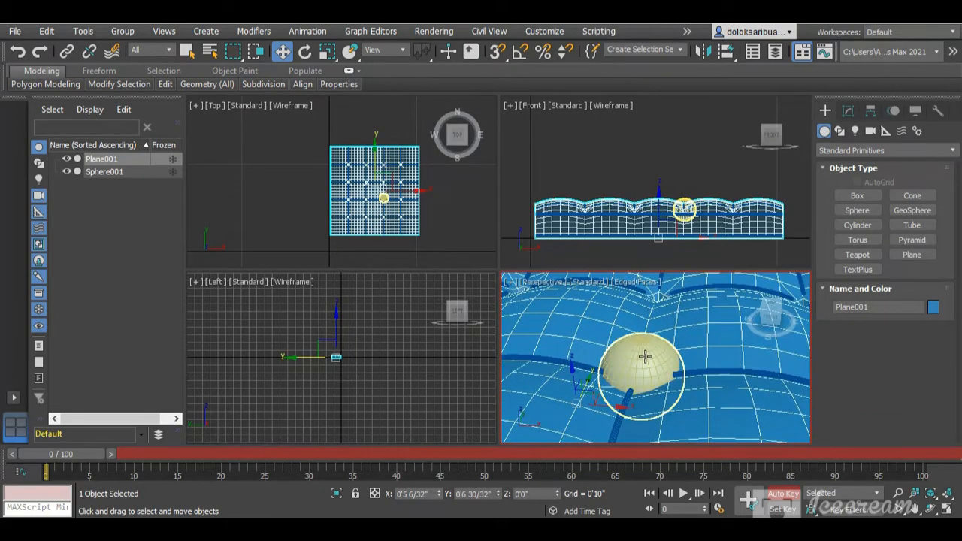
scroll(645, 358, down, 8)
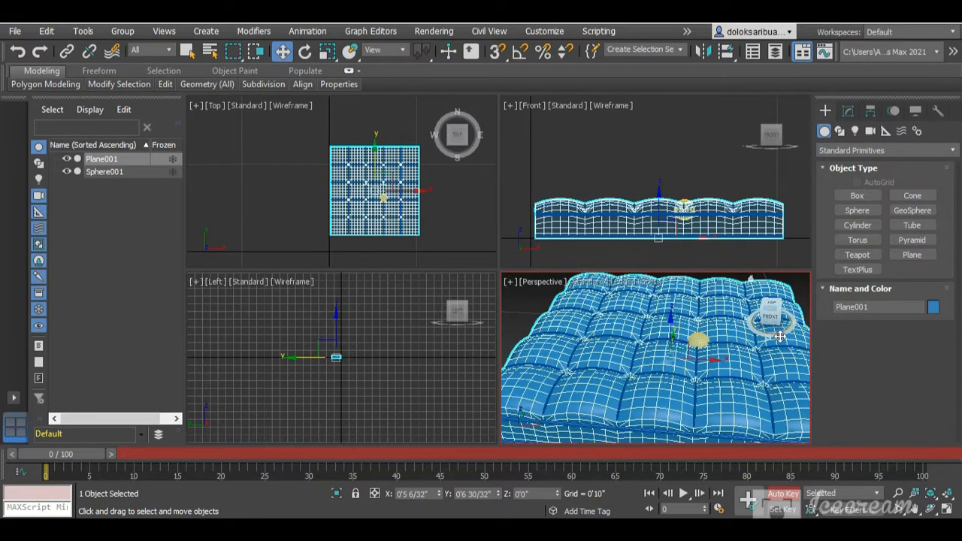
scroll(724, 341, up, 6)
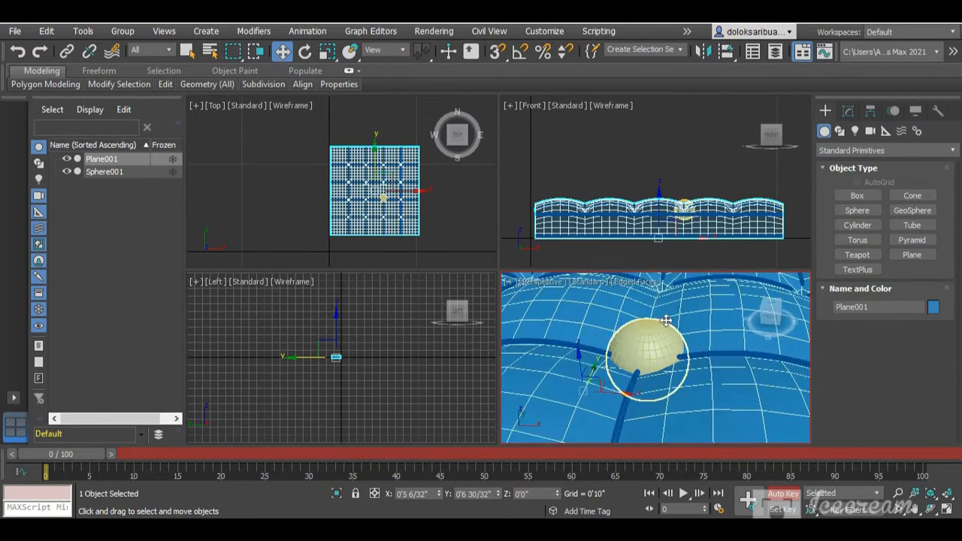
click(326, 51)
click(660, 363)
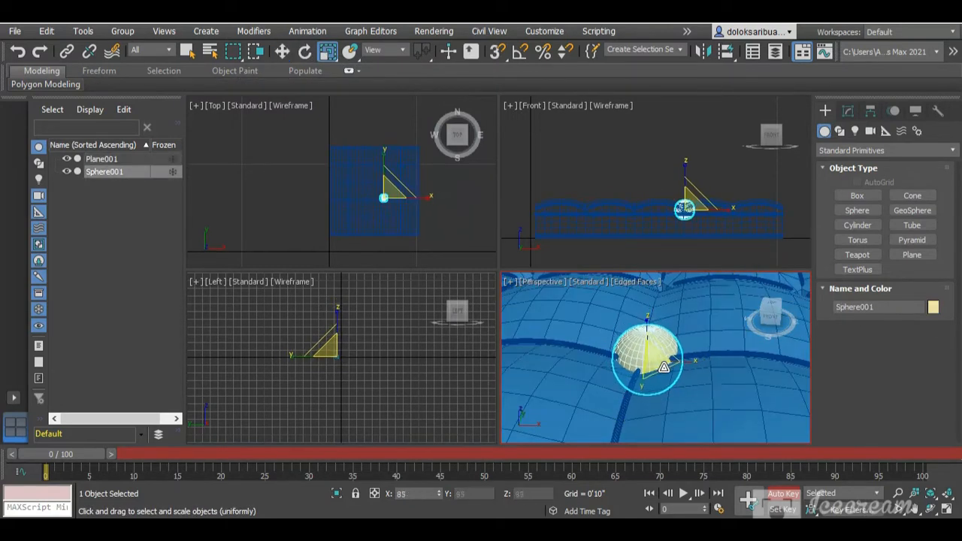
drag(663, 367, 699, 417)
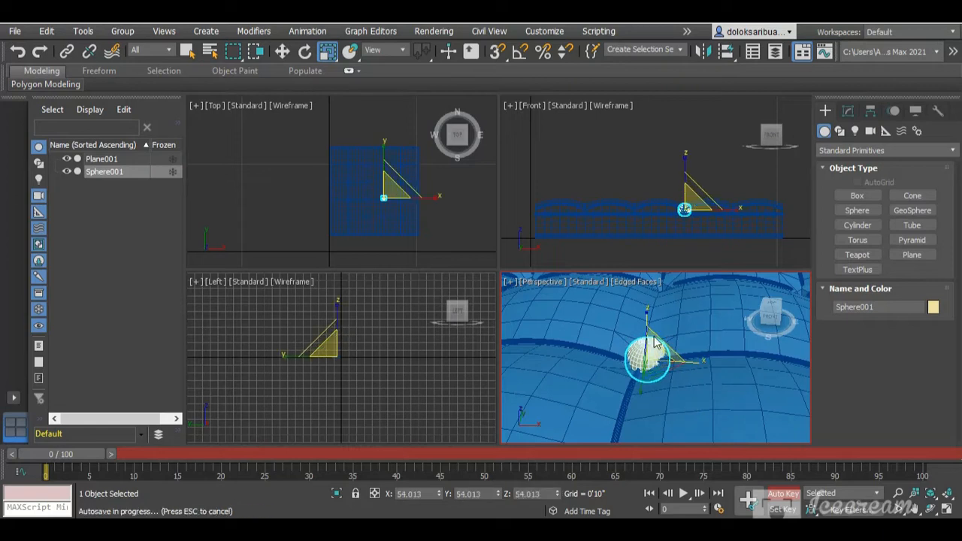
scroll(658, 341, down, 3)
click(666, 263)
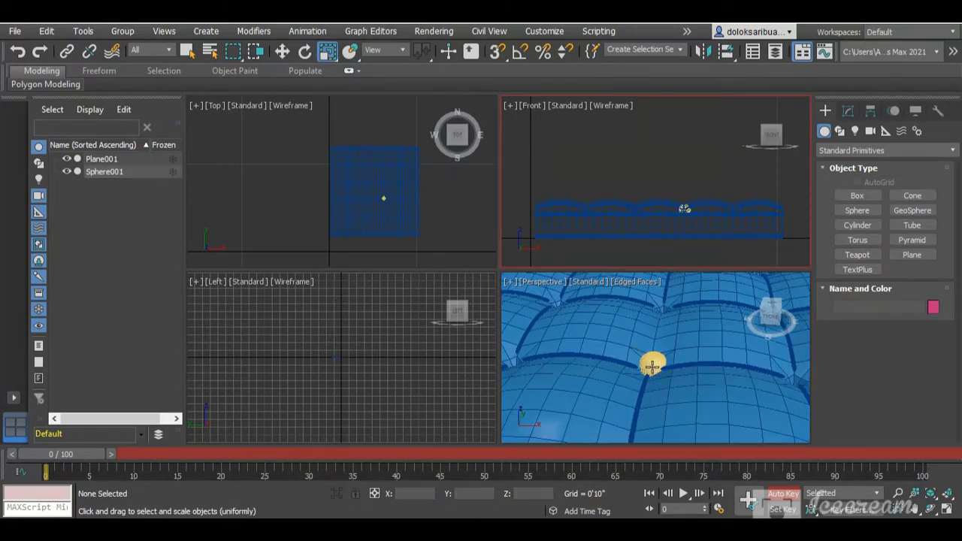
Step: Flatten the sphere vertically to about 86% of its height with a non-uniform scale and deselect it
click(652, 366)
scroll(654, 369, up, 6)
scroll(669, 370, down, 3)
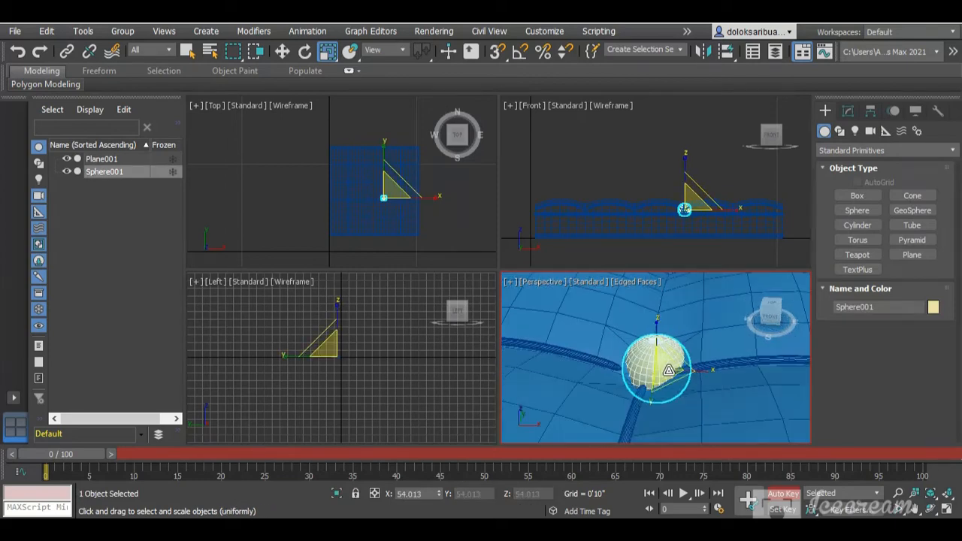
scroll(684, 209, up, 6)
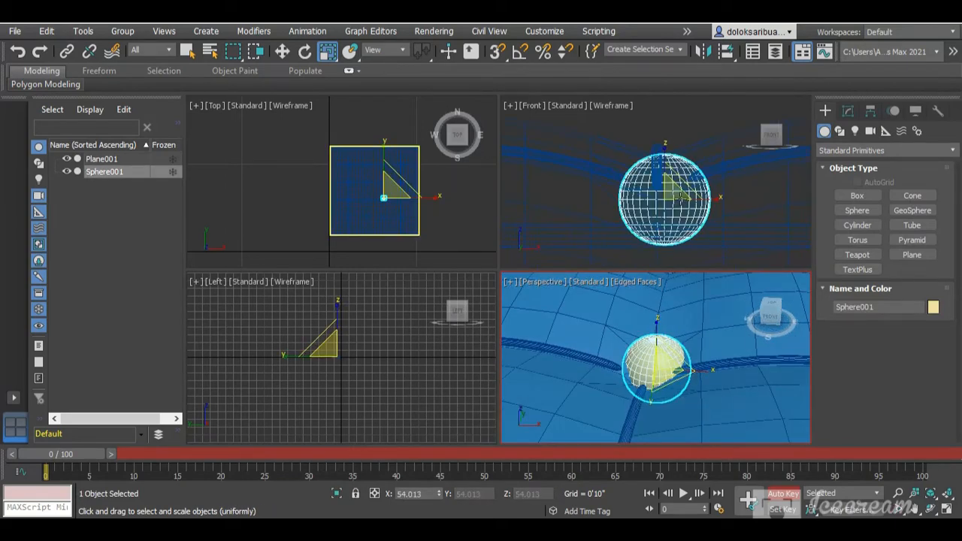
click(667, 139)
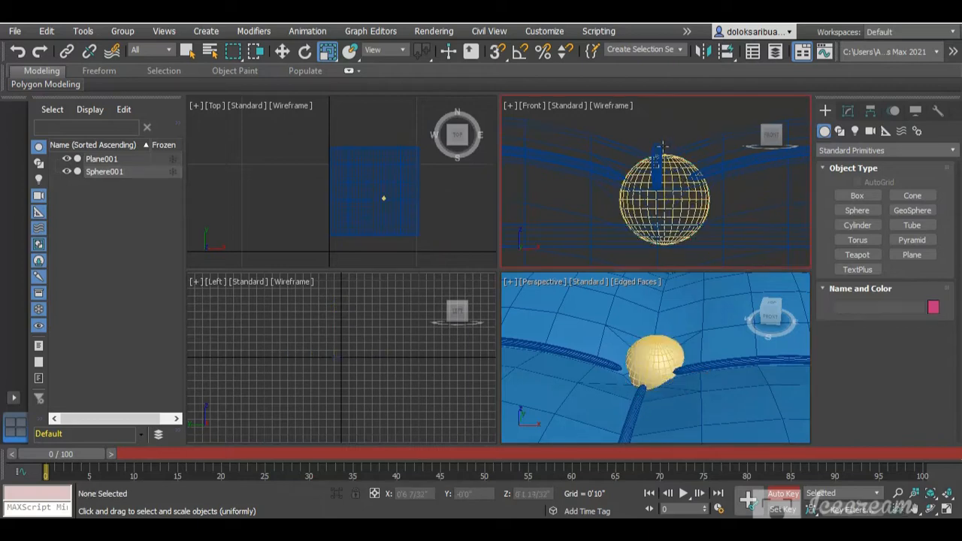
click(675, 217)
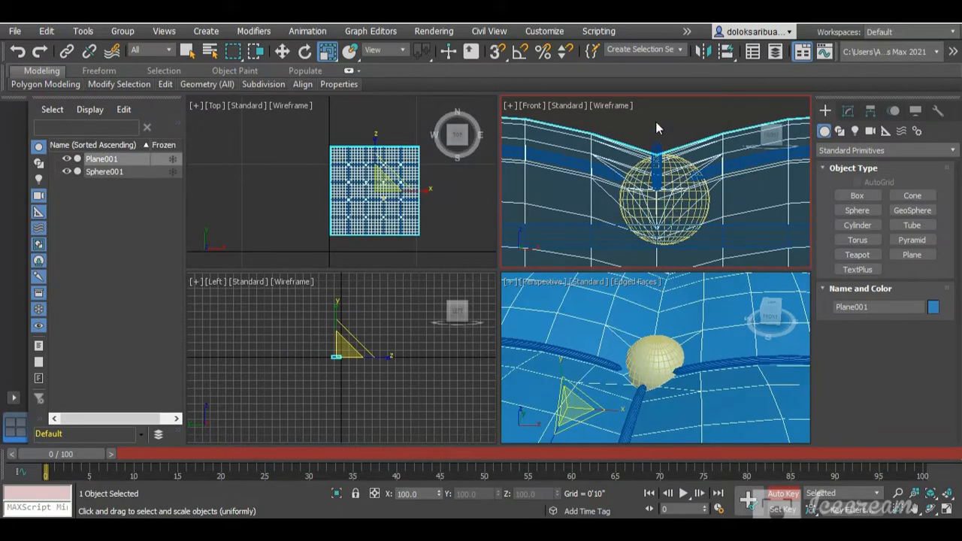
click(655, 128)
click(653, 340)
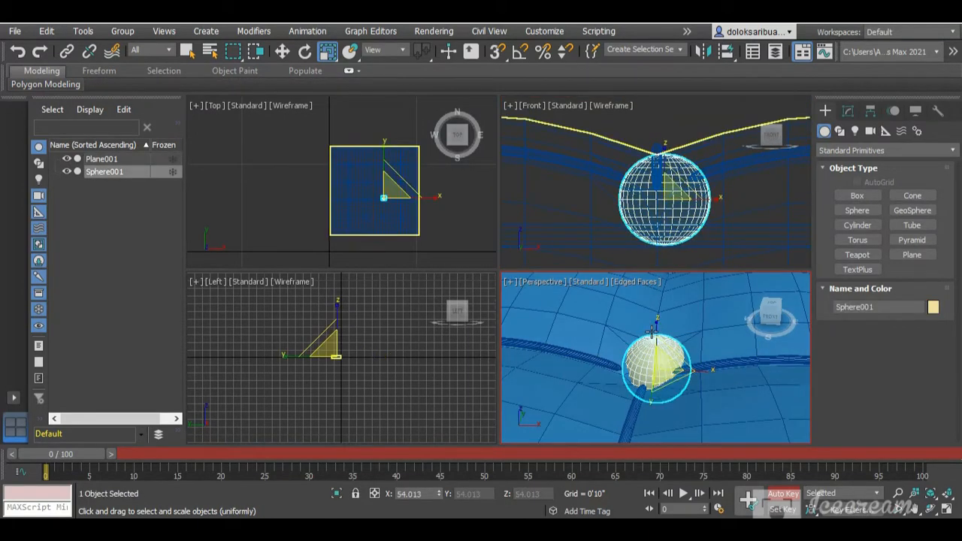
mouse_move(655, 334)
mouse_down()
mouse_move(658, 316)
mouse_move(656, 338)
mouse_up()
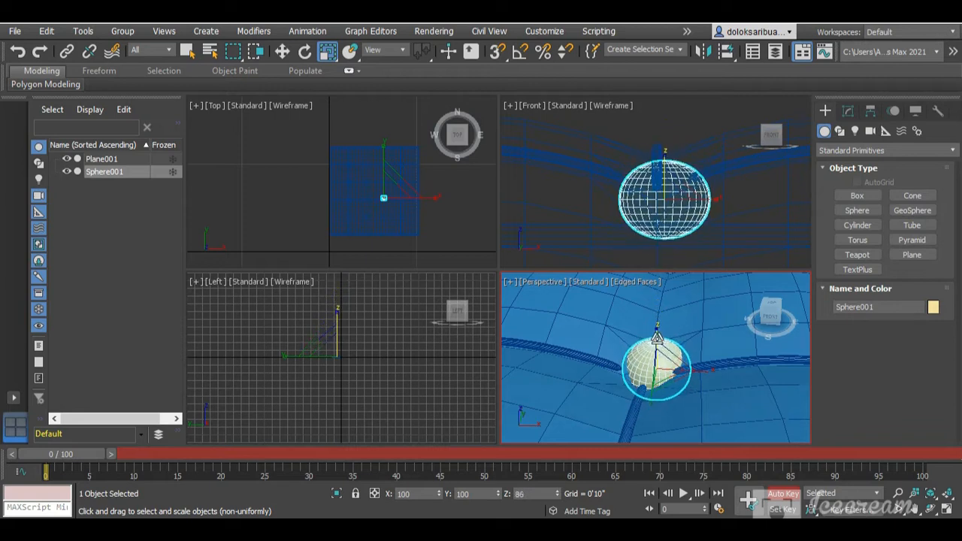
click(453, 211)
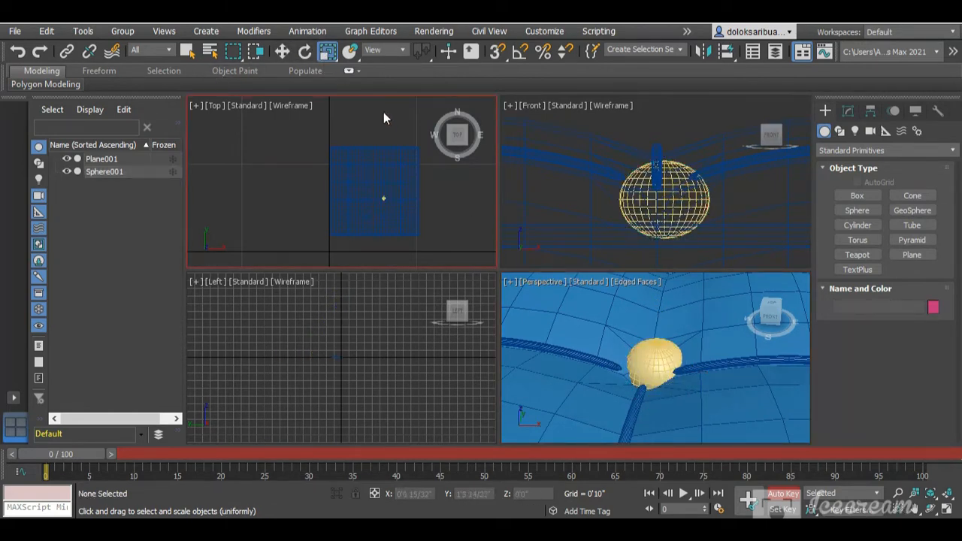
Step: Move the flattened sphere in the top view to X 0'6 6/32", Y 0'5 30/32" so it centres on the seam junction
click(282, 50)
click(645, 370)
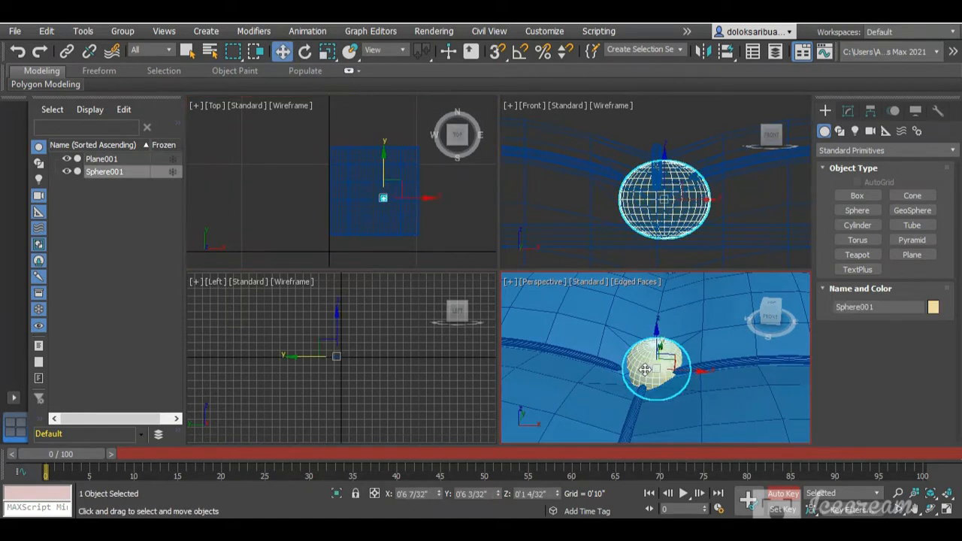
scroll(383, 197, up, 5)
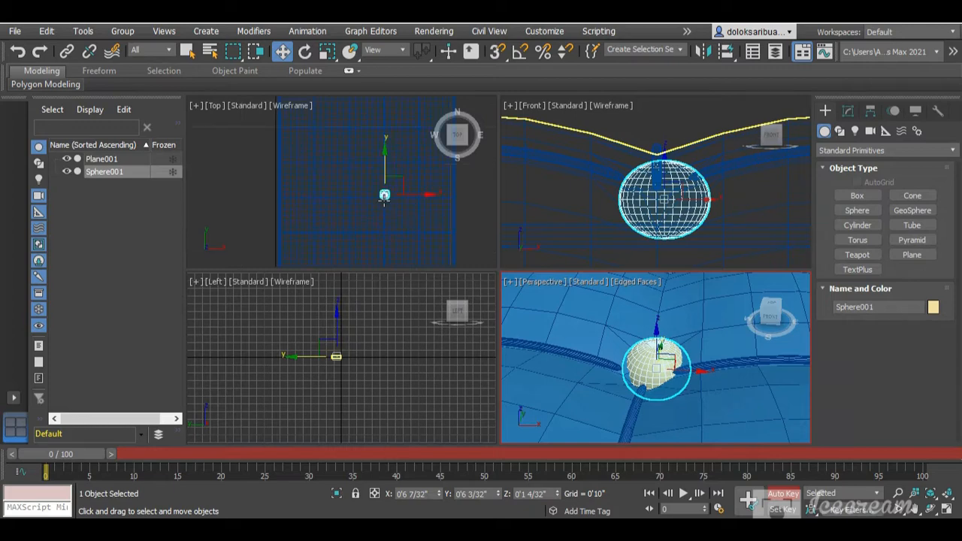
scroll(383, 160, up, 4)
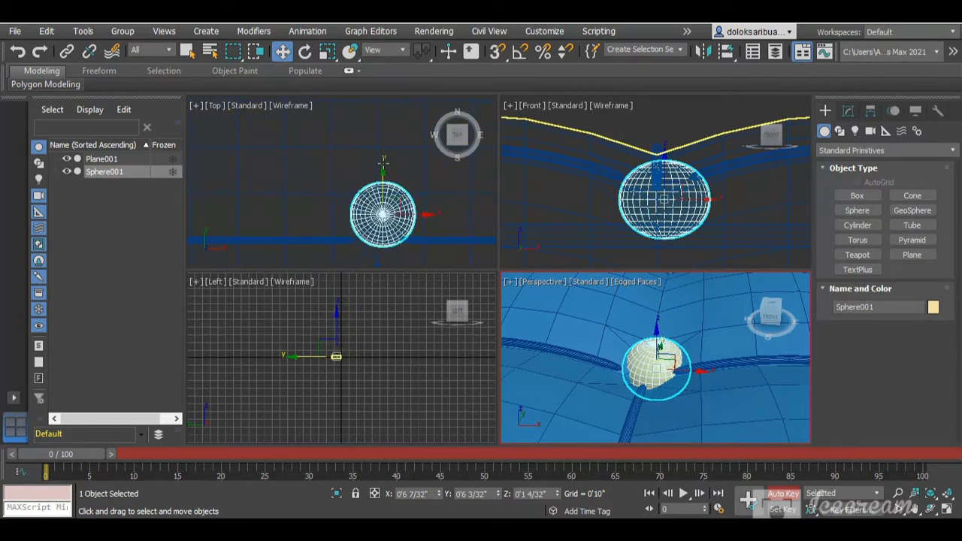
click(383, 162)
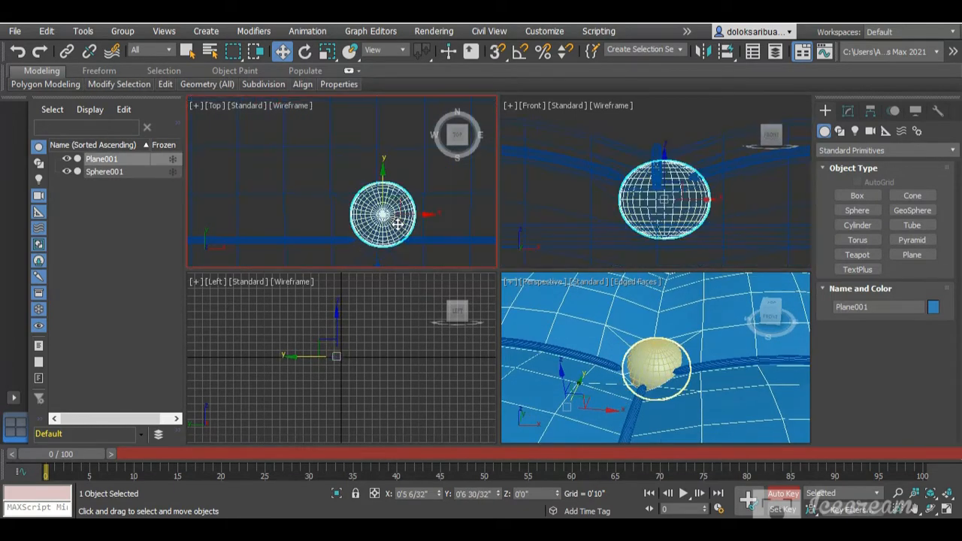
click(398, 223)
mouse_move(383, 168)
mouse_down()
mouse_move(384, 182)
mouse_move(385, 132)
mouse_move(384, 160)
mouse_up()
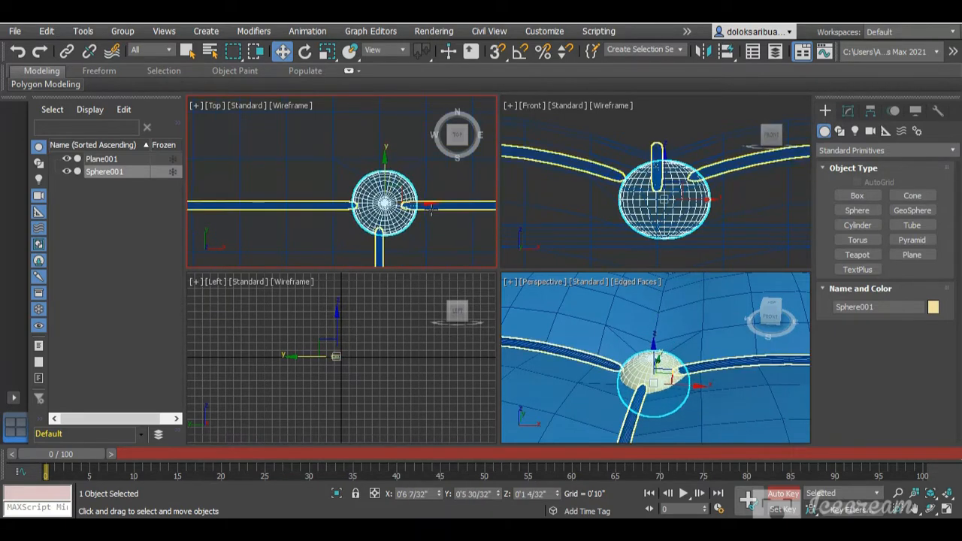
drag(427, 202, 420, 202)
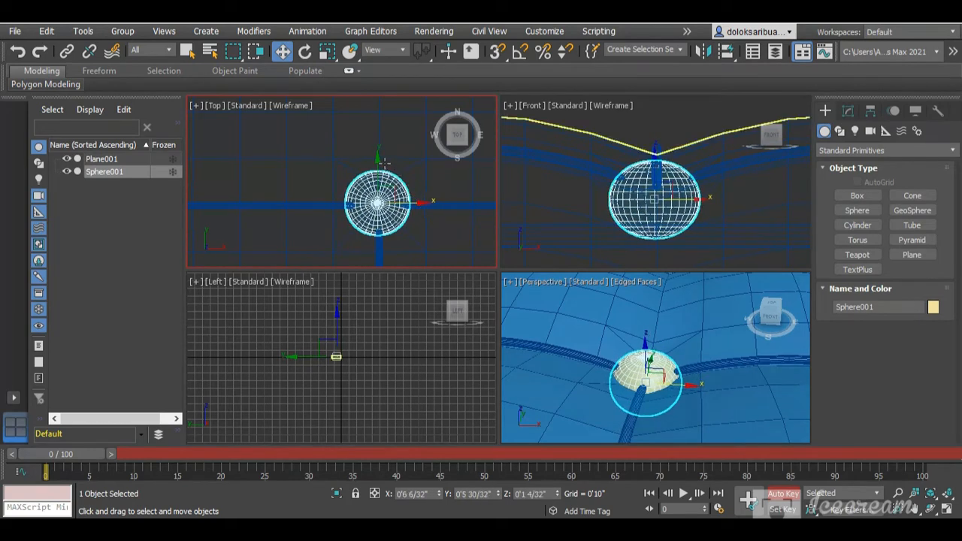
Step: Raise the sphere to a height of 0'1 7/32" above the dimple and deselect it
drag(644, 347, 644, 332)
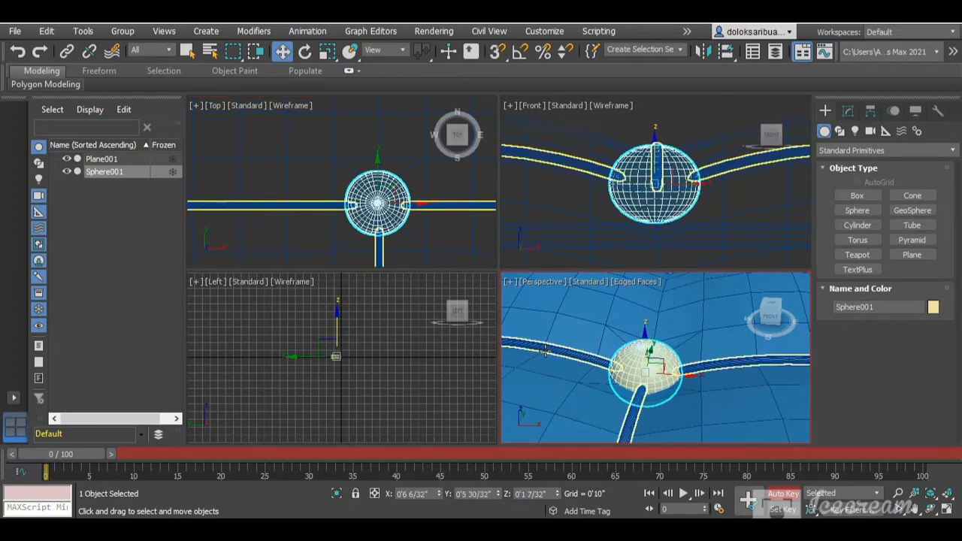
scroll(566, 332, down, 6)
click(716, 374)
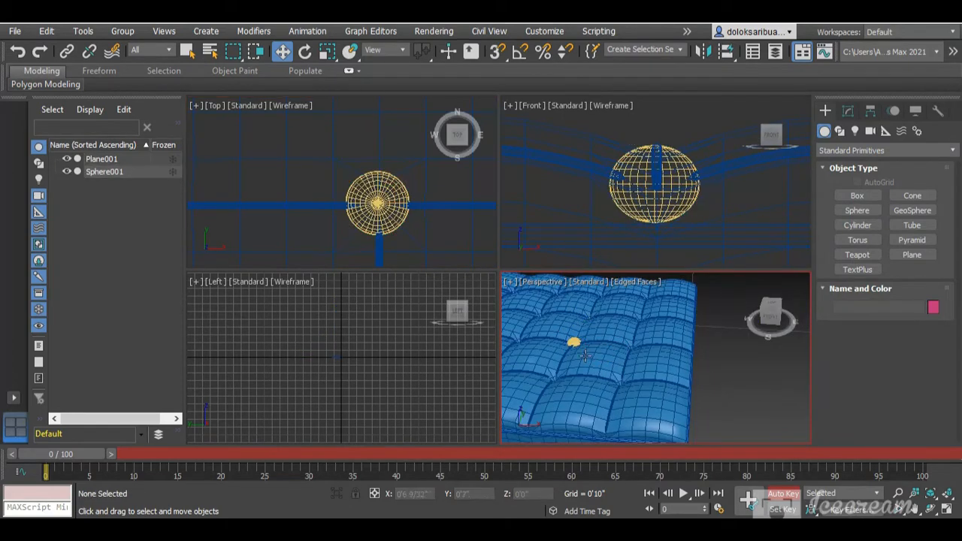
Step: Cut the sphere down to its upper half with a Hemisphere value of about 0.505 and deselect it
scroll(547, 331, up, 5)
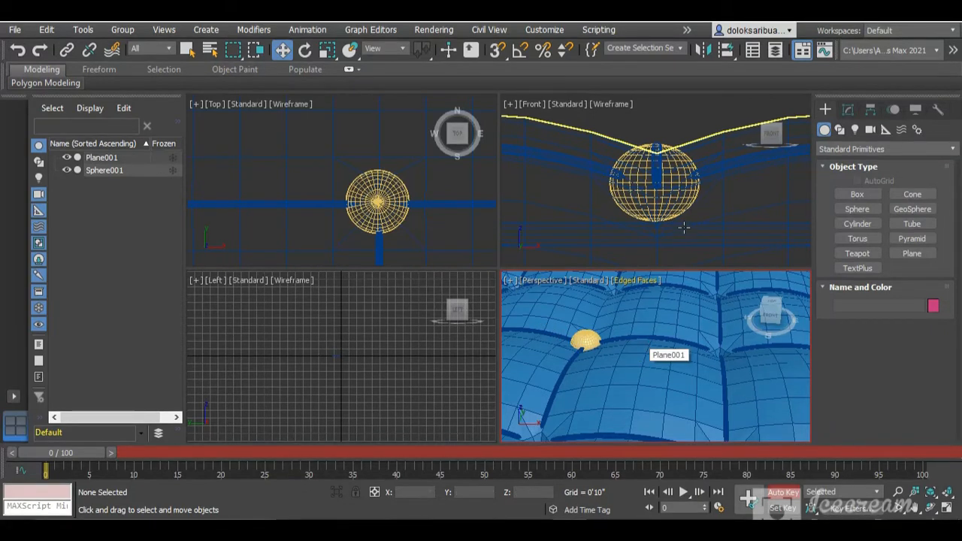
click(584, 342)
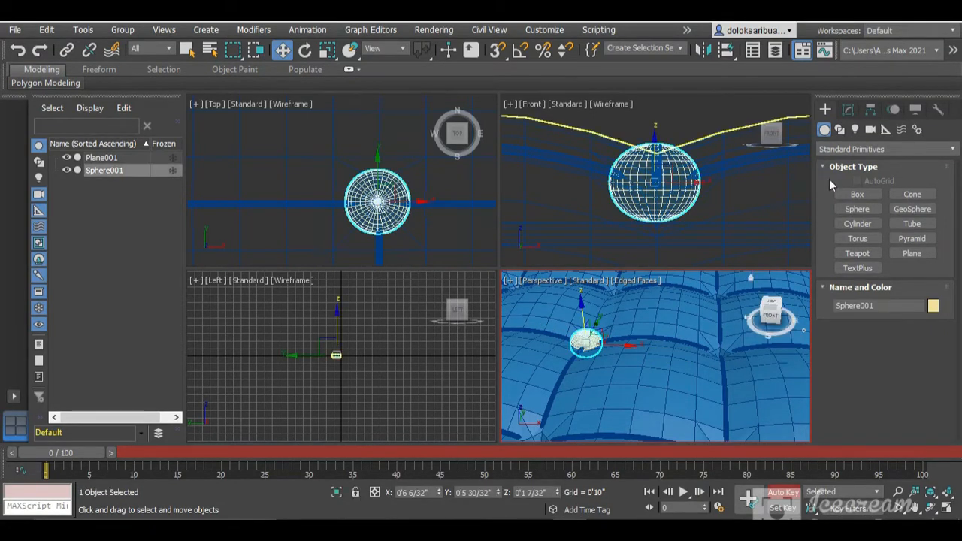
click(847, 110)
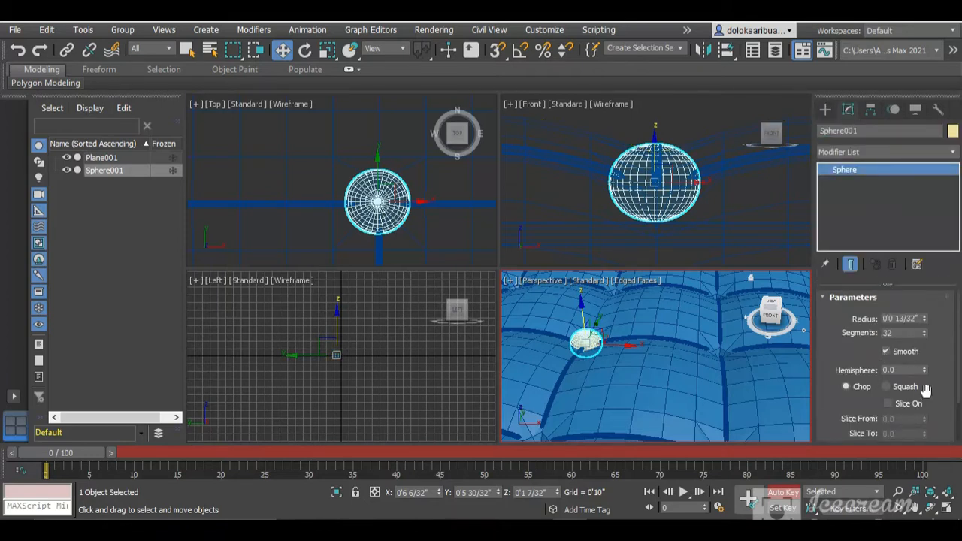
drag(928, 371, 930, 366)
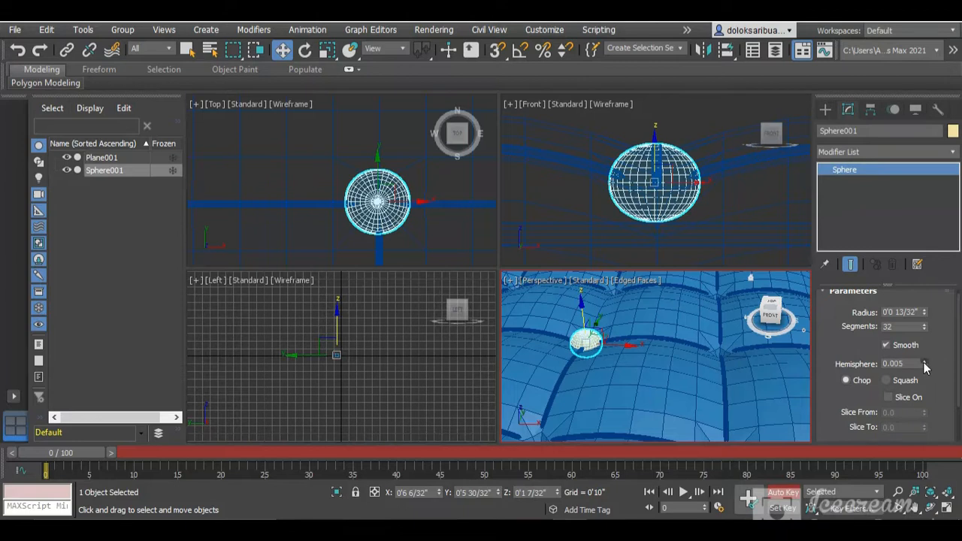
drag(927, 347, 942, 291)
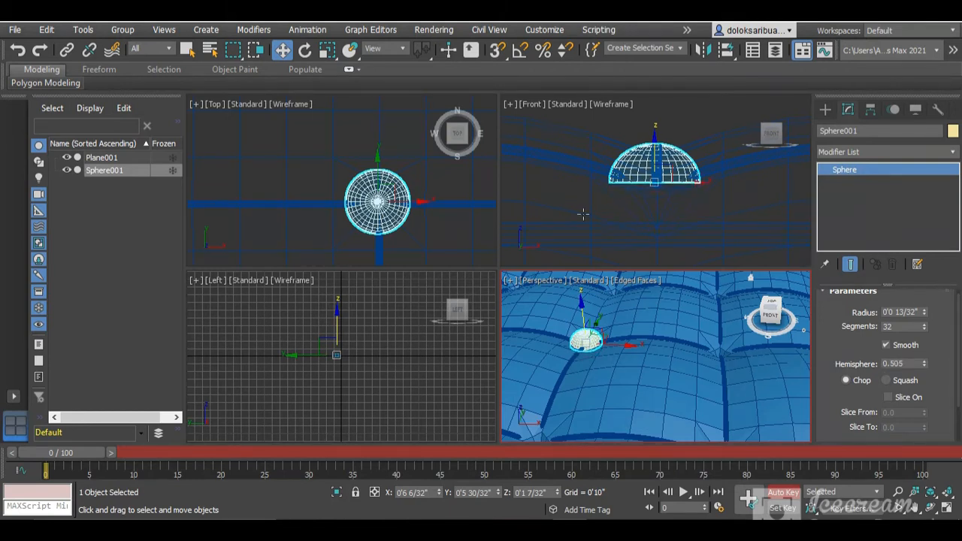
scroll(685, 214, down, 3)
click(711, 151)
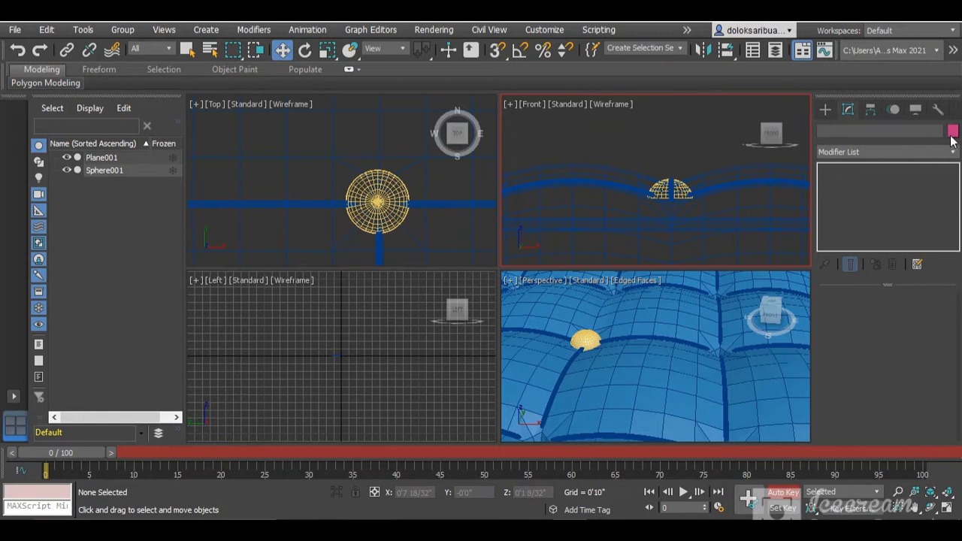
Step: Change the half-sphere's object colour to the cushion's blue and deselect it
click(585, 339)
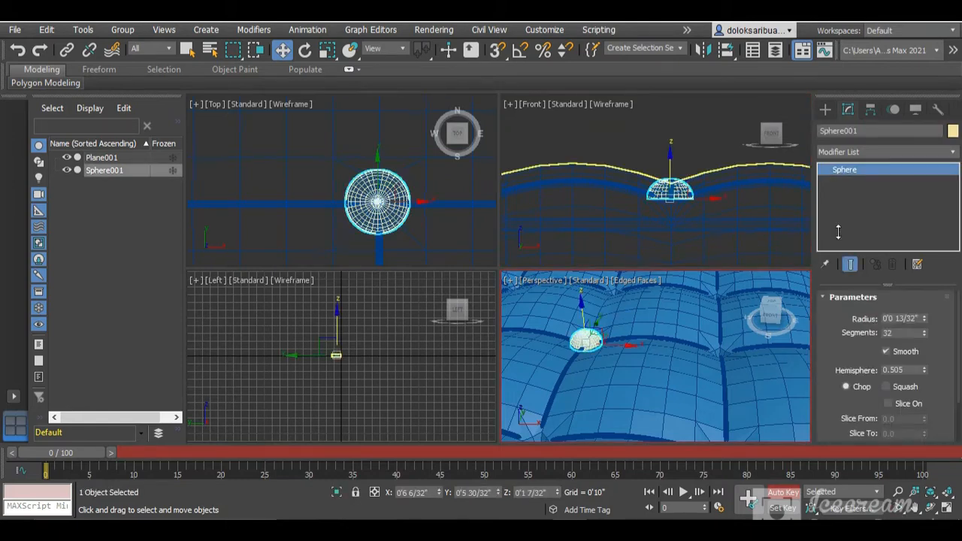
click(952, 131)
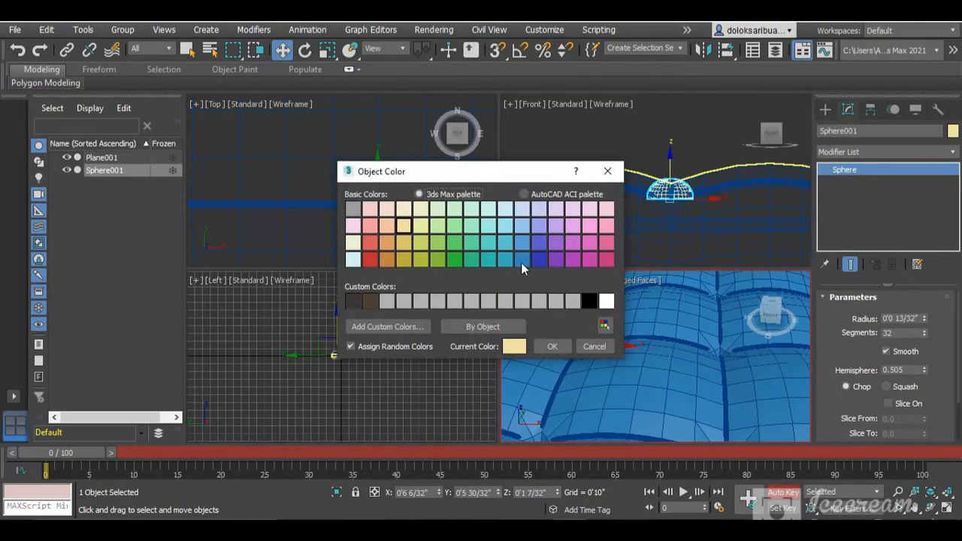
click(550, 346)
click(630, 150)
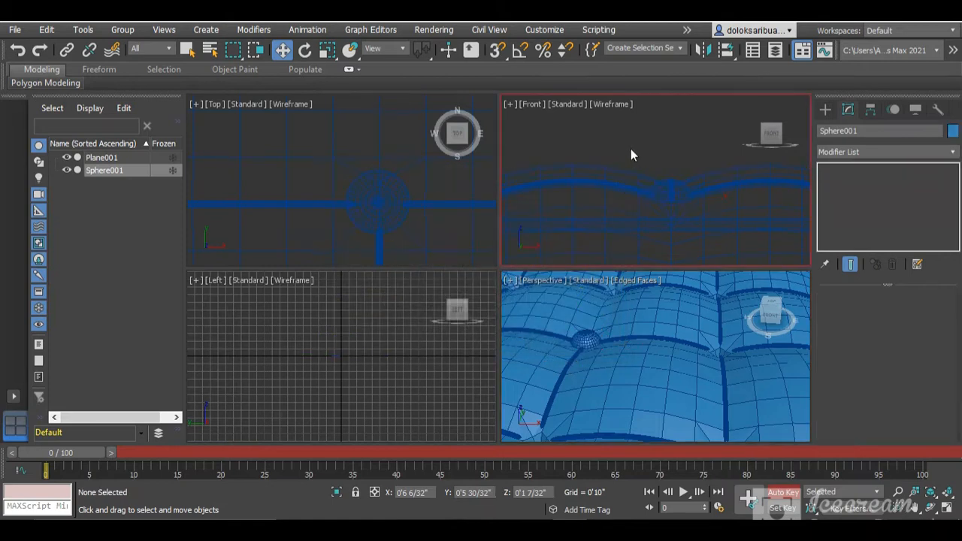
Step: Examine the blue half-sphere up close and against the whole cushion in the perspective view
scroll(589, 342, up, 3)
scroll(603, 340, down, 5)
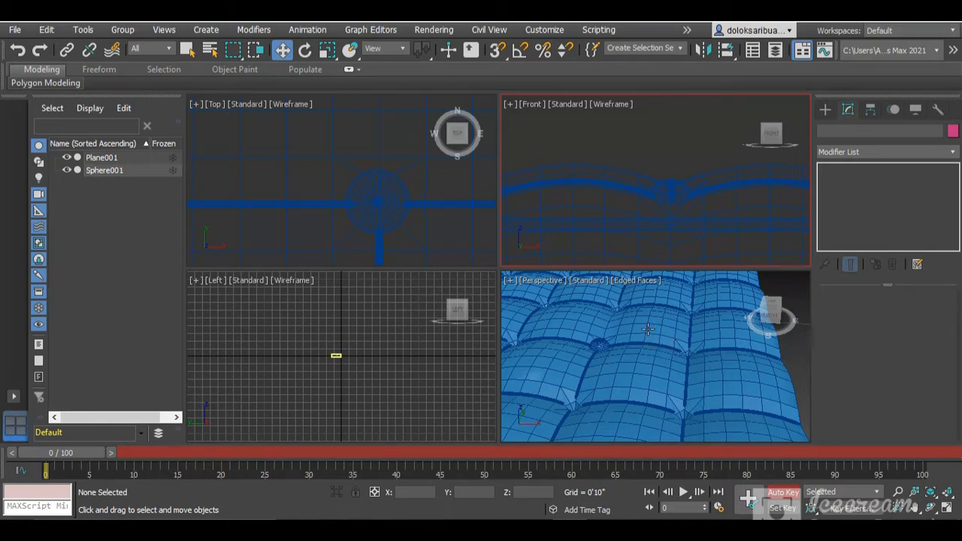
scroll(593, 347, up, 3)
click(604, 357)
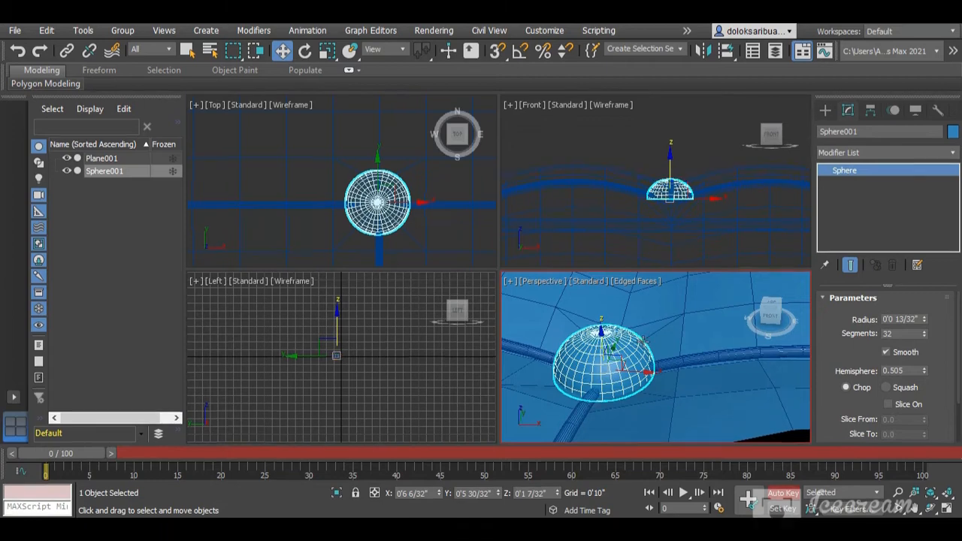
scroll(638, 344, down, 3)
scroll(639, 344, down, 5)
click(722, 383)
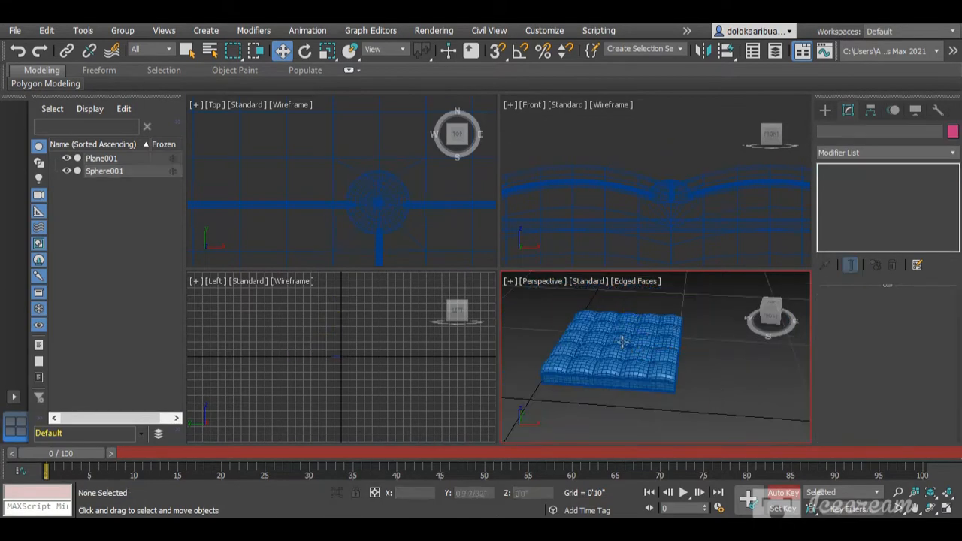
scroll(618, 338, up, 5)
scroll(618, 338, up, 2)
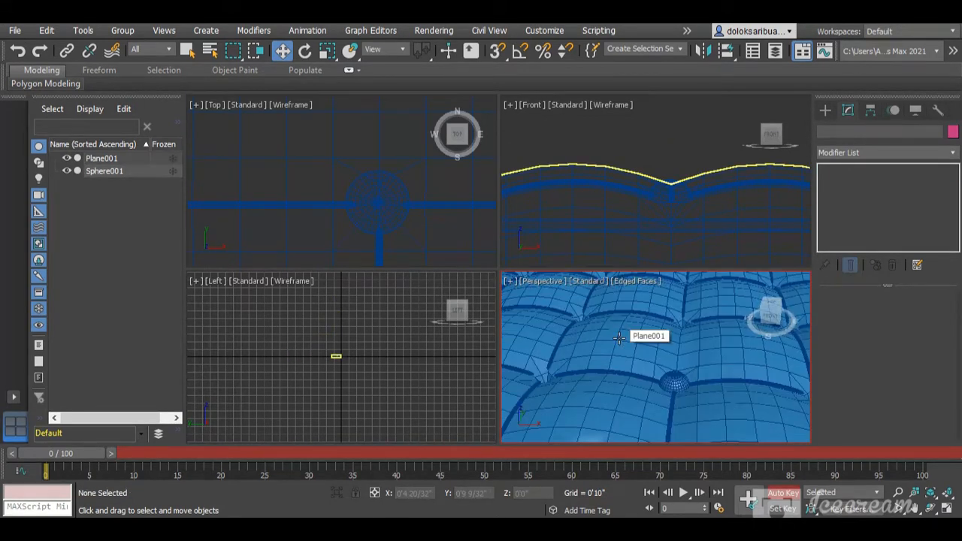
Step: Lower the half-sphere to a height of 0'1 3/32" so it sinks into the dimple, and check it against the whole cushion
scroll(678, 379, up, 4)
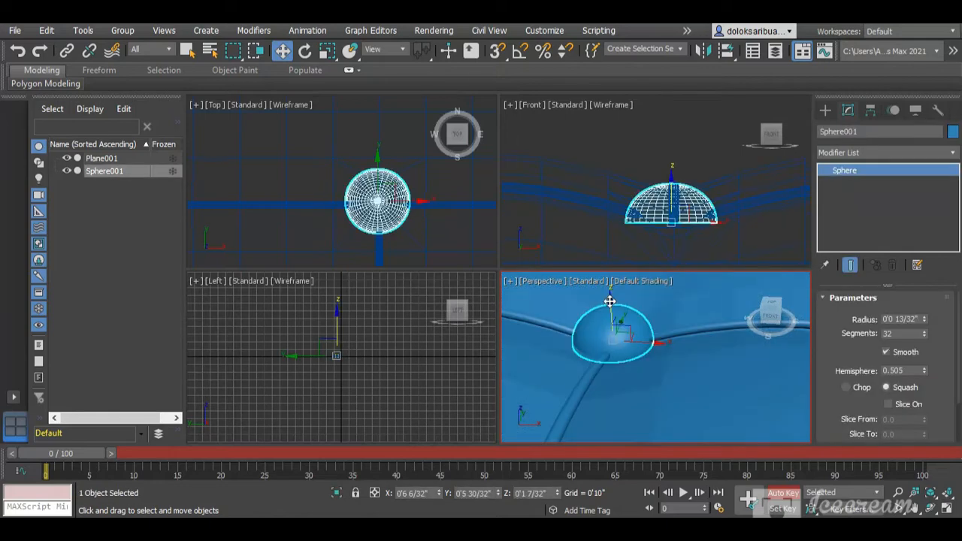
drag(610, 301, 610, 323)
scroll(741, 373, up, 4)
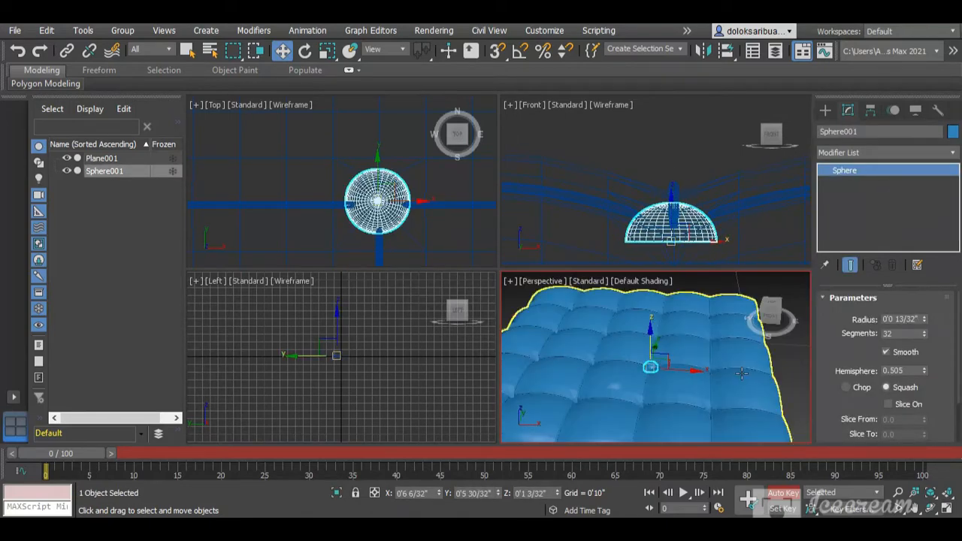
click(795, 396)
Step: Clone the half-sphere as one Copy in the top view, placed on the neighbouring seam junction at Y 0'3 30/32"
scroll(699, 380, up, 2)
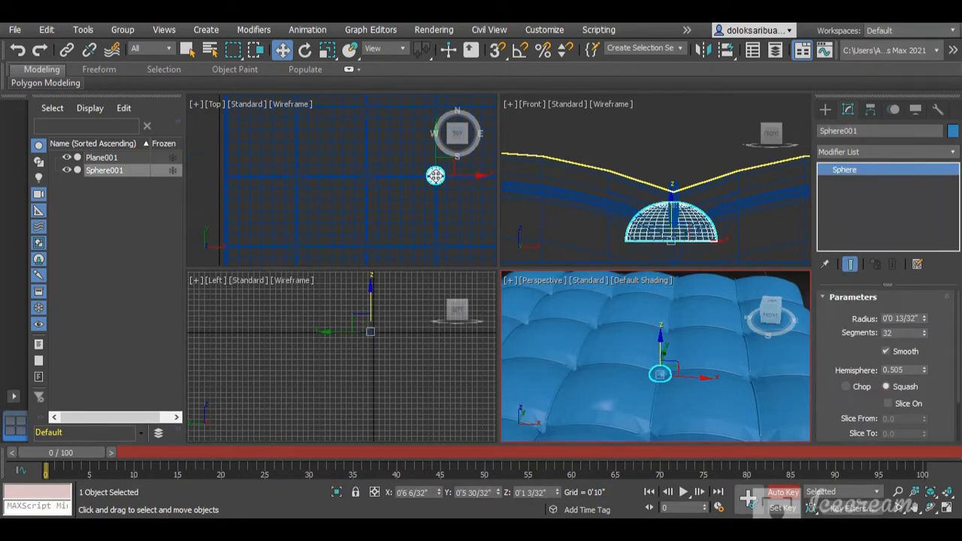
shift+drag(436, 175, 438, 220)
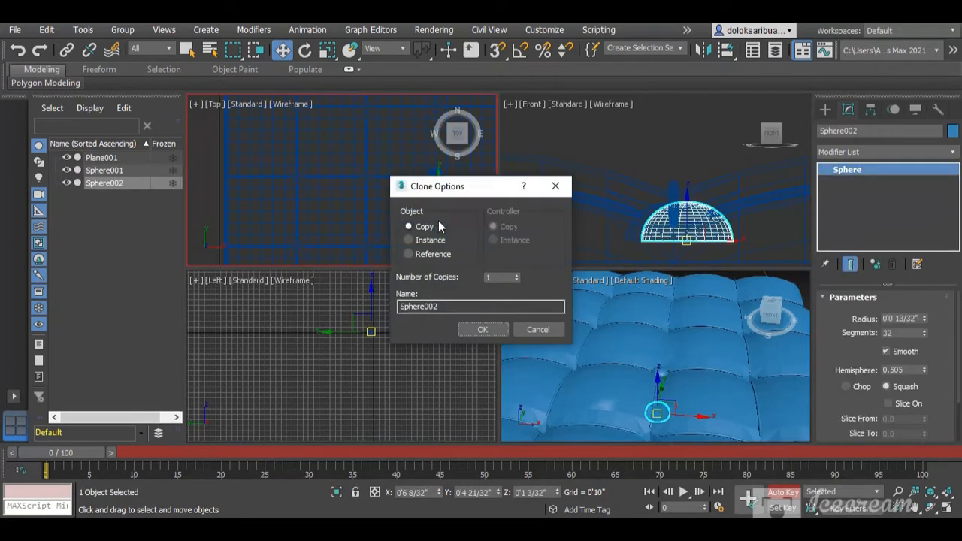
click(536, 330)
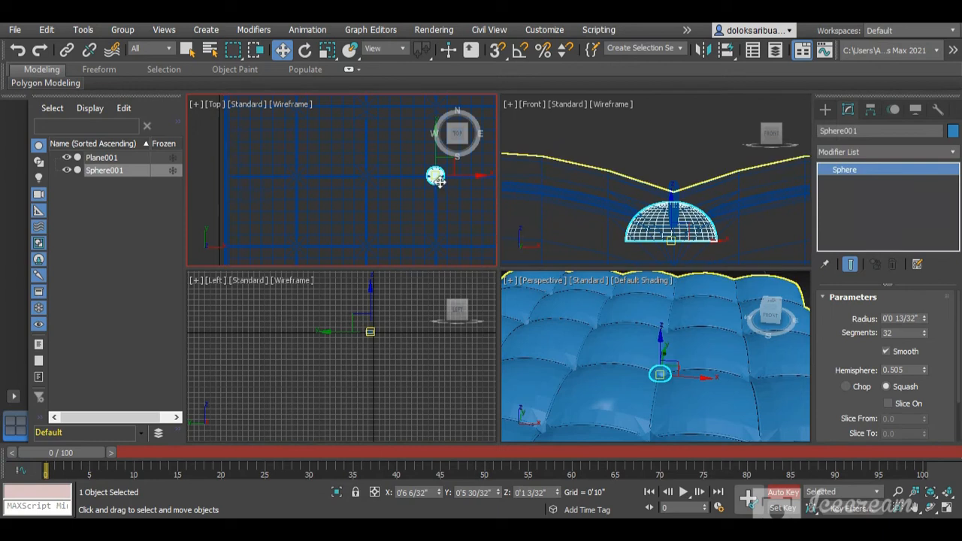
shift+drag(436, 171, 439, 240)
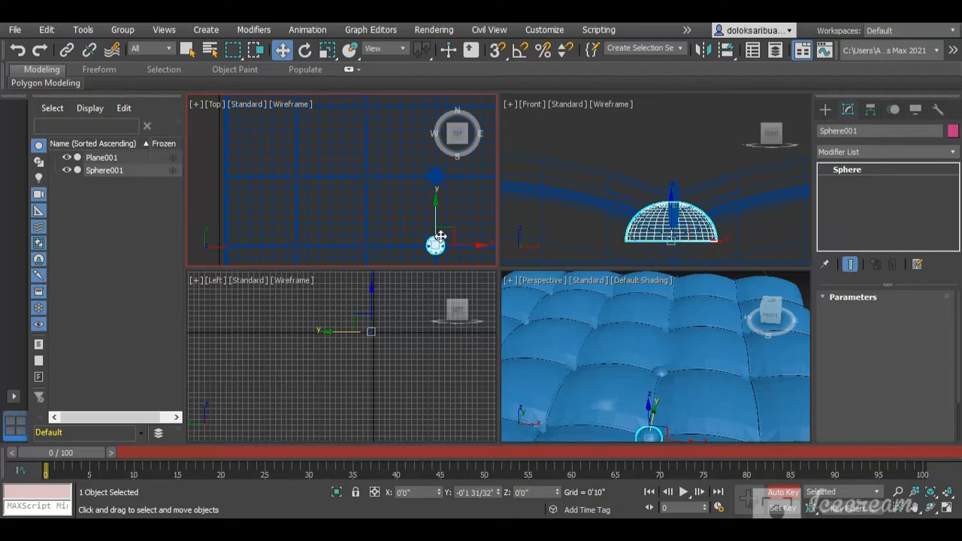
shift+drag(440, 236, 440, 238)
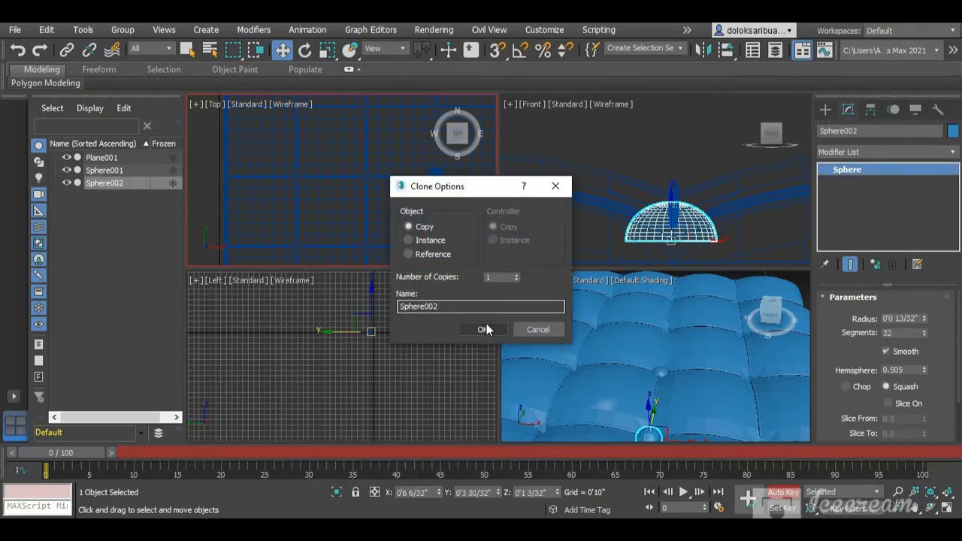
click(484, 328)
scroll(442, 252, up, 6)
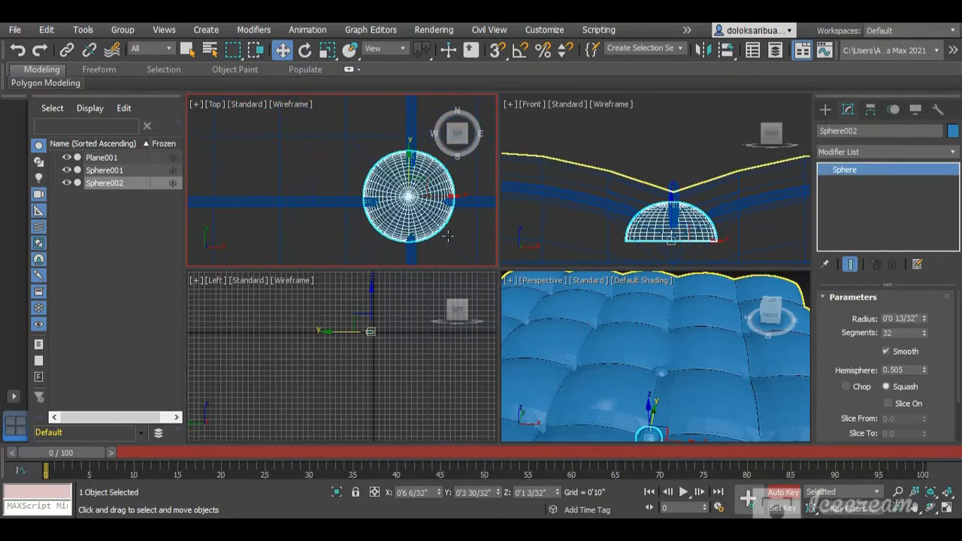
Step: Copy the original half-sphere up along Y in the top view and fill the cushion's remaining dimples with further copies
scroll(471, 231, down, 5)
scroll(470, 231, down, 4)
scroll(392, 236, up, 2)
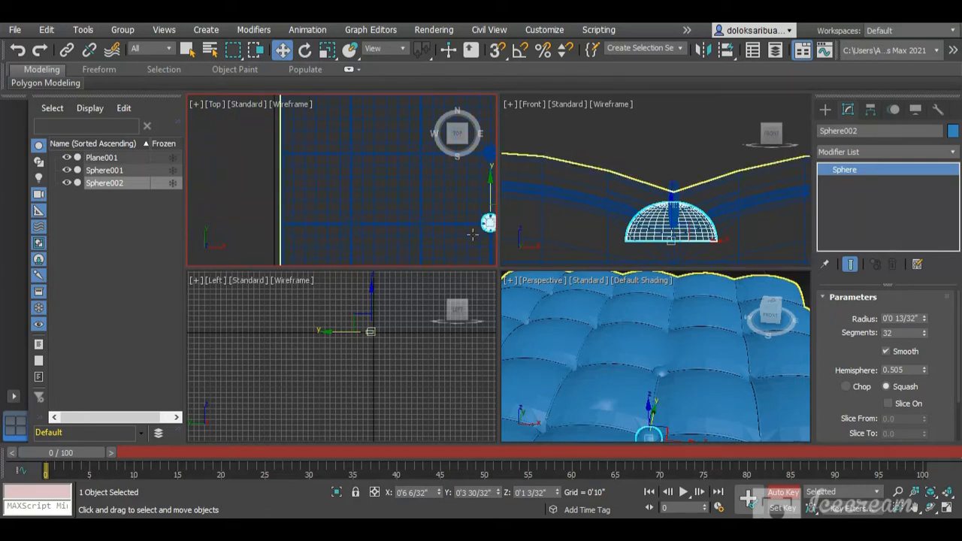
scroll(472, 235, down, 3)
scroll(435, 223, down, 3)
scroll(453, 202, up, 5)
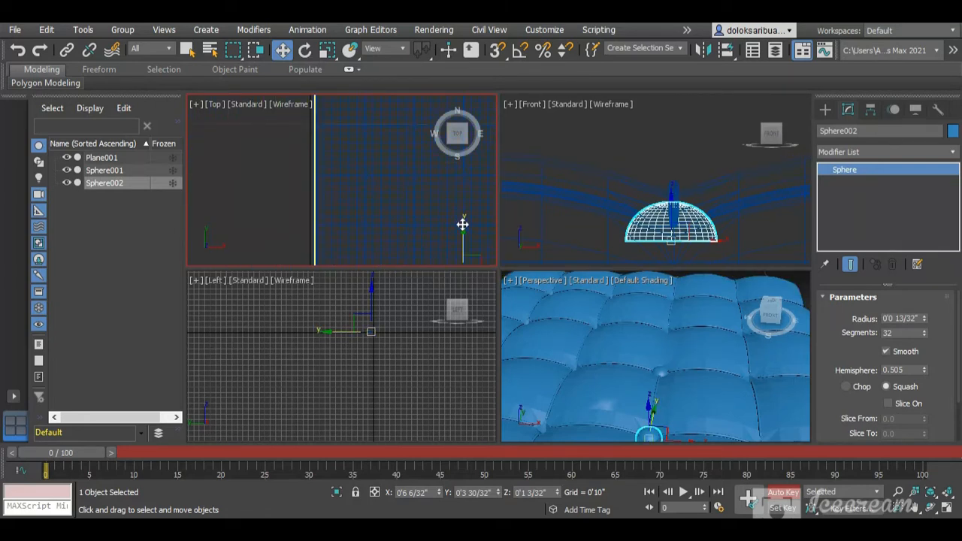
scroll(462, 224, down, 4)
click(457, 221)
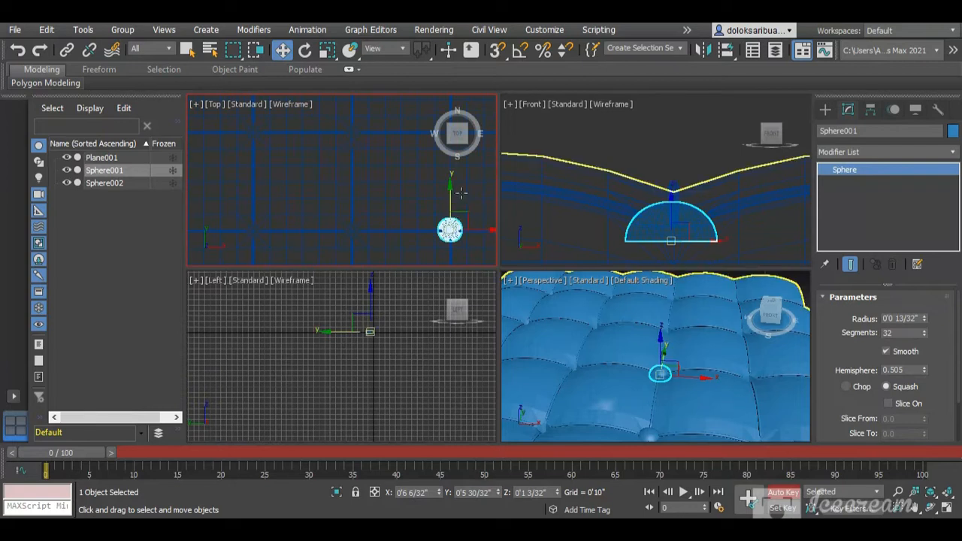
scroll(454, 212, down, 3)
scroll(456, 186, up, 3)
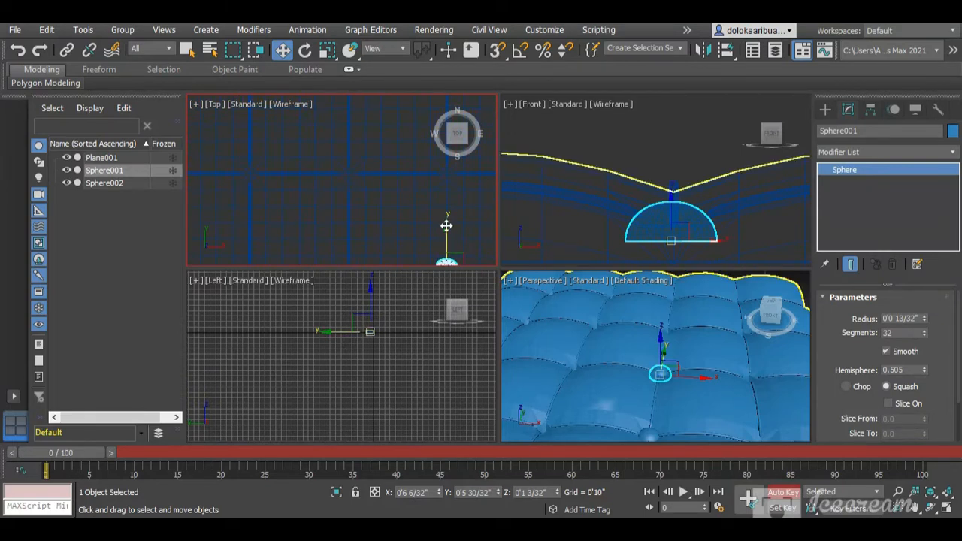
drag(446, 261, 458, 159)
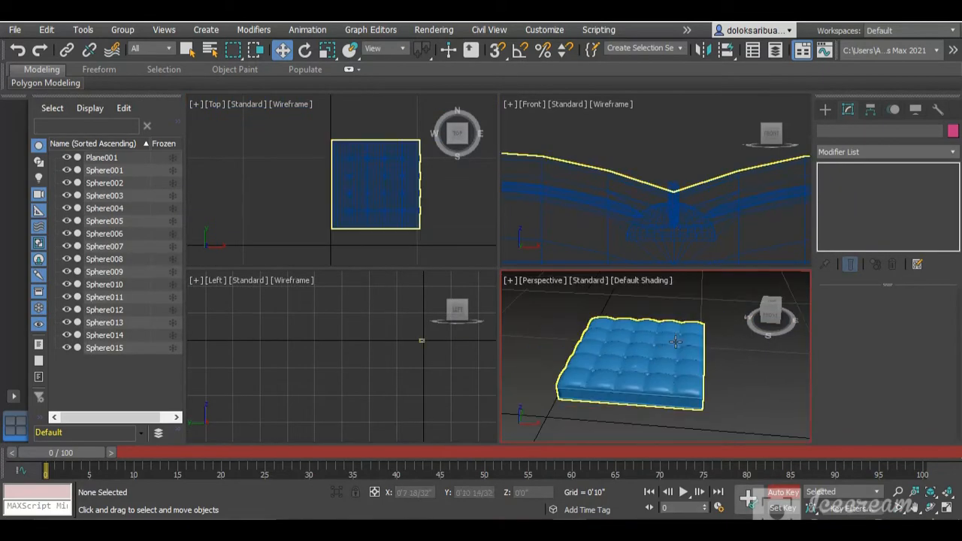
drag(769, 311, 769, 316)
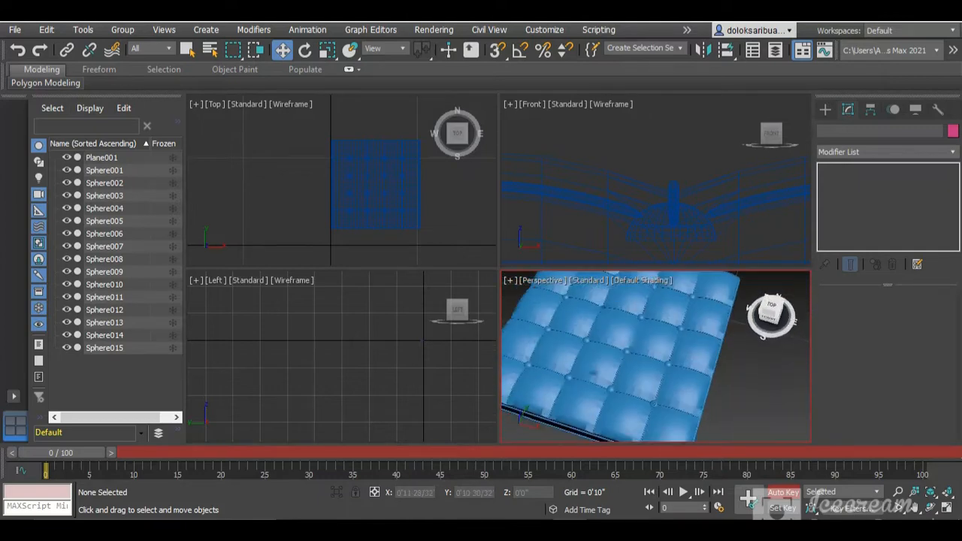
Step: Recolour the whole cushion and all its buttons black and check the result in the perspective view
scroll(682, 336, down, 5)
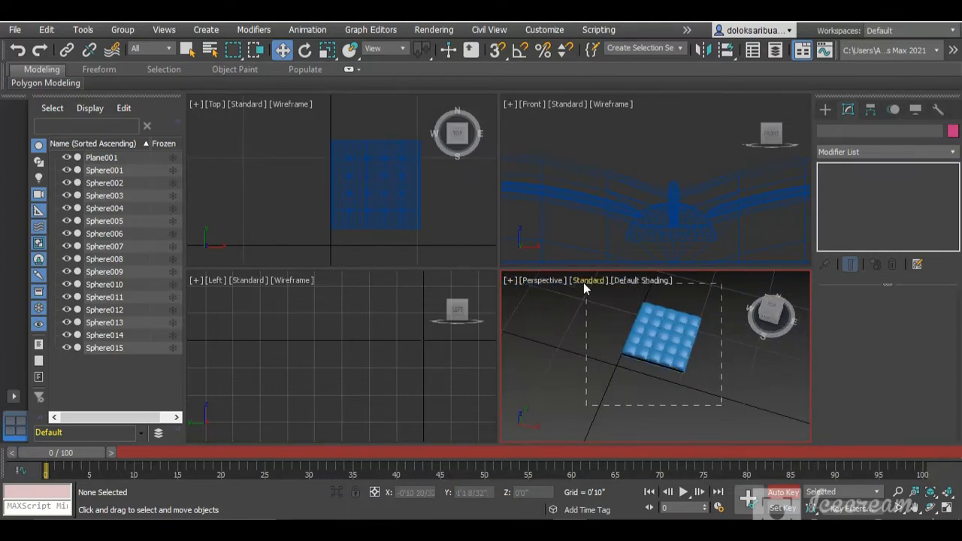
drag(583, 283, 583, 283)
click(953, 132)
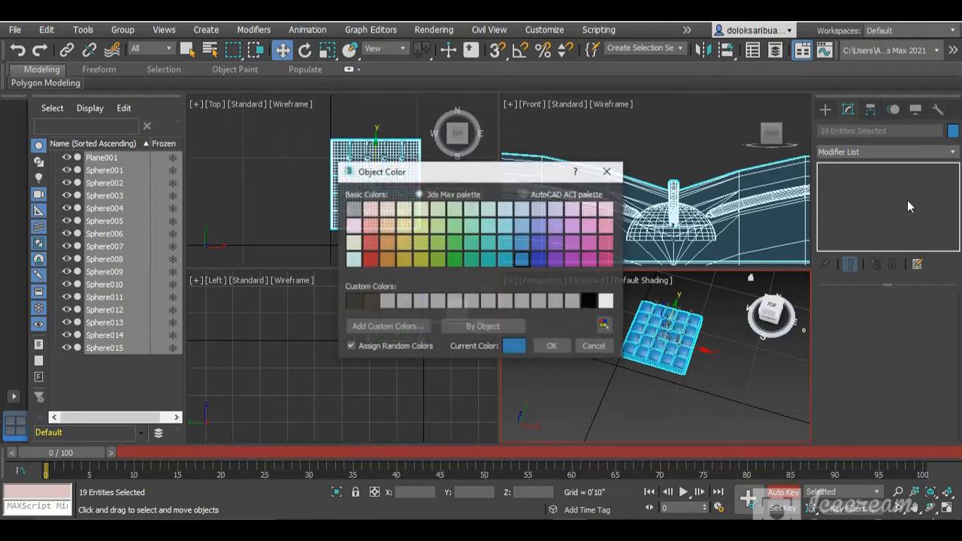
click(591, 302)
click(551, 347)
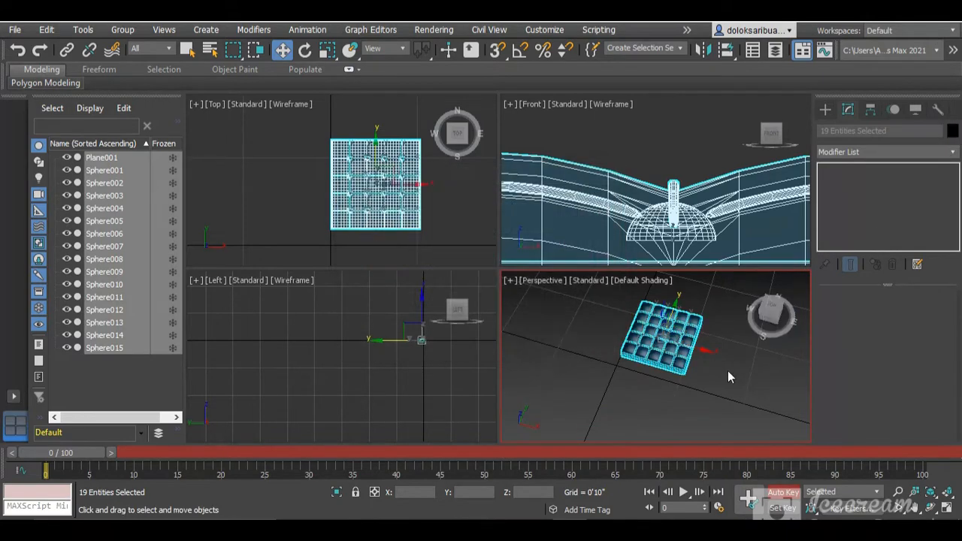
click(727, 370)
scroll(702, 336, up, 5)
scroll(703, 336, up, 1)
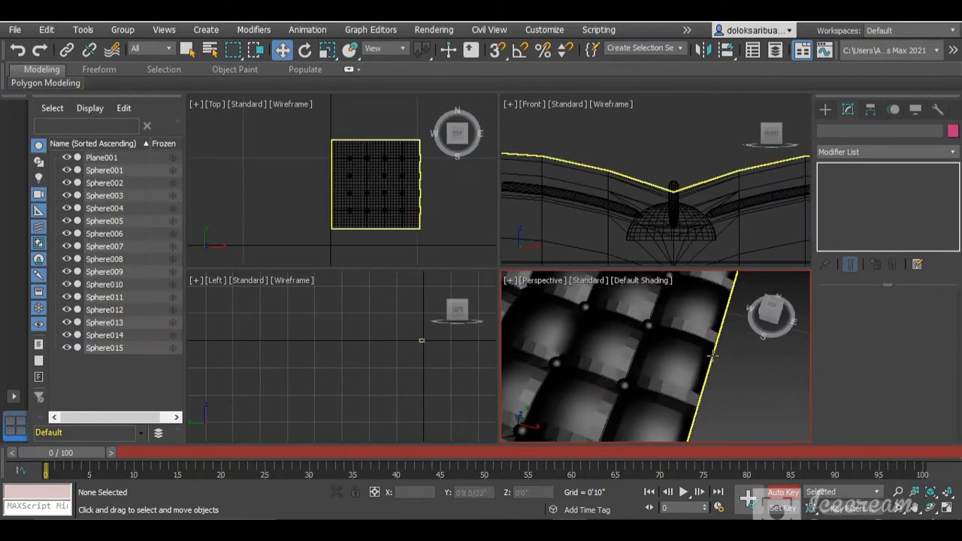
scroll(702, 336, down, 6)
mouse_move(765, 308)
mouse_down()
mouse_move(756, 269)
mouse_move(748, 299)
mouse_move(759, 308)
mouse_up()
click(749, 397)
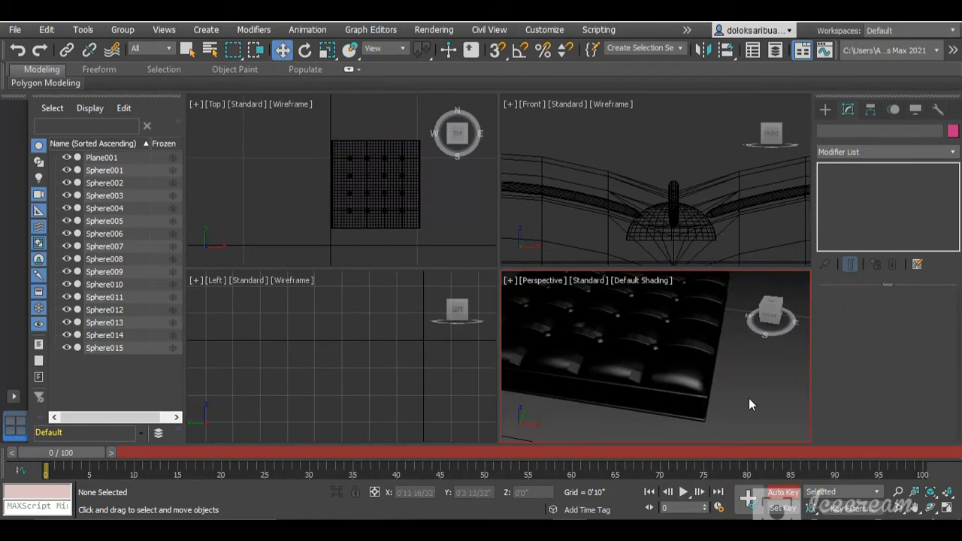
Step: Recolour the cushion and all its buttons with the dark brown custom color and inspect them in the perspective view
scroll(748, 399, down, 6)
drag(613, 327, 615, 328)
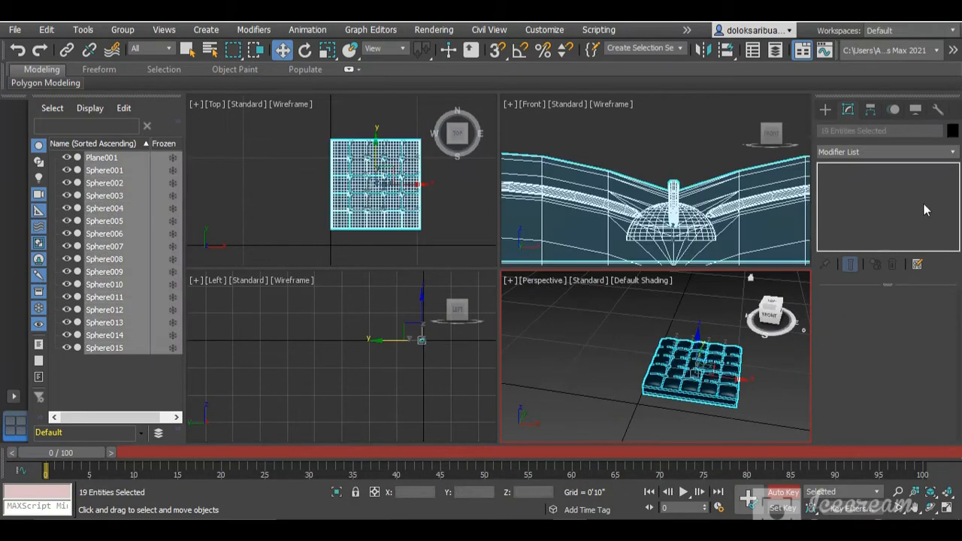
click(952, 130)
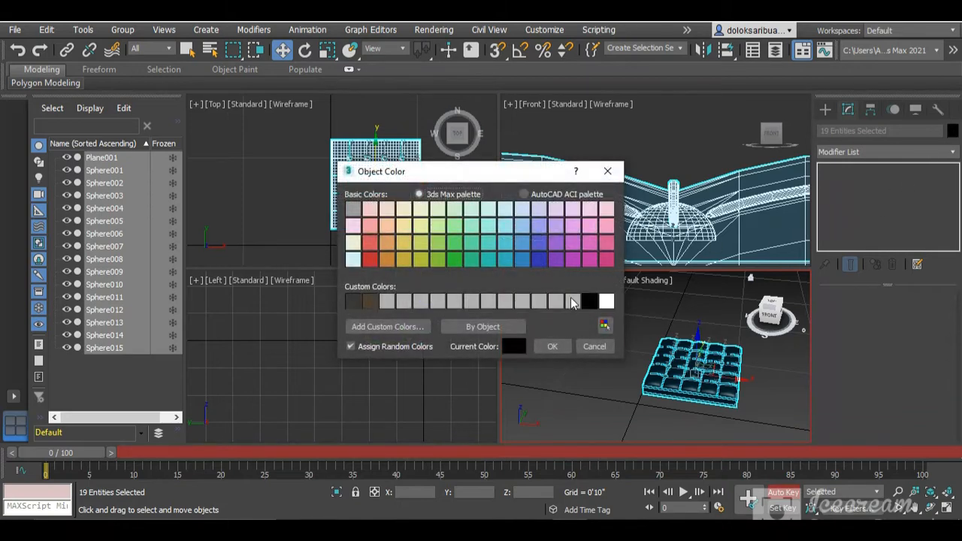
click(367, 301)
click(552, 346)
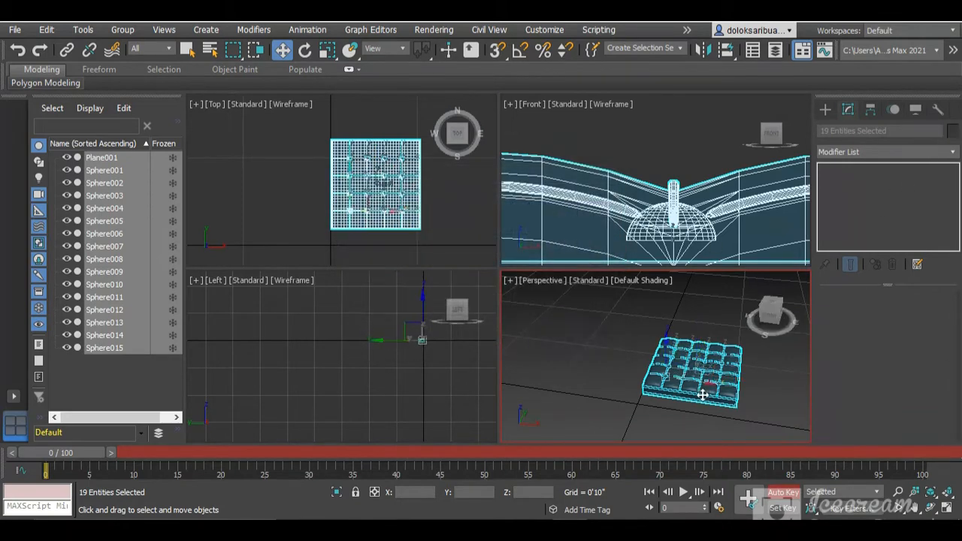
click(710, 407)
scroll(745, 390, up, 5)
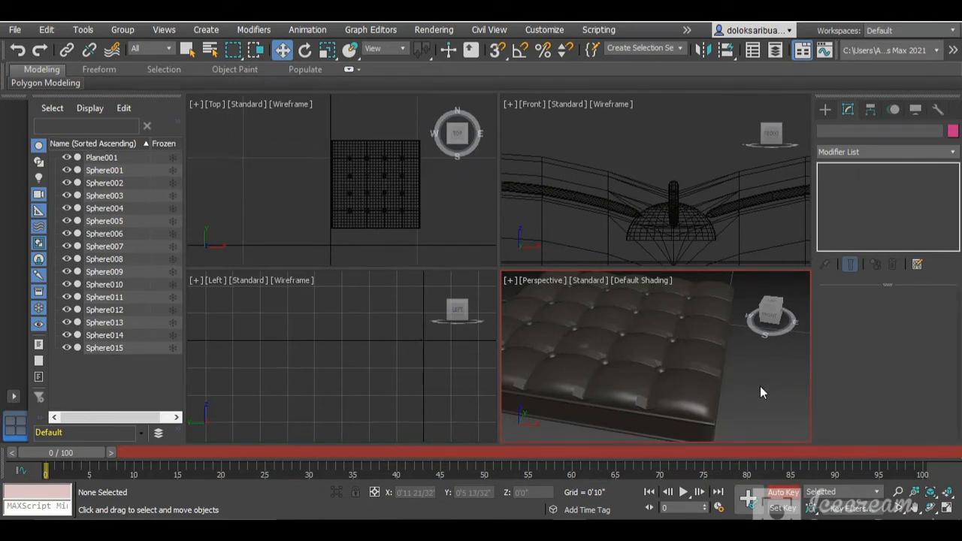
Step: Group the cushion with all its buttons under the default name Group001
scroll(759, 392, down, 5)
drag(714, 421, 588, 326)
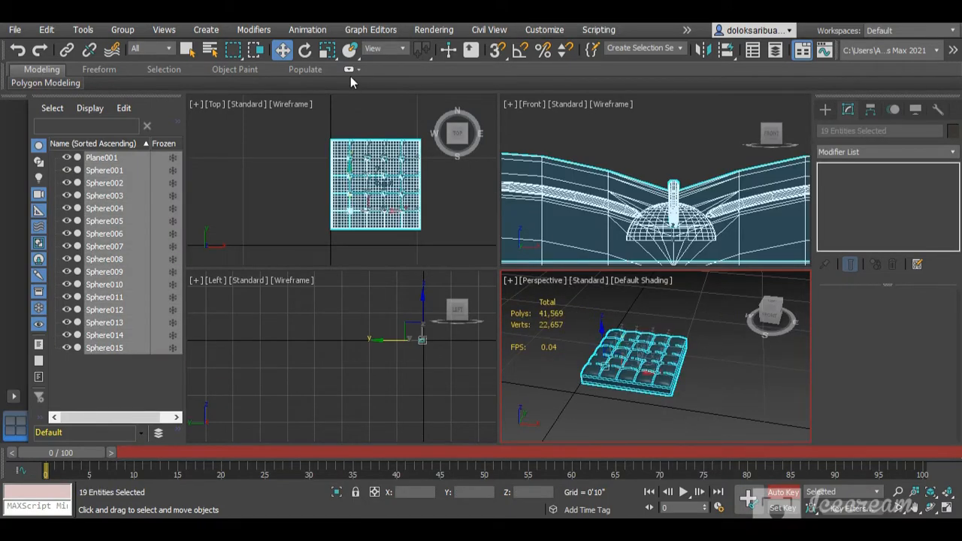
click(126, 31)
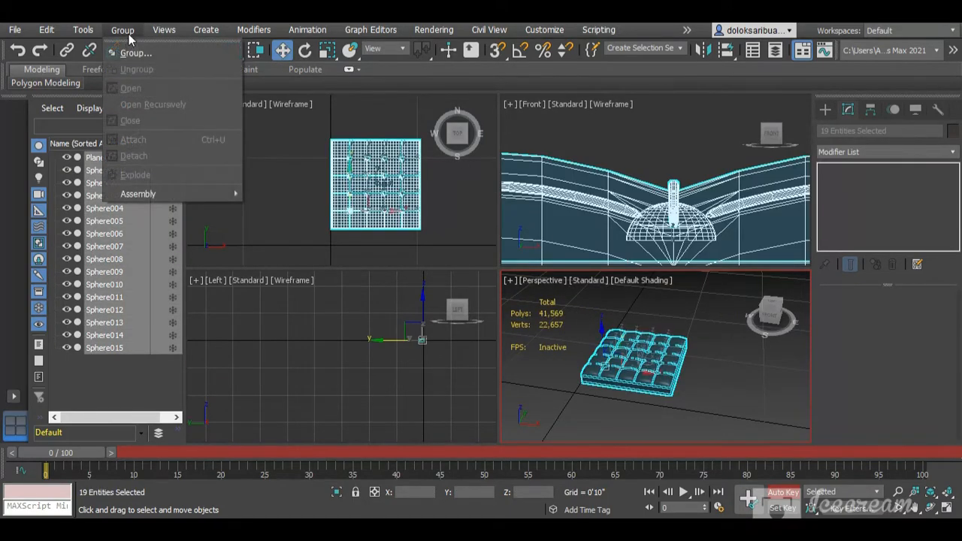
click(137, 53)
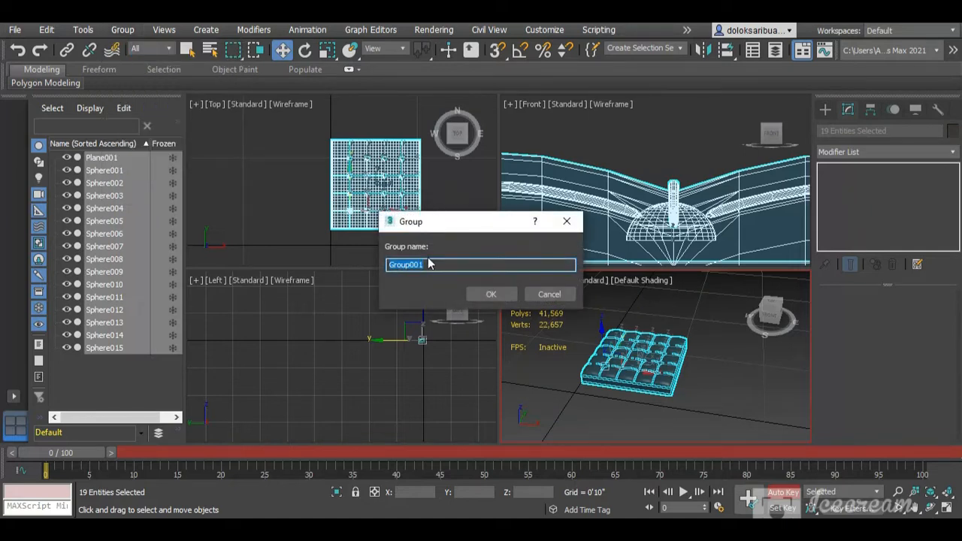
click(492, 296)
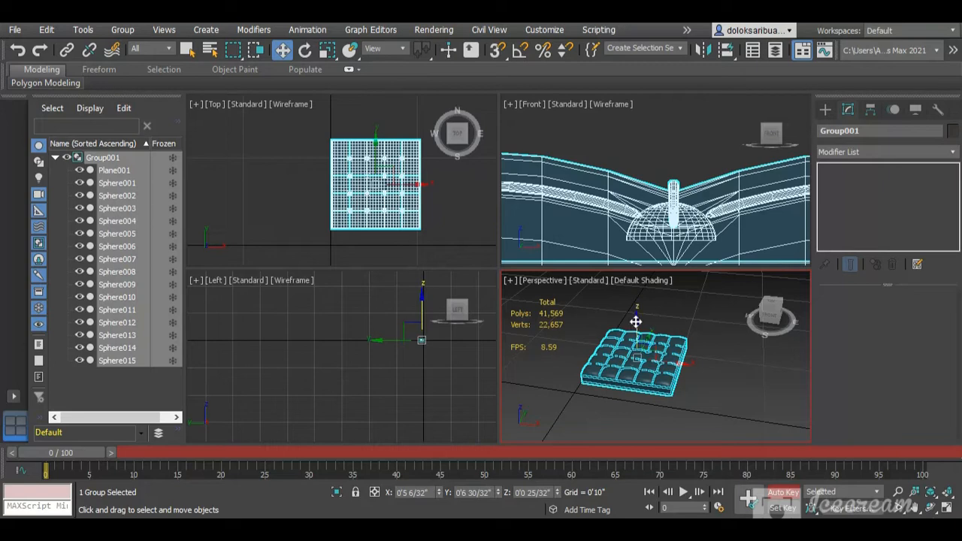
Step: Try moving the grouped cushion down along Z to about -0'0 14/32" in the perspective view
click(673, 377)
click(673, 377)
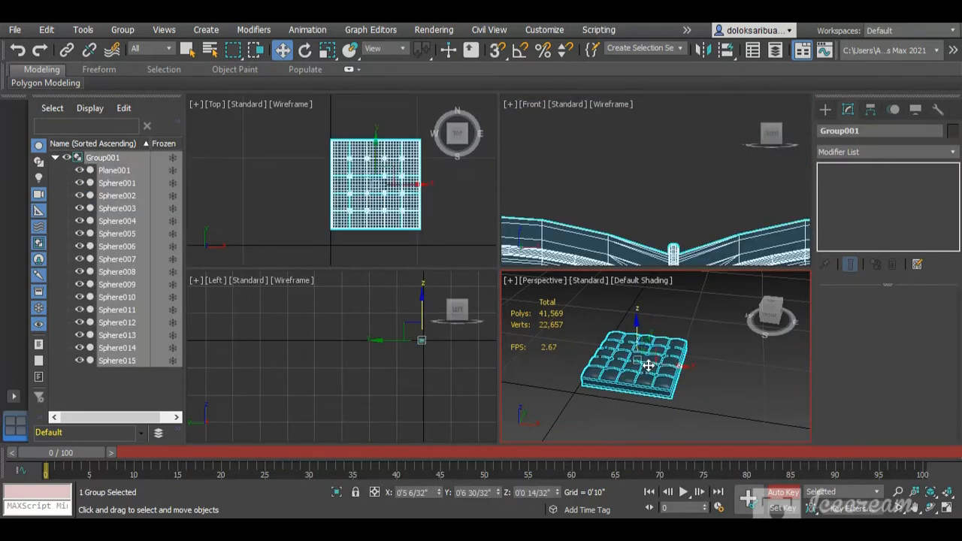
drag(635, 323, 645, 333)
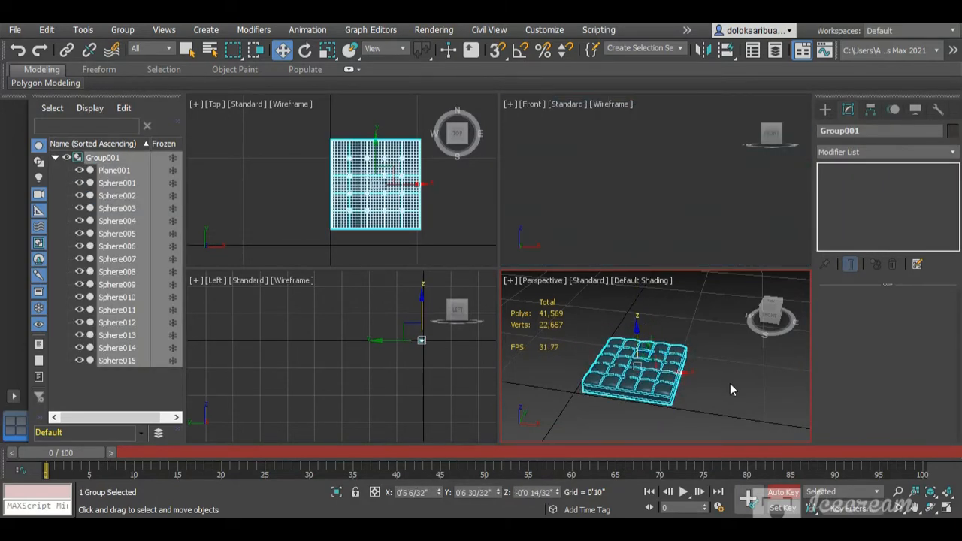
click(729, 383)
scroll(649, 379, down, 6)
Step: Raise the grouped cushion above the ground to a height of about 0'5 17/32" in the front view
click(650, 196)
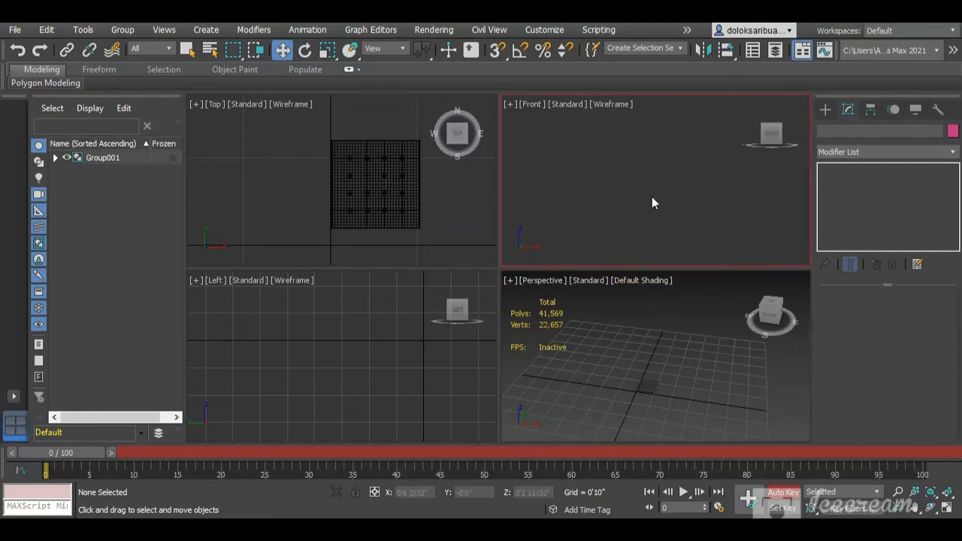
scroll(655, 204, up, 5)
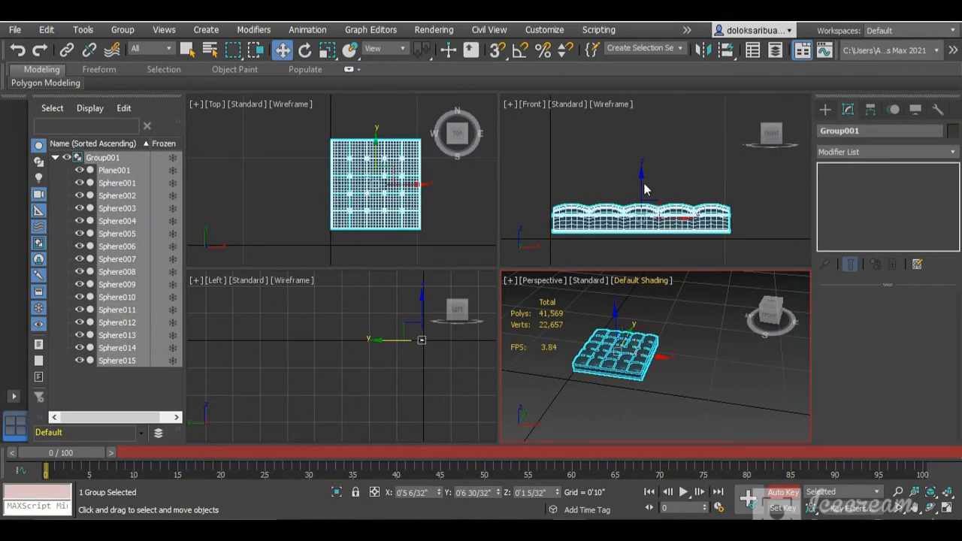
drag(638, 181, 639, 103)
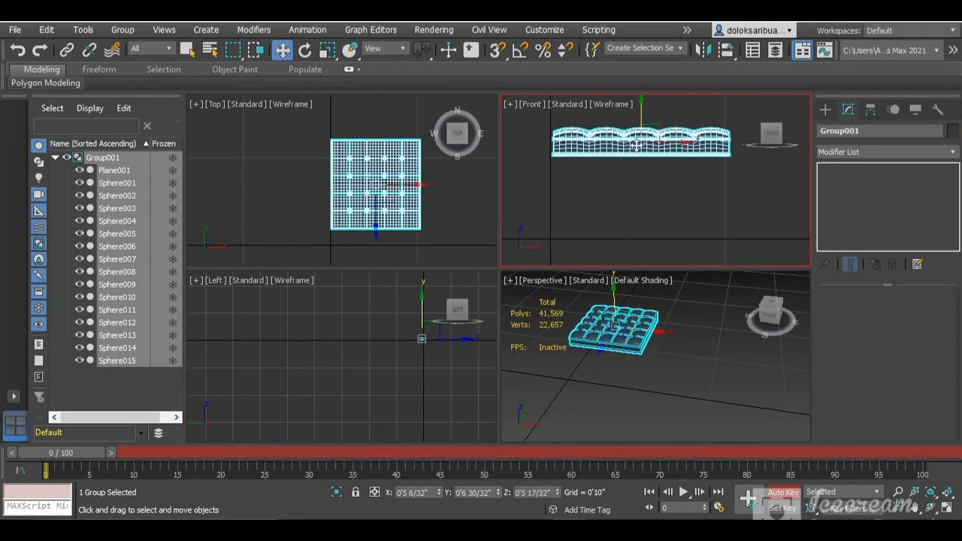
scroll(614, 242, down, 4)
scroll(625, 178, up, 2)
scroll(621, 178, down, 2)
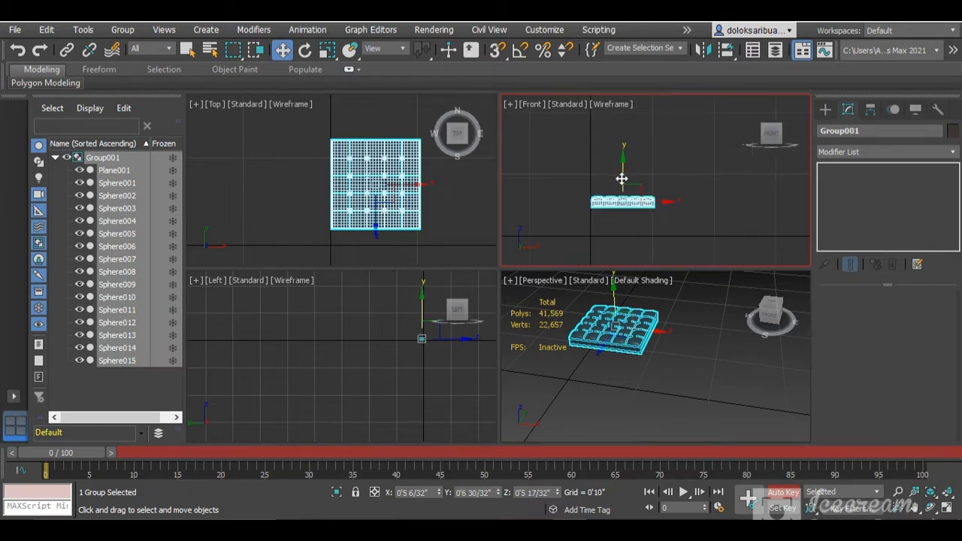
scroll(620, 231, up, 2)
Step: Try raising the cushion group to 0'6 29/32" and rotating it 2 degrees about X, and undo both changes
drag(625, 143, 624, 131)
scroll(592, 169, up, 2)
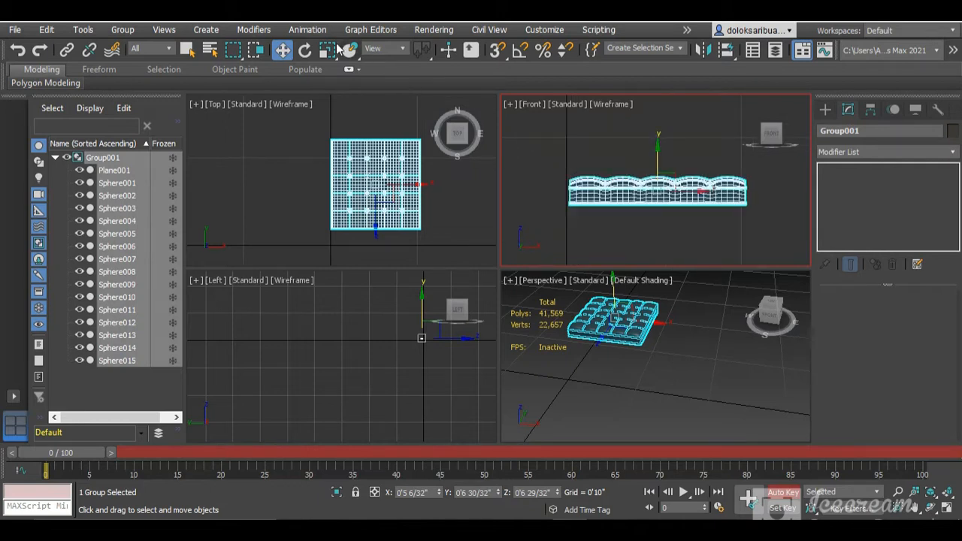
click(305, 50)
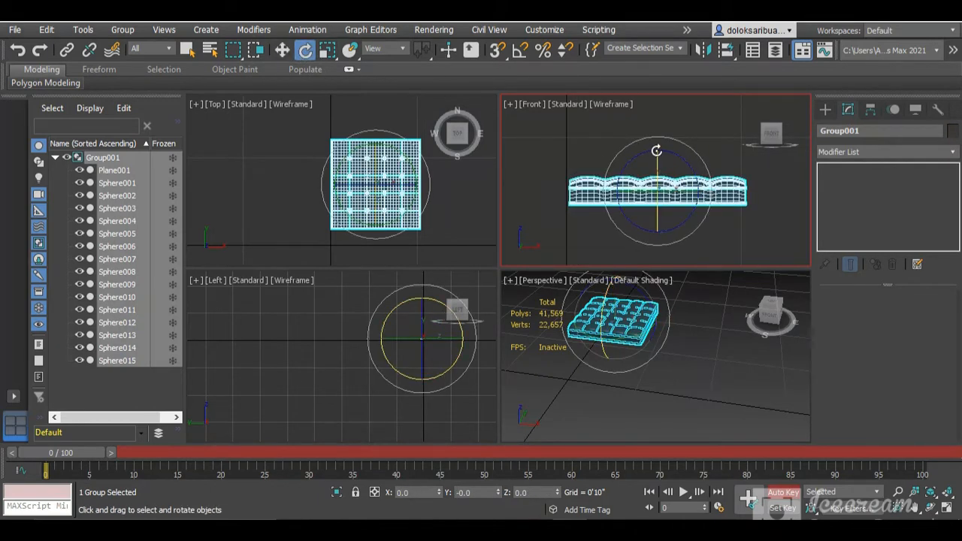
drag(656, 150, 646, 152)
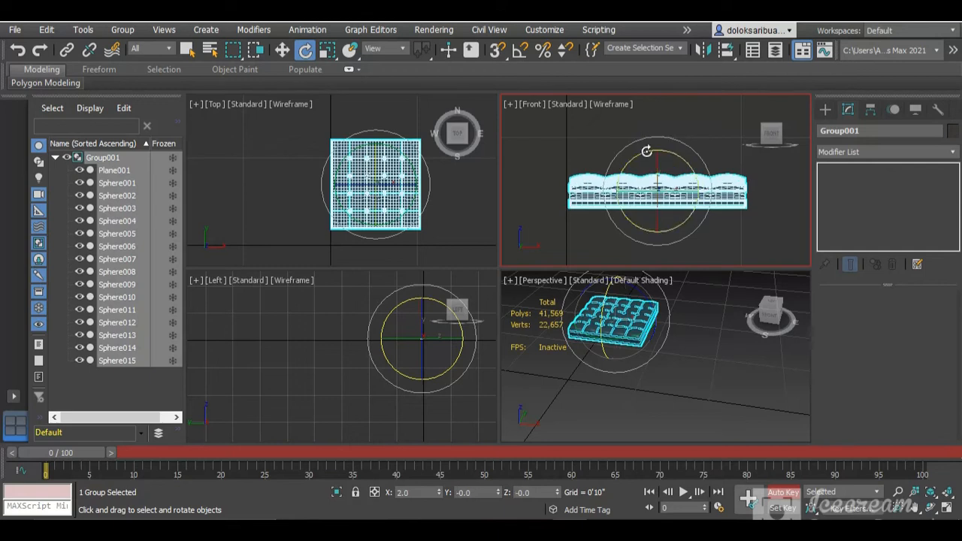
key(ctrl+z)
key(ctrl+z)
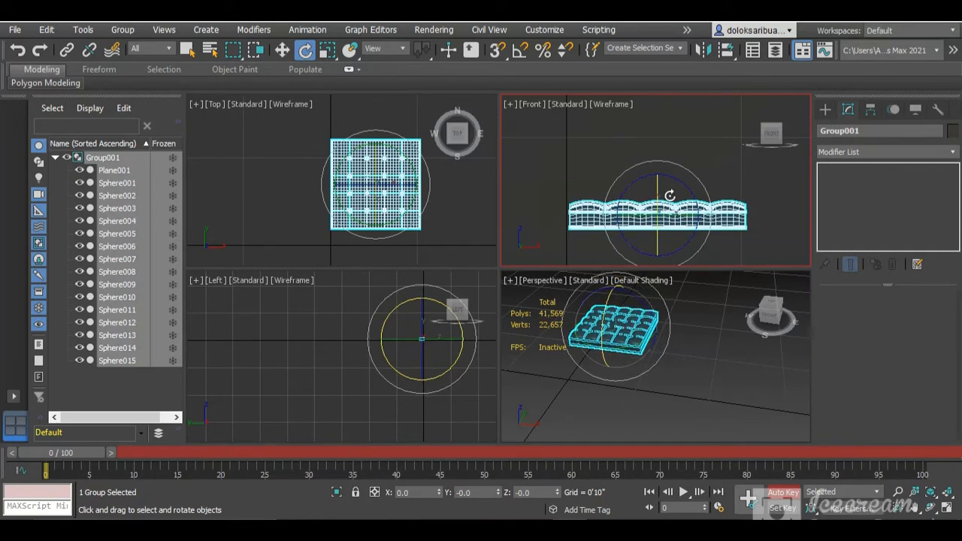
Step: Try tilting the grouped cushion by about 9 degrees about Y in the front view
scroll(655, 196, down, 3)
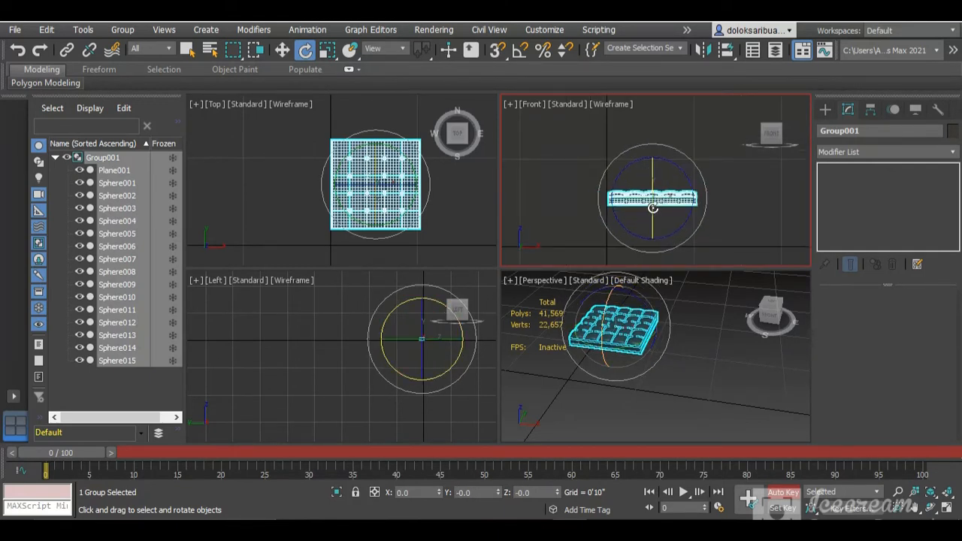
drag(692, 216, 664, 202)
scroll(663, 203, up, 4)
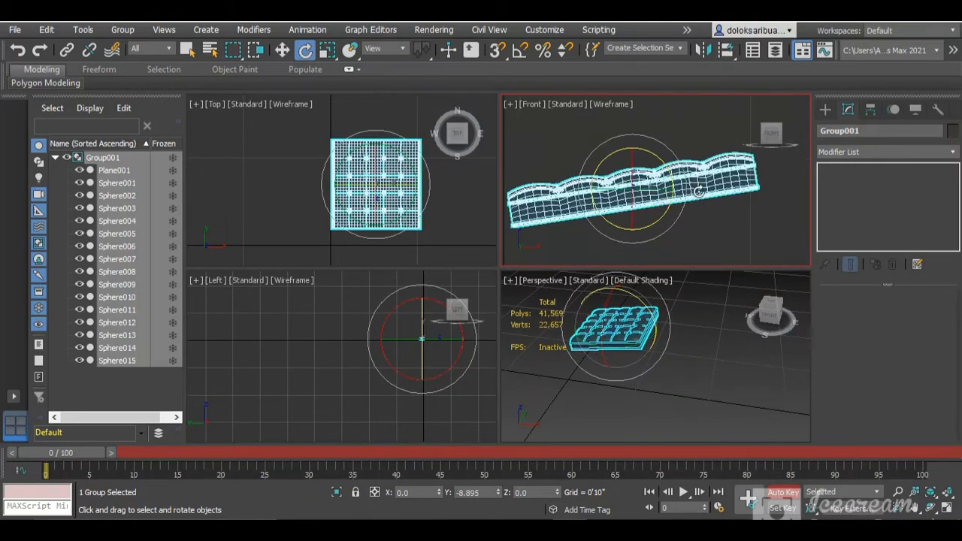
scroll(699, 192, down, 3)
scroll(669, 321, down, 2)
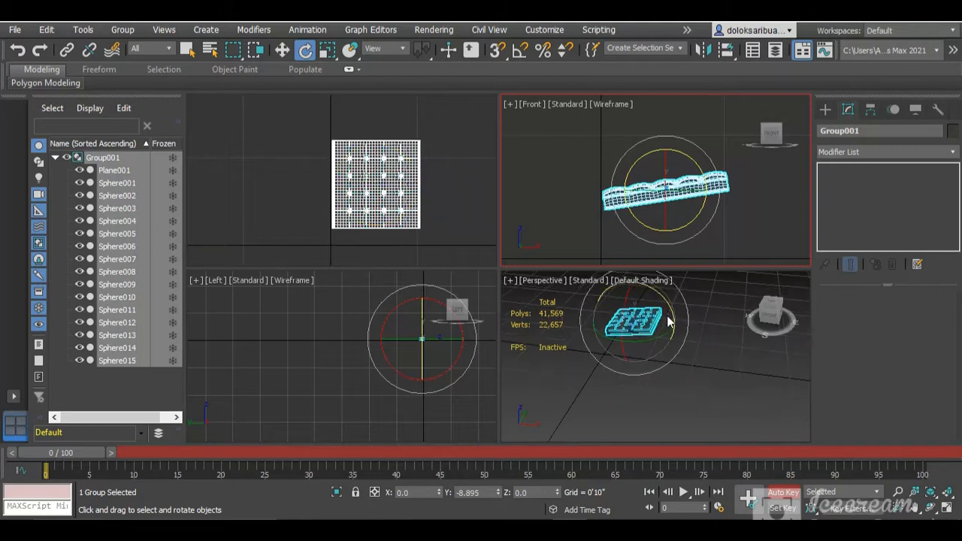
scroll(668, 179, up, 4)
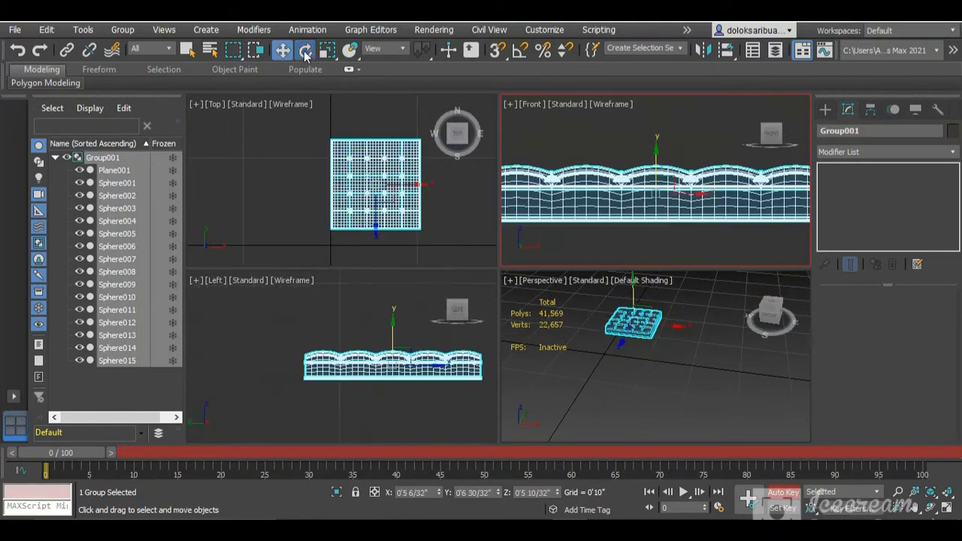
Step: Tilt the grouped cushion about 8 degrees in the front view as a seat, and cancel the unwanted rotated clone
click(305, 51)
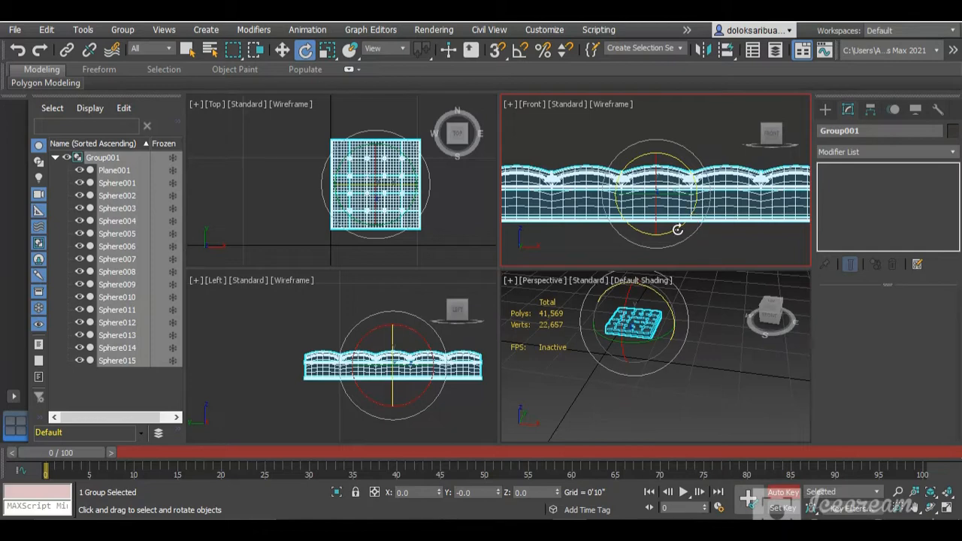
mouse_move(677, 229)
mouse_down()
mouse_move(710, 212)
mouse_move(682, 192)
mouse_move(682, 208)
mouse_up()
scroll(695, 203, down, 4)
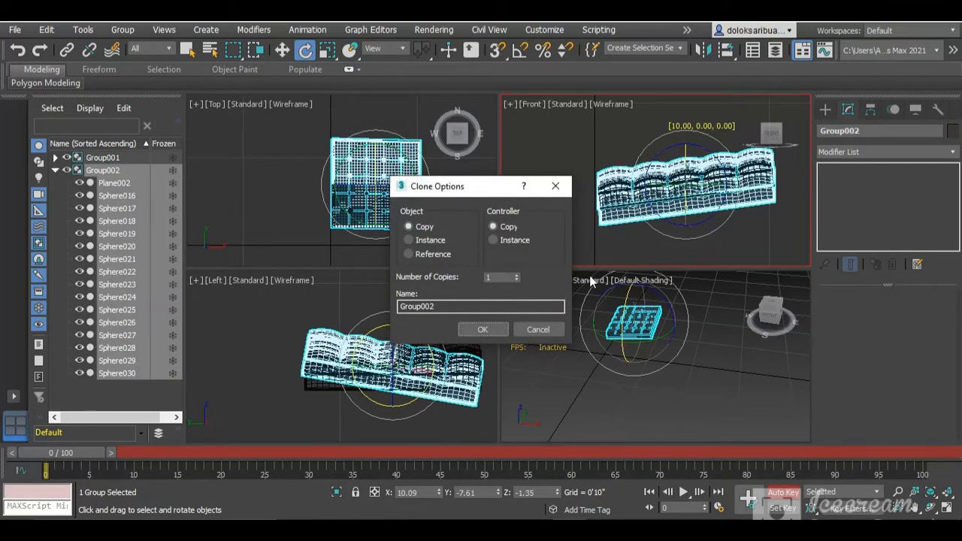
click(538, 329)
Step: Copy the tilted seat cushion and stand the copy at its rear edge as a reclined backrest, checking the joint in perspective
mouse_move(709, 211)
shift+mouse_down()
mouse_move(628, 223)
mouse_move(593, 206)
mouse_move(602, 164)
mouse_move(578, 187)
mouse_move(581, 150)
mouse_move(569, 217)
shift+mouse_up()
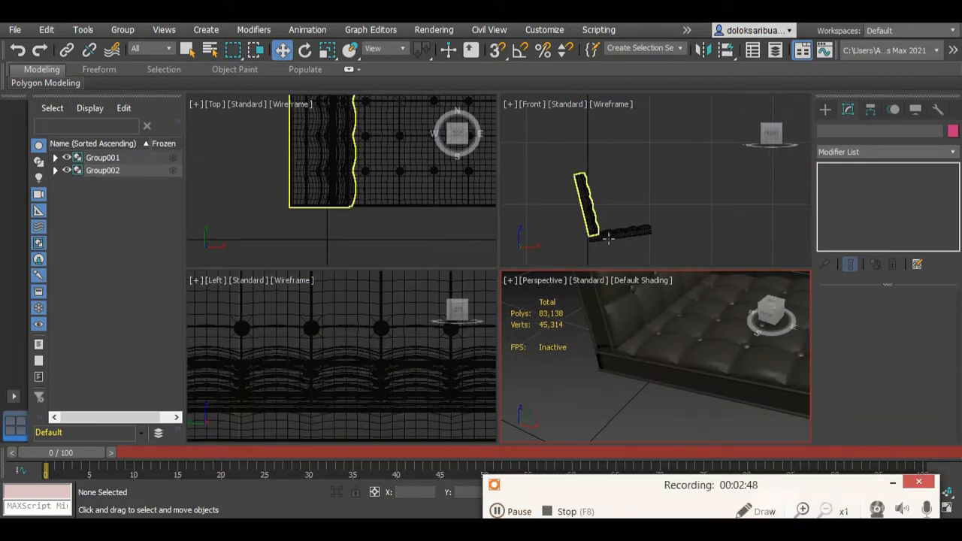
scroll(591, 212, down, 3)
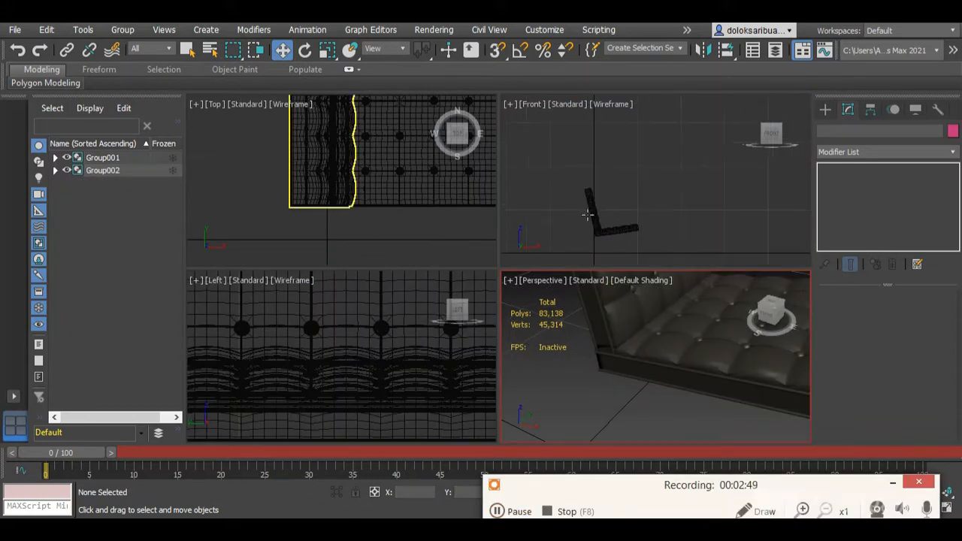
drag(775, 318, 788, 306)
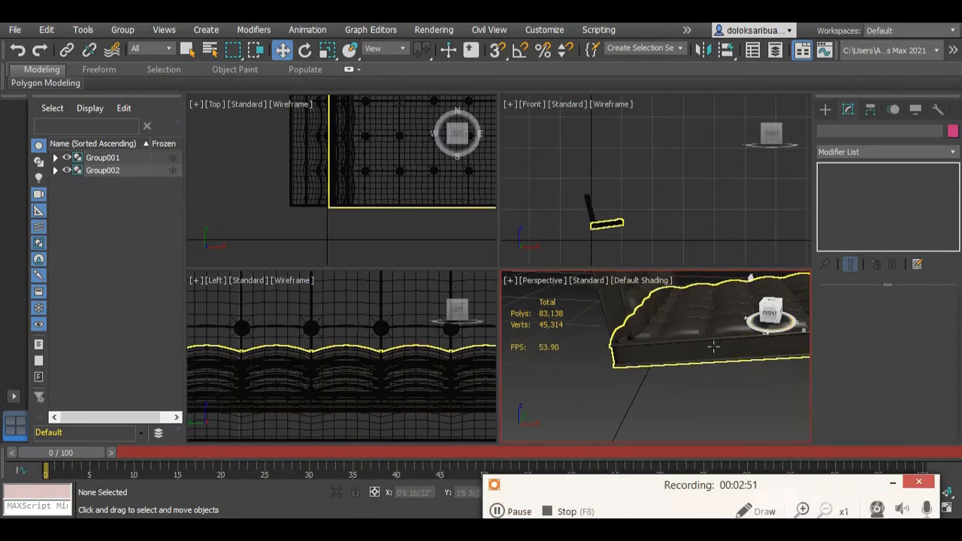
scroll(712, 345, down, 3)
scroll(605, 215, up, 4)
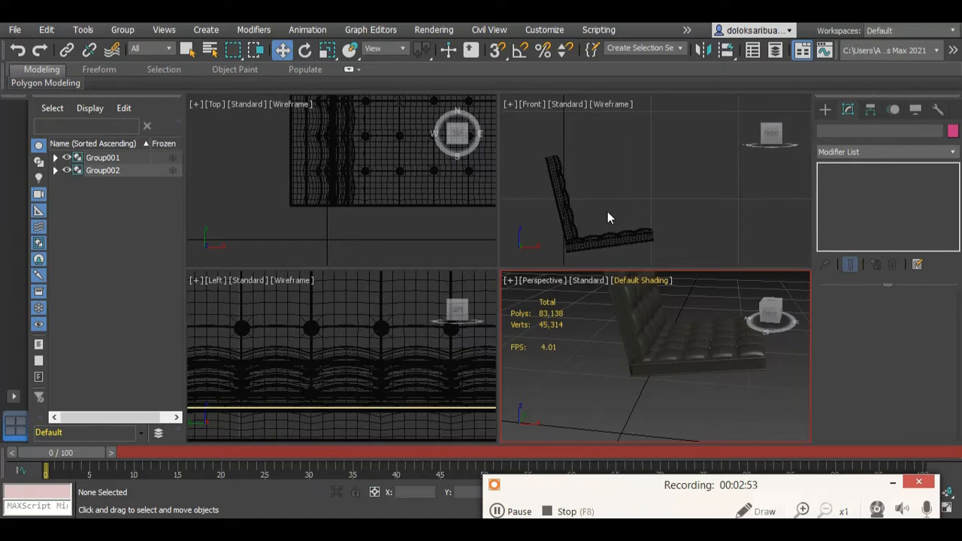
Step: Draw an arc in the front view from the backrest's upper rear edge, curving behind the seat joint and ending below the seat
scroll(711, 180, down, 2)
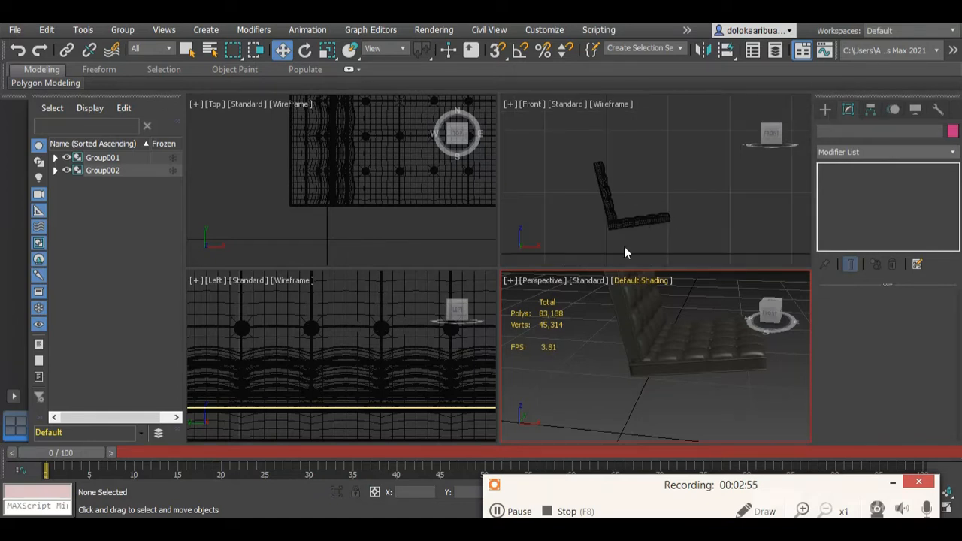
scroll(624, 246, up, 2)
click(824, 109)
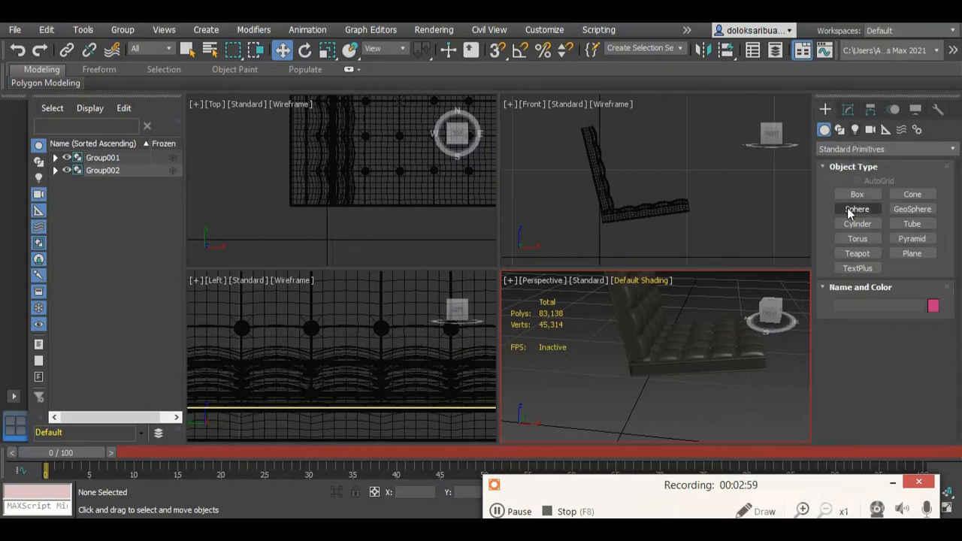
click(842, 133)
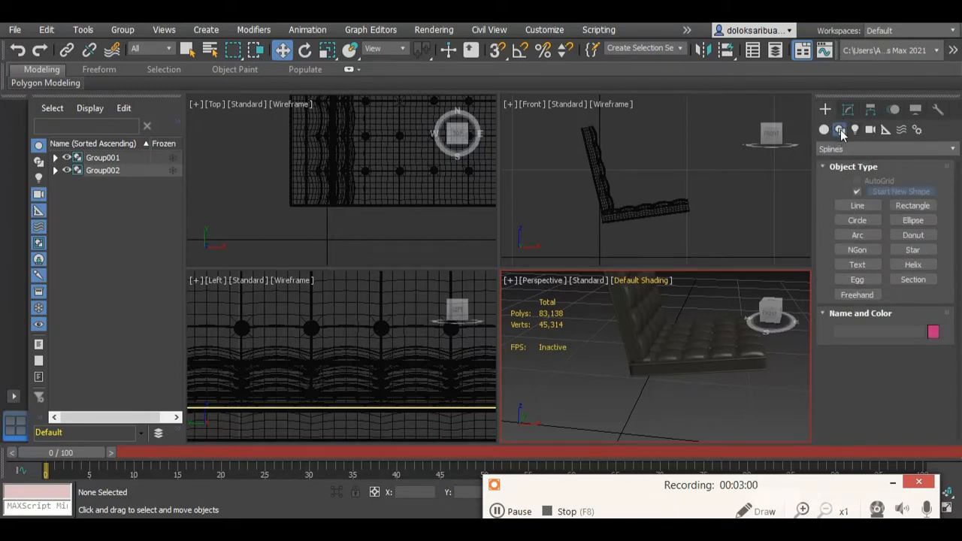
click(868, 239)
scroll(586, 129, up, 4)
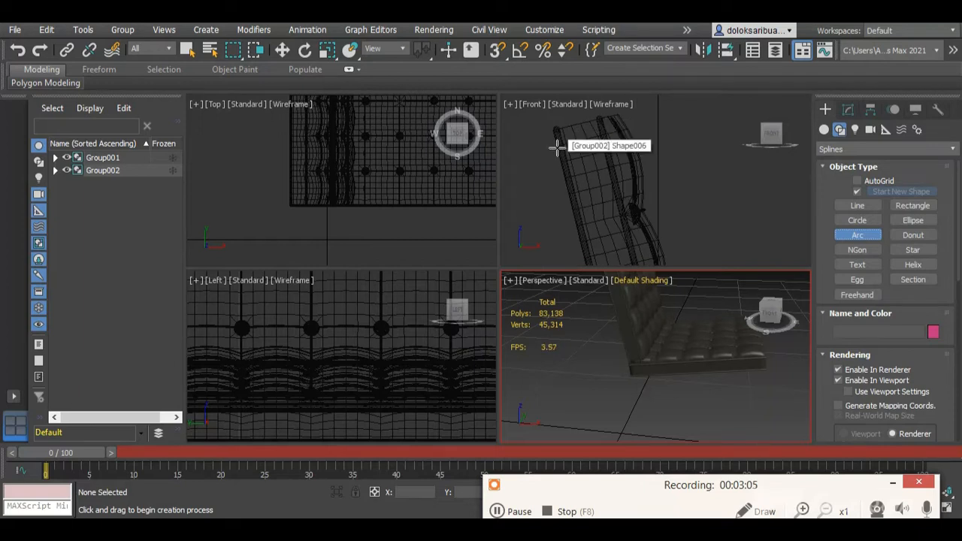
click(556, 148)
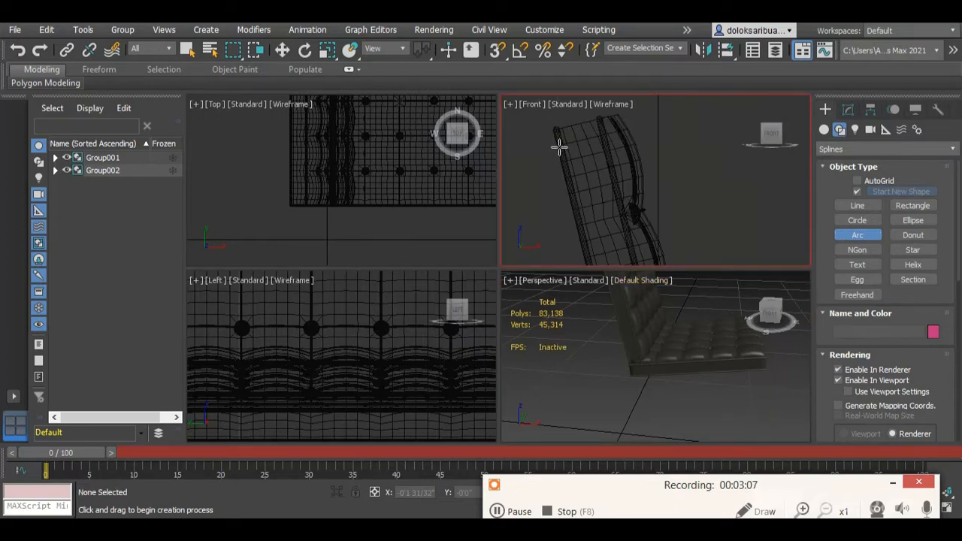
drag(558, 148, 677, 226)
scroll(603, 172, down, 5)
scroll(654, 197, down, 3)
scroll(658, 257, up, 5)
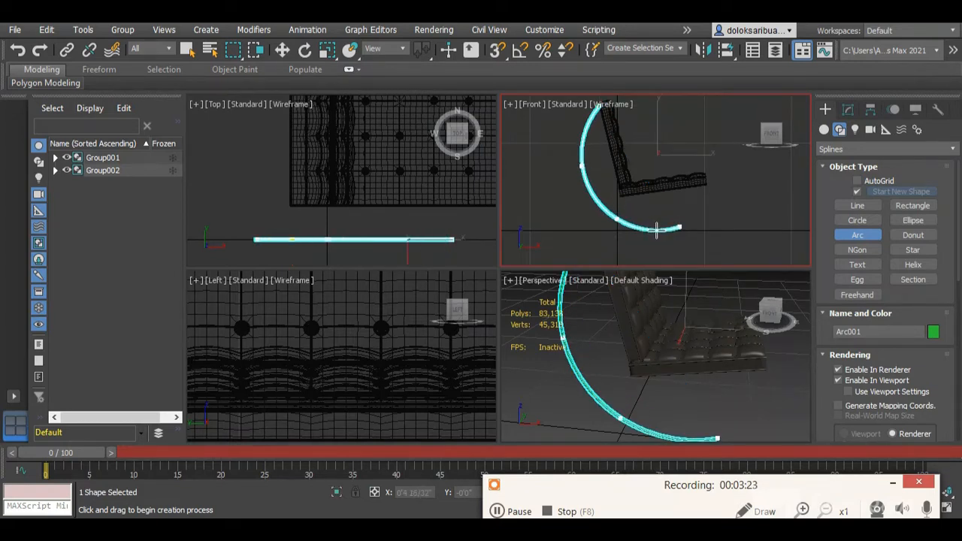
scroll(653, 225, down, 3)
click(643, 217)
scroll(638, 216, up, 3)
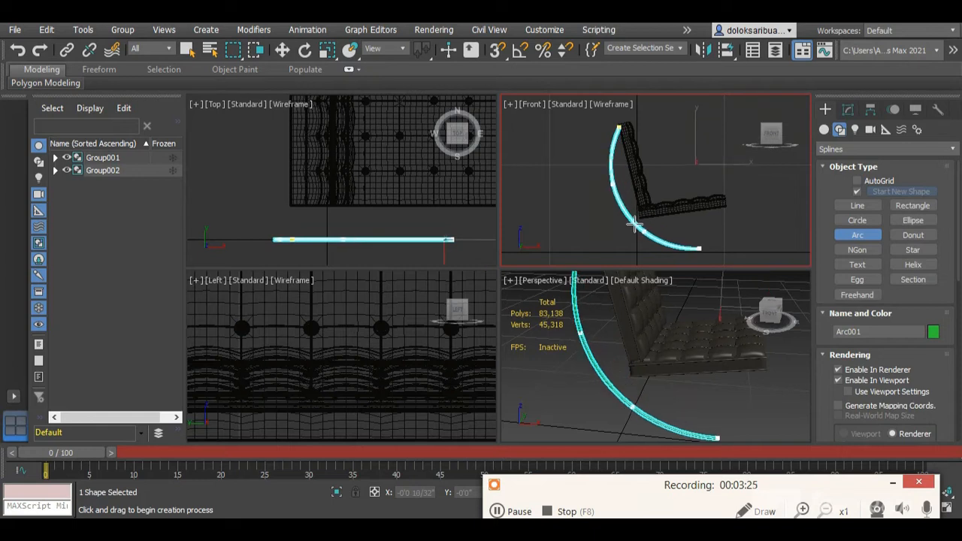
scroll(623, 213, up, 2)
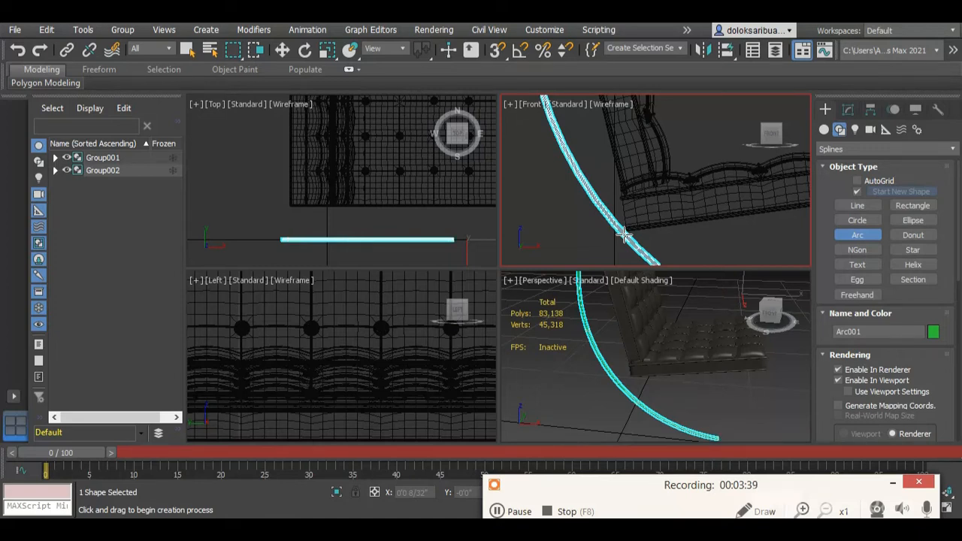
Step: Turn off renderer and viewport rendering for the arc, and check its fit against the cushions in the front view
click(837, 380)
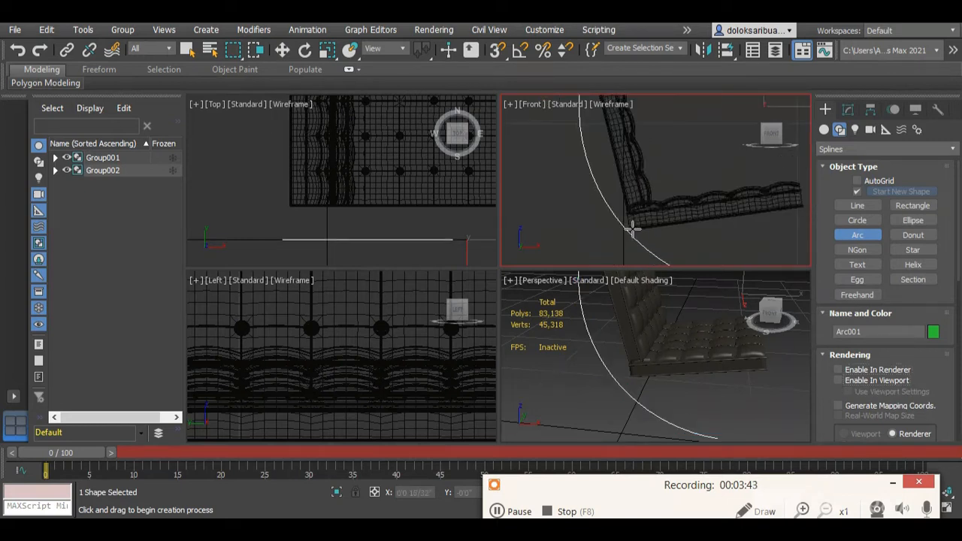
scroll(677, 199, down, 3)
scroll(661, 166, up, 4)
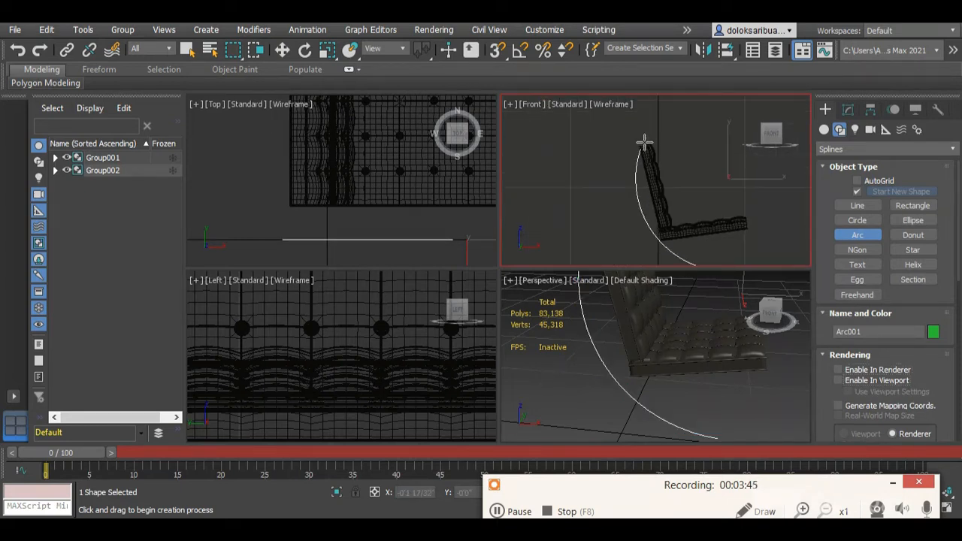
scroll(684, 218, up, 5)
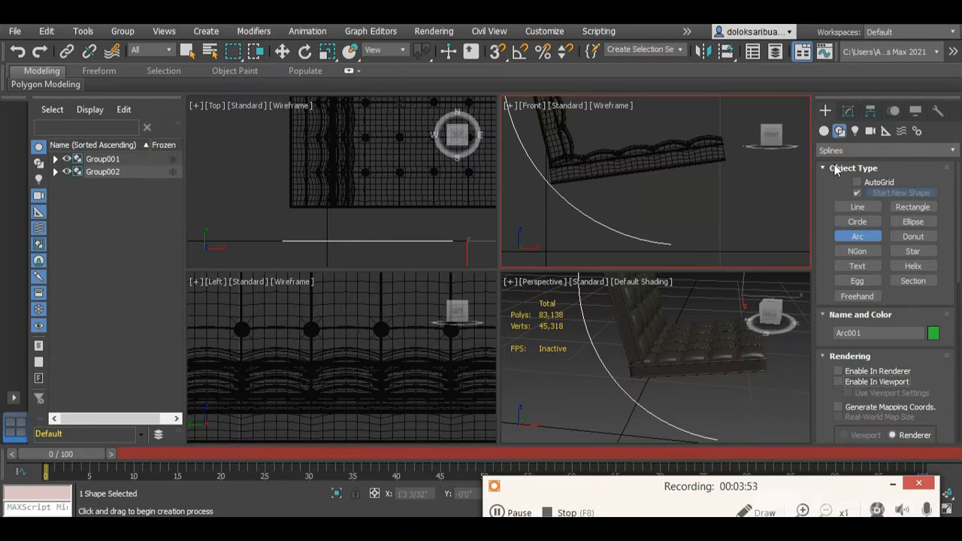
Step: Draw a short horizontal line in the front view, snapped to the arc's lower end and extending forward beneath the seat
click(857, 206)
key(s)
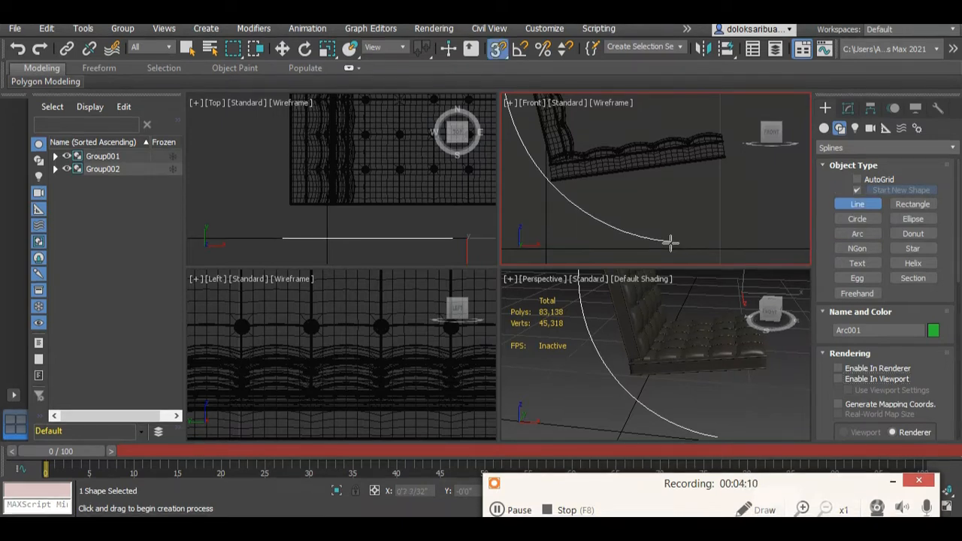
scroll(674, 211, up, 3)
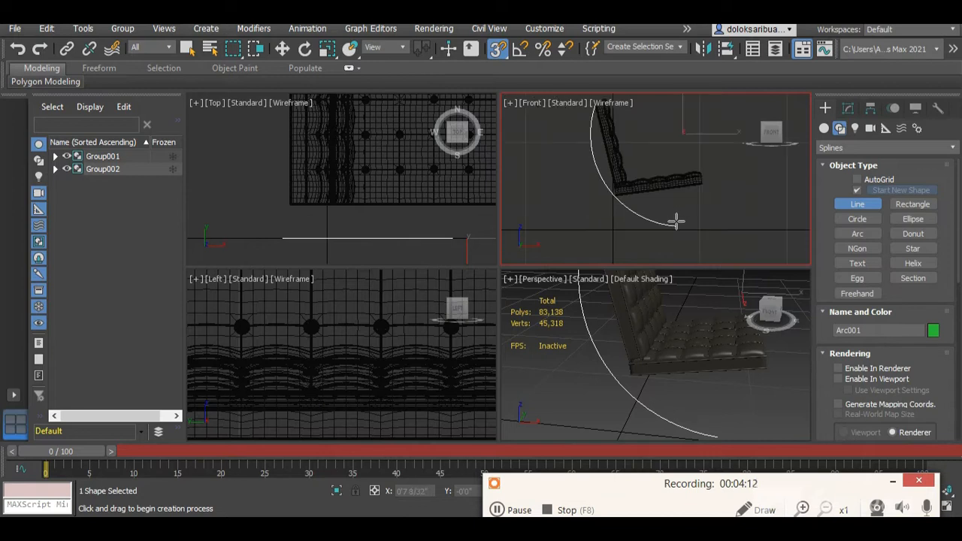
click(673, 234)
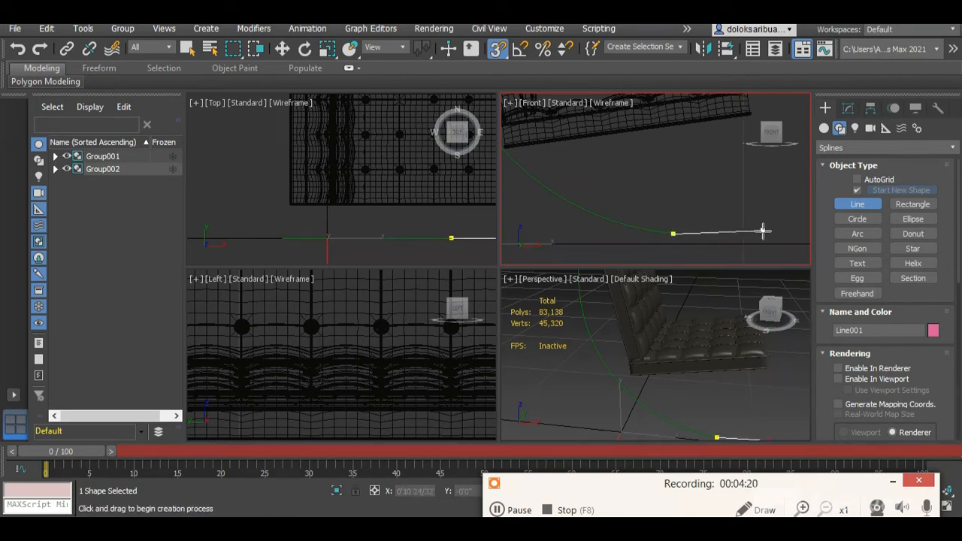
scroll(747, 234, up, 3)
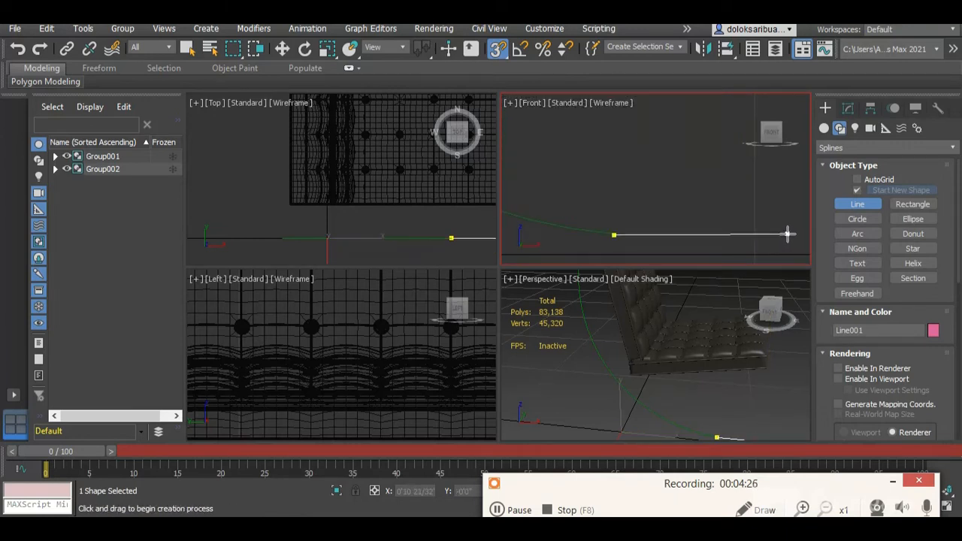
click(789, 234)
right_click(729, 199)
scroll(660, 215, down, 6)
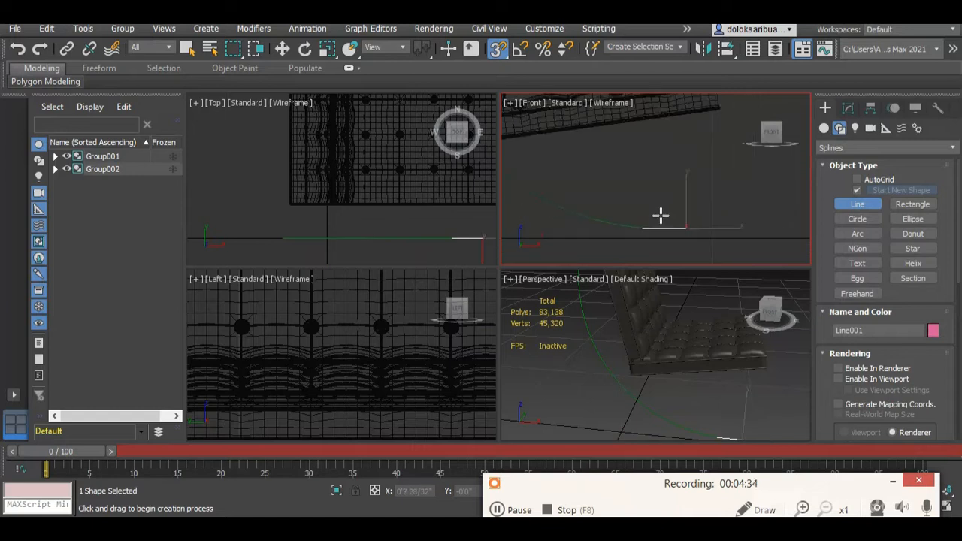
scroll(664, 205, up, 3)
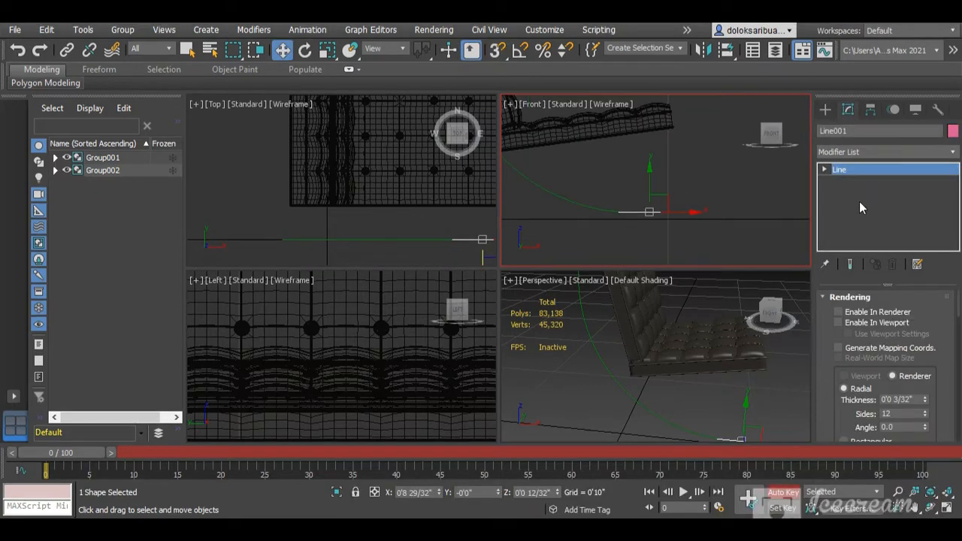
Step: Attach the arc to the horizontal line as one spline and check its vertices around the junction
scroll(870, 328, down, 3)
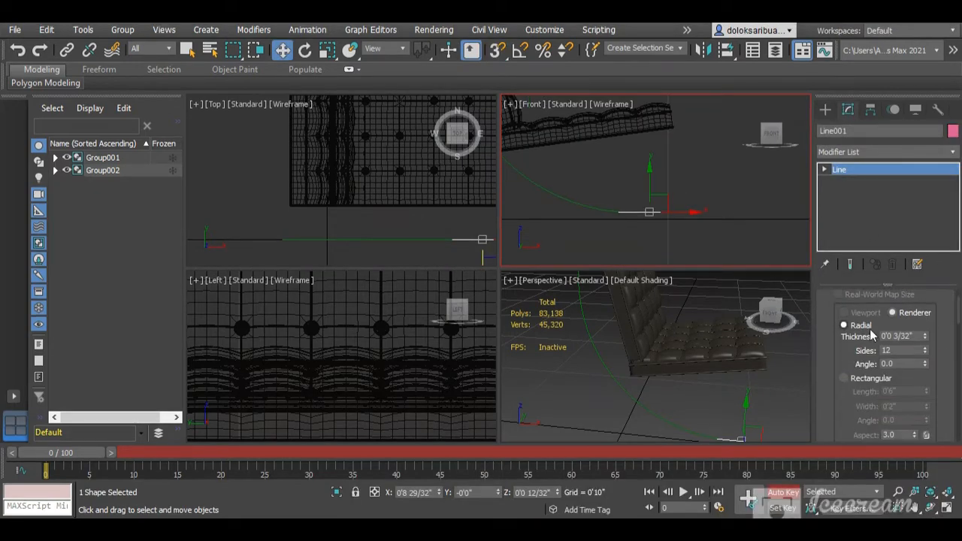
scroll(868, 331, down, 6)
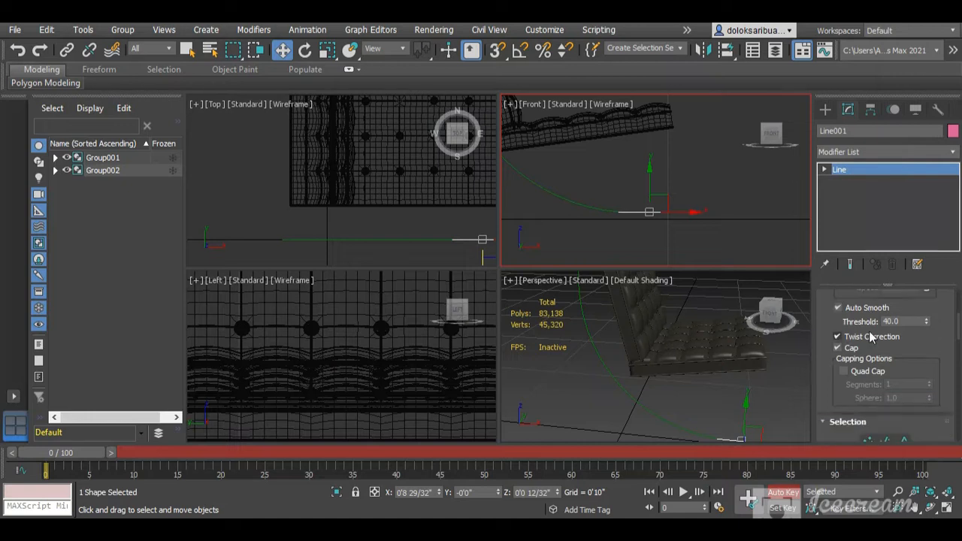
scroll(870, 330, down, 5)
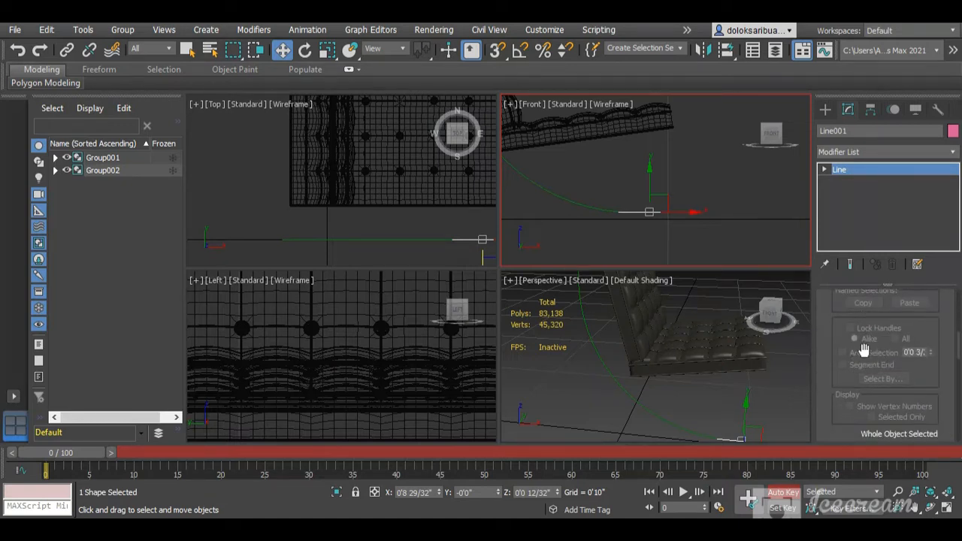
scroll(870, 348, up, 1)
scroll(871, 361, down, 5)
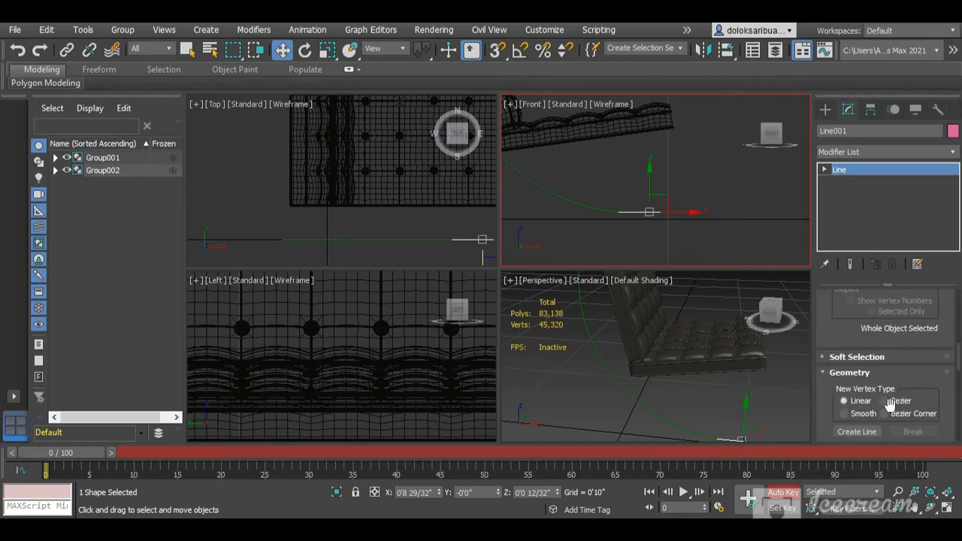
scroll(890, 404, down, 2)
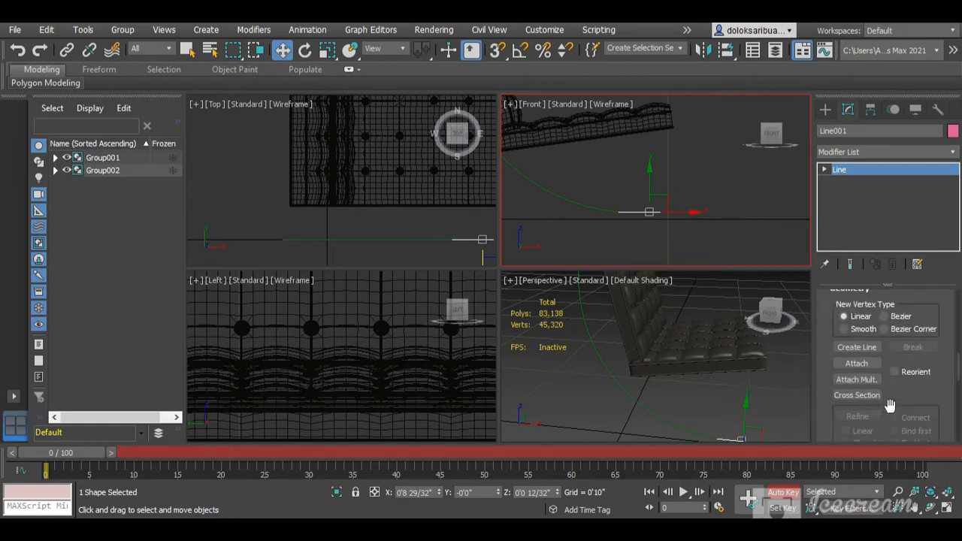
click(858, 363)
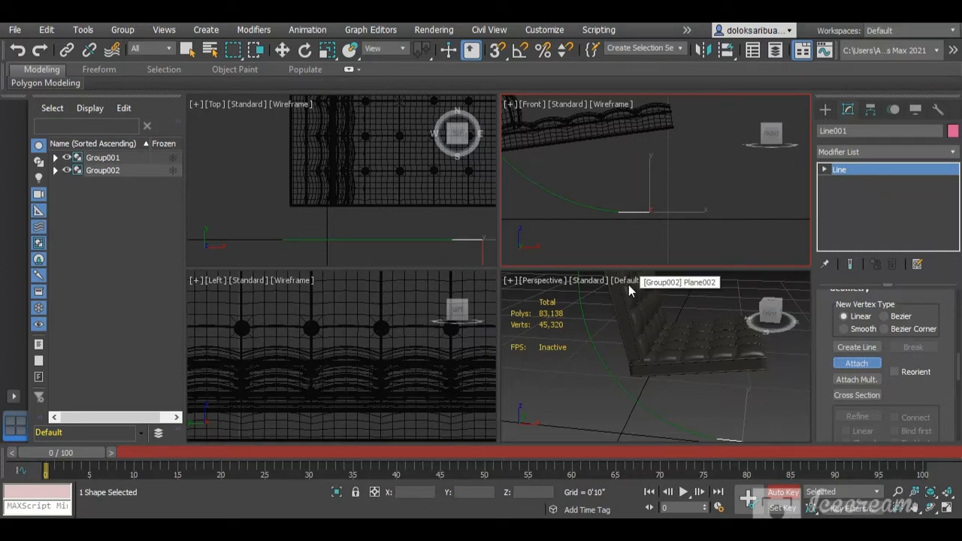
scroll(607, 217, up, 2)
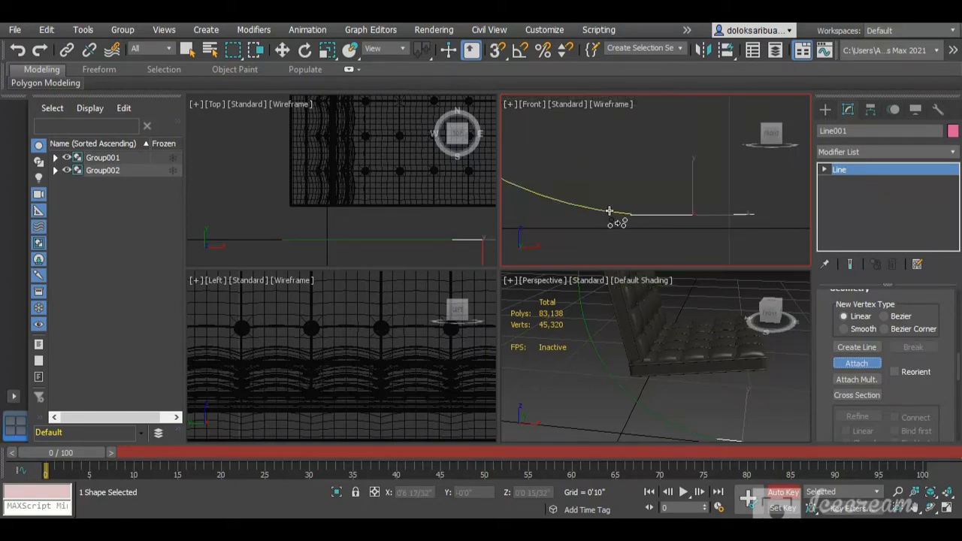
click(610, 213)
scroll(660, 222, down, 3)
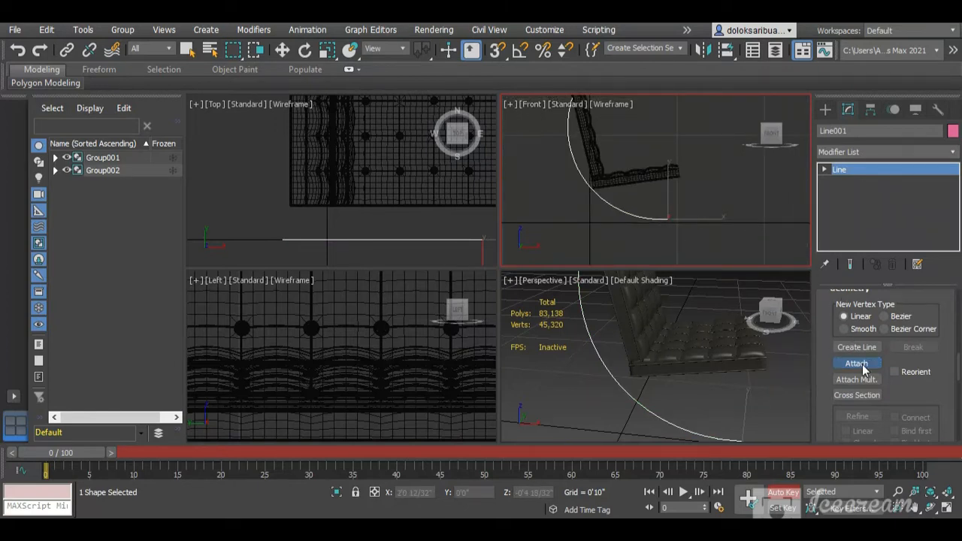
key(1)
key(w)
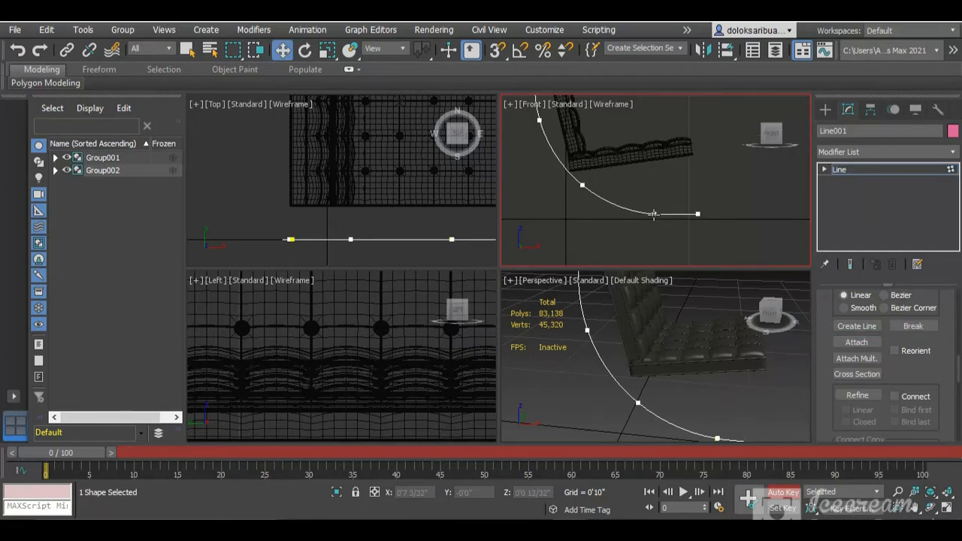
scroll(867, 349, up, 4)
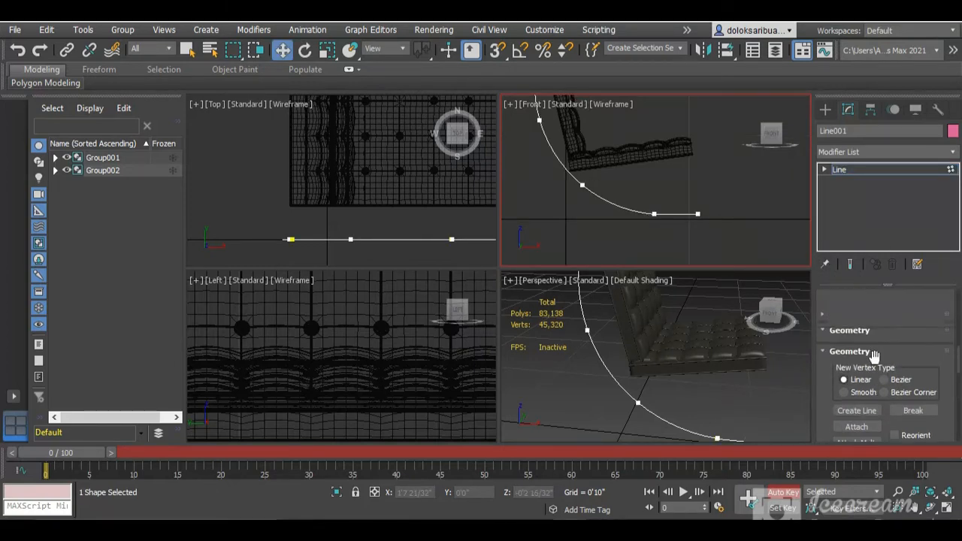
scroll(874, 357, up, 3)
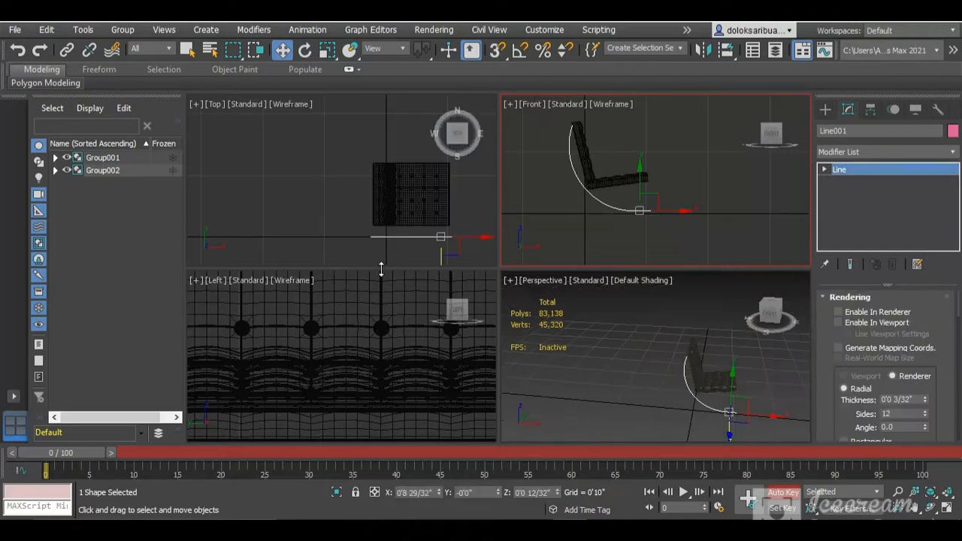
Step: Move the side frame spline inward in the left view to Y 0'3 14/32", under the near side of the cushions
scroll(410, 294, down, 5)
scroll(408, 308, down, 4)
scroll(422, 328, up, 7)
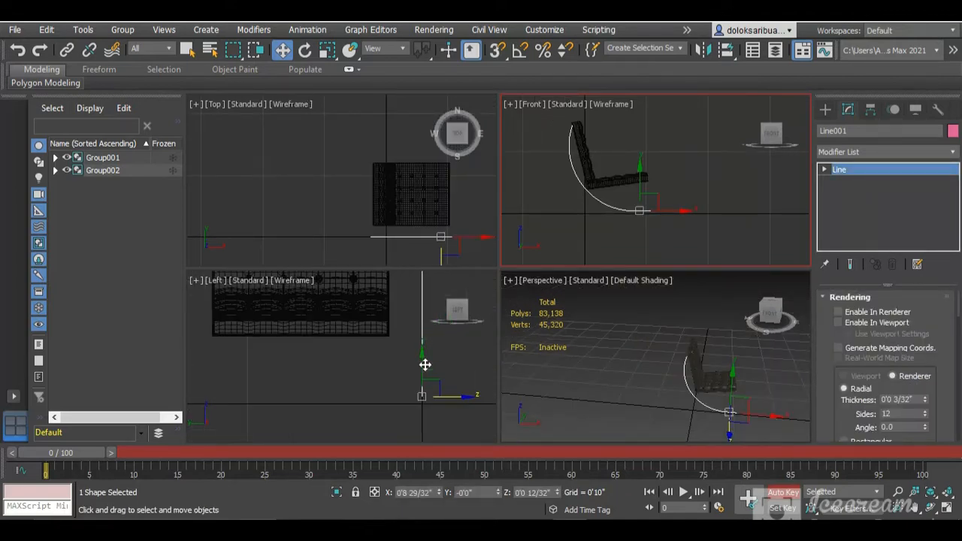
drag(465, 404, 405, 397)
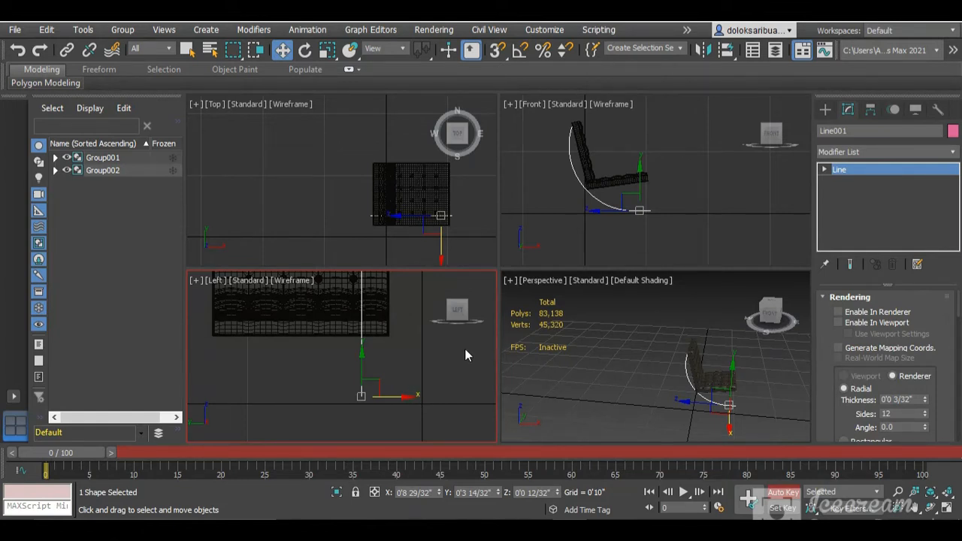
Step: Copy the side frame spline across the chair in the left view, placing the copy just inside the opposite cushion edge
scroll(399, 370, down, 2)
scroll(377, 293, up, 2)
scroll(388, 311, down, 1)
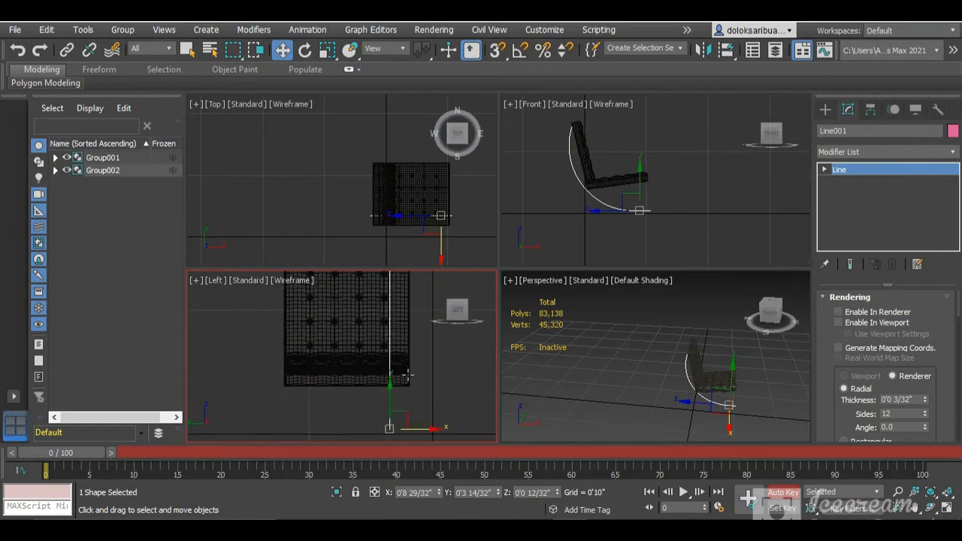
drag(431, 428, 338, 424)
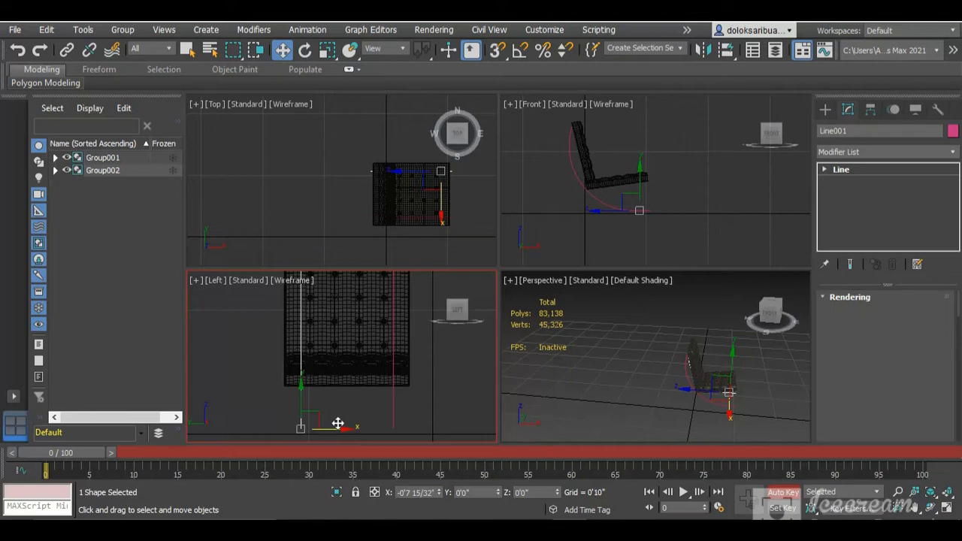
drag(337, 424, 339, 425)
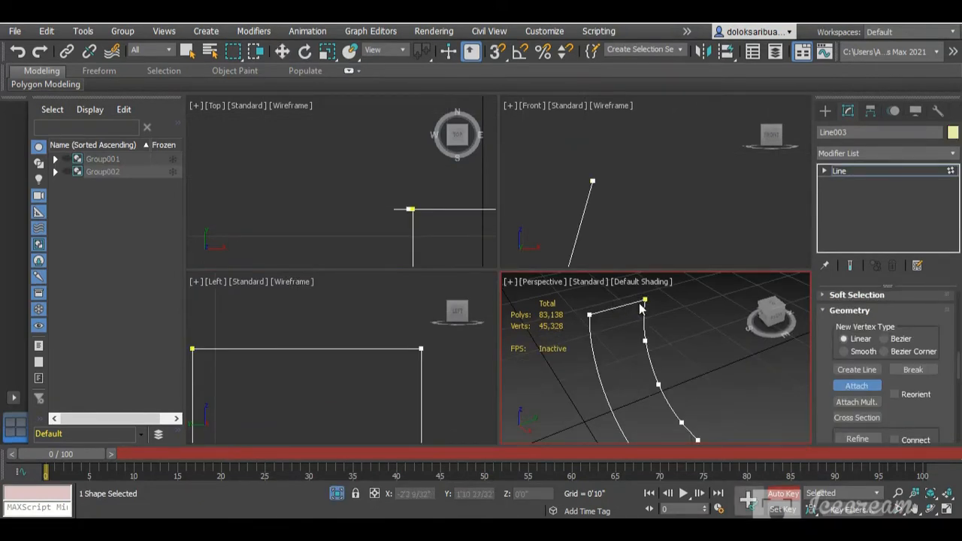
Step: End the Attach operation and examine the vertices where the upper crossbar meets the two side curves of the frame
scroll(645, 303, up, 2)
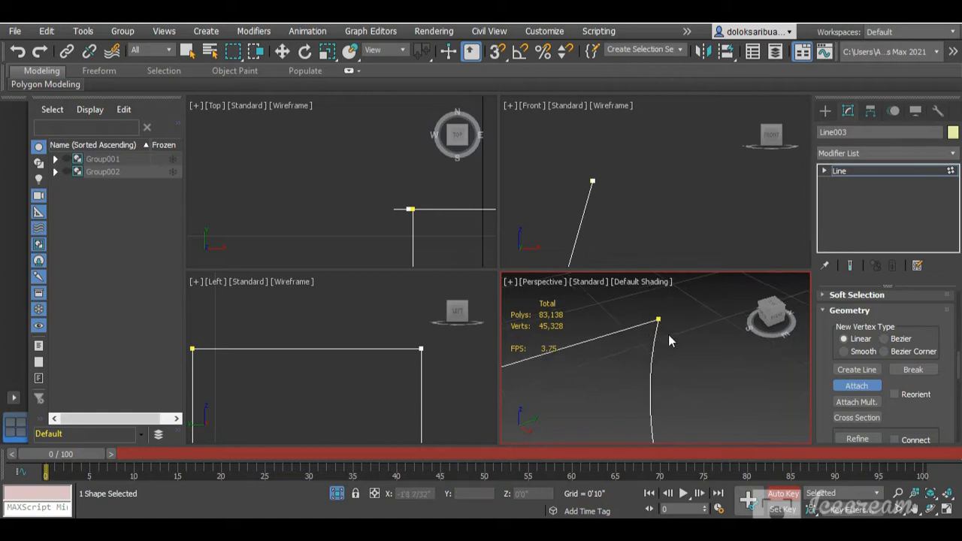
scroll(729, 348, down, 2)
scroll(670, 346, up, 2)
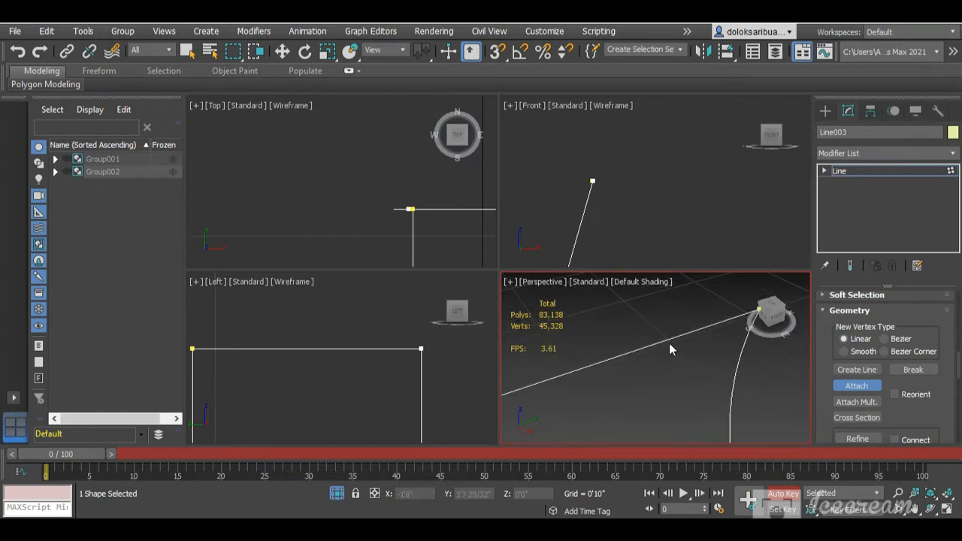
scroll(669, 344, down, 2)
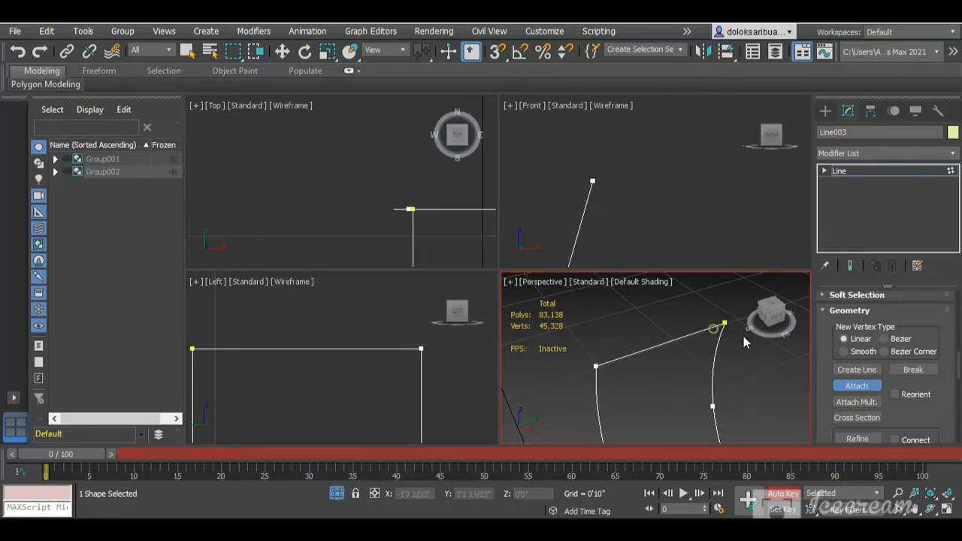
click(856, 386)
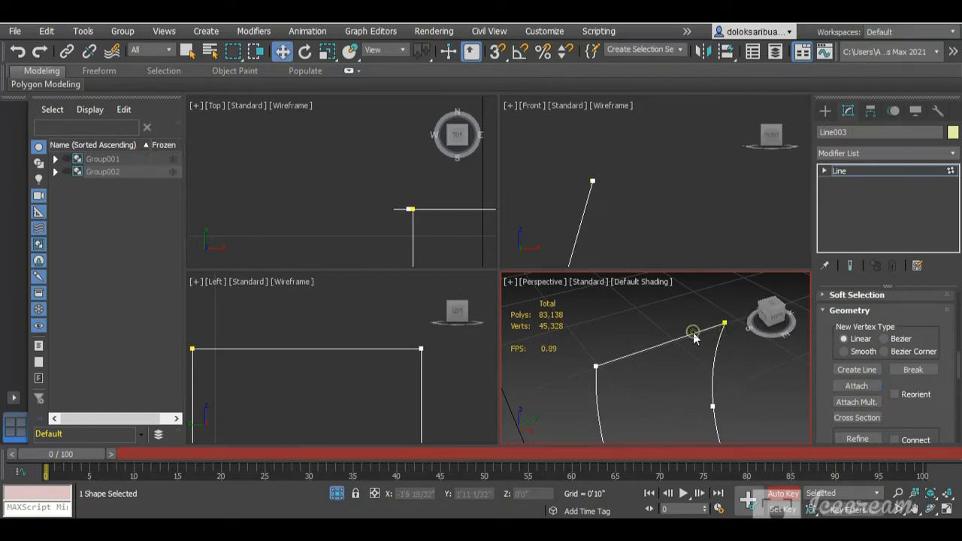
scroll(687, 343, down, 3)
scroll(683, 337, up, 3)
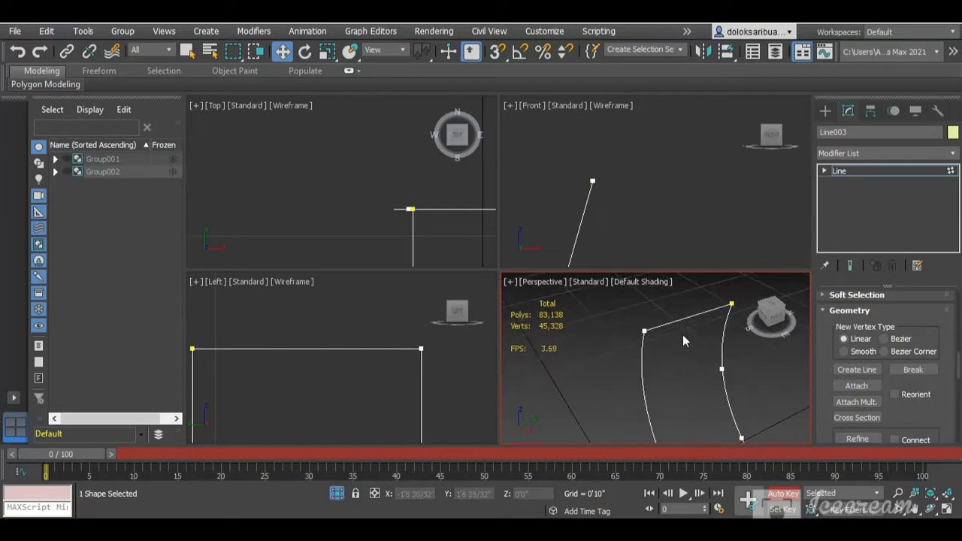
scroll(683, 337, down, 1)
scroll(682, 340, down, 2)
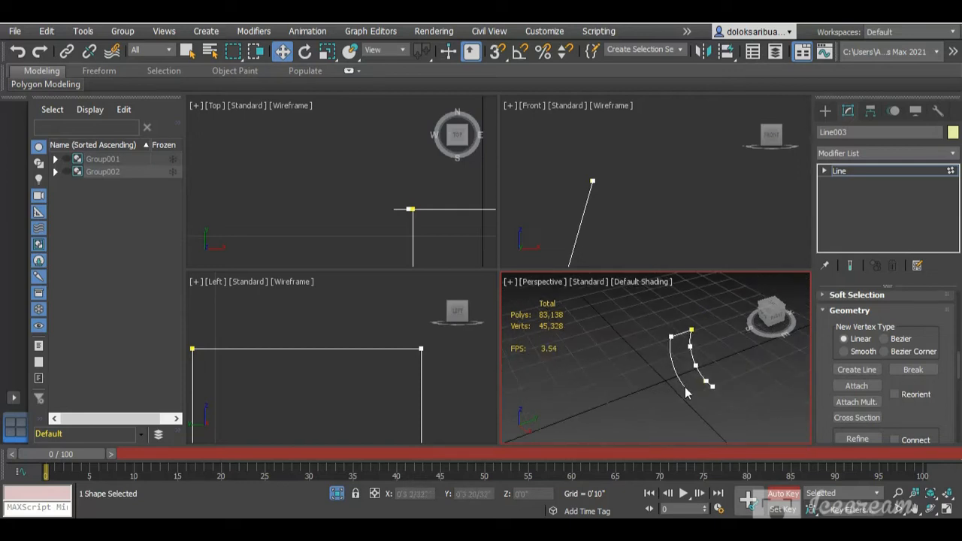
scroll(687, 331, up, 2)
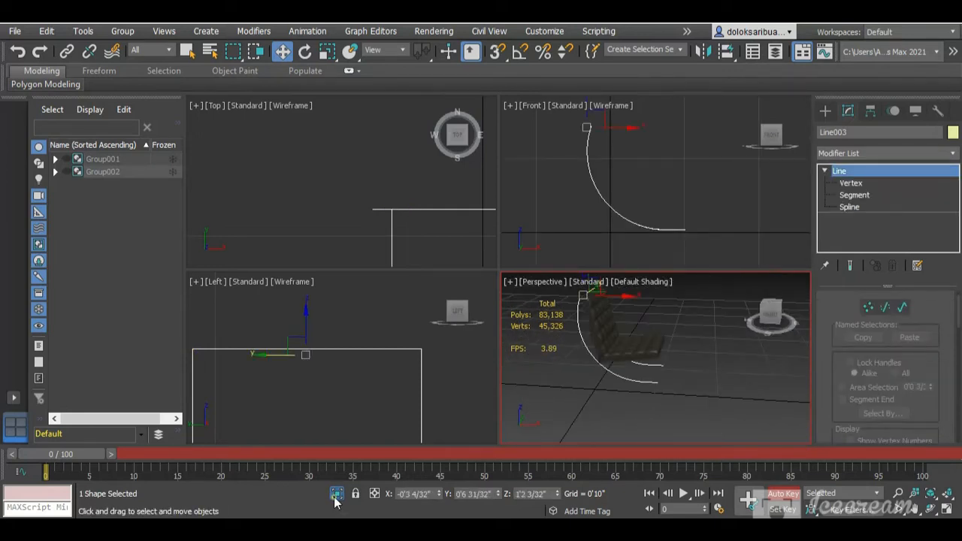
Step: Bring the cushions back out of isolation, deselect the frame spline and turn the perspective view toward the chair's side
scroll(550, 362, up, 3)
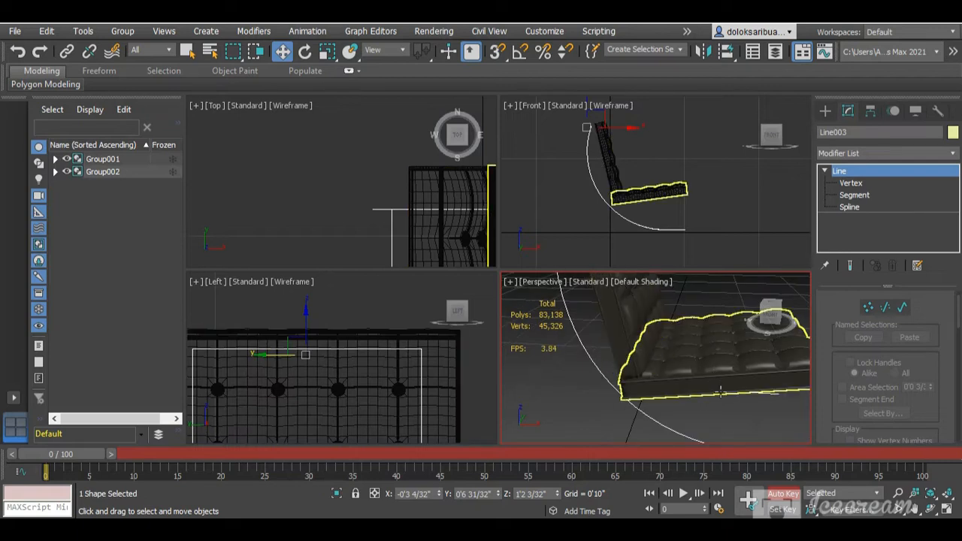
scroll(614, 374, down, 2)
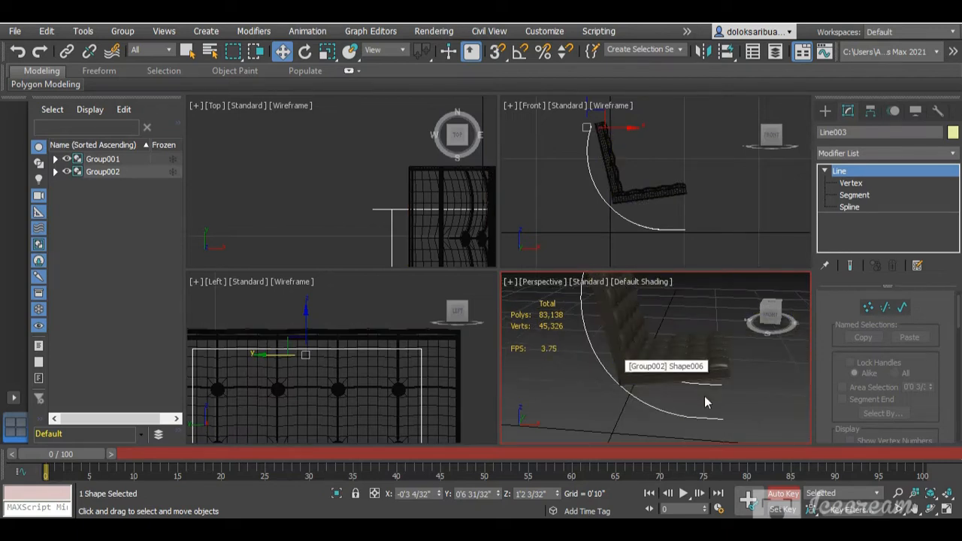
click(757, 403)
alt+middle_drag(673, 398, 613, 392)
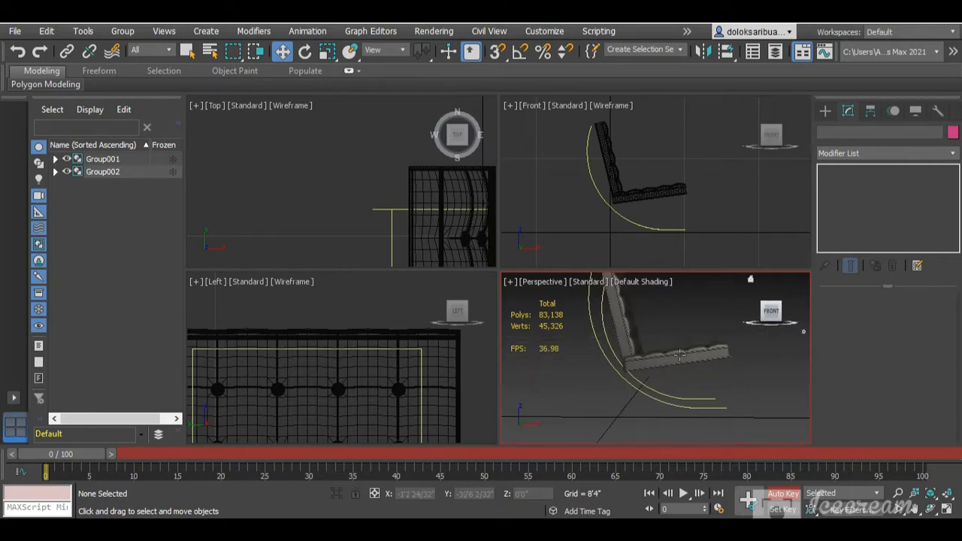
Step: Examine in the front view how the frame curve runs behind the backrest and beneath the seat cushion
scroll(676, 353, up, 3)
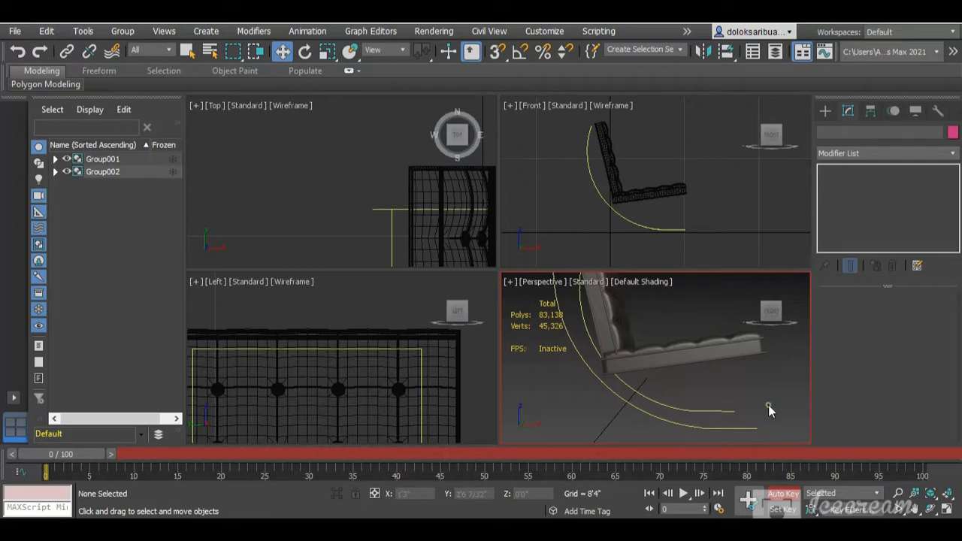
scroll(644, 203, up, 4)
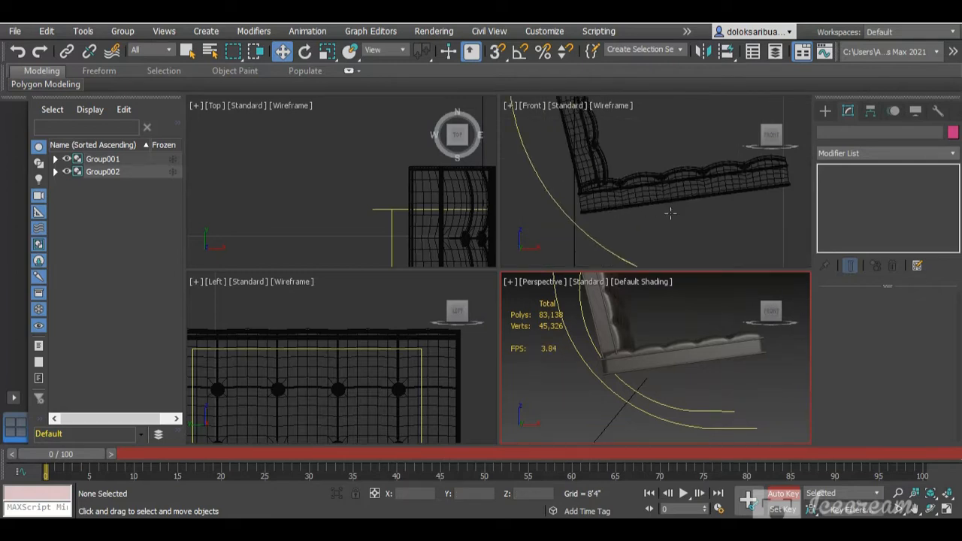
scroll(669, 214, down, 2)
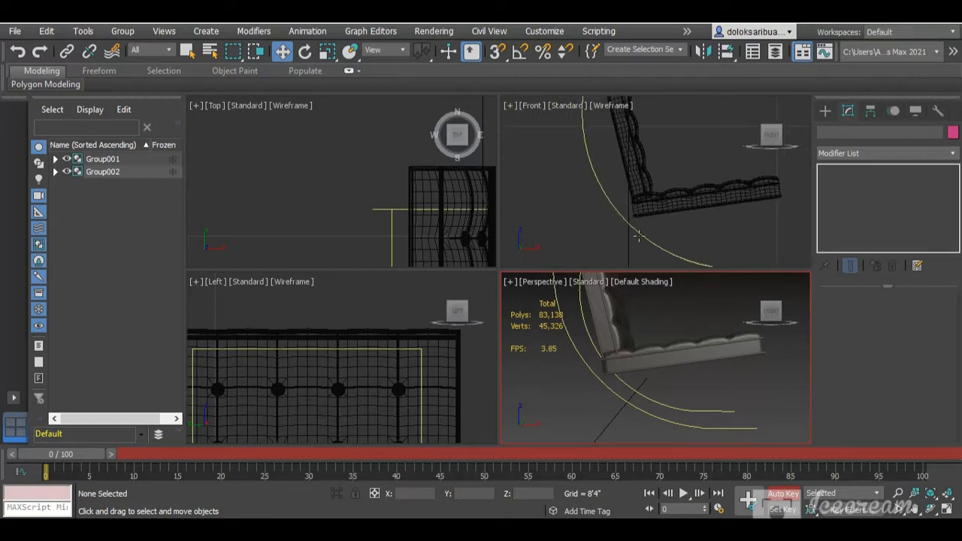
scroll(638, 234, down, 3)
scroll(622, 153, up, 3)
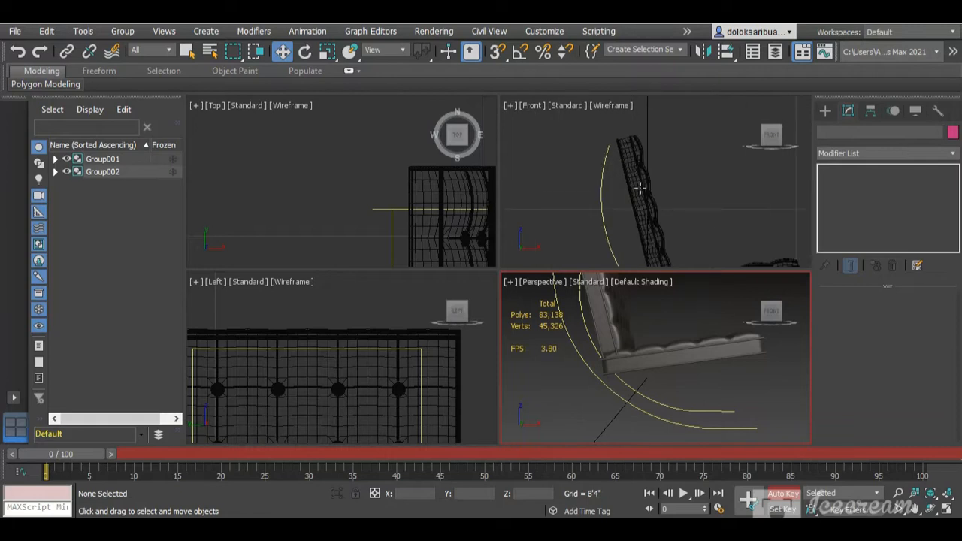
scroll(658, 193, down, 3)
scroll(664, 220, up, 1)
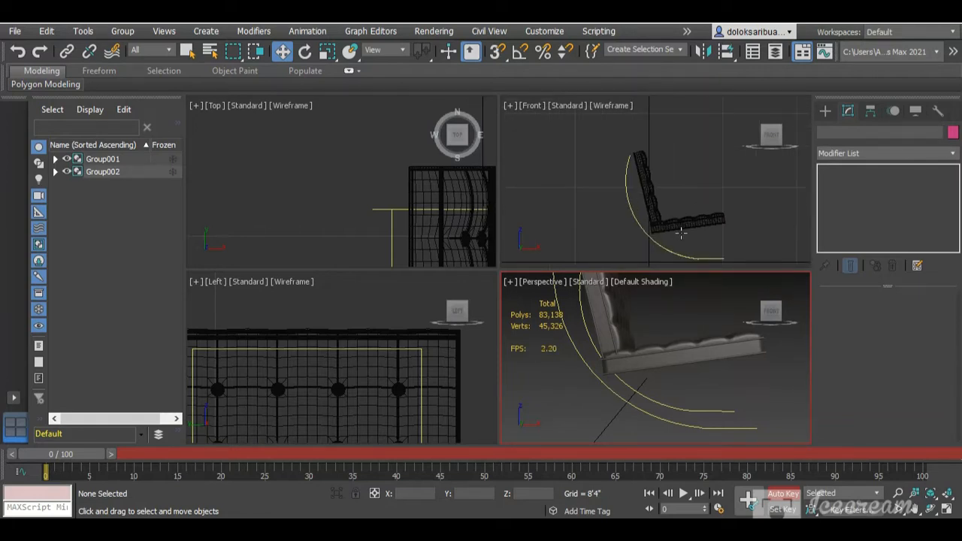
drag(682, 233, 665, 206)
click(664, 207)
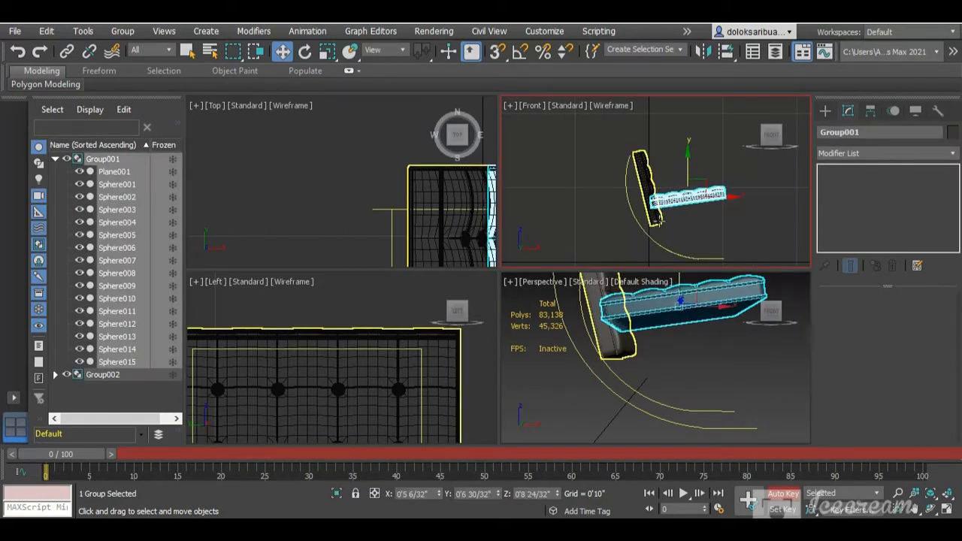
drag(657, 204, 656, 218)
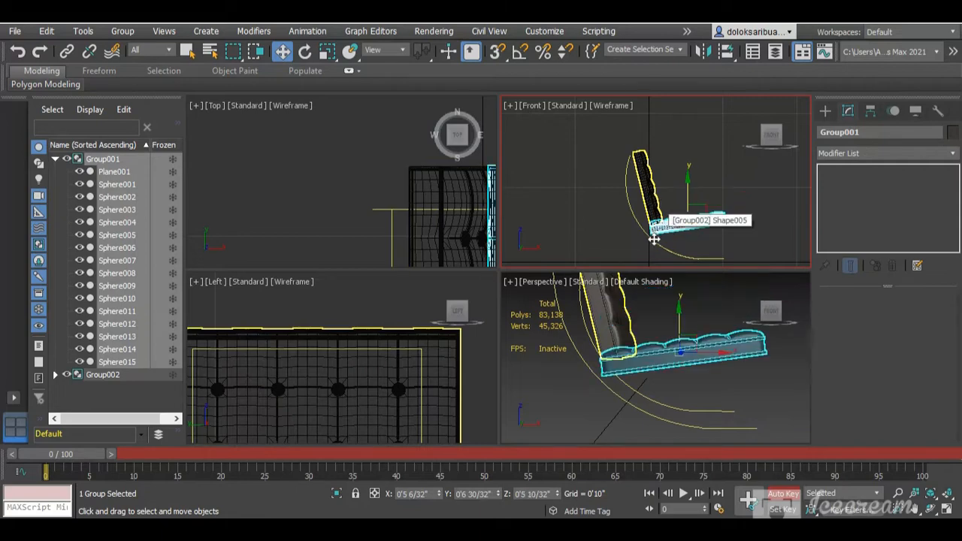
Step: Select the seat and backrest cushions together and move them slightly backward in the front view, closer to the frame curve
scroll(655, 218, up, 3)
click(657, 215)
click(678, 229)
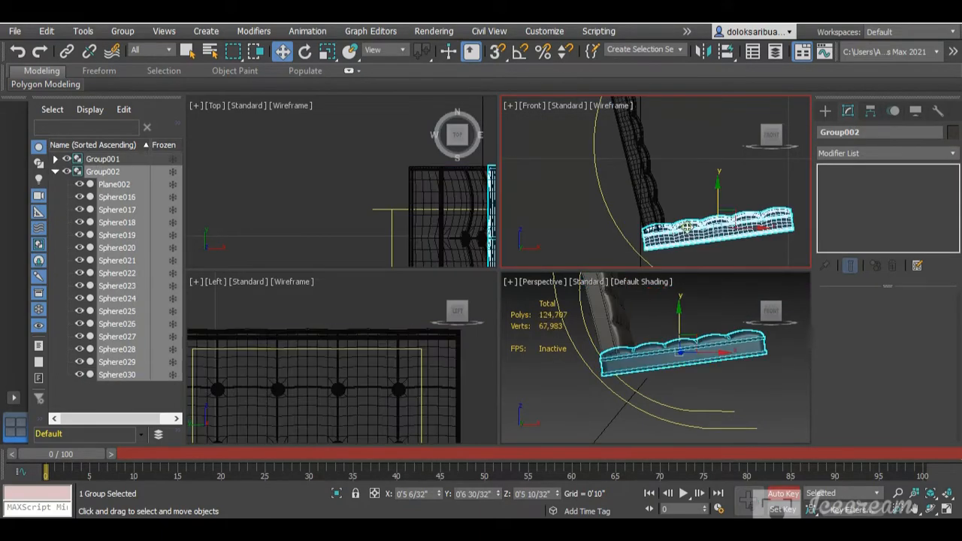
ctrl+click(649, 205)
drag(755, 228, 744, 229)
scroll(684, 209, down, 3)
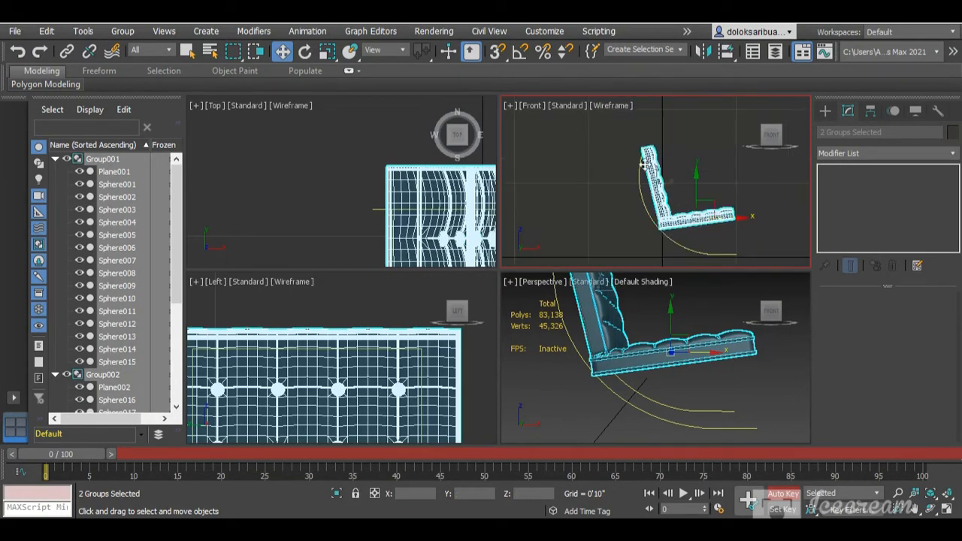
Step: Lower the cushions and frame together in the front view so the frame's horizontal ends sit on the ground line
scroll(648, 138, up, 3)
scroll(648, 136, up, 4)
scroll(652, 136, down, 8)
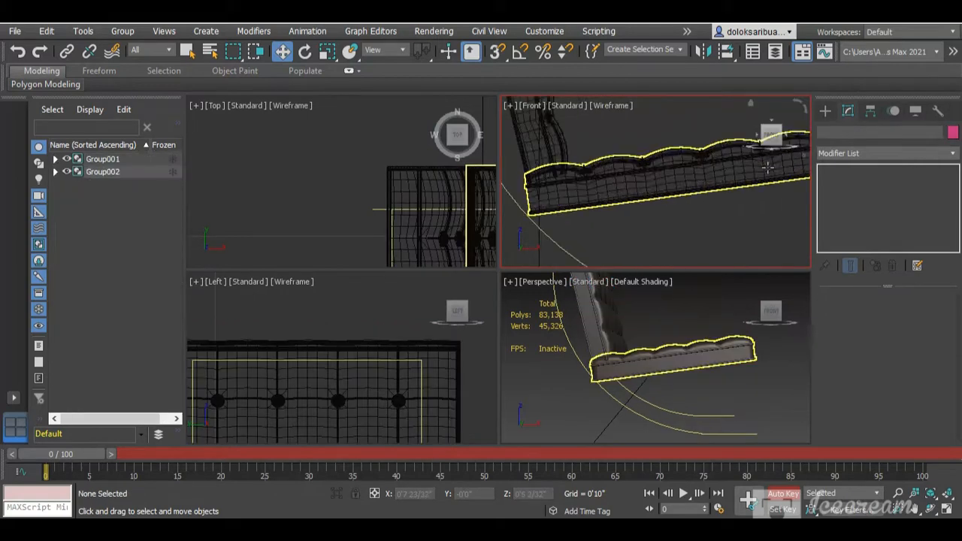
scroll(767, 167, up, 2)
scroll(726, 198, down, 2)
scroll(781, 179, up, 4)
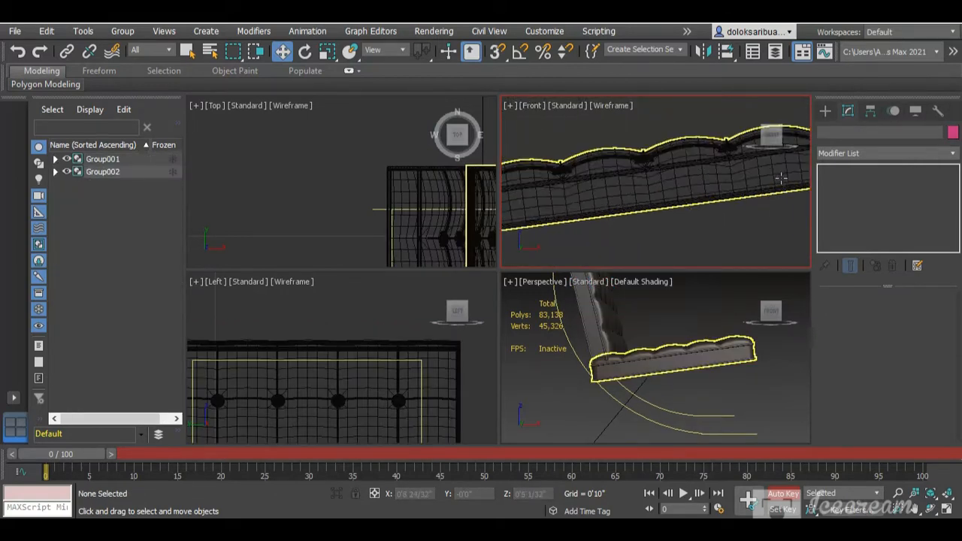
scroll(755, 199, up, 3)
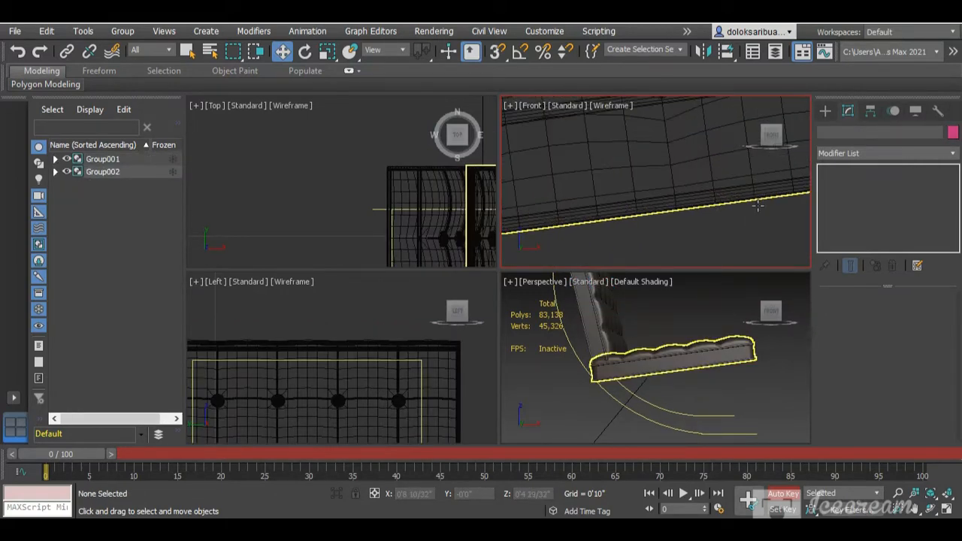
click(769, 199)
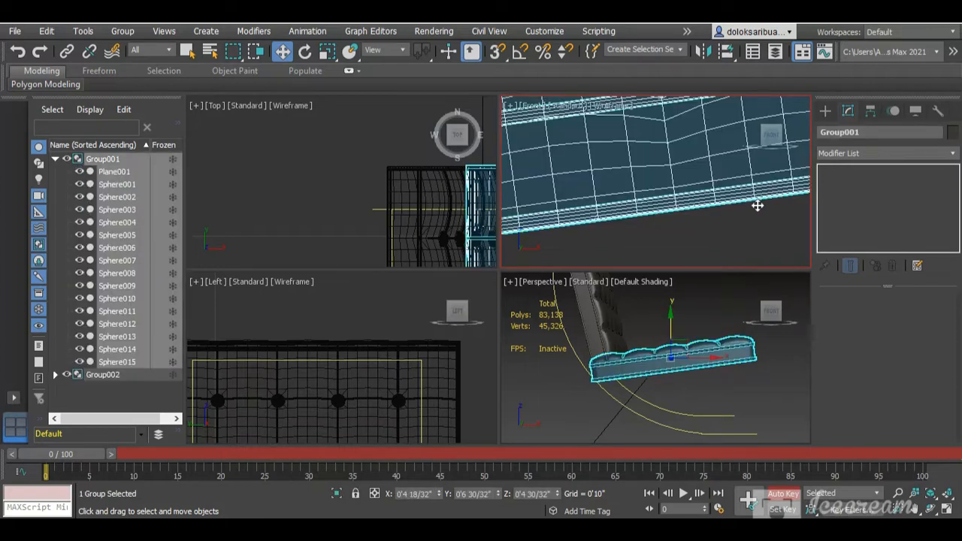
click(824, 111)
click(857, 207)
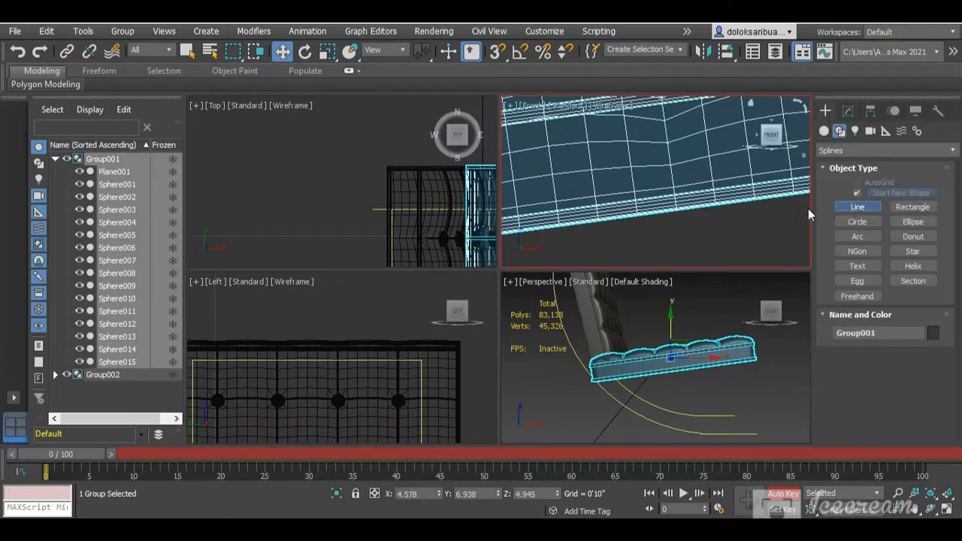
right_click(758, 201)
scroll(761, 218, down, 3)
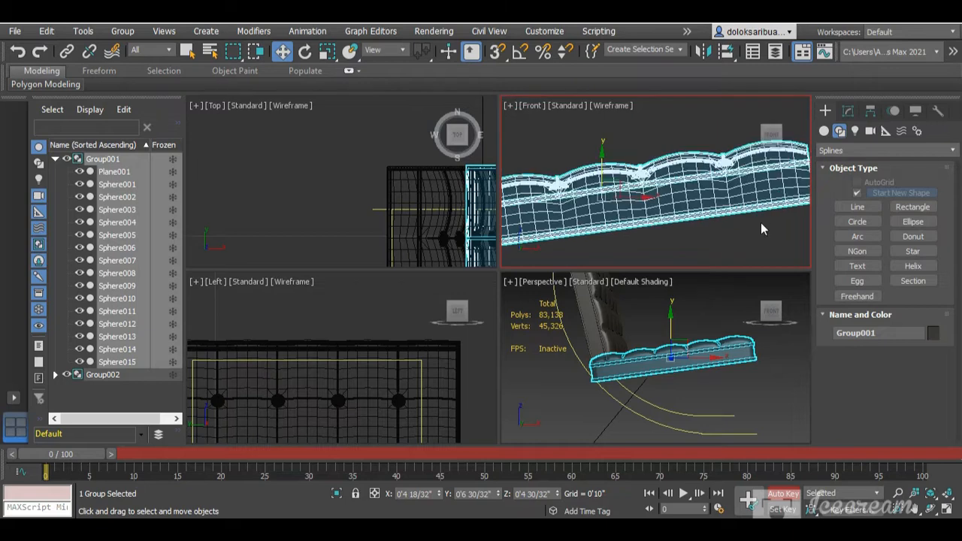
click(760, 222)
Step: Draw a line in the front view along the seat's underside, diagonally down behind the chair, ending in a short horizontal foot near the ground
click(857, 222)
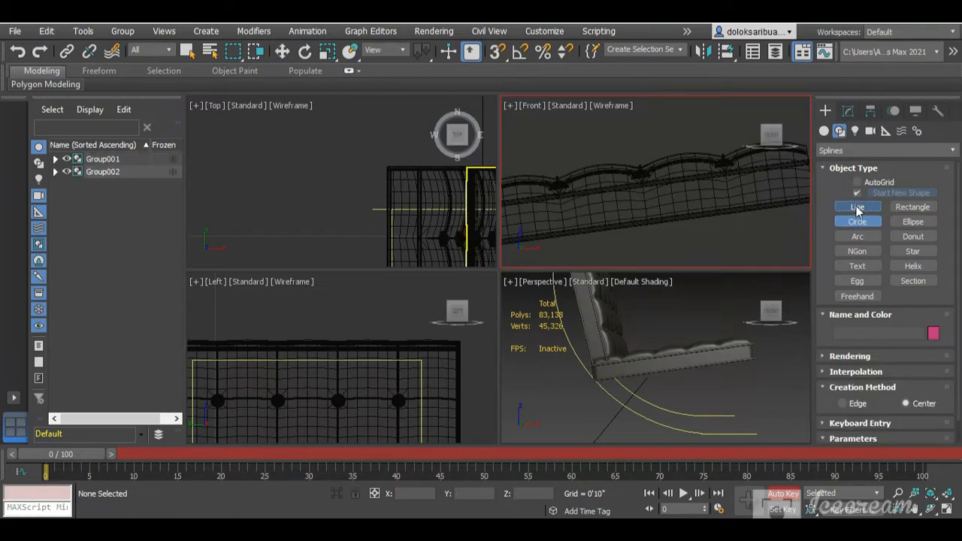
click(857, 209)
scroll(742, 208, down, 4)
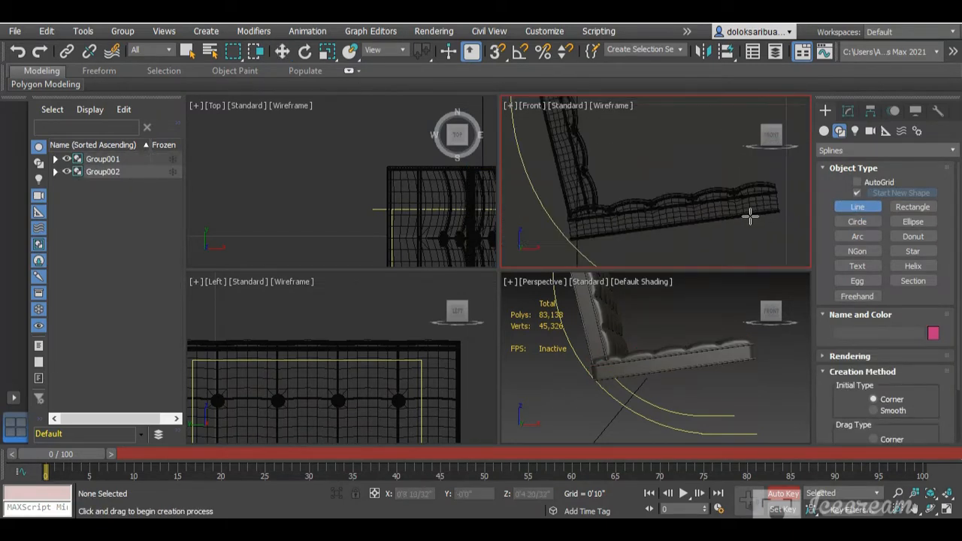
scroll(750, 217, up, 4)
click(727, 220)
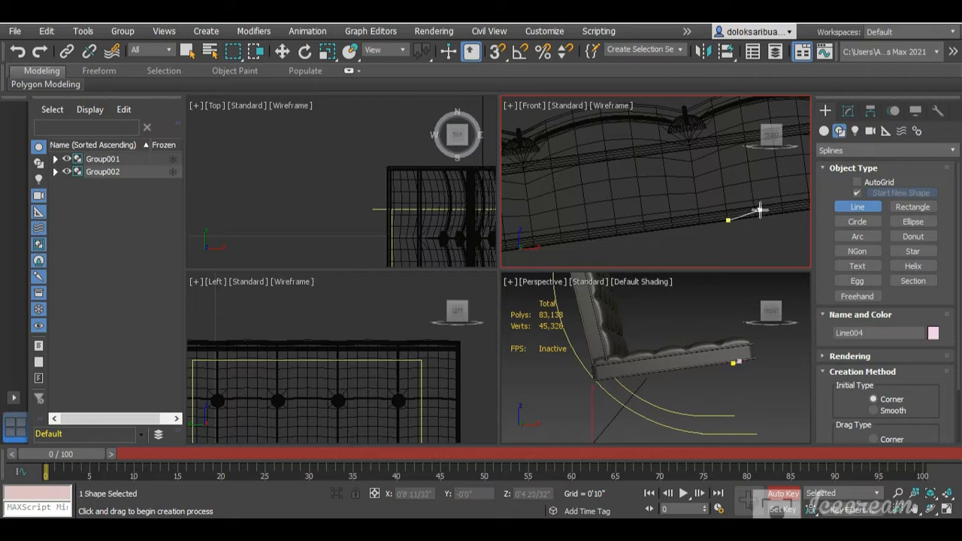
scroll(758, 210, down, 5)
scroll(599, 235, up, 3)
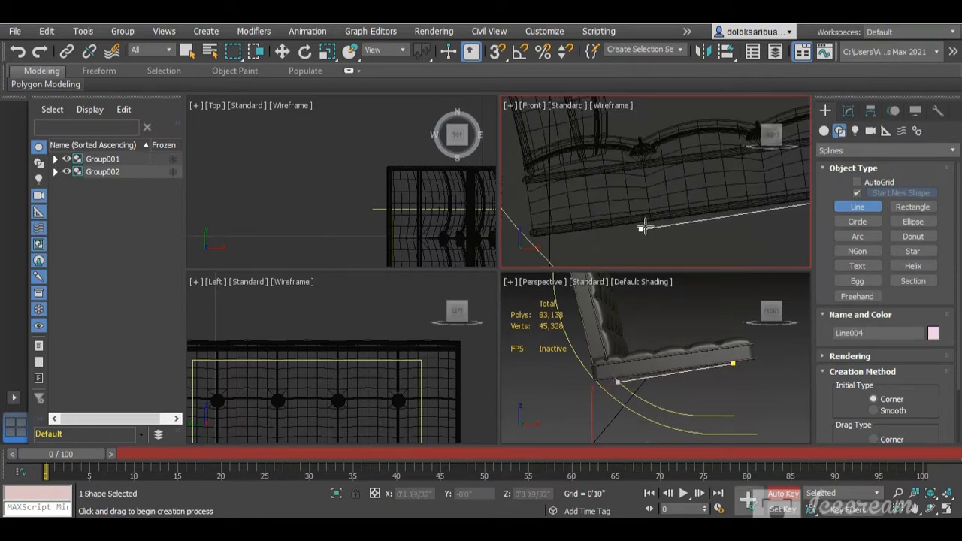
click(671, 217)
scroll(690, 194, down, 3)
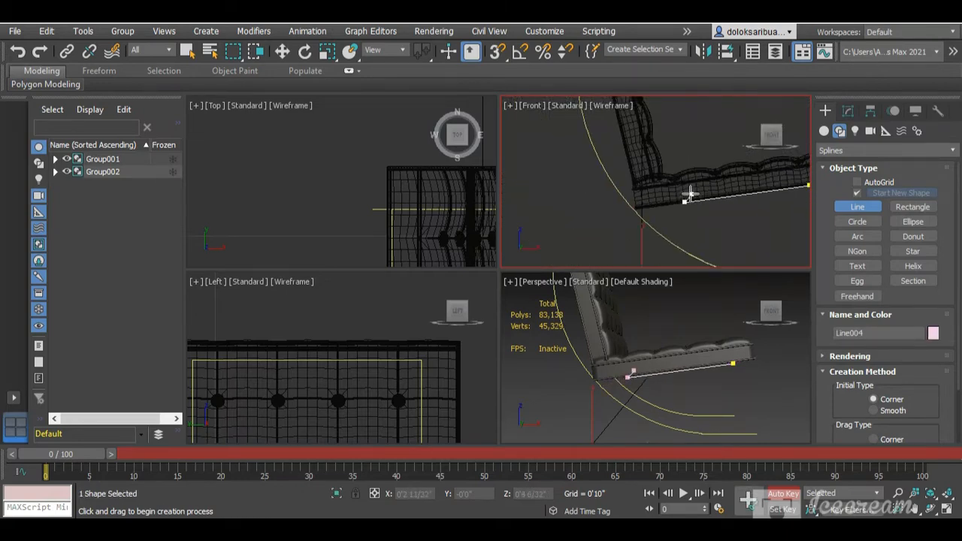
scroll(614, 259, up, 3)
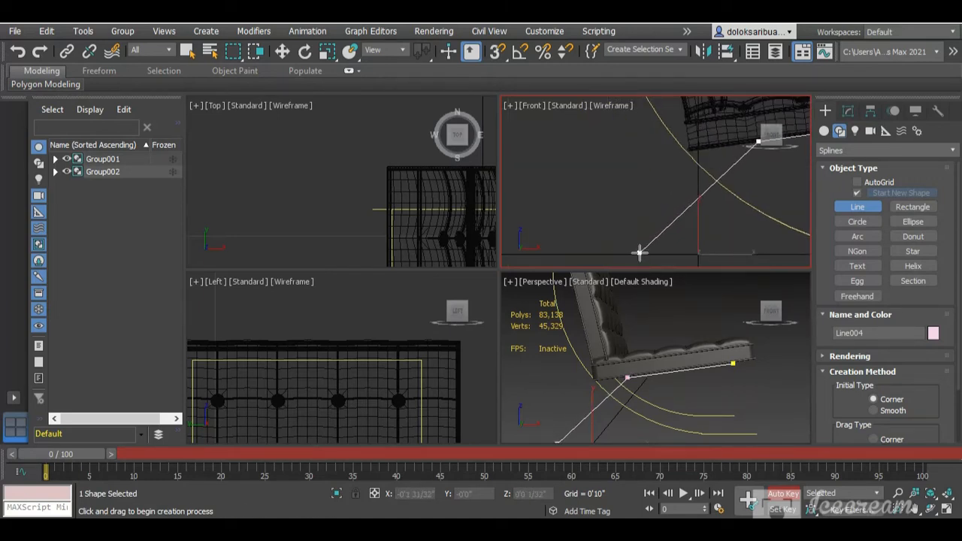
click(639, 251)
click(600, 252)
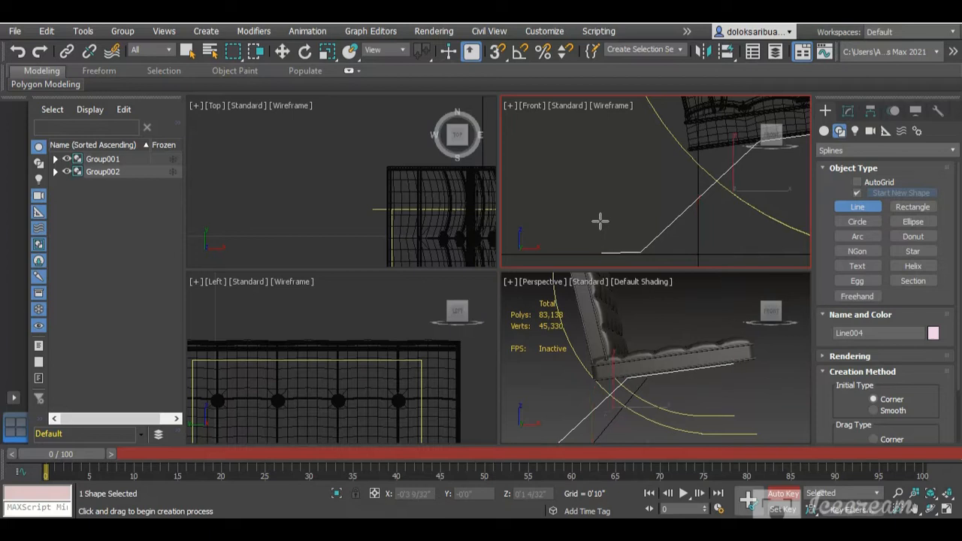
Step: Enter vertex editing for the newly drawn support line beneath the seat
scroll(597, 216, down, 6)
scroll(619, 197, up, 2)
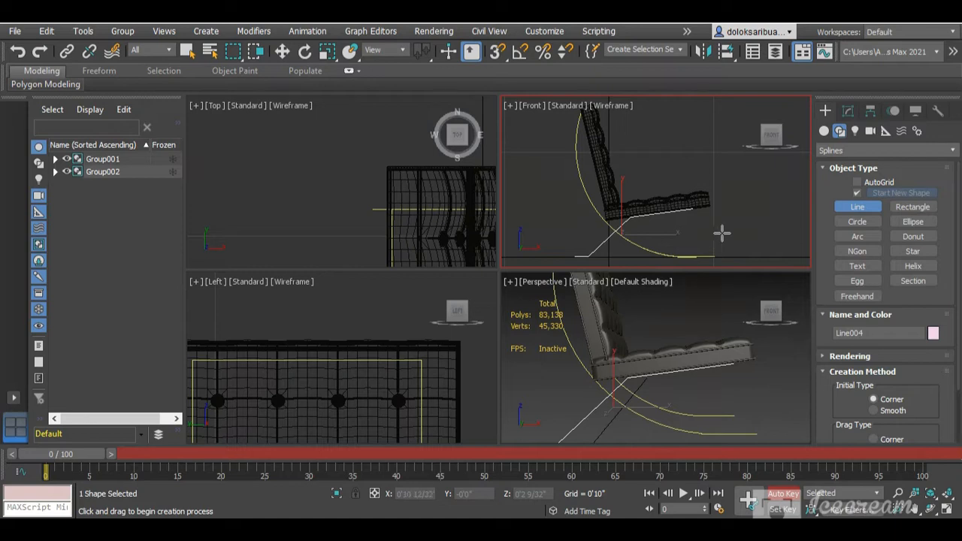
click(848, 111)
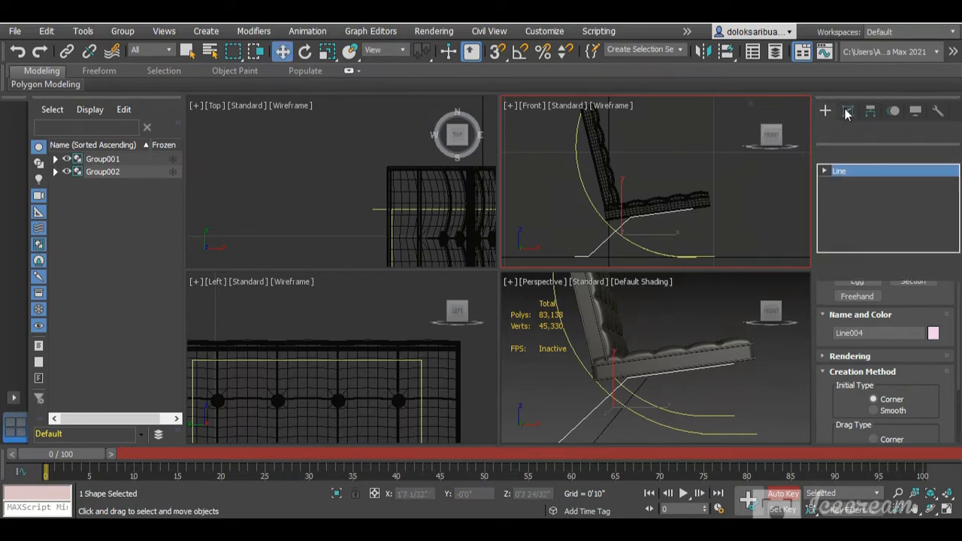
key(w)
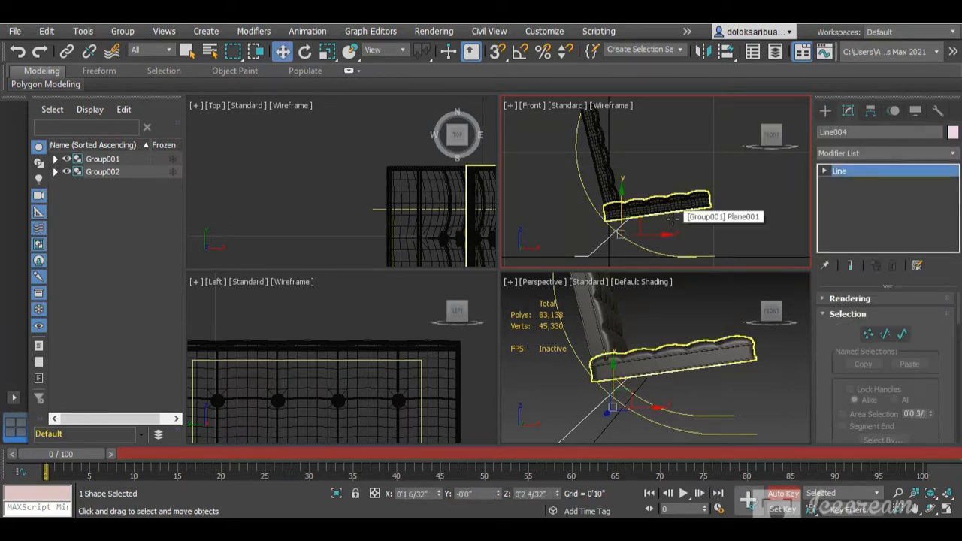
scroll(620, 230, up, 2)
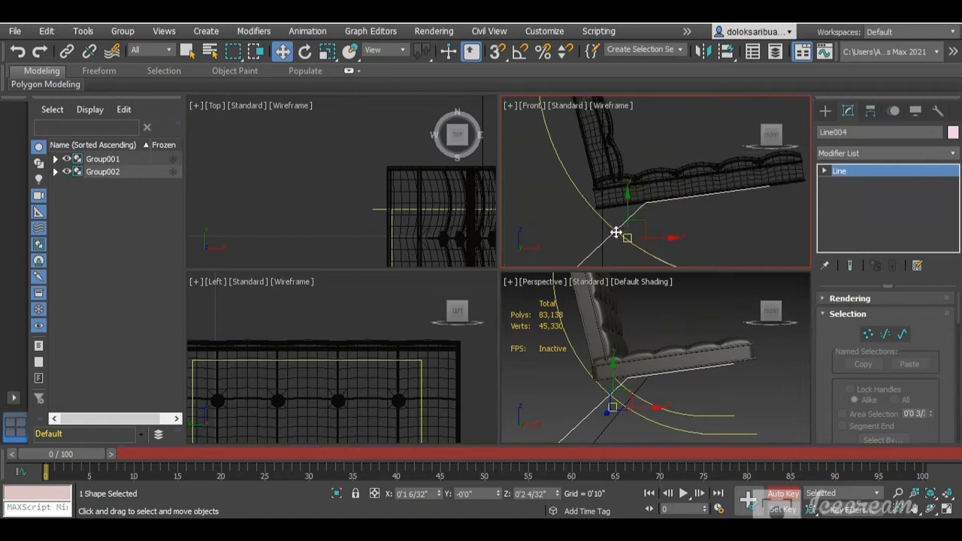
scroll(652, 204, down, 3)
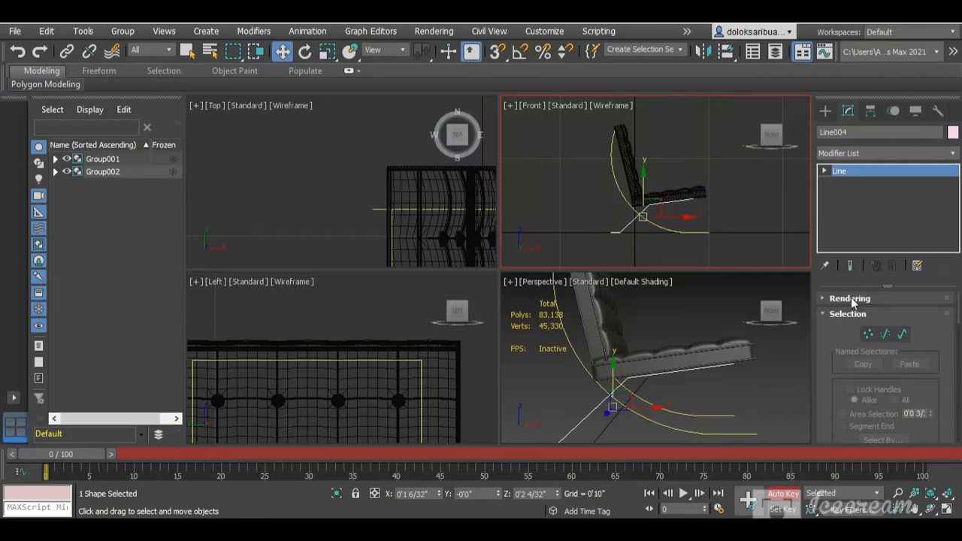
click(869, 336)
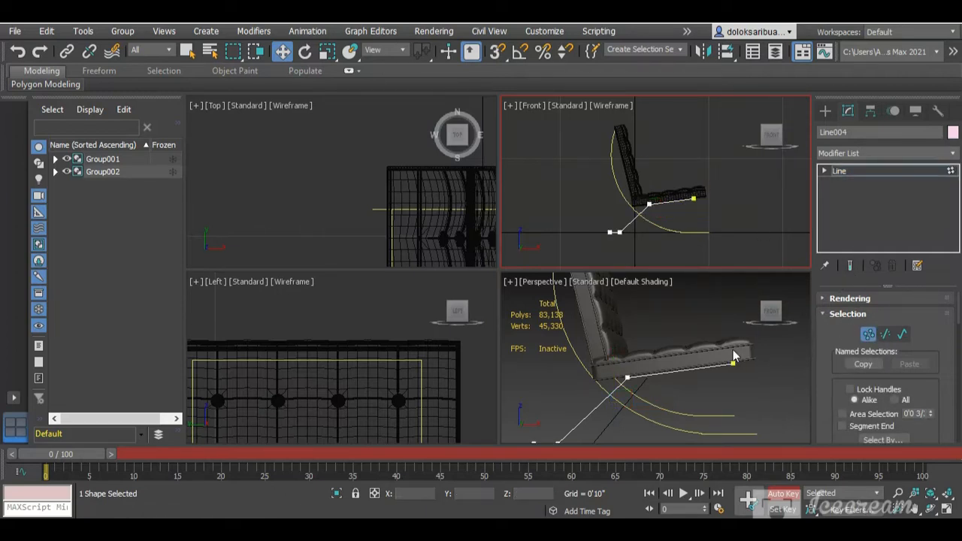
scroll(660, 314, down, 4)
scroll(623, 252, up, 6)
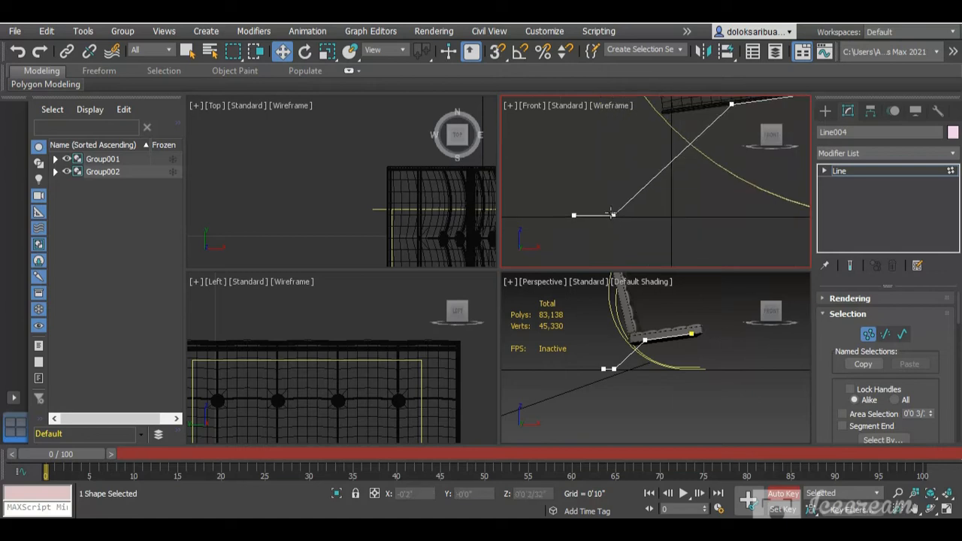
Step: Move the support line's outer foot vertex outward in the front view to lengthen the foot, keeping it close to the ground line
click(613, 215)
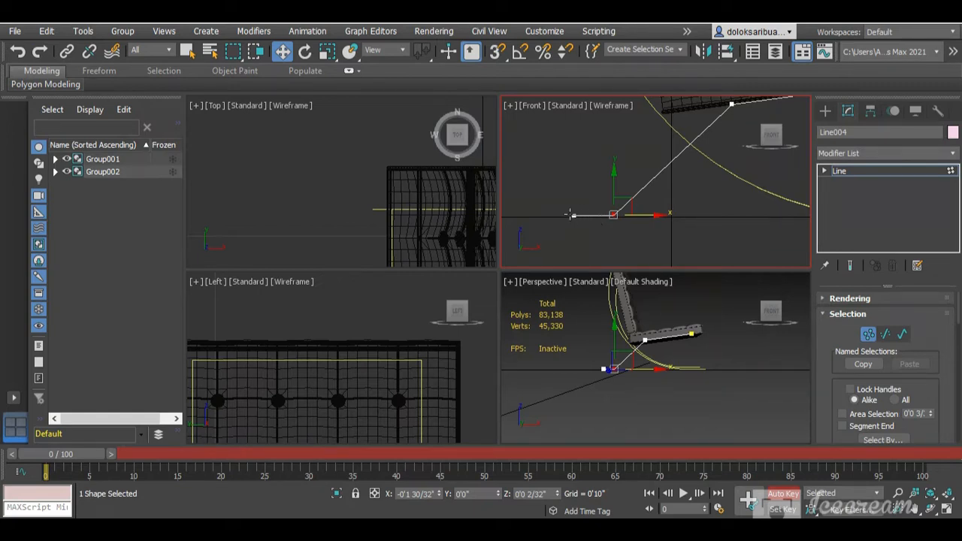
scroll(569, 215, up, 1)
drag(564, 205, 594, 228)
scroll(614, 215, up, 3)
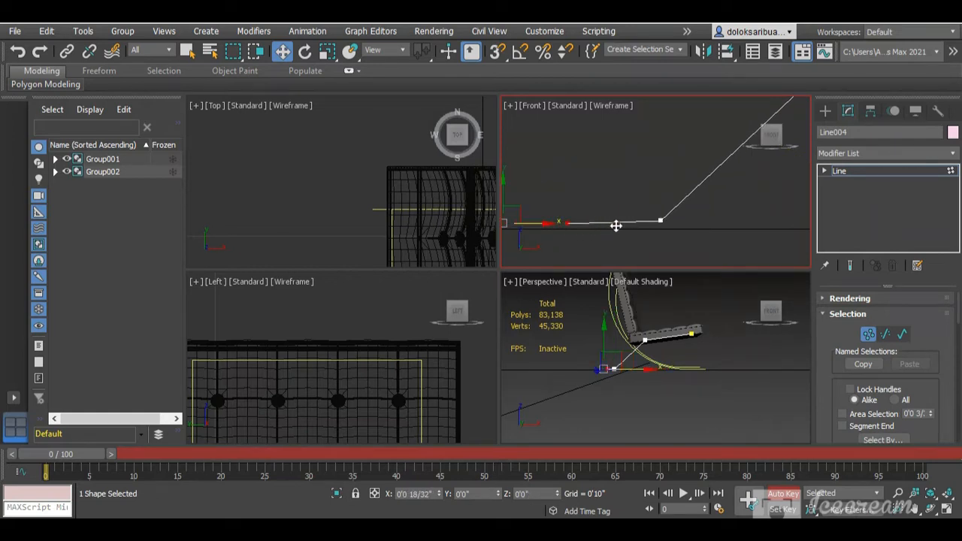
scroll(600, 221, down, 5)
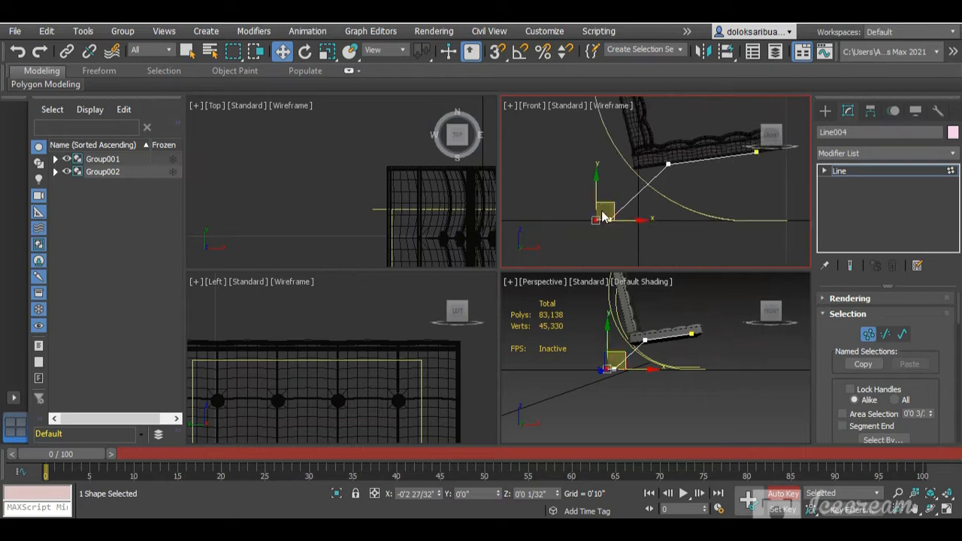
scroll(678, 221, up, 4)
scroll(618, 227, down, 4)
scroll(693, 225, up, 4)
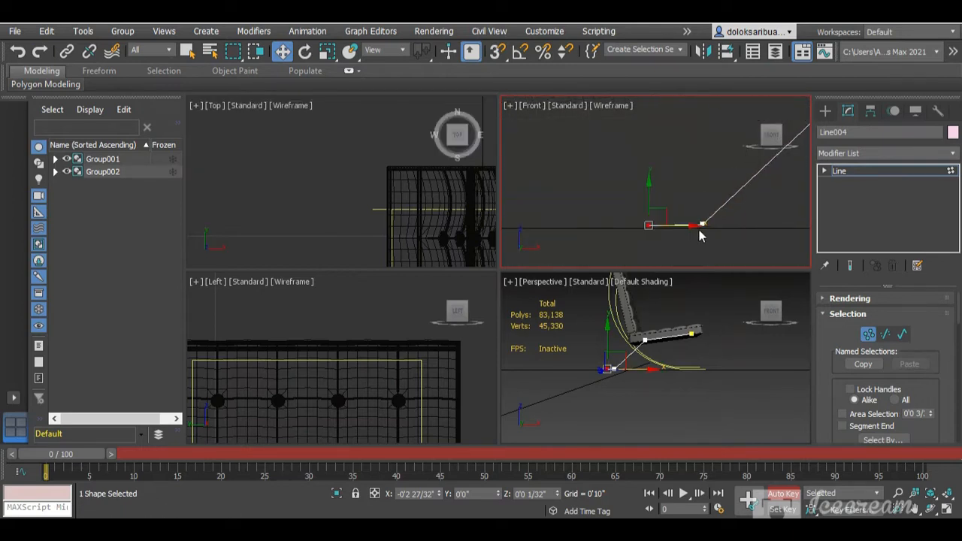
drag(639, 222, 616, 222)
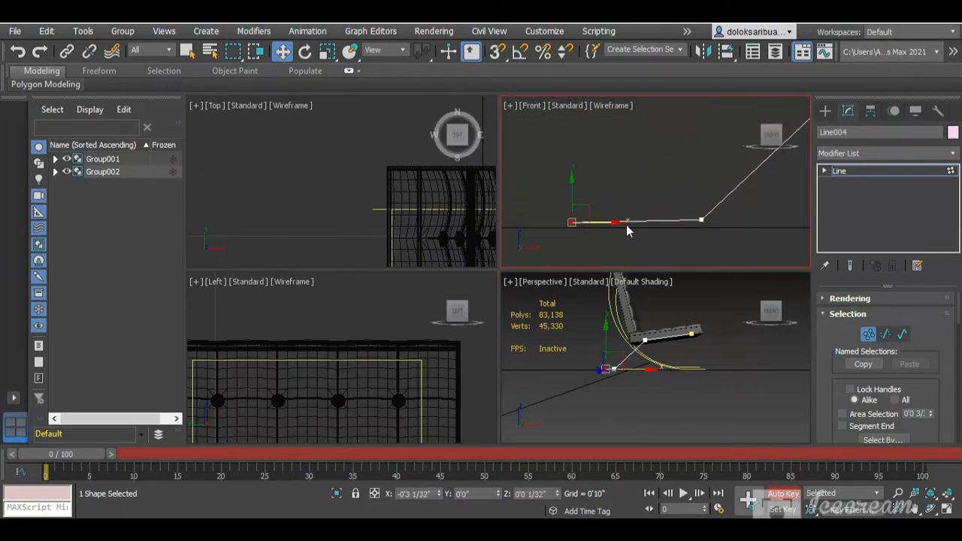
click(661, 236)
scroll(601, 221, down, 3)
scroll(601, 234, up, 5)
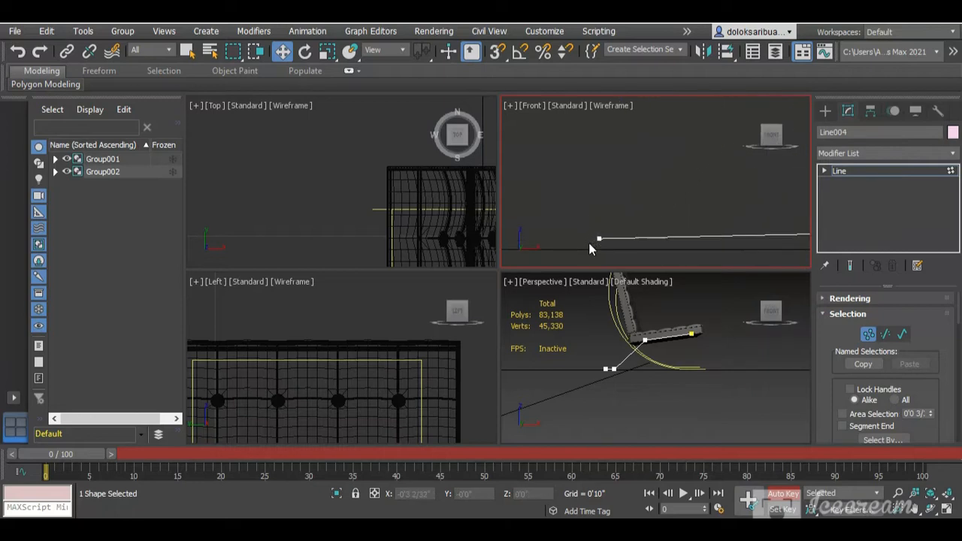
click(593, 237)
drag(593, 232, 589, 198)
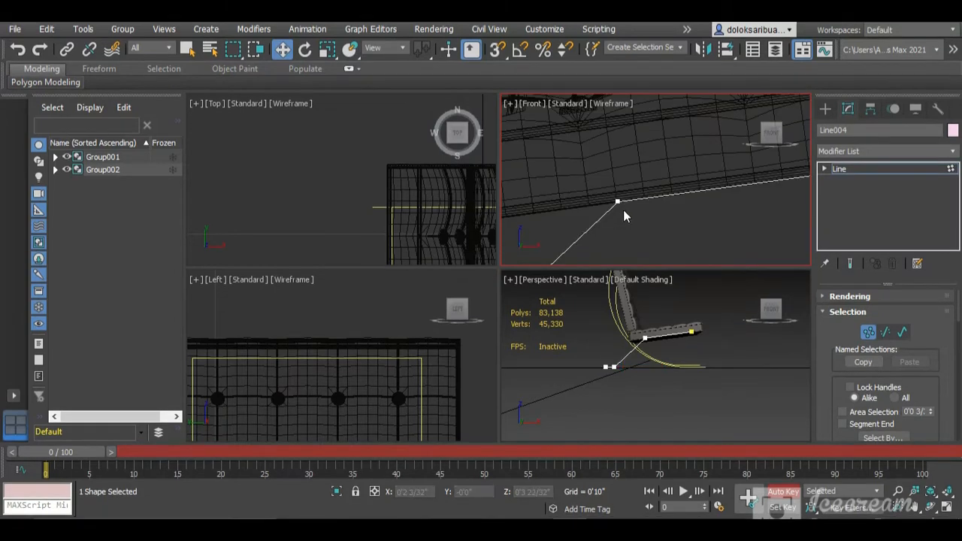
Step: Fillet the support line's bend vertex beneath the seat cushion with a small radius
scroll(625, 207, up, 3)
click(607, 199)
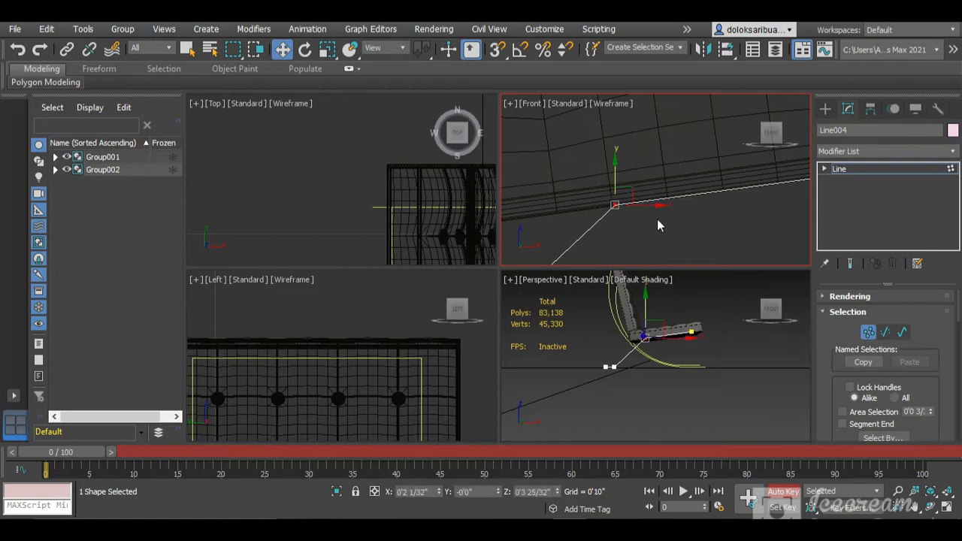
scroll(850, 374, down, 10)
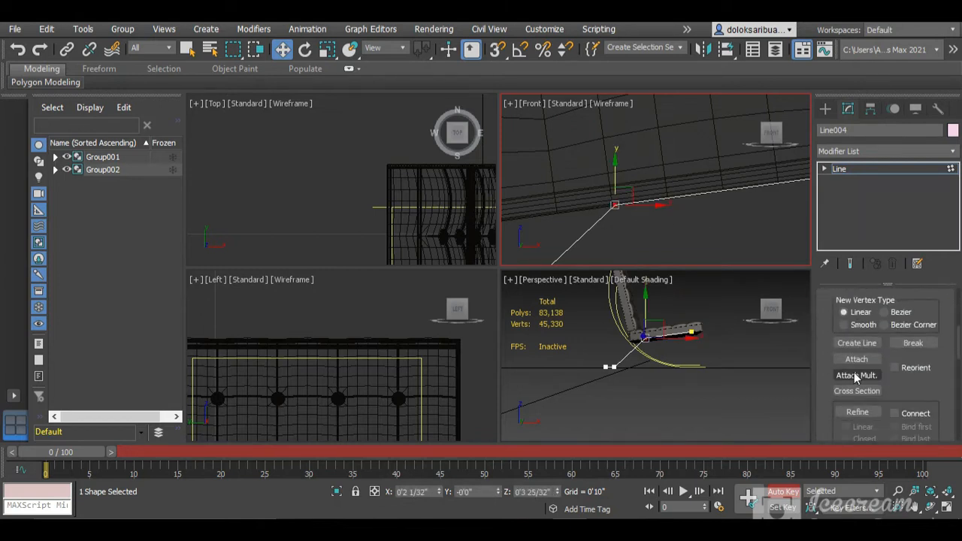
scroll(878, 370, down, 10)
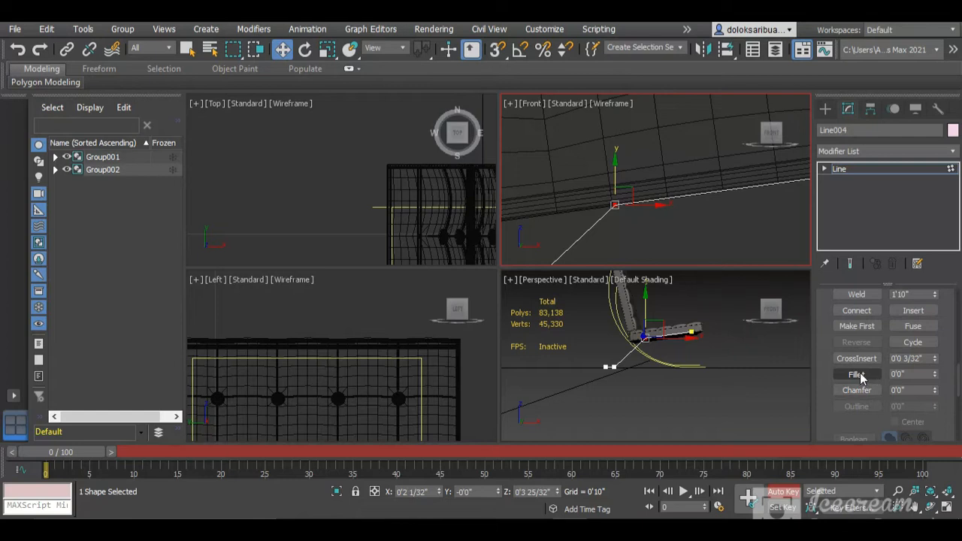
click(859, 373)
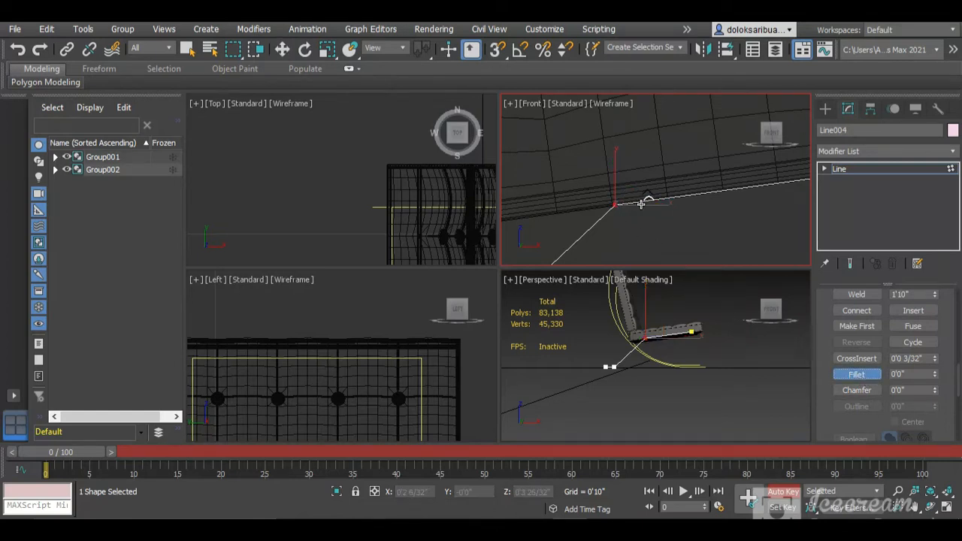
drag(640, 205, 826, 197)
scroll(603, 242, down, 4)
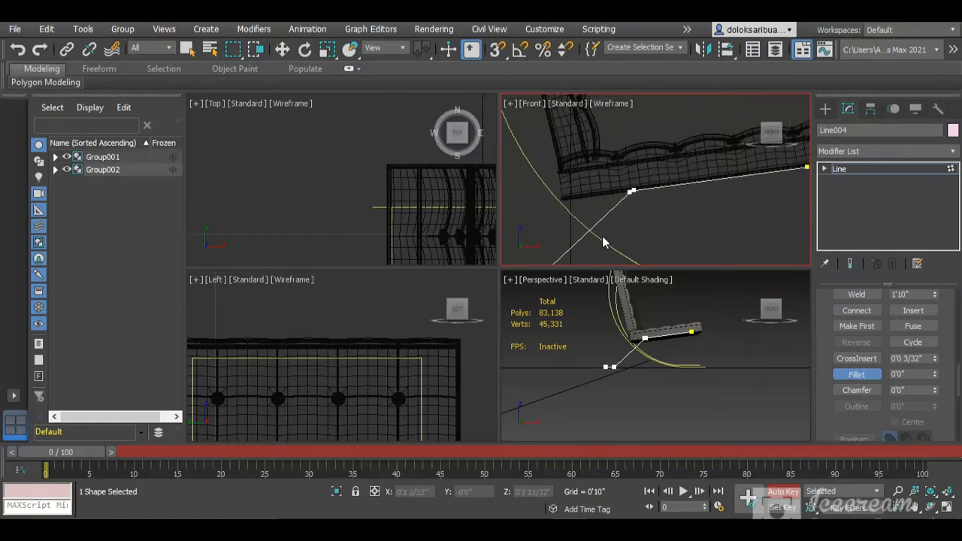
Step: Fillet the two vertices at the support line's upper bend again to widen the curve between seat and diagonal
scroll(603, 242, up, 2)
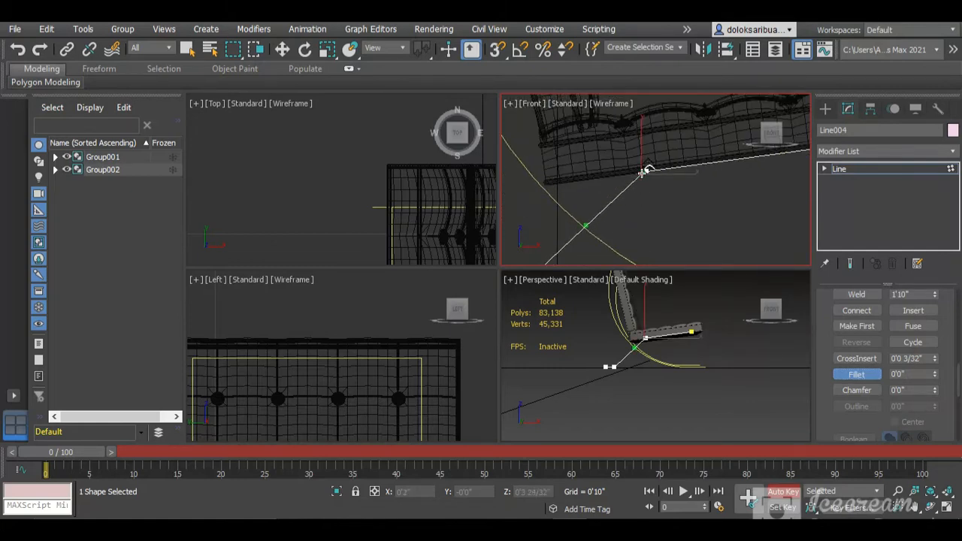
scroll(659, 173, up, 2)
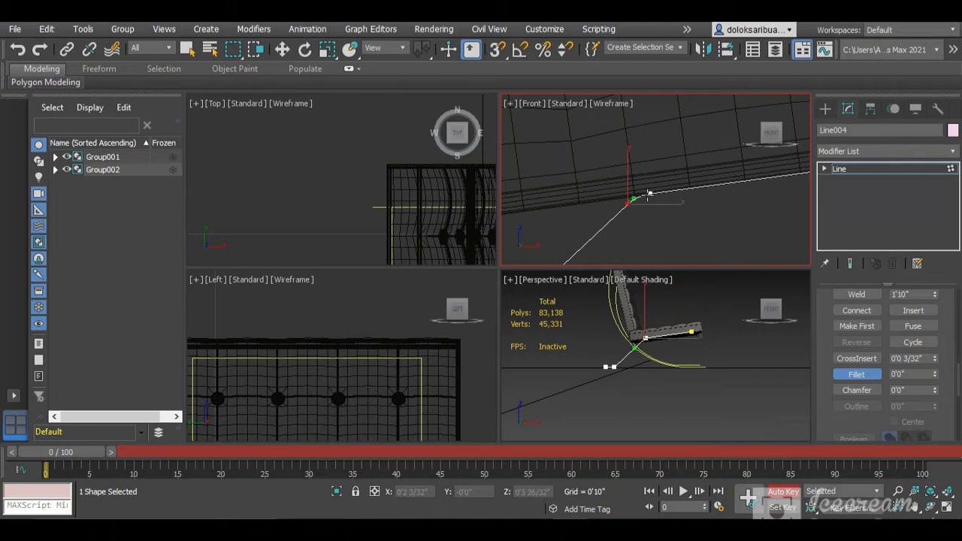
drag(647, 193, 876, 167)
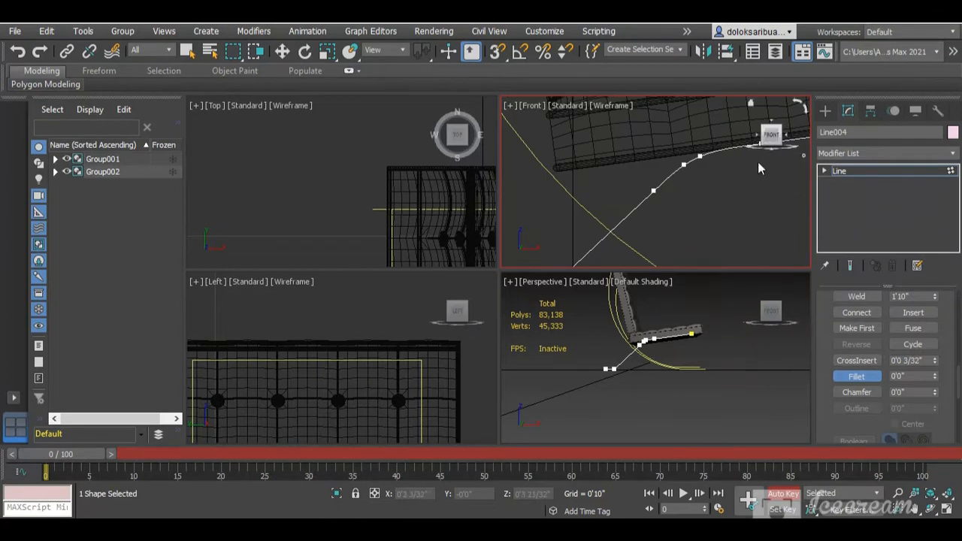
scroll(758, 164, down, 4)
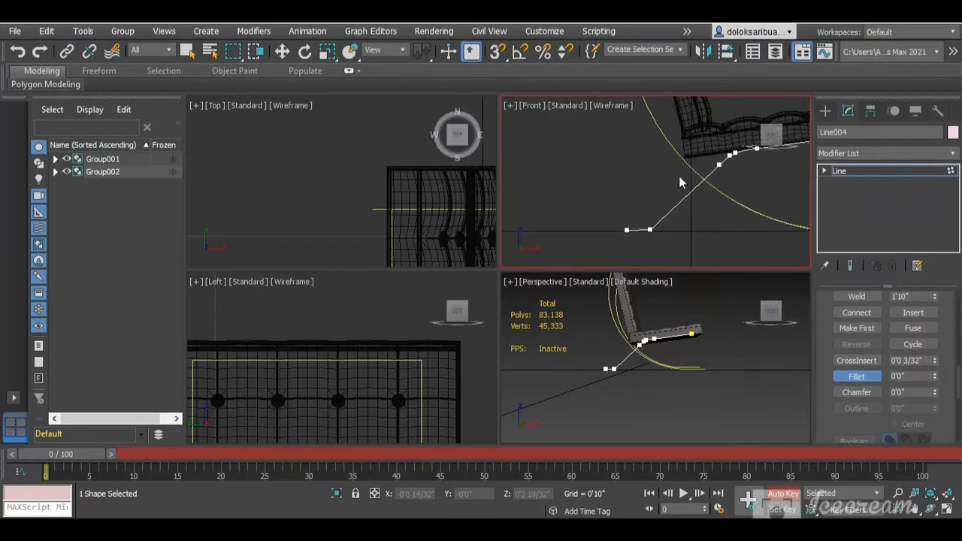
Step: Undo the recent fillets at the bend of the leg line beneath the seat's rear corner
middle_drag(679, 182, 661, 184)
drag(700, 163, 796, 113)
middle_drag(722, 172, 664, 201)
key(ctrl+z)
key(ctrl+z)
key(ctrl+z)
key(ctrl+z)
key(ctrl+z)
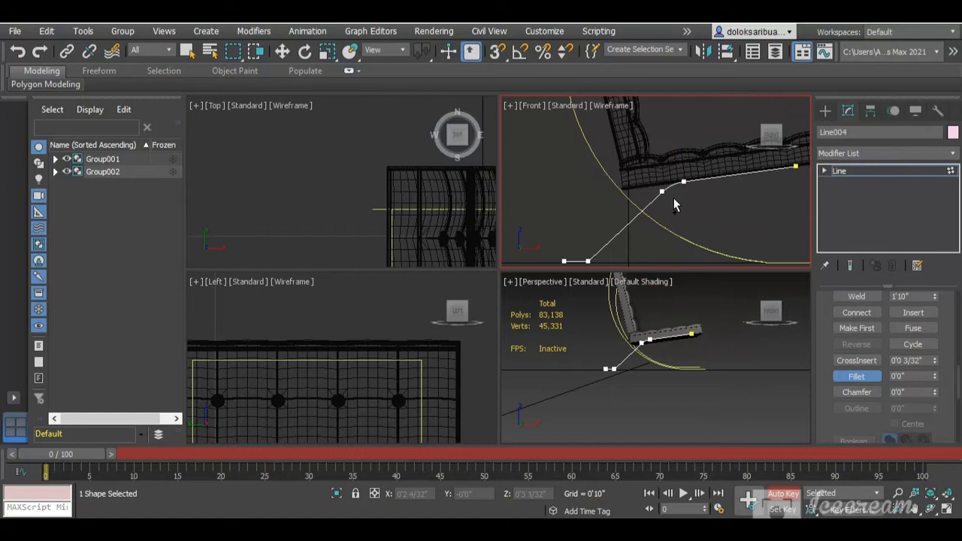
Step: Fillet the lower vertex of the leg line's bend below the seat to lengthen the curve down toward the foot
scroll(673, 204, down, 3)
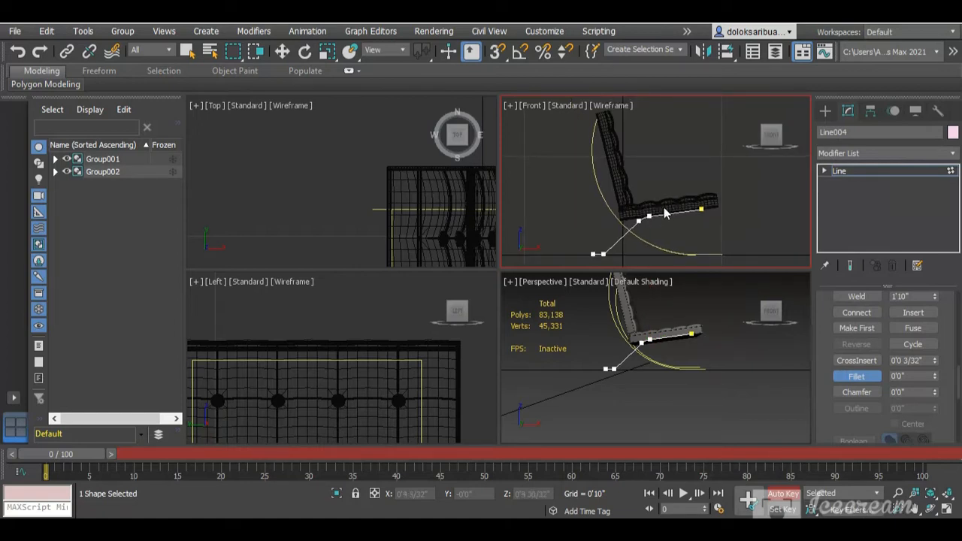
middle_drag(654, 214, 661, 206)
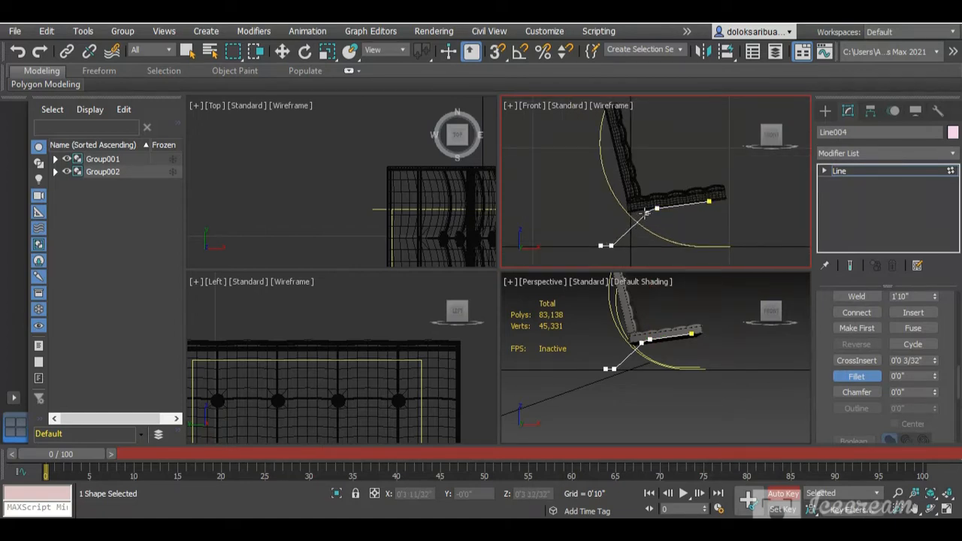
drag(643, 213, 652, 206)
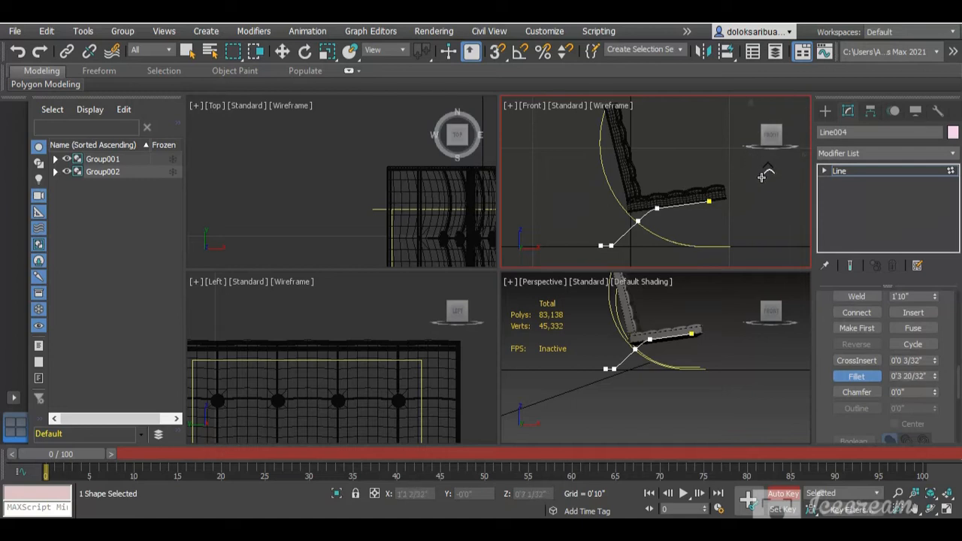
scroll(617, 251, up, 4)
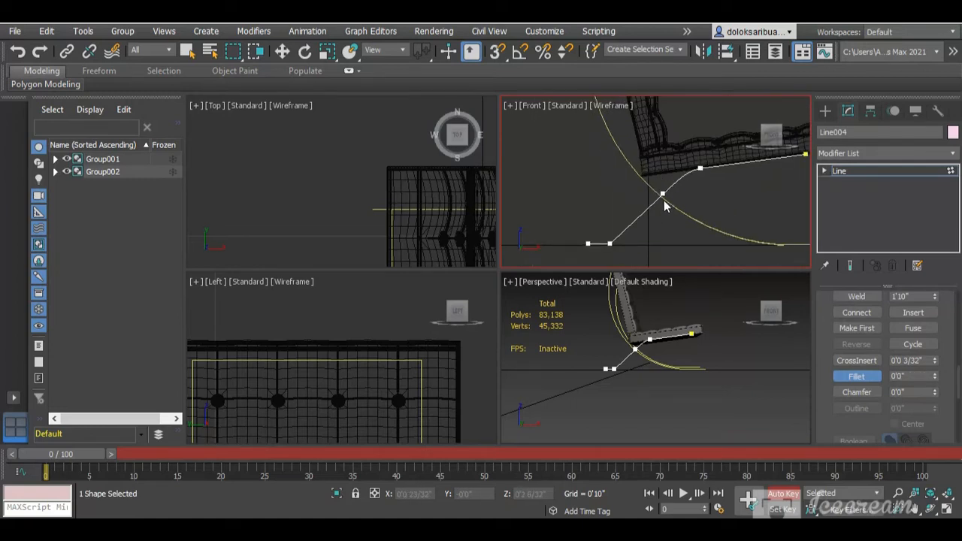
drag(664, 207, 955, 144)
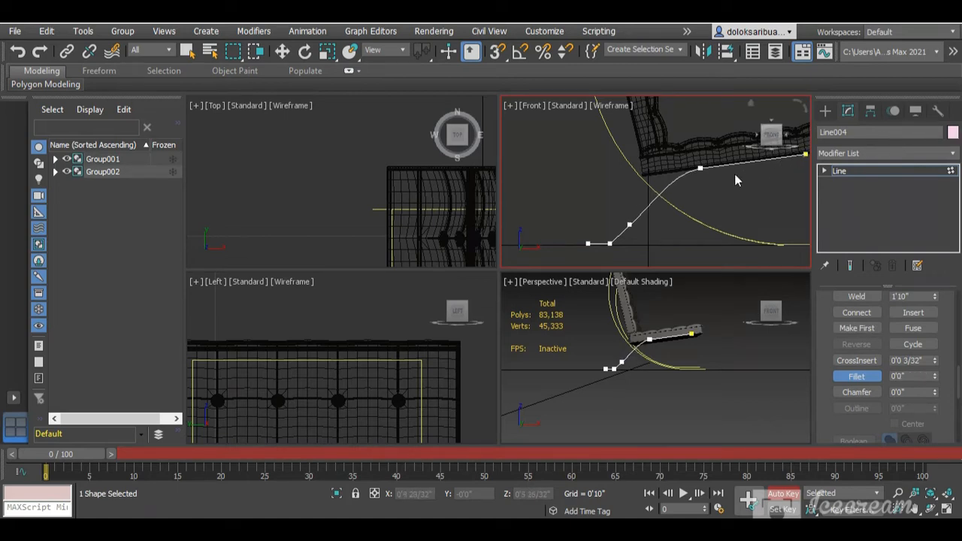
scroll(657, 199, down, 3)
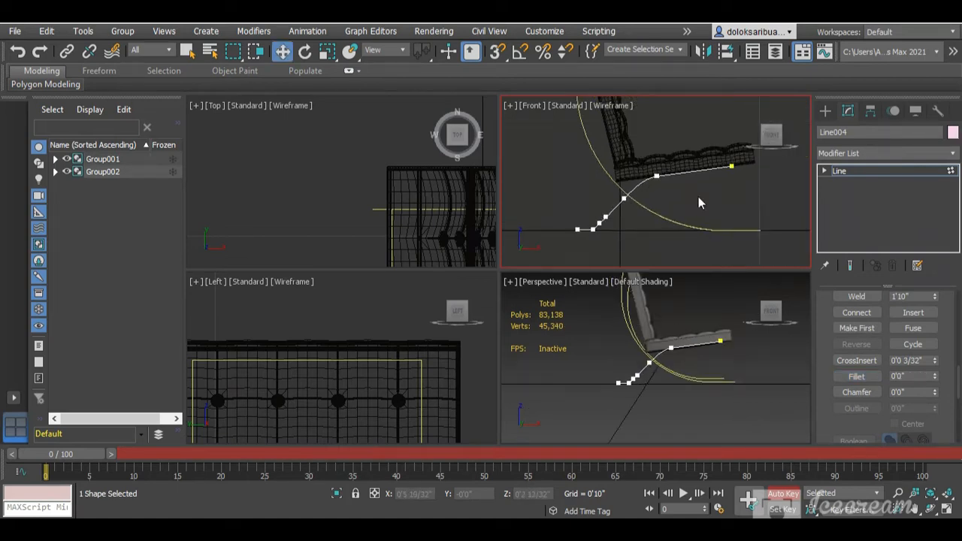
Step: Move the leg line along Y to about 0'4 1/32" so it sits under the seat
scroll(688, 355, down, 2)
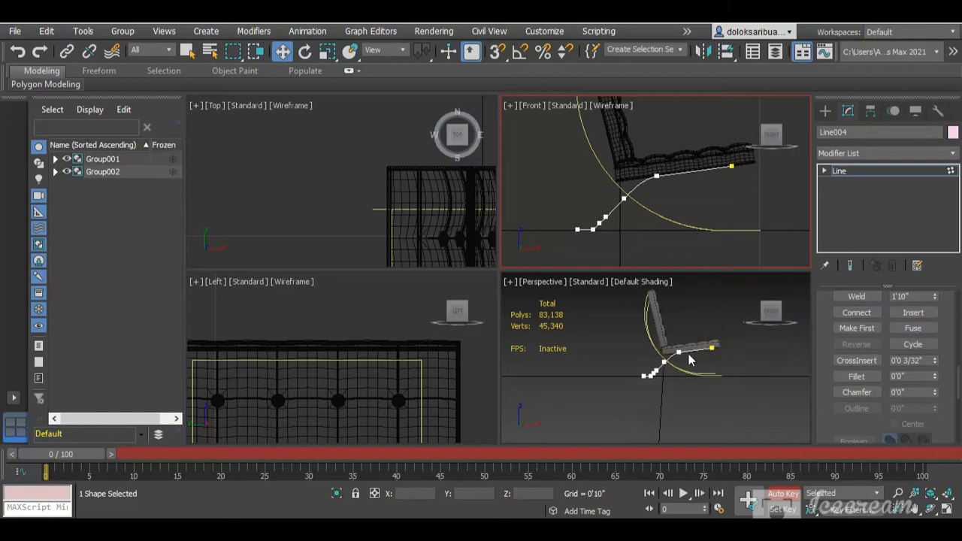
scroll(686, 340, up, 3)
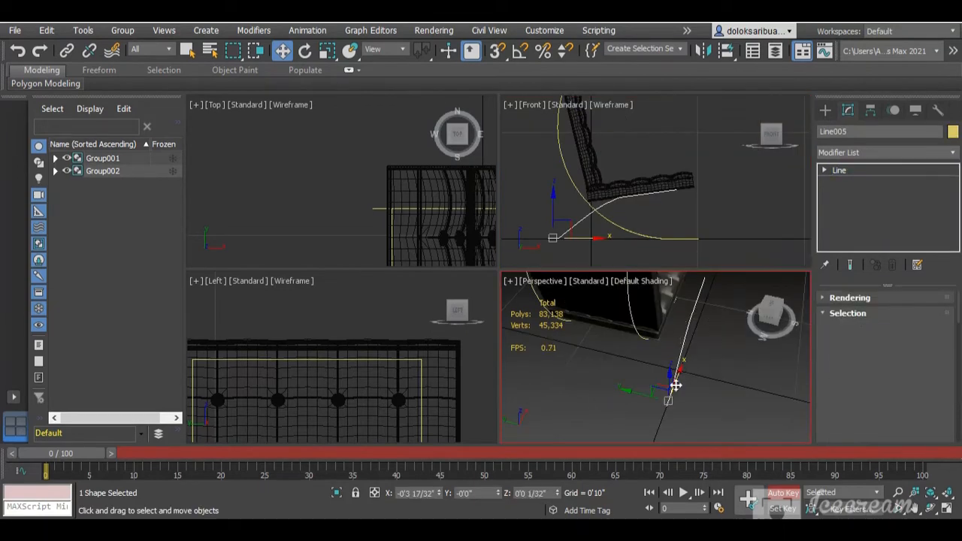
mouse_move(639, 381)
mouse_down()
mouse_move(589, 370)
mouse_move(649, 365)
mouse_up()
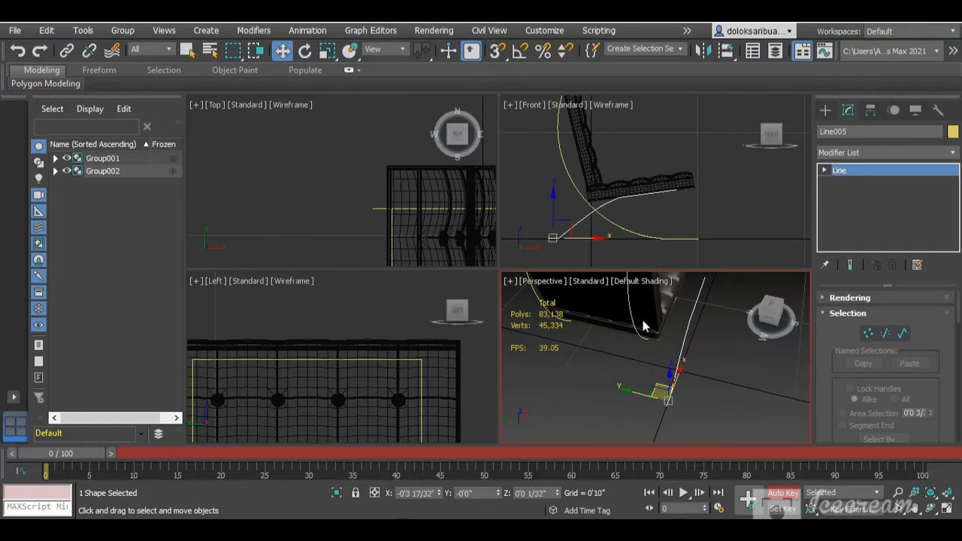
scroll(383, 188, down, 10)
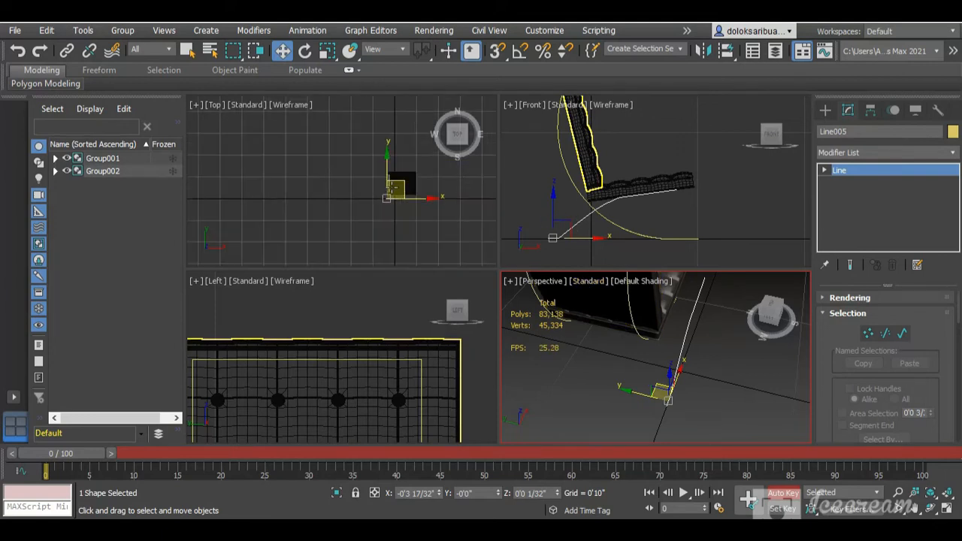
scroll(391, 190, up, 5)
drag(372, 192, 374, 153)
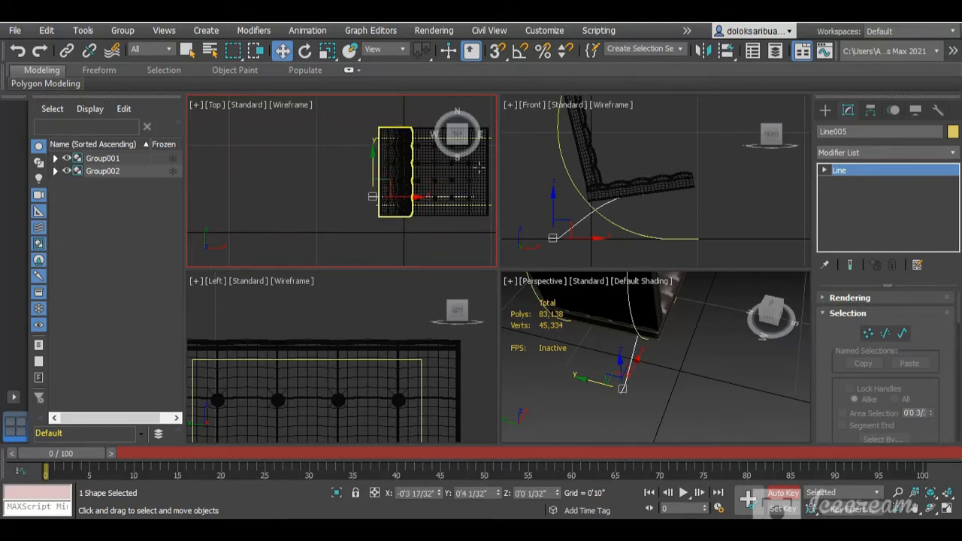
Step: Select the curved frame line running behind the backrest and switch to its segment level
scroll(684, 348, down, 3)
drag(765, 318, 735, 328)
scroll(735, 333, up, 2)
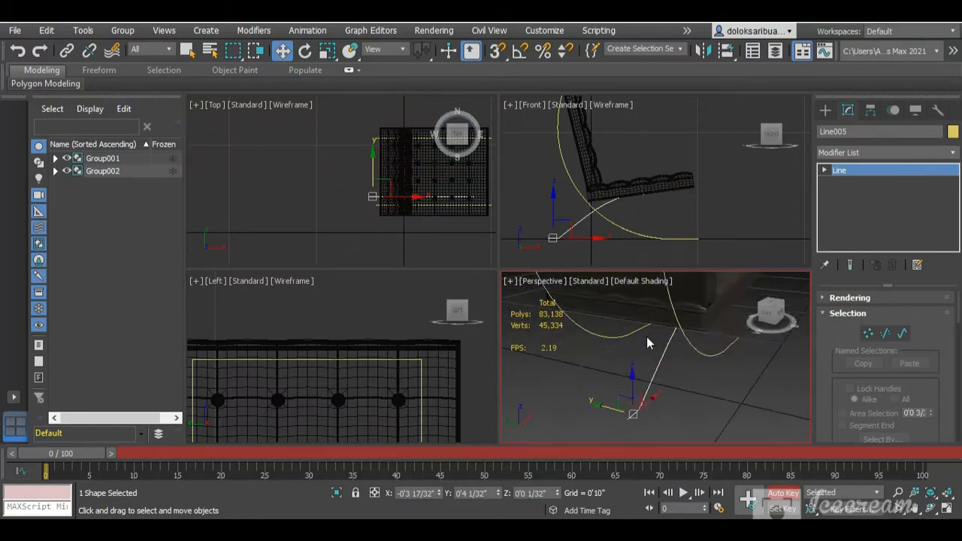
scroll(651, 342, up, 1)
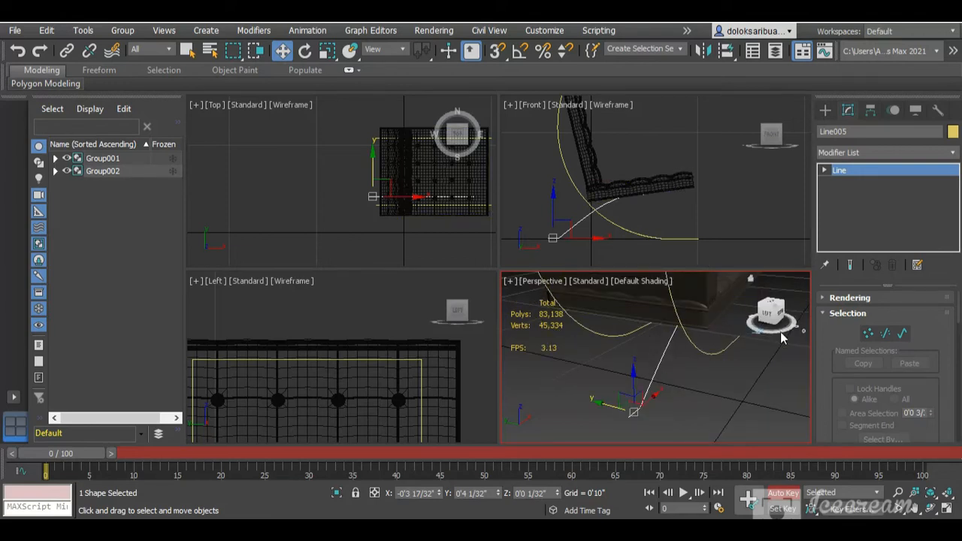
mouse_move(774, 314)
mouse_down()
mouse_move(790, 291)
mouse_move(784, 306)
mouse_up()
scroll(646, 376, down, 5)
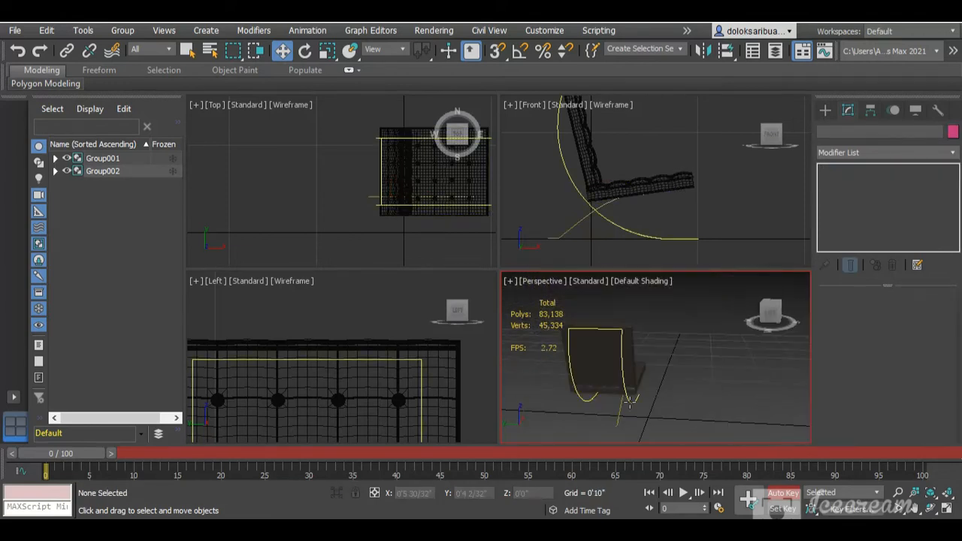
click(630, 401)
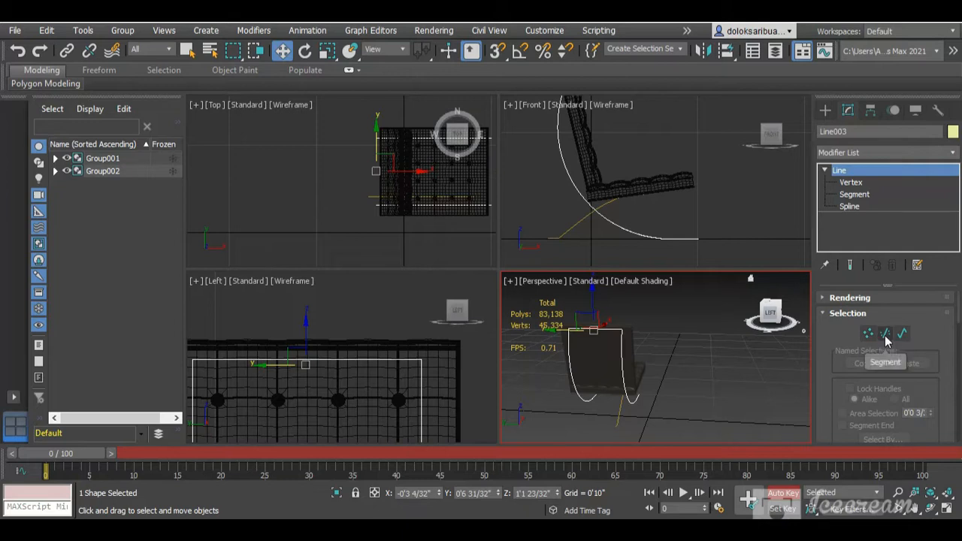
click(884, 333)
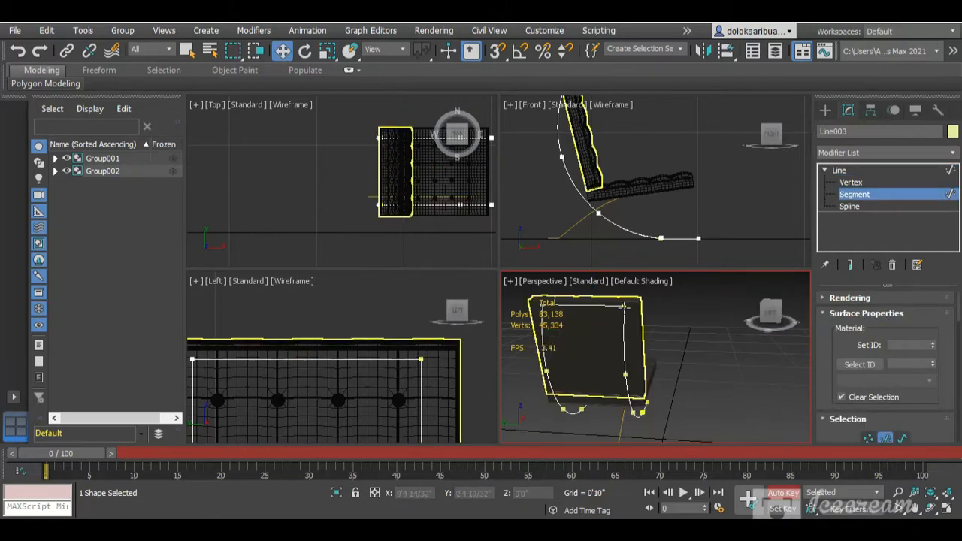
Step: Delete the frame line's top cross segment and the upper segment on the side farther from the leg line
scroll(620, 307, up, 2)
click(612, 306)
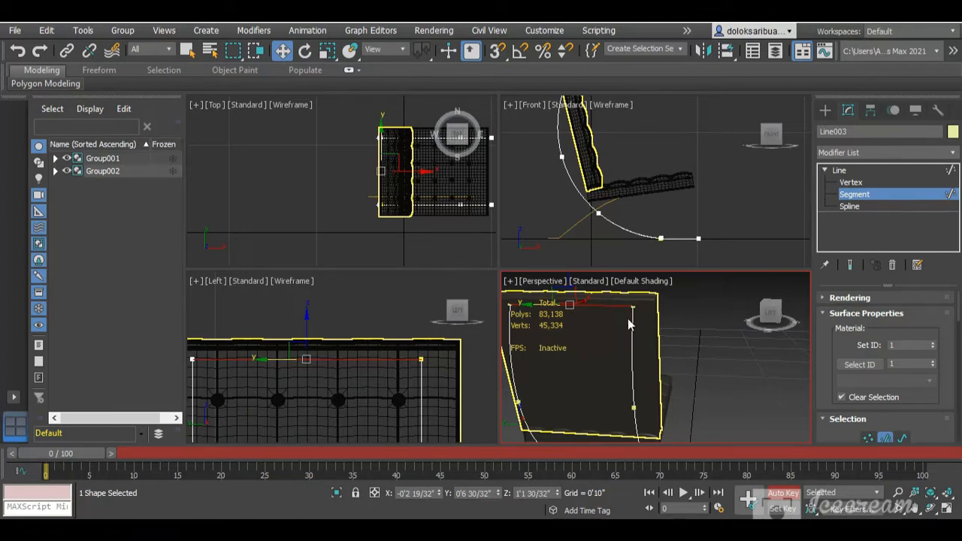
scroll(629, 340, down, 3)
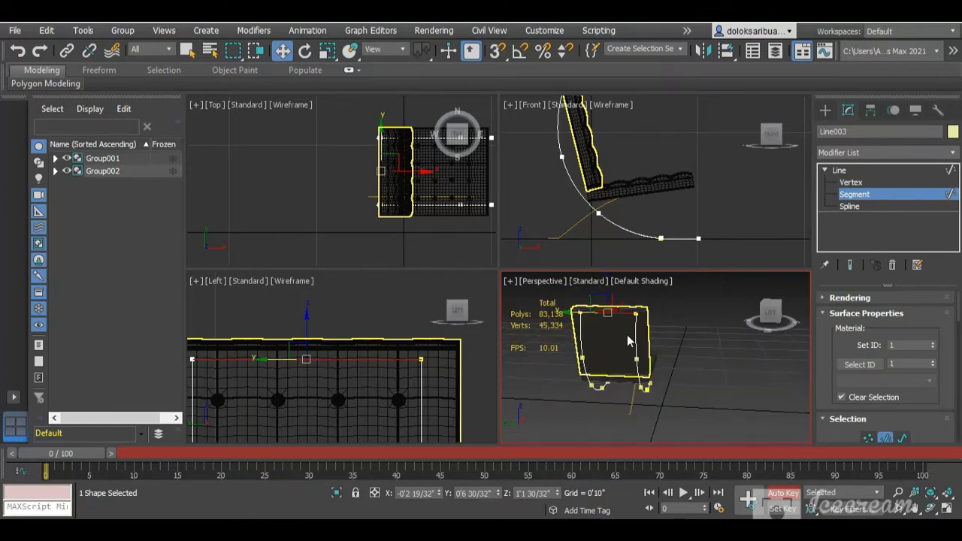
scroll(582, 339, up, 2)
click(581, 339)
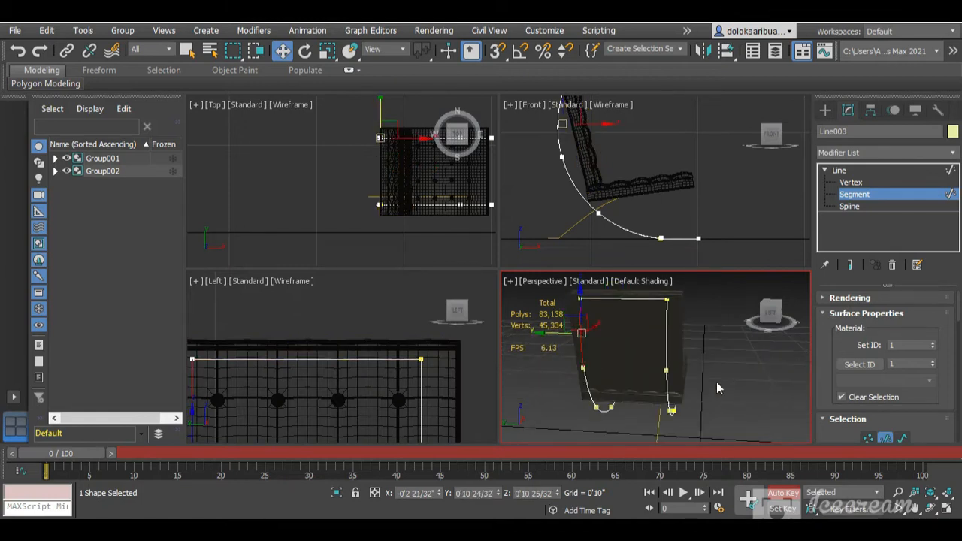
click(717, 415)
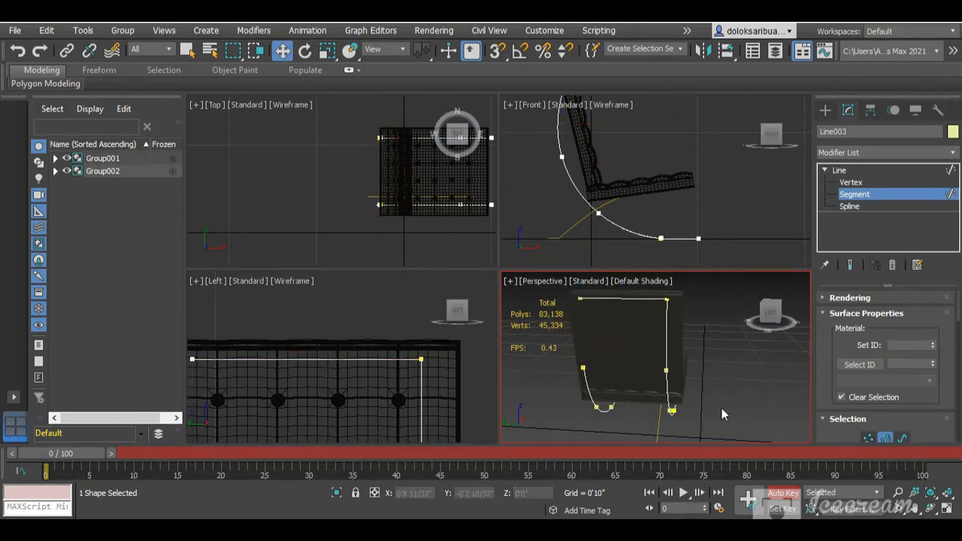
click(606, 300)
key(Delete)
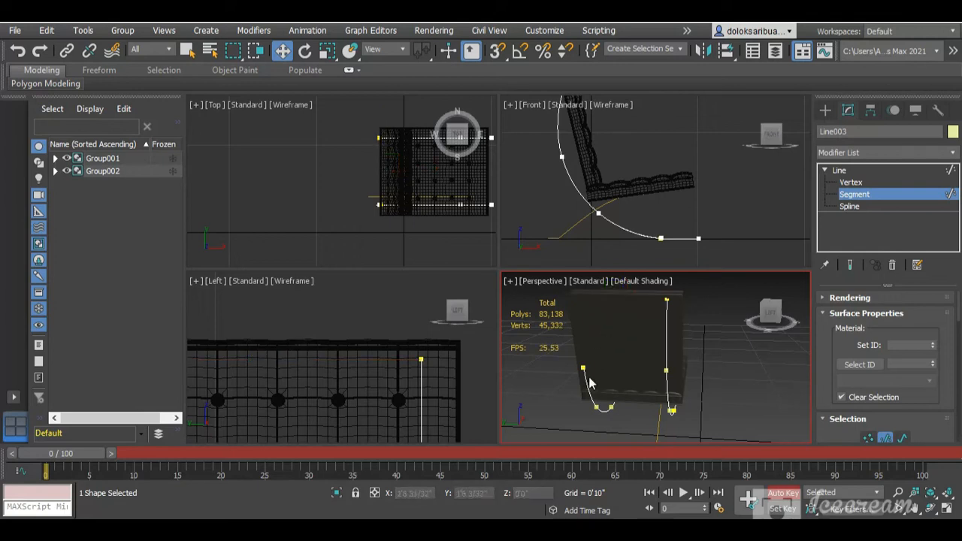
Step: Delete the remaining curved and foot segments on that far side of the frame, leaving only the side next to the leg line
click(589, 387)
key(Delete)
scroll(597, 419, up, 3)
click(610, 411)
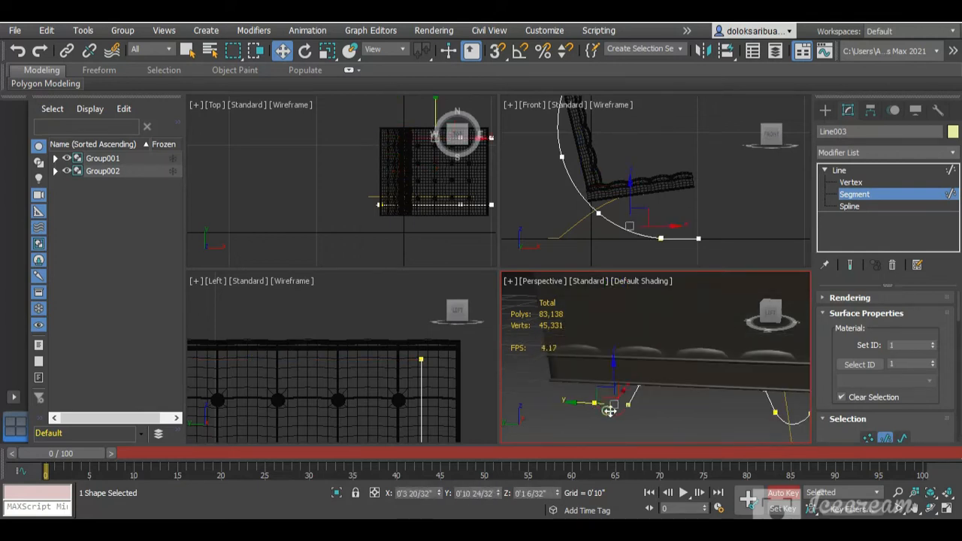
key(Delete)
click(633, 396)
key(Delete)
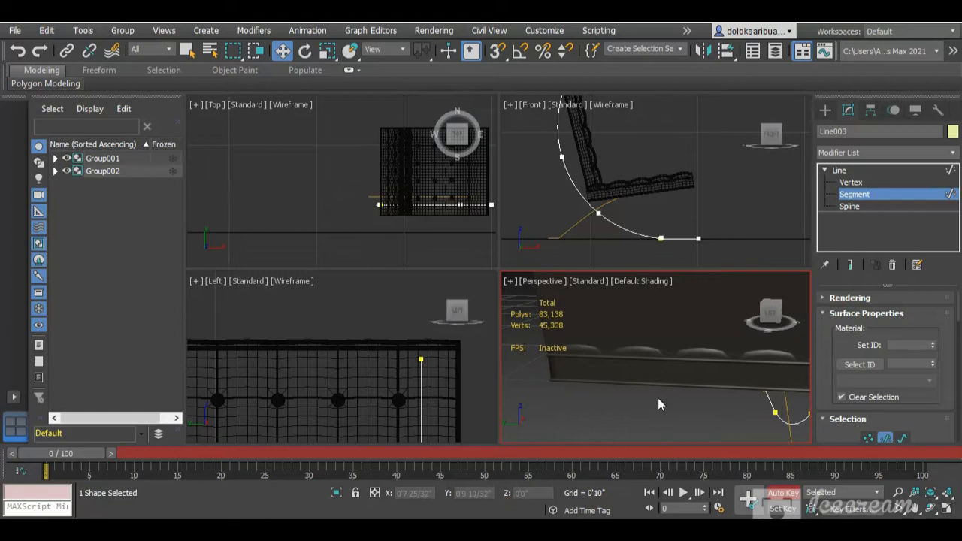
Step: Select the remaining side of the frame at spline level and move it along Y toward the leg line
key(3)
key(z)
mouse_move(635, 376)
mouse_down()
mouse_move(607, 367)
mouse_move(619, 373)
mouse_up()
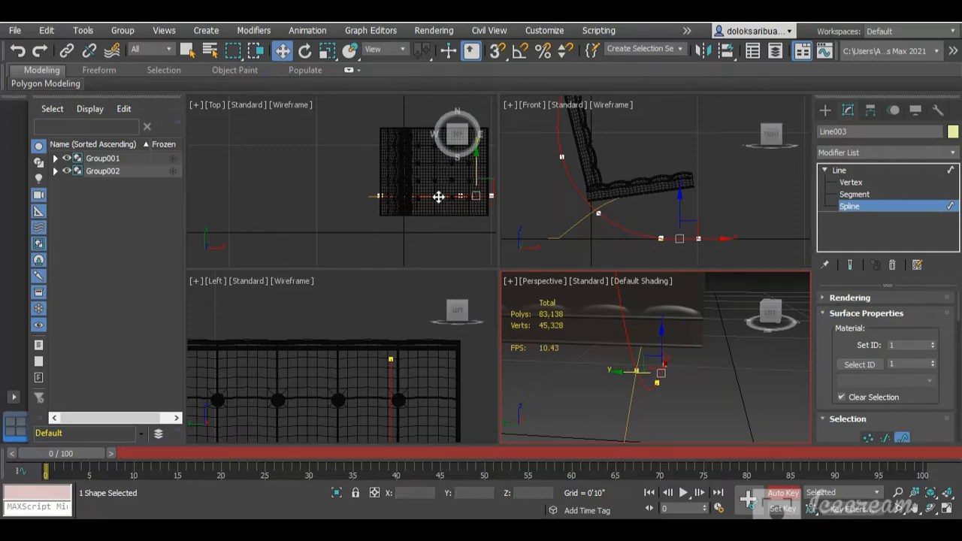
Step: Fine-tune the side spline's Y position so it lines up with the leg line in plan
scroll(438, 197, up, 2)
scroll(369, 195, up, 2)
scroll(323, 214, down, 2)
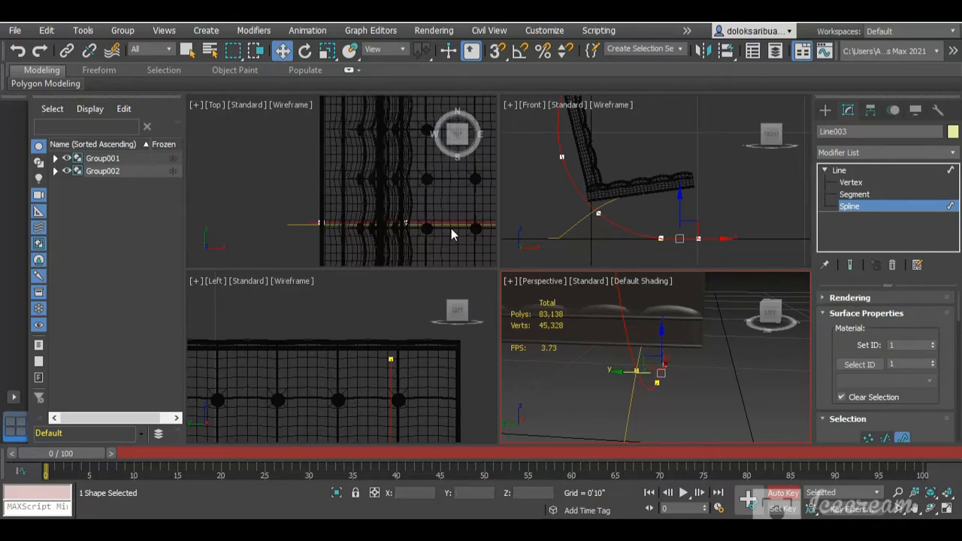
scroll(418, 225, down, 3)
scroll(485, 223, up, 5)
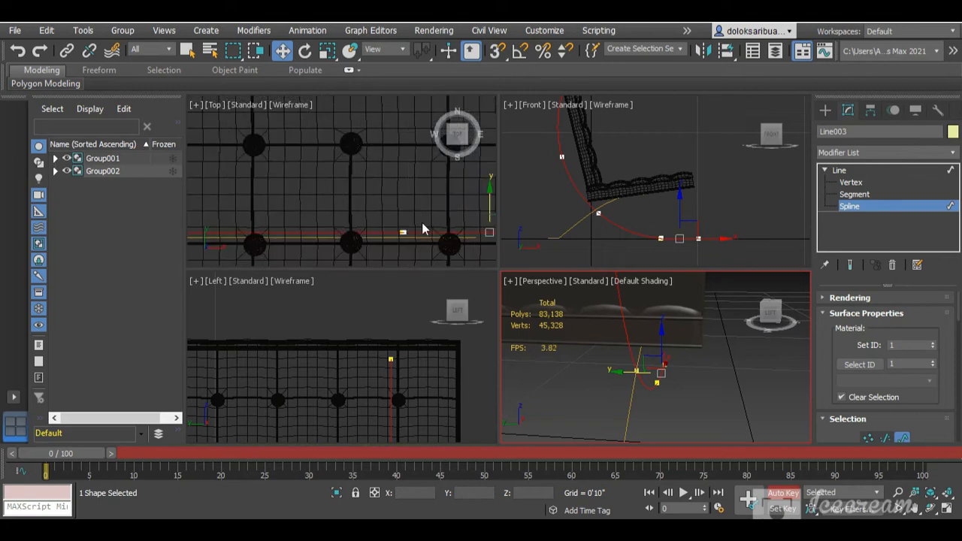
scroll(425, 229, down, 2)
scroll(460, 226, up, 3)
scroll(451, 235, up, 2)
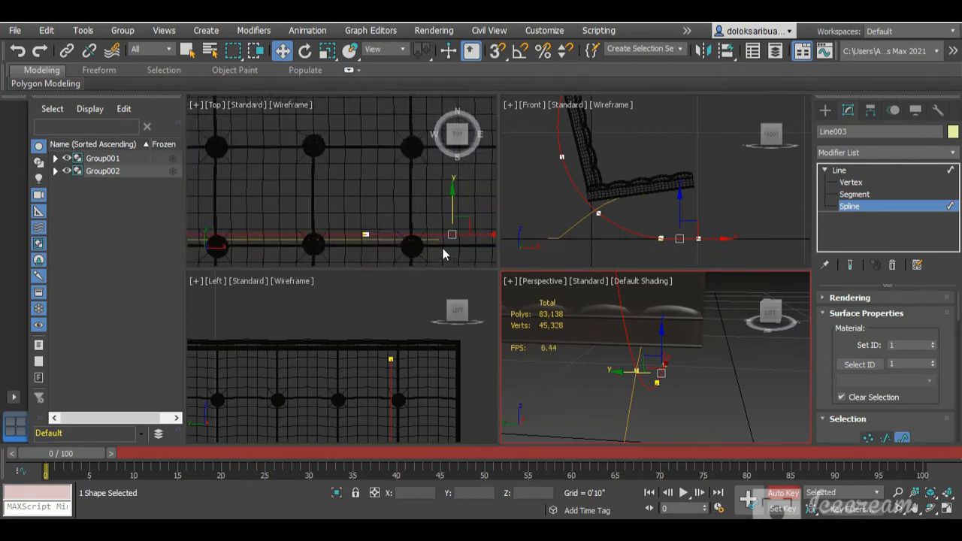
scroll(462, 199, down, 2)
right_click(458, 192)
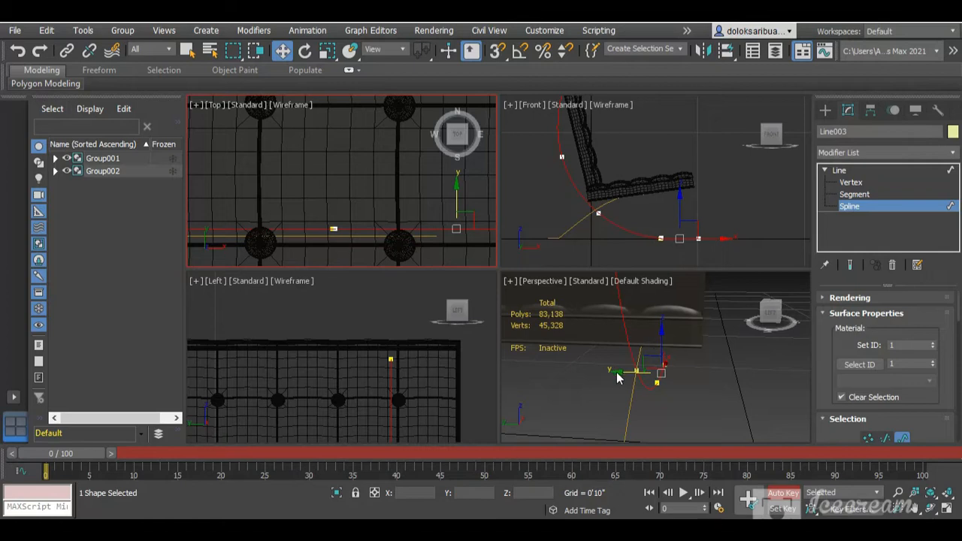
mouse_move(616, 378)
mouse_down()
mouse_move(625, 379)
mouse_move(593, 377)
mouse_move(633, 396)
mouse_move(615, 383)
mouse_up()
Step: Reselect only the curved spline of the frame and nudge it sideways into line with the leg line
scroll(421, 363, up, 5)
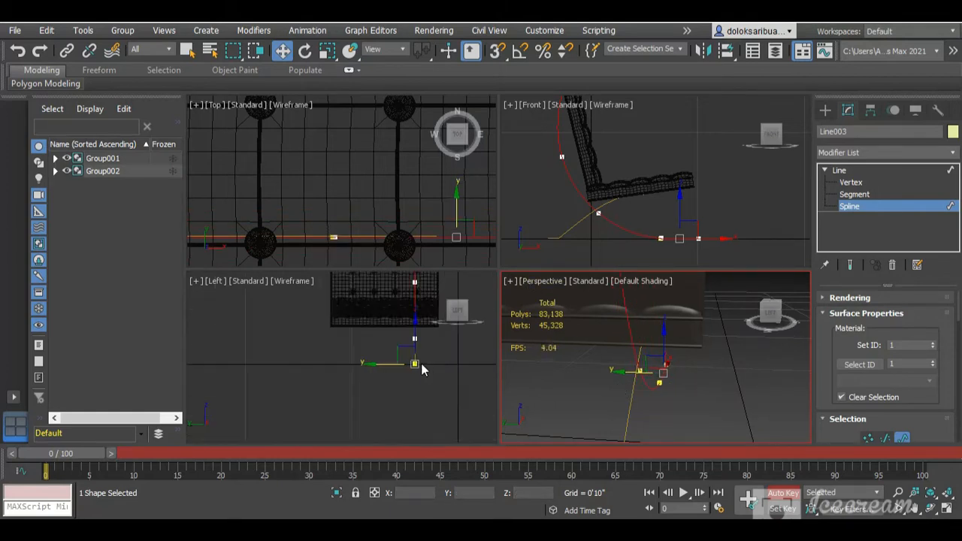
click(356, 374)
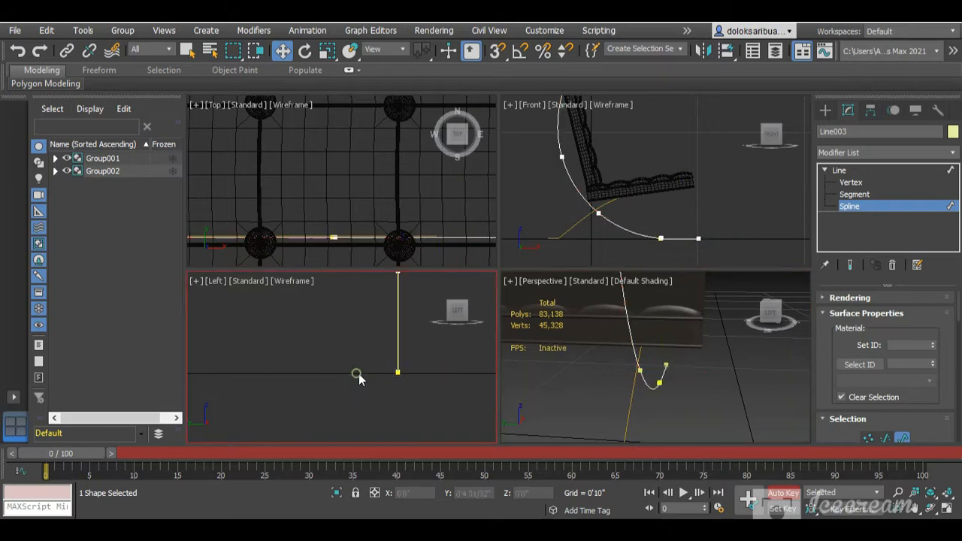
click(397, 371)
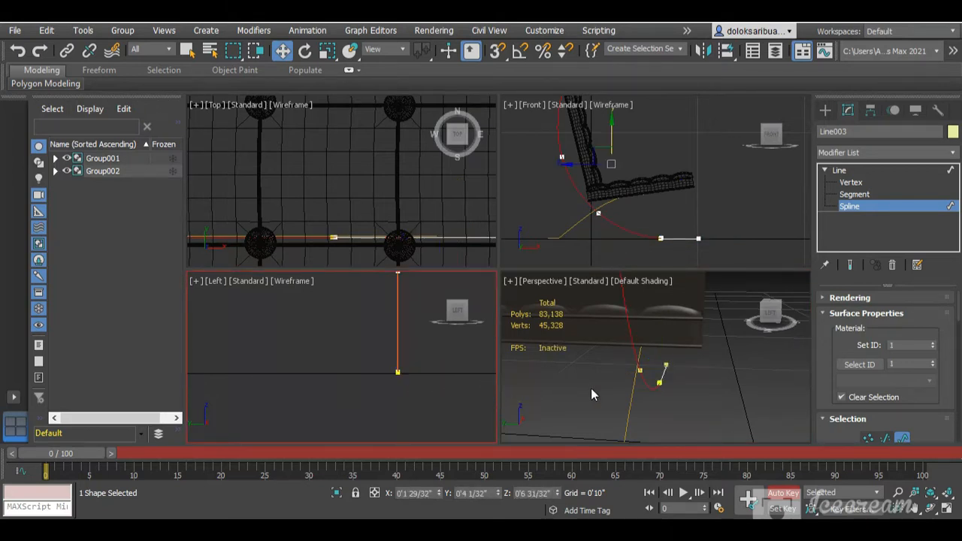
scroll(412, 368, down, 5)
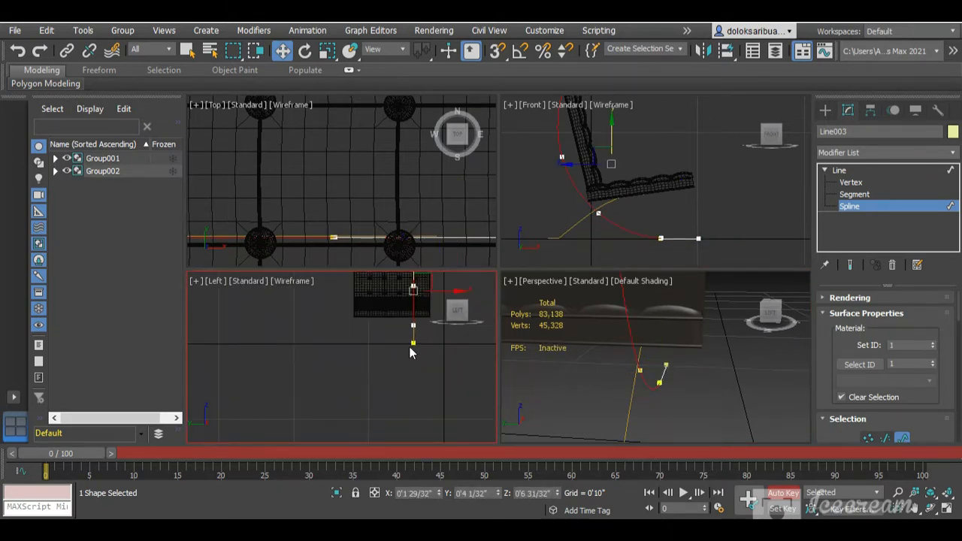
scroll(416, 320, up, 2)
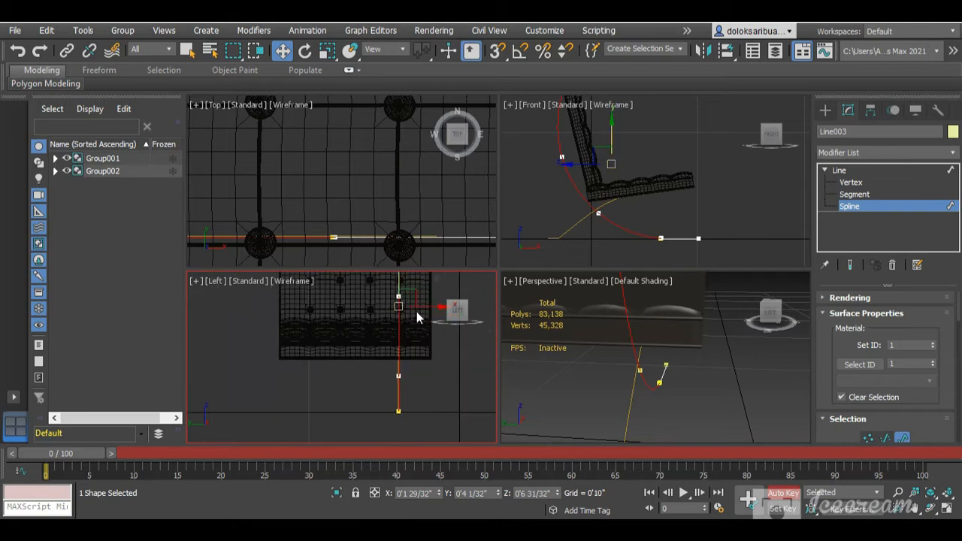
drag(428, 307, 426, 311)
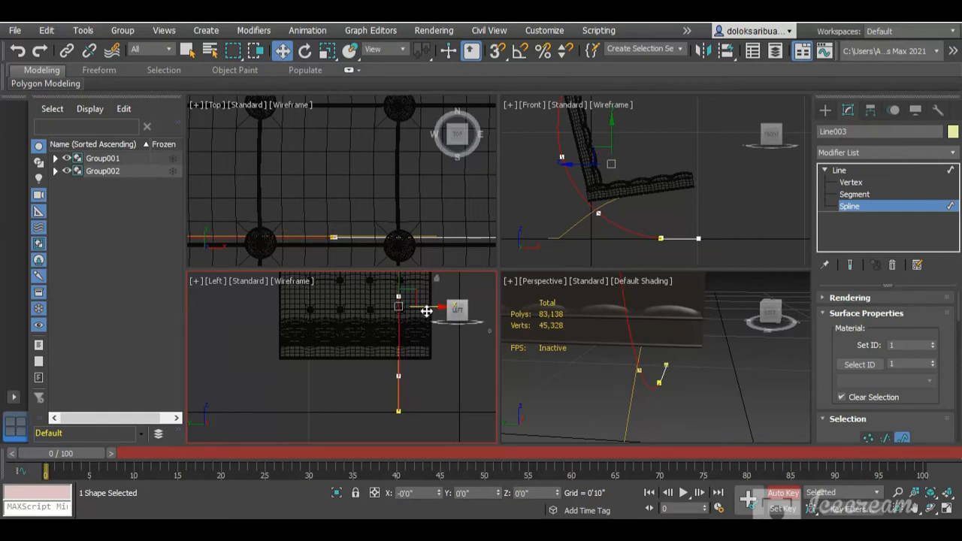
Step: Leave spline editing of the curved line and examine its alignment with the leg line from several perspective angles
click(687, 402)
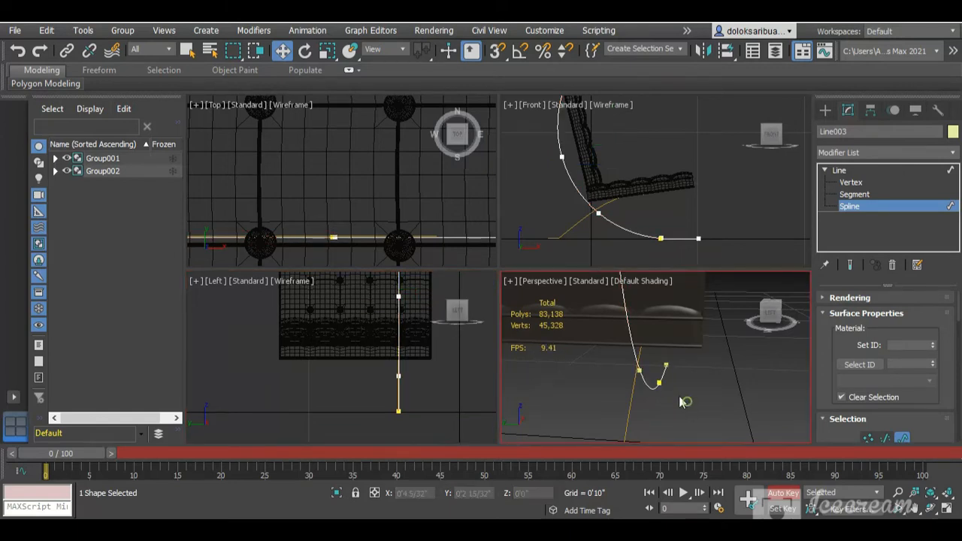
scroll(643, 389, down, 5)
scroll(655, 395, up, 5)
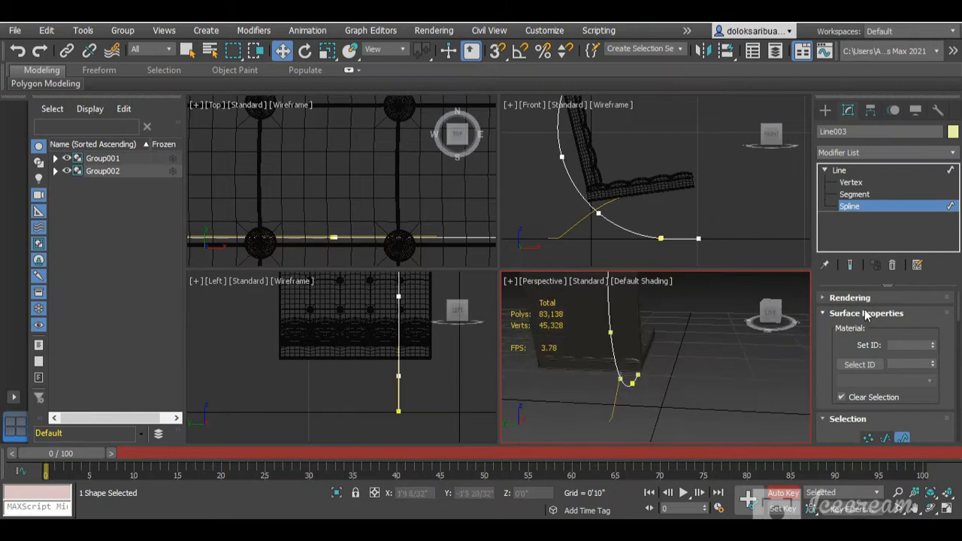
click(827, 298)
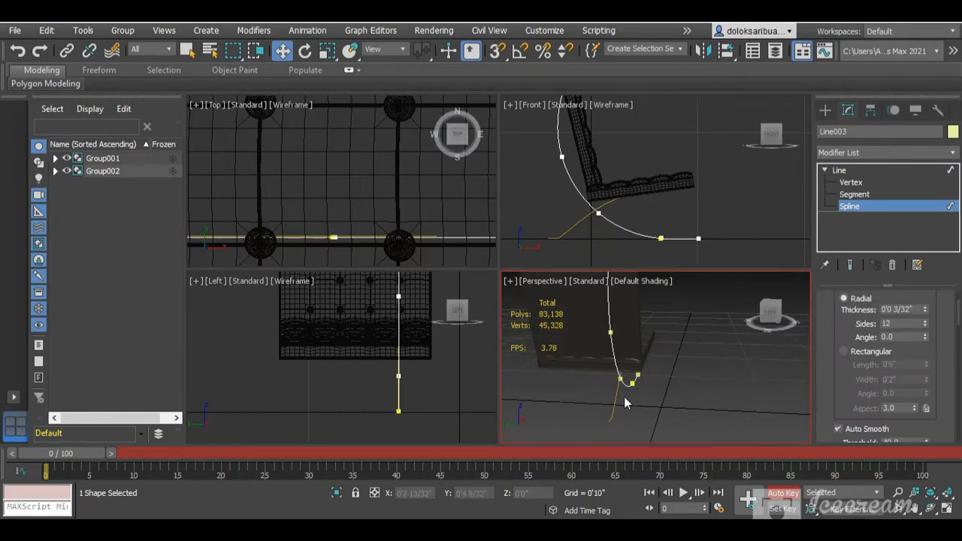
click(835, 171)
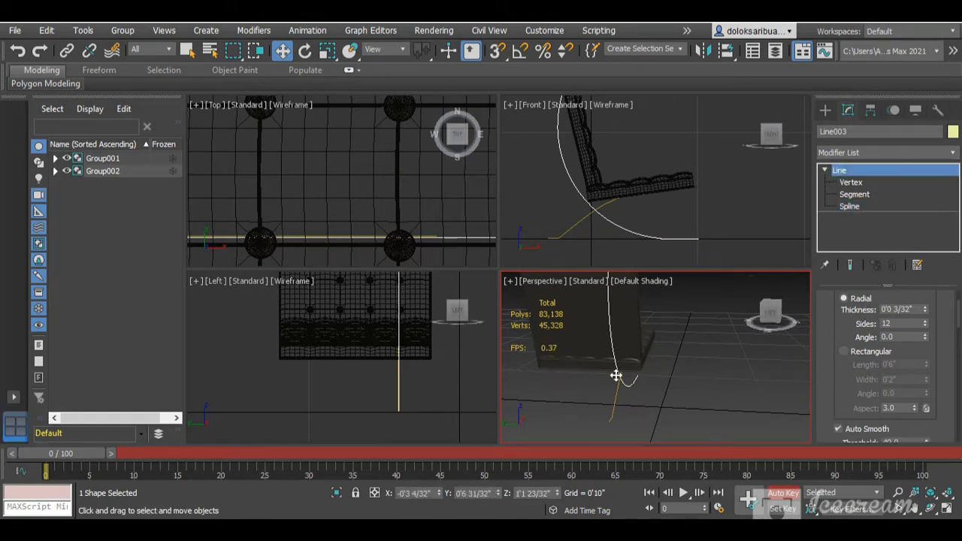
click(630, 399)
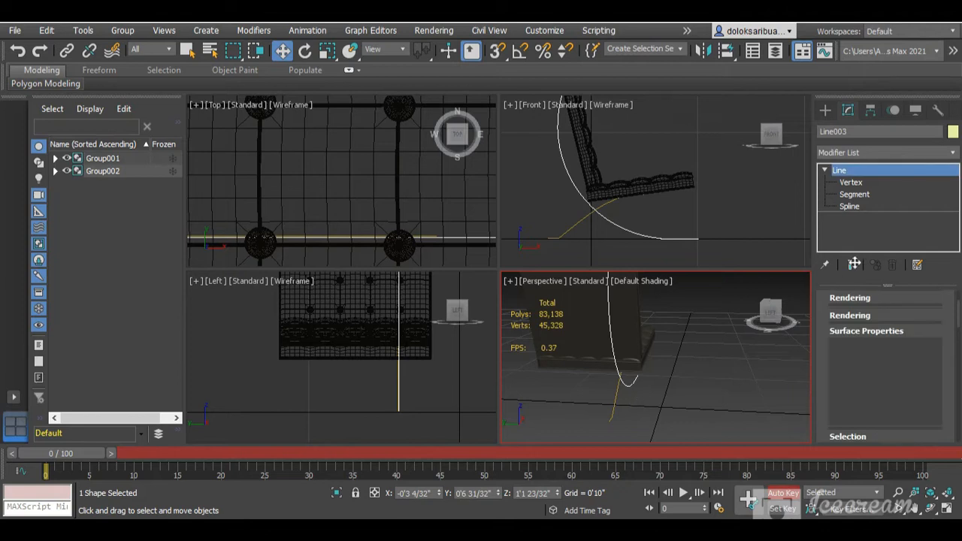
scroll(708, 314, down, 5)
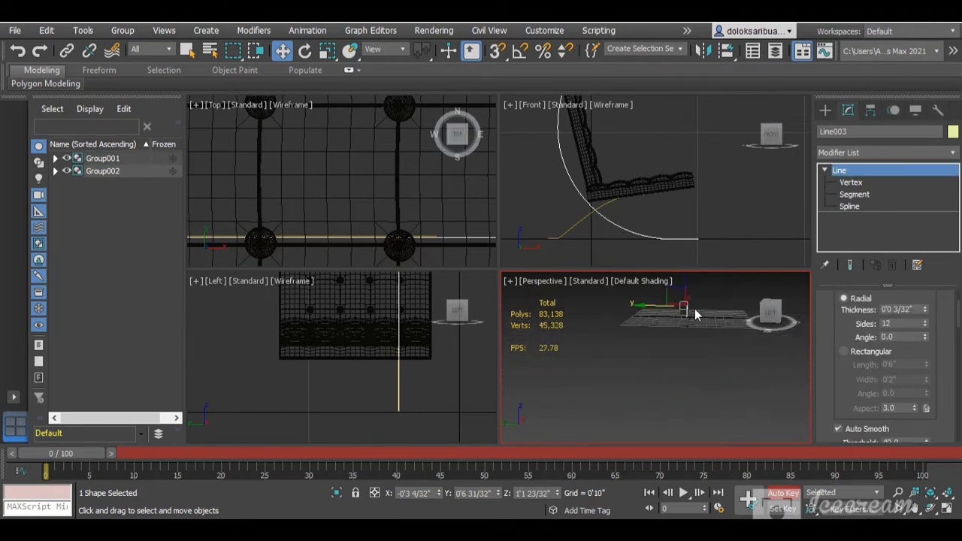
scroll(692, 316, up, 5)
scroll(689, 339, up, 2)
scroll(712, 346, up, 2)
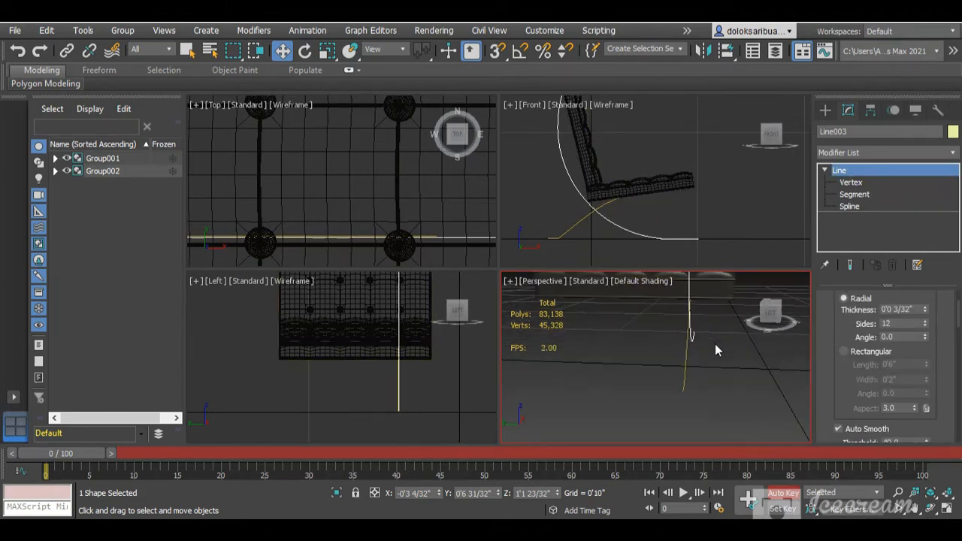
click(772, 314)
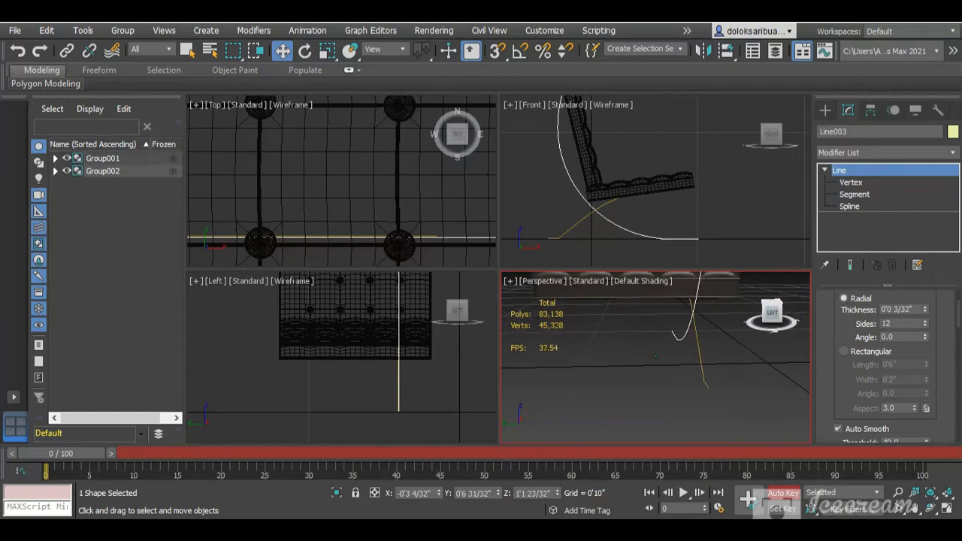
drag(771, 328, 739, 309)
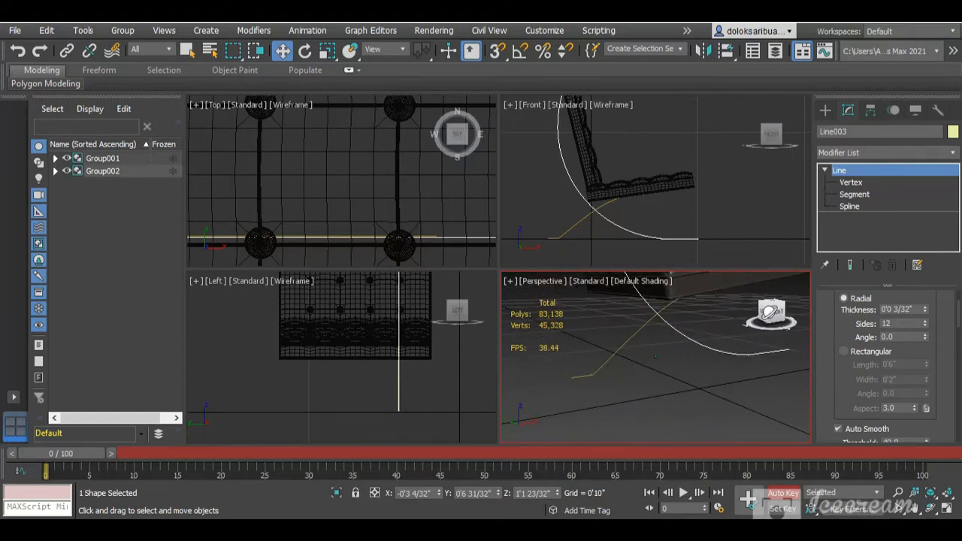
Step: Reselect the curved frame line and, at segment level, attach the crossing leg line to it
scroll(655, 383, down, 3)
ctrl+click(660, 367)
click(661, 369)
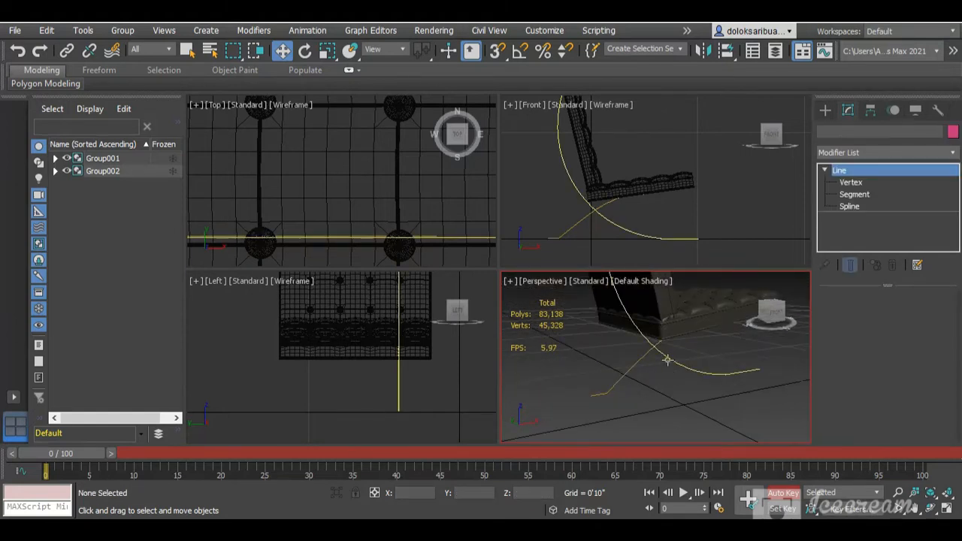
scroll(862, 363, down, 10)
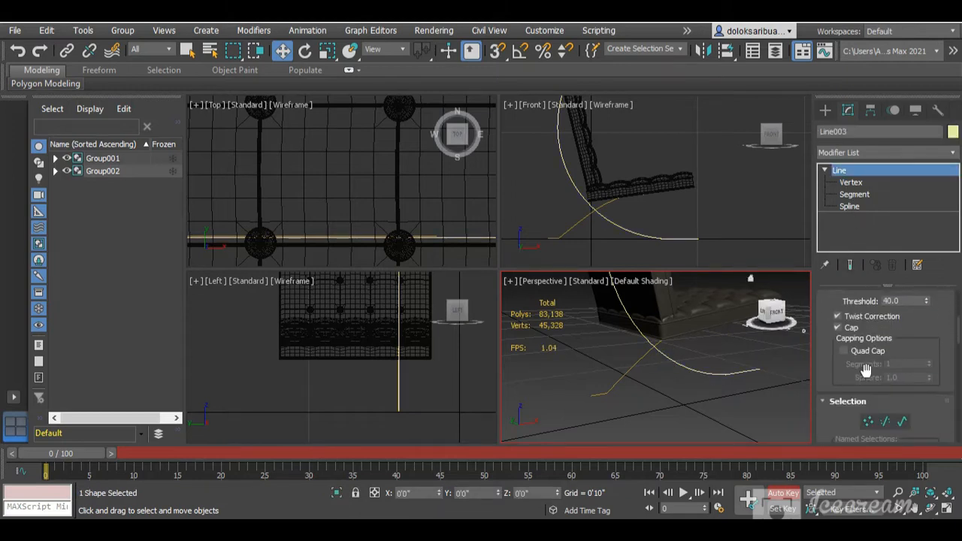
scroll(868, 332, up, 1)
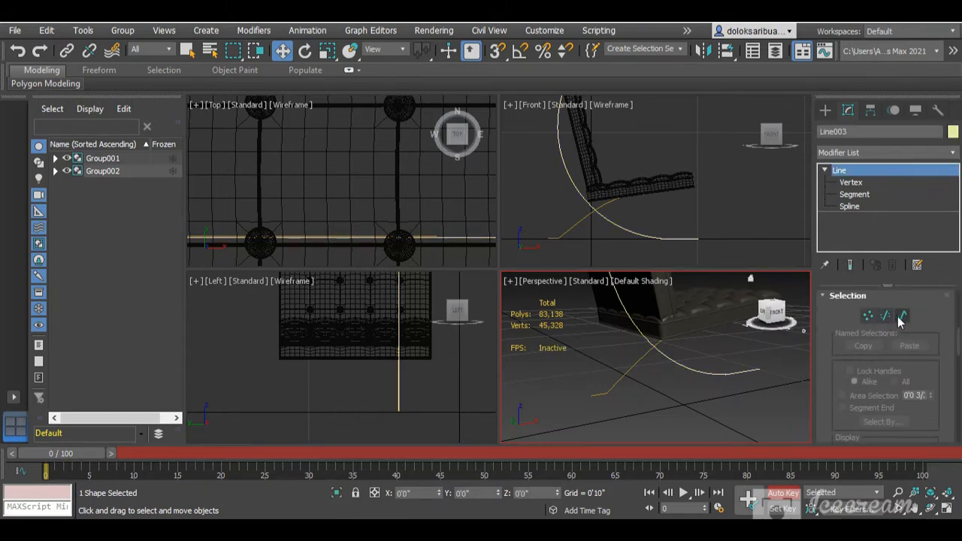
click(885, 315)
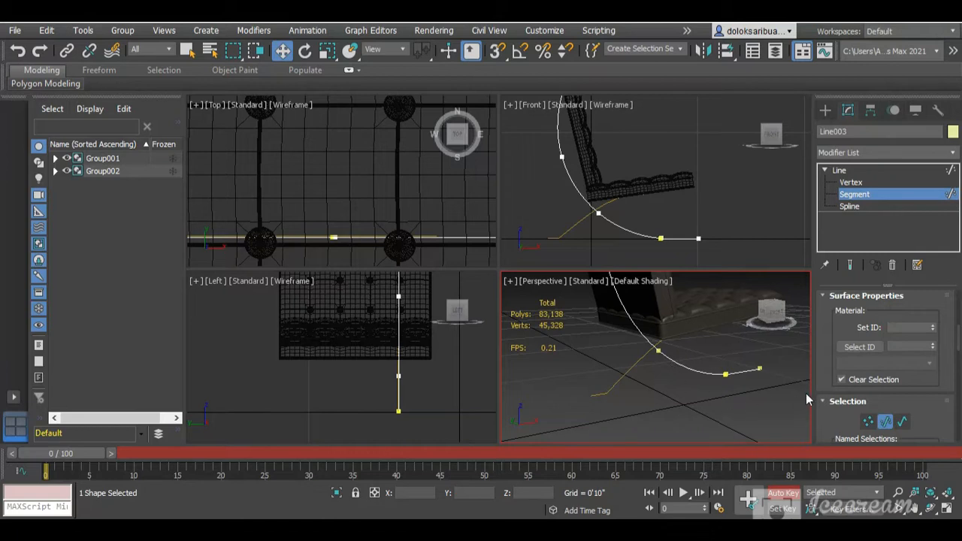
scroll(849, 372, down, 8)
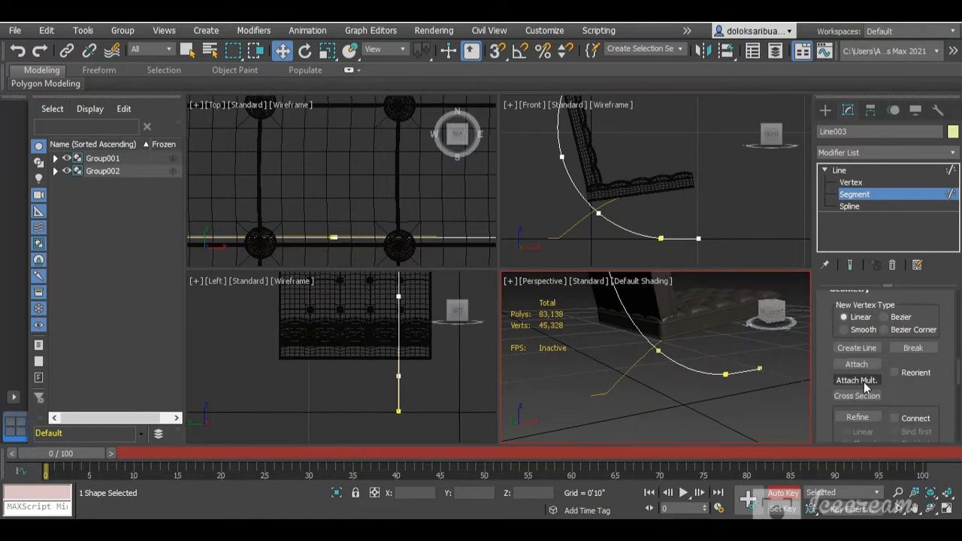
click(856, 364)
click(625, 373)
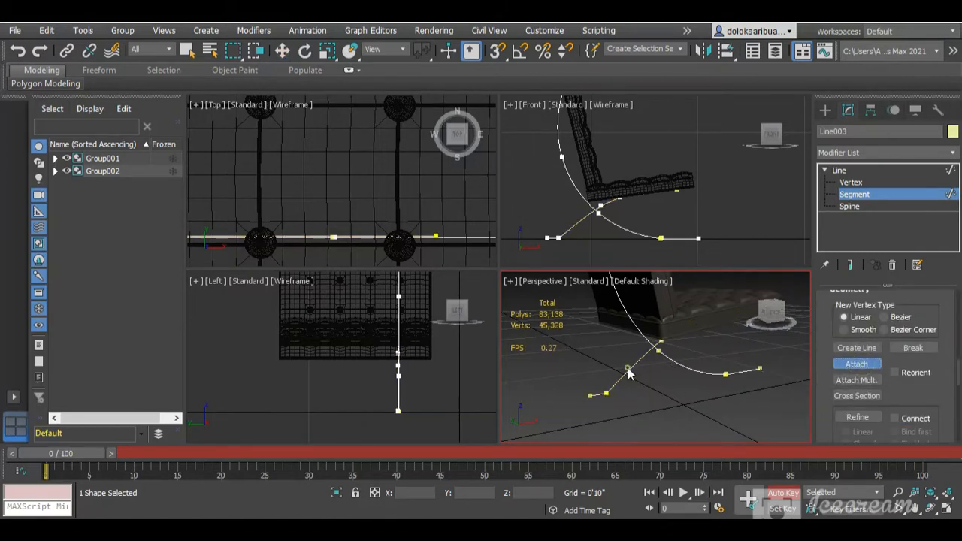
key(w)
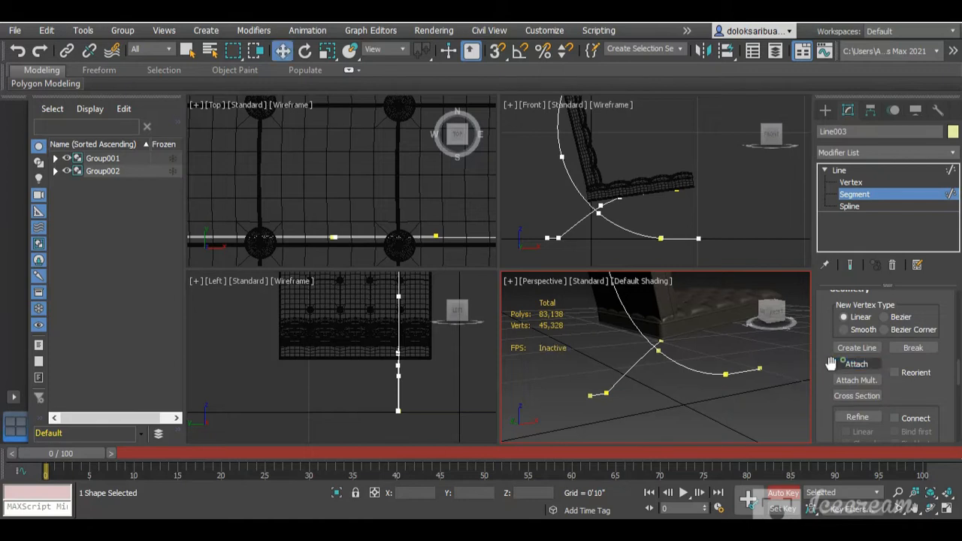
click(640, 360)
drag(641, 360, 716, 386)
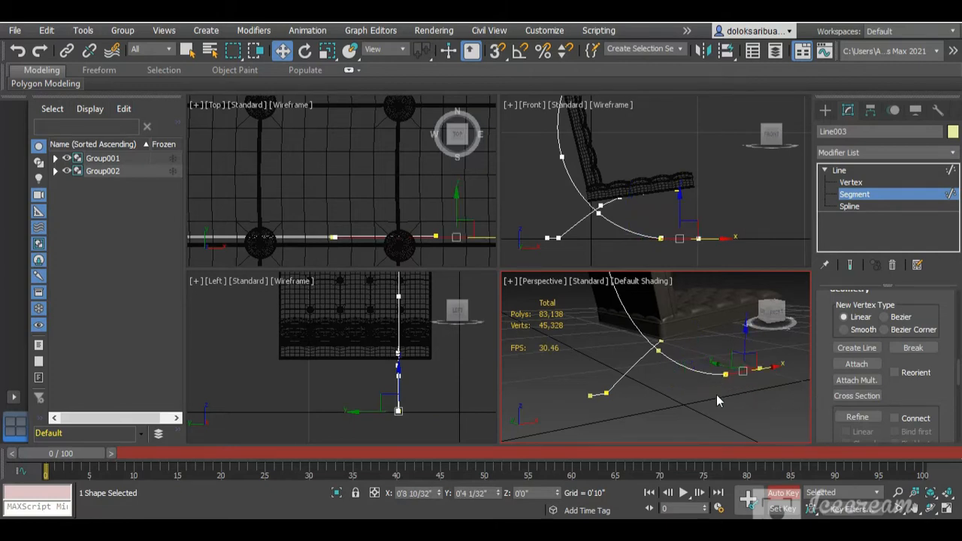
click(654, 358)
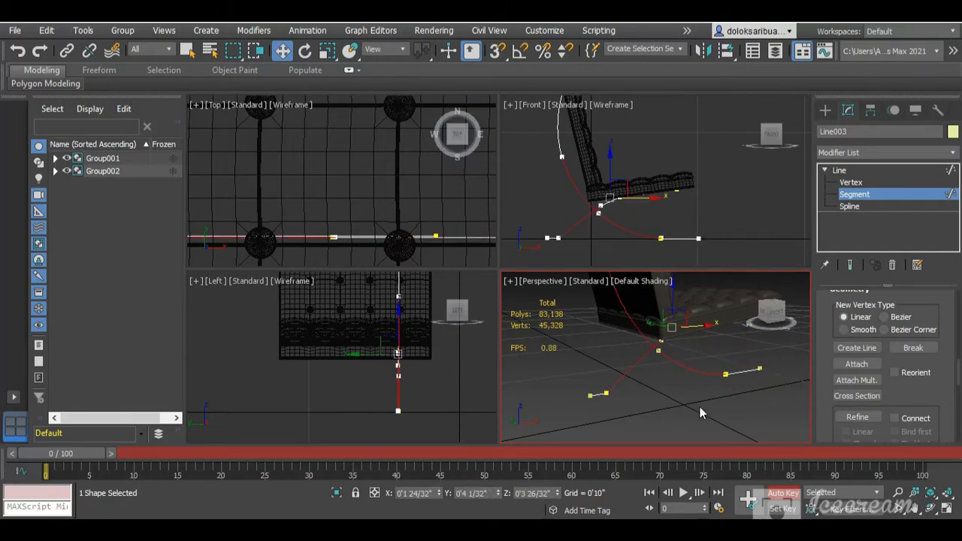
drag(736, 386, 711, 363)
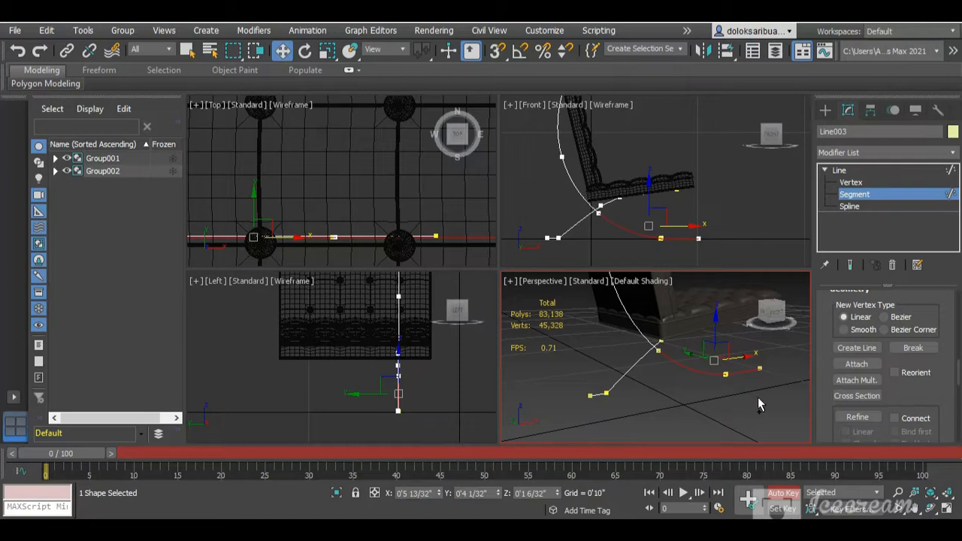
drag(757, 396, 571, 378)
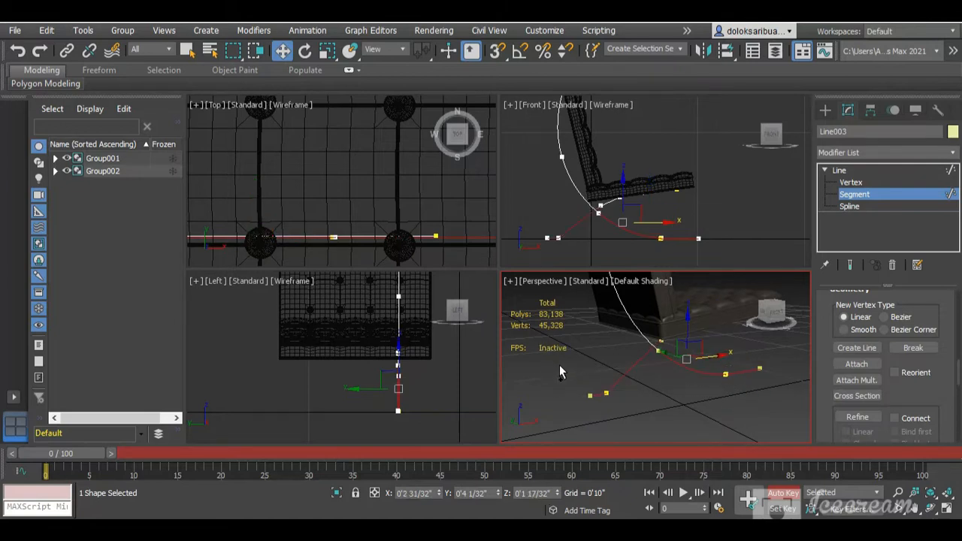
ctrl+click(644, 340)
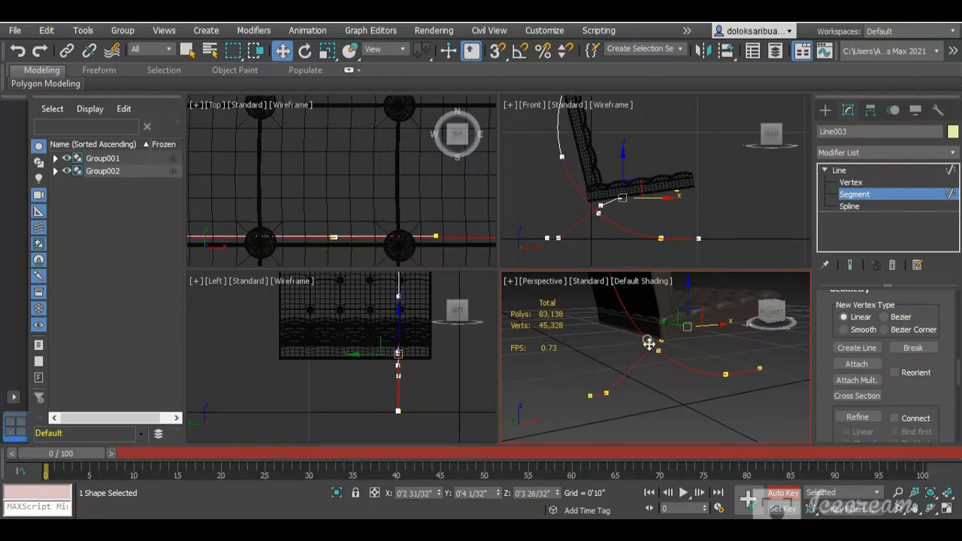
click(855, 365)
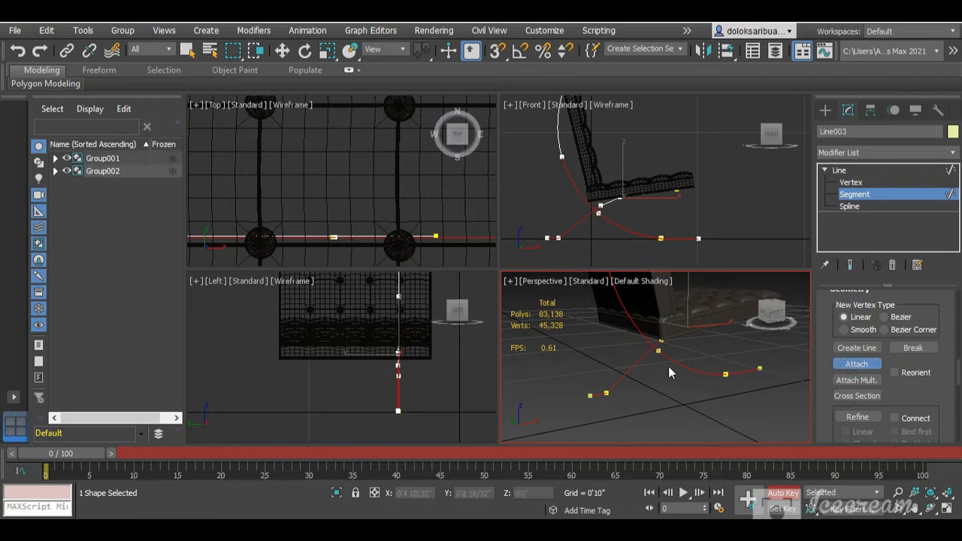
click(852, 364)
Step: At spline level, select both crossing splines and move them about 6 inches across toward the opposite side of the seat
click(629, 386)
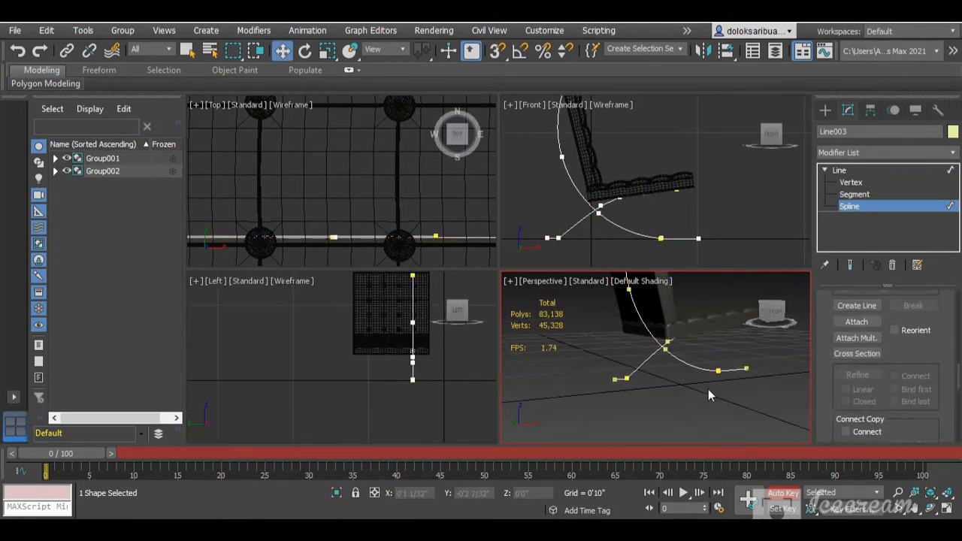
drag(704, 392, 617, 357)
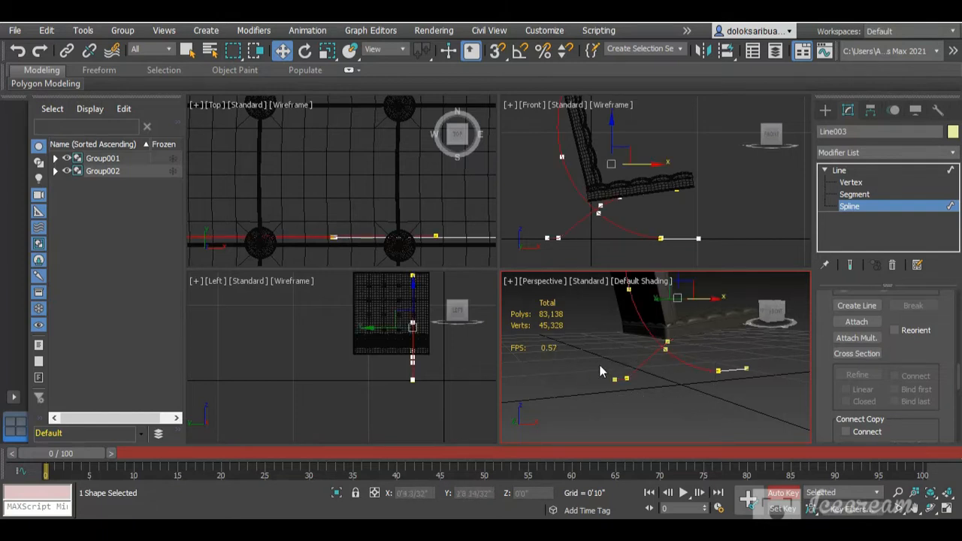
scroll(411, 358, up, 2)
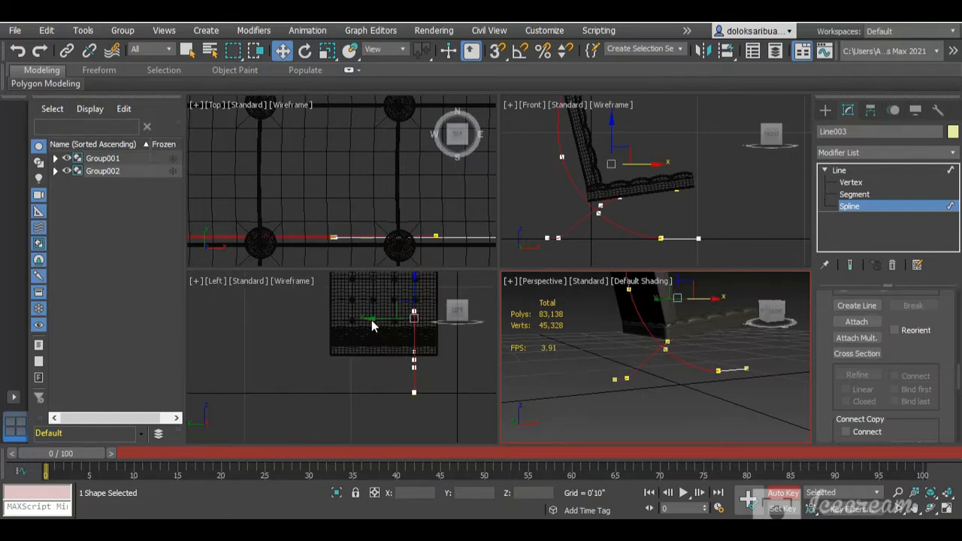
click(375, 400)
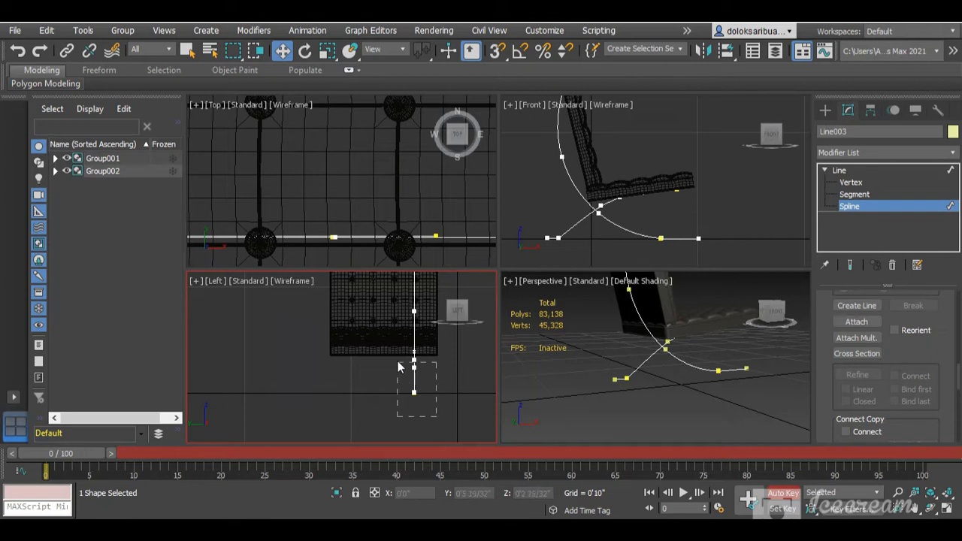
drag(396, 360, 416, 338)
drag(447, 367, 386, 359)
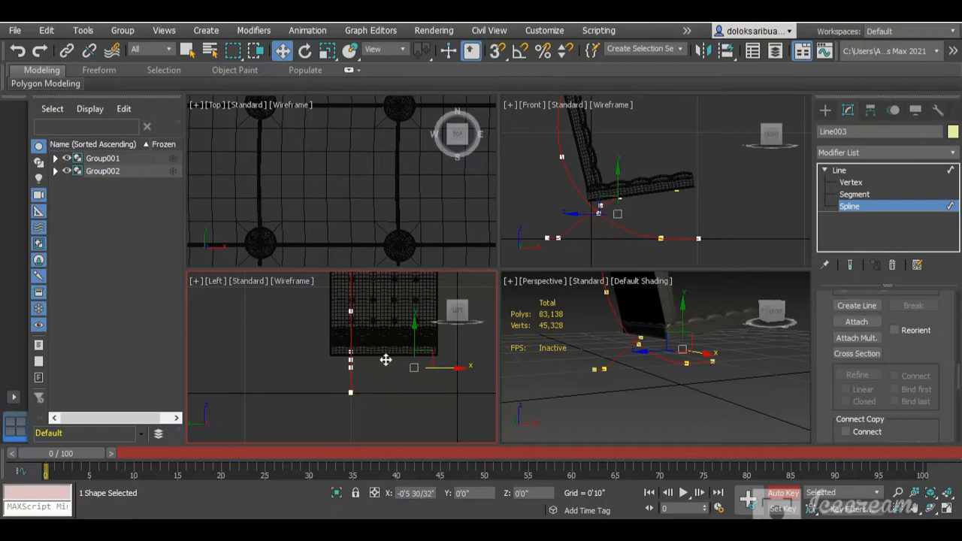
Step: Copy the two selected splines back across to the original side of the seat, then check both frames in perspective
shift+drag(419, 393, 477, 391)
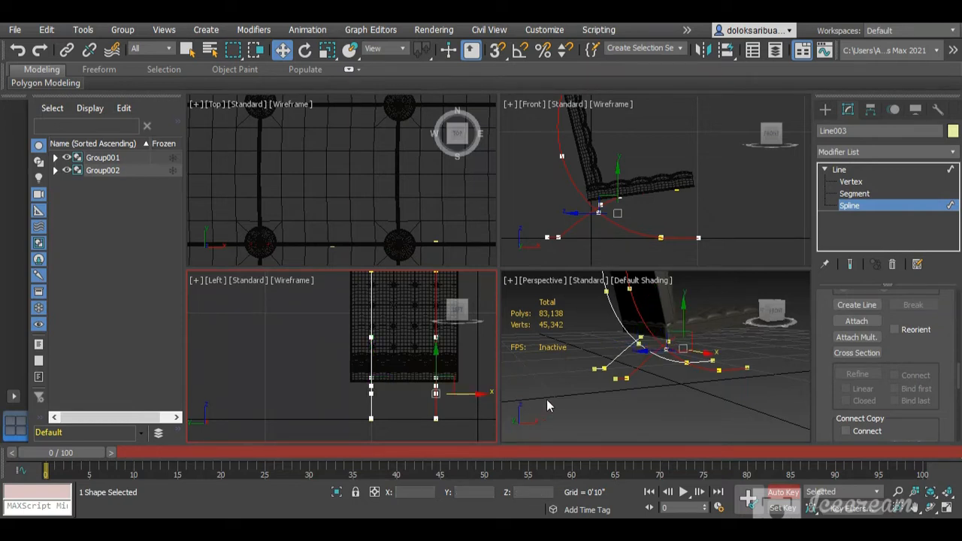
middle_click(737, 423)
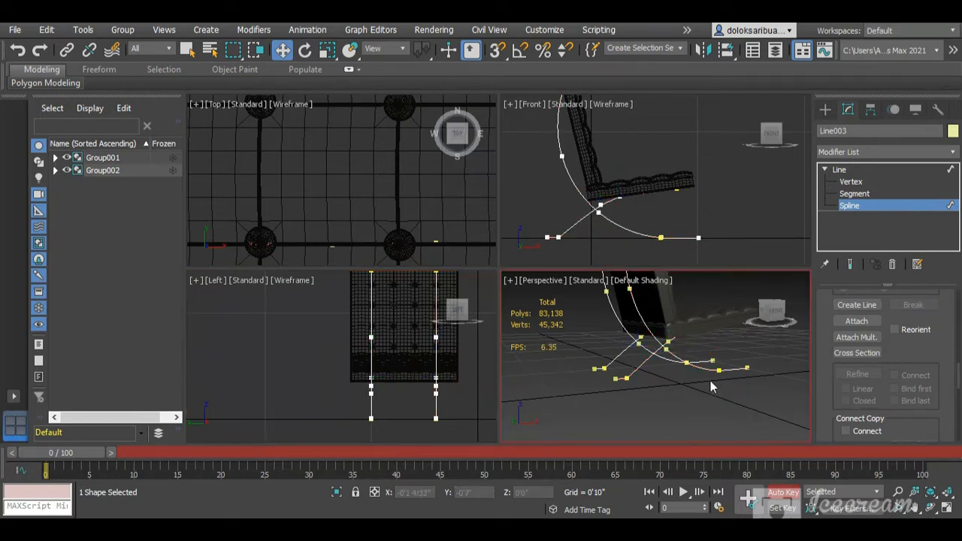
mouse_move(770, 310)
mouse_down()
mouse_move(774, 317)
mouse_move(761, 319)
mouse_move(767, 314)
mouse_up()
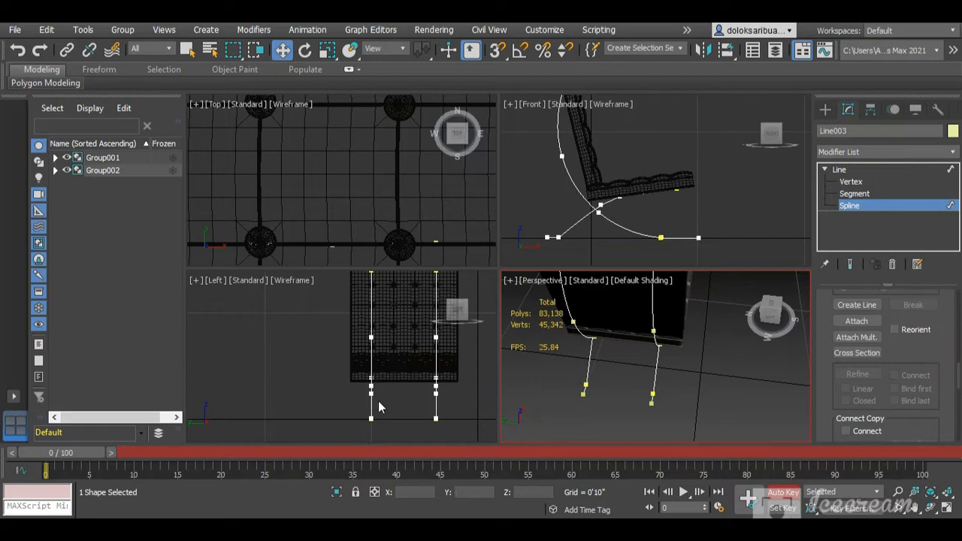
Step: Select the pair of splines farther inside the seat and nudge it slightly outward toward the seat's nearest side edge
drag(385, 423, 343, 386)
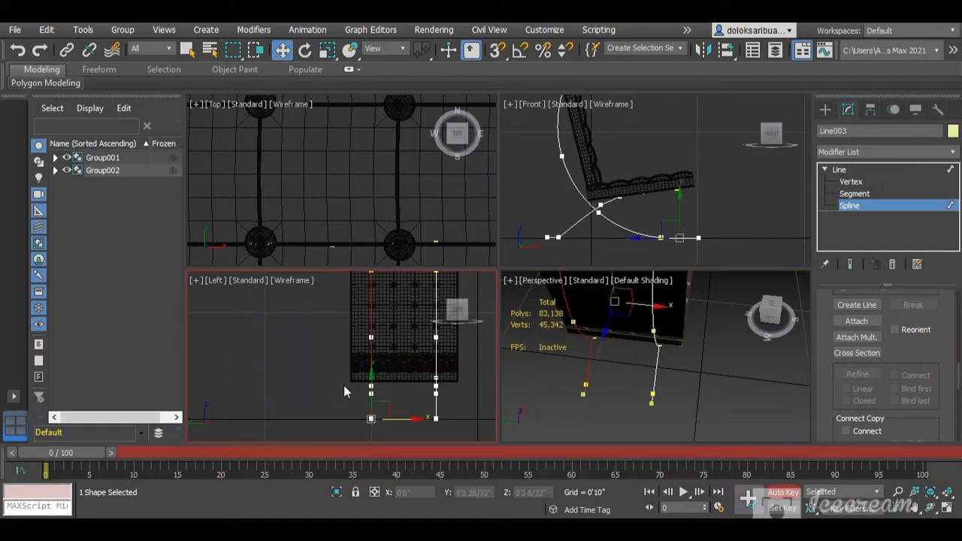
click(370, 393)
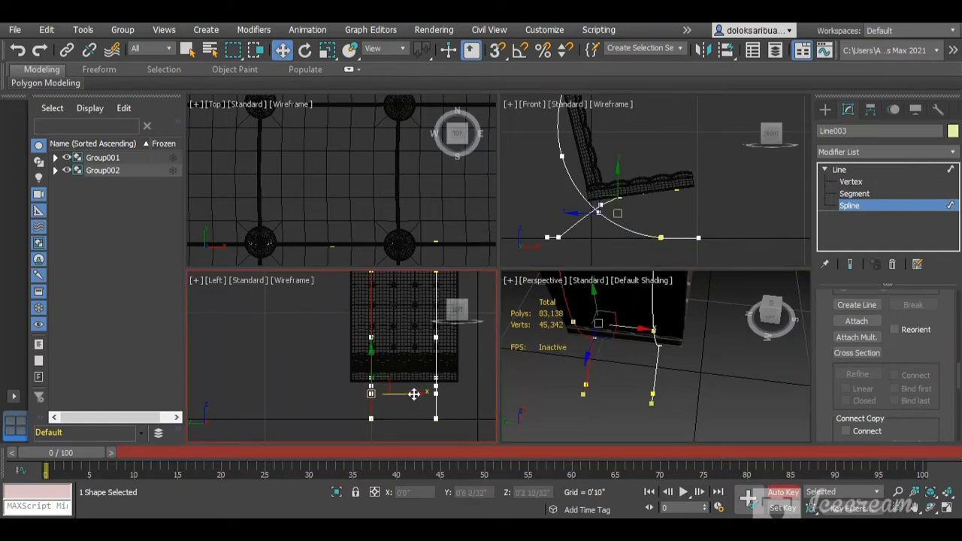
drag(413, 393, 404, 394)
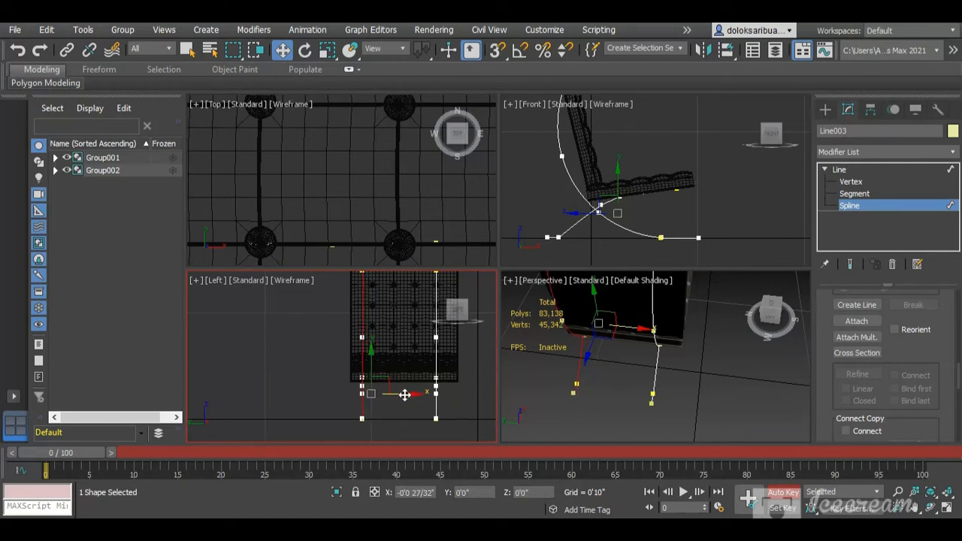
drag(404, 394, 406, 395)
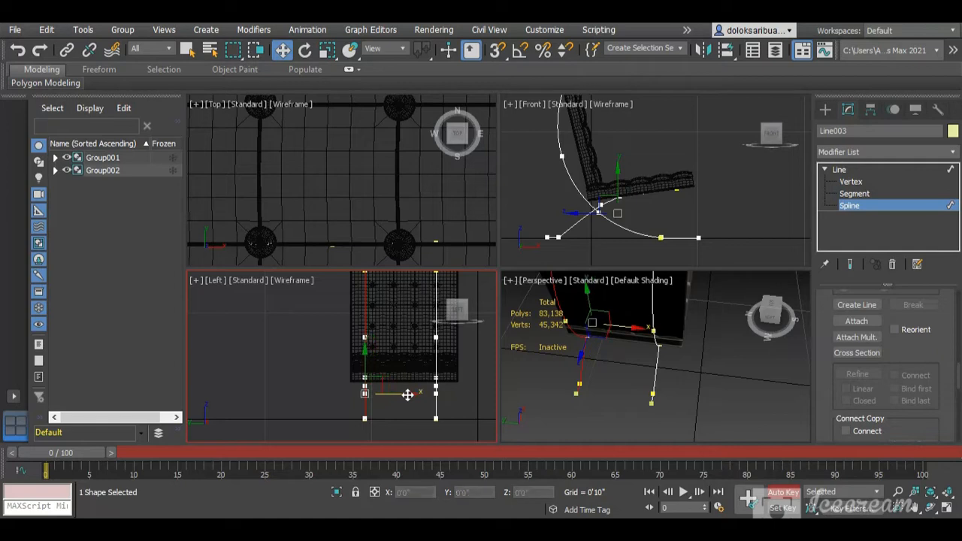
Step: Select the pair of splines at the opposite side of the seat and nudge it slightly outward toward its nearest side edge
click(457, 430)
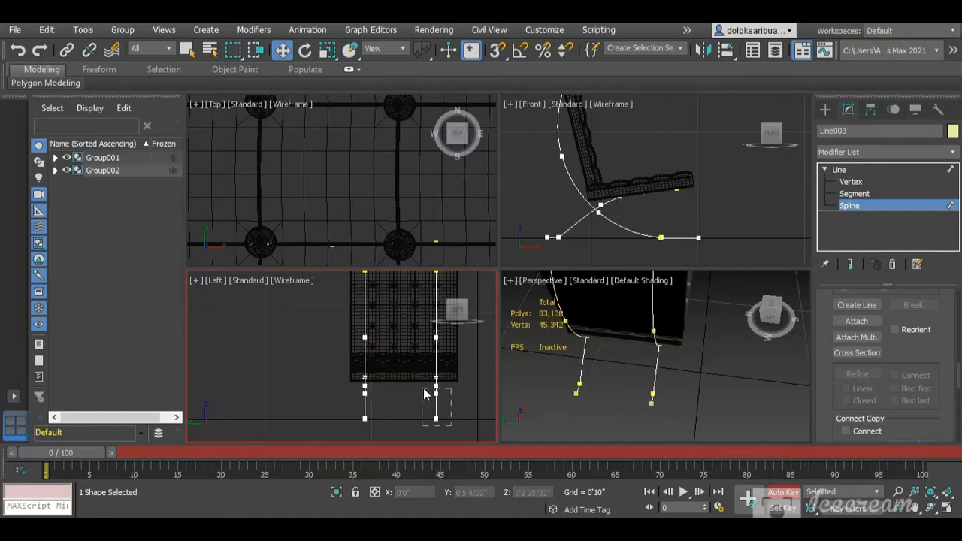
click(435, 397)
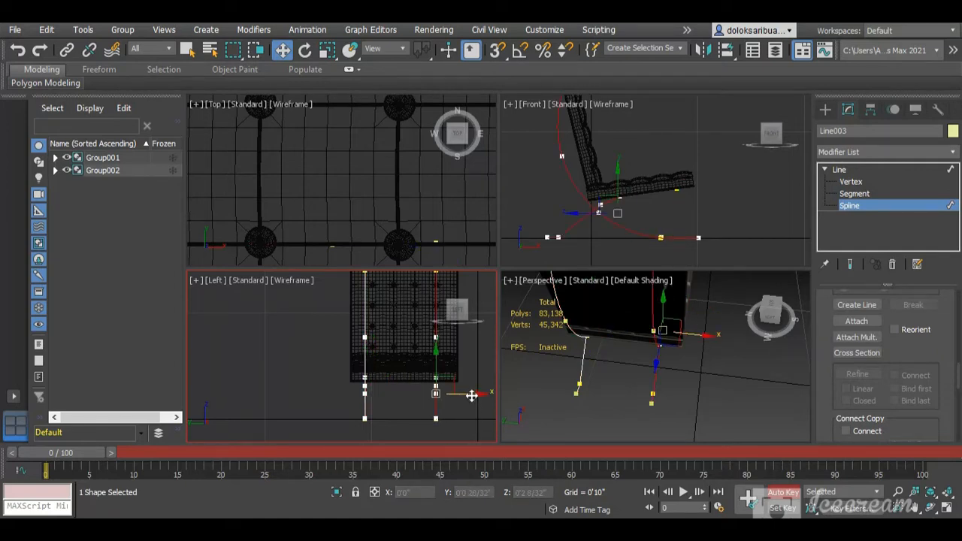
Step: Leave spline level, isolate the leg frame line from the seat, and view both sides of it in perspective
drag(641, 256, 559, 214)
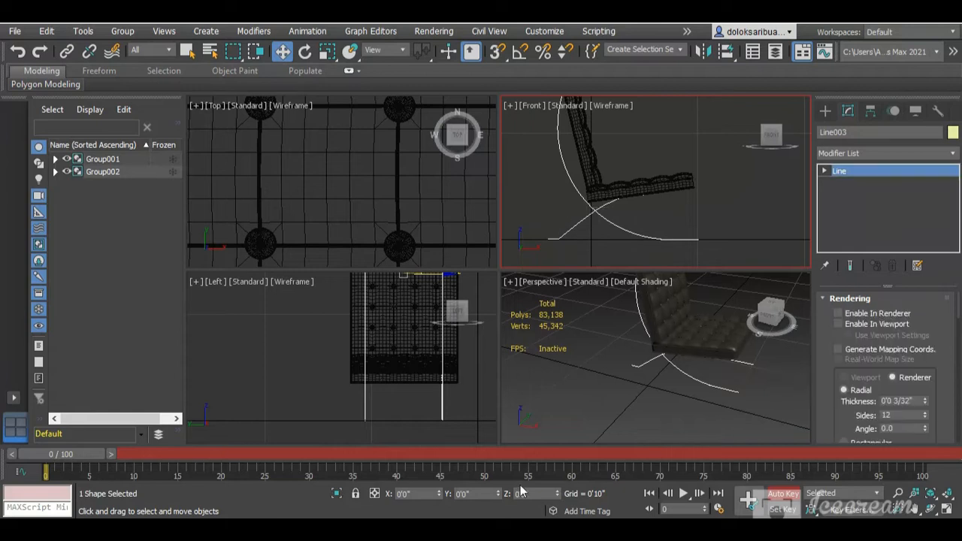
click(338, 493)
click(589, 401)
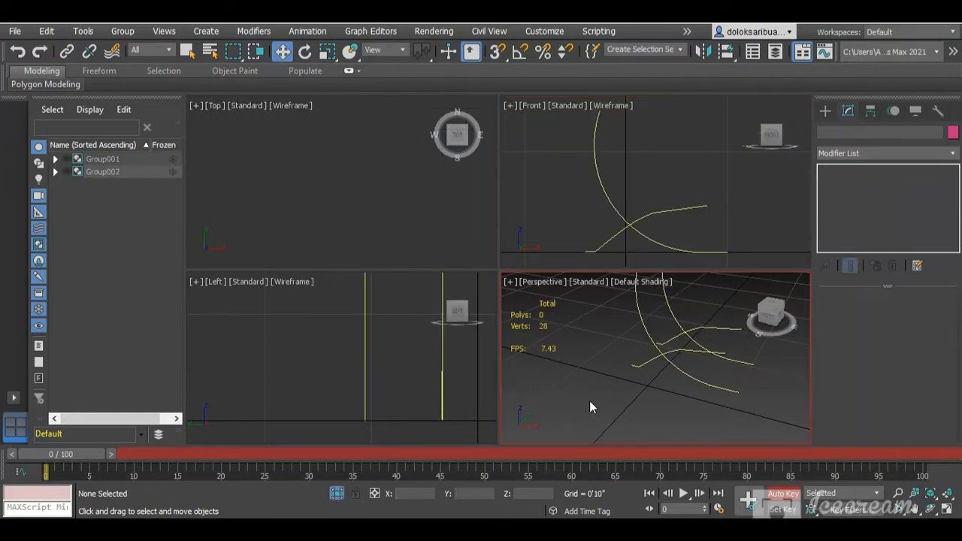
alt+middle_drag(589, 401, 662, 374)
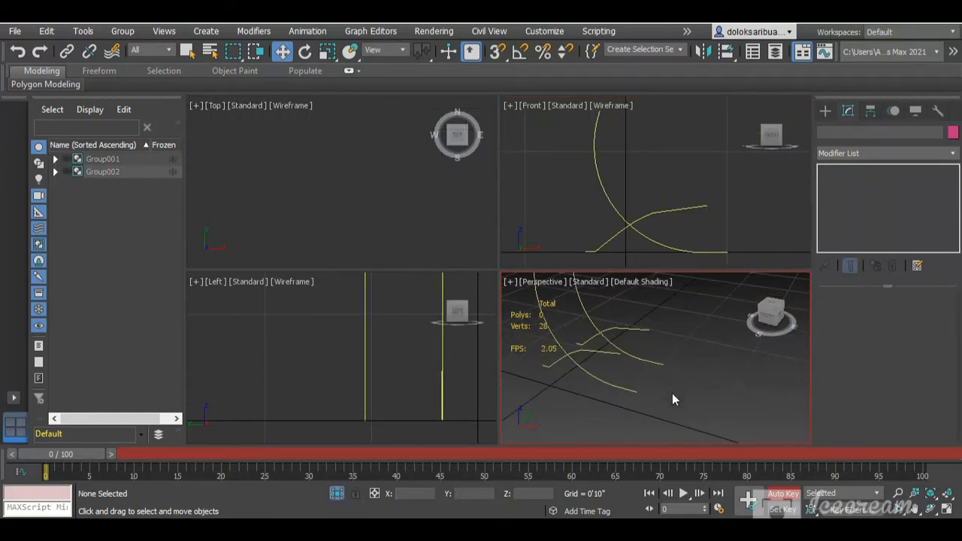
scroll(670, 395, down, 3)
scroll(586, 301, up, 2)
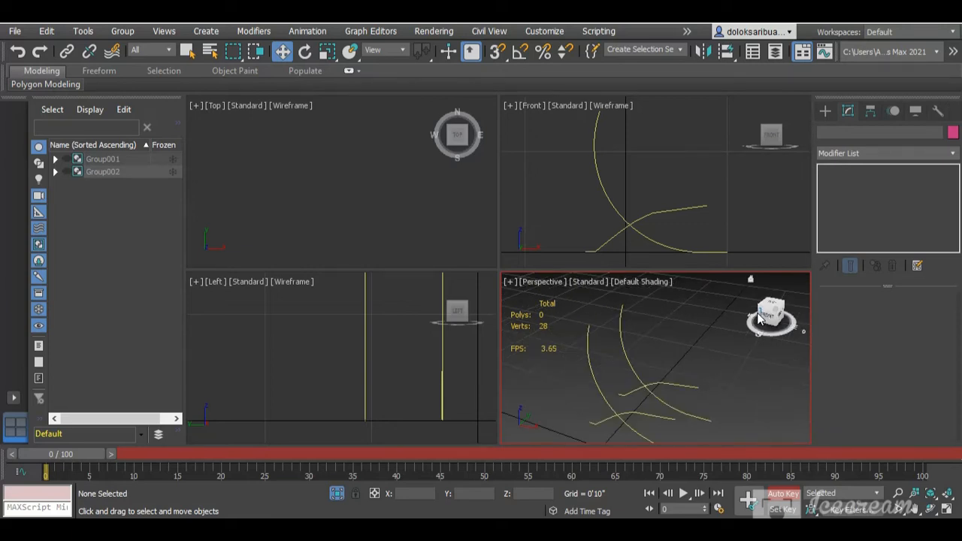
drag(759, 319, 759, 296)
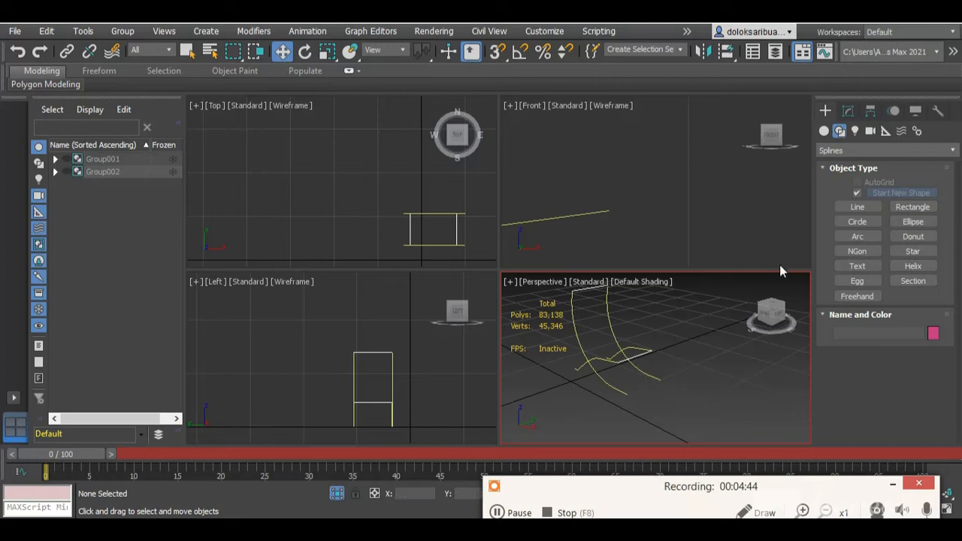
Step: Examine the isolated leg frame and its crossbars in perspective, checking which lines are still separate objects
scroll(713, 405, down, 3)
scroll(705, 405, up, 5)
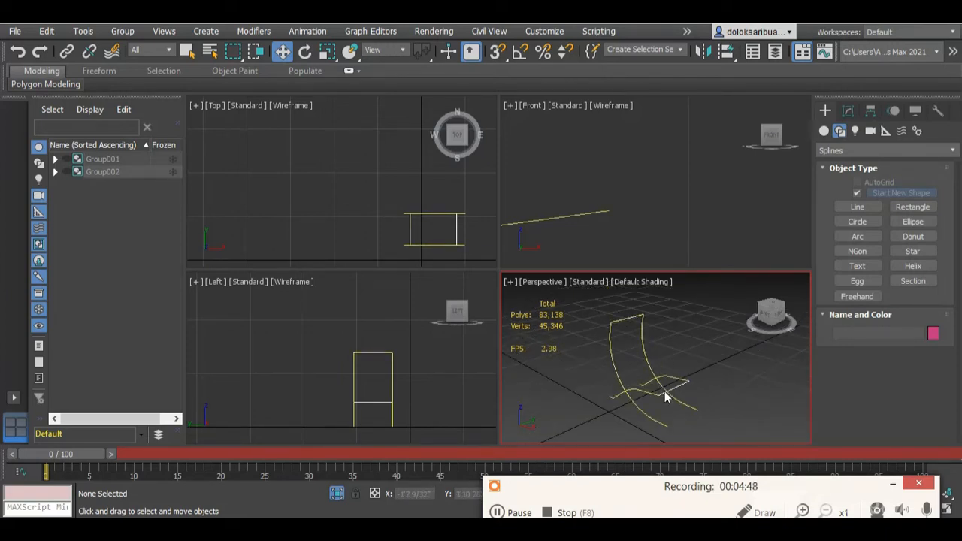
scroll(665, 394, up, 2)
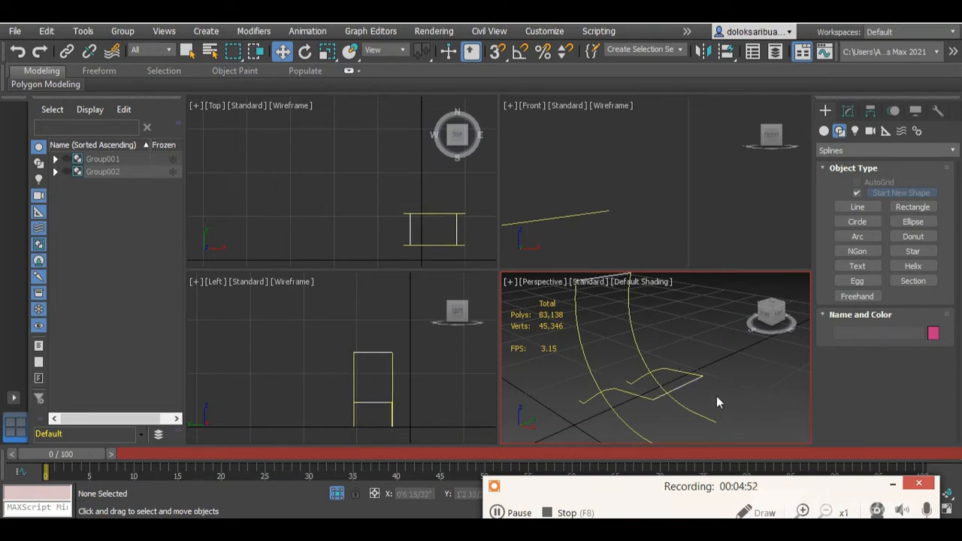
scroll(699, 390, up, 2)
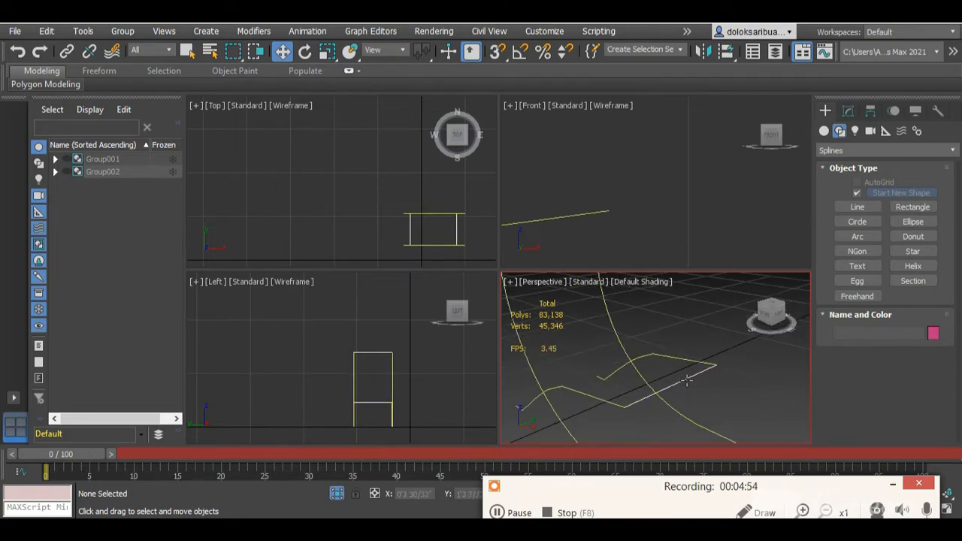
scroll(737, 417, down, 2)
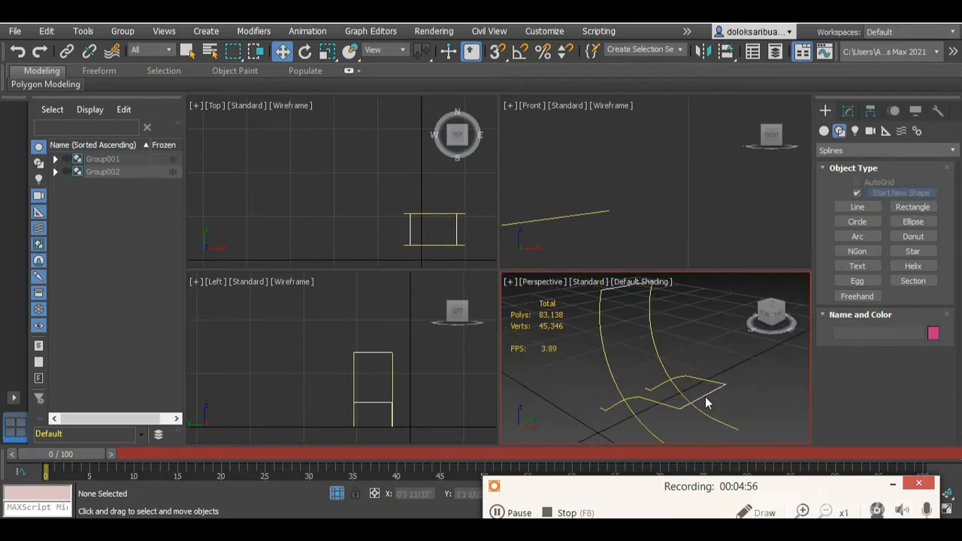
click(707, 394)
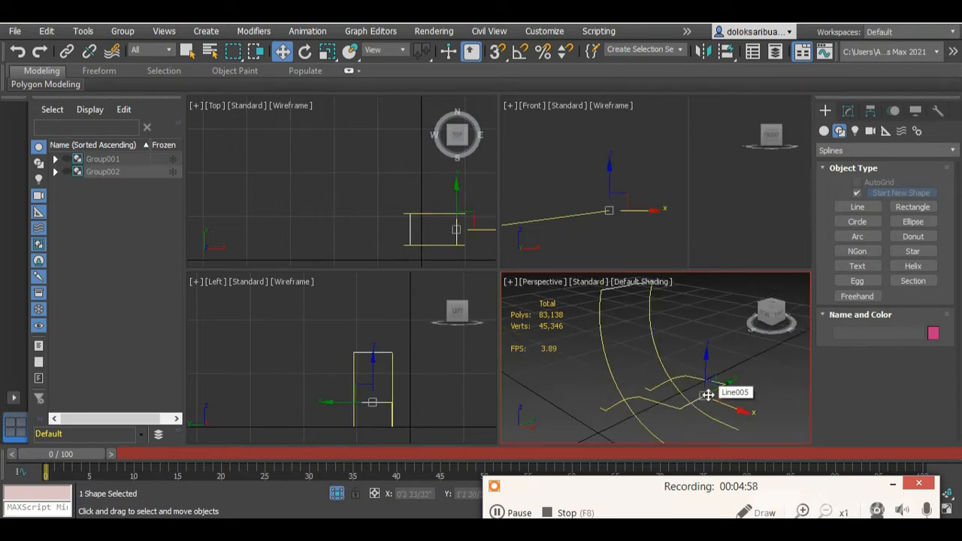
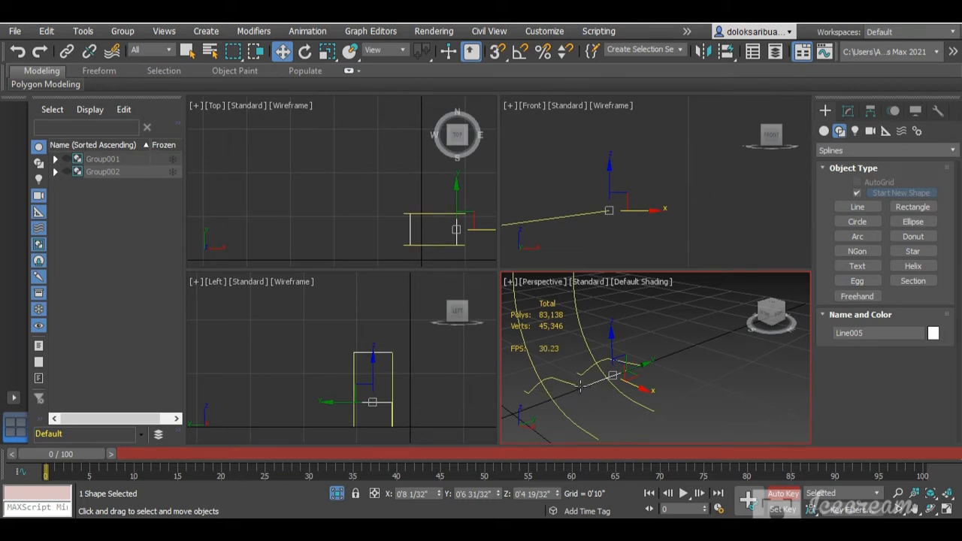
click(593, 375)
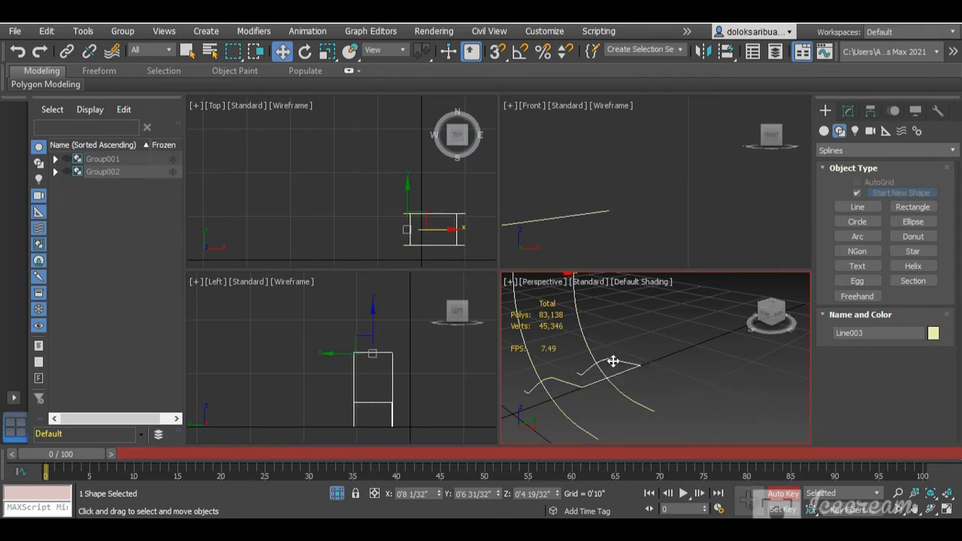
click(643, 385)
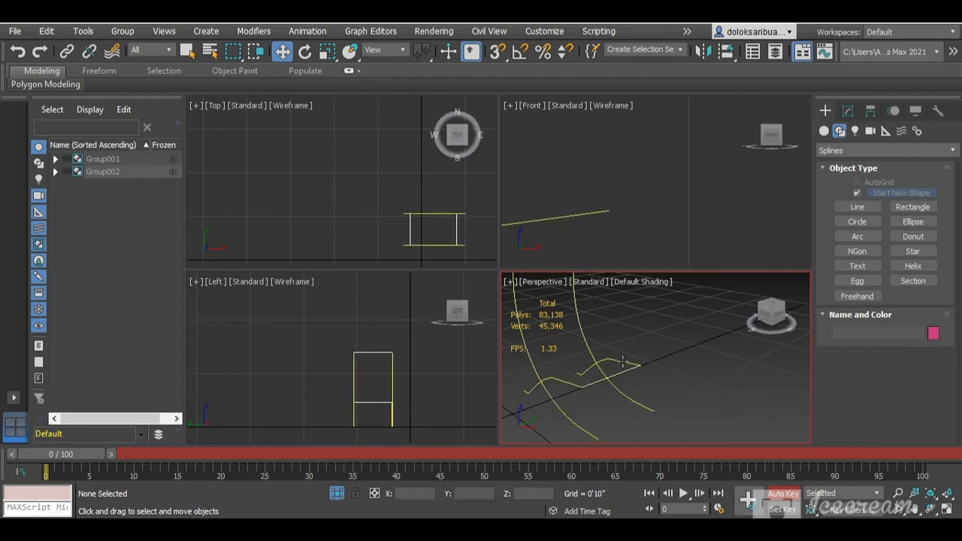
Step: Select the side frame line and attach the lower crossbar joining the front ends of the crossing legs to it
click(622, 364)
click(634, 378)
click(623, 362)
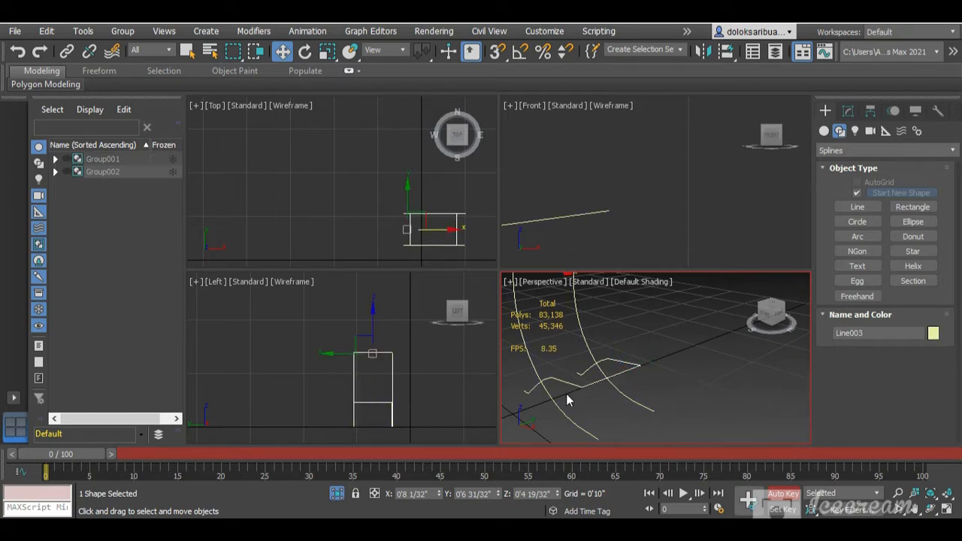
click(847, 111)
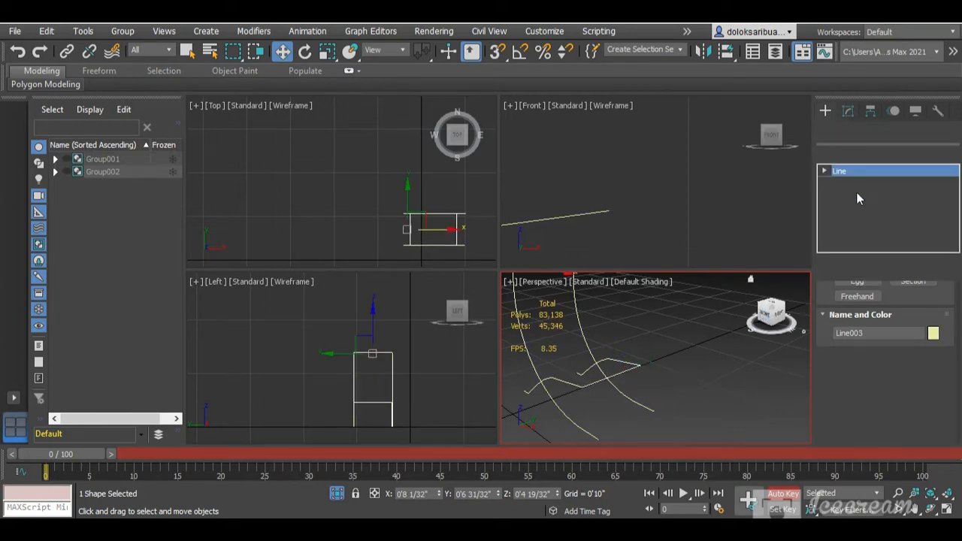
scroll(879, 376, down, 5)
scroll(878, 377, down, 6)
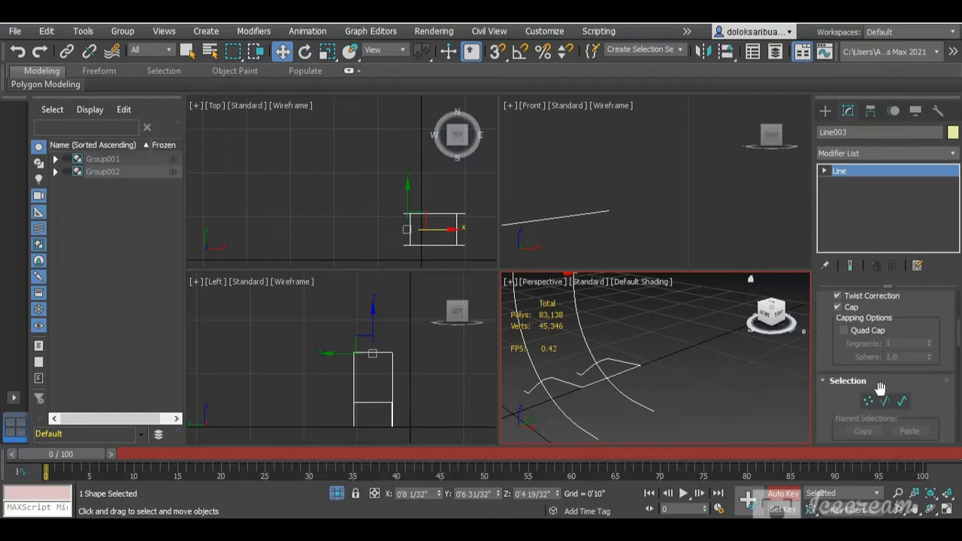
scroll(871, 401, down, 2)
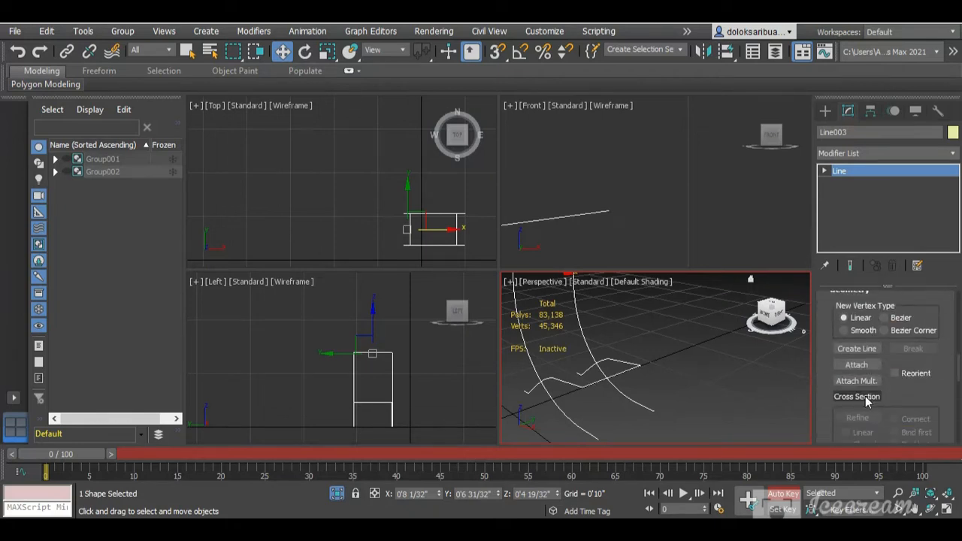
click(857, 365)
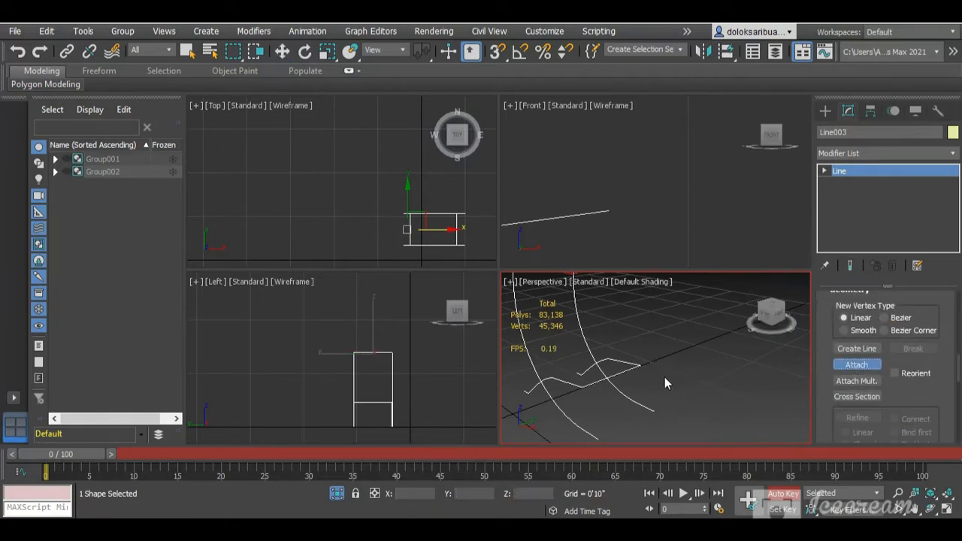
click(629, 370)
Step: Attach the upper crossbar between the tops of the curved frame sides to the frame line, and leave the Attach command
scroll(647, 389, down, 3)
scroll(576, 315, up, 4)
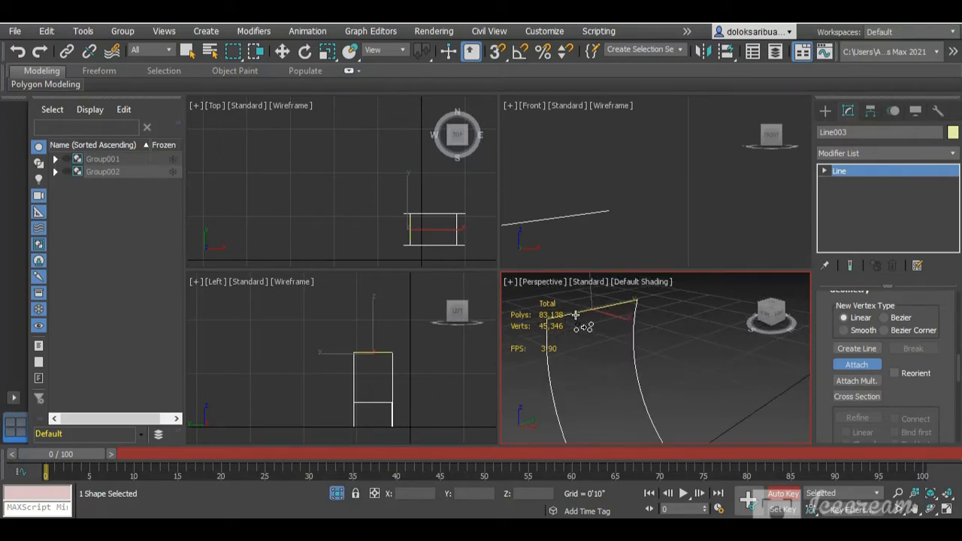
click(576, 315)
scroll(646, 347, down, 2)
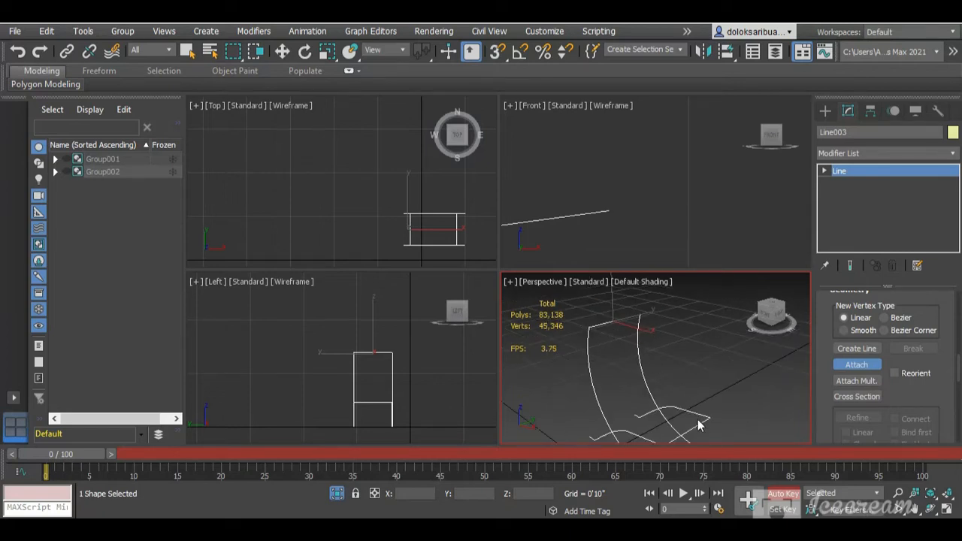
scroll(697, 399, down, 3)
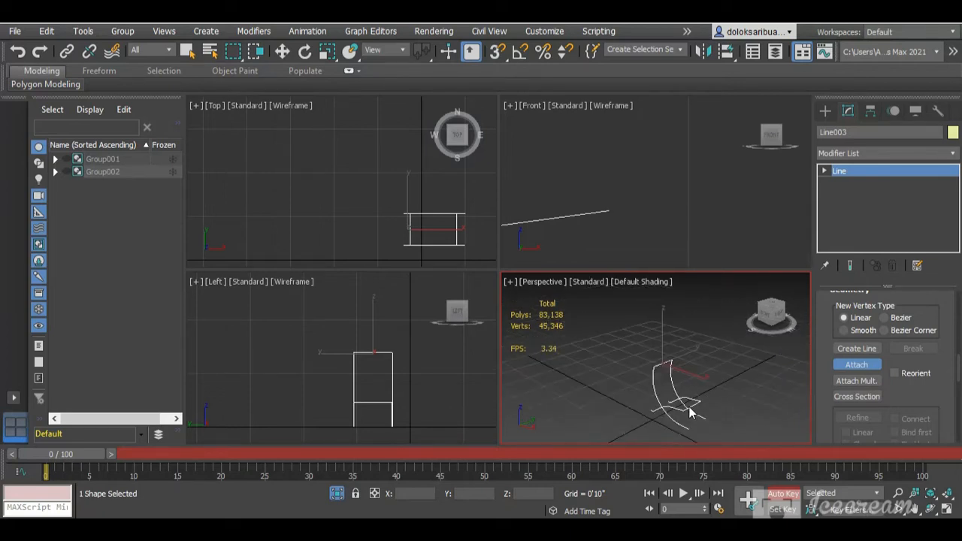
scroll(691, 412, up, 4)
right_click(706, 410)
key(w)
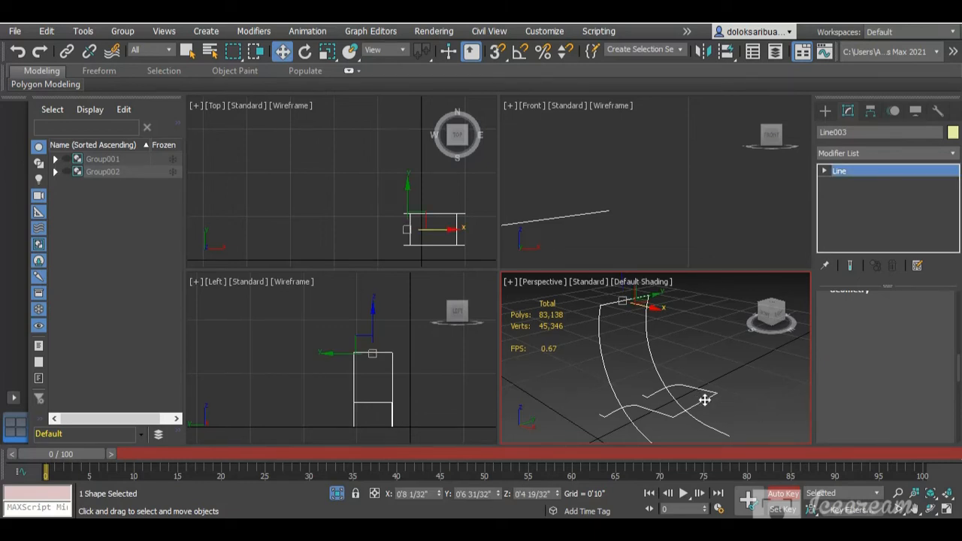
Step: Reselect the joined frame line and enable its thickness in both the renderer and the viewport
click(715, 401)
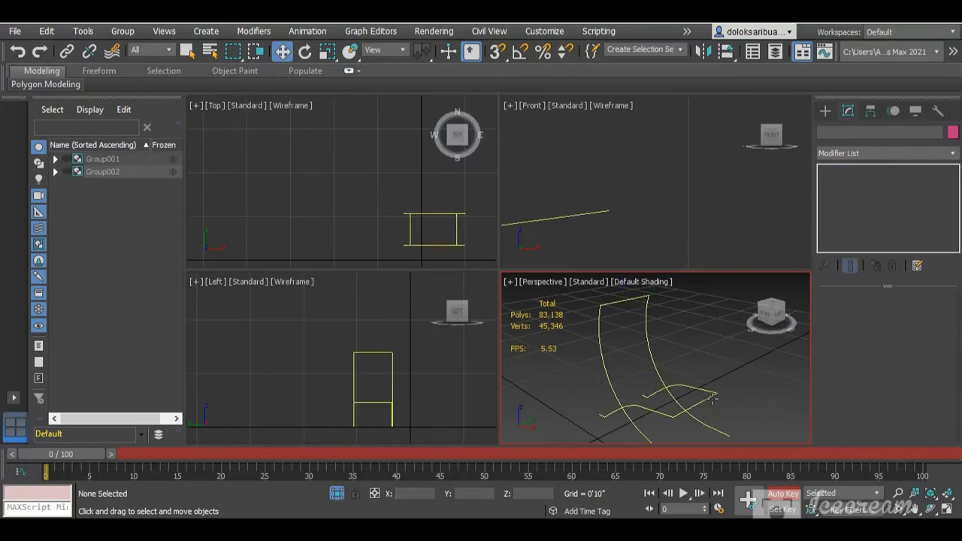
click(714, 398)
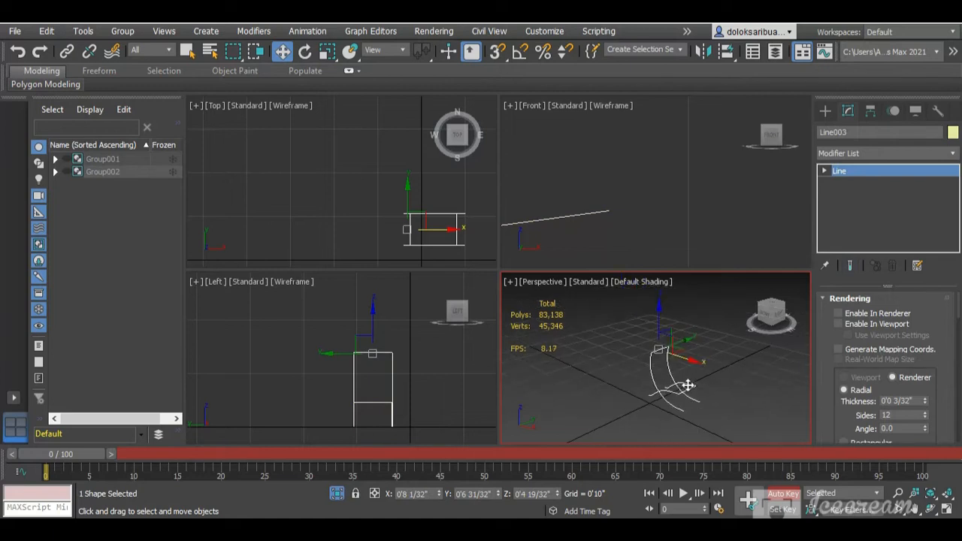
scroll(698, 384, down, 2)
click(839, 313)
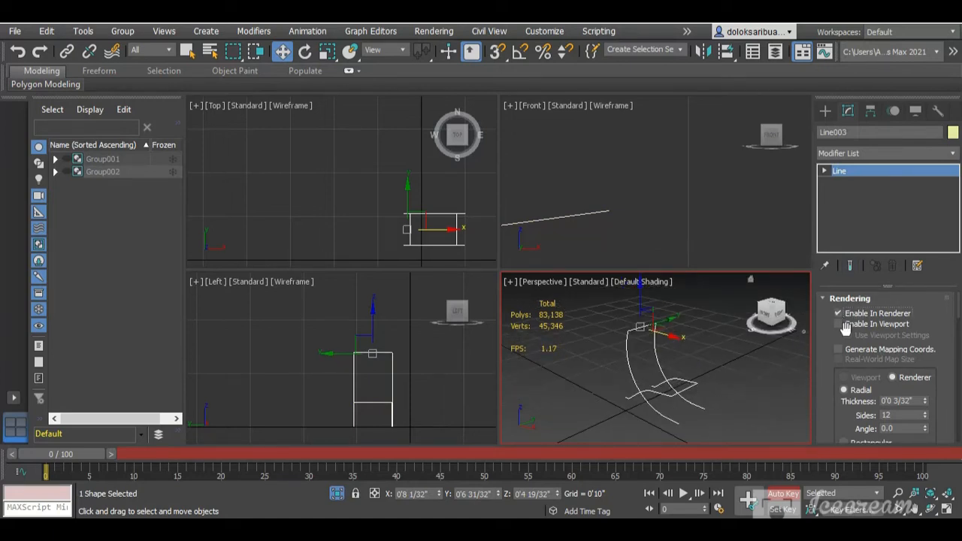
click(838, 326)
scroll(652, 392, up, 10)
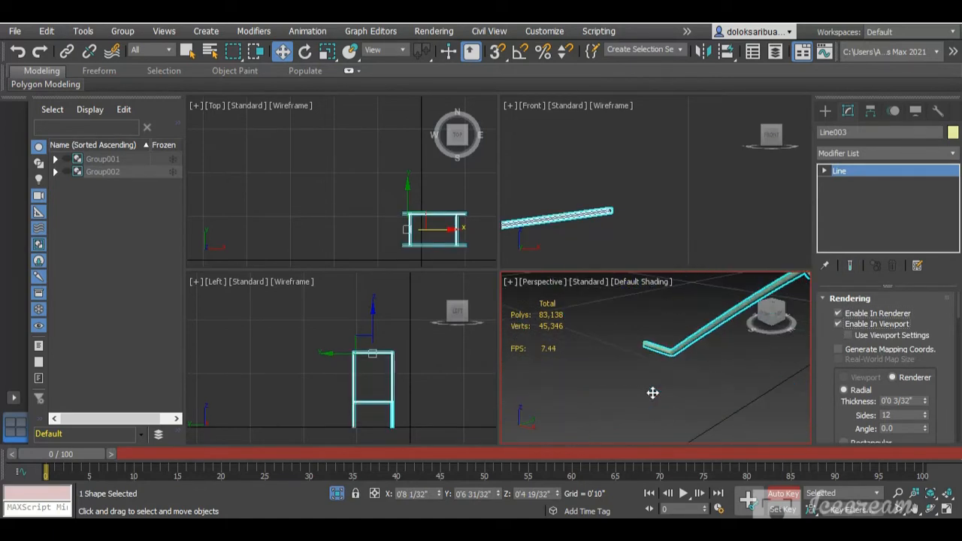
scroll(603, 396, down, 6)
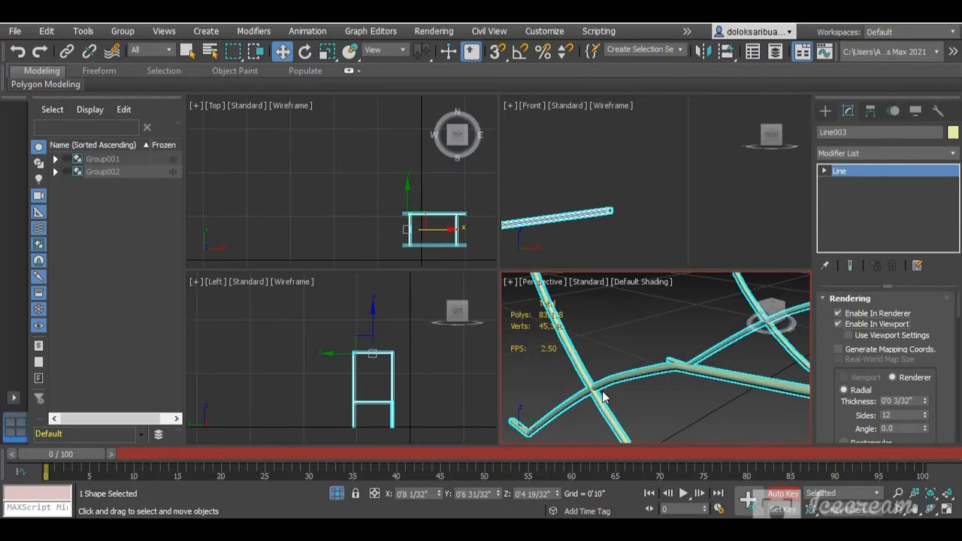
Step: Set the frame line's radial thickness to 0'0 9/32" and its number of sides to 3
drag(780, 316, 776, 338)
scroll(637, 359, down, 6)
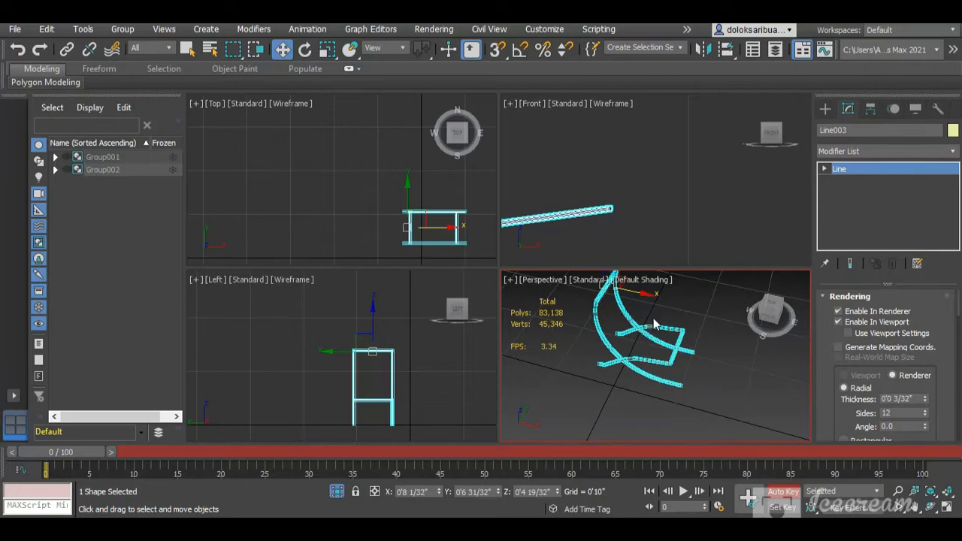
scroll(654, 323, up, 6)
scroll(711, 389, down, 5)
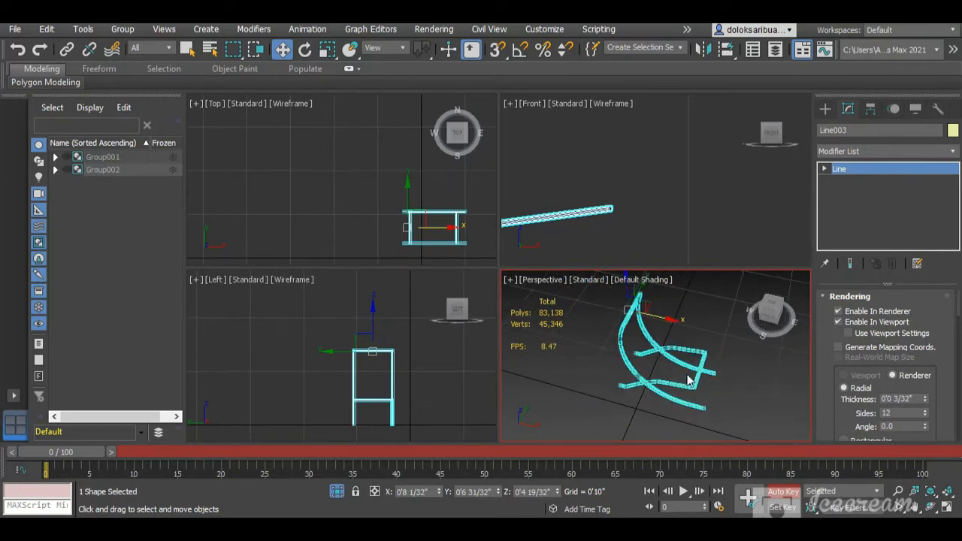
scroll(705, 386, up, 6)
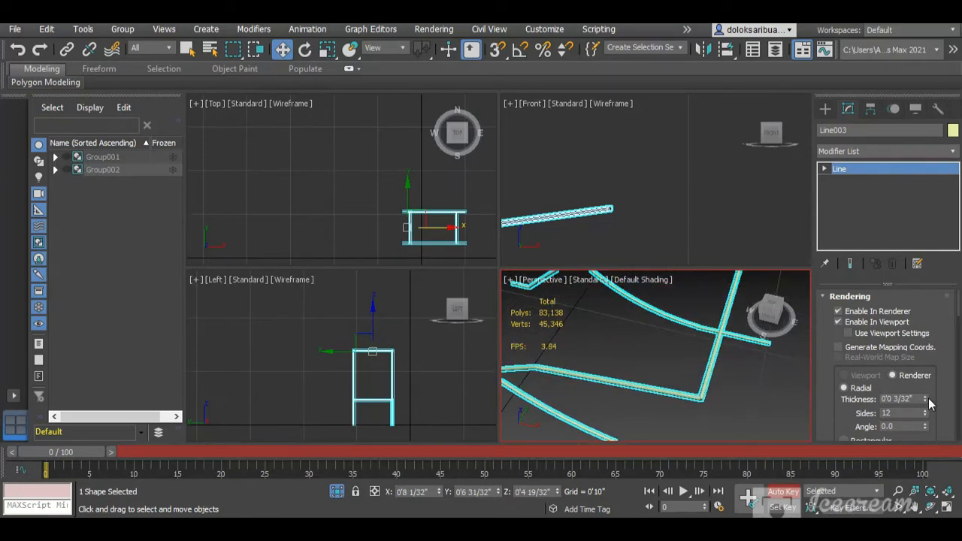
mouse_move(929, 403)
mouse_down()
mouse_move(929, 387)
mouse_move(925, 423)
mouse_up()
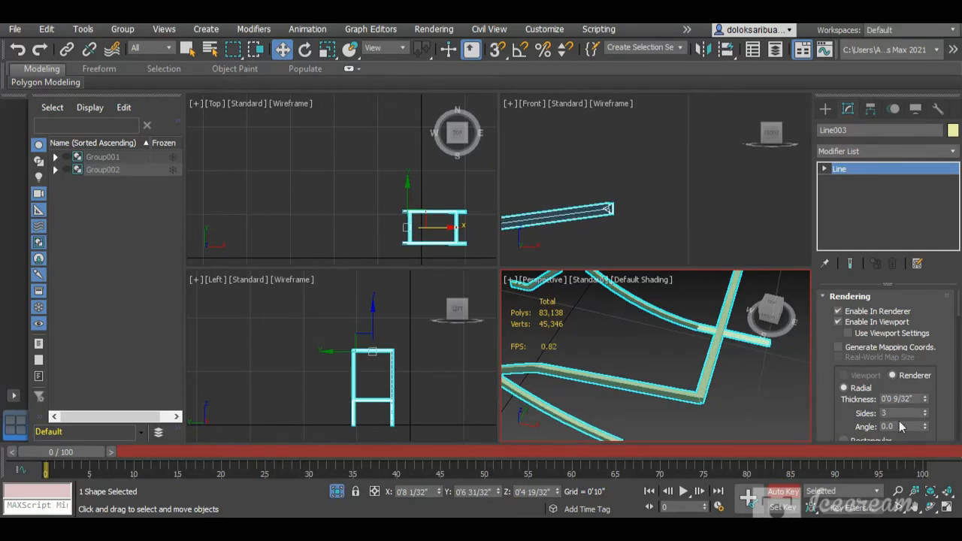
Step: Adjust the frame's radial thickness to 0'0 8/32" and angle to -0.95, and reselect the frame after checking its shape
mouse_move(771, 318)
mouse_down()
mouse_move(750, 282)
mouse_move(733, 277)
mouse_move(774, 285)
mouse_move(772, 312)
mouse_up()
click(721, 398)
scroll(694, 346, down, 5)
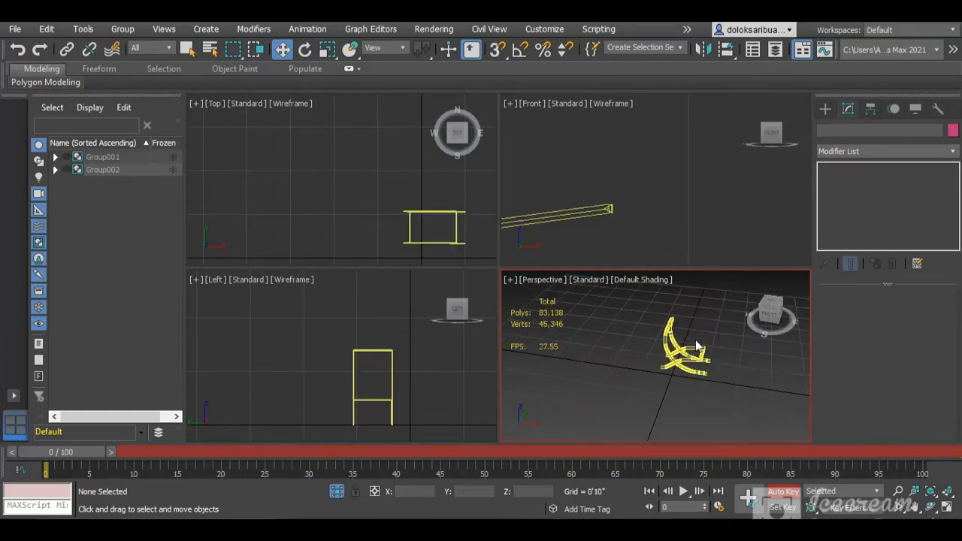
drag(757, 415, 628, 296)
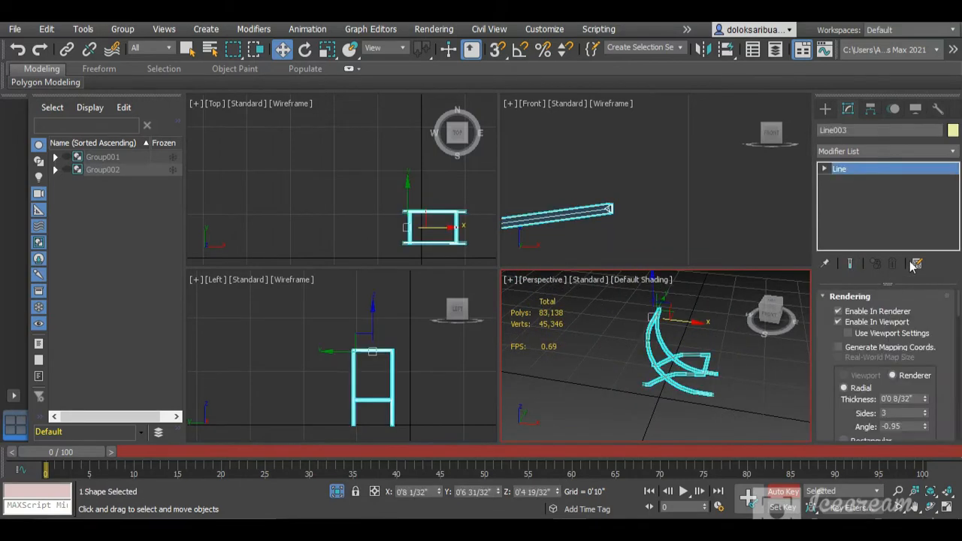
Step: Change the frame line's object color to a light grey custom color
click(951, 130)
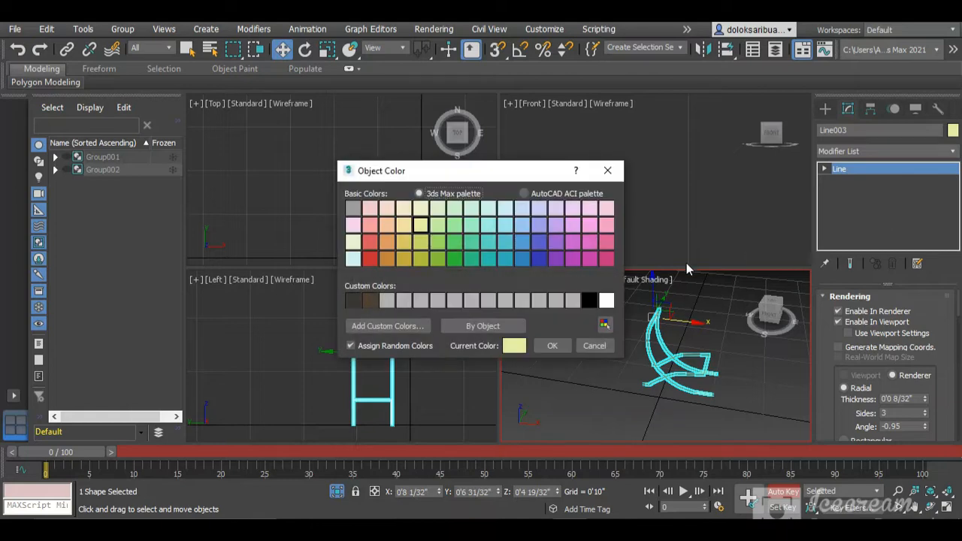
click(570, 306)
click(554, 344)
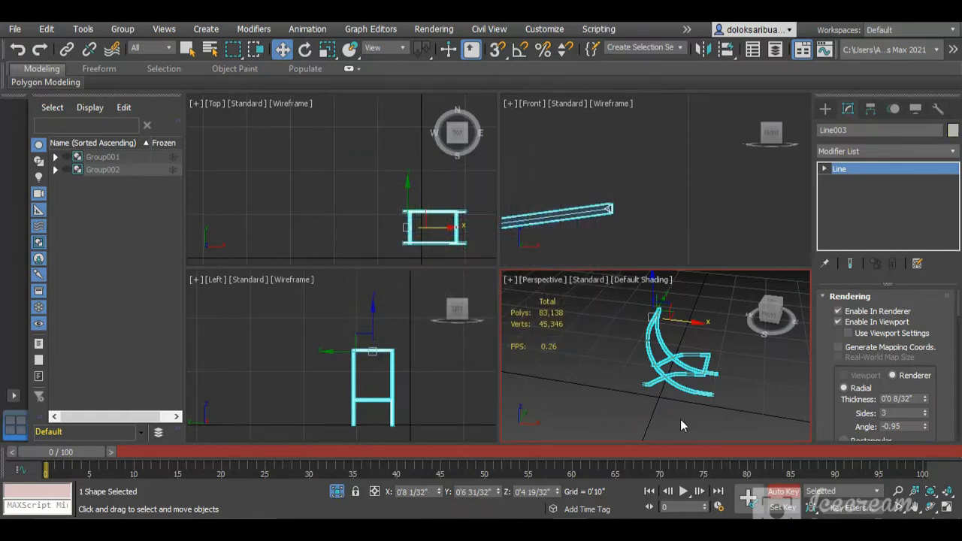
click(687, 409)
scroll(721, 377, up, 3)
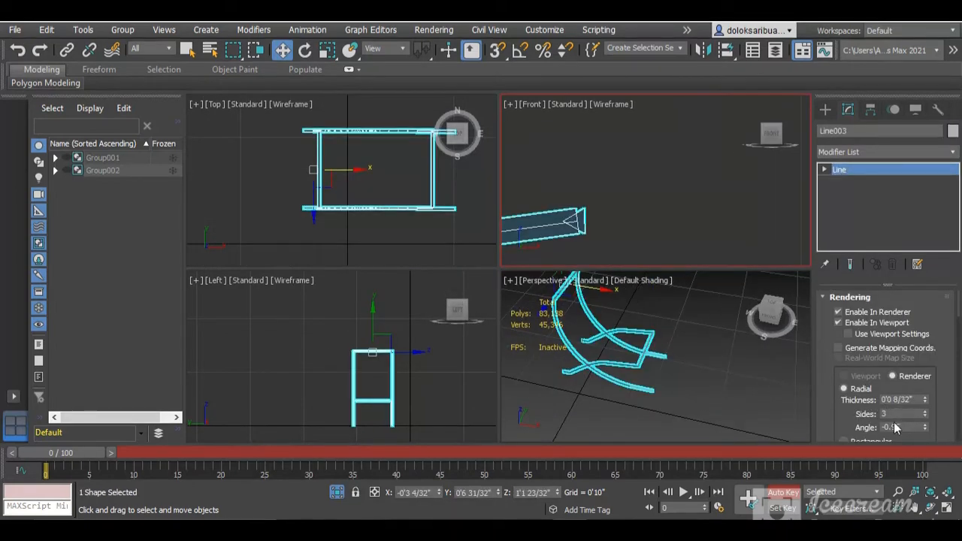
Step: Switch the frame line to a rectangular cross-section with length 0'0 23/32" and width 0'0 13/32"
scroll(895, 426, down, 2)
click(842, 422)
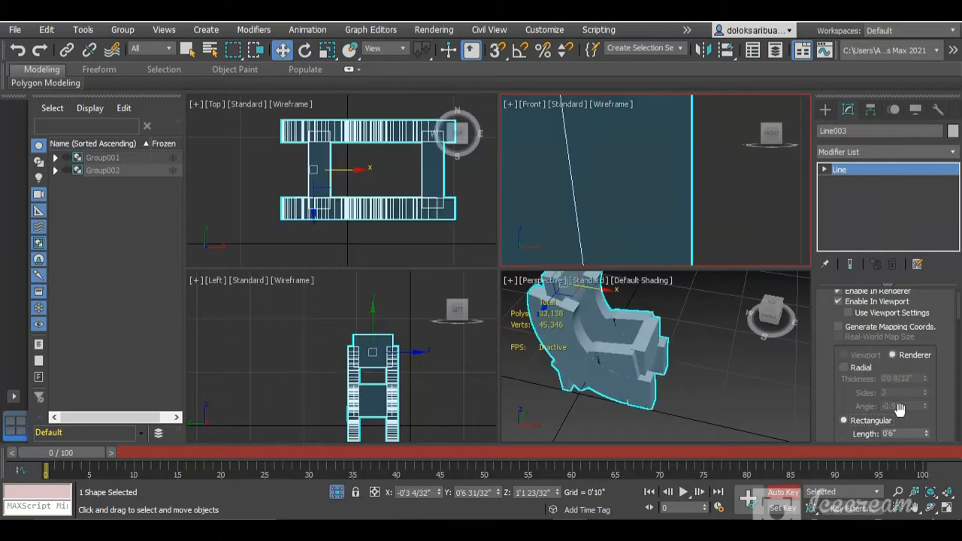
mouse_move(924, 434)
mouse_down()
mouse_move(909, 393)
mouse_move(928, 427)
mouse_move(930, 487)
mouse_move(926, 453)
mouse_up()
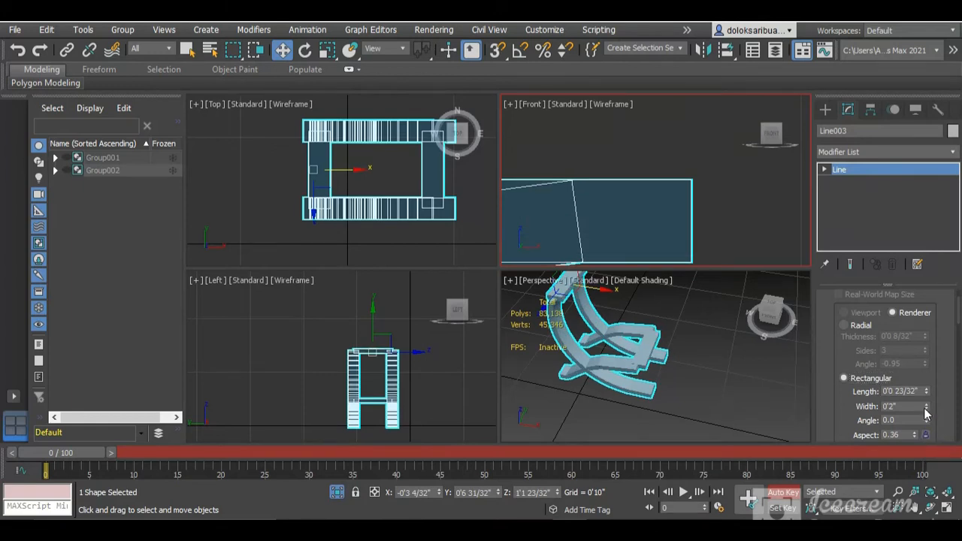
drag(926, 409, 927, 457)
scroll(660, 390, up, 4)
scroll(659, 387, down, 4)
scroll(570, 353, up, 2)
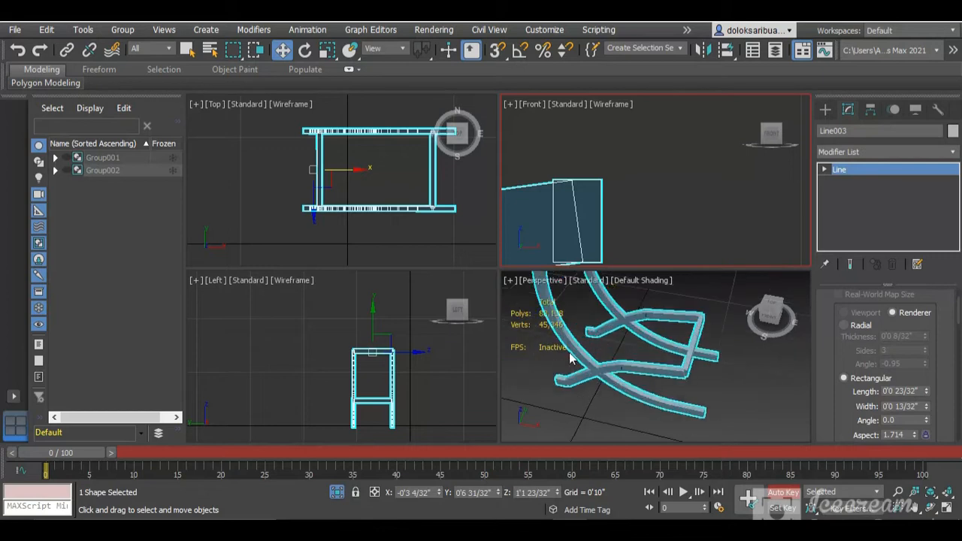
Step: Reduce the frame's rectangular length to 0'0 4/32" and inspect the flat bars where the legs cross
mouse_move(925, 416)
mouse_down()
mouse_move(925, 396)
mouse_move(926, 427)
mouse_up()
scroll(642, 364, up, 2)
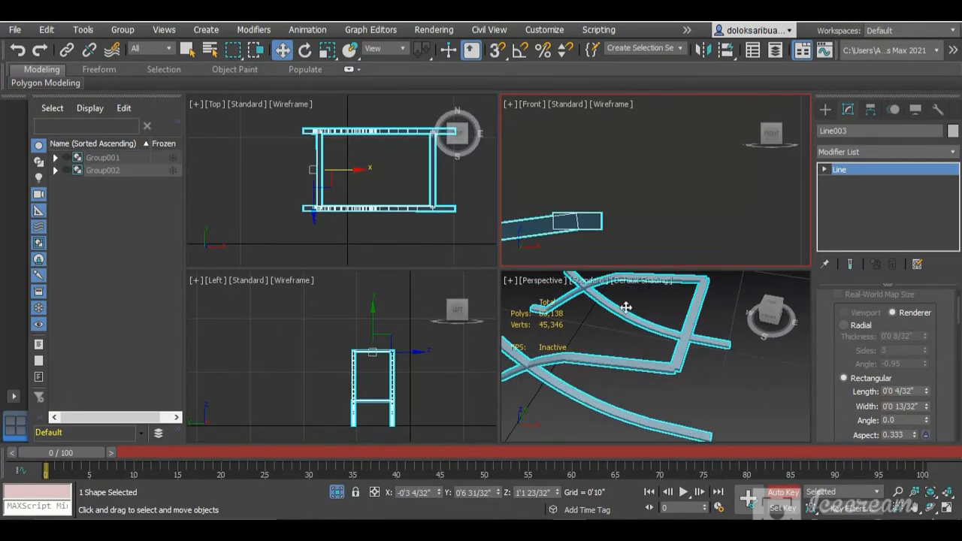
scroll(695, 312, up, 3)
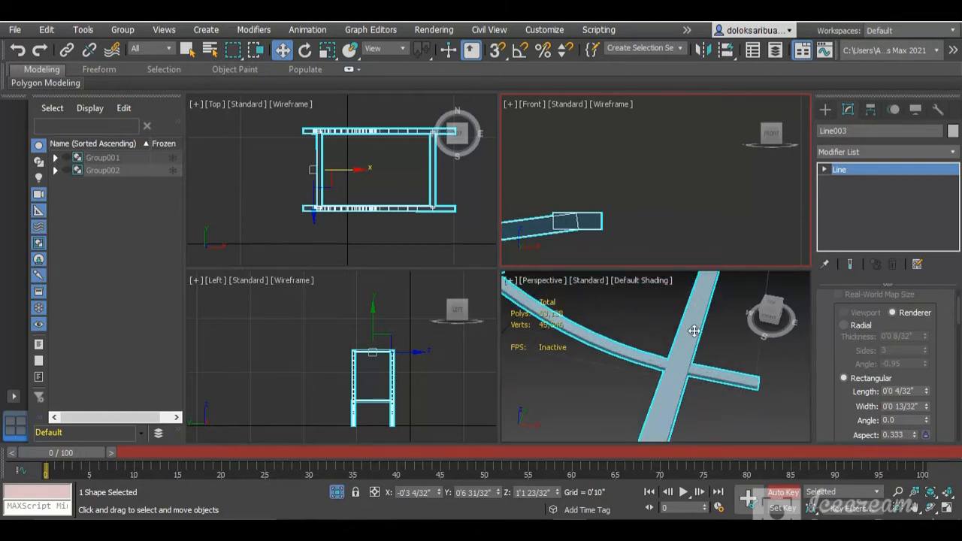
mouse_move(779, 317)
mouse_down()
mouse_move(764, 307)
mouse_move(769, 296)
mouse_move(777, 318)
mouse_move(778, 310)
mouse_up()
scroll(727, 332, down, 5)
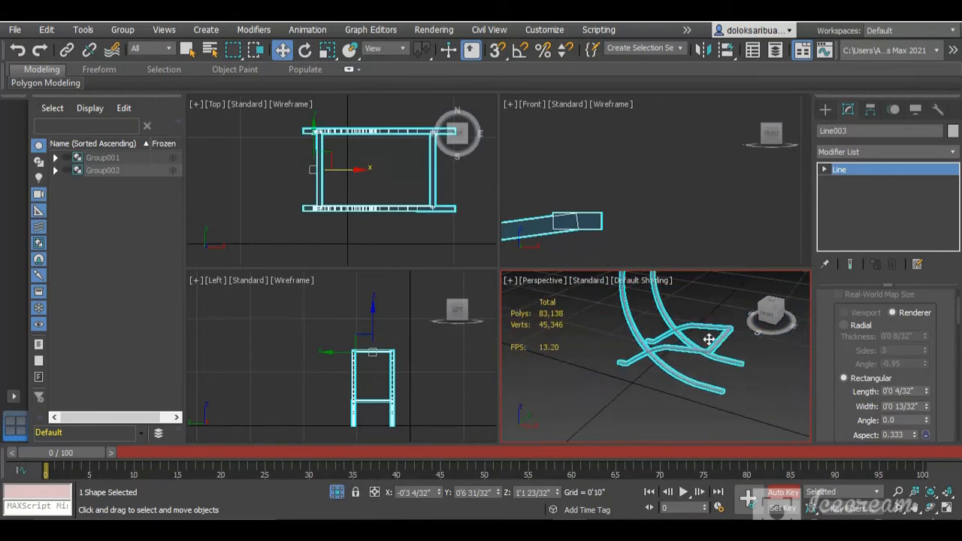
scroll(627, 345, up, 3)
scroll(758, 379, up, 2)
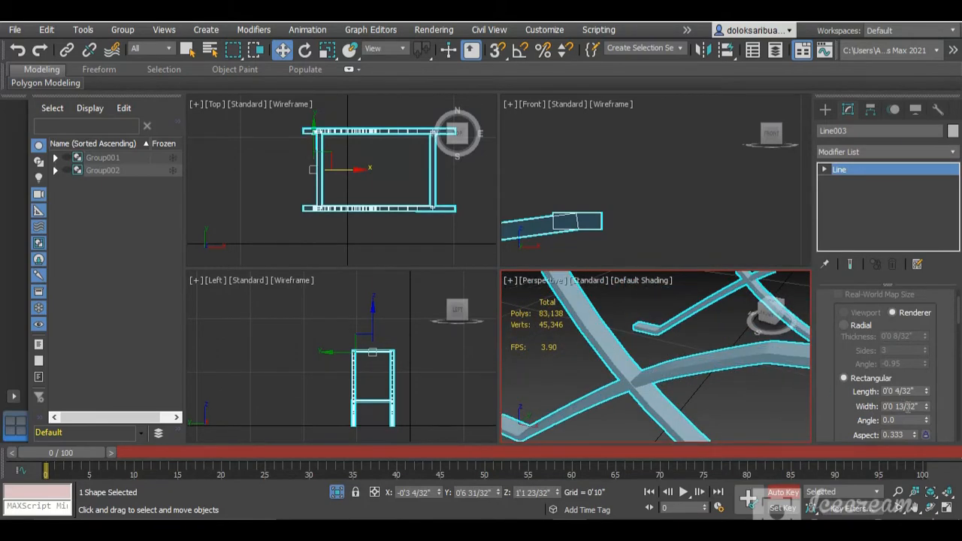
Step: Fine-tune the frame's rectangular section to length 0'0 3/32" and width 0'0 14/32"
mouse_move(925, 392)
mouse_down()
mouse_move(925, 404)
mouse_move(924, 383)
mouse_up()
alt+middle_drag(696, 342, 672, 350)
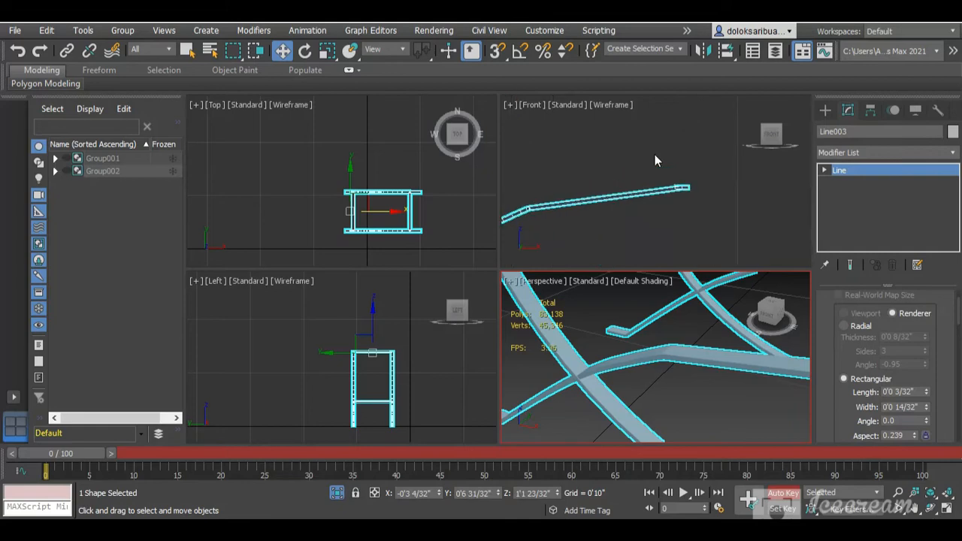
middle_drag(654, 154, 672, 179)
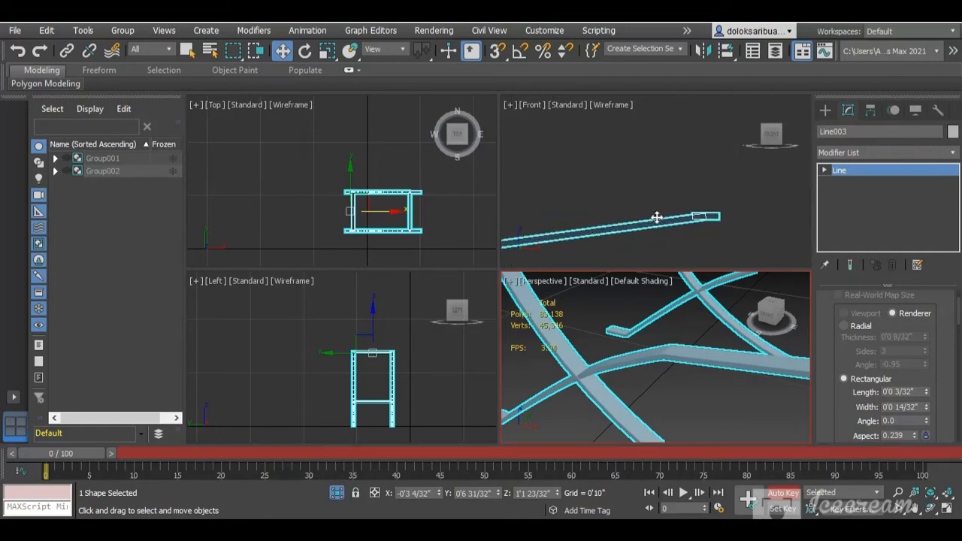
Step: Deselect the frame and examine its flat bars and overall shape in the Front and Perspective views
click(644, 202)
scroll(644, 201, down, 5)
scroll(663, 323, down, 5)
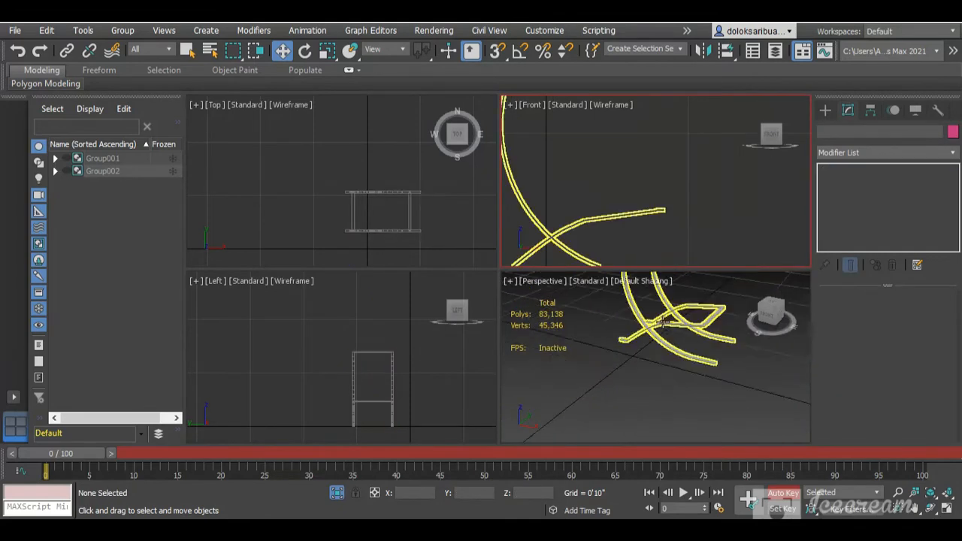
scroll(663, 323, down, 2)
click(726, 349)
scroll(637, 289, up, 6)
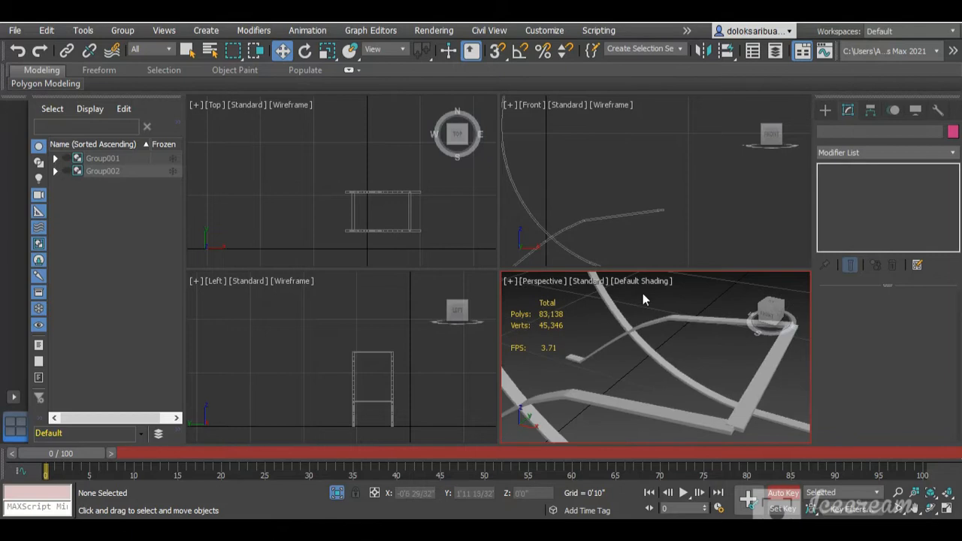
scroll(661, 336, down, 3)
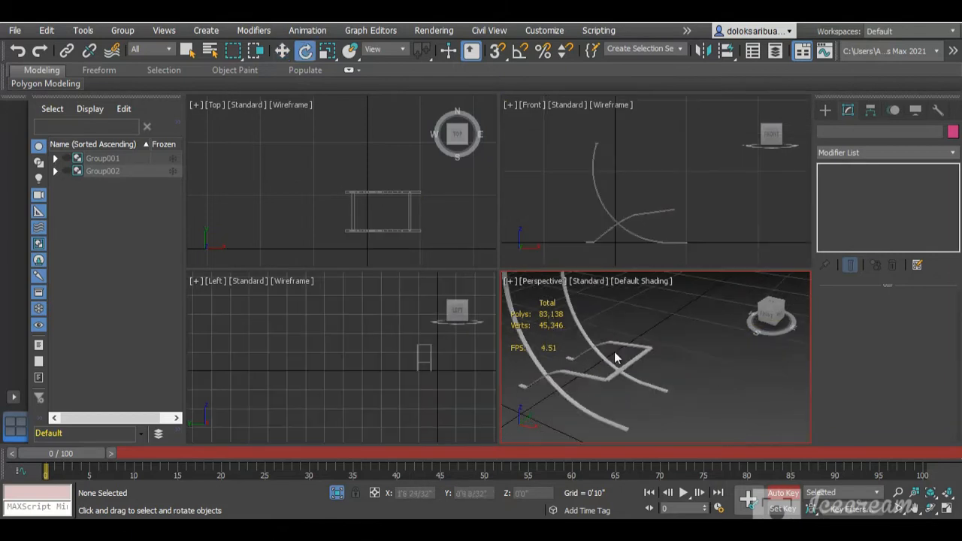
scroll(639, 357, down, 4)
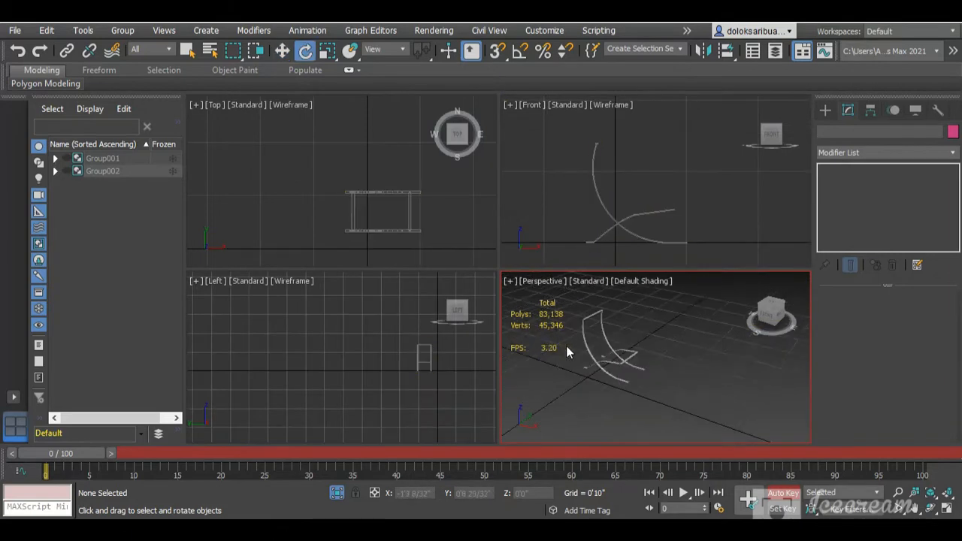
scroll(597, 376, up, 5)
Step: Exit isolation to show the tufted cushions and check how the frame supports them from several angles
click(336, 492)
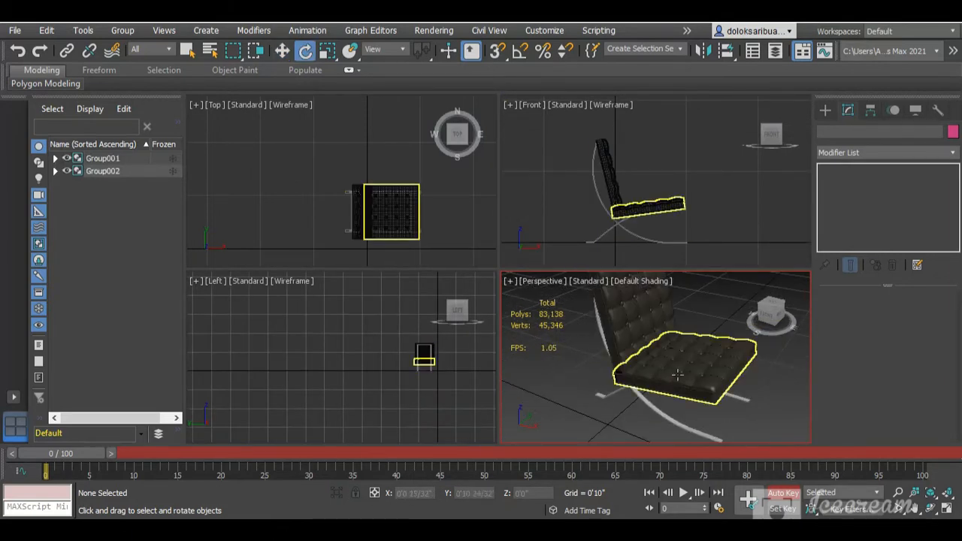
alt+middle_drag(676, 371, 765, 347)
scroll(629, 364, down, 5)
scroll(629, 363, up, 5)
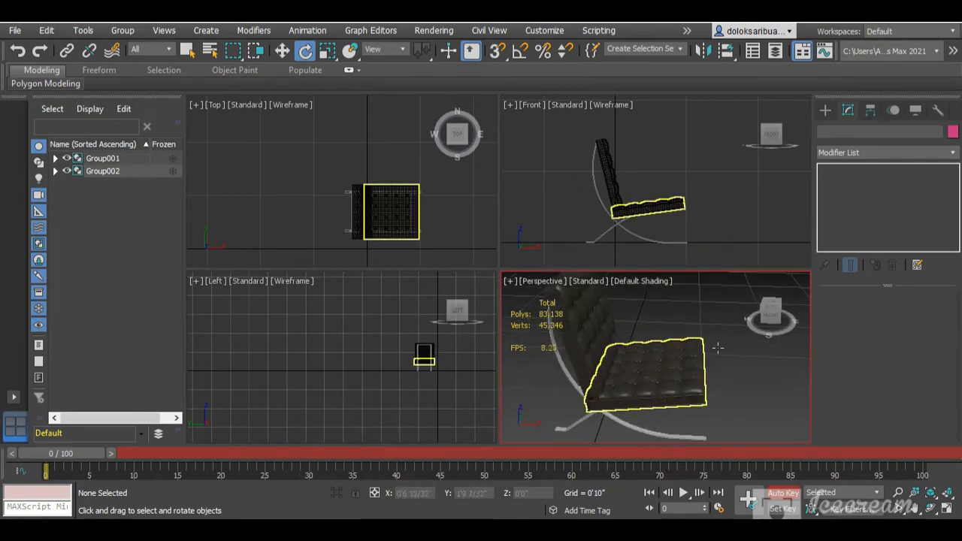
mouse_move(771, 312)
mouse_down()
mouse_move(812, 307)
mouse_move(805, 296)
mouse_move(760, 324)
mouse_move(765, 310)
mouse_move(733, 301)
mouse_move(764, 292)
mouse_move(773, 307)
mouse_move(762, 319)
mouse_up()
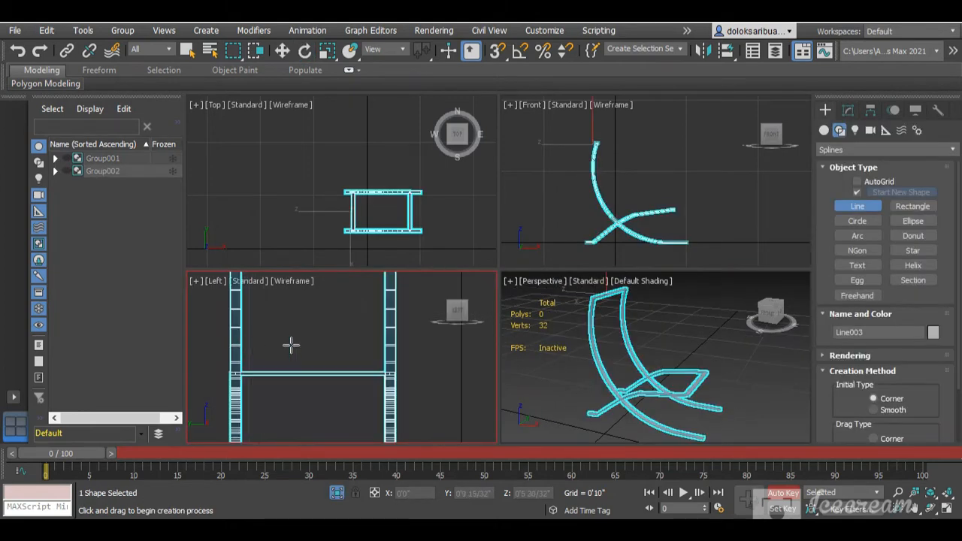
Step: Draw a straight line spanning the two curved frame sides just above the lower crossbar in the Left view, and check it in perspective
scroll(293, 345, up, 2)
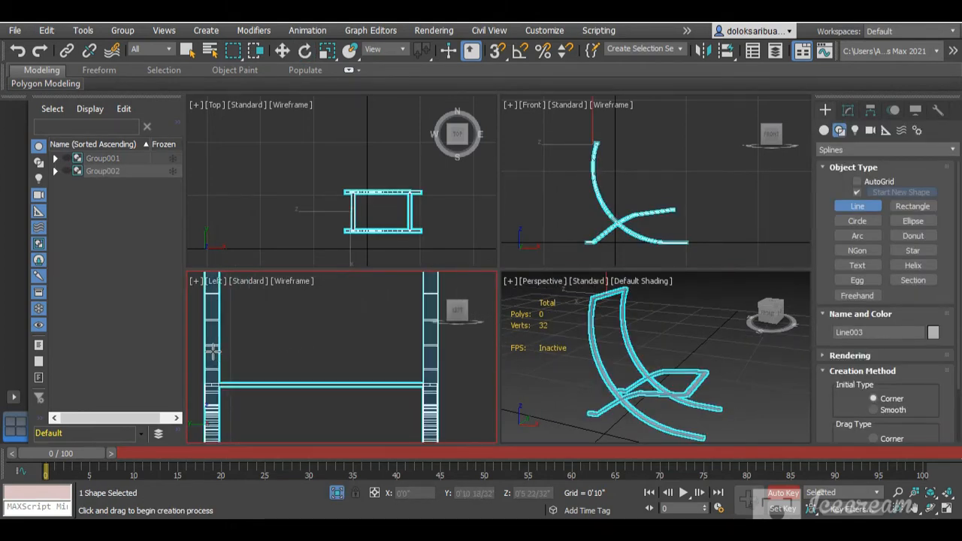
drag(209, 347, 329, 364)
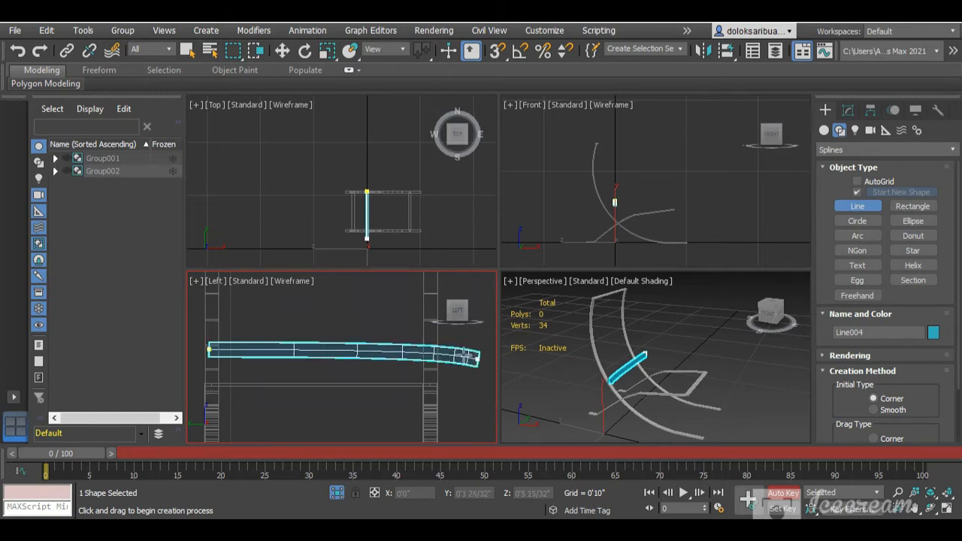
click(434, 348)
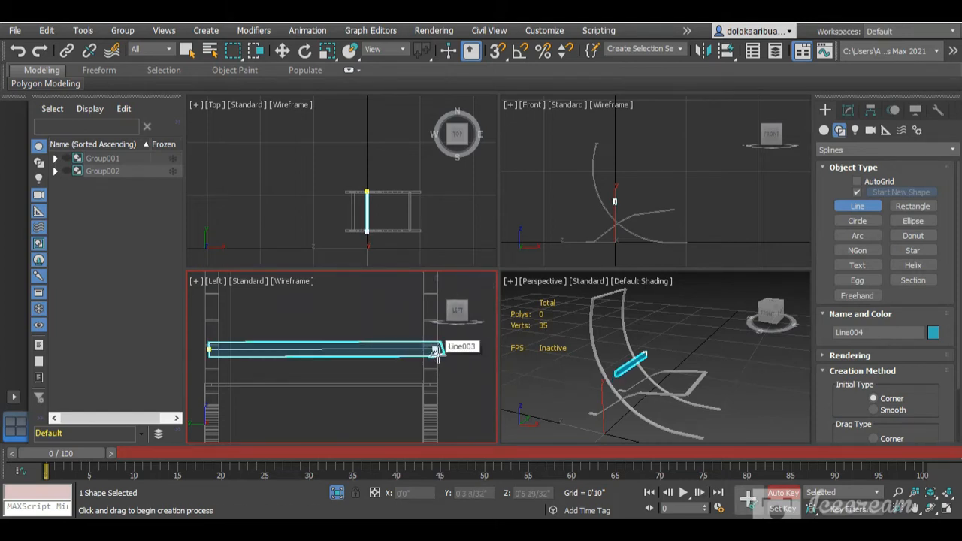
right_click(438, 356)
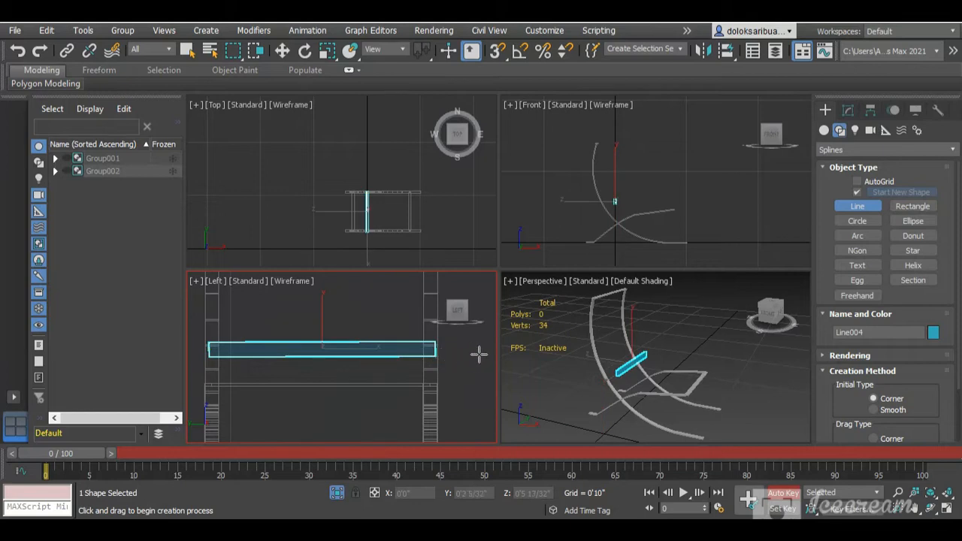
scroll(618, 368, up, 5)
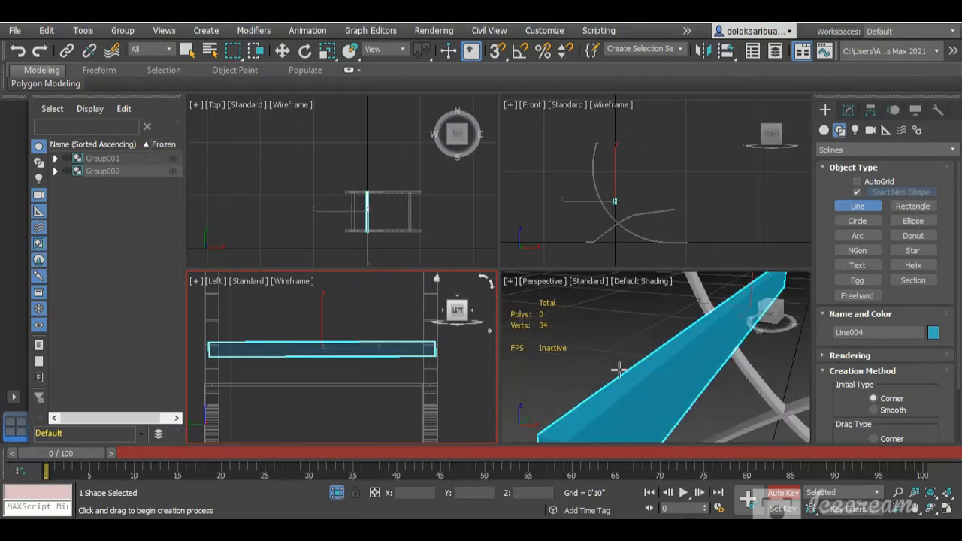
scroll(623, 369, down, 4)
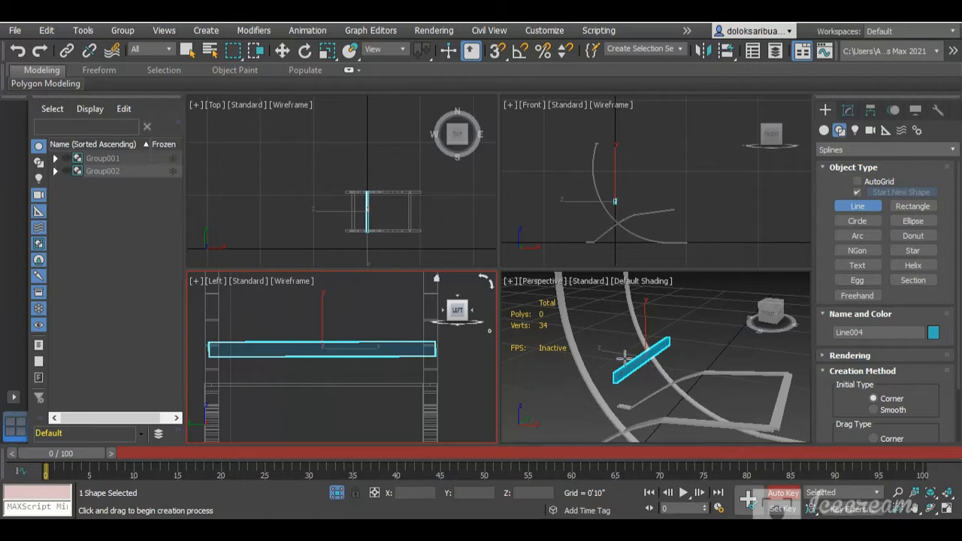
scroll(618, 362, up, 1)
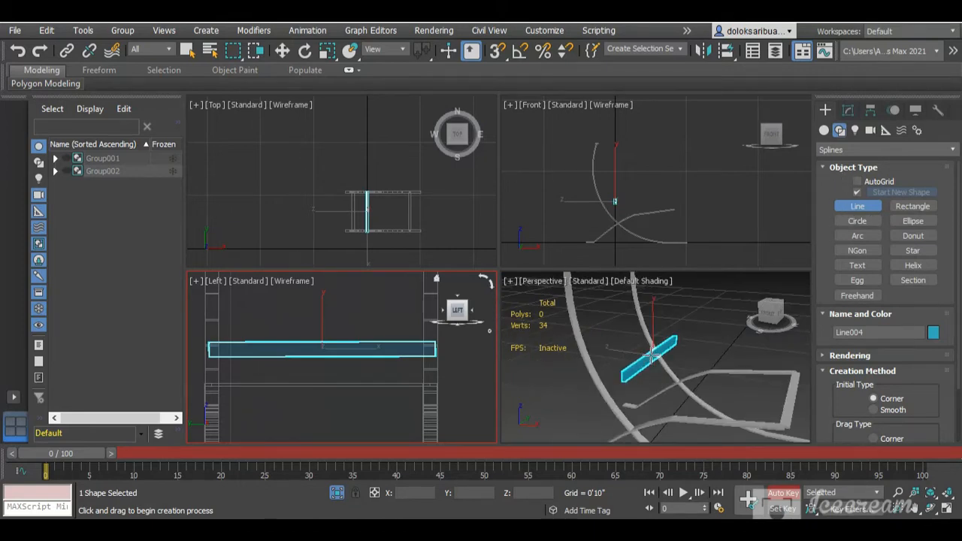
Step: Reselect the new crossbar in the Front view and move it along X to about -0'0 26/32", toward the curved leg
key(e)
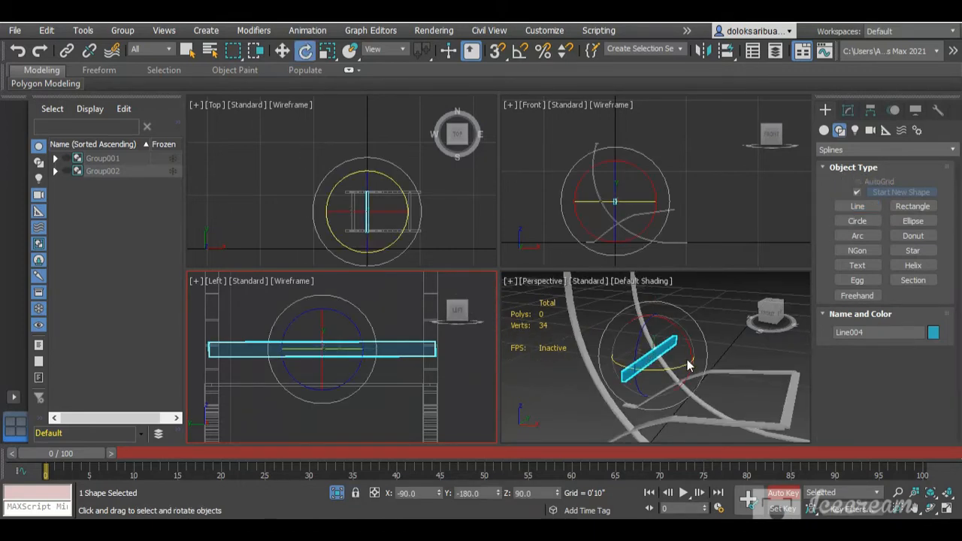
click(556, 389)
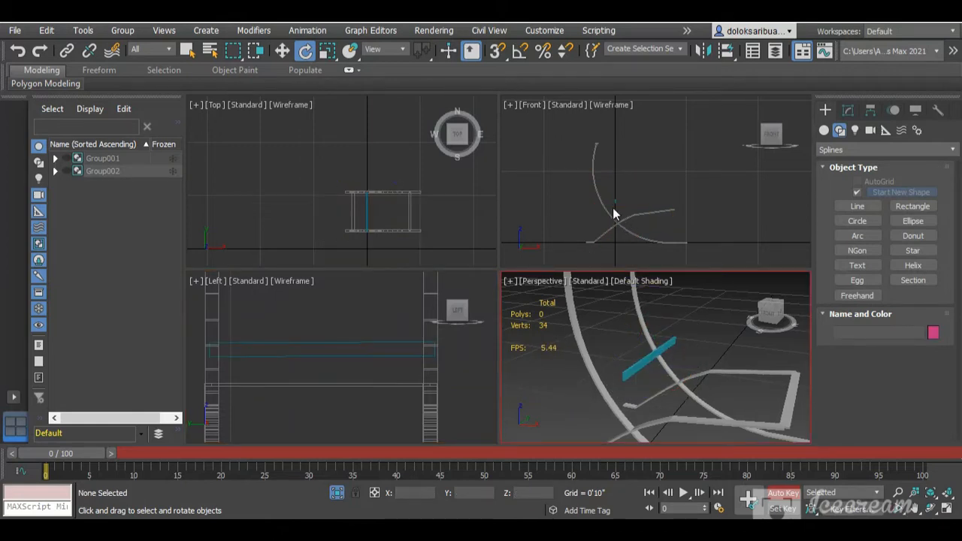
scroll(612, 212, up, 4)
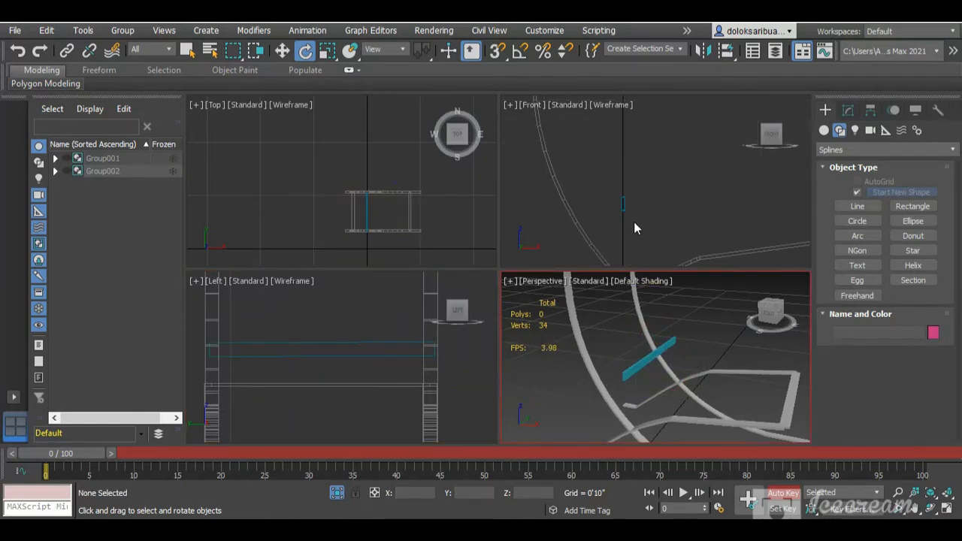
click(634, 222)
click(622, 203)
scroll(622, 203, up, 3)
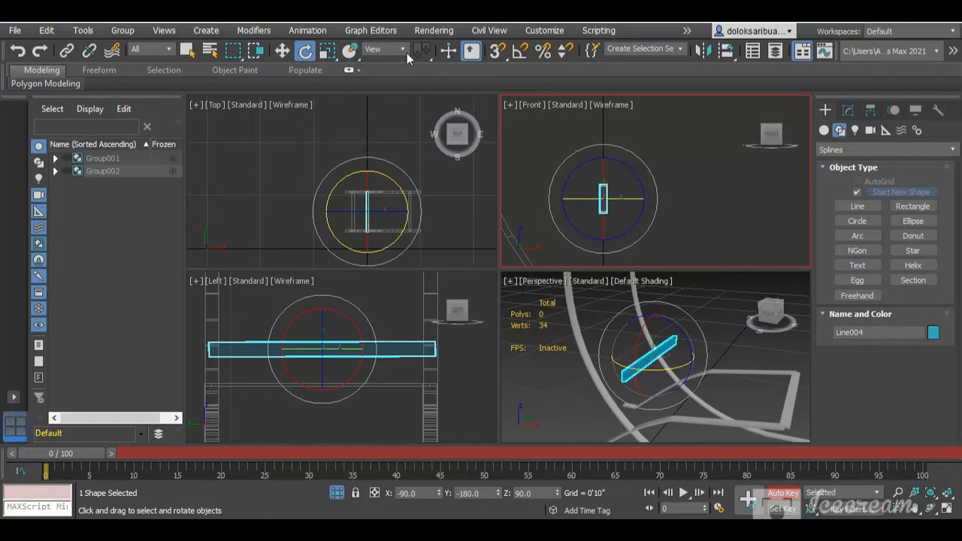
click(282, 49)
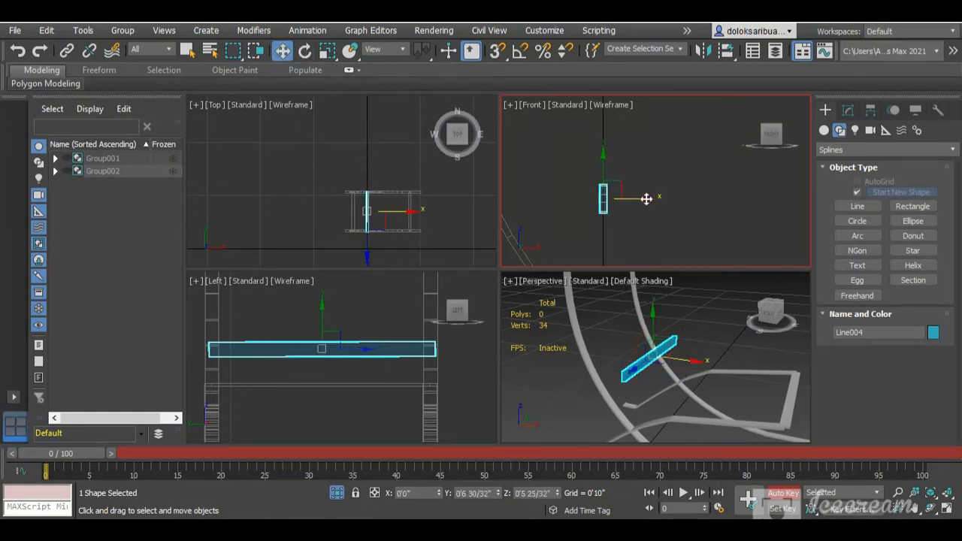
drag(646, 198, 599, 198)
scroll(679, 202, down, 4)
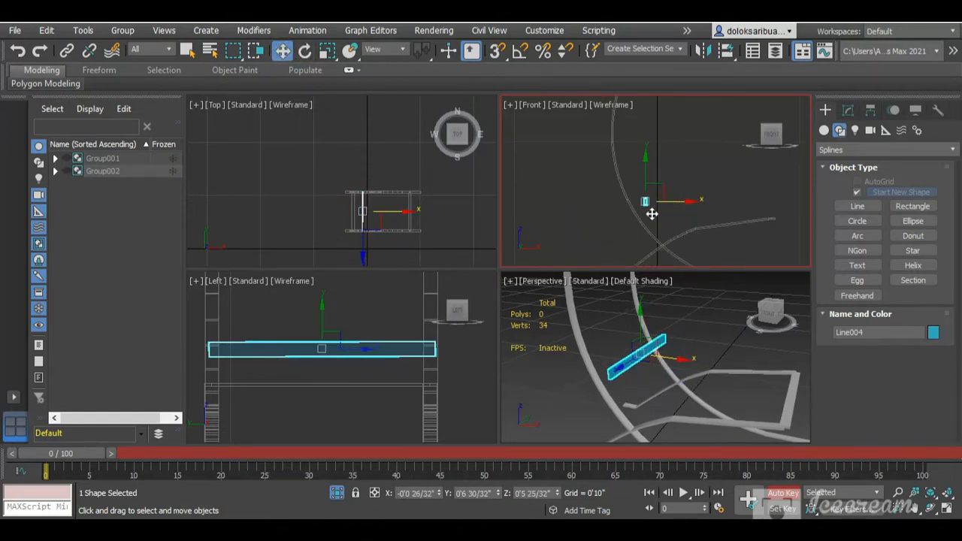
Step: Shift the new crossbar in the Front view down beside the curved leg, to about X -0'0 14/32" and Z 0'3 29/32", and deselect it
scroll(648, 218, up, 3)
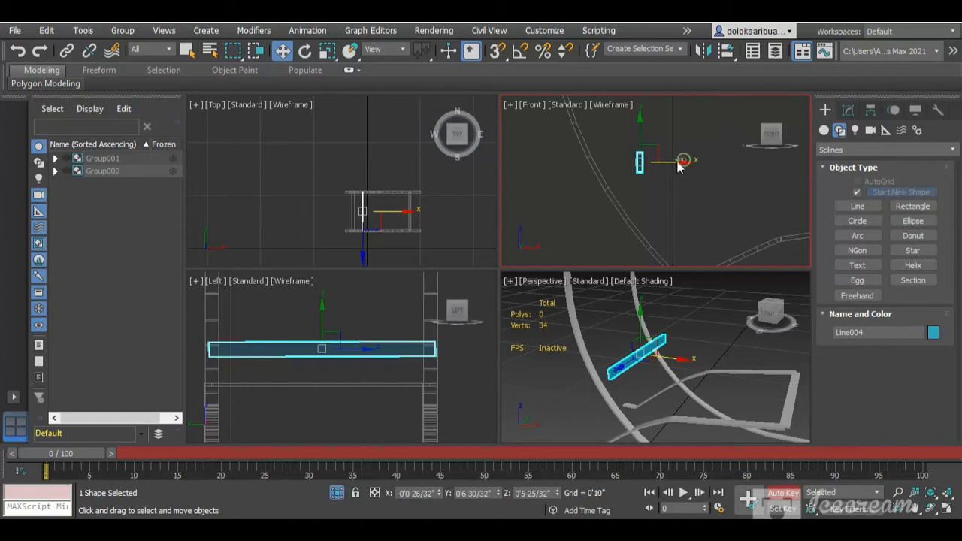
click(682, 161)
click(640, 162)
drag(679, 163, 644, 163)
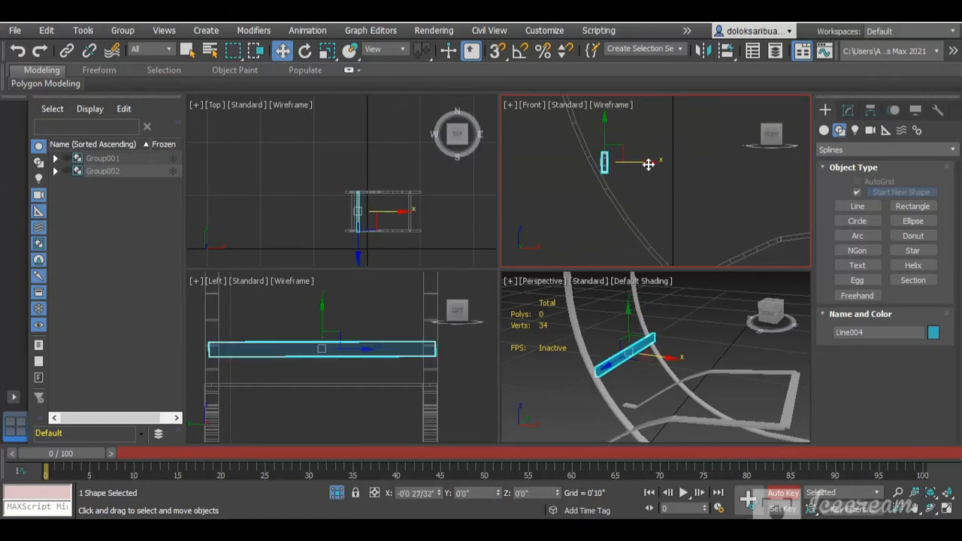
drag(605, 133, 613, 196)
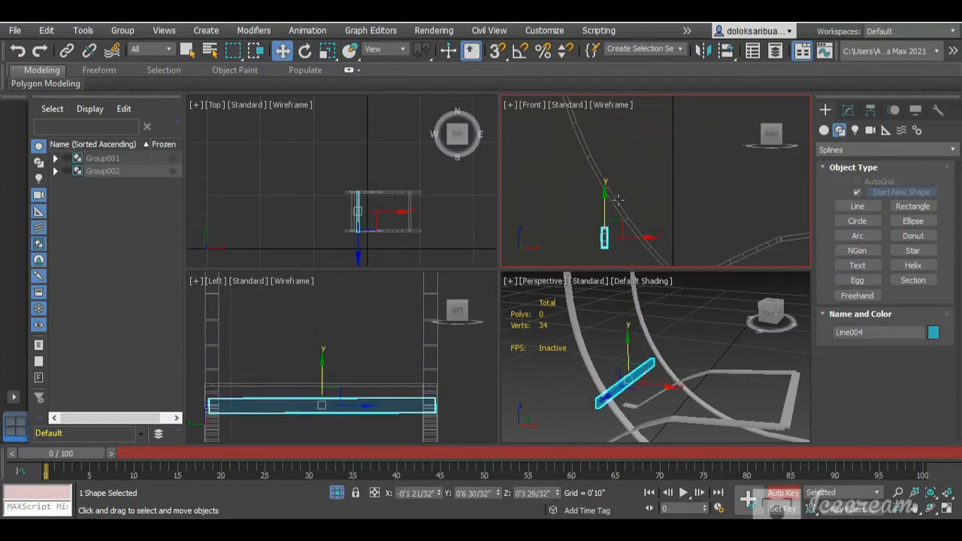
drag(643, 230, 682, 213)
scroll(619, 184, down, 3)
click(599, 226)
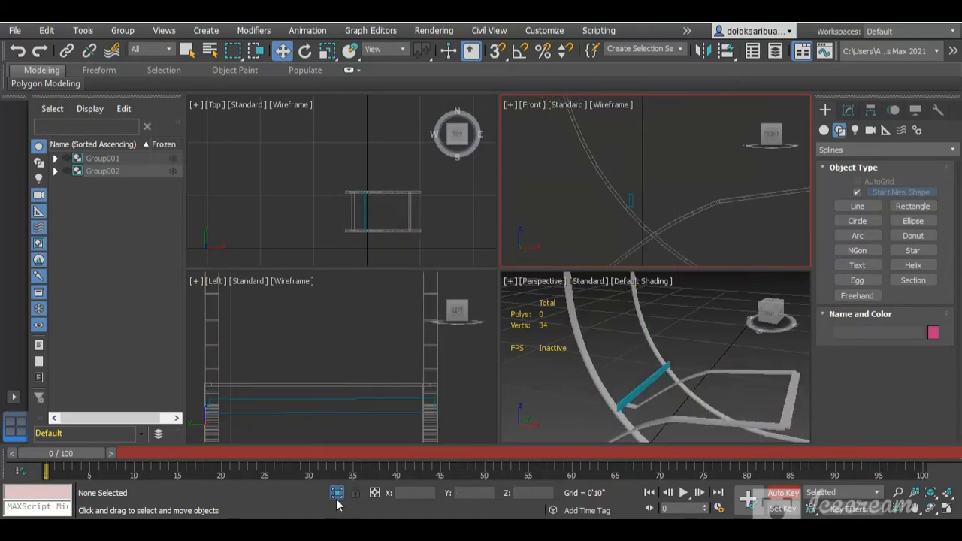
Step: Exit isolation to show the cushions and lower the crossbar behind the seat cushion to about Z 0'3 23/32" in the Front view
click(336, 493)
scroll(630, 214, up, 3)
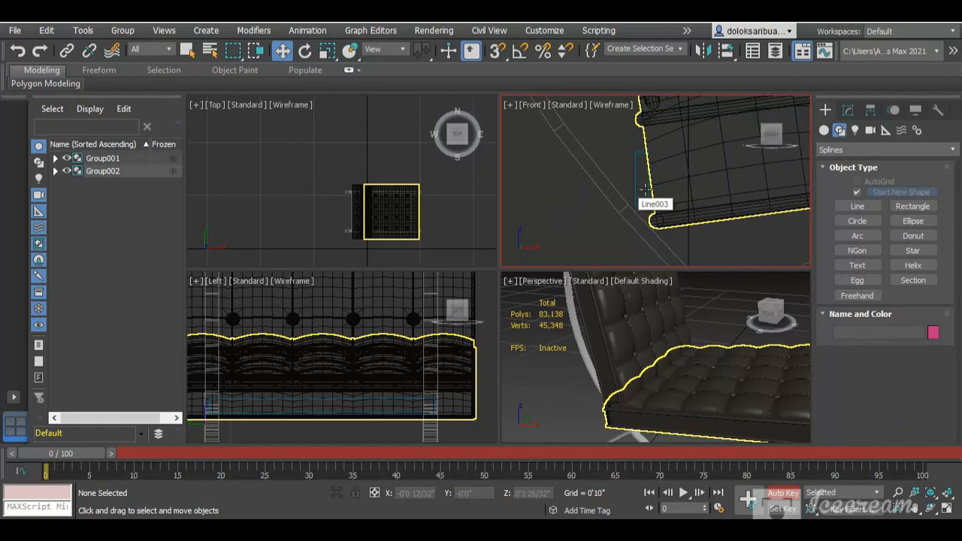
click(635, 176)
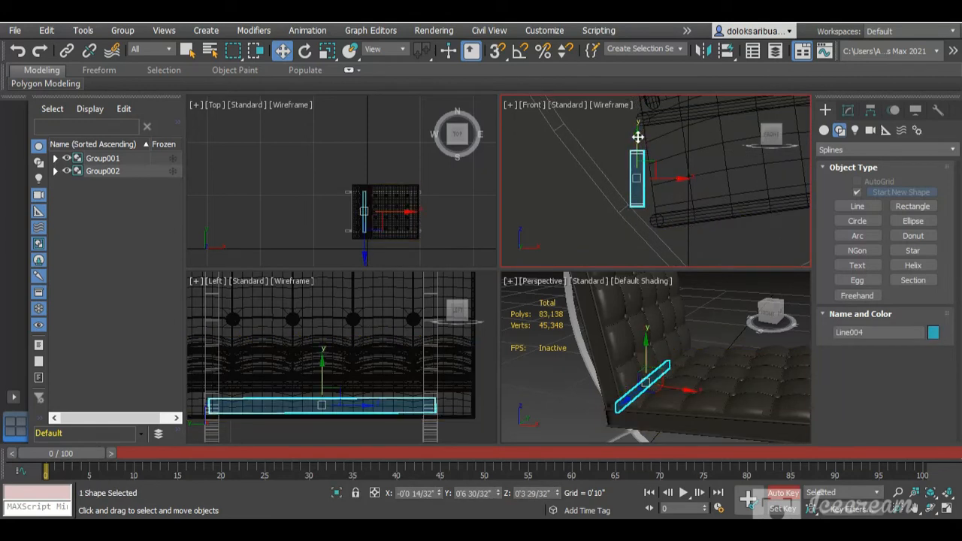
drag(637, 138, 641, 155)
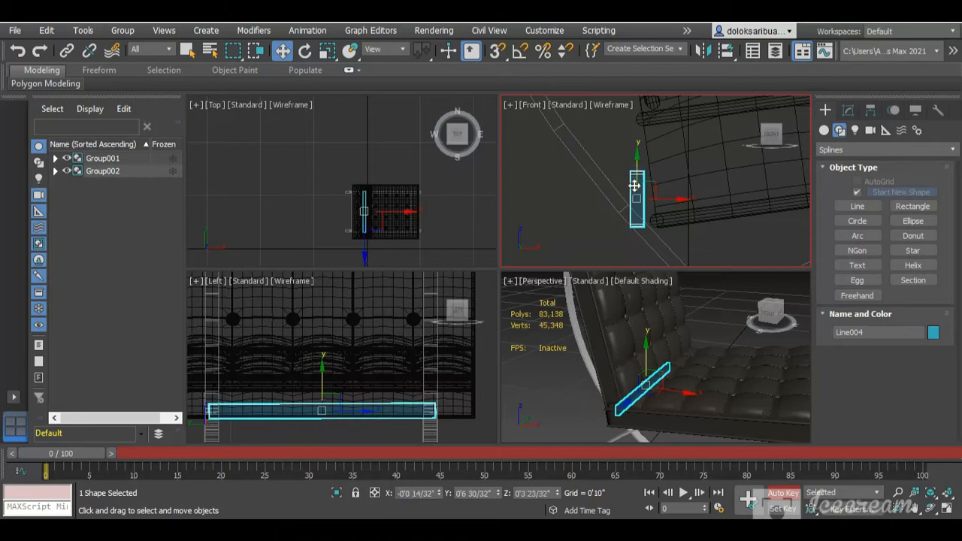
Step: Rotate the crossbar in the Front view to about -49.118 degrees to follow the slope of the curved leg, and check its alignment
scroll(641, 154, up, 2)
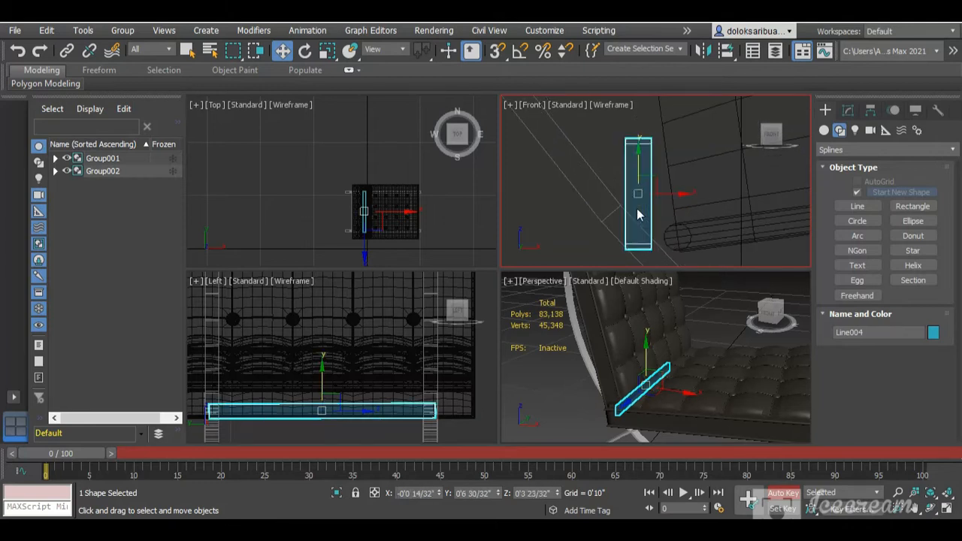
click(304, 50)
drag(673, 164, 628, 132)
scroll(604, 187, down, 4)
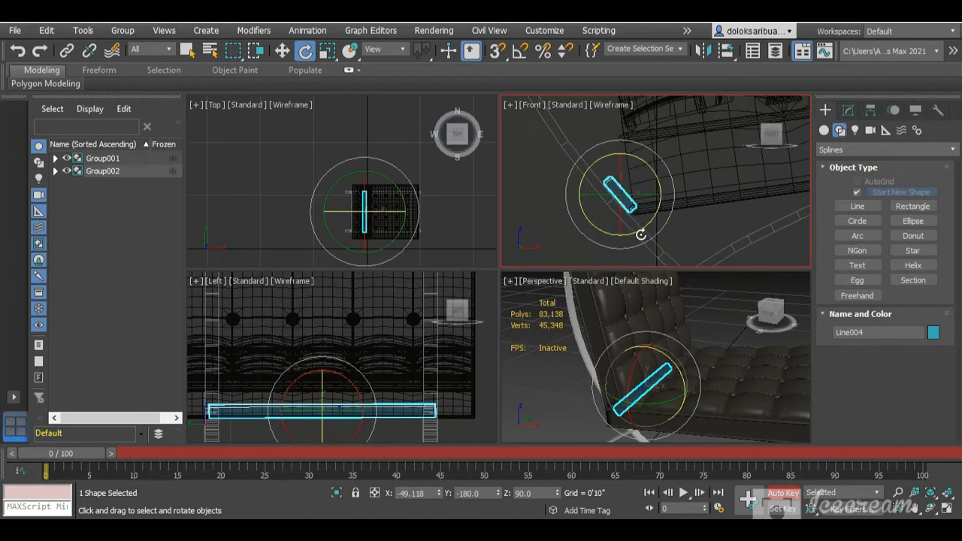
middle_drag(594, 181, 614, 200)
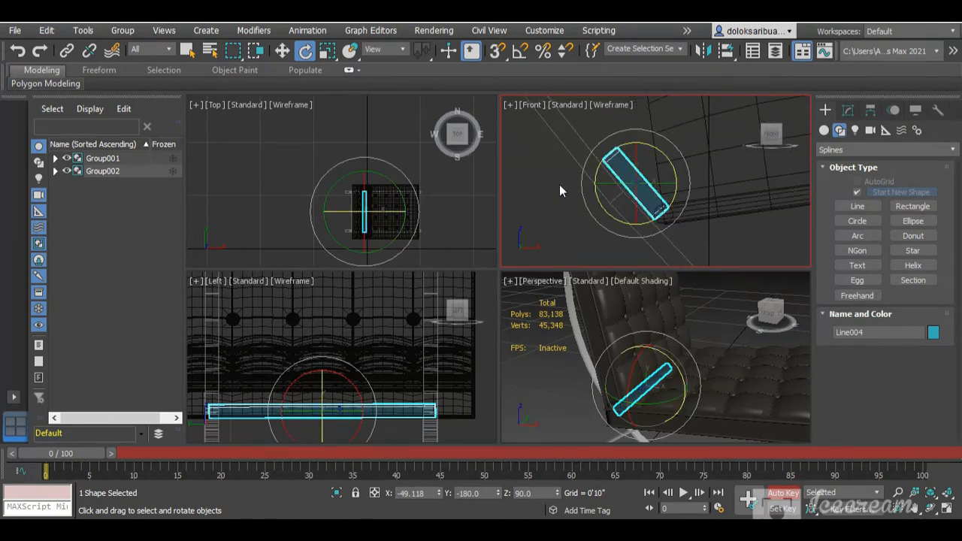
scroll(589, 186, down, 7)
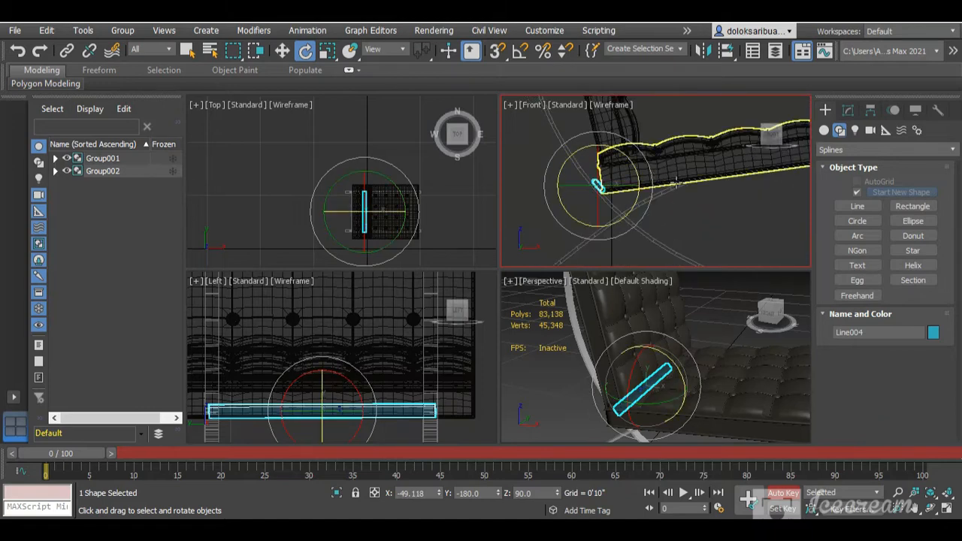
scroll(605, 184, up, 5)
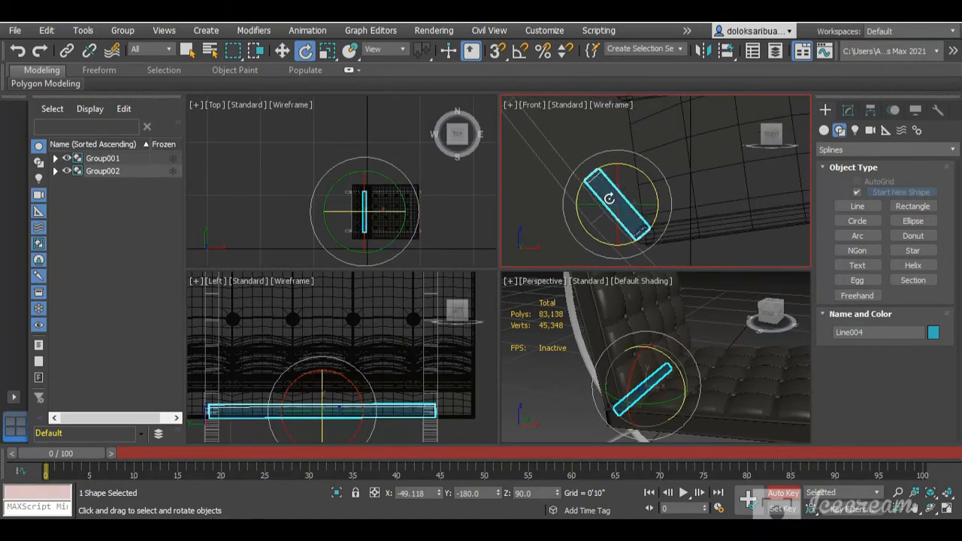
scroll(612, 204, up, 1)
Step: Move the tilted crossbar along X onto the curved leg in the Front view, to about X -0'0 20/32", and check its fit
click(282, 51)
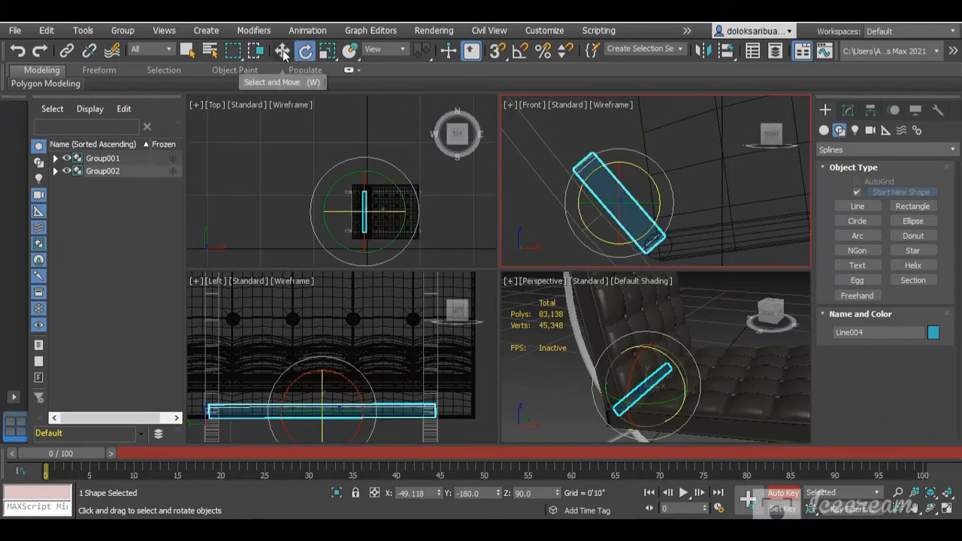
drag(652, 203, 610, 201)
click(576, 156)
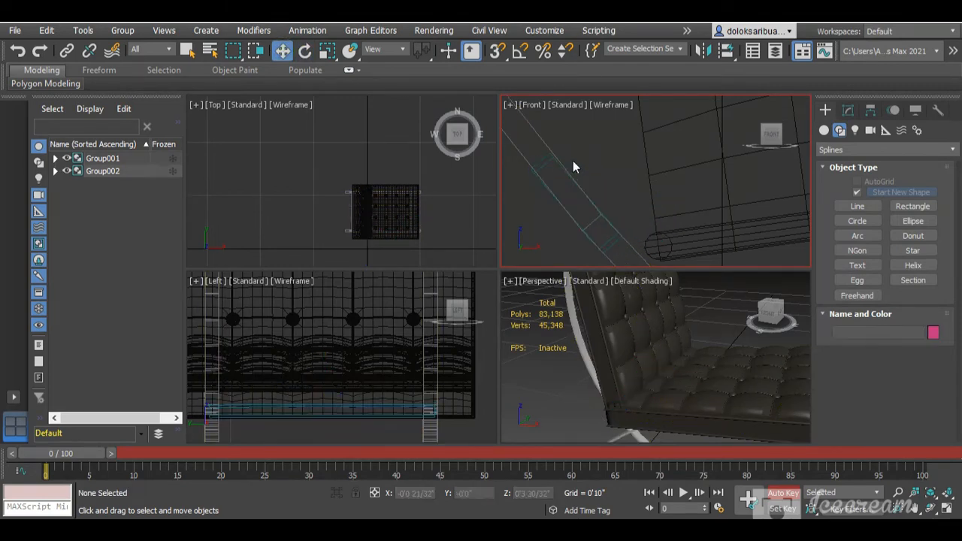
click(563, 184)
click(550, 161)
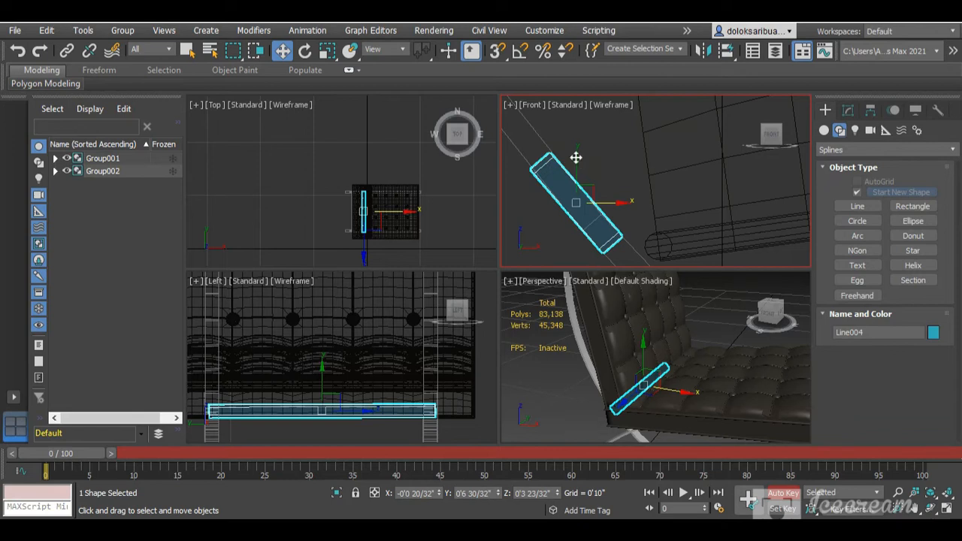
Step: Slide the crossbar up along the curved leg in the Front view, to about X -0'0 23/32" and Z 0'3 27/32", keeping it within the leg
drag(576, 157, 554, 111)
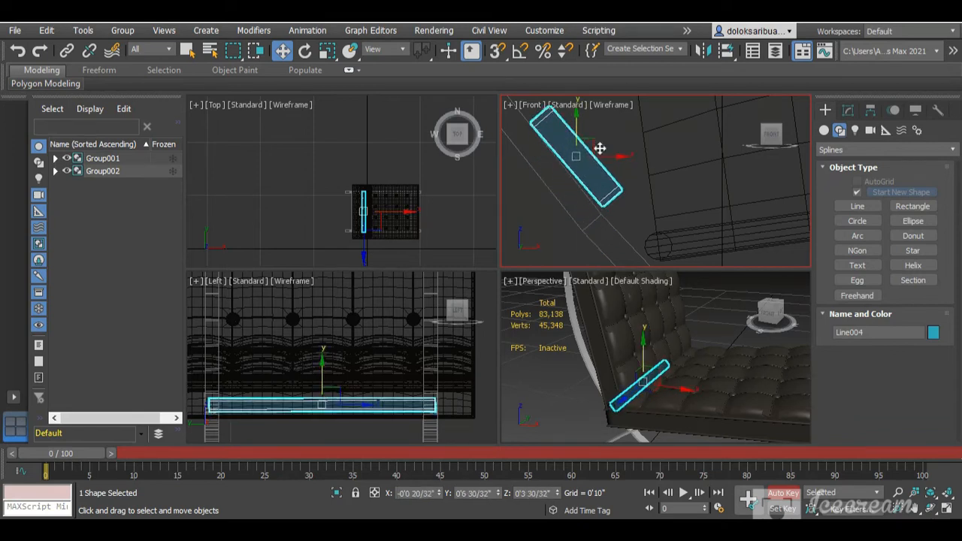
drag(621, 156, 584, 157)
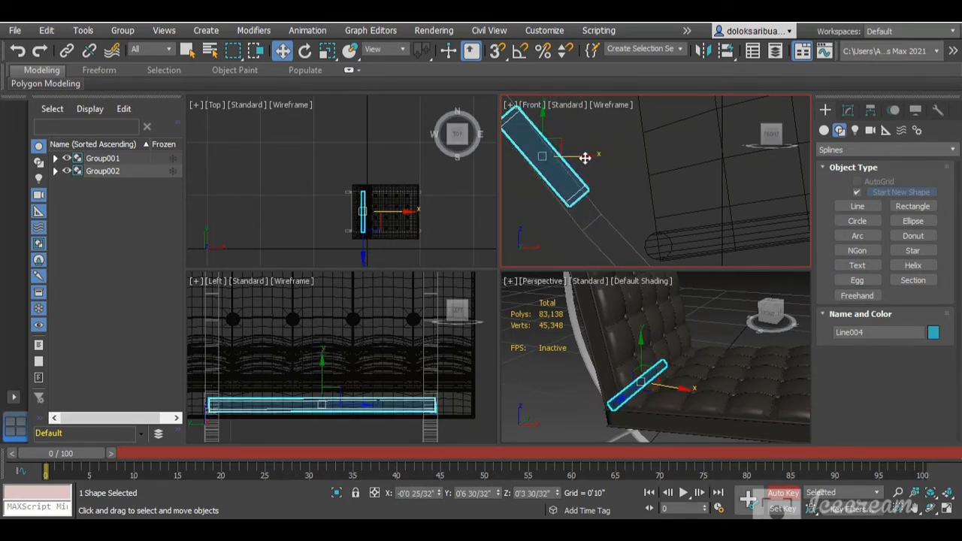
drag(542, 120, 552, 143)
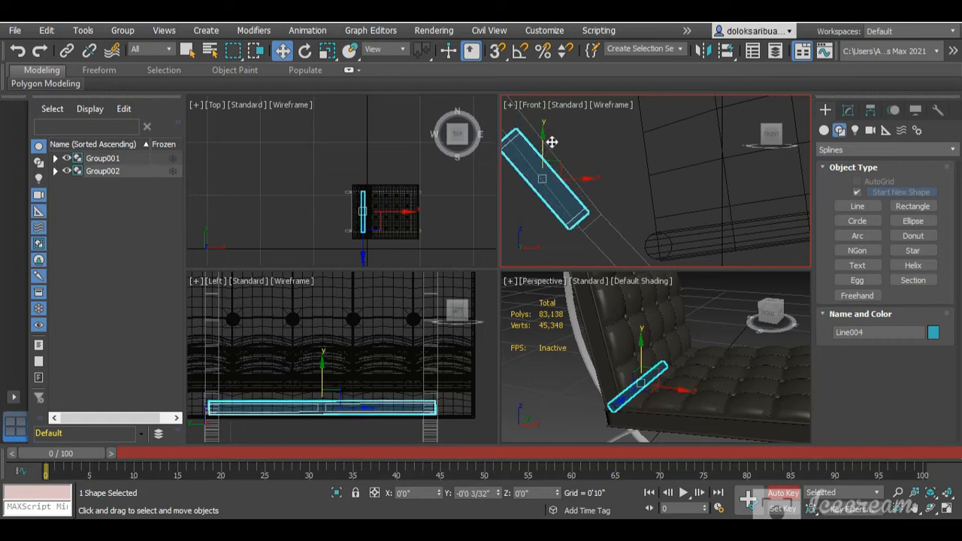
click(601, 186)
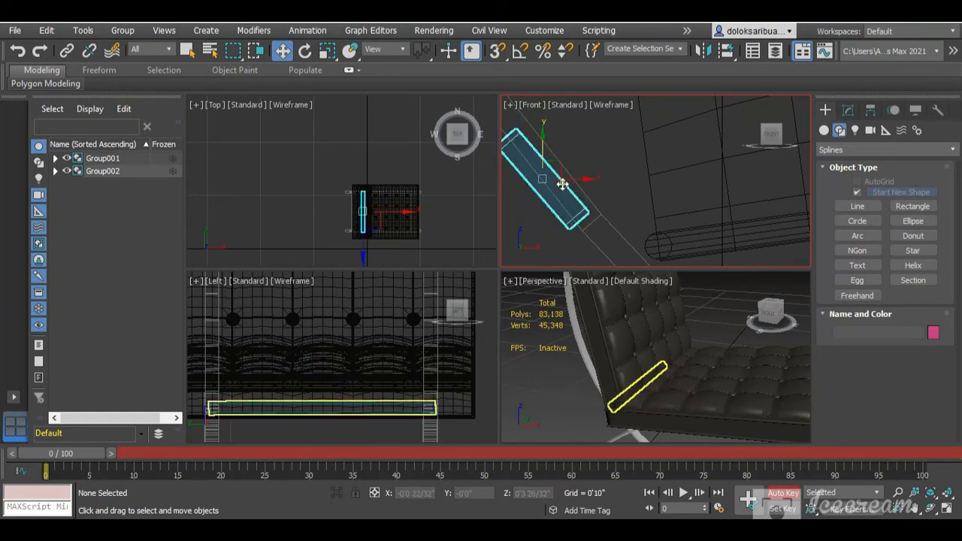
click(563, 180)
drag(593, 178, 598, 178)
scroll(519, 142, up, 2)
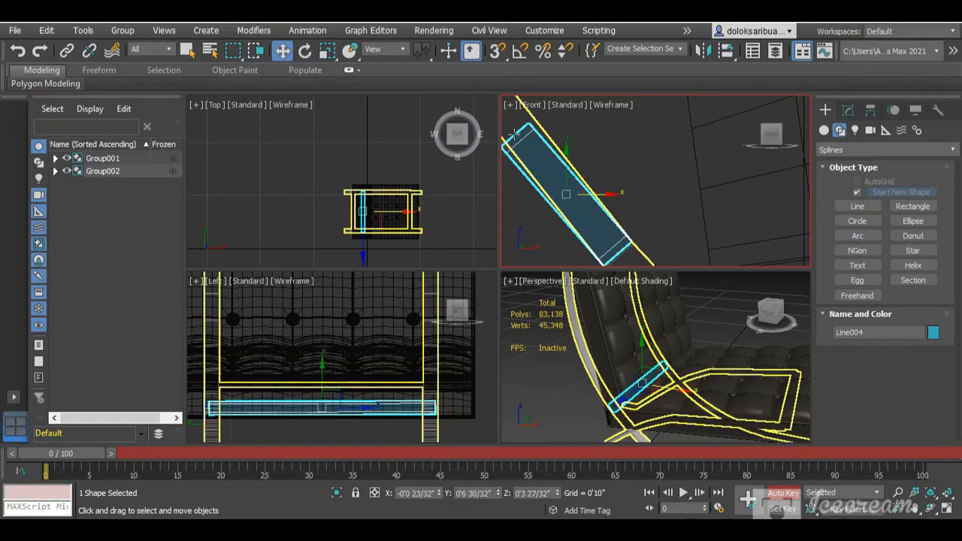
Step: Fine-tune the crossbar's rotation to about -51.984 degrees and nudge it along X to sit parallel inside the curved leg
click(305, 50)
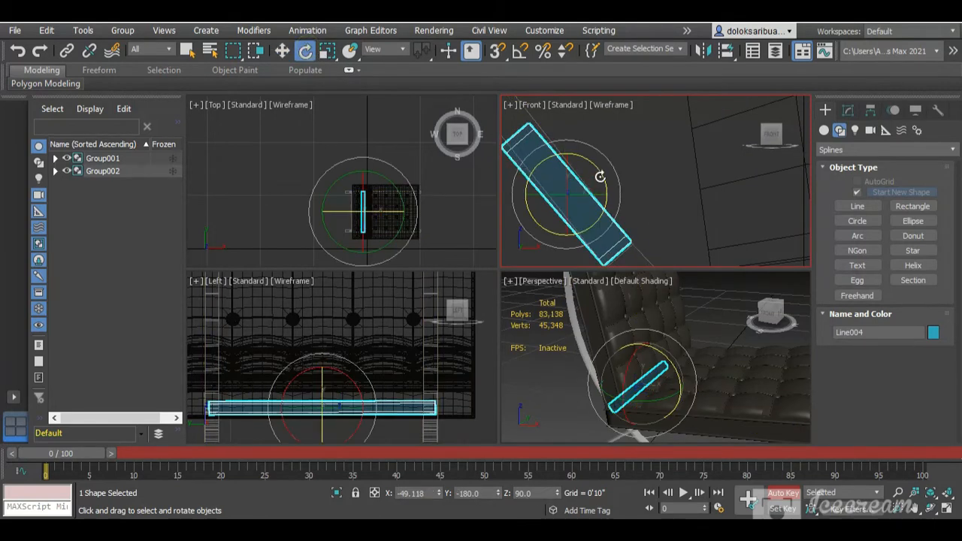
drag(600, 177, 605, 179)
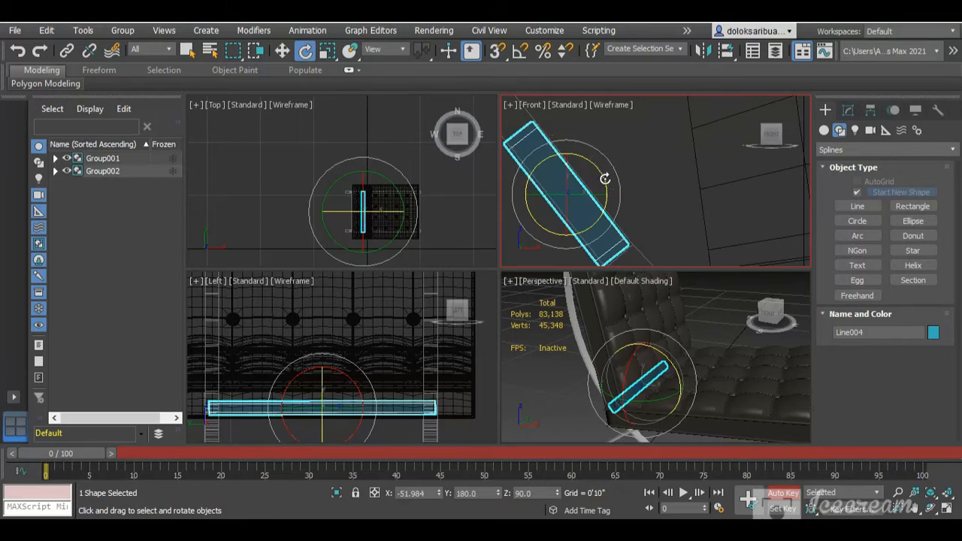
click(284, 51)
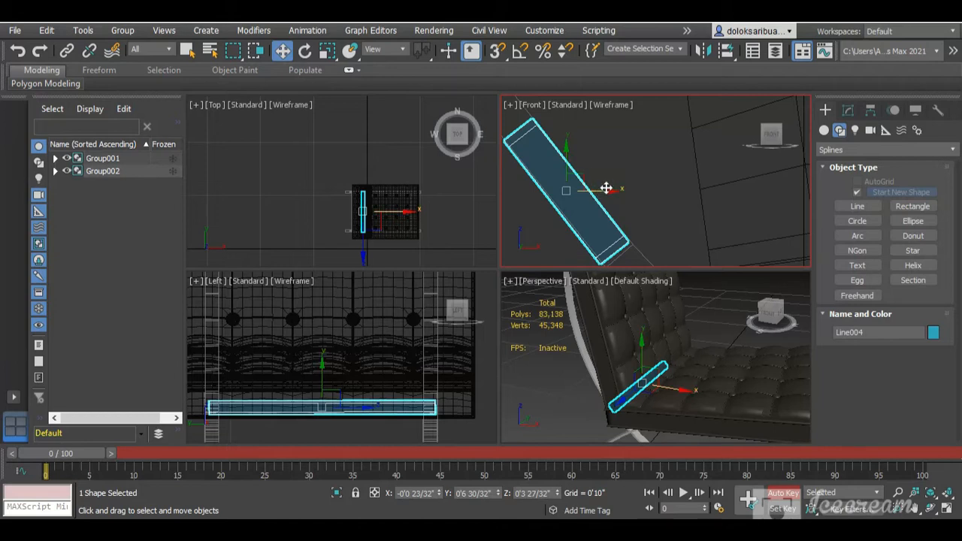
drag(606, 188, 604, 189)
Step: Reduce the crossbar's rectangular Length to 0'0 2/32" in its rendering settings so that it fits within the leg's thickness
click(848, 111)
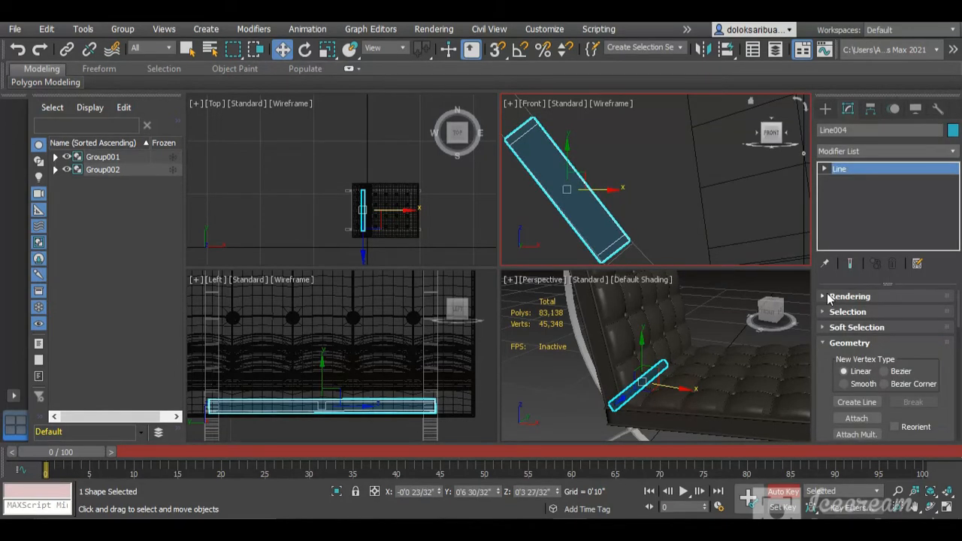
click(828, 297)
scroll(854, 341, down, 5)
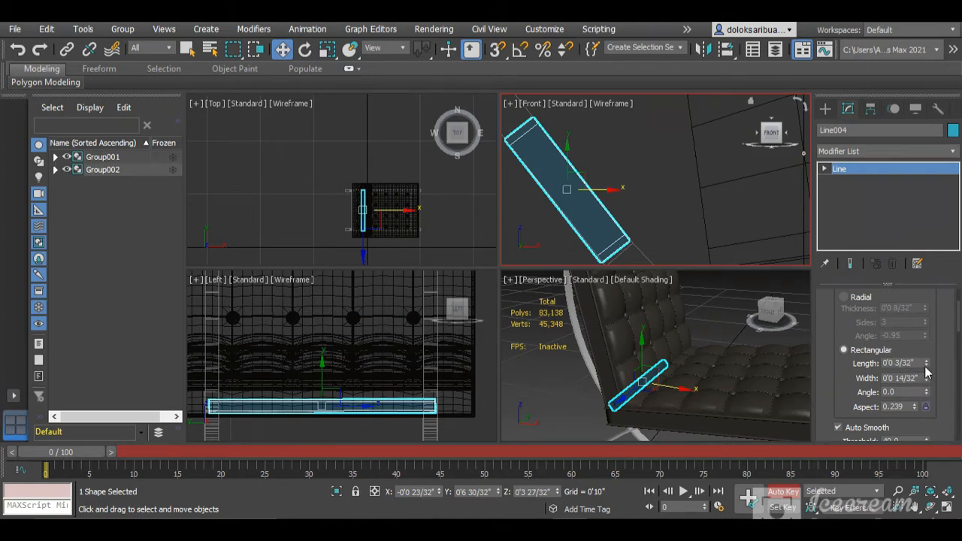
drag(925, 366, 927, 363)
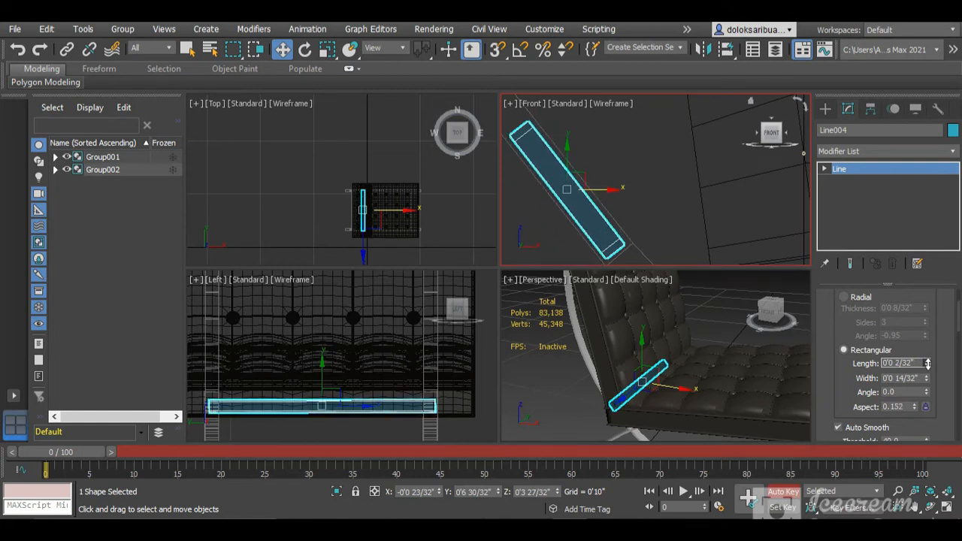
scroll(576, 176, up, 2)
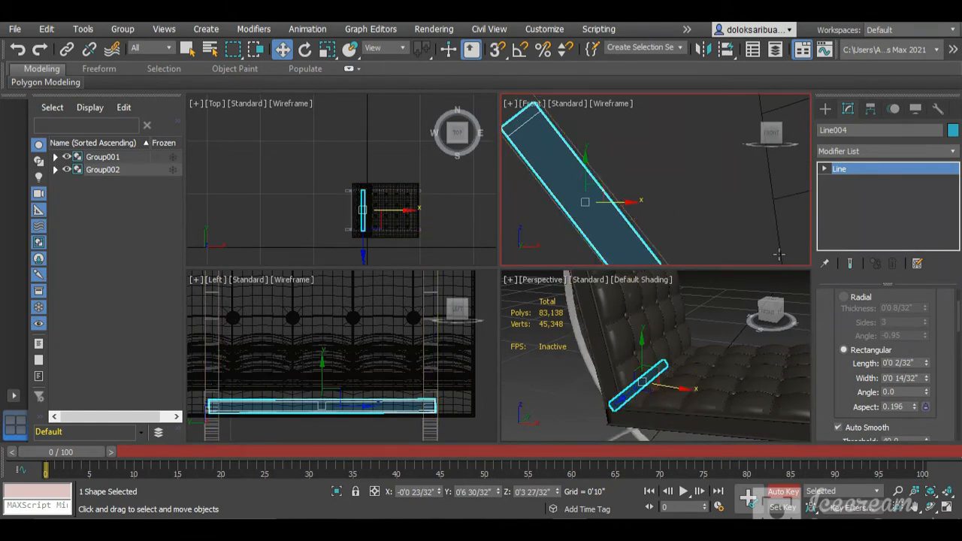
drag(926, 364, 928, 361)
scroll(721, 244, down, 5)
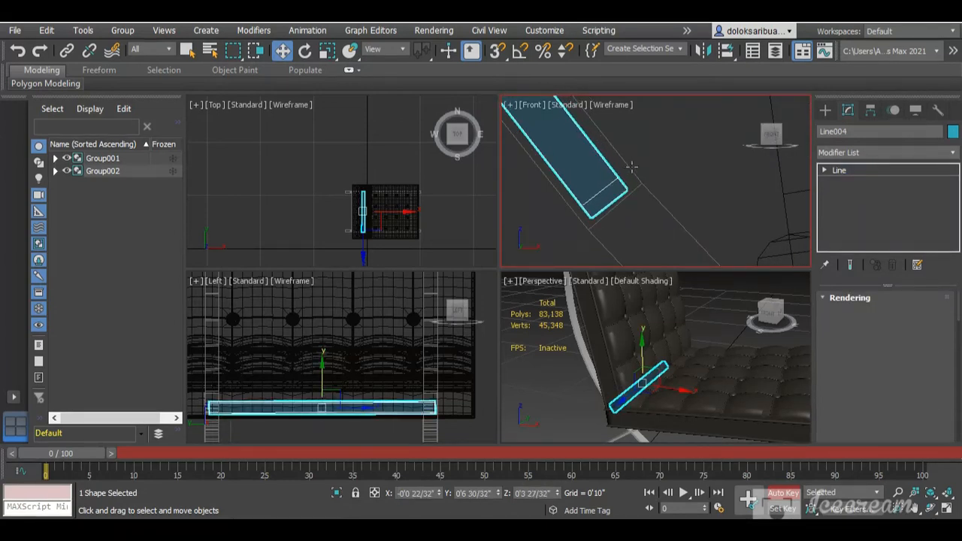
Step: Check the crossbar from behind the chair in the Perspective view and change its object color to light grey
click(555, 229)
scroll(554, 229, down, 5)
scroll(554, 223, down, 2)
mouse_move(769, 311)
mouse_down()
mouse_move(788, 301)
mouse_move(830, 304)
mouse_move(781, 289)
mouse_move(782, 311)
mouse_move(767, 306)
mouse_up()
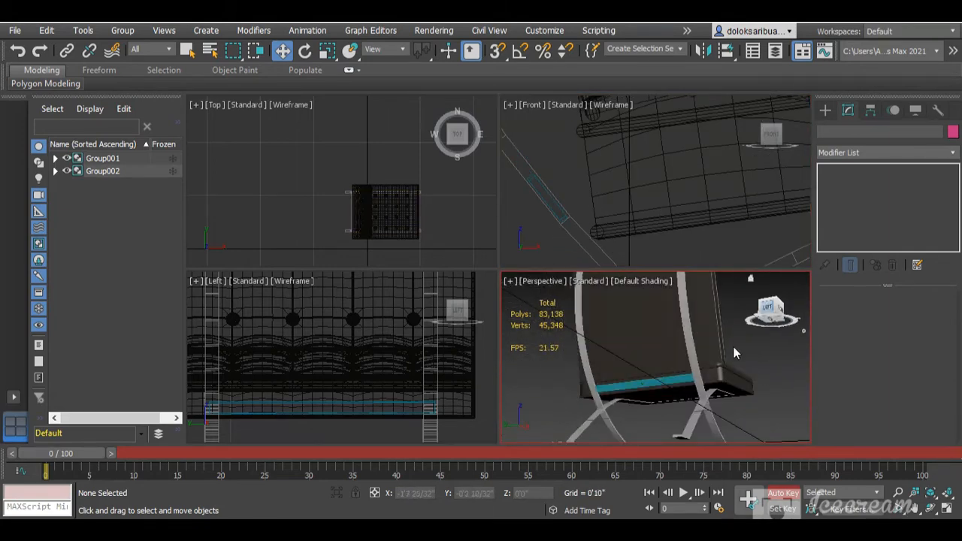
click(683, 380)
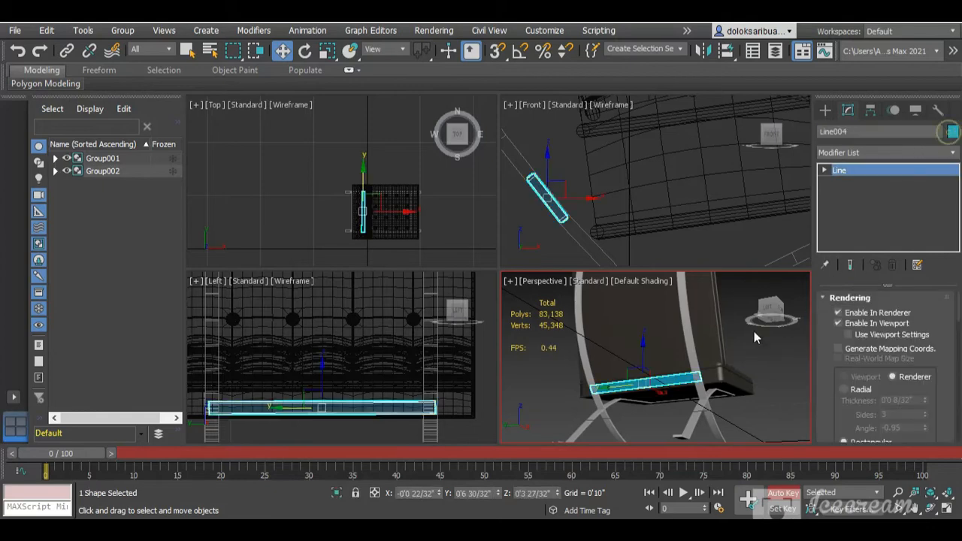
click(570, 305)
click(563, 348)
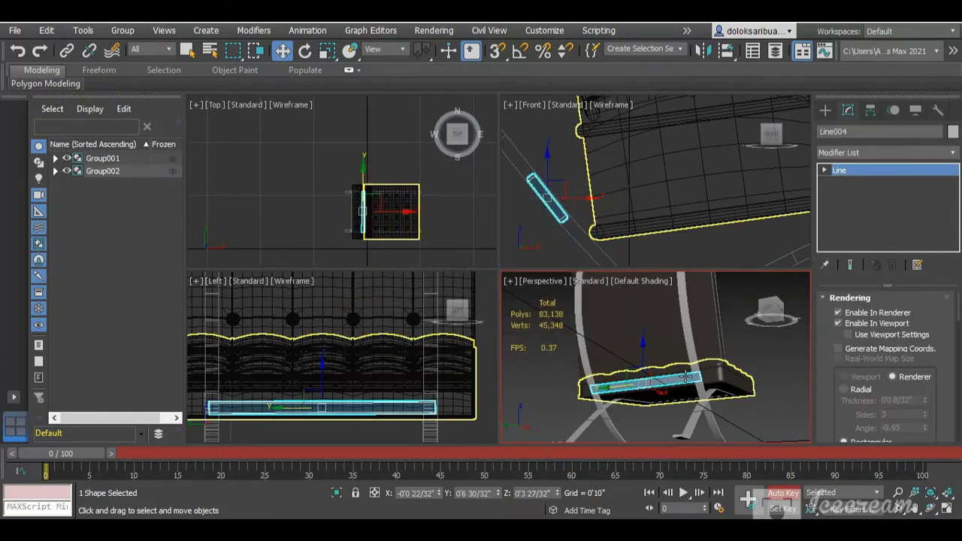
Step: Add the leg frame to the crossbar selection, isolate both shapes, and examine them from different angles in the Perspective view
scroll(710, 390, up, 4)
scroll(721, 386, down, 7)
scroll(721, 387, up, 3)
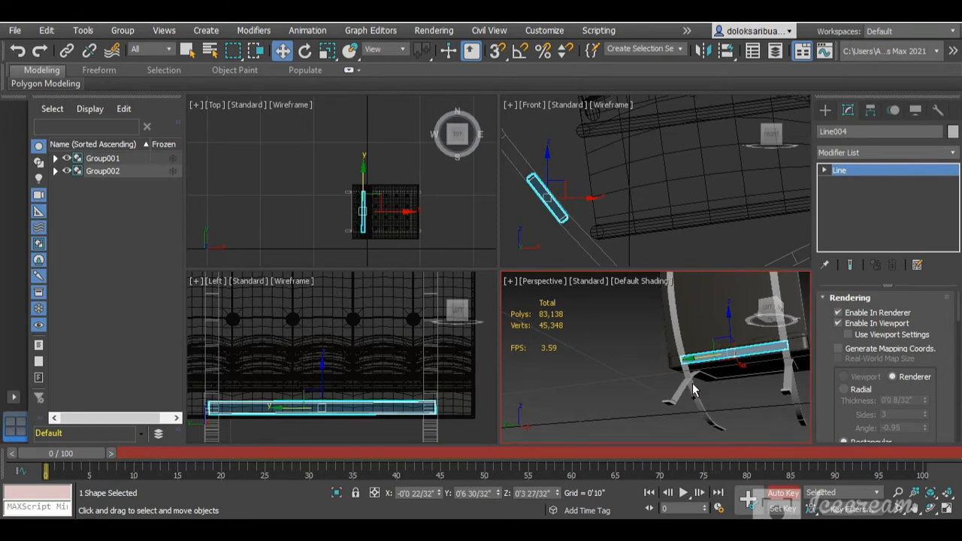
ctrl+click(692, 383)
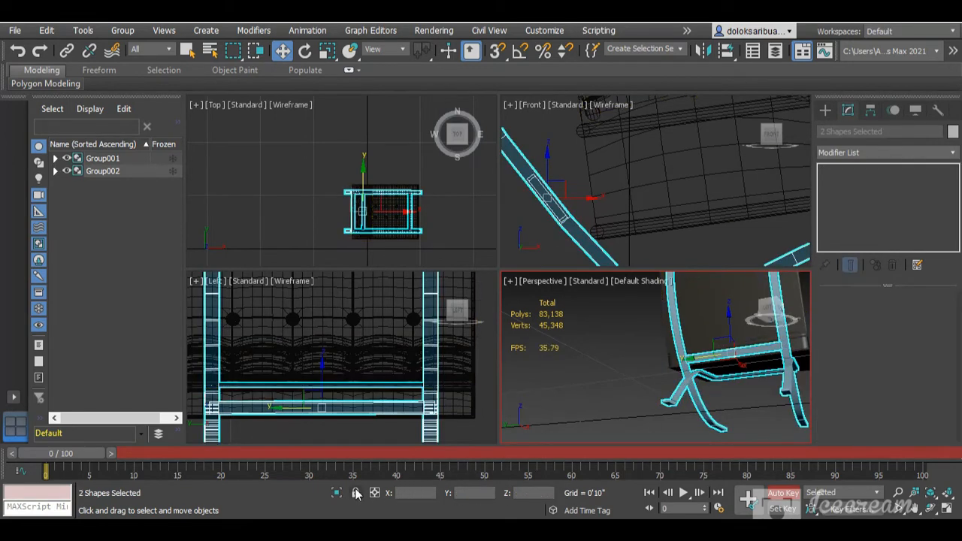
click(337, 492)
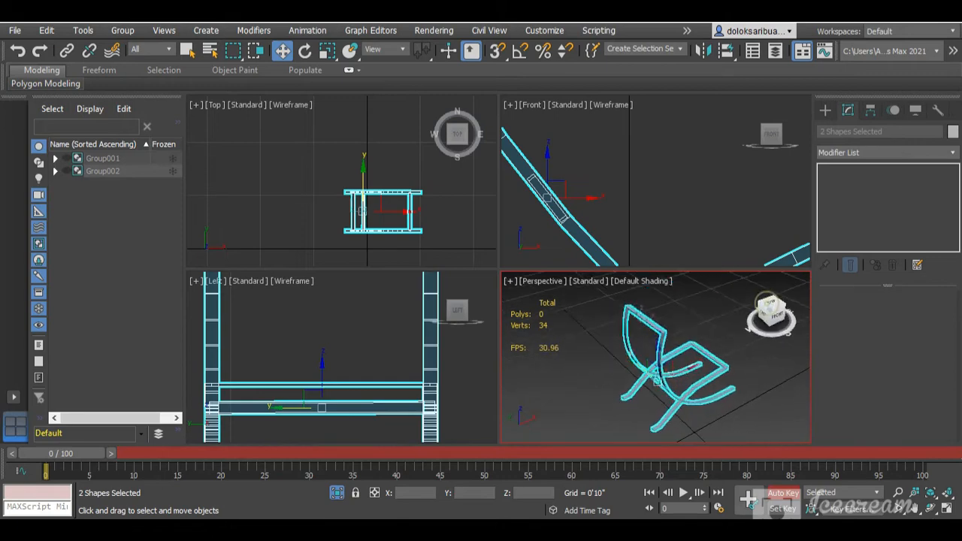
mouse_move(778, 313)
mouse_down()
mouse_move(757, 327)
mouse_move(739, 319)
mouse_move(771, 329)
mouse_up()
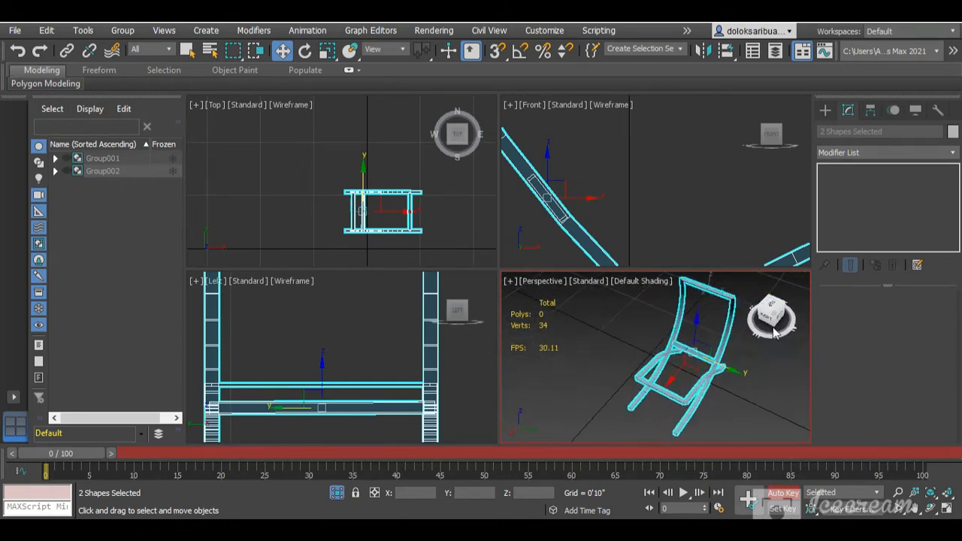
Step: Clear the selection and examine the leg frame and its crossbars from several angles in the Perspective view
click(779, 377)
scroll(696, 356, up, 5)
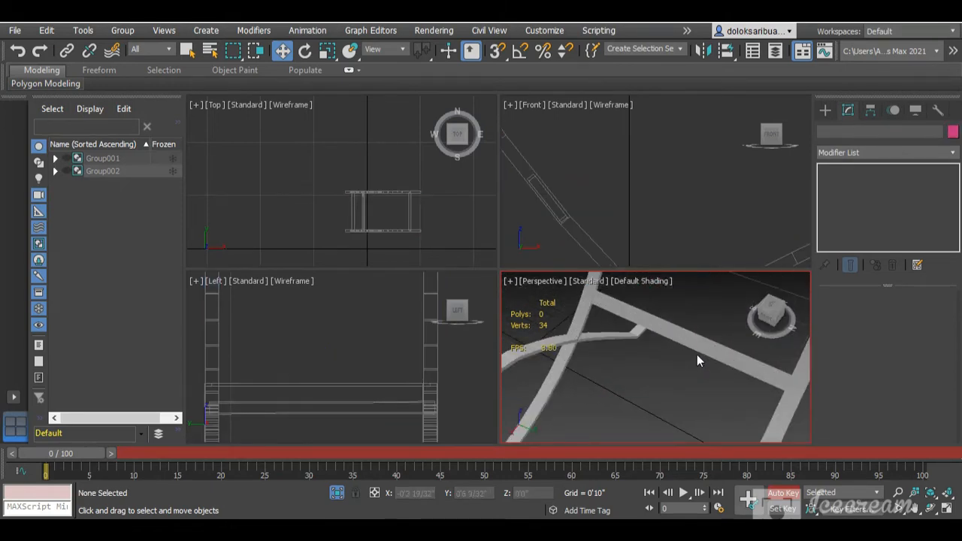
scroll(696, 354, down, 5)
drag(766, 317, 800, 300)
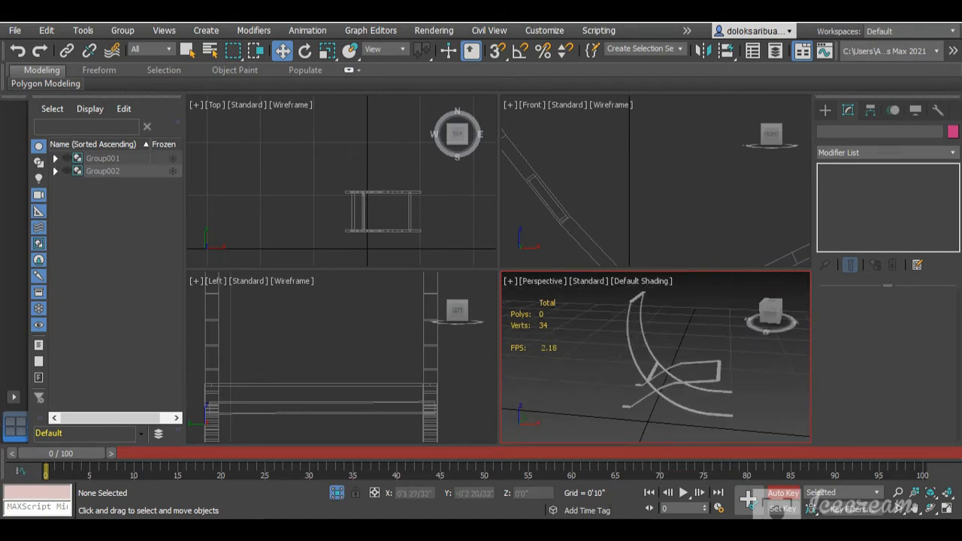
click(520, 511)
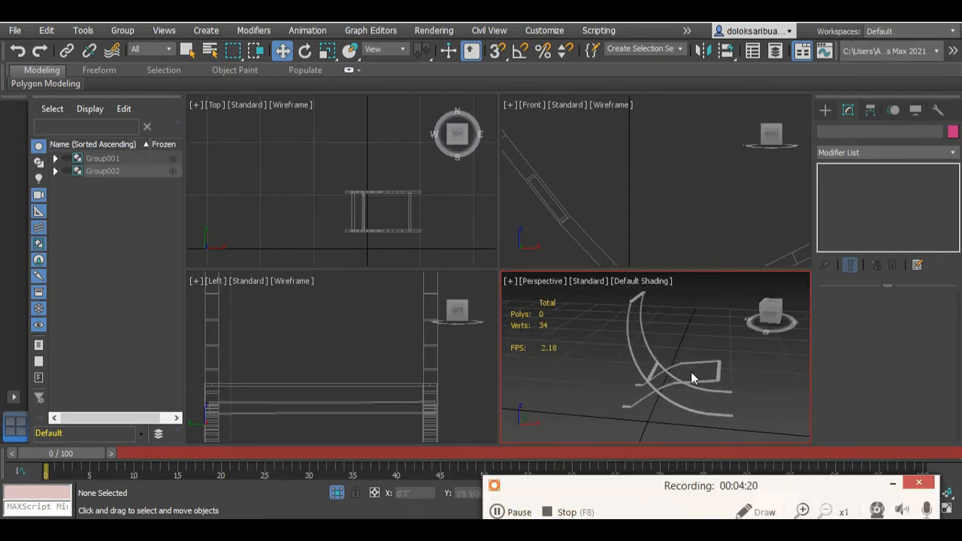
scroll(734, 374, up, 4)
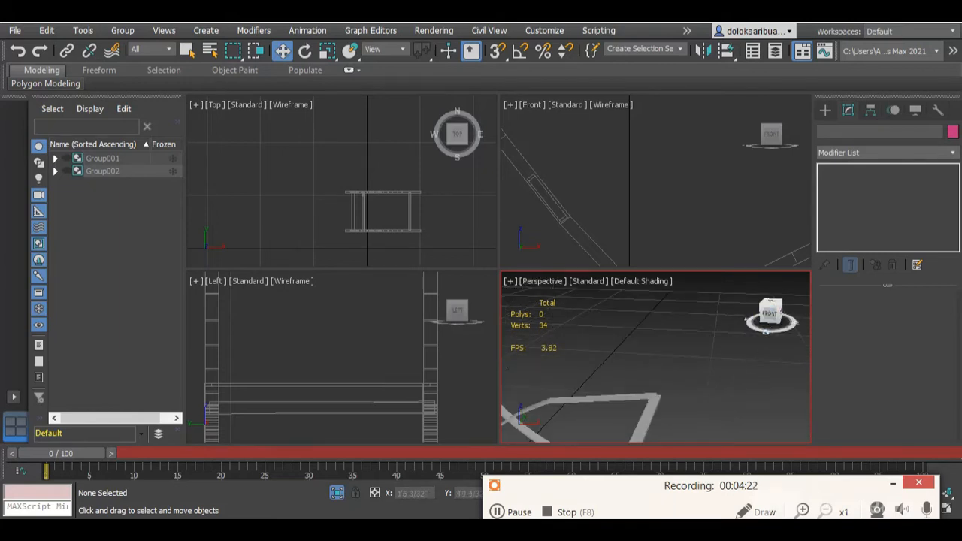
click(769, 313)
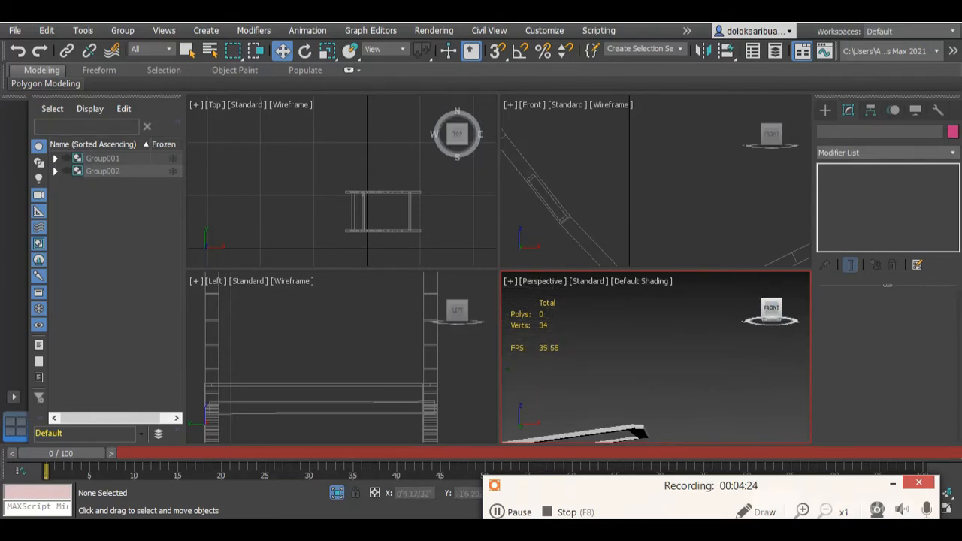
drag(770, 312, 766, 323)
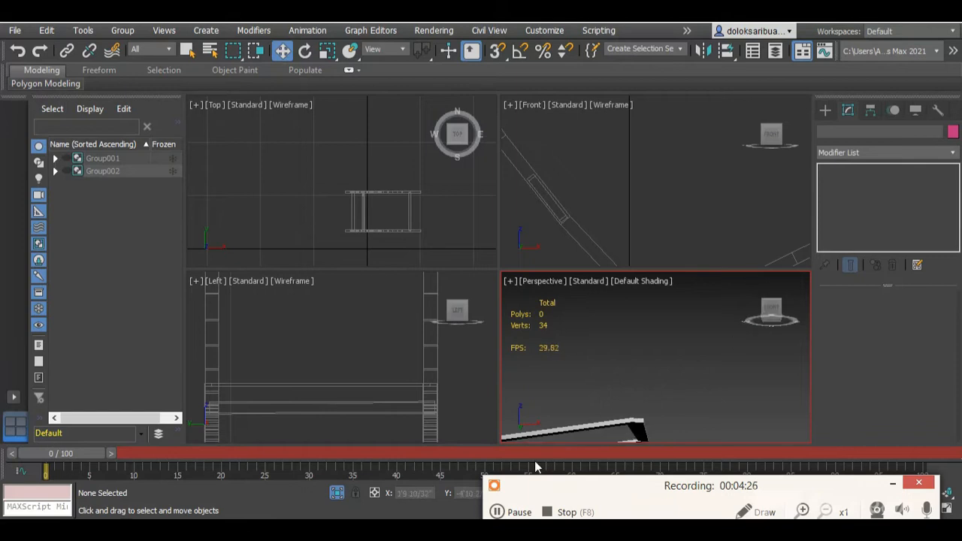
click(499, 512)
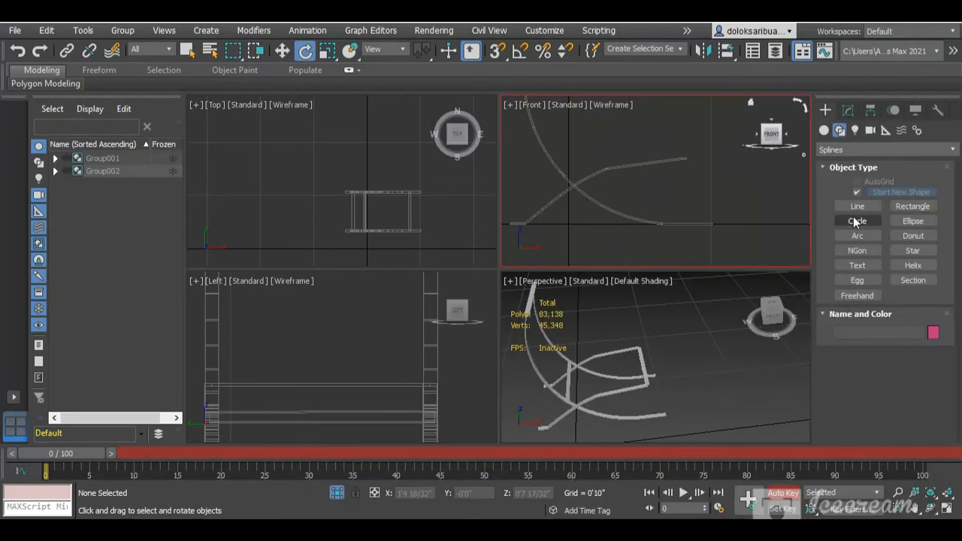
Step: Start a spline line in the Front view that wraps closely around the bottom, outer side and top of the front crossbar's profile
click(856, 206)
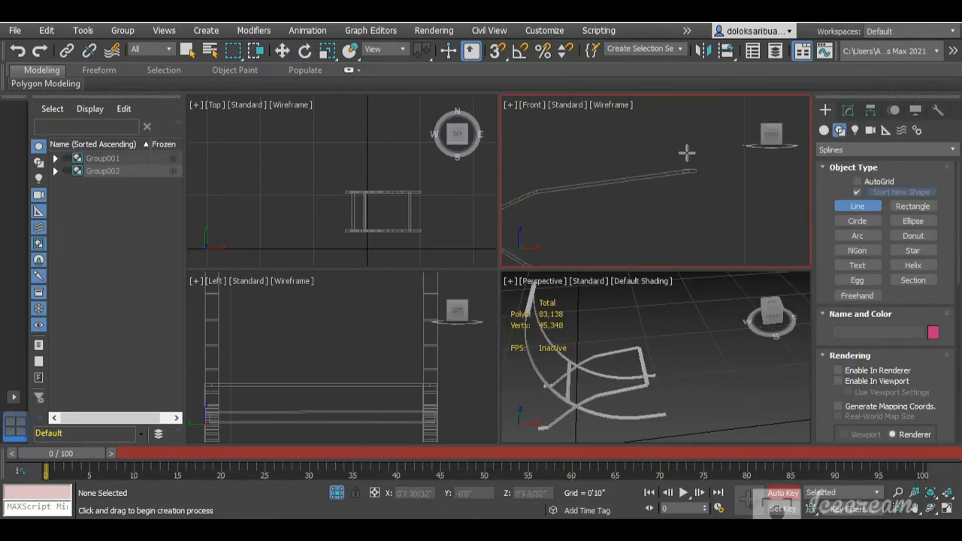
scroll(688, 156, up, 10)
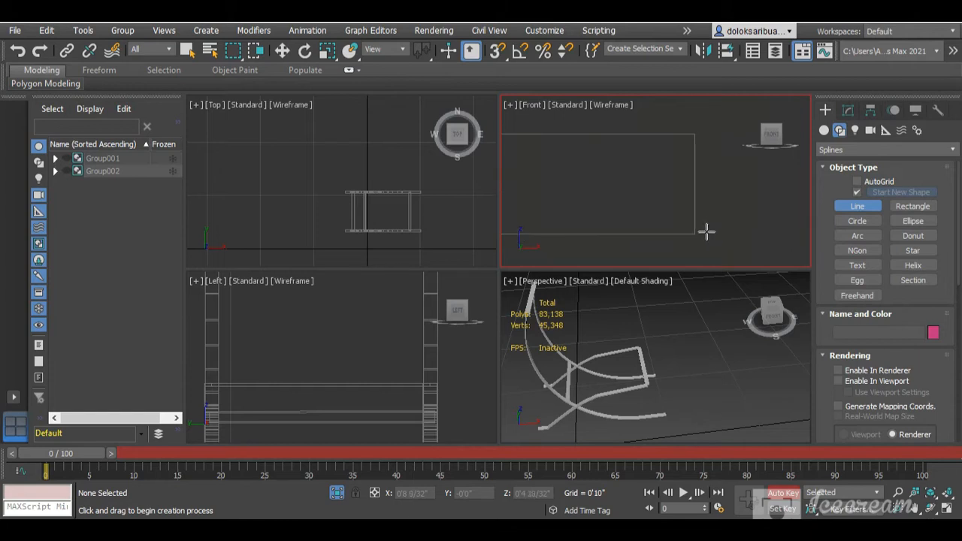
scroll(695, 234, up, 2)
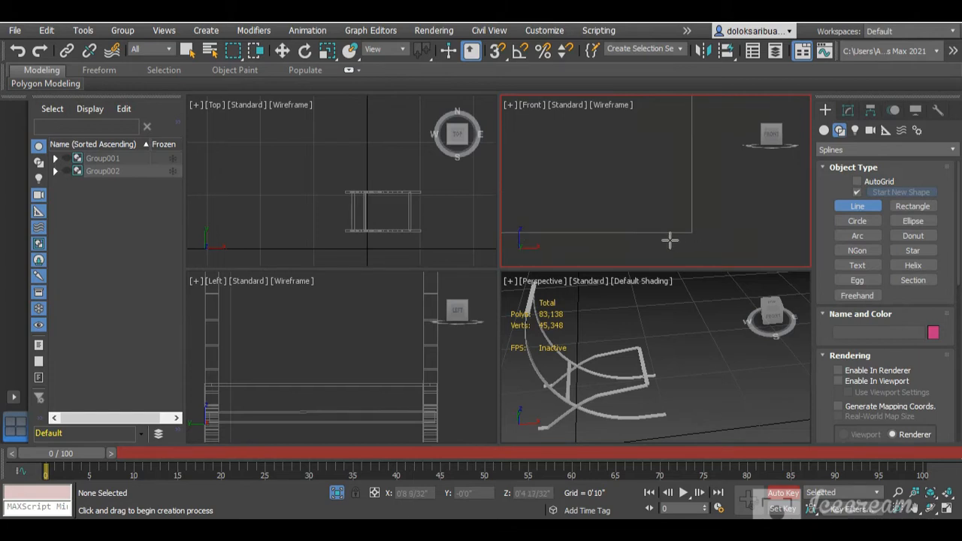
click(556, 235)
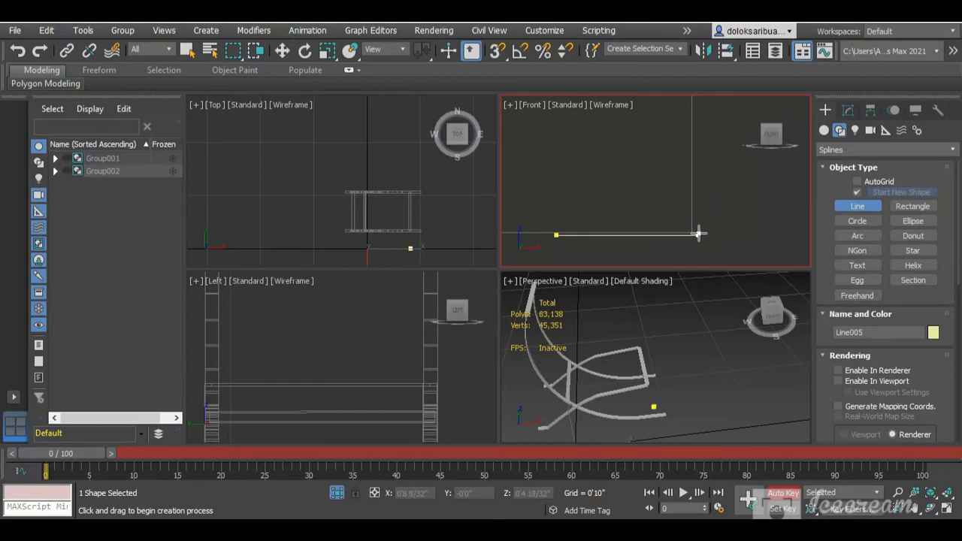
click(697, 235)
scroll(698, 230, down, 3)
scroll(698, 122, up, 3)
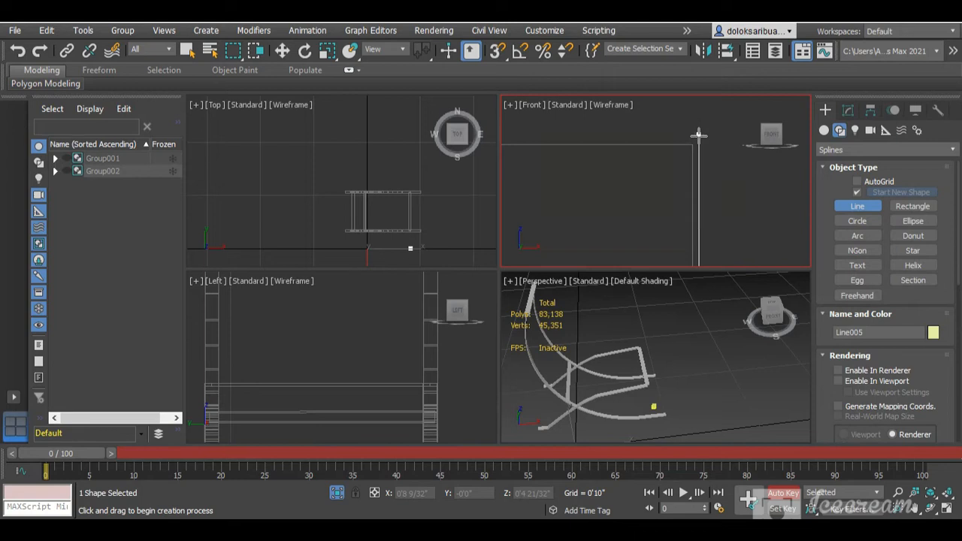
click(698, 136)
scroll(698, 134, down, 4)
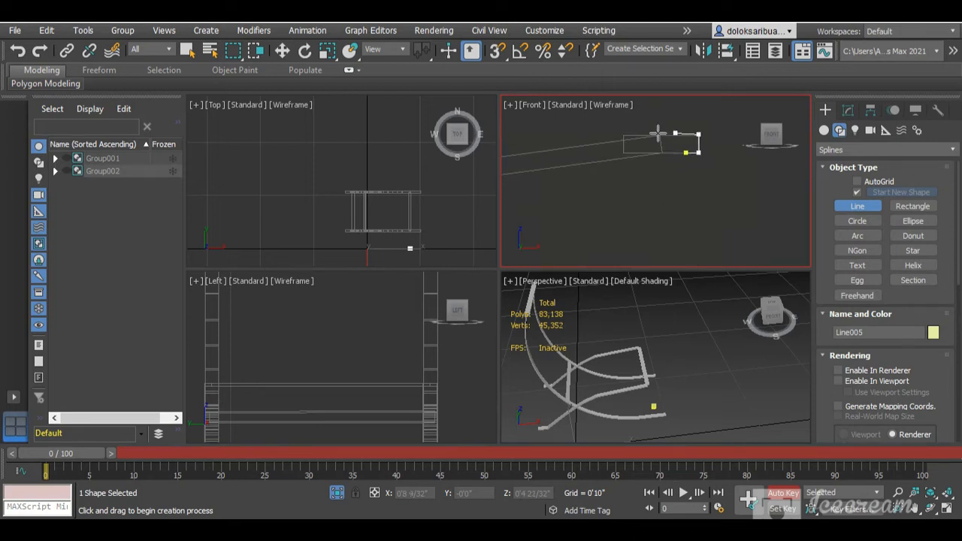
scroll(622, 134, up, 4)
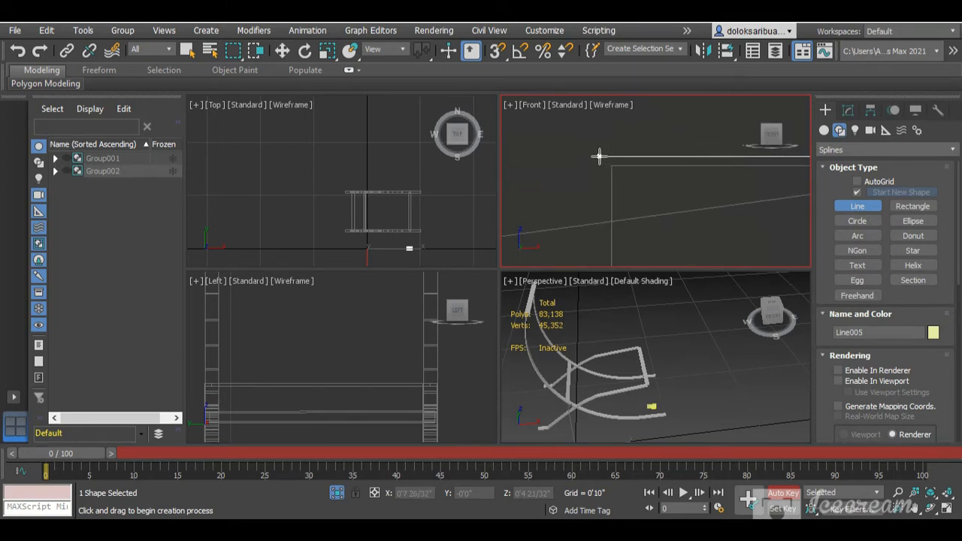
scroll(641, 162, down, 1)
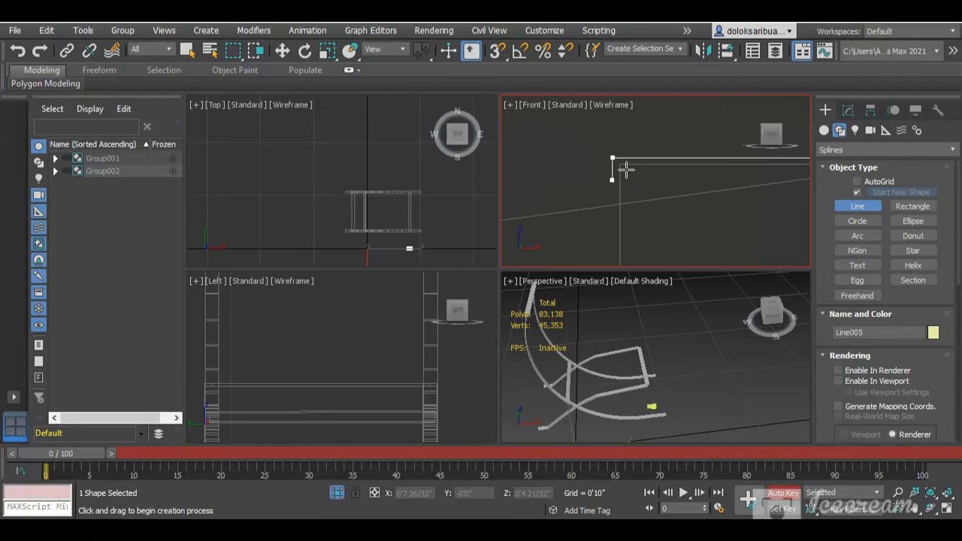
Step: Continue the line back to the rear crossbar, wrap it around that bar's slanted profile, and finish the spline
scroll(635, 169, down, 5)
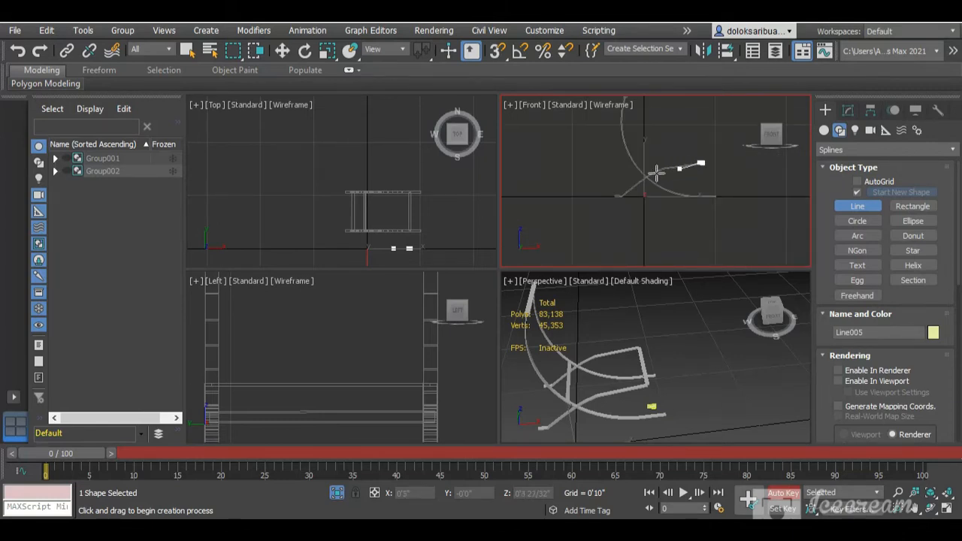
scroll(646, 168, up, 6)
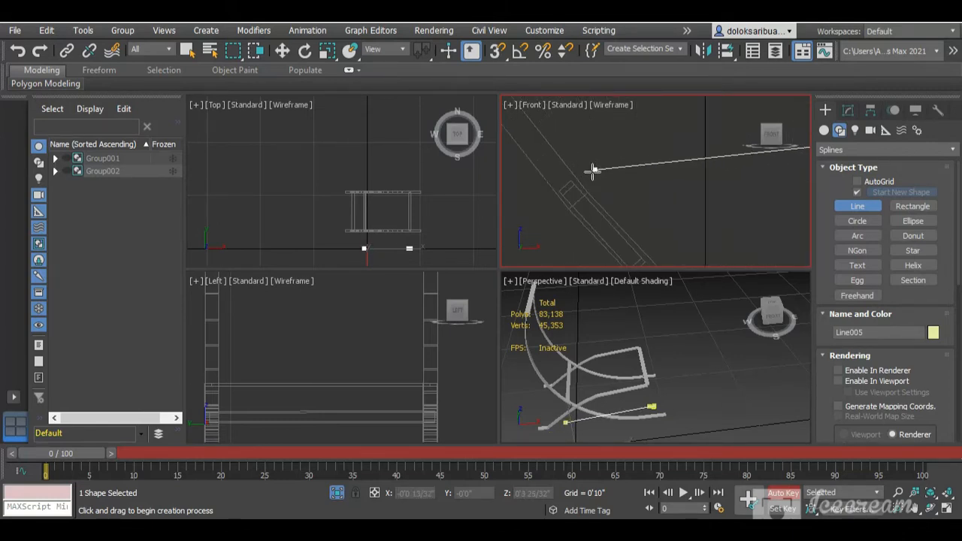
scroll(590, 173, up, 3)
scroll(524, 188, up, 2)
click(558, 187)
scroll(518, 219, up, 3)
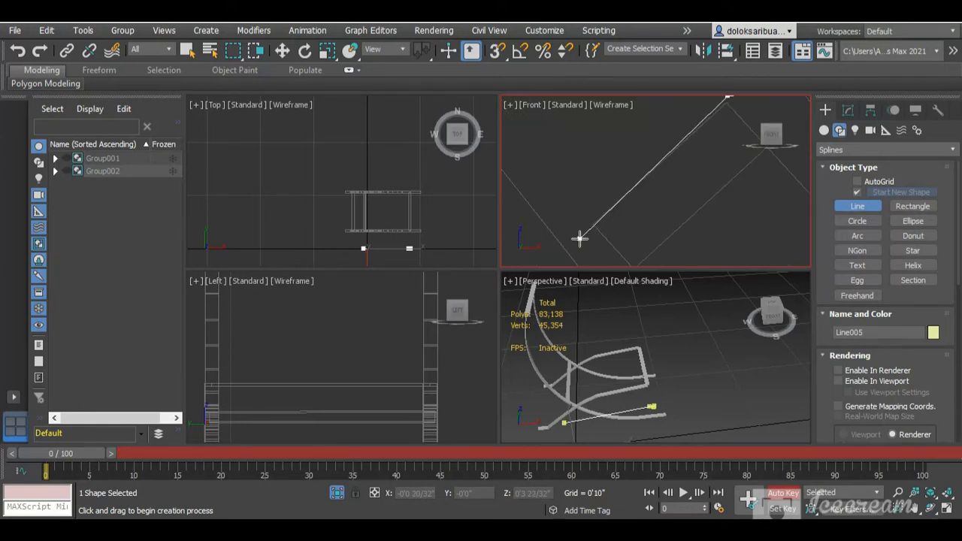
scroll(584, 221, up, 2)
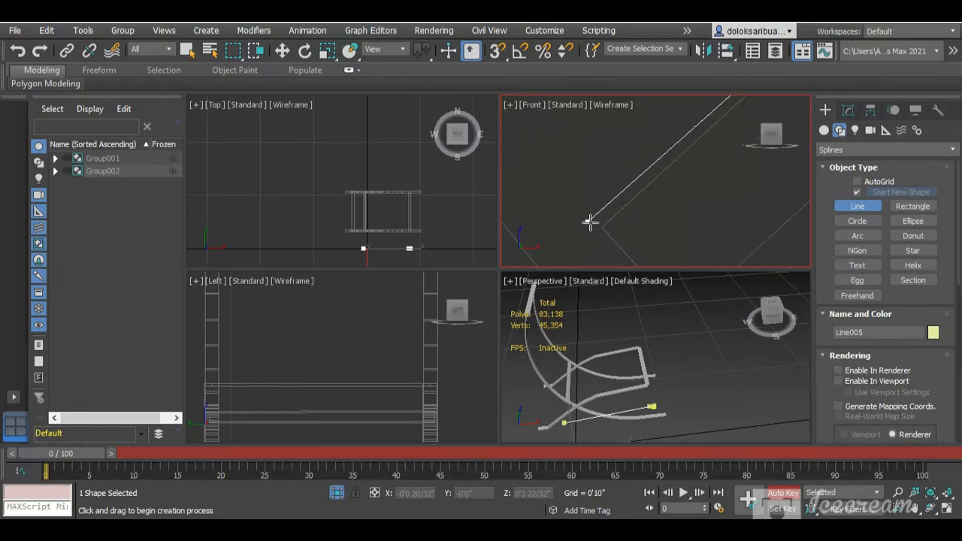
click(589, 223)
scroll(583, 211, down, 3)
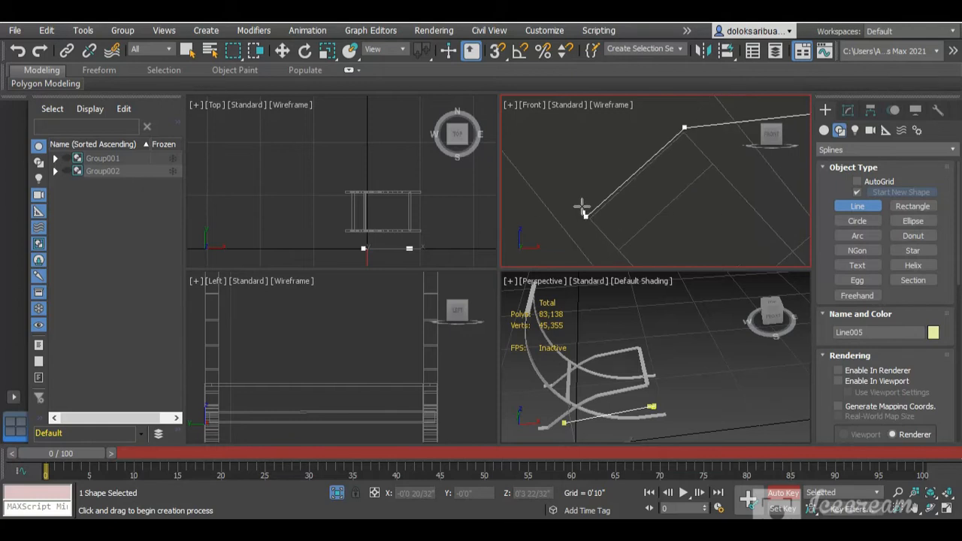
scroll(604, 245, up, 3)
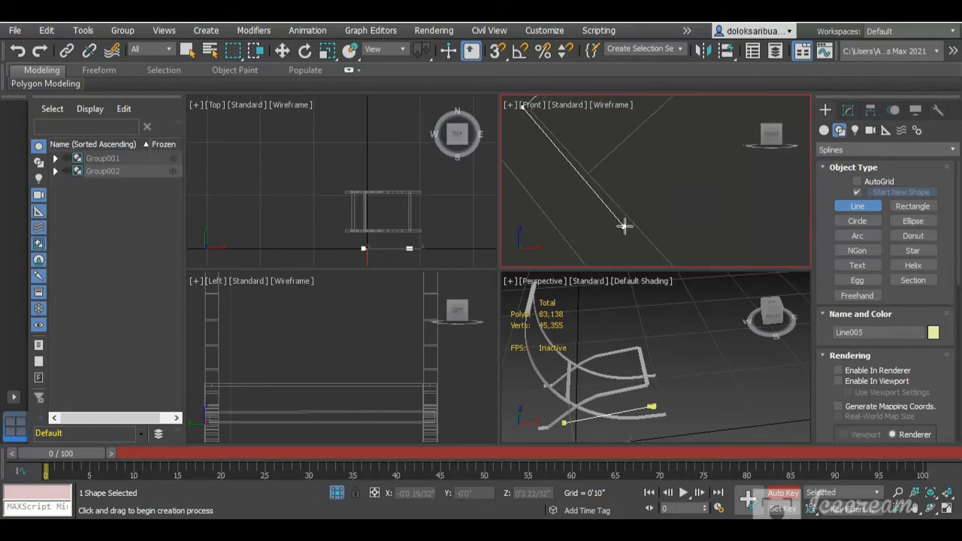
right_click(598, 236)
scroll(586, 226, down, 5)
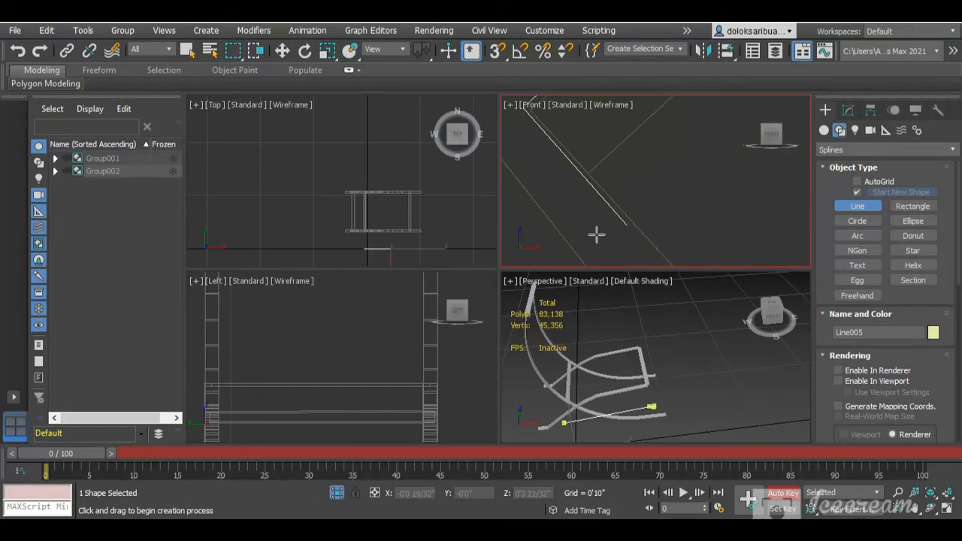
Step: Enable the new strap line in both the renderer and the viewport, and check its thickness in the Perspective view
click(837, 381)
click(836, 371)
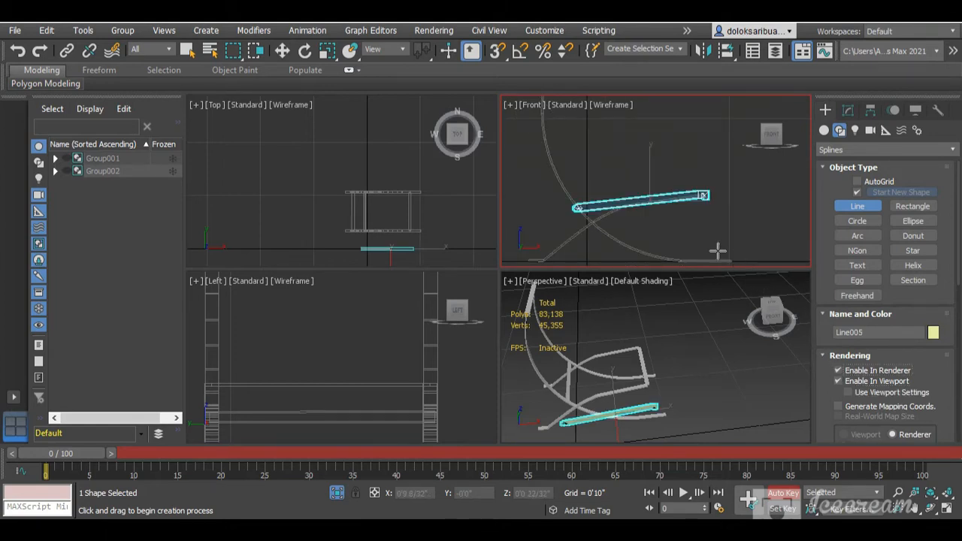
scroll(655, 410, up, 6)
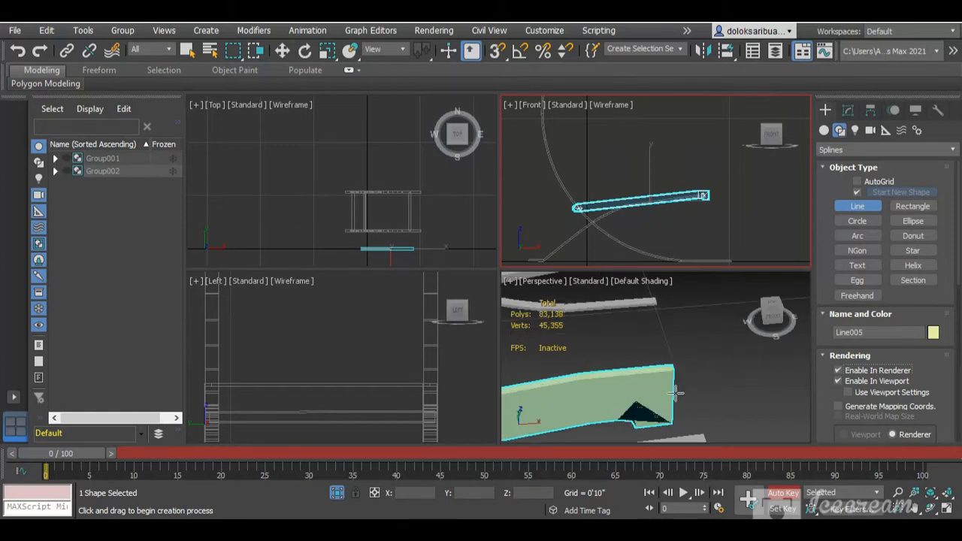
scroll(715, 387, down, 4)
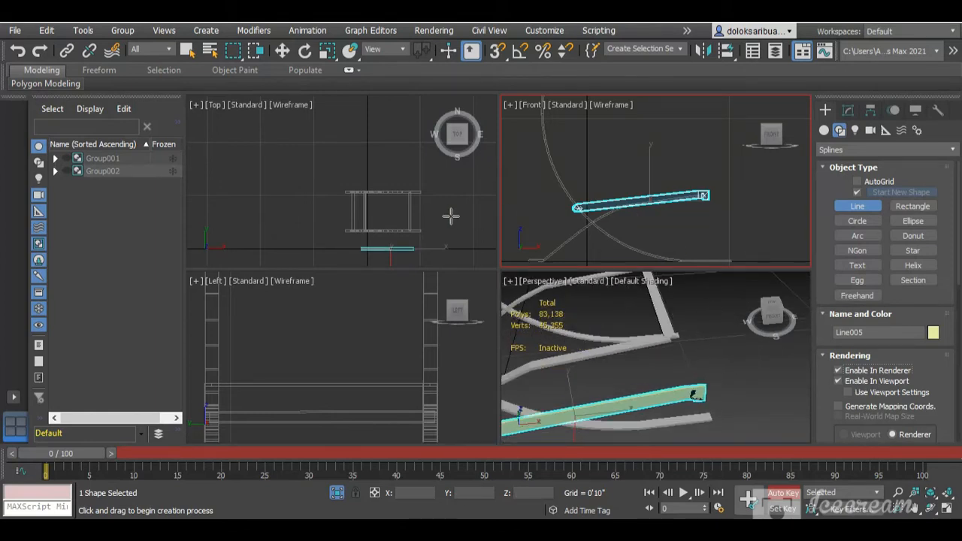
Step: Move the strap line sideways in the Left view to just inside the near leg side, at Y about 0'4 17/32"
scroll(404, 252, up, 3)
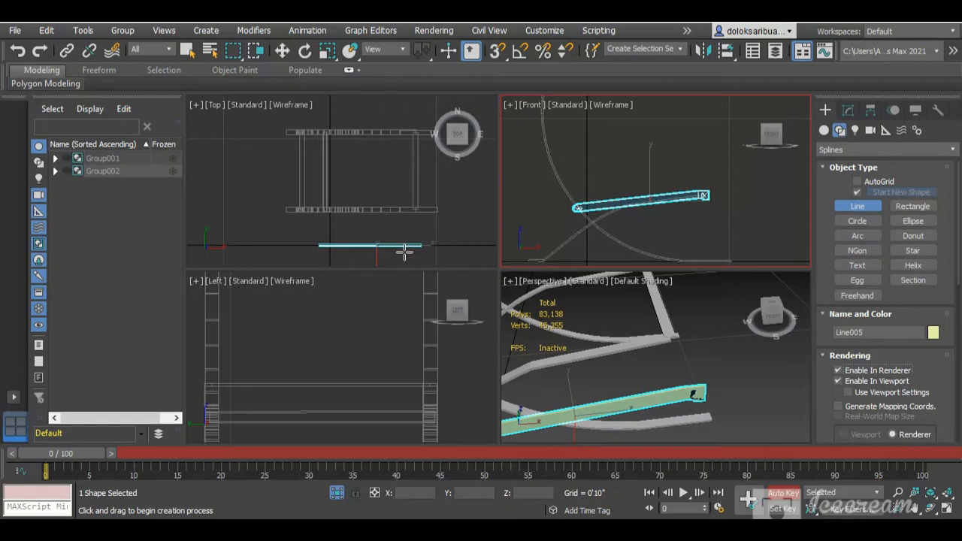
key(e)
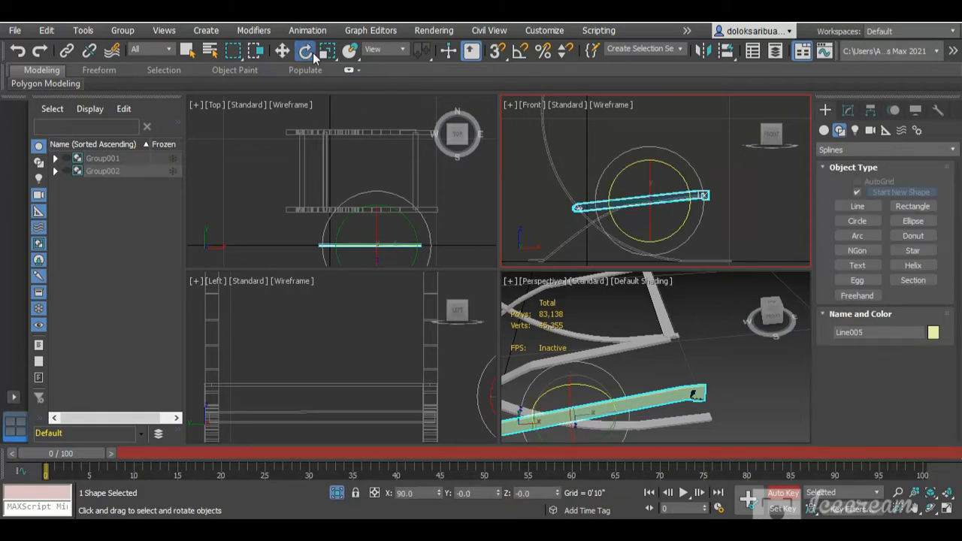
click(283, 51)
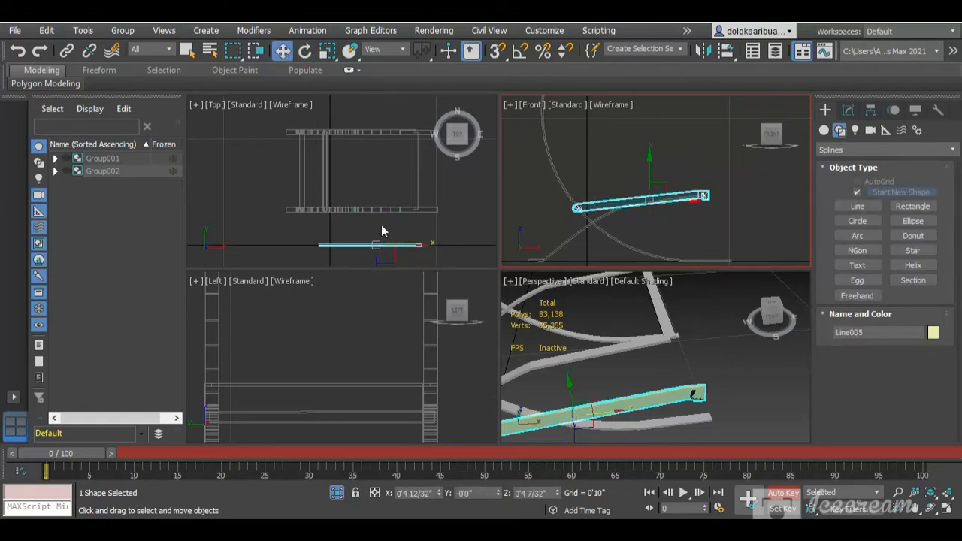
scroll(380, 233, down, 2)
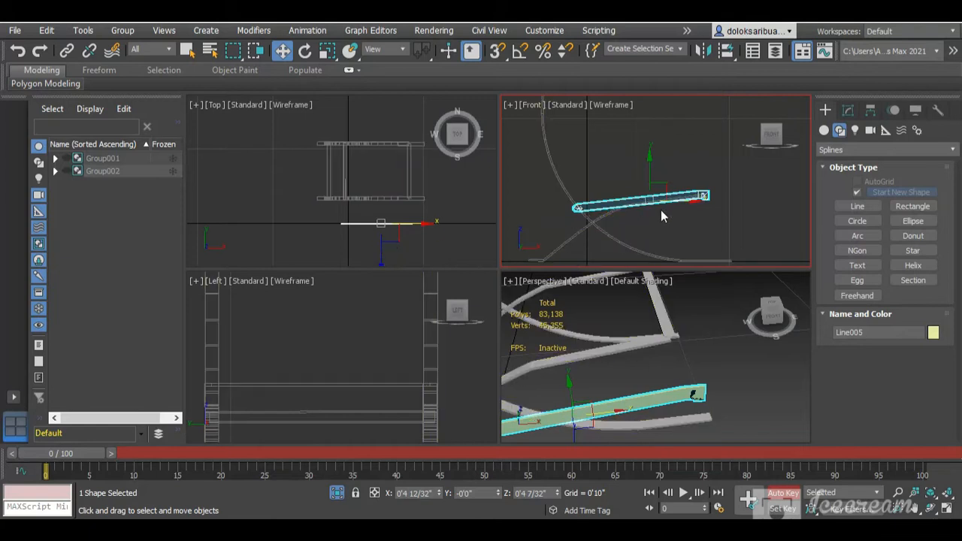
alt+middle_drag(651, 303, 627, 373)
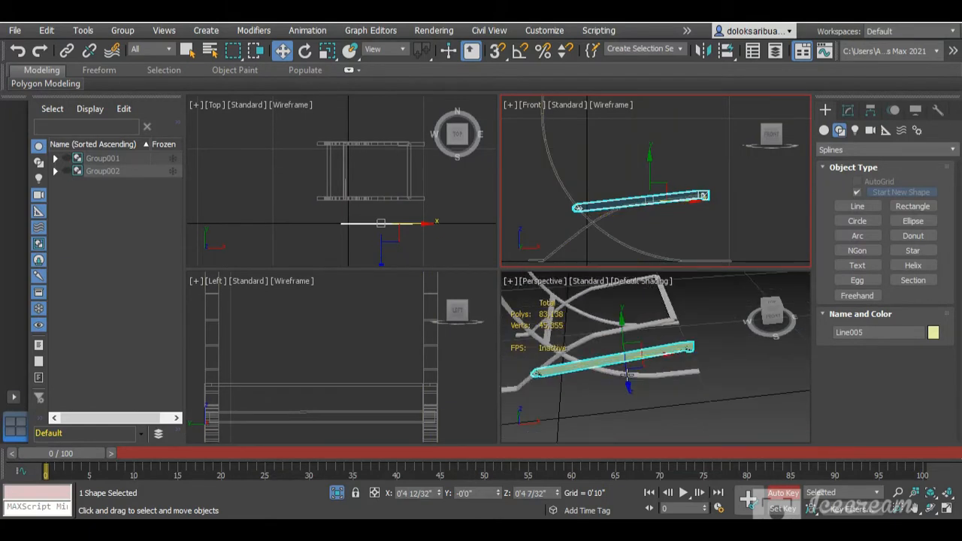
click(406, 301)
scroll(416, 303, down, 5)
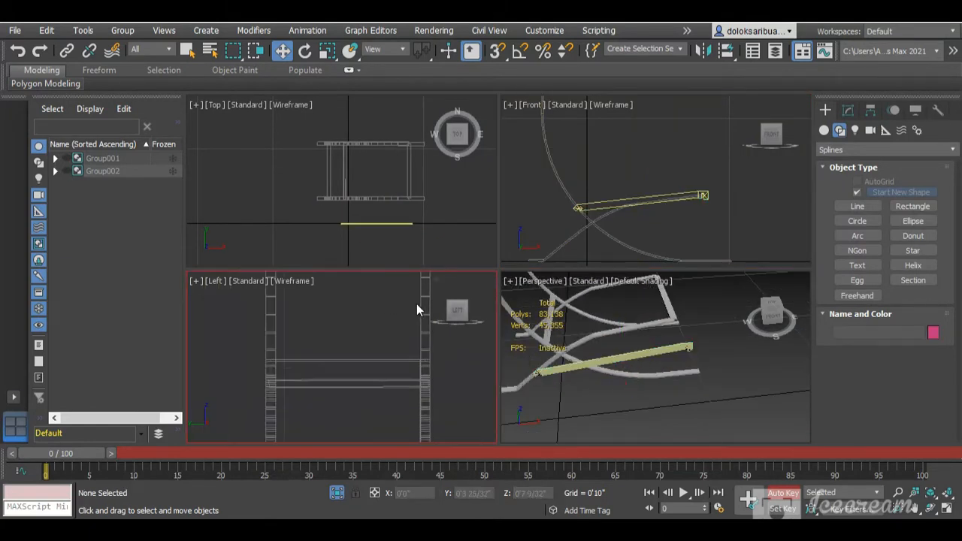
scroll(432, 319, up, 6)
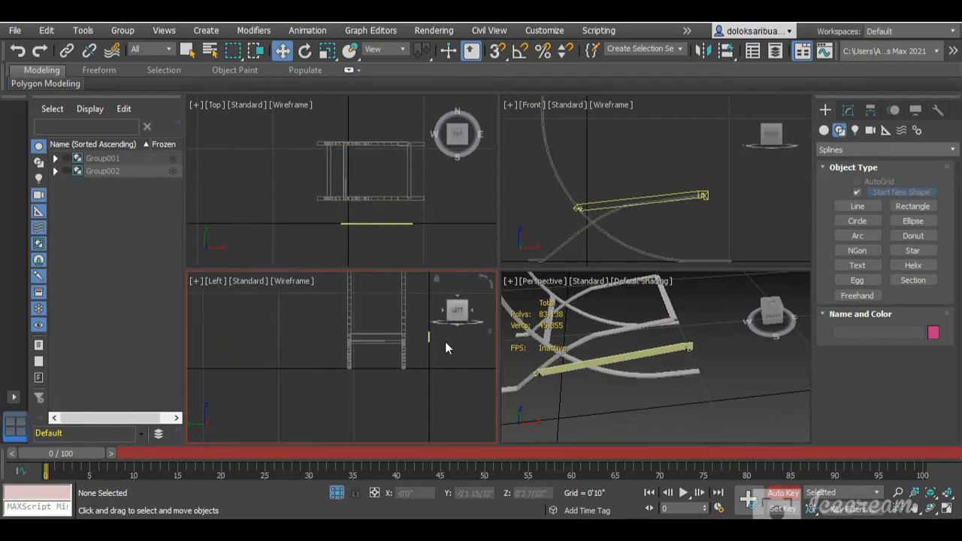
click(399, 330)
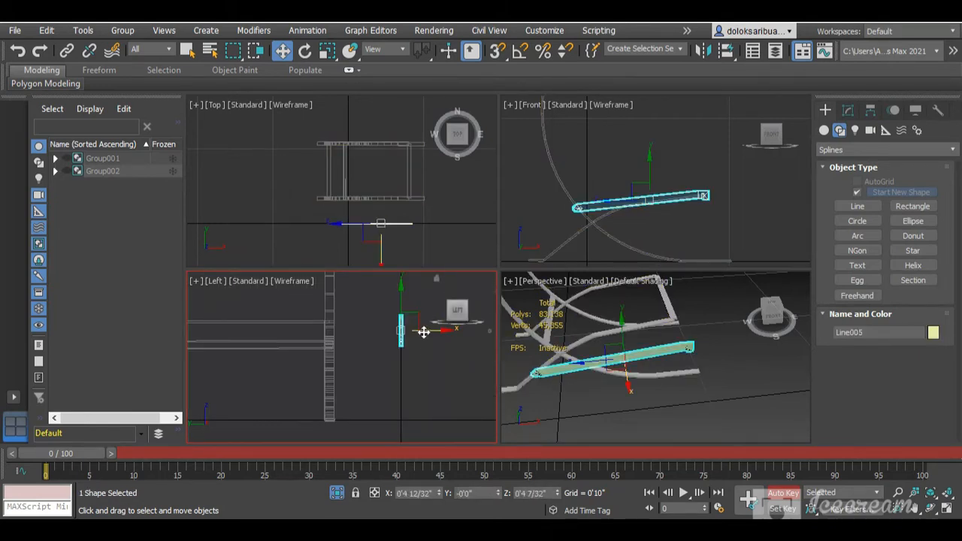
drag(423, 331, 332, 328)
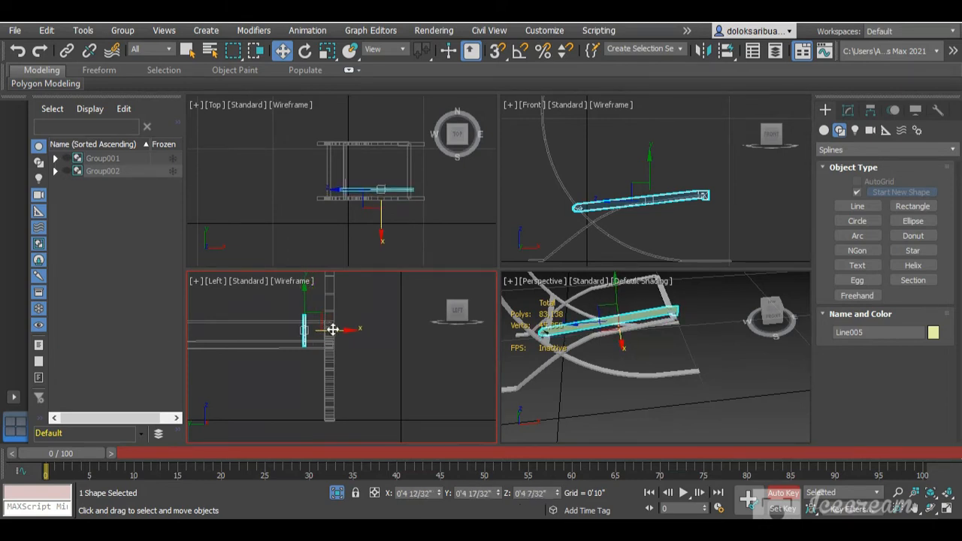
scroll(516, 339, up, 5)
scroll(594, 356, down, 5)
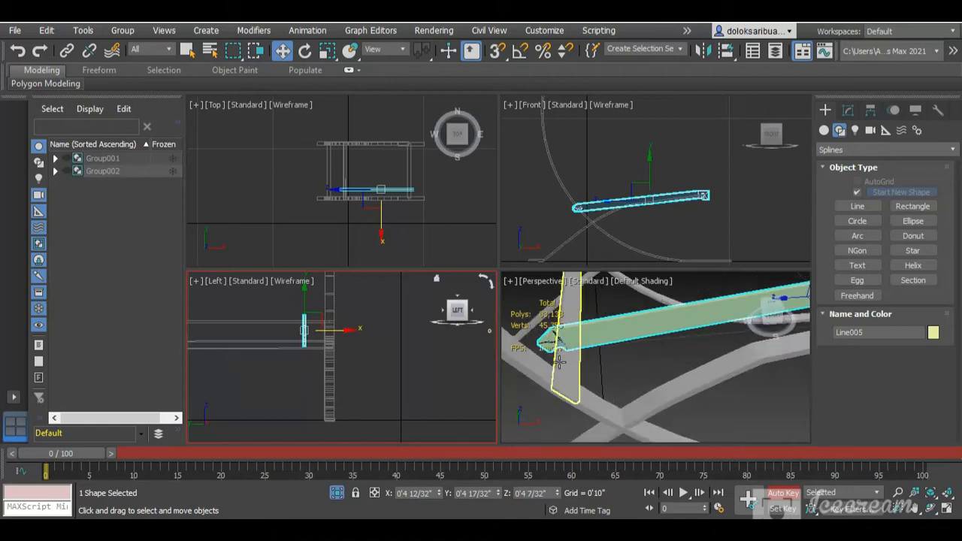
Step: Select the strap line in the Top view and move it toward the near leg side, to Y about 0'4 6/32"
scroll(643, 350, up, 5)
scroll(637, 354, down, 5)
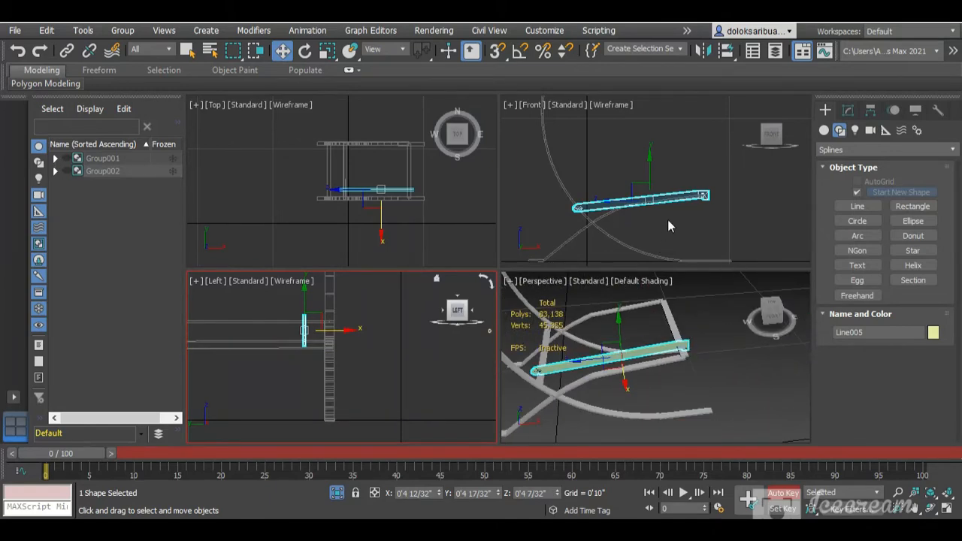
scroll(366, 197, up, 5)
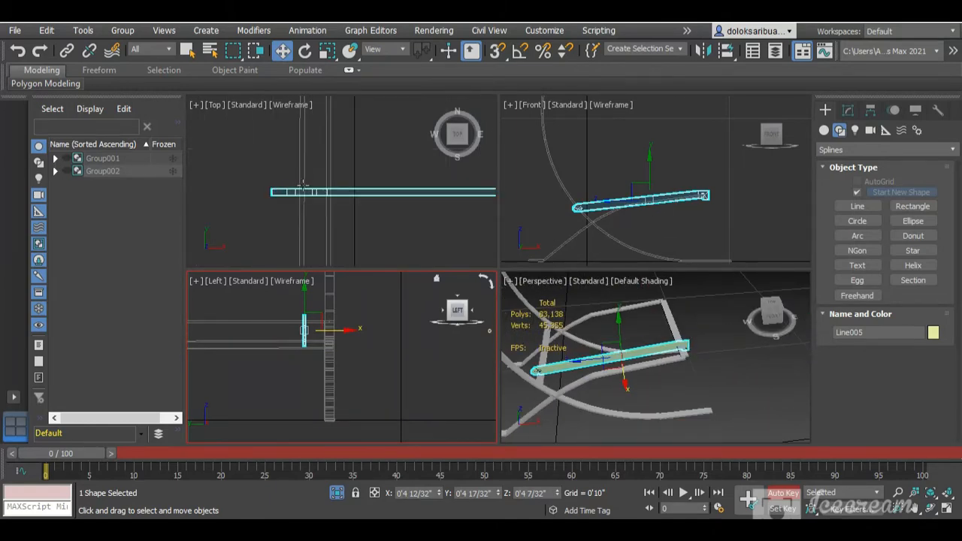
scroll(308, 199, up, 3)
scroll(415, 197, up, 3)
click(398, 201)
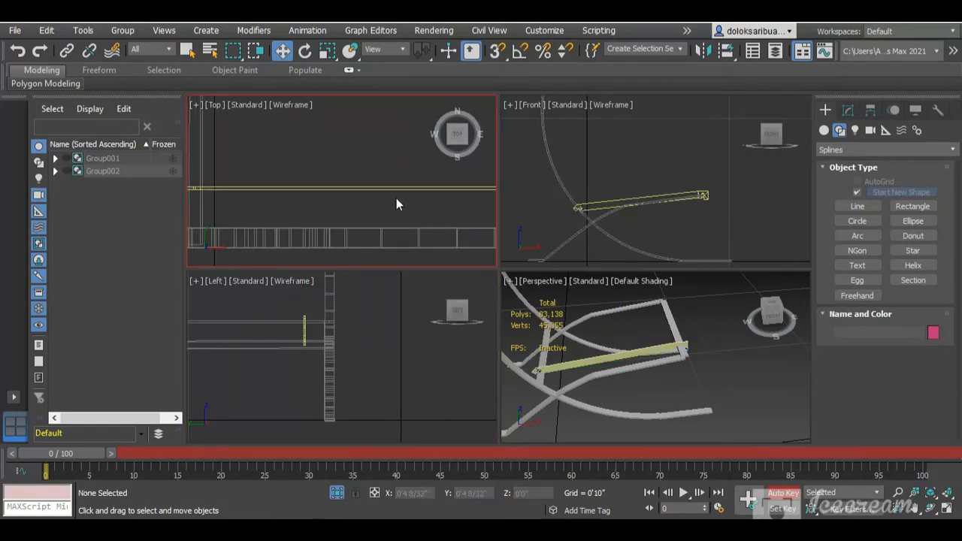
click(405, 186)
mouse_move(400, 163)
mouse_down()
mouse_move(407, 193)
mouse_move(410, 178)
mouse_up()
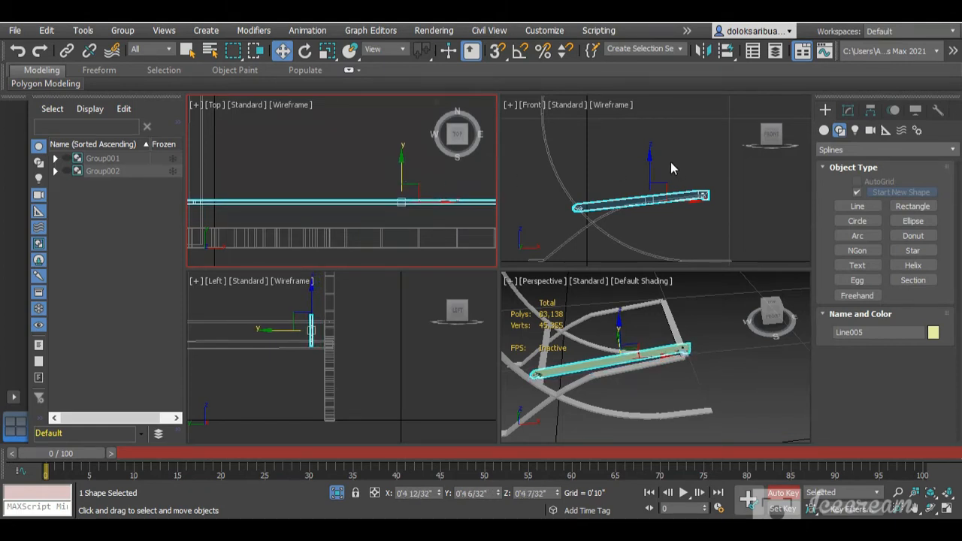
Step: Move the strap line along Y in the Perspective view until it sits beside the near leg side, at Y about 0'3 31/32"
scroll(671, 169, up, 4)
scroll(655, 193, down, 2)
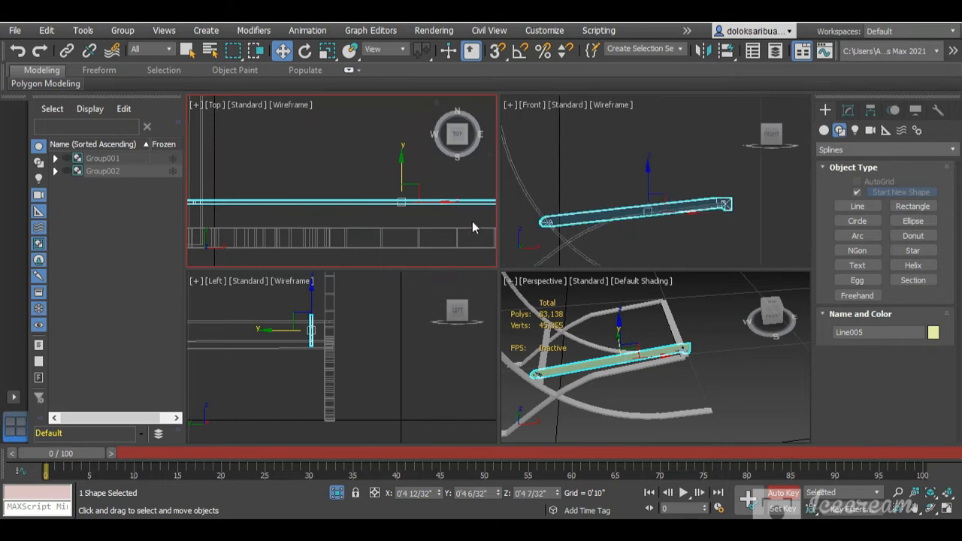
scroll(567, 221, down, 3)
scroll(701, 374, up, 3)
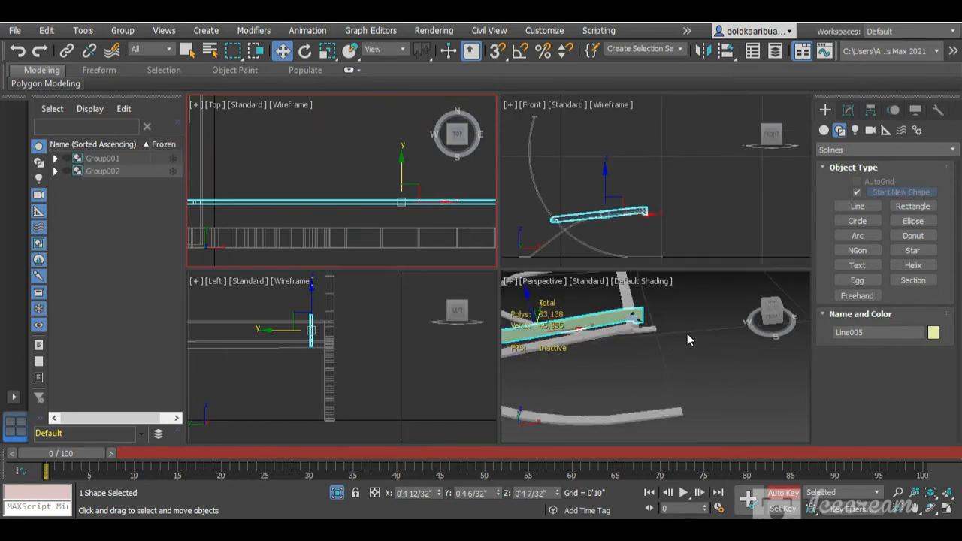
alt+middle_drag(687, 340, 700, 371)
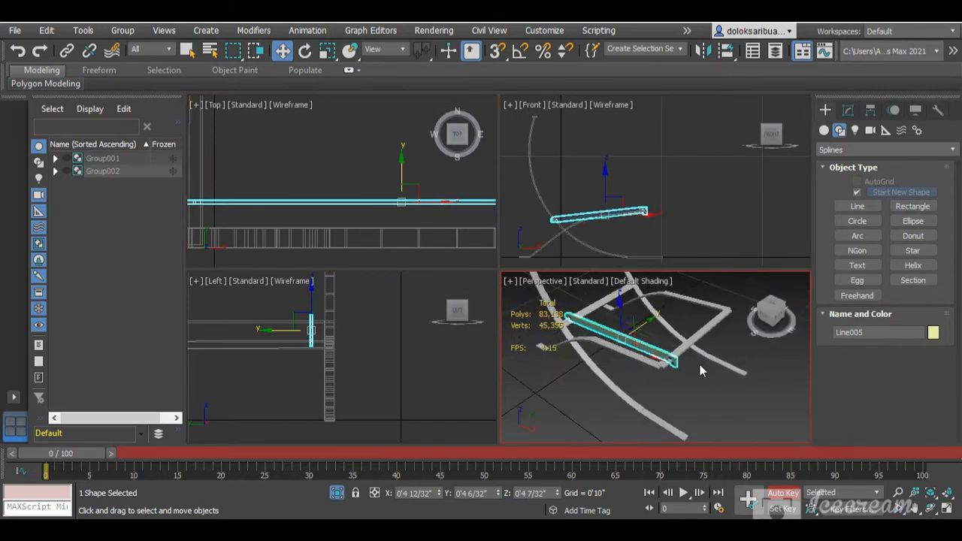
scroll(699, 370, up, 5)
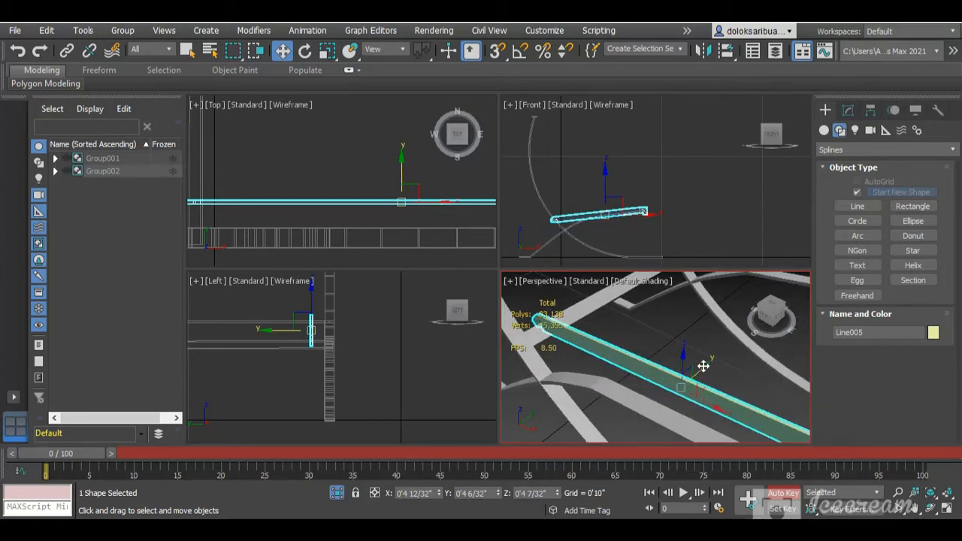
drag(703, 366, 693, 369)
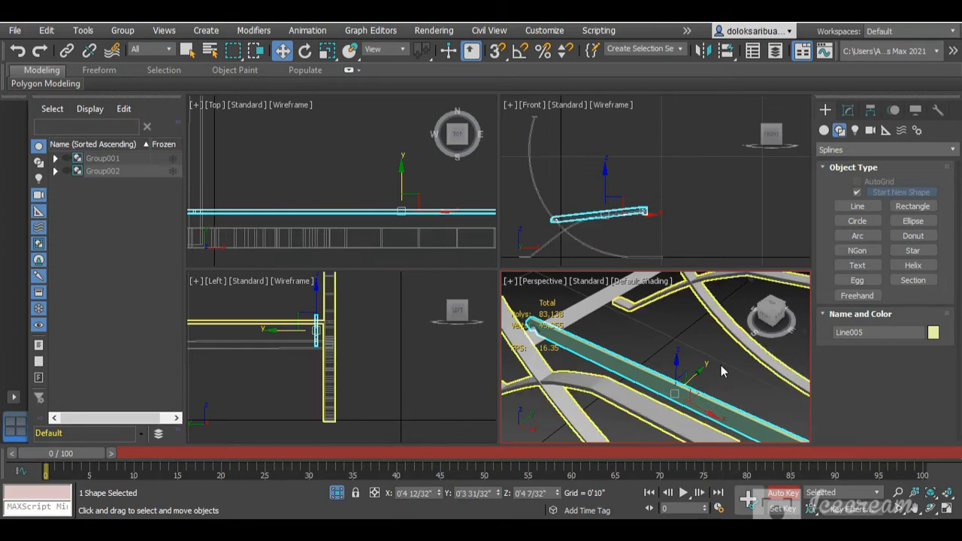
Step: Turn the strap into a flat band by setting its rectangular rendering length to 0'0 13/32" and width to 0'0 1/32"
click(846, 111)
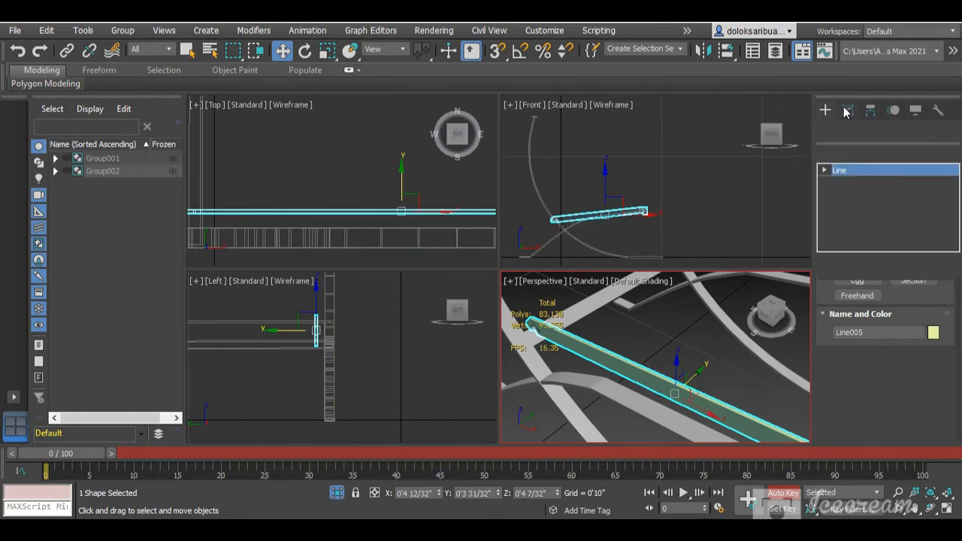
click(845, 298)
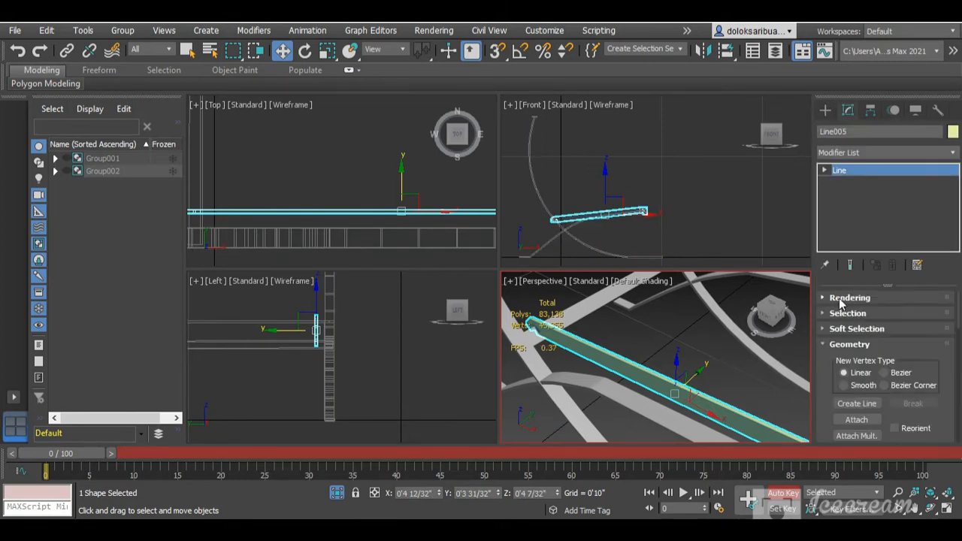
click(826, 299)
scroll(887, 338, down, 5)
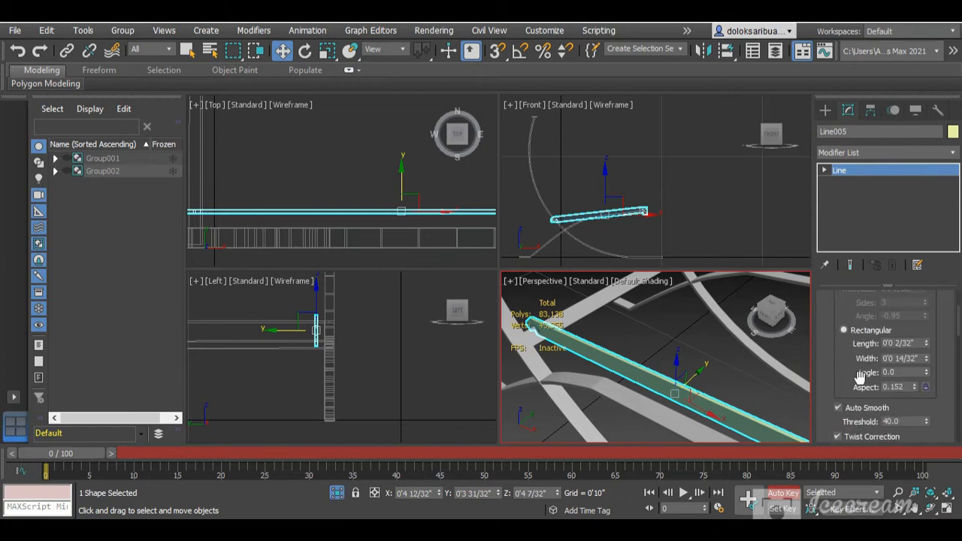
drag(929, 324, 923, 301)
drag(925, 339, 925, 364)
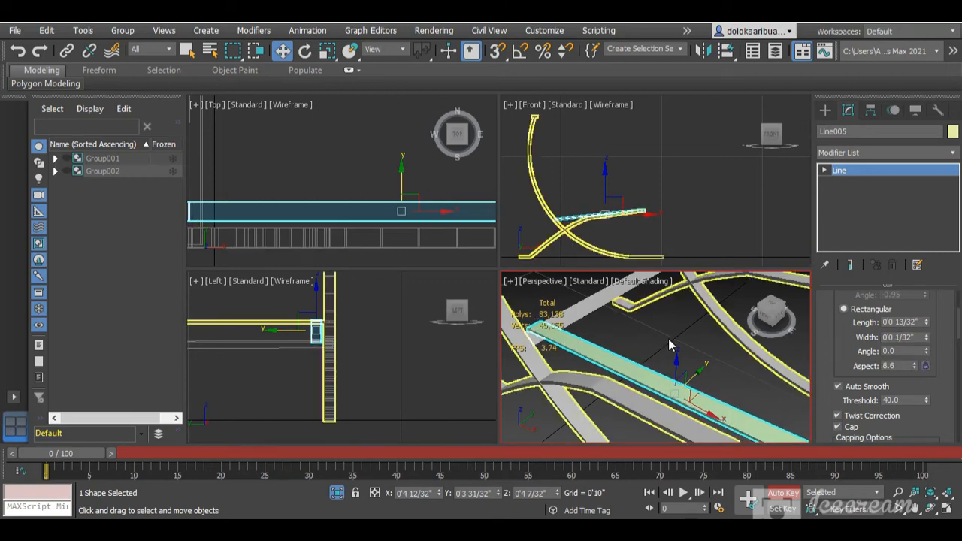
Step: Try a thinner rectangular width and a slight section angle on the strap, and undo these changes
scroll(669, 345, down, 5)
scroll(692, 374, up, 4)
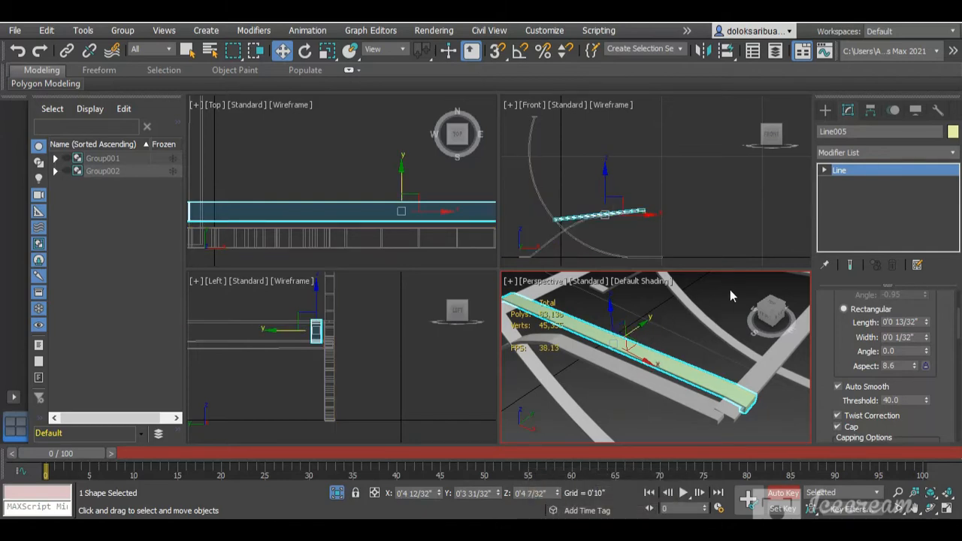
drag(769, 311, 792, 294)
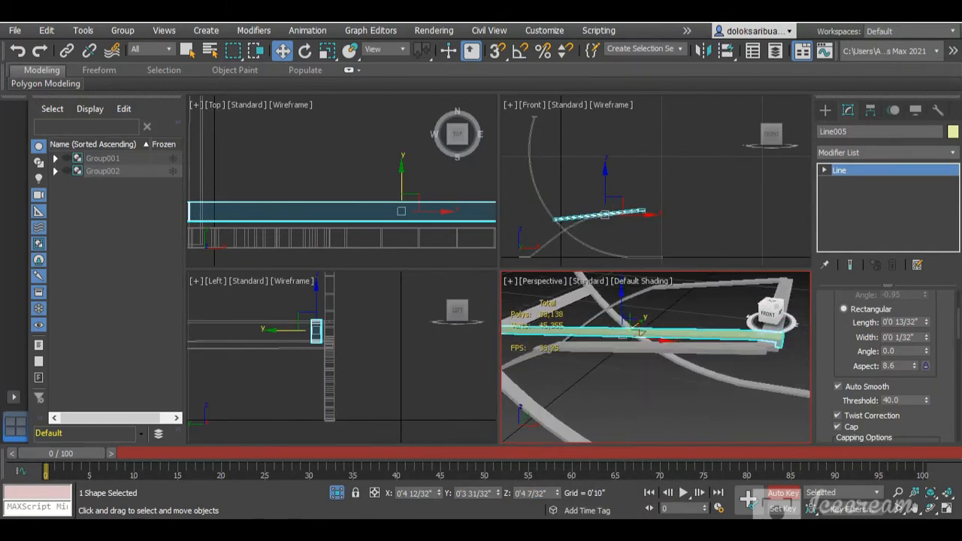
scroll(721, 346, up, 5)
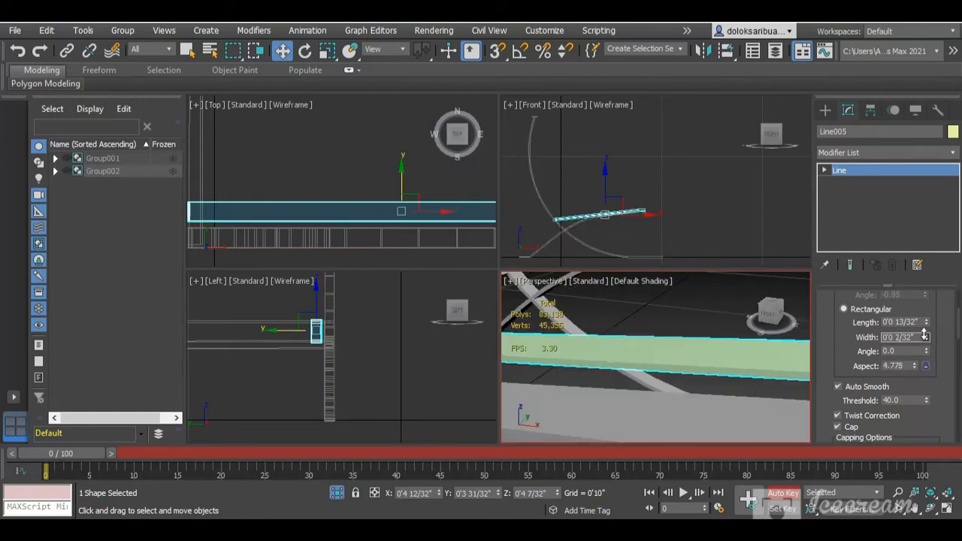
mouse_move(925, 340)
mouse_down()
mouse_move(924, 355)
mouse_move(921, 301)
mouse_up()
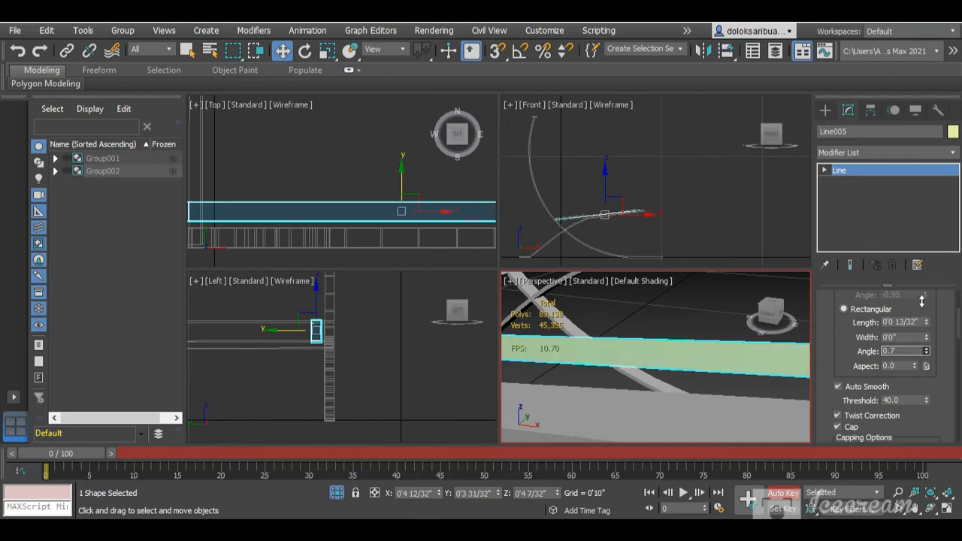
key(ctrl+z)
key(ctrl+z)
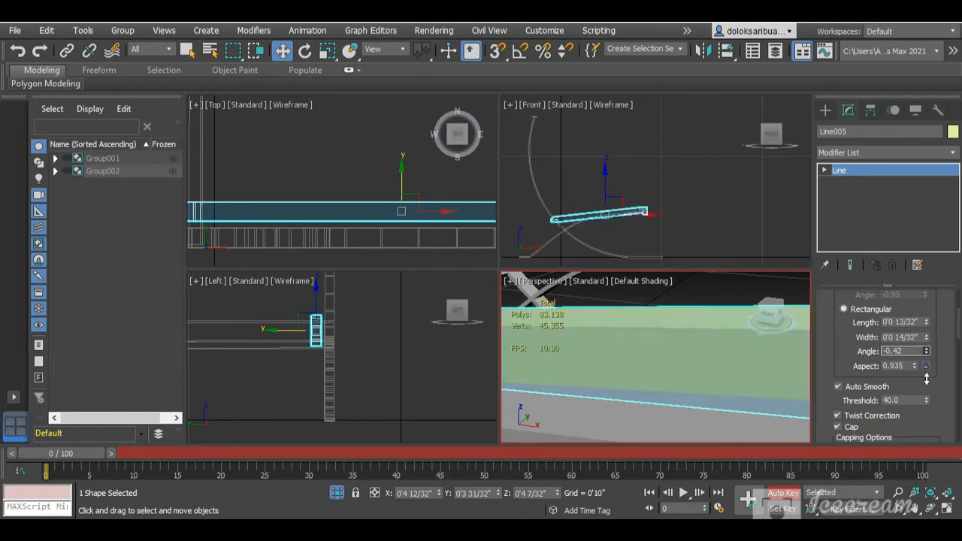
Step: Set the strap's rectangular angle to 1.06 and thin its width to a displayed 0'0", with a length of 0'0 13/32"
drag(925, 322, 917, 275)
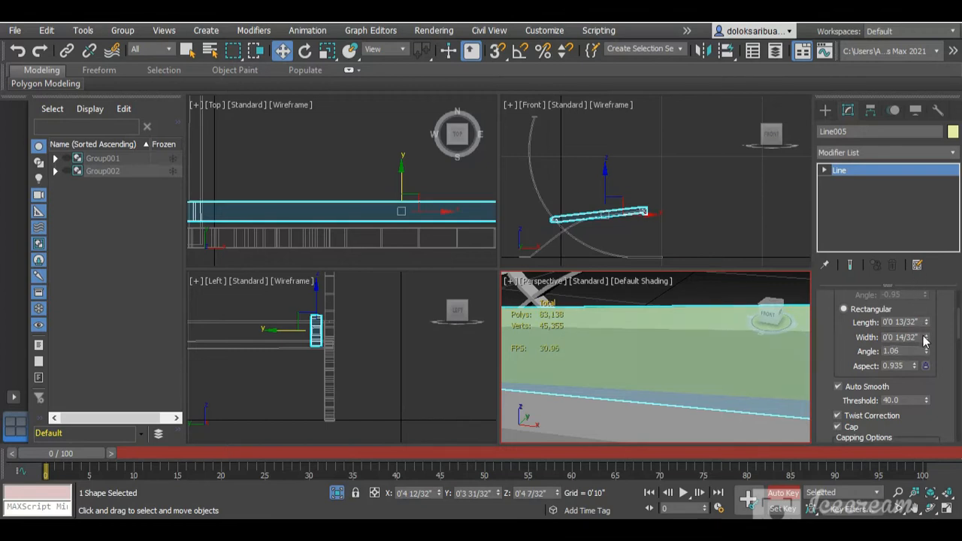
drag(924, 340, 927, 366)
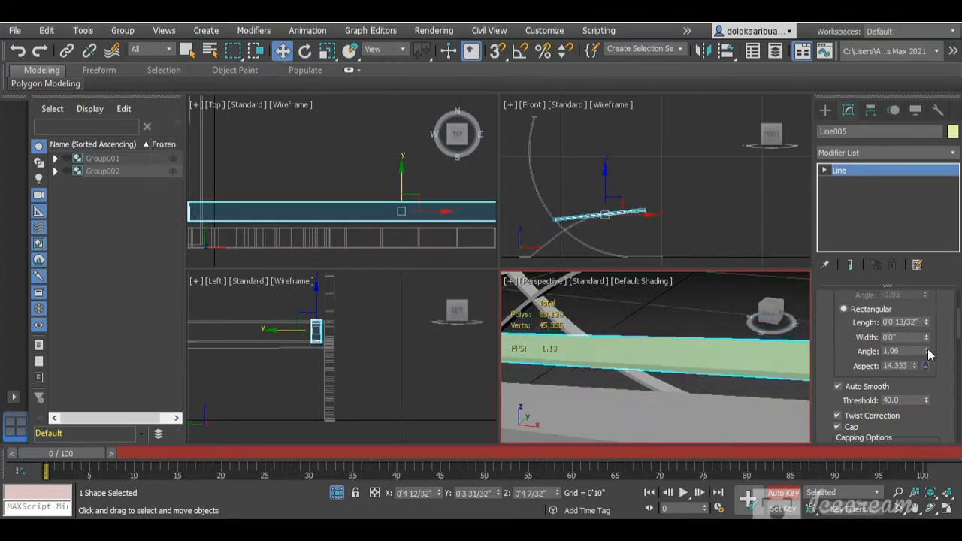
mouse_move(926, 322)
mouse_down()
mouse_move(925, 310)
mouse_move(926, 321)
mouse_up()
Step: Copy the strap along Y to just inside the far leg side, at Y about 0'10 2/32", and select the copy in the Left view
scroll(696, 384, down, 8)
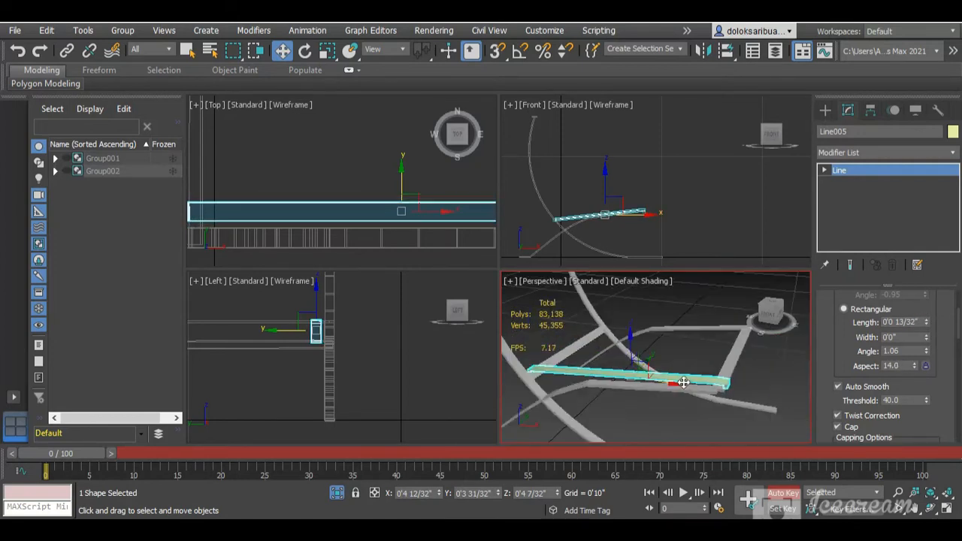
drag(779, 312, 726, 325)
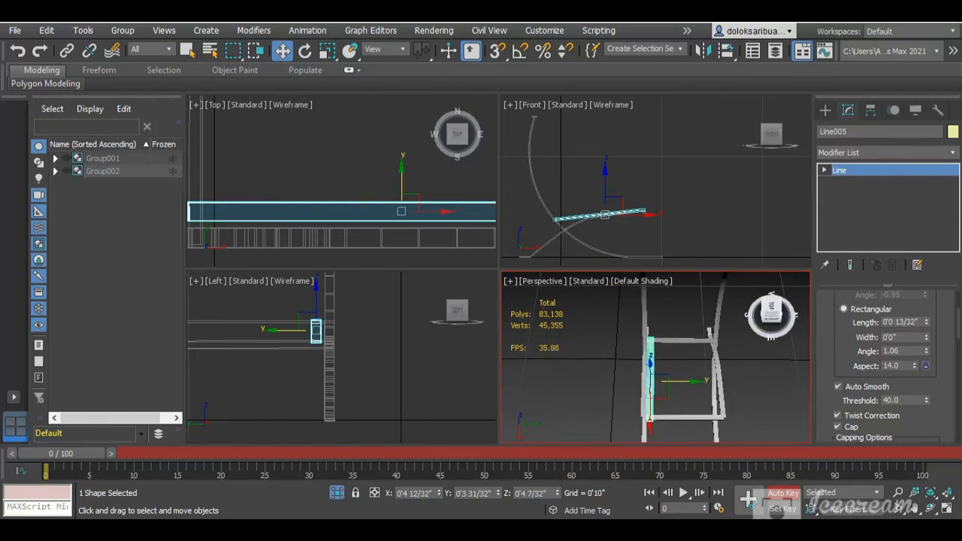
scroll(656, 383, up, 5)
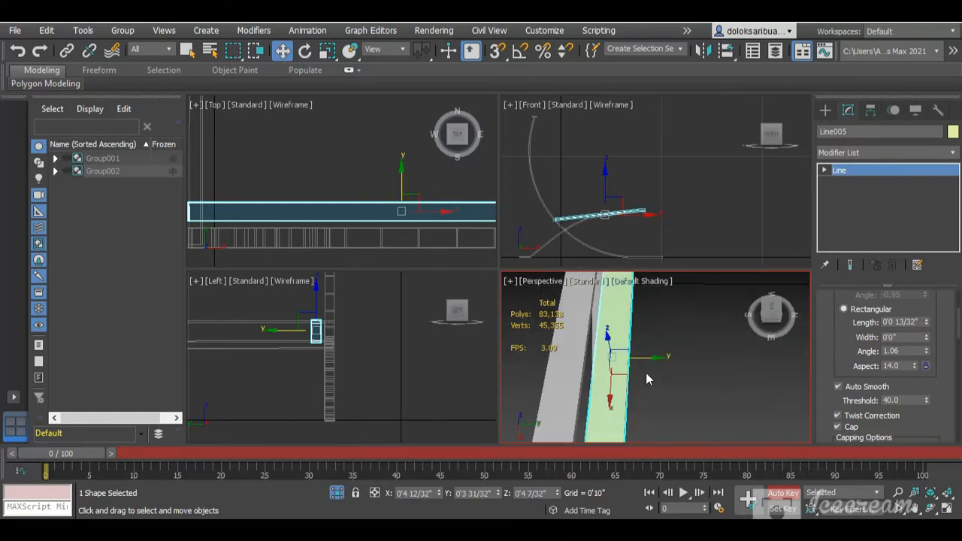
scroll(664, 368, down, 3)
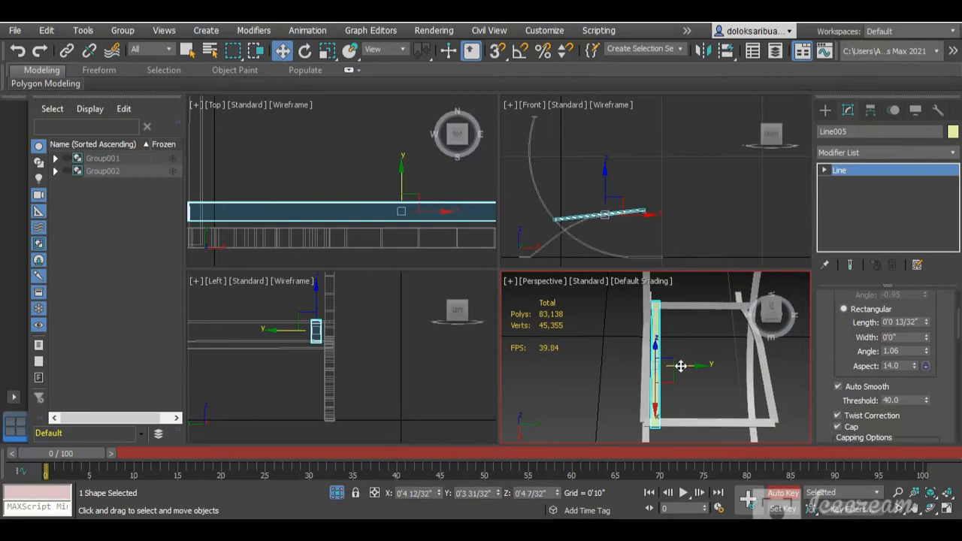
shift+drag(674, 367, 769, 368)
click(482, 331)
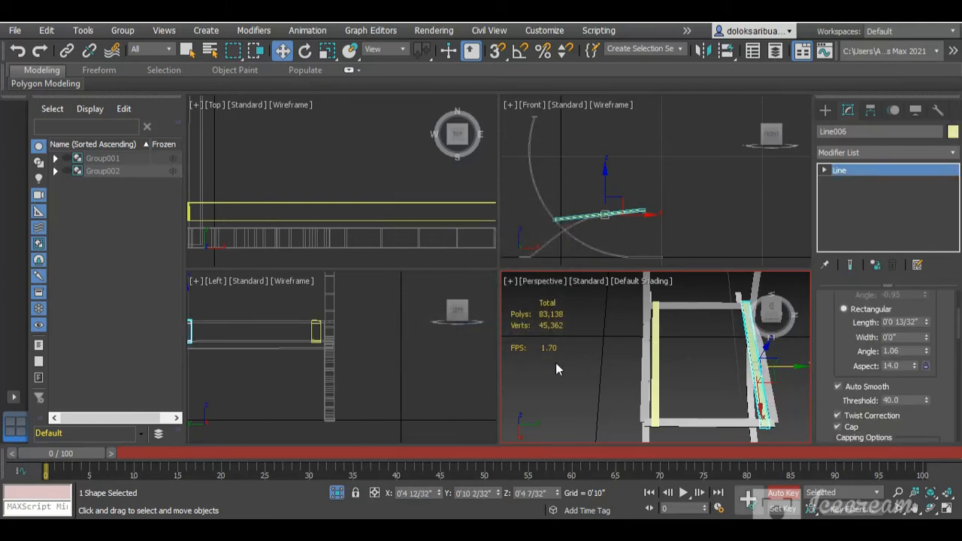
scroll(350, 357, up, 5)
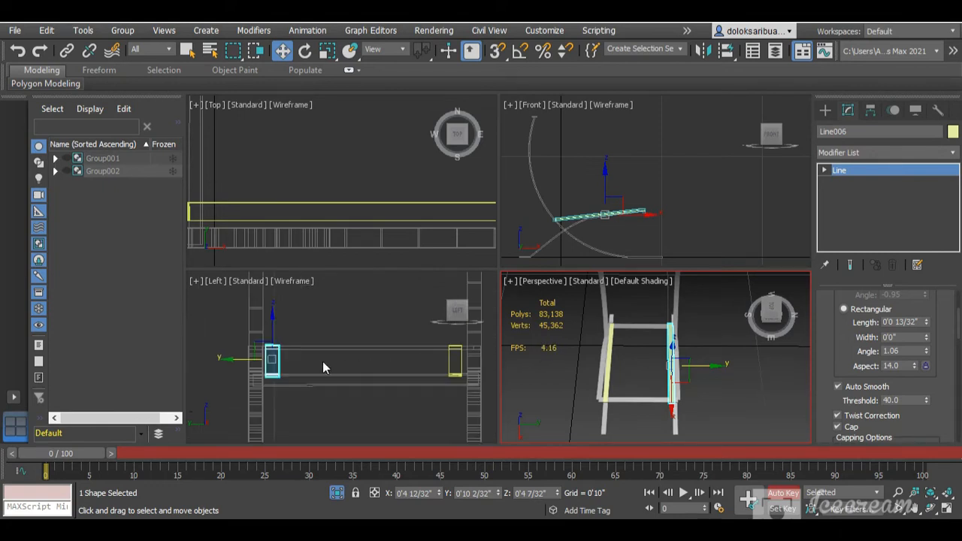
click(228, 361)
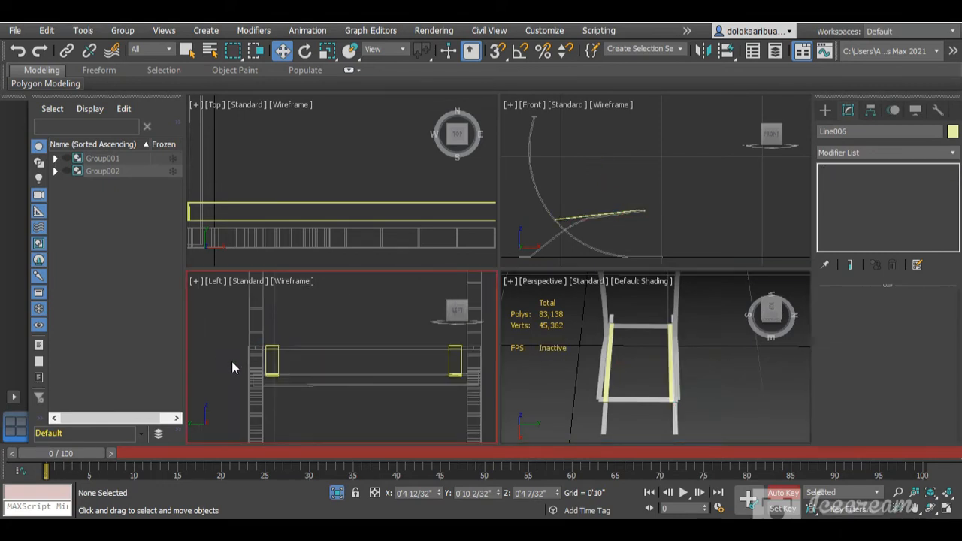
click(273, 361)
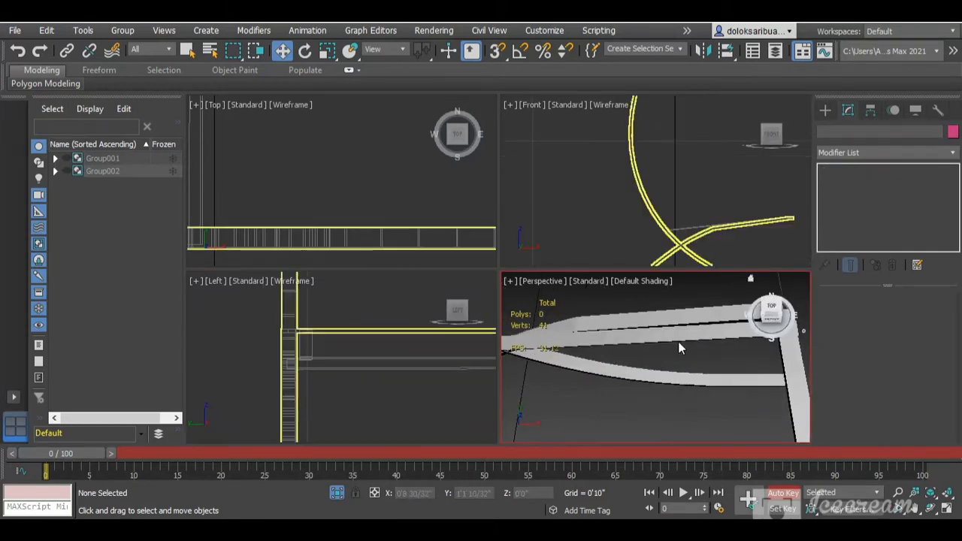
scroll(681, 360, down, 6)
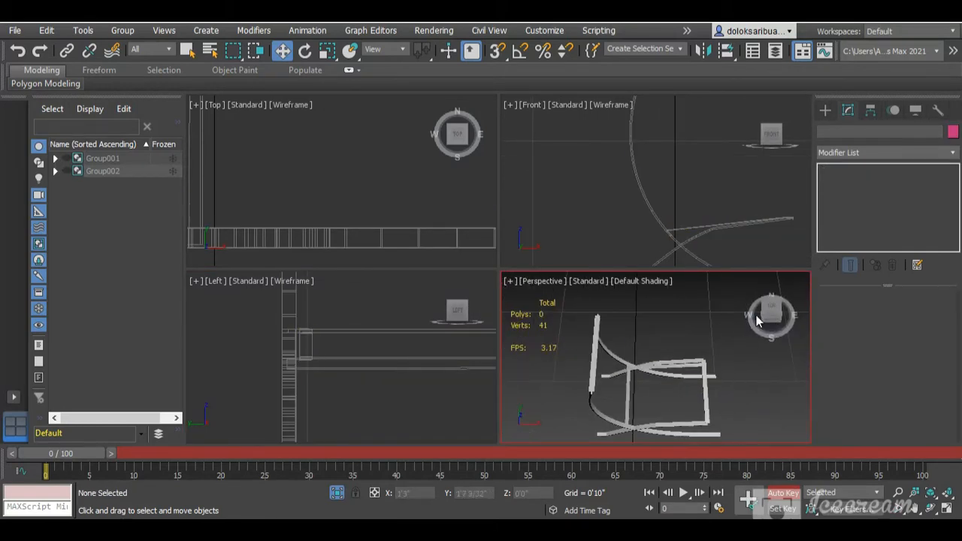
scroll(631, 218, down, 3)
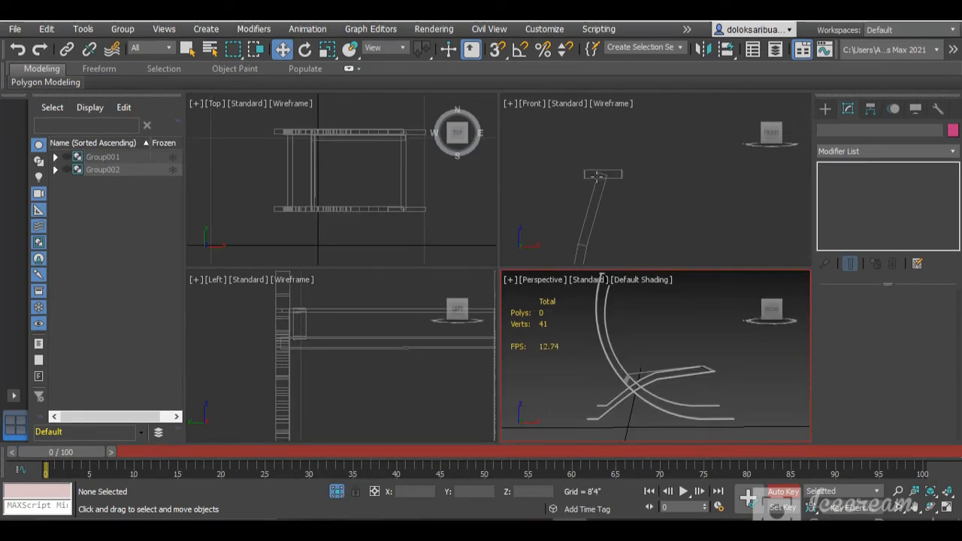
click(825, 113)
click(857, 205)
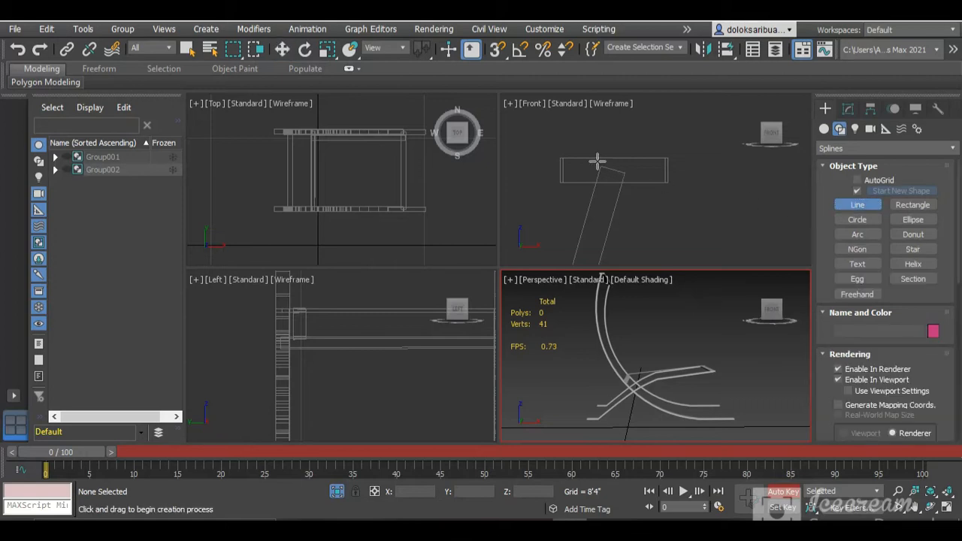
scroll(598, 162, up, 3)
scroll(560, 207, up, 3)
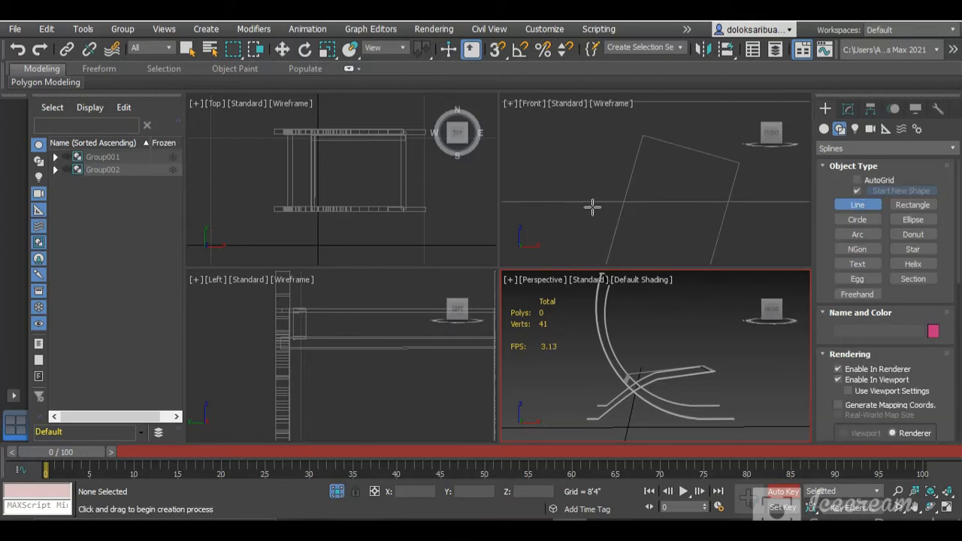
click(614, 205)
scroll(553, 210, down, 2)
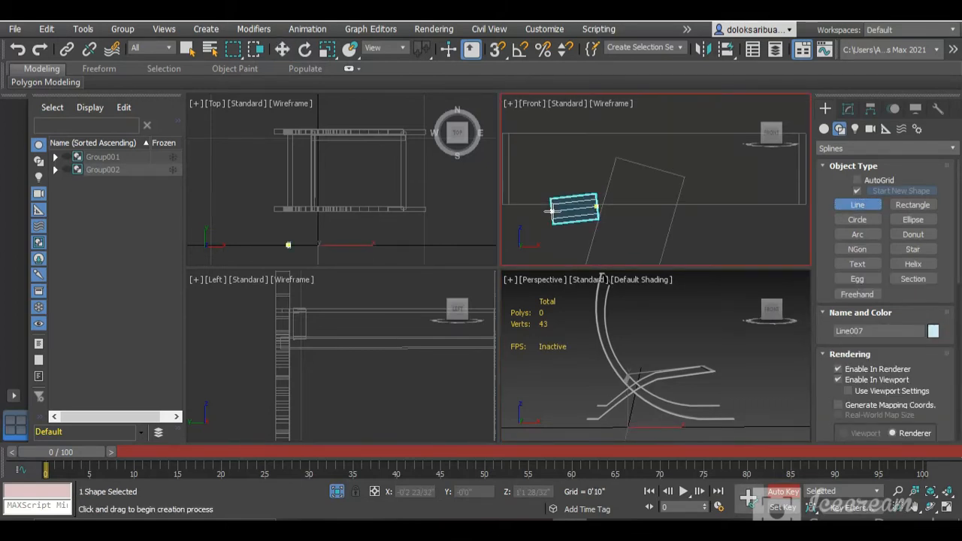
right_click(561, 212)
click(858, 203)
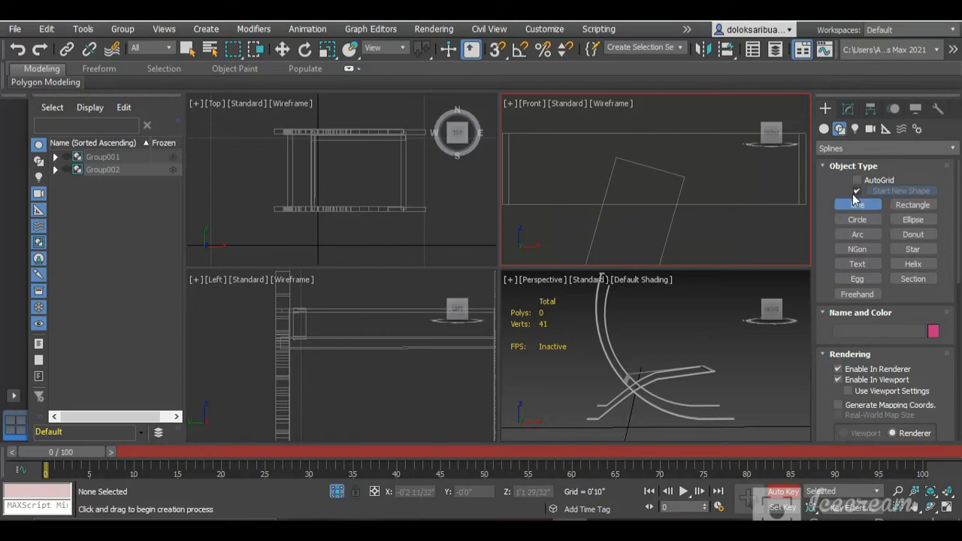
Step: Start a new line spline in the Front view under the top crossbar beside the leg, running around its lower-left corner to just outside the upper-left corner
click(824, 129)
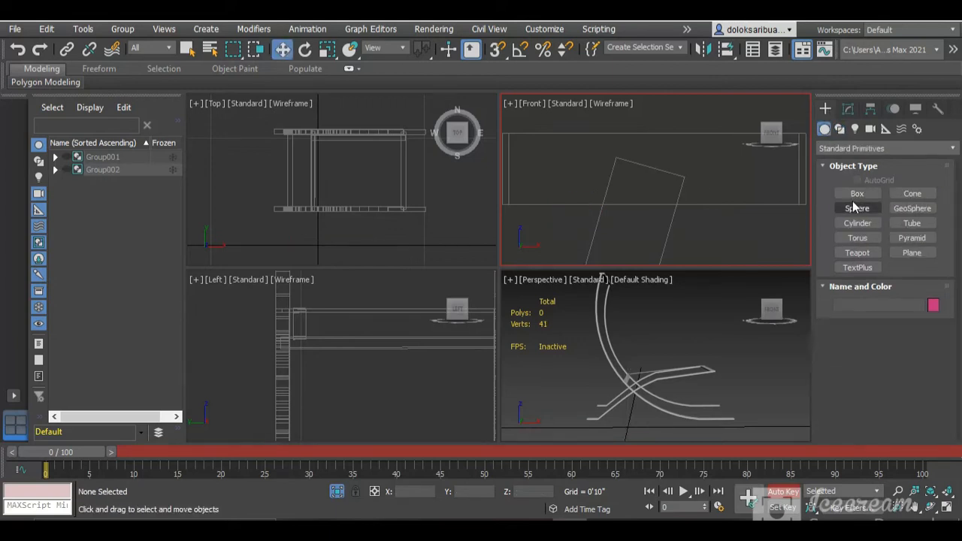
click(839, 131)
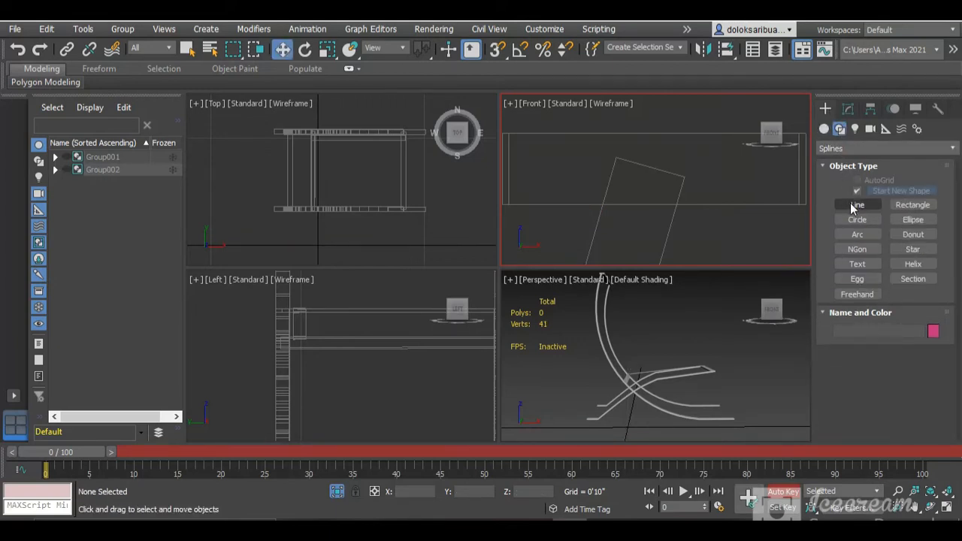
click(855, 205)
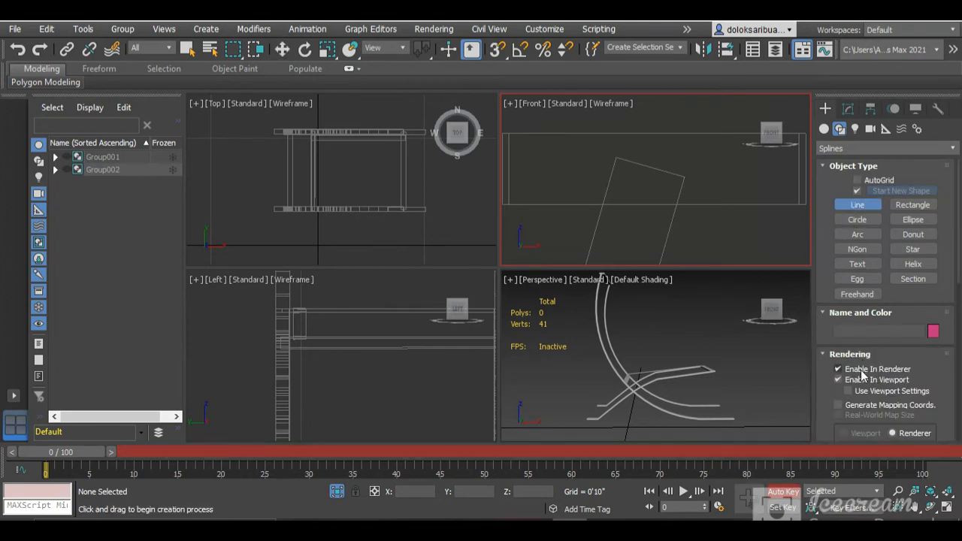
scroll(592, 210, up, 2)
click(598, 207)
scroll(599, 208, down, 3)
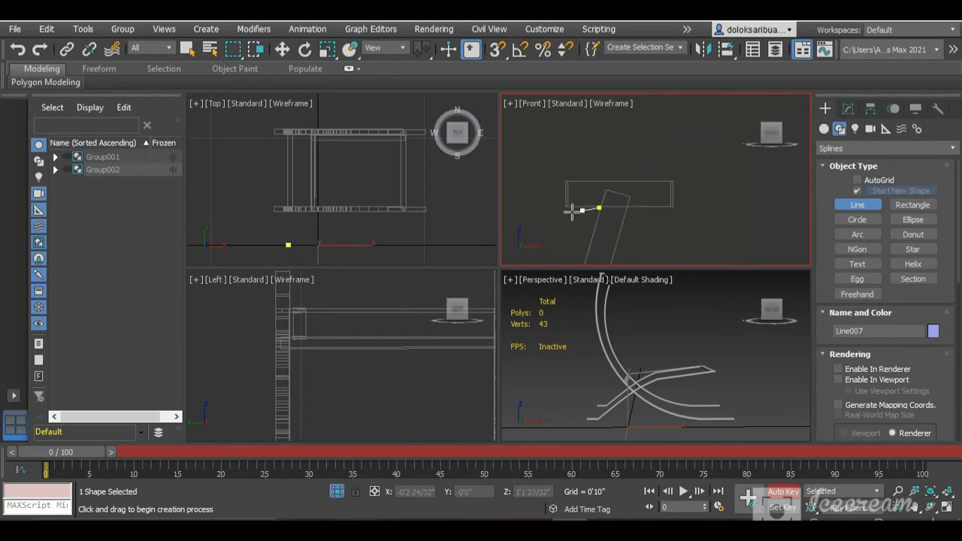
scroll(570, 213, up, 3)
scroll(541, 194, up, 3)
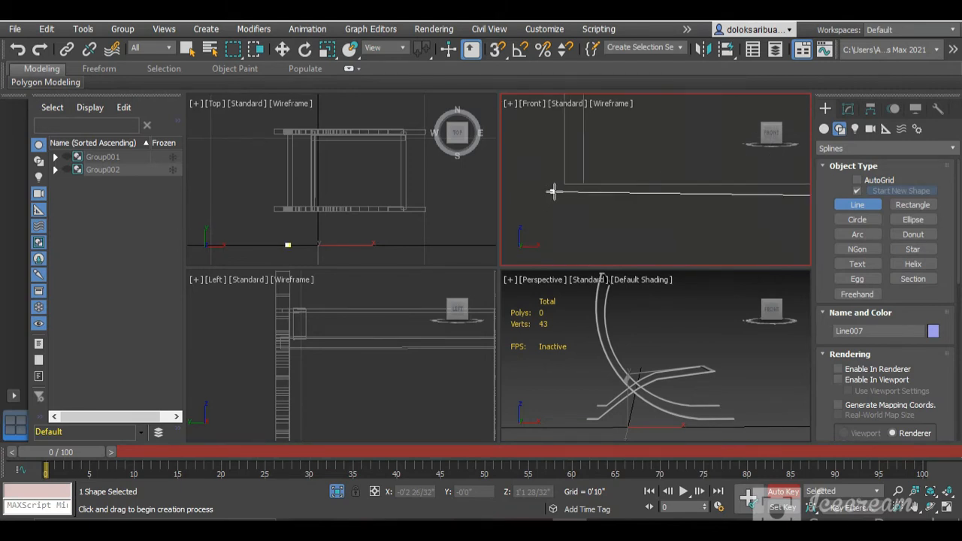
click(557, 198)
scroll(555, 204, down, 4)
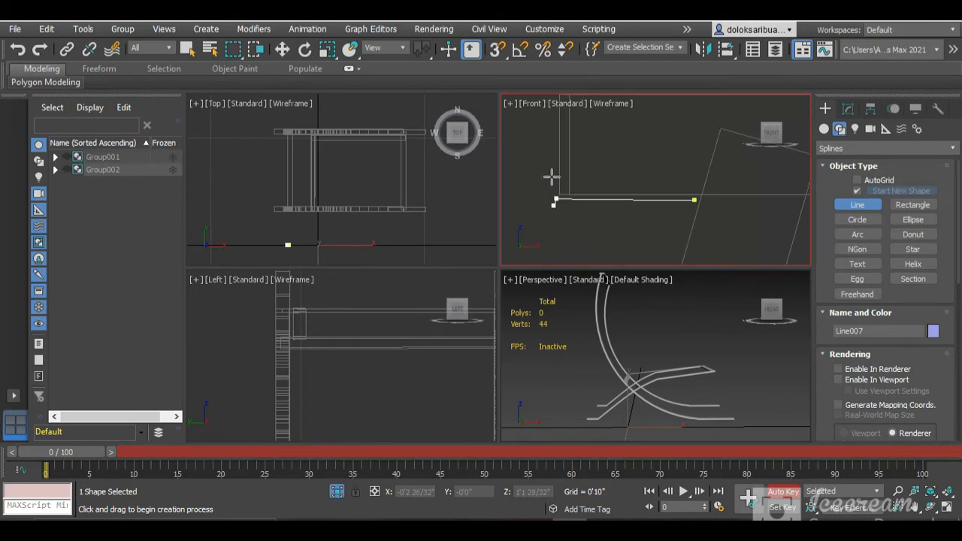
scroll(550, 136, up, 4)
scroll(555, 138, up, 3)
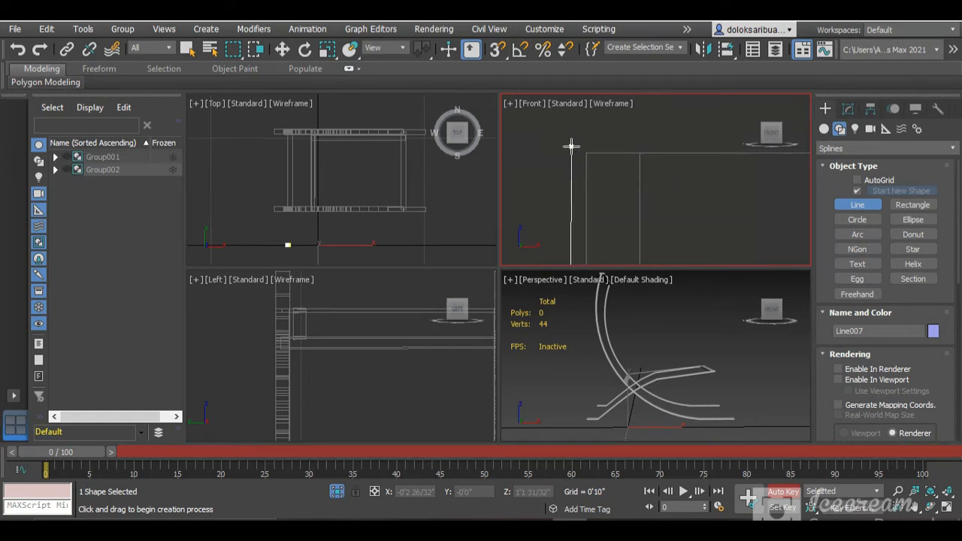
scroll(550, 153, down, 5)
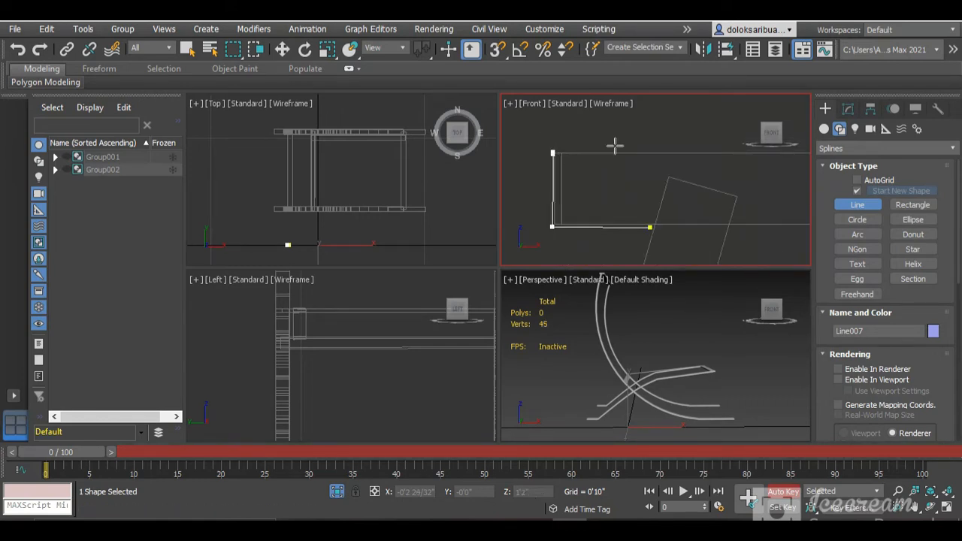
Step: Continue the spline across the top of the crossbar and down its right side to just outside the lower-right corner
scroll(540, 136, down, 1)
scroll(680, 146, up, 4)
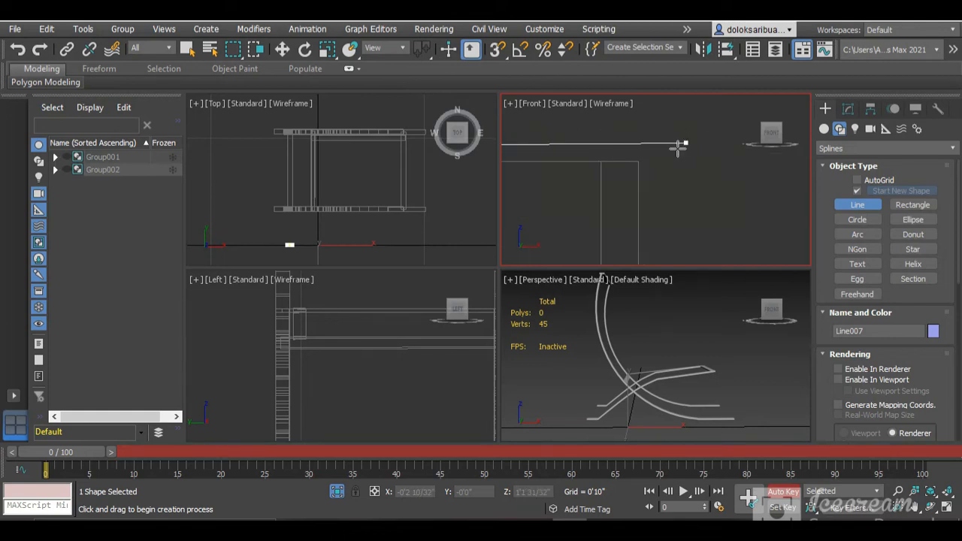
scroll(653, 152, up, 2)
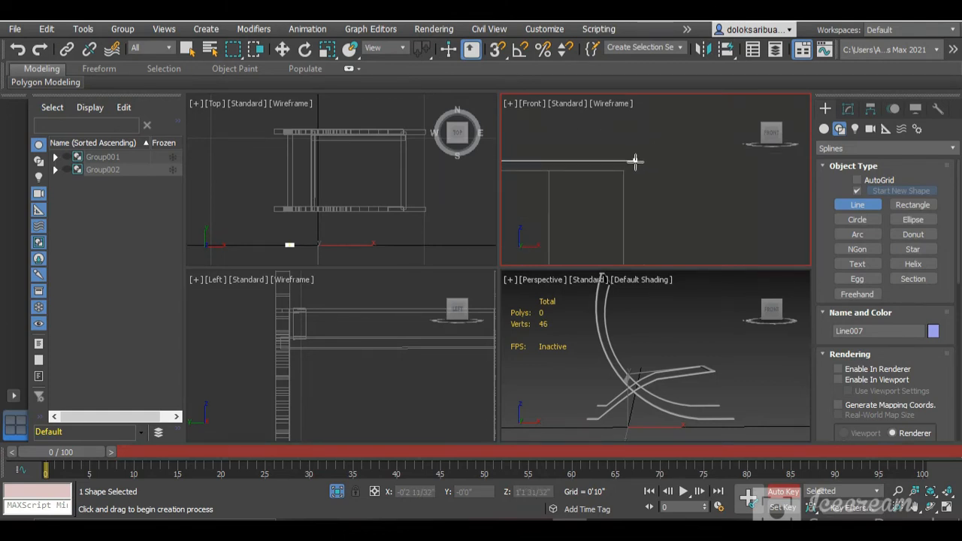
click(635, 162)
scroll(634, 169, down, 4)
scroll(641, 200, down, 3)
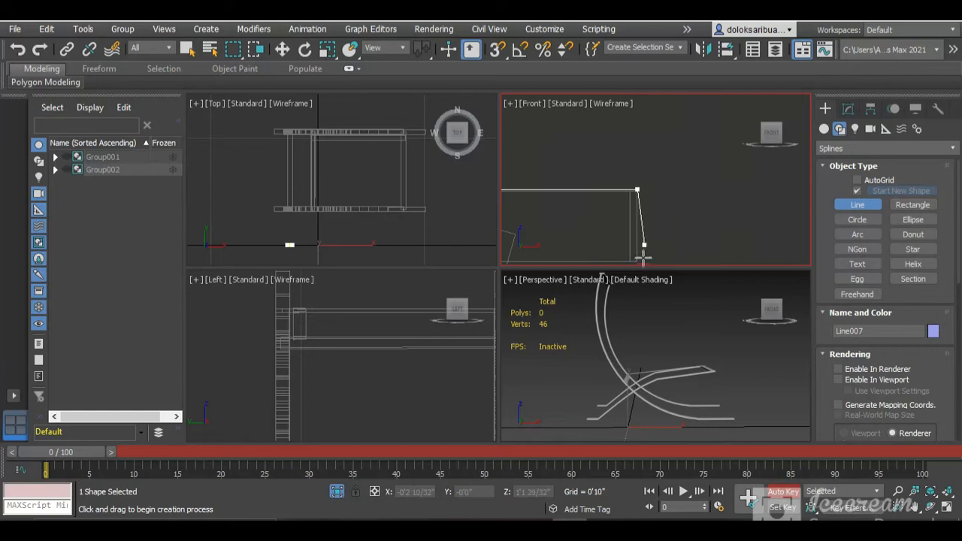
scroll(643, 257, up, 1)
scroll(630, 166, down, 1)
scroll(637, 236, up, 5)
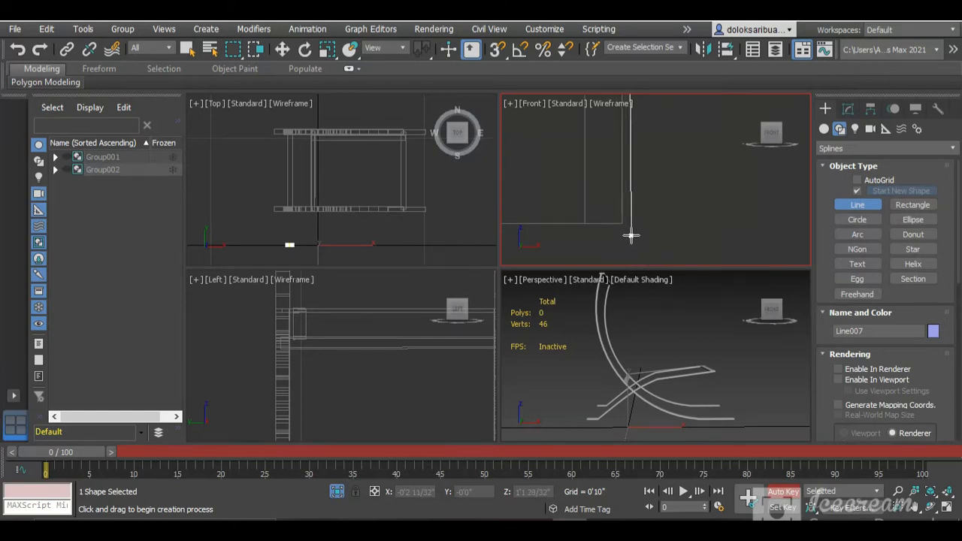
scroll(630, 230, up, 2)
click(627, 221)
scroll(631, 199, down, 6)
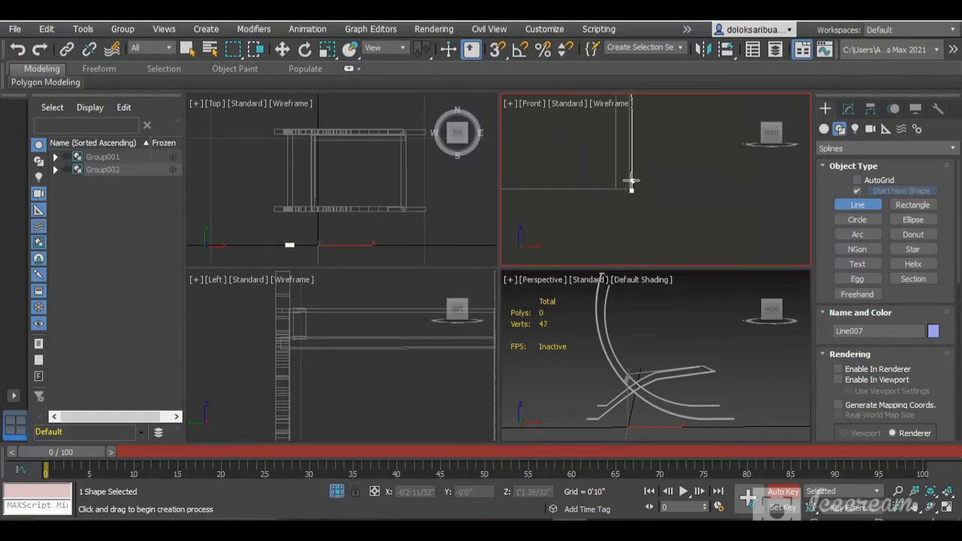
Step: Extend the spline down the backrest to just outside the right corner of the lower crossbar's bottom end, near the seat joint
scroll(623, 168, down, 3)
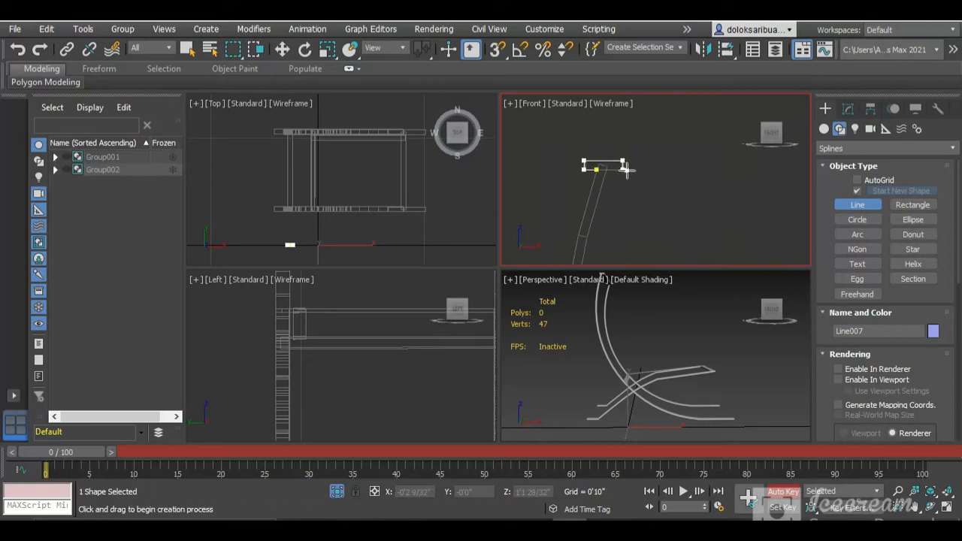
scroll(625, 168, down, 3)
scroll(620, 172, up, 12)
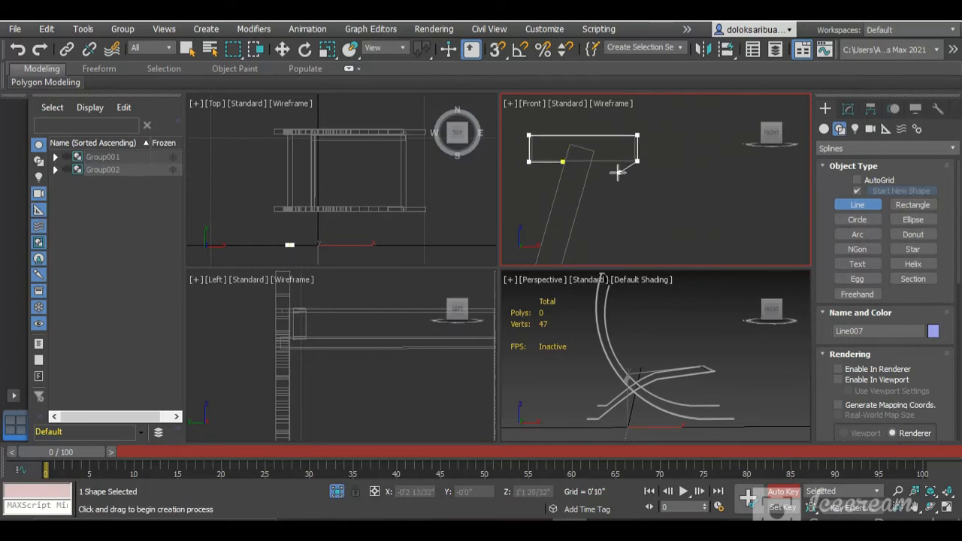
scroll(520, 167, up, 5)
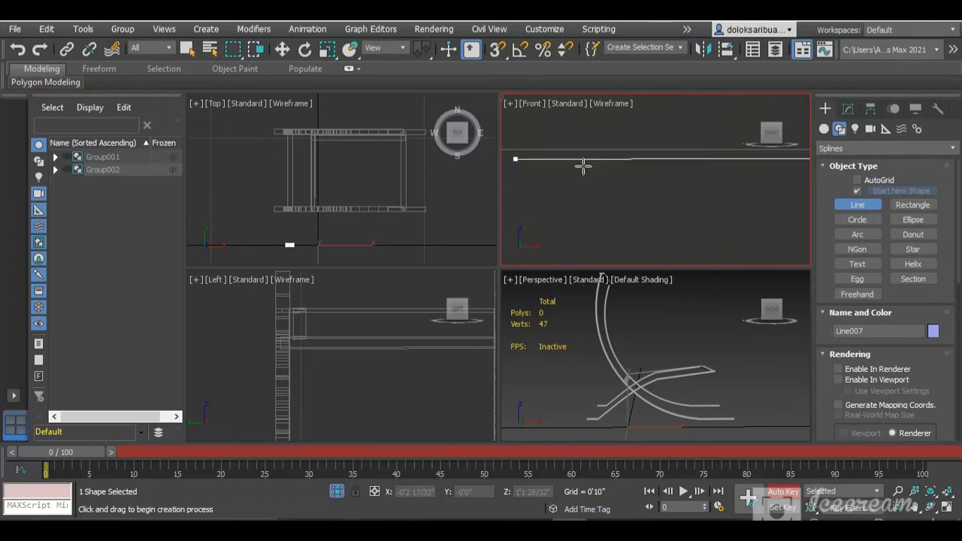
scroll(564, 168, down, 3)
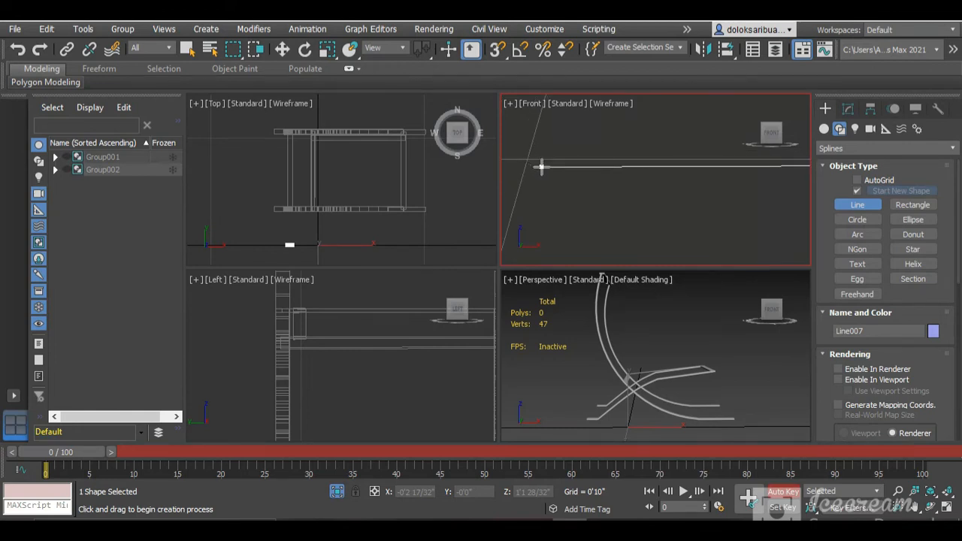
scroll(548, 155, down, 5)
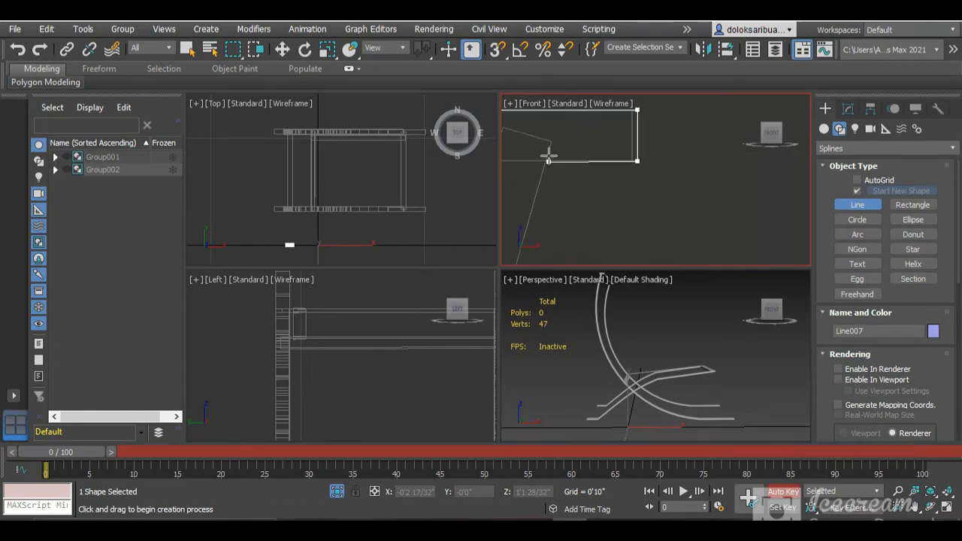
scroll(560, 144, down, 5)
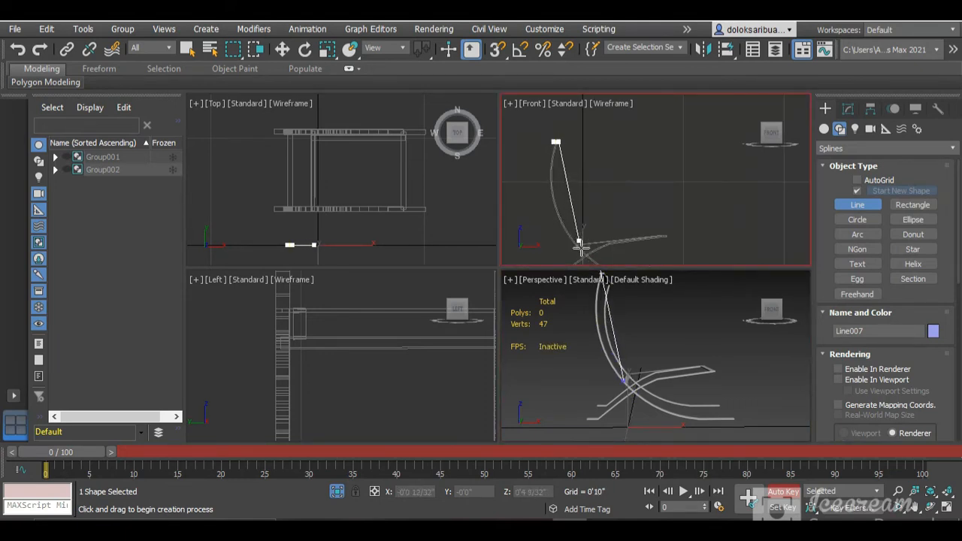
scroll(567, 241, up, 5)
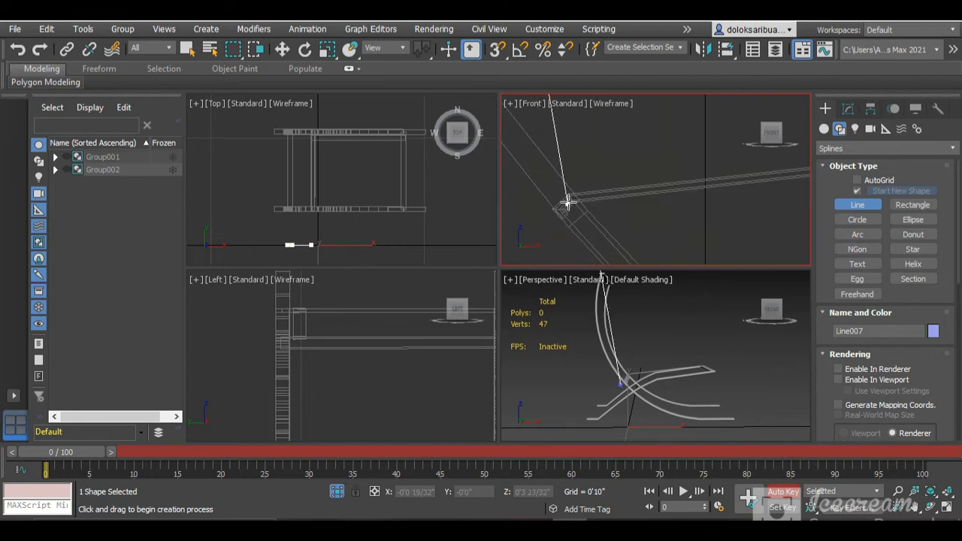
scroll(569, 202, up, 2)
scroll(610, 177, down, 2)
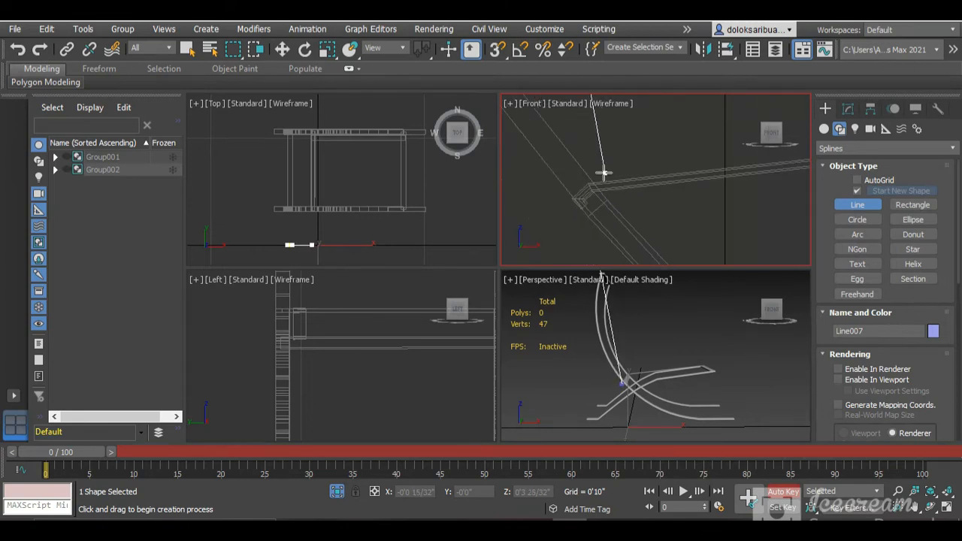
scroll(579, 197, up, 2)
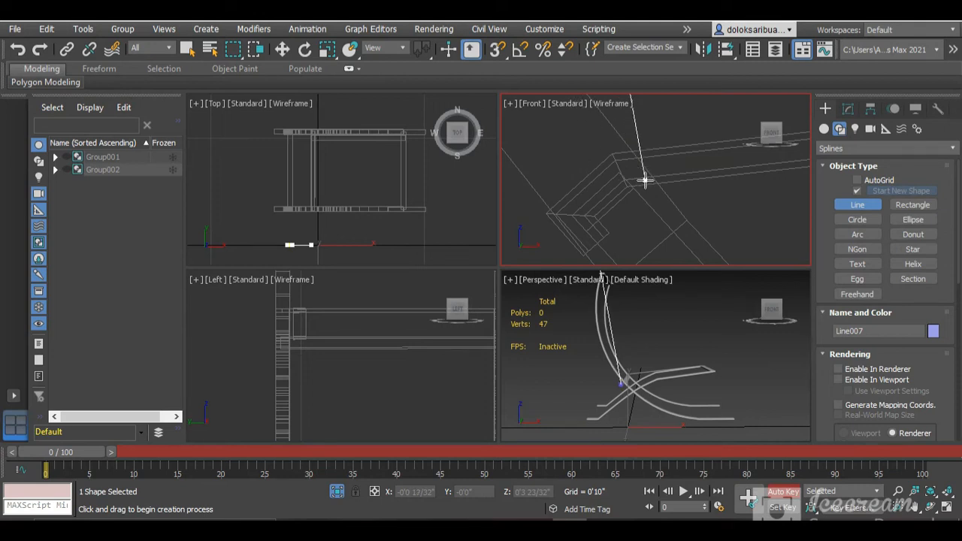
scroll(625, 184, up, 2)
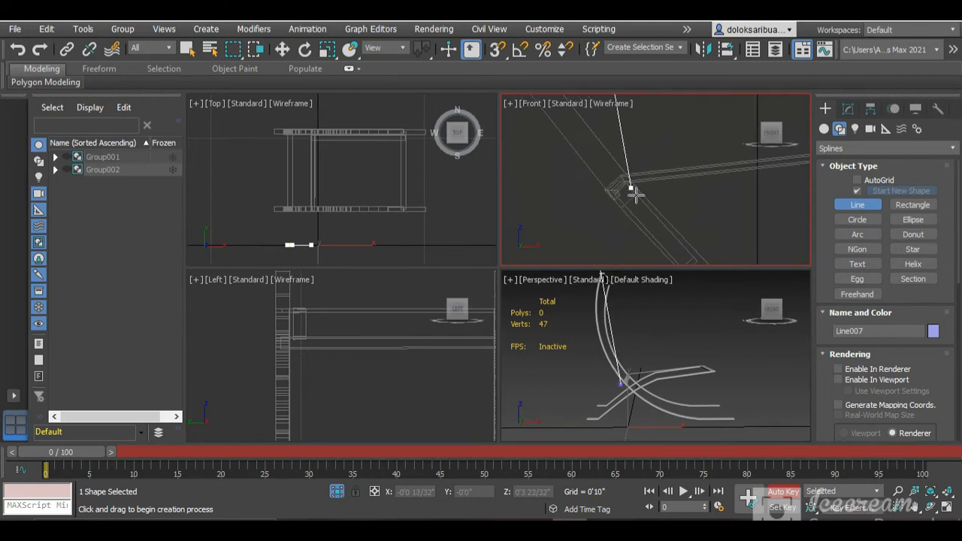
scroll(646, 207, up, 2)
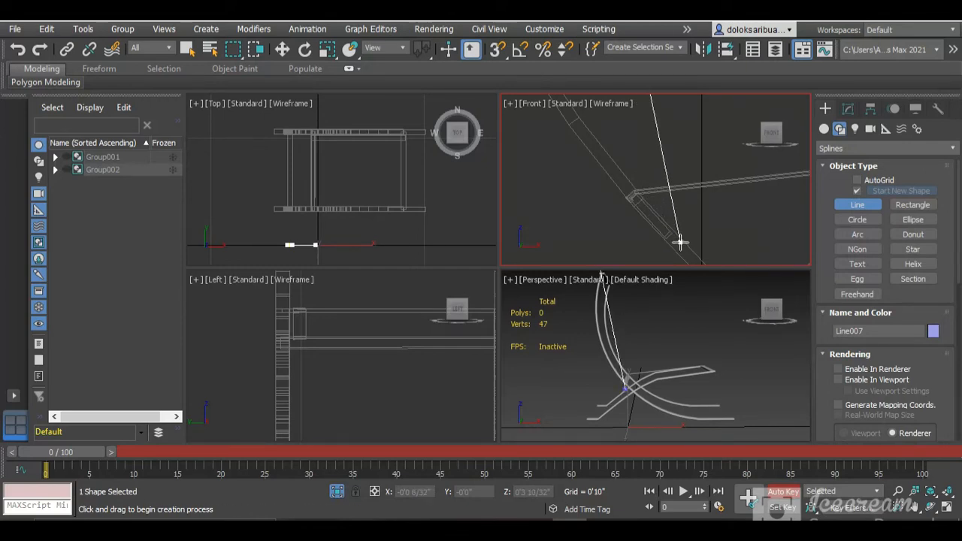
scroll(676, 240, up, 1)
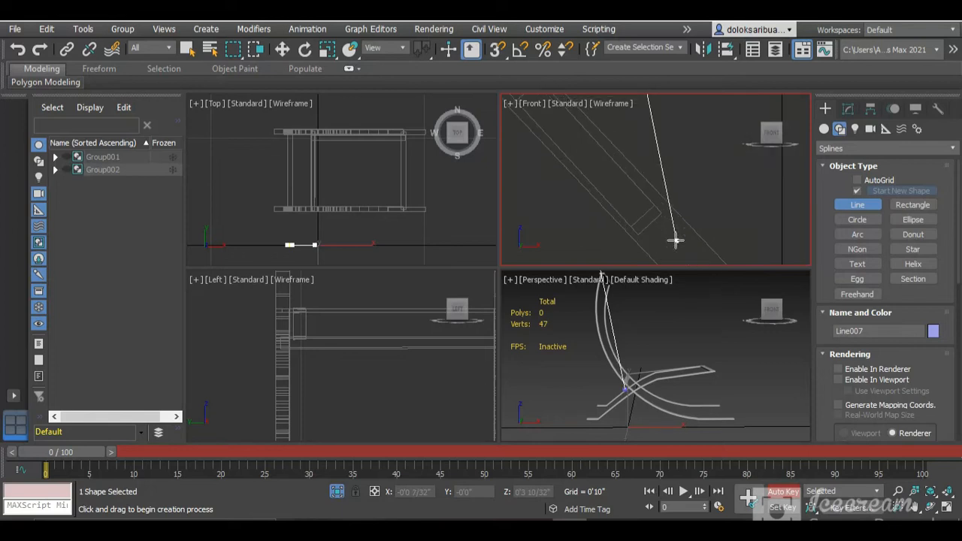
scroll(665, 218, up, 2)
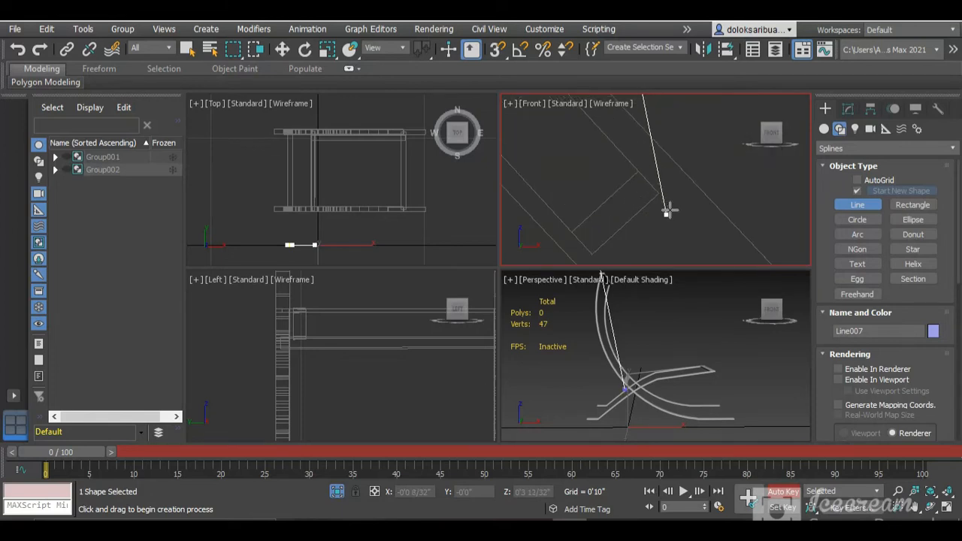
scroll(664, 197, up, 3)
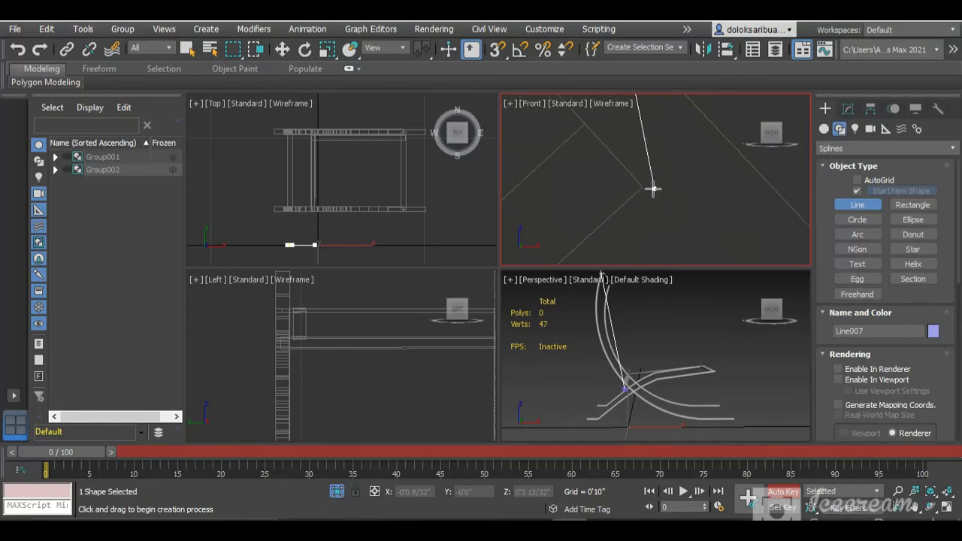
click(652, 187)
Step: Wrap the spline around the lower crossbar's bottom end and up its lower-left long side, and end the line near the crossbar's upper end
scroll(651, 187, down, 4)
scroll(616, 230, up, 4)
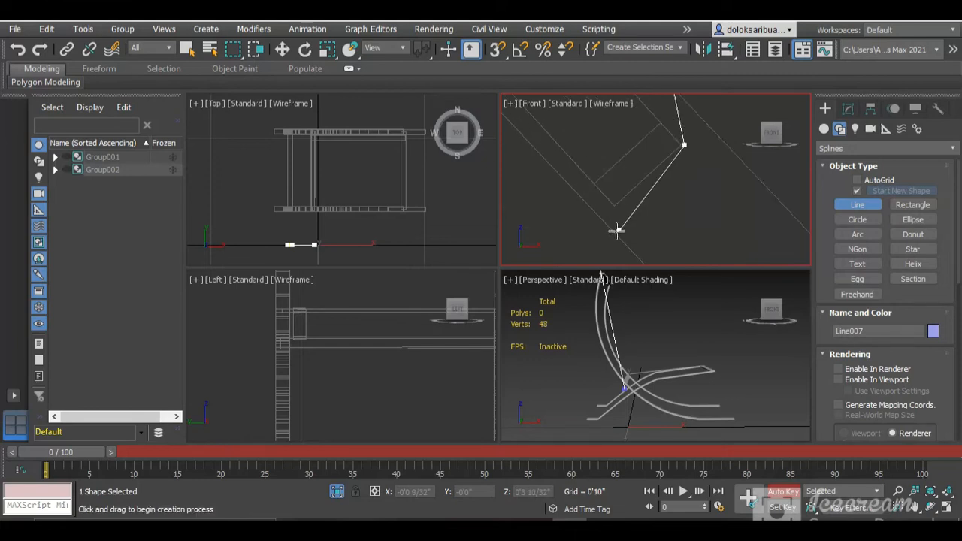
scroll(619, 198, up, 2)
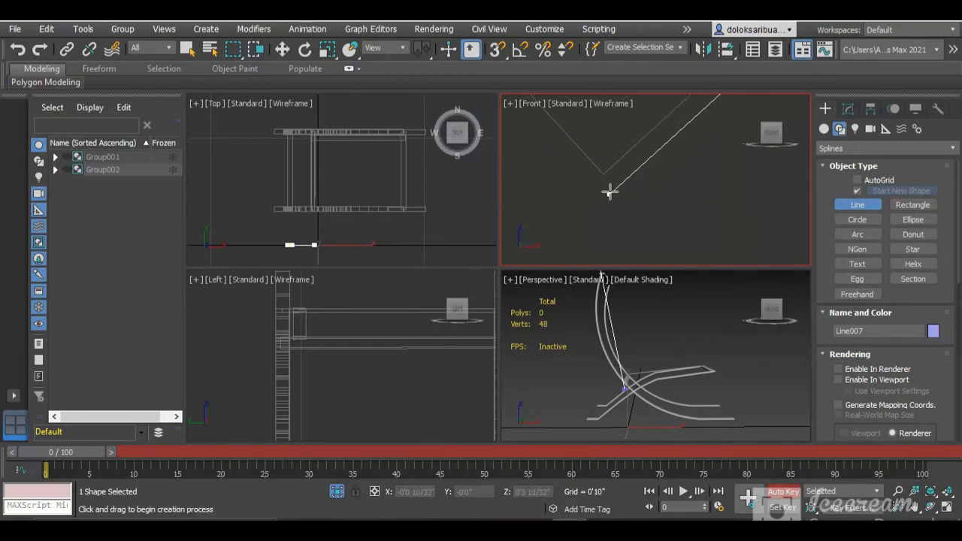
click(609, 187)
scroll(636, 230, up, 3)
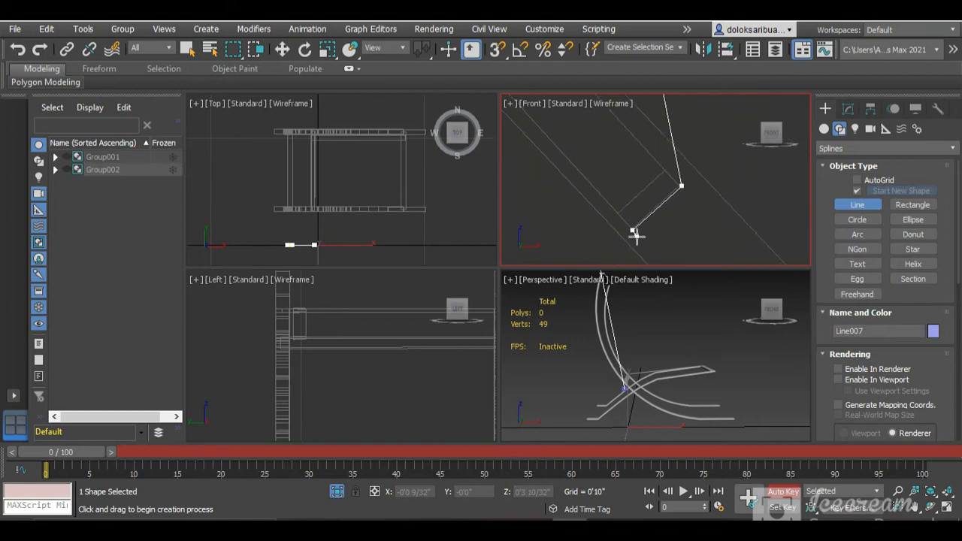
scroll(634, 238, down, 2)
scroll(587, 174, up, 5)
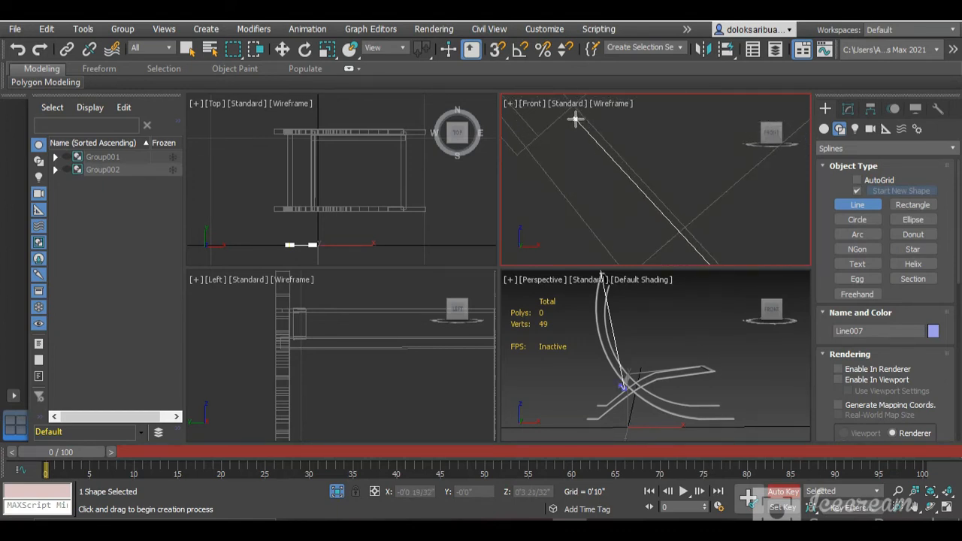
scroll(587, 182, down, 1)
right_click(586, 186)
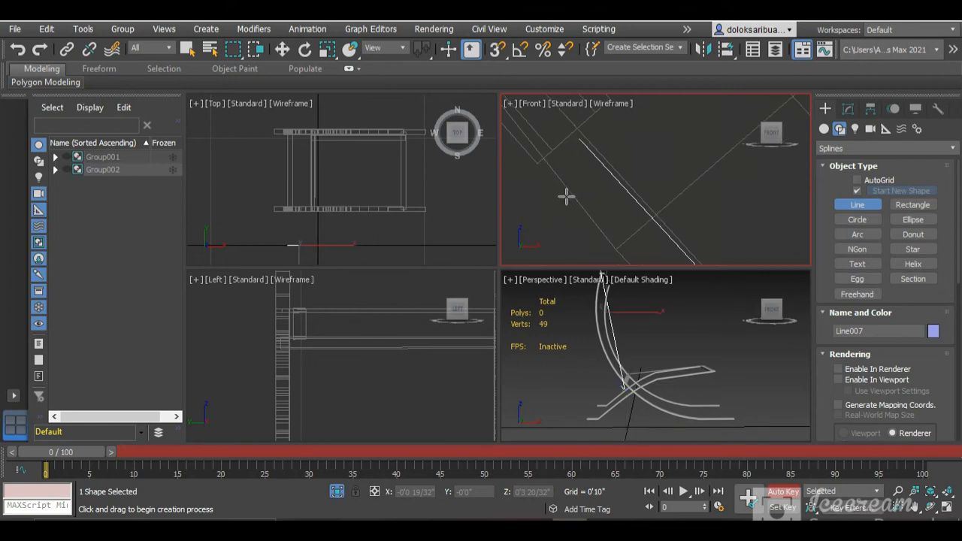
Step: Enable the new backrest strap in the viewport and renderer, and orbit the Perspective view to check it against the frame
scroll(567, 195, down, 4)
click(839, 379)
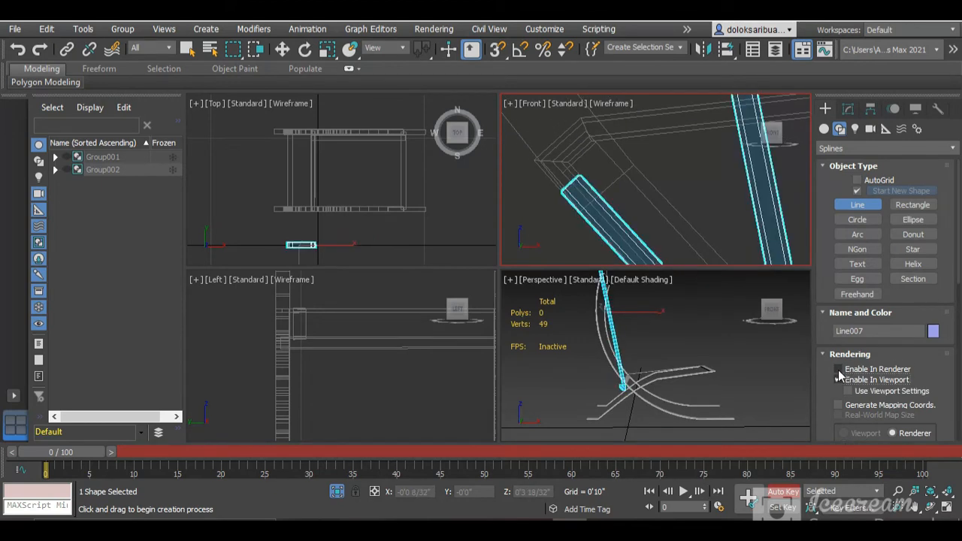
scroll(605, 244, down, 5)
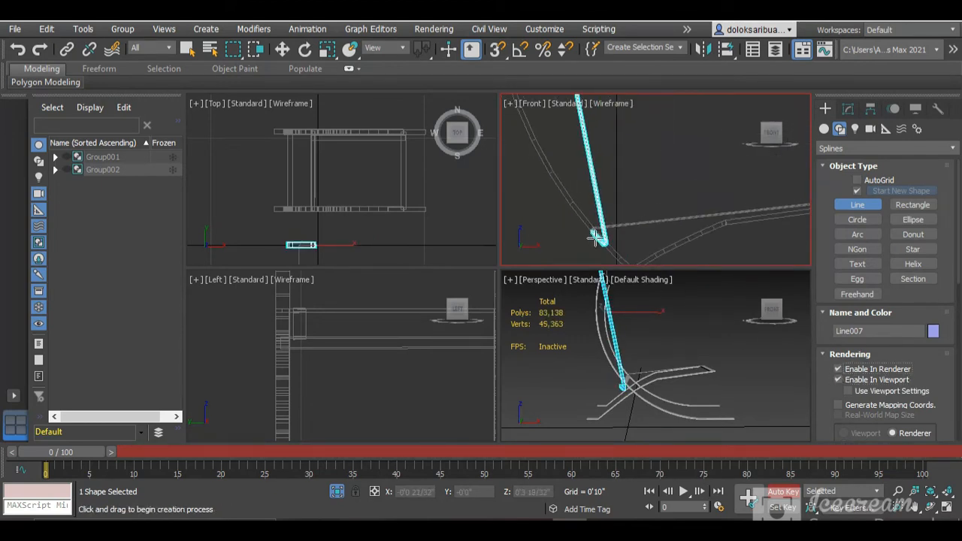
drag(772, 306, 697, 385)
scroll(675, 368, up, 3)
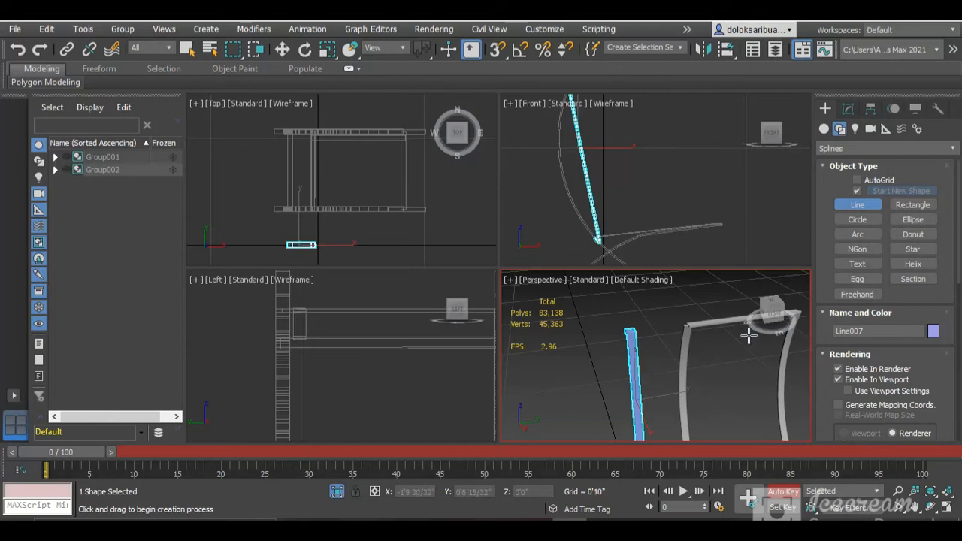
Step: Leave line creation and move the backrest strap sideways into the frame, close to the side bar that carries the seat strap
click(640, 375)
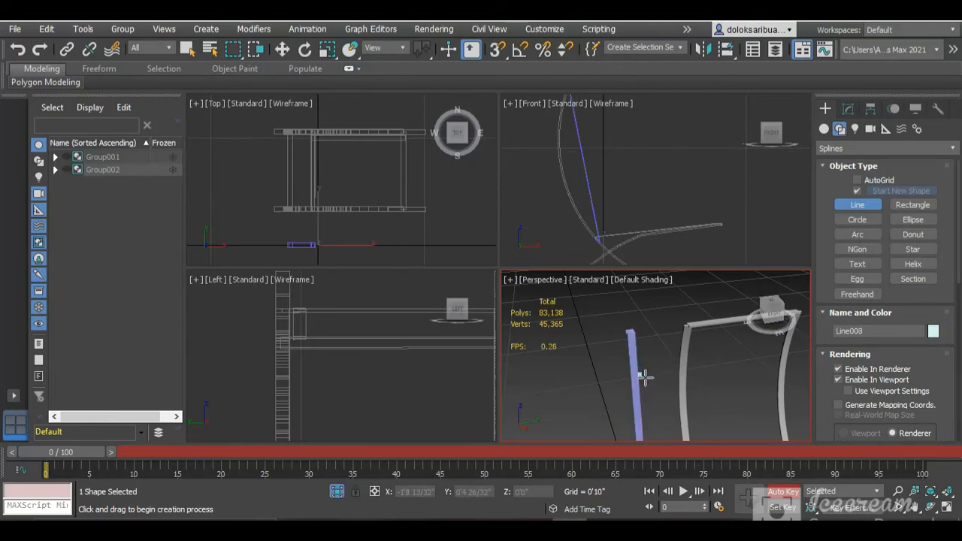
right_click(643, 386)
right_click(654, 388)
drag(660, 394, 638, 366)
drag(649, 398, 782, 394)
scroll(682, 380, down, 5)
scroll(683, 380, up, 8)
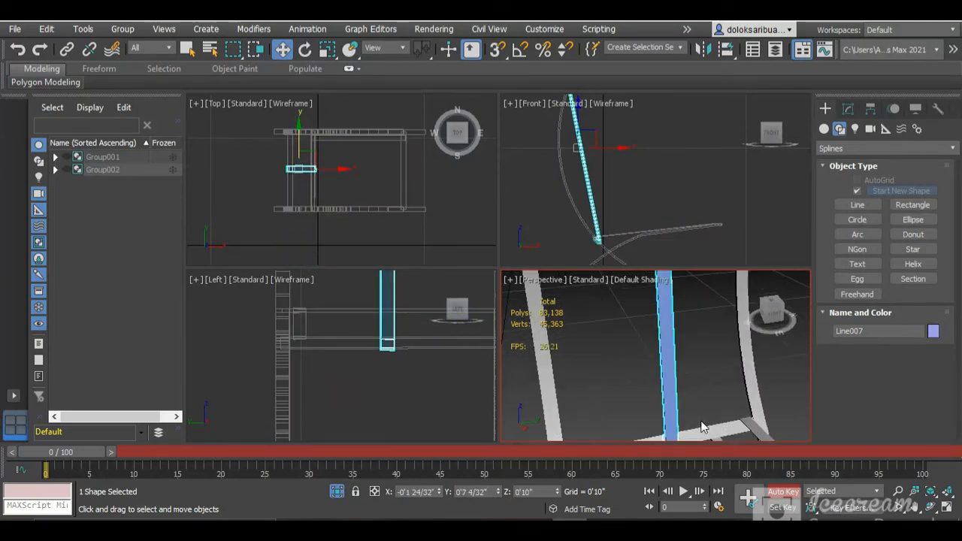
scroll(676, 380, down, 2)
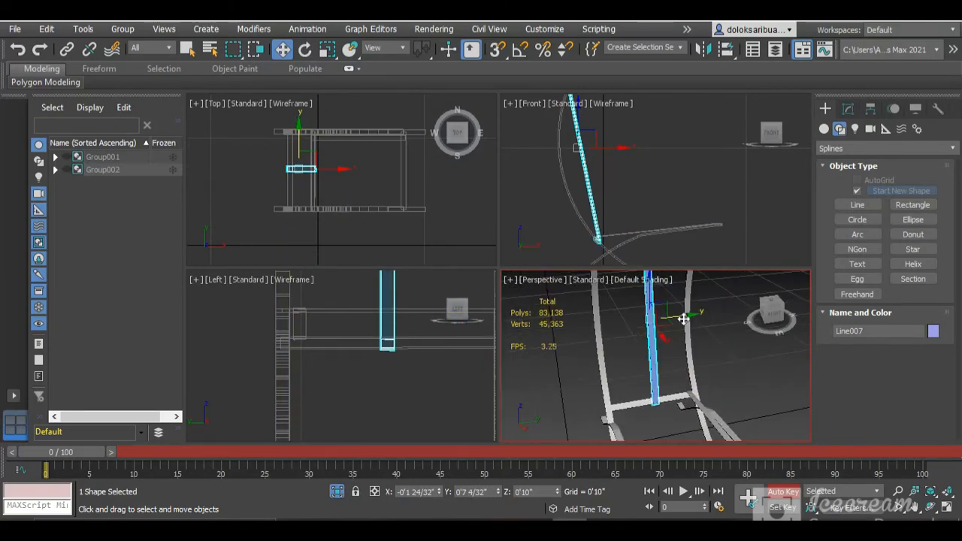
drag(682, 319, 713, 324)
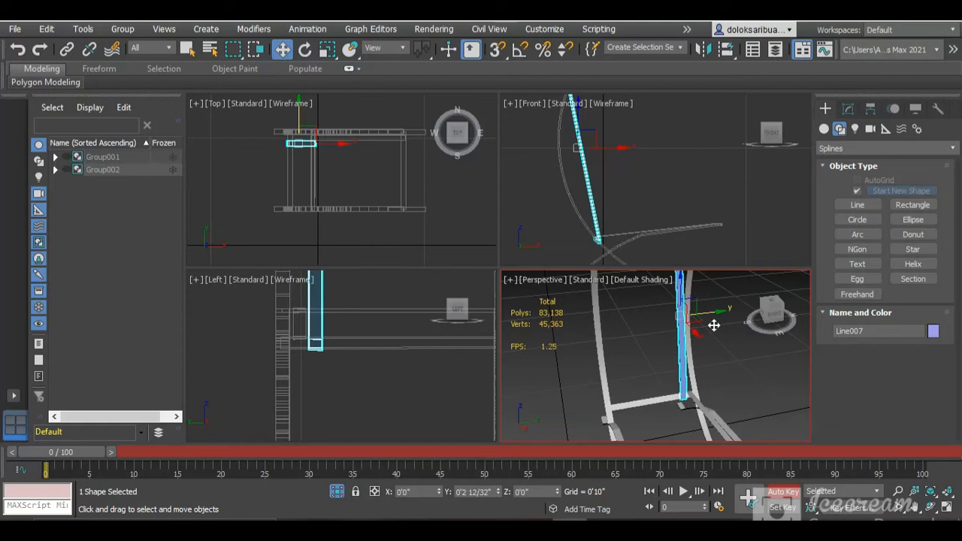
Step: Fine-tune the backrest strap's sideways position so it sits just beside the seat strap's inner edge
scroll(311, 333, up, 2)
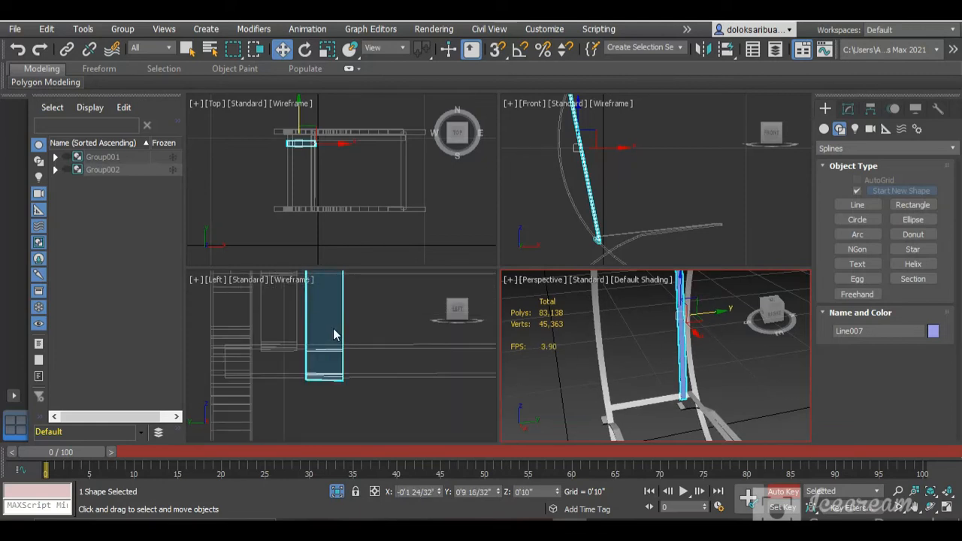
scroll(310, 361, up, 1)
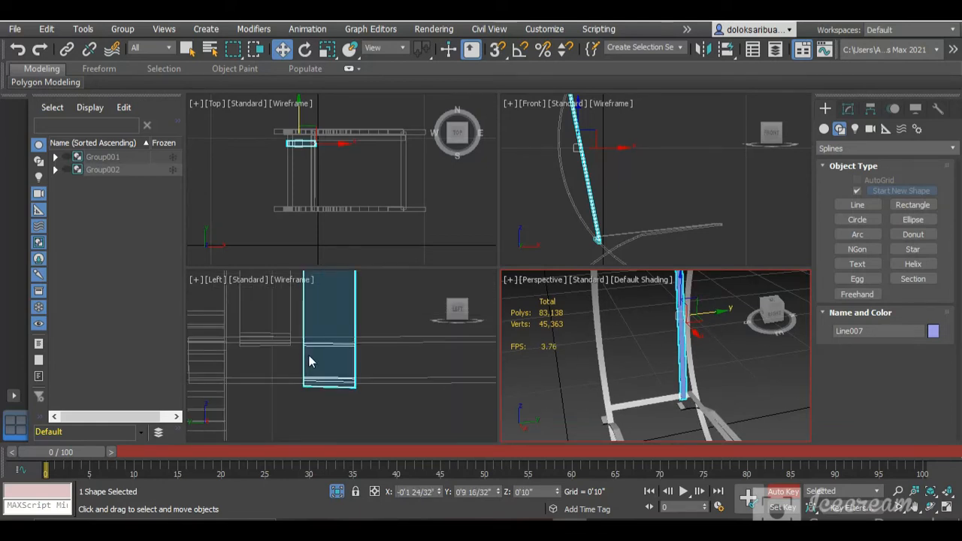
drag(302, 359, 299, 359)
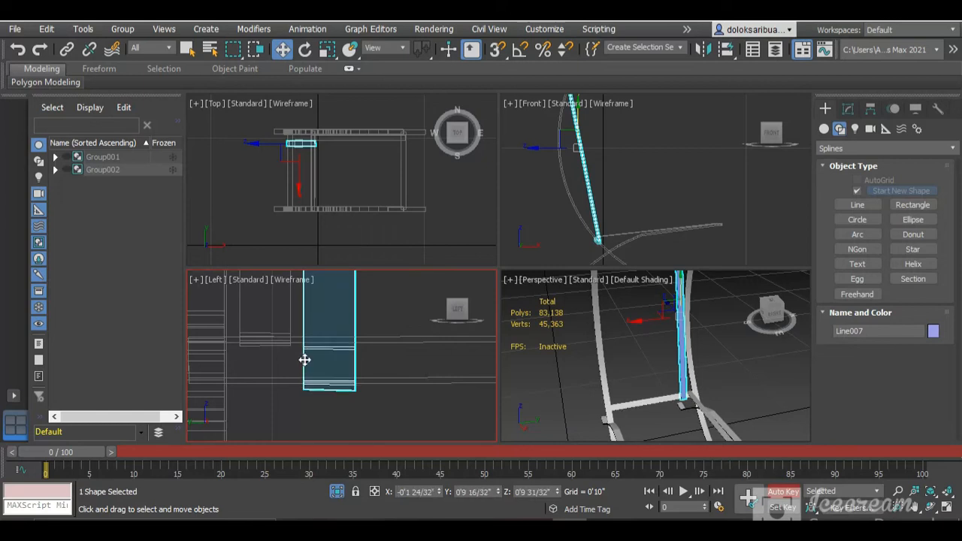
key(ctrl+z)
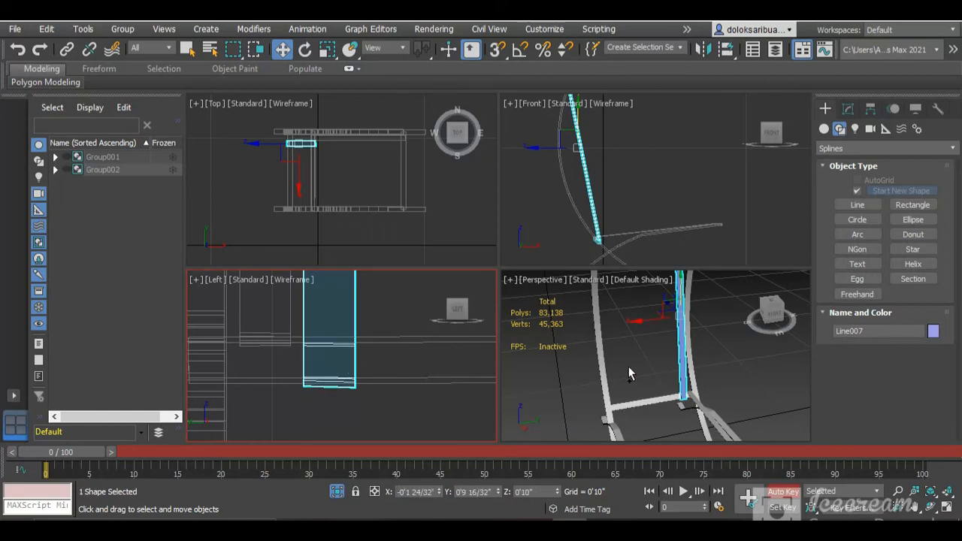
click(680, 323)
click(683, 322)
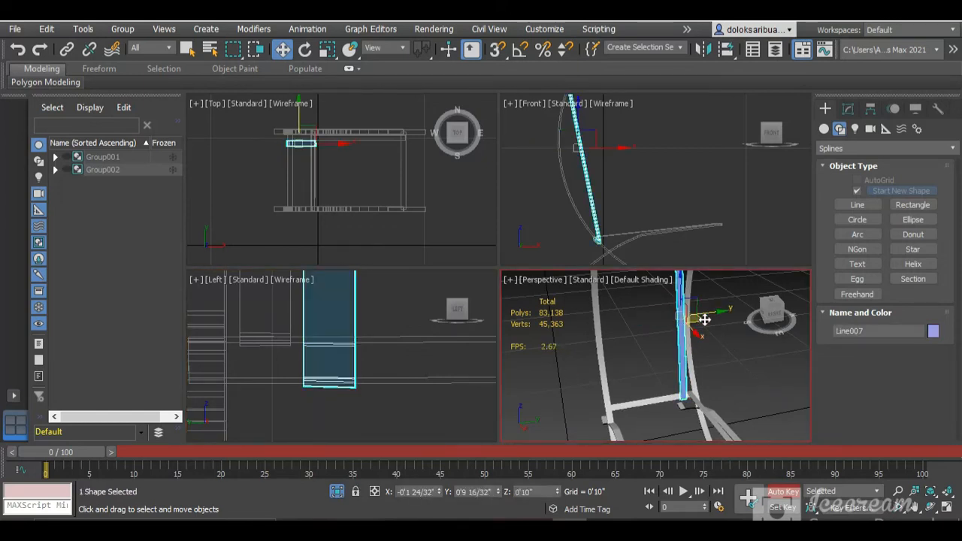
drag(710, 315, 710, 320)
Step: Select the backrest strap together with the side frame shape and assign both the light grey custom object color
click(415, 406)
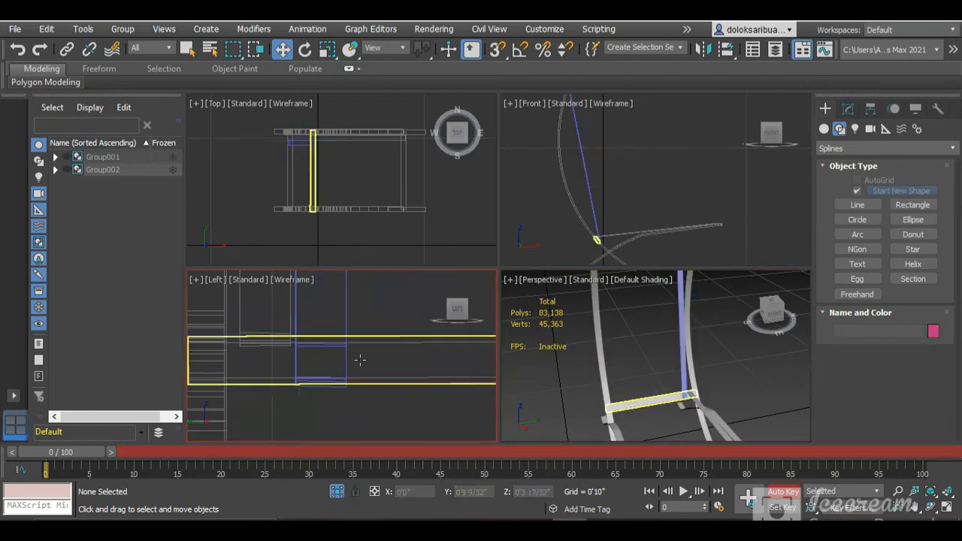
click(670, 345)
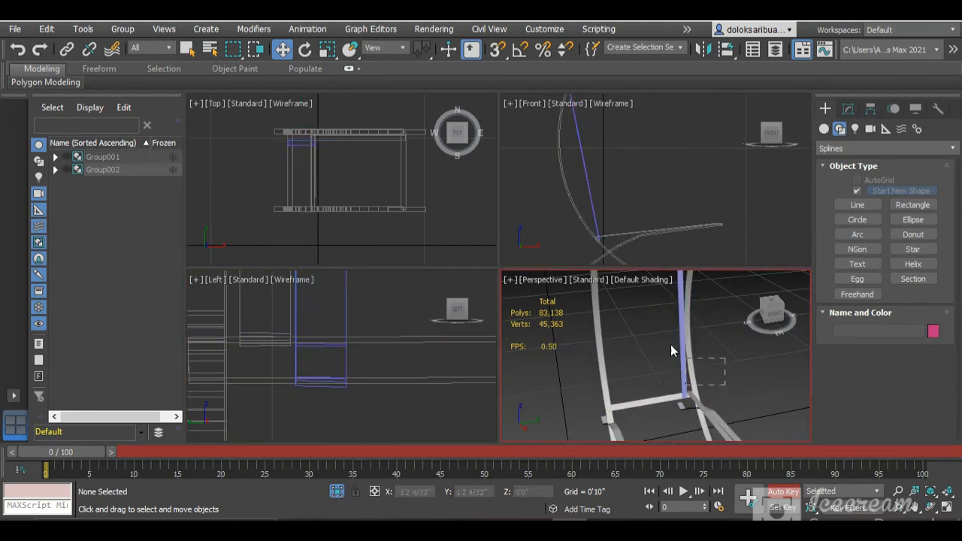
key(ctrl+a)
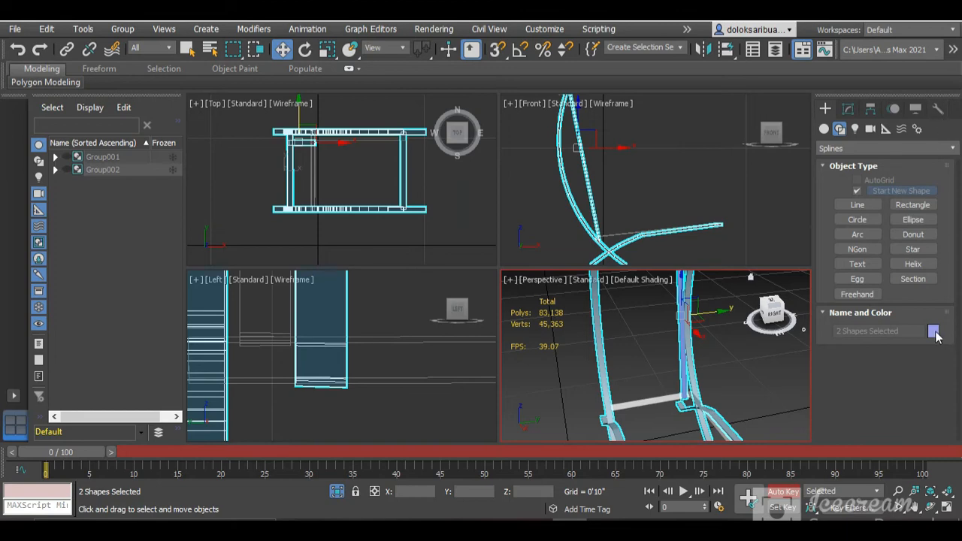
click(573, 301)
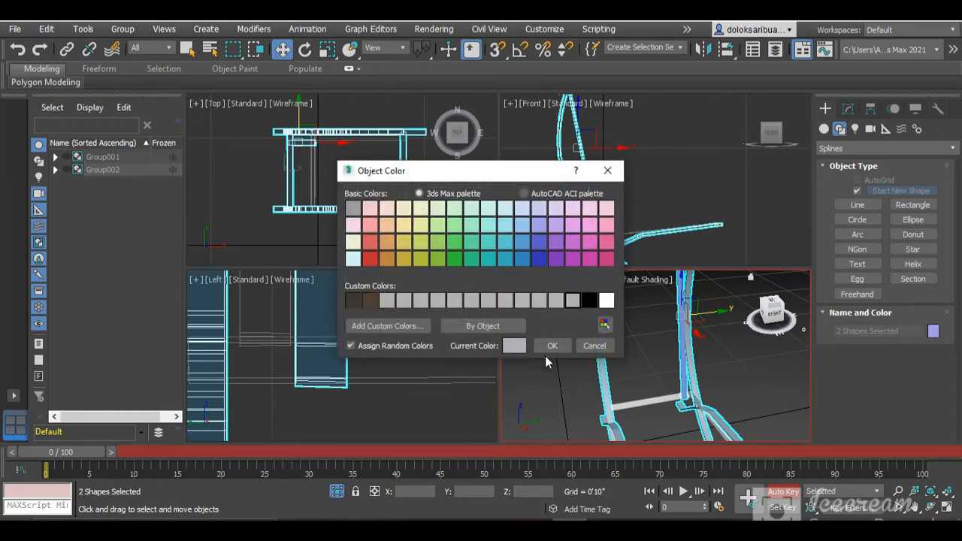
click(552, 345)
click(710, 370)
Step: Examine how the backrest strap and seat strap sit against each other and the frame in the Perspective and Left views
scroll(699, 370, down, 5)
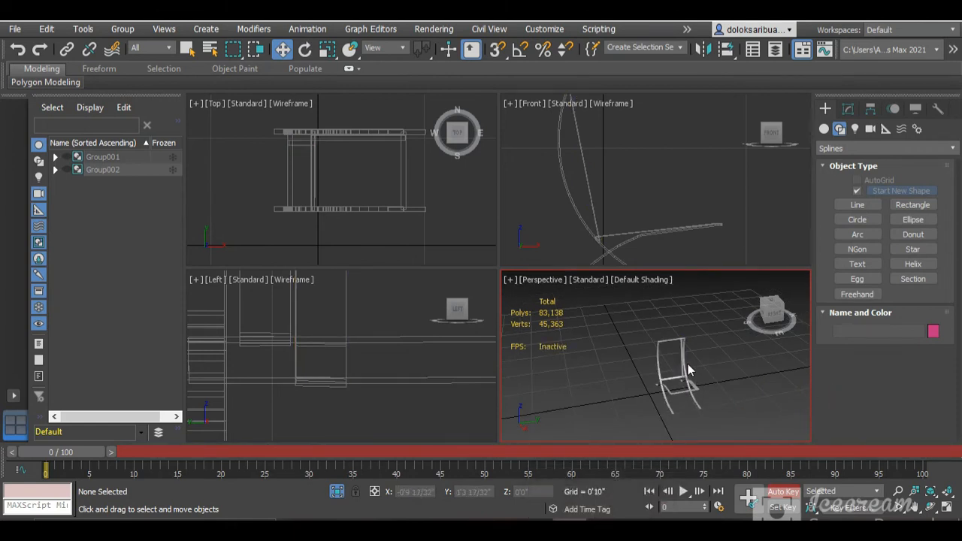
scroll(685, 363, up, 5)
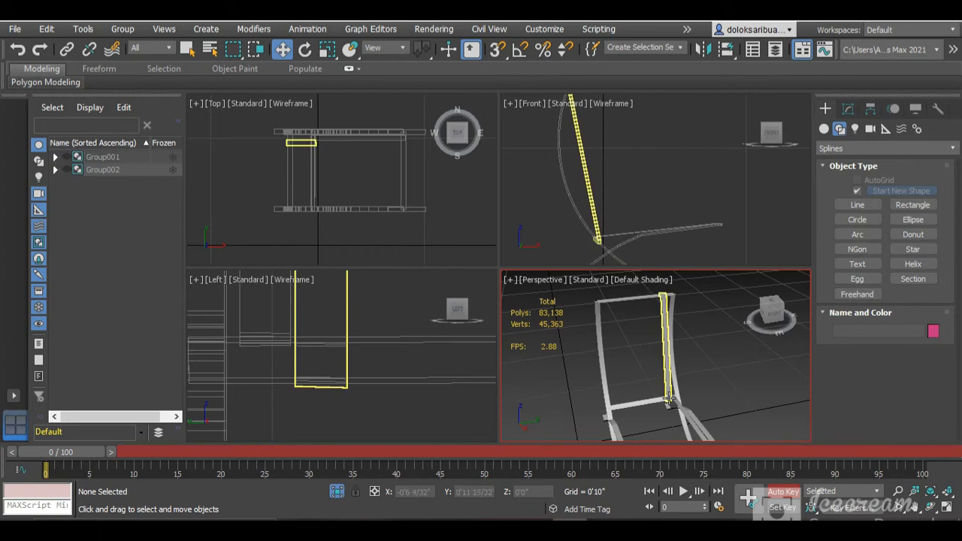
scroll(653, 368, up, 4)
scroll(632, 368, down, 2)
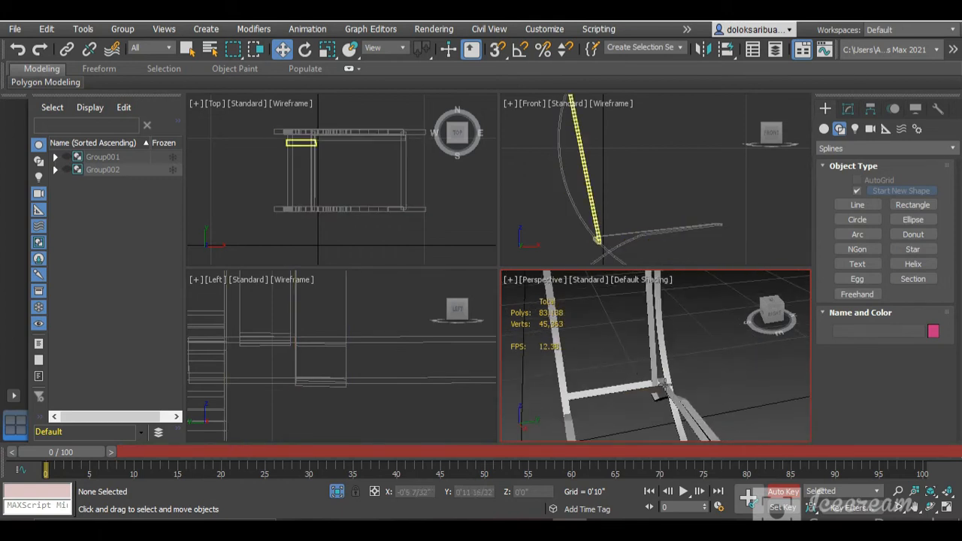
click(666, 385)
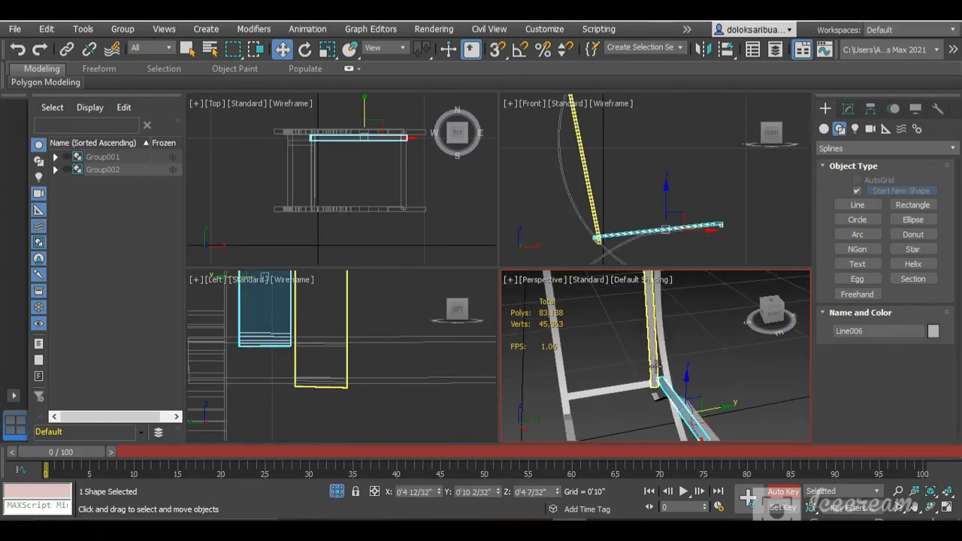
ctrl+click(655, 364)
scroll(349, 372, down, 5)
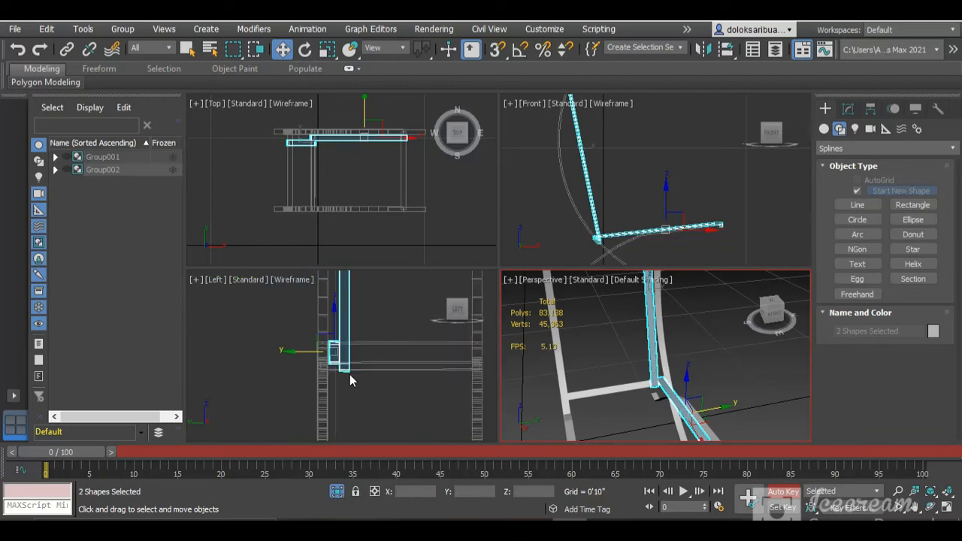
scroll(350, 379, up, 8)
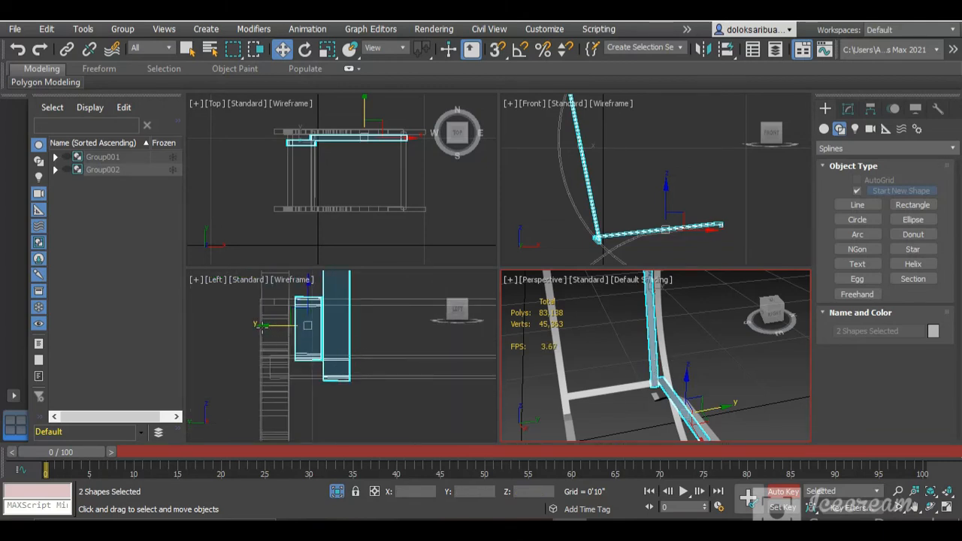
scroll(366, 367, down, 5)
click(365, 377)
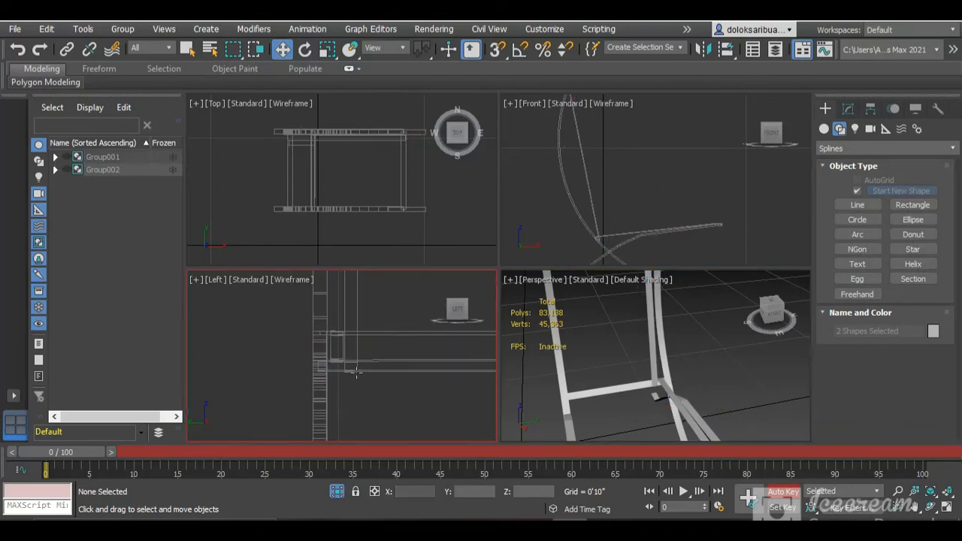
Step: Select the seat and backrest straps together and clone them sideways along the crossbars as four evenly spaced copies
click(350, 351)
click(339, 347)
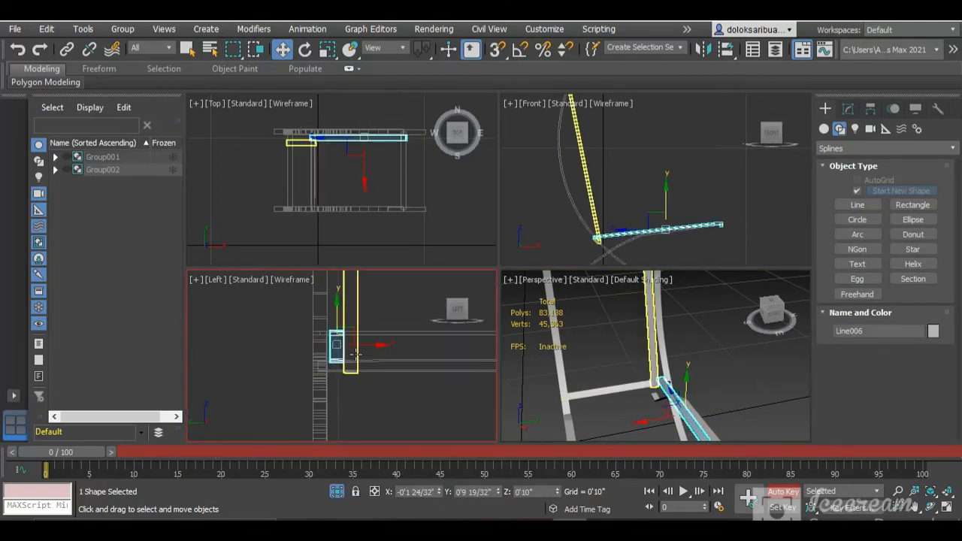
ctrl+click(356, 350)
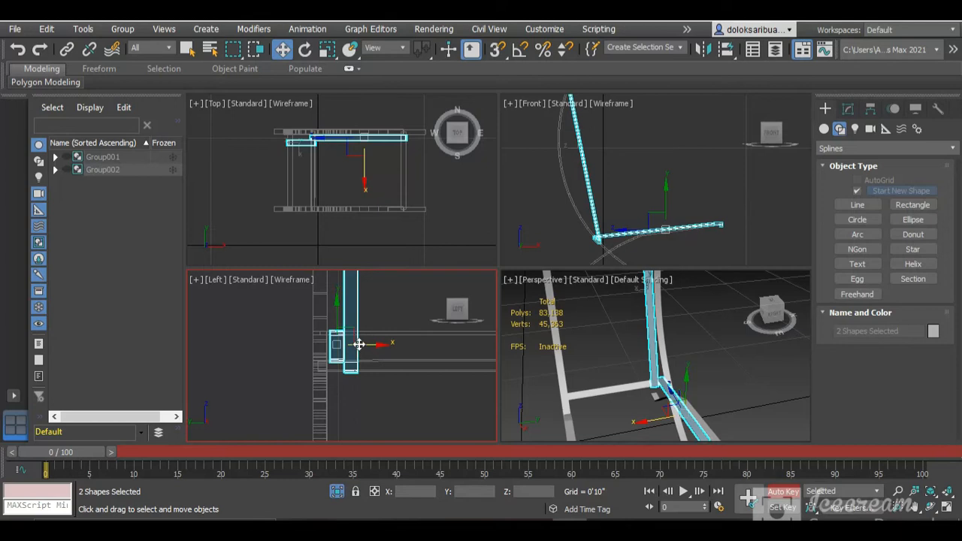
mouse_move(358, 344)
mouse_down()
mouse_move(390, 352)
mouse_move(428, 343)
mouse_up()
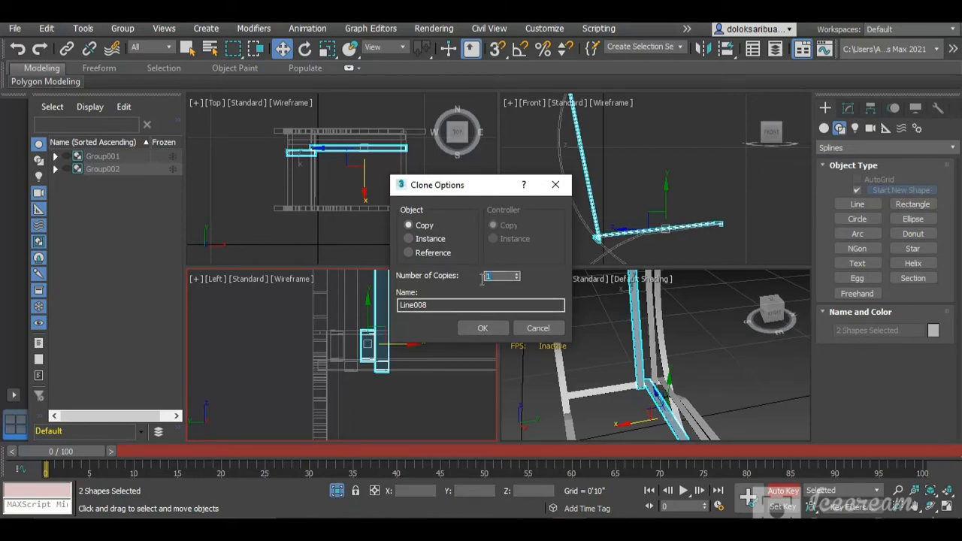
click(482, 328)
Step: Clone the last strap pair once more, placing the copy one strap spacing further toward the opposite side bar
scroll(415, 357, down, 3)
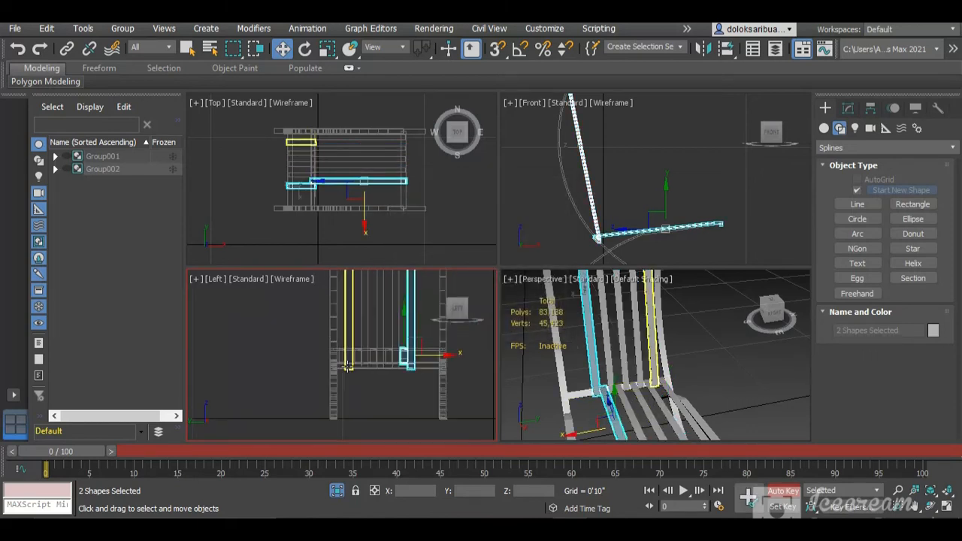
scroll(416, 357, up, 4)
scroll(364, 366, up, 4)
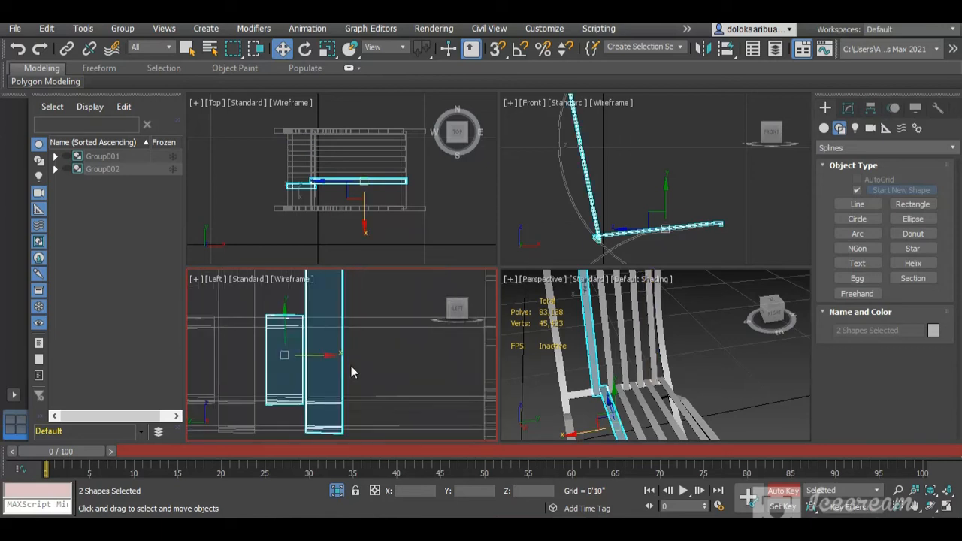
mouse_move(317, 357)
mouse_down()
mouse_move(461, 369)
mouse_move(385, 374)
mouse_move(398, 377)
mouse_move(405, 367)
mouse_up()
click(483, 329)
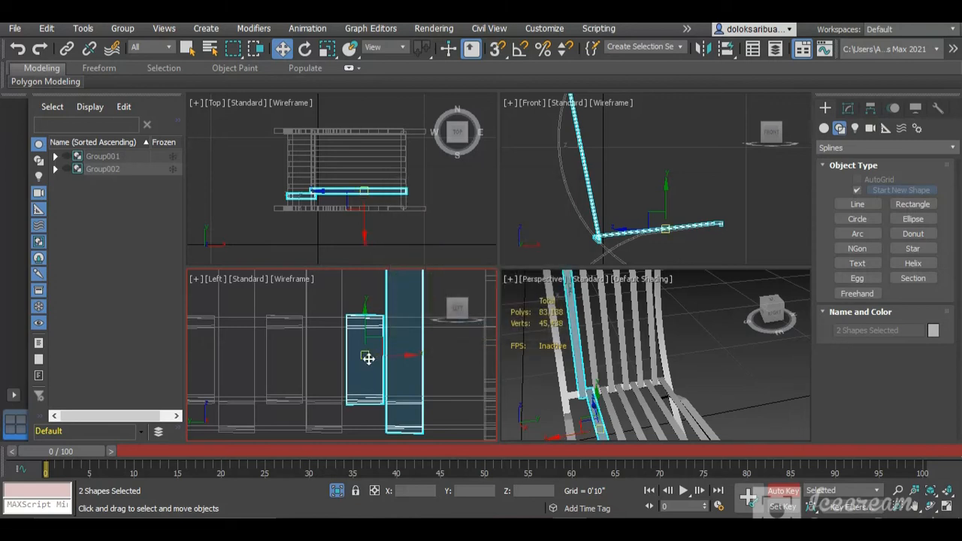
Step: Copy only the last seat strap into the remaining gap between the final backrest strap and the opposite side bar
click(375, 367)
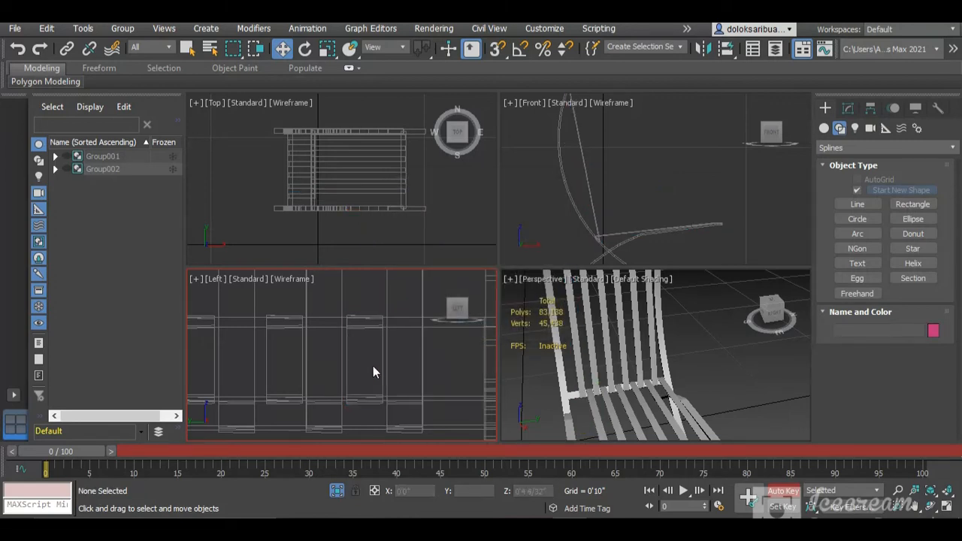
click(383, 368)
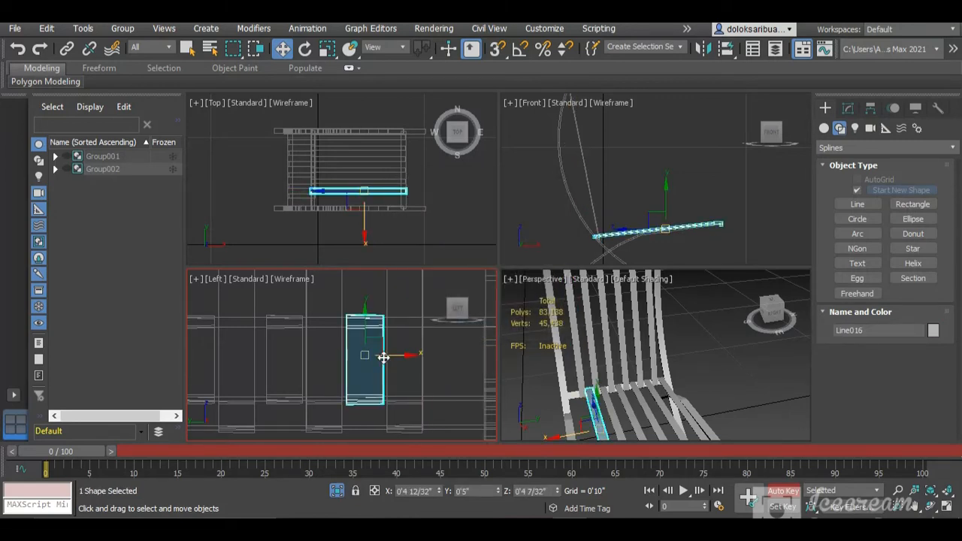
drag(390, 356, 440, 362)
key(ctrl+z)
scroll(403, 360, up, 3)
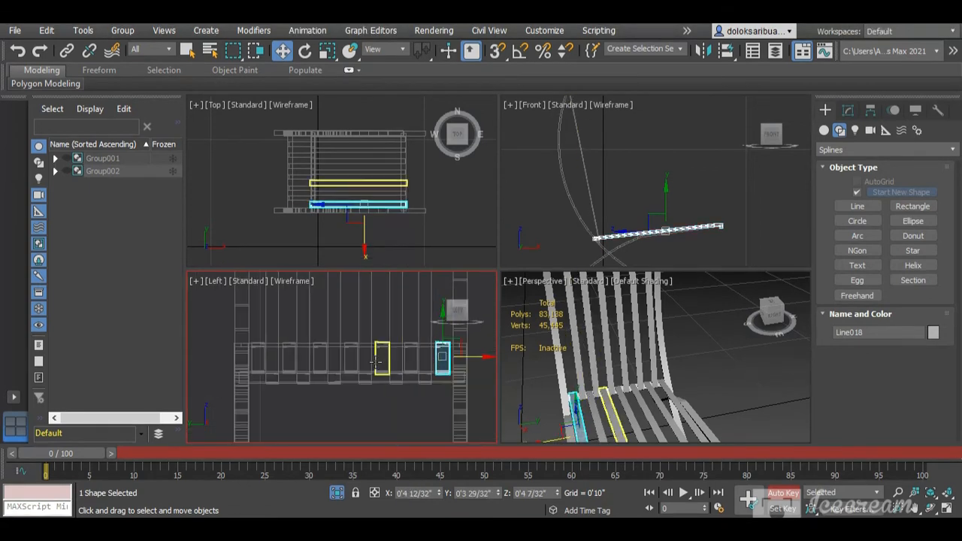
Step: Nudge the third and fourth seat straps from the last copied one sideways, centring each between its neighbouring backrest straps
click(384, 365)
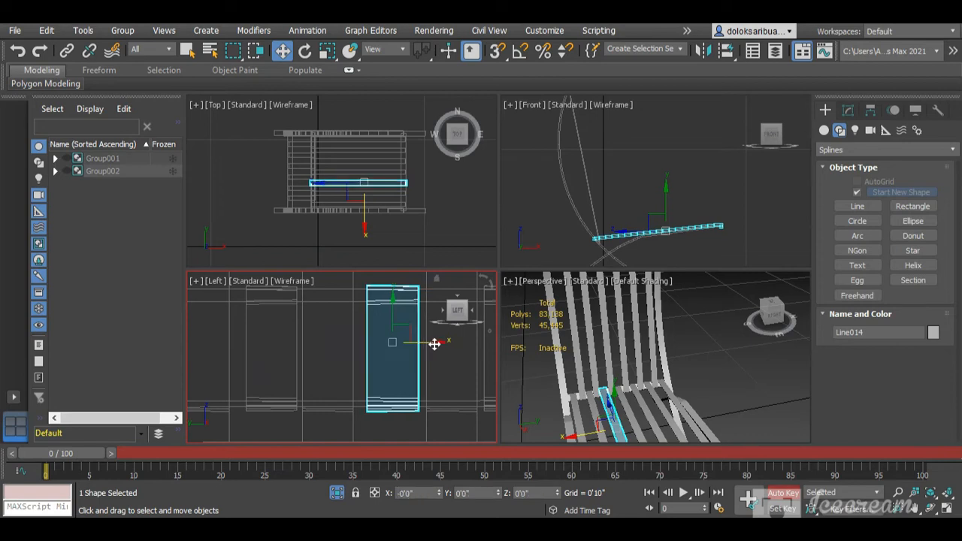
scroll(434, 346, down, 3)
click(354, 349)
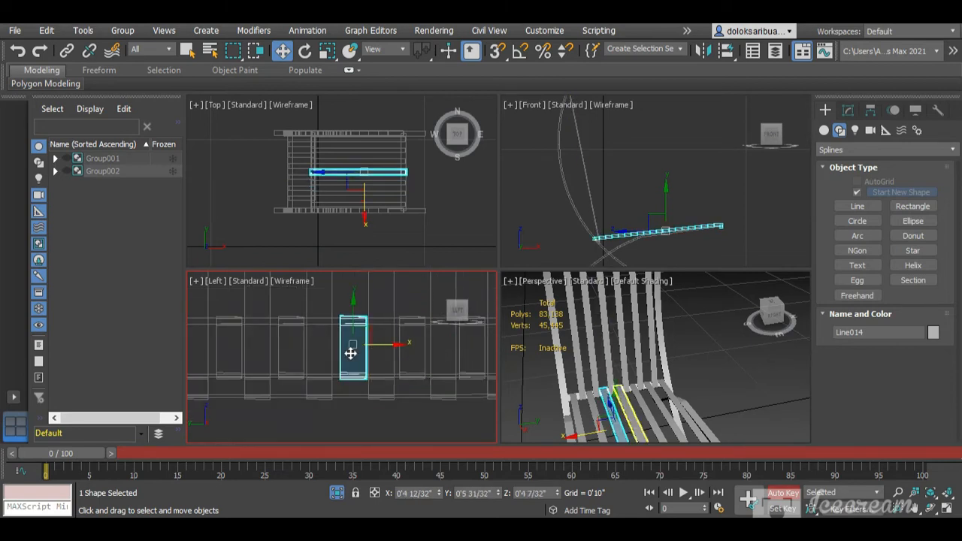
scroll(352, 350, up, 2)
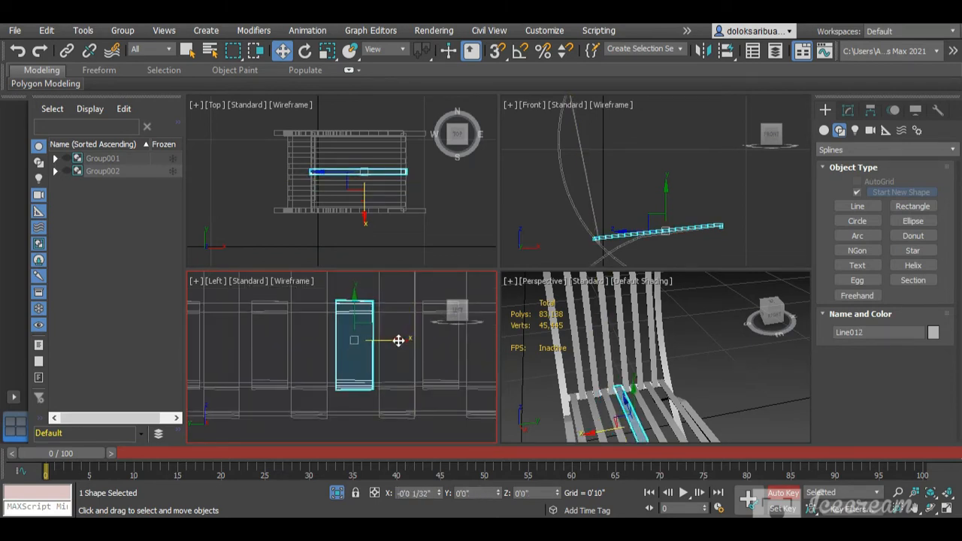
scroll(450, 362, down, 4)
Step: Shift the next two seat straps slightly sideways in the Left view to centre them in the backrest strap gaps
click(350, 360)
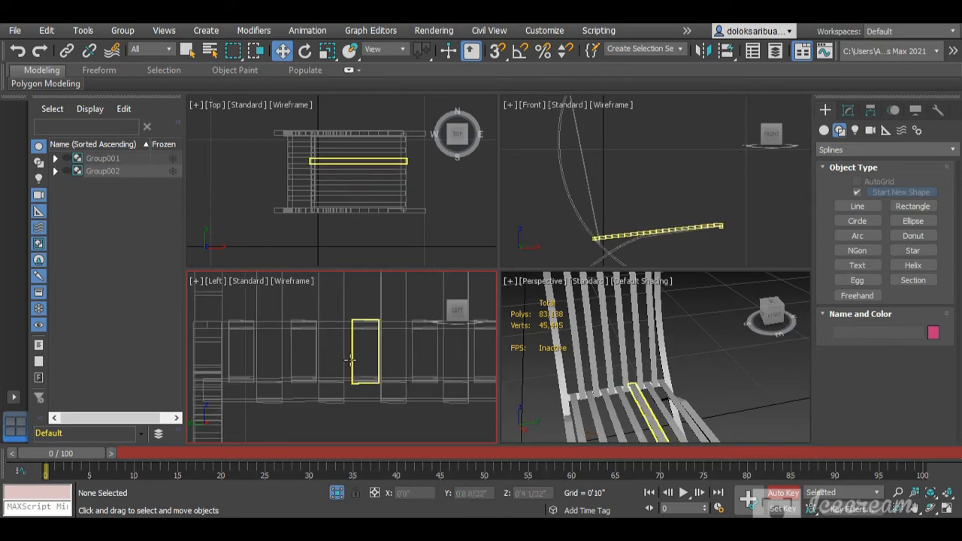
scroll(352, 361, up, 2)
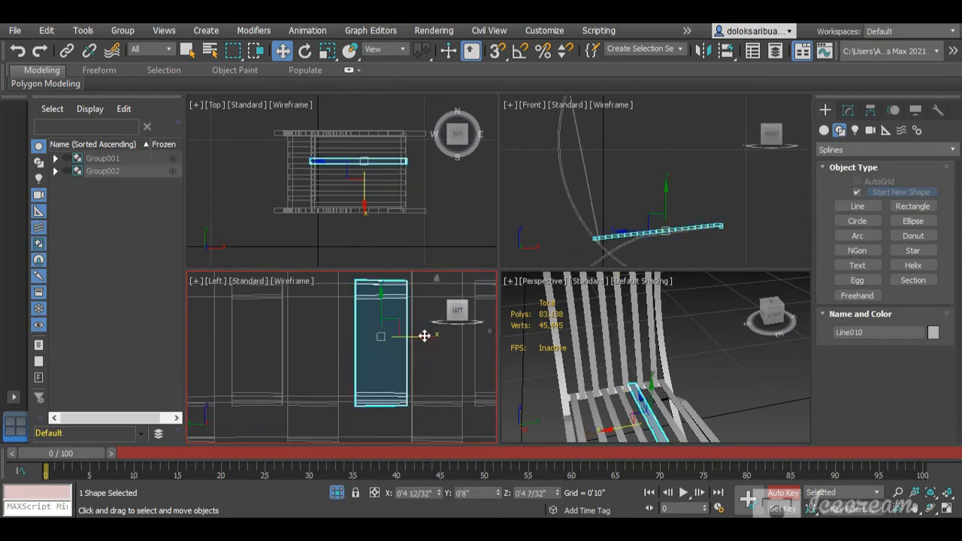
scroll(424, 338, down, 4)
click(342, 355)
scroll(342, 355, up, 2)
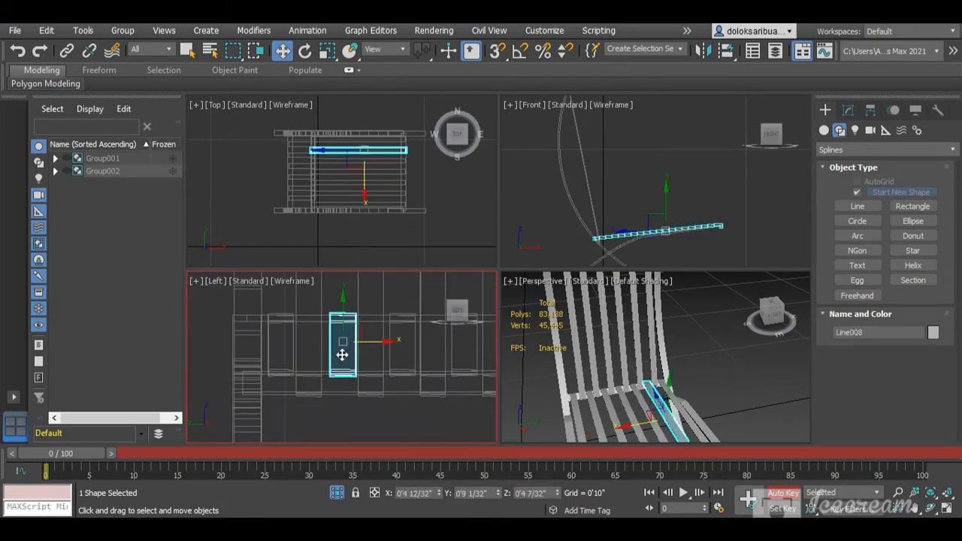
scroll(342, 355, up, 2)
drag(385, 329, 380, 329)
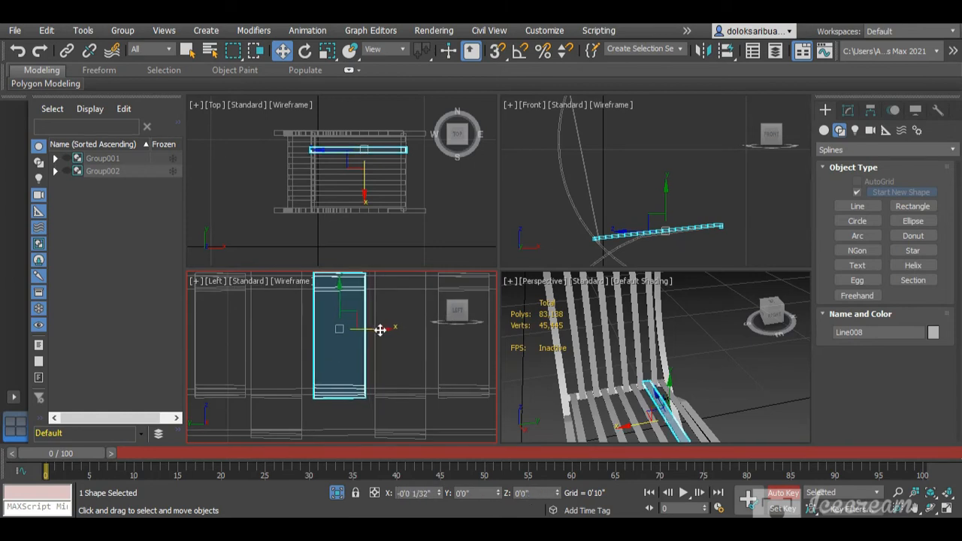
Step: Move the outermost seat strap slightly toward its adjacent side bar to even out its gap with the backrest strap
scroll(414, 351, down, 4)
scroll(342, 361, up, 3)
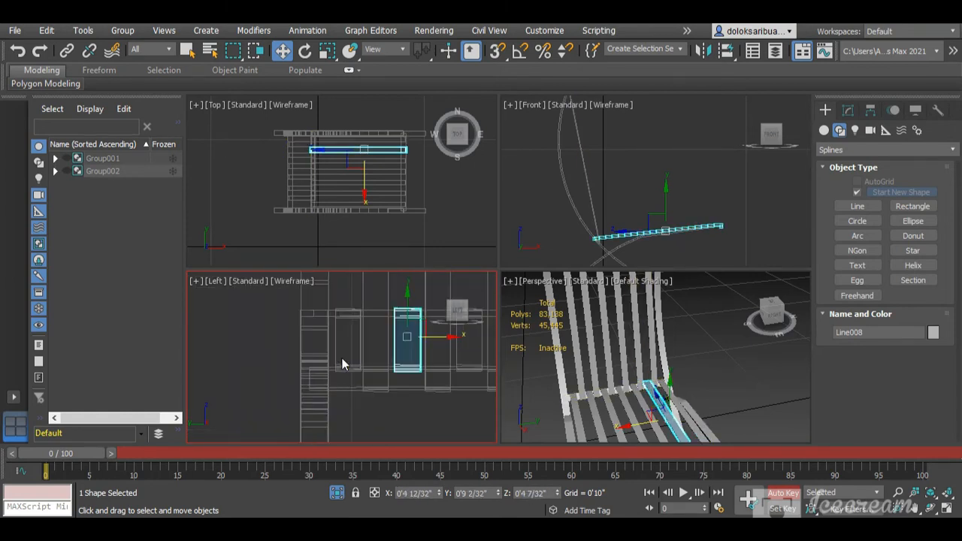
click(335, 355)
click(336, 355)
scroll(407, 316, up, 2)
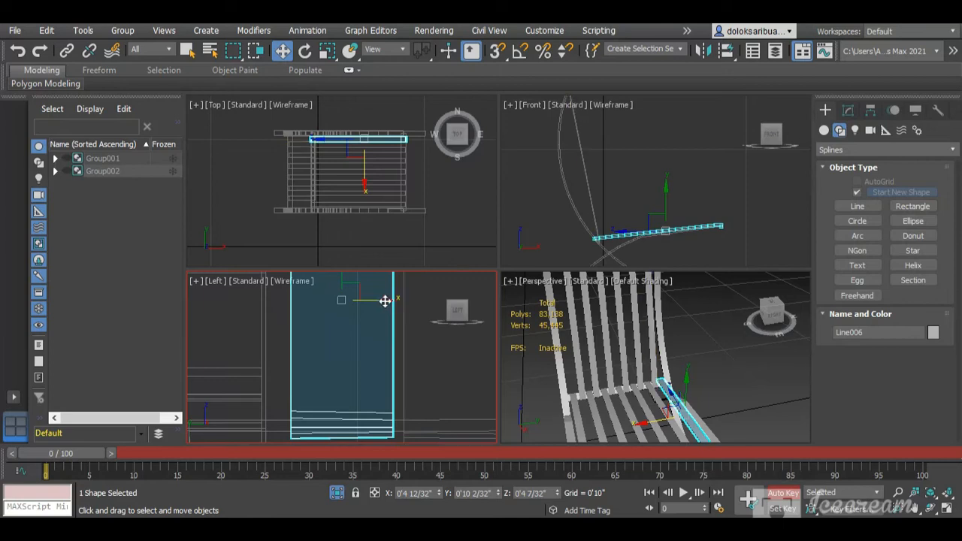
drag(382, 302, 371, 301)
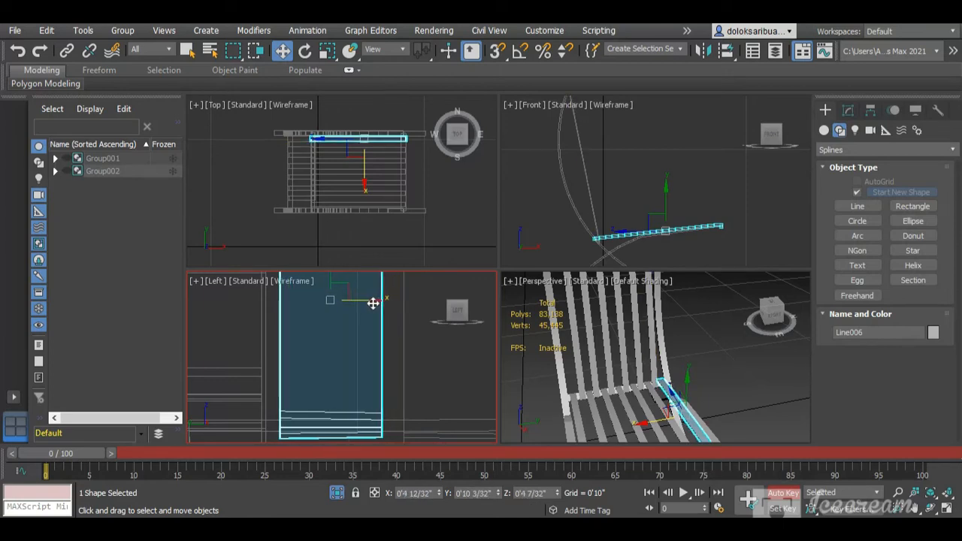
scroll(377, 352, down, 4)
scroll(378, 351, down, 2)
Step: Deselect the straps and end isolation to bring the tufted cushions back alongside the frame
click(299, 365)
scroll(439, 357, down, 3)
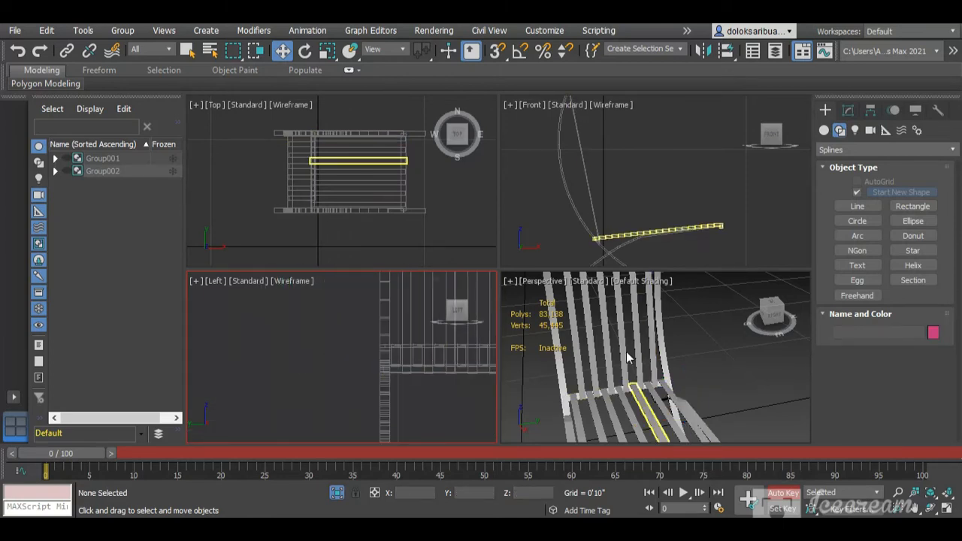
scroll(627, 353, down, 4)
click(695, 373)
scroll(692, 376, up, 5)
scroll(684, 366, down, 3)
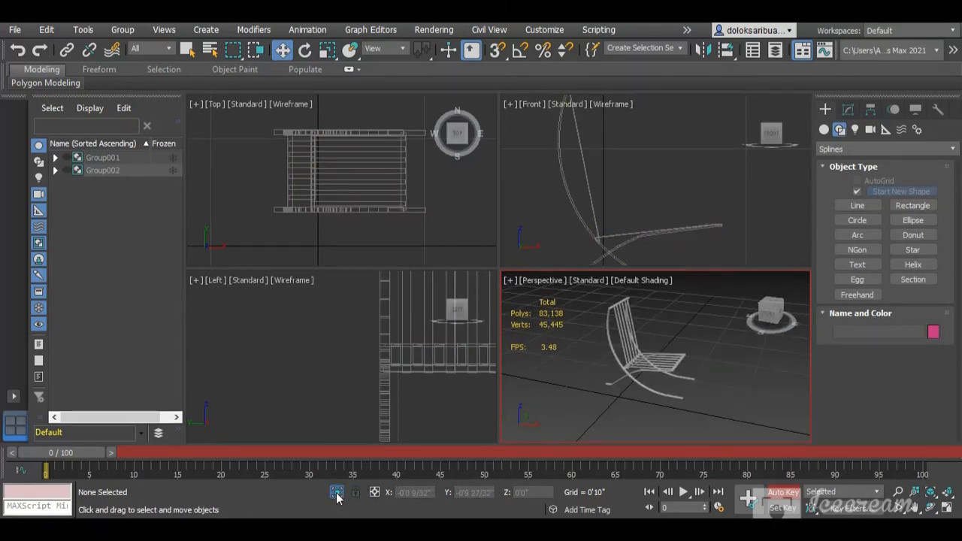
click(336, 492)
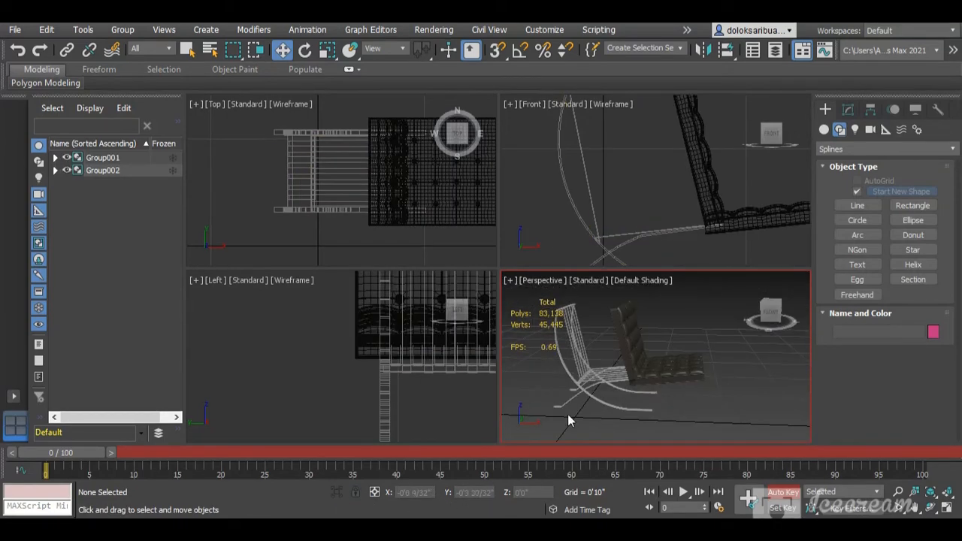
Step: Select the seat and backrest cushion groups together and move them along X onto the strapped frame in the Front view
click(682, 371)
click(639, 347)
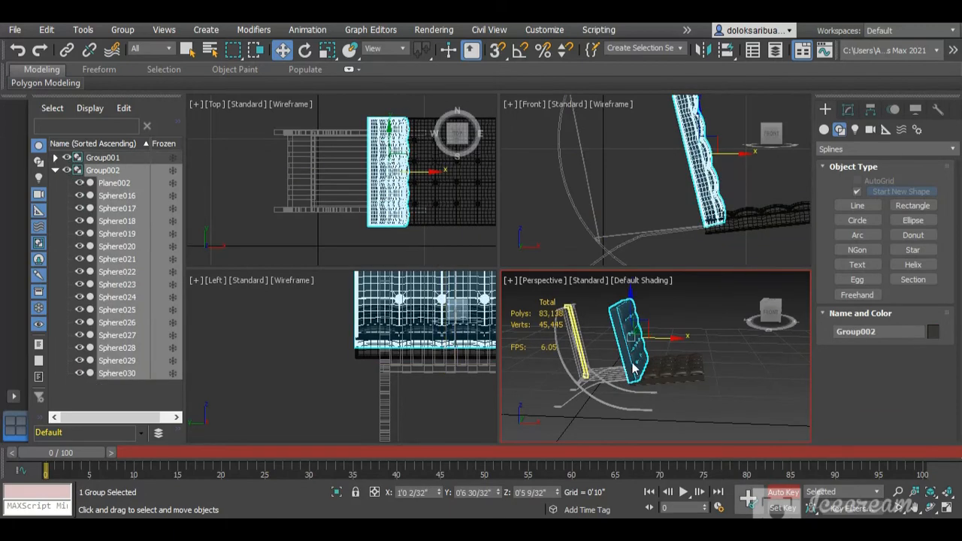
ctrl+click(678, 375)
scroll(659, 375, up, 2)
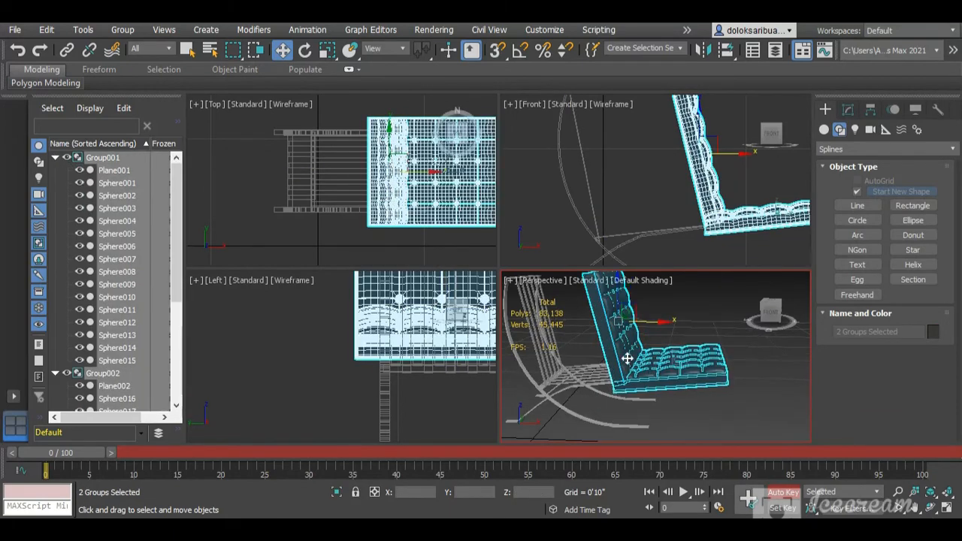
scroll(659, 374, down, 5)
scroll(384, 342, down, 2)
scroll(385, 341, down, 2)
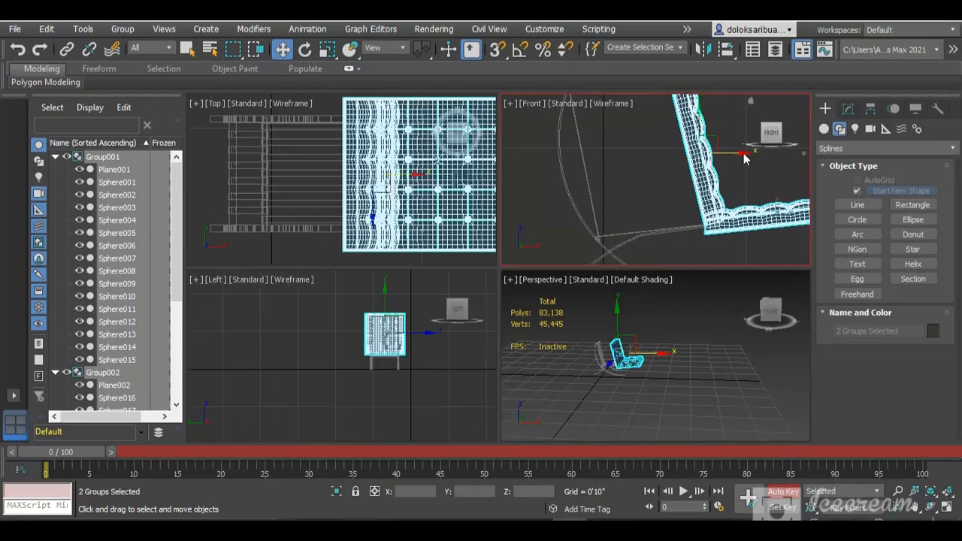
drag(740, 152, 633, 172)
Step: Lower only the seat cushion group slightly in the Front view to rest it on the seat straps
scroll(708, 242, up, 5)
scroll(625, 197, up, 2)
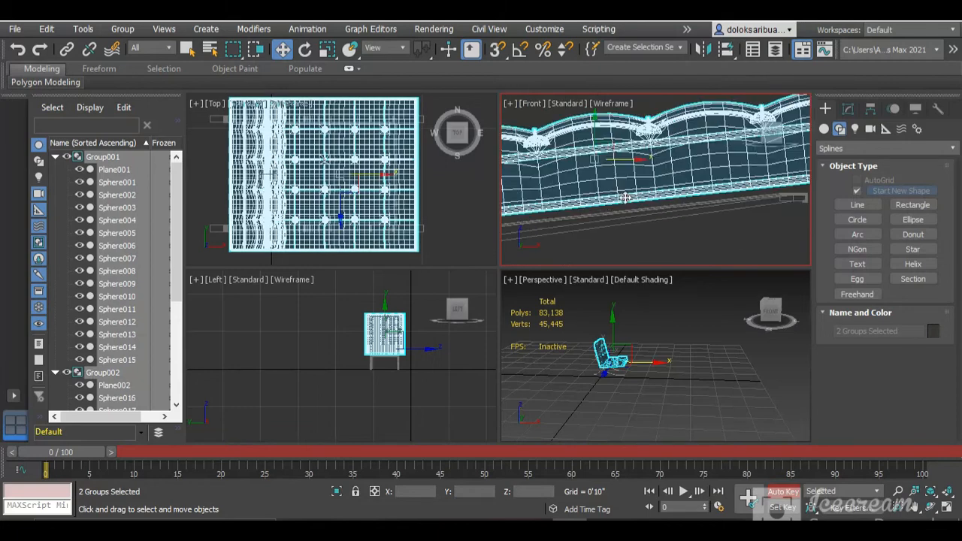
click(617, 185)
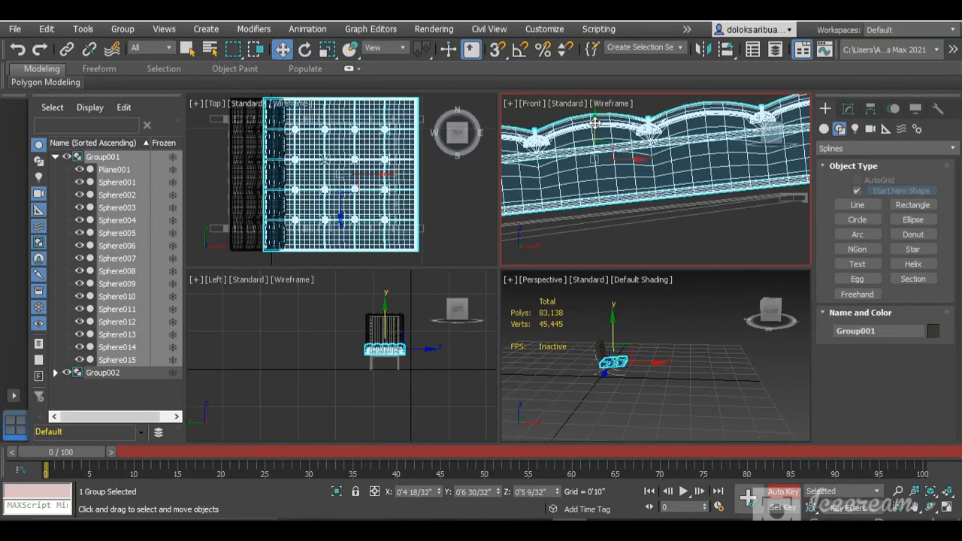
drag(594, 122, 595, 128)
scroll(724, 211, down, 6)
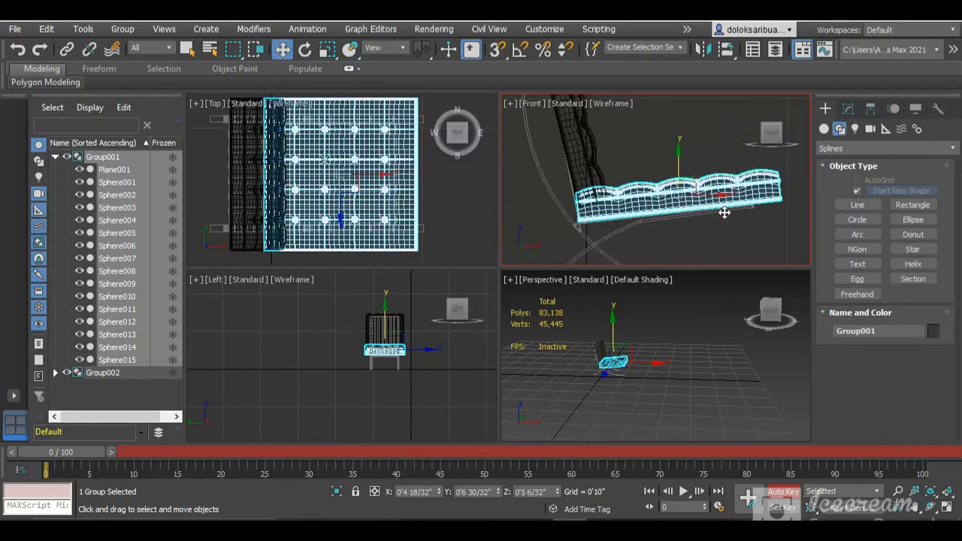
Step: Tilt the backrest cushion group slightly in the Front view and shift it forward along X toward the seat cushion
scroll(640, 168, up, 4)
click(647, 170)
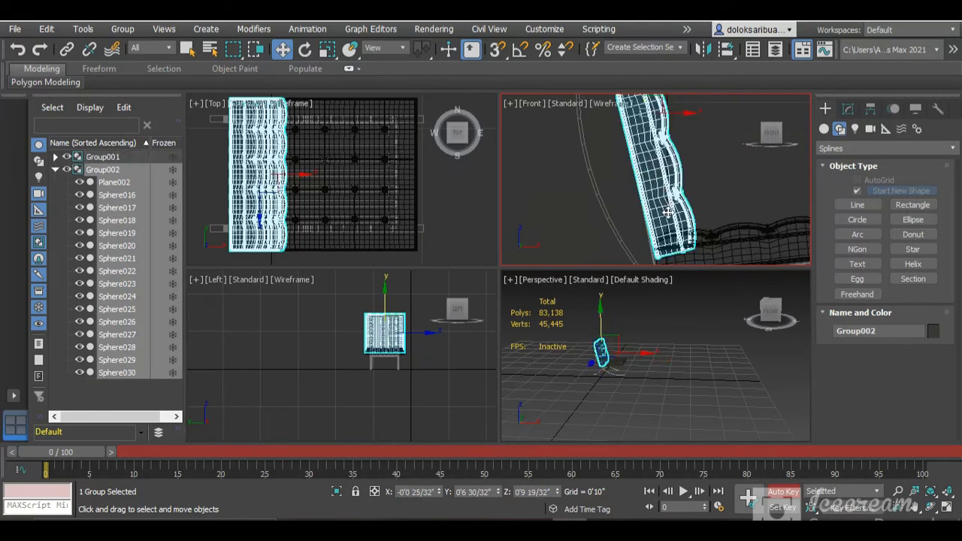
scroll(656, 150, down, 1)
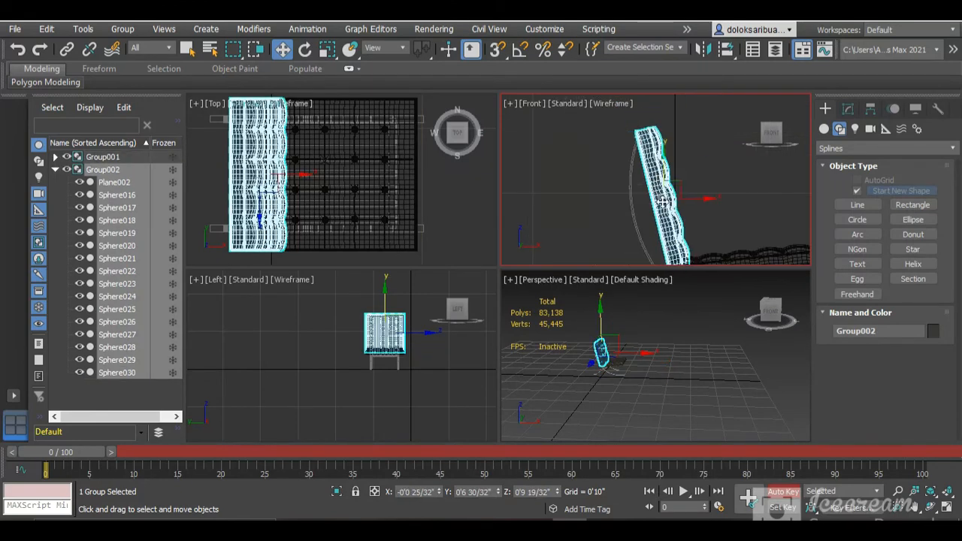
scroll(662, 201, up, 3)
scroll(647, 198, down, 5)
scroll(644, 199, up, 3)
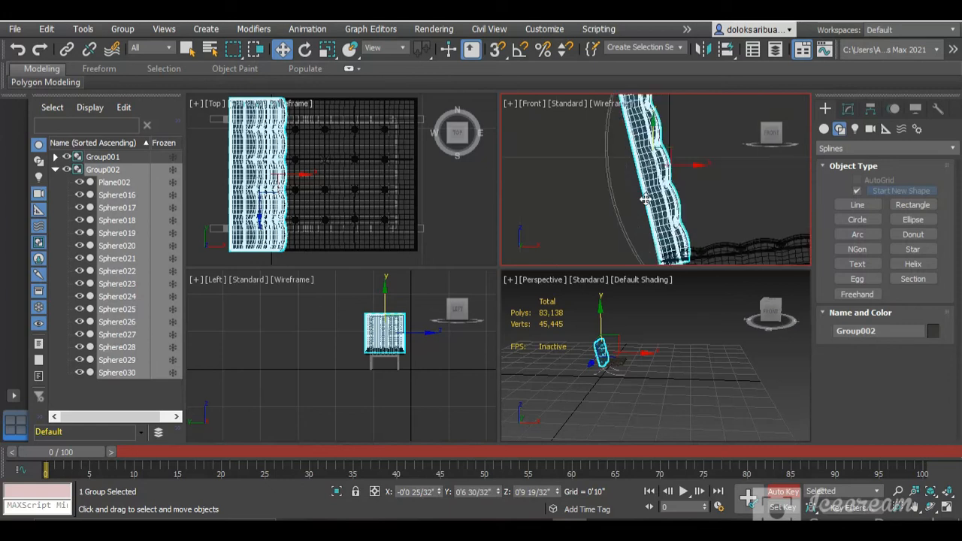
click(308, 49)
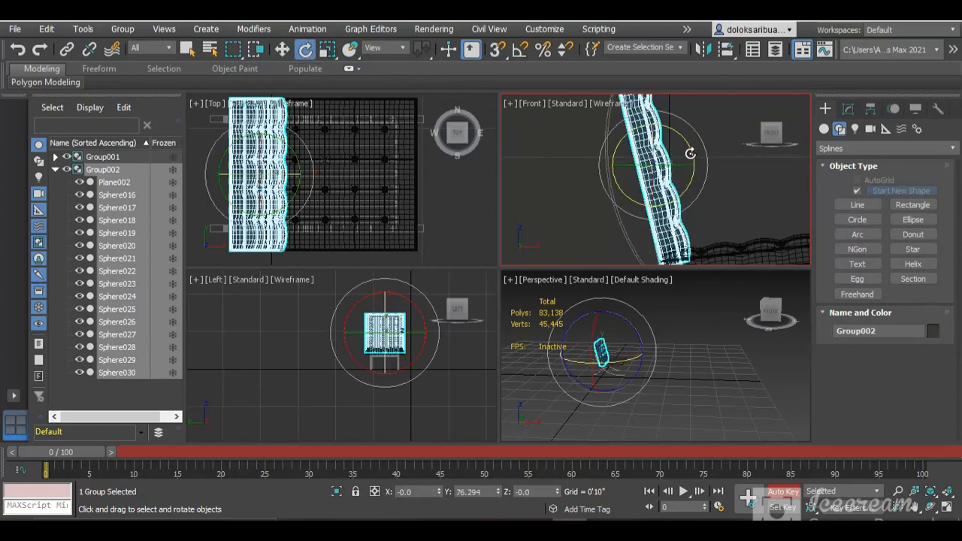
drag(692, 153, 693, 154)
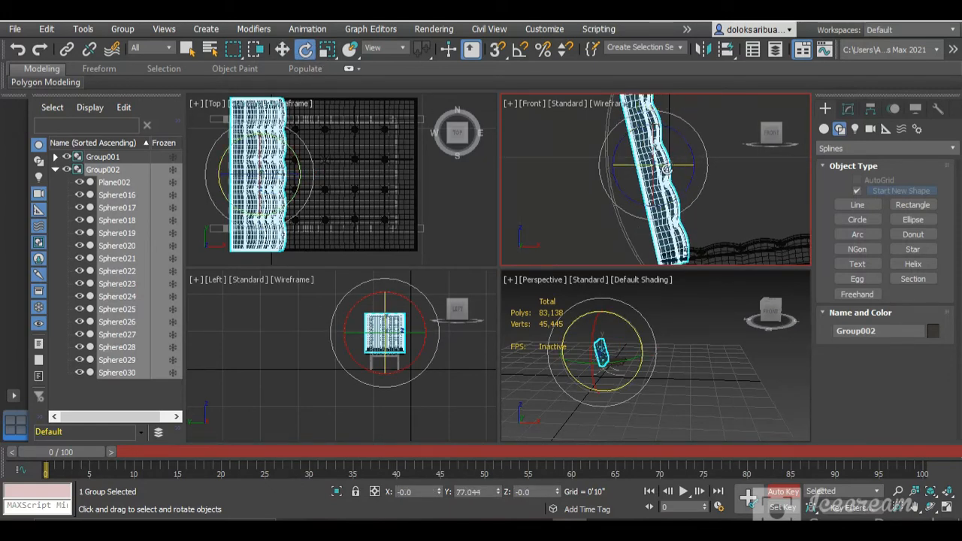
click(282, 49)
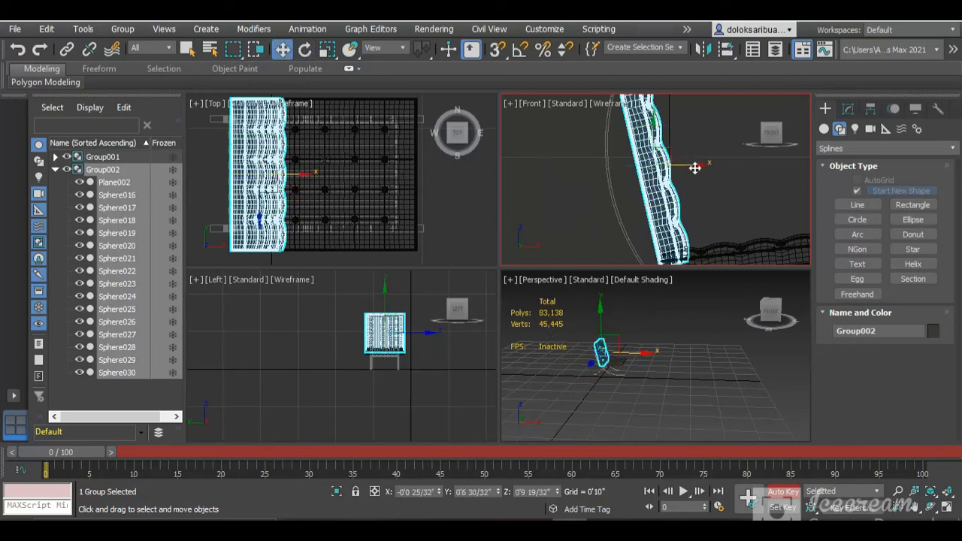
drag(694, 167, 718, 171)
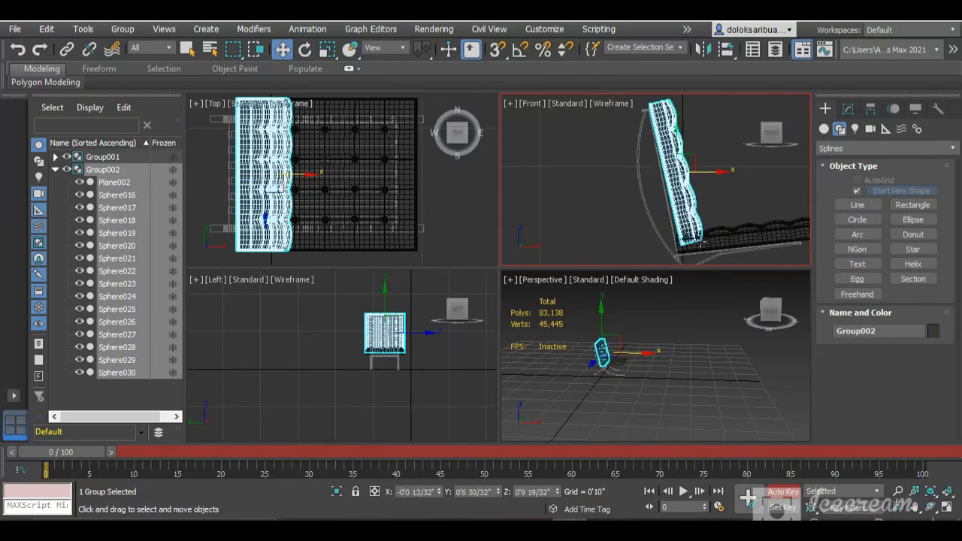
Step: Rotate the backrest cushion by about -1.62 degrees and move it slightly back along X against the backrest straps
scroll(637, 182, down, 4)
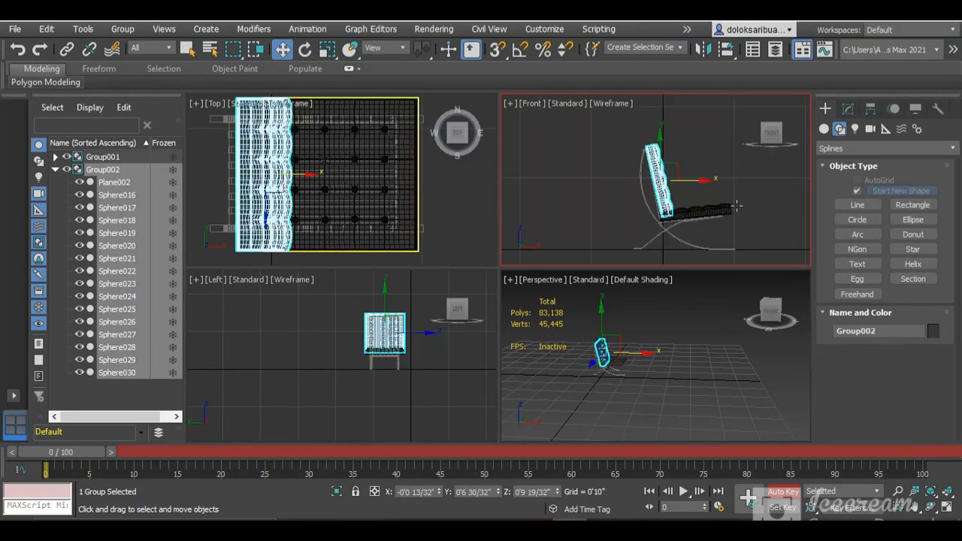
scroll(646, 174, up, 6)
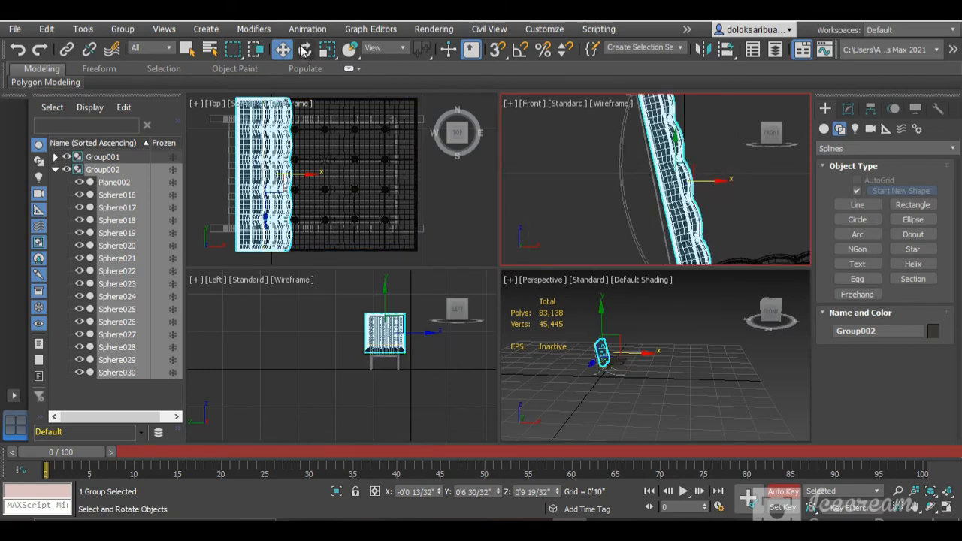
click(304, 49)
drag(716, 164, 718, 168)
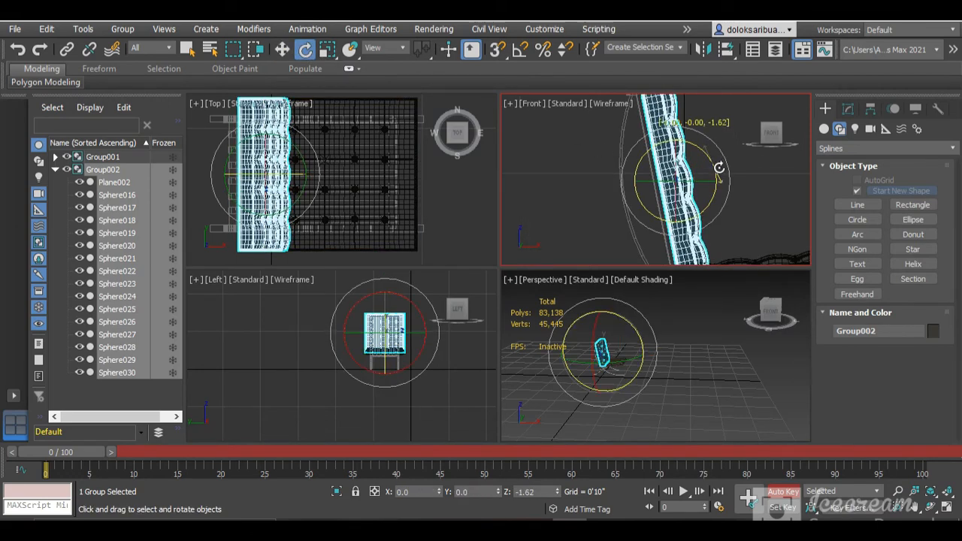
click(283, 50)
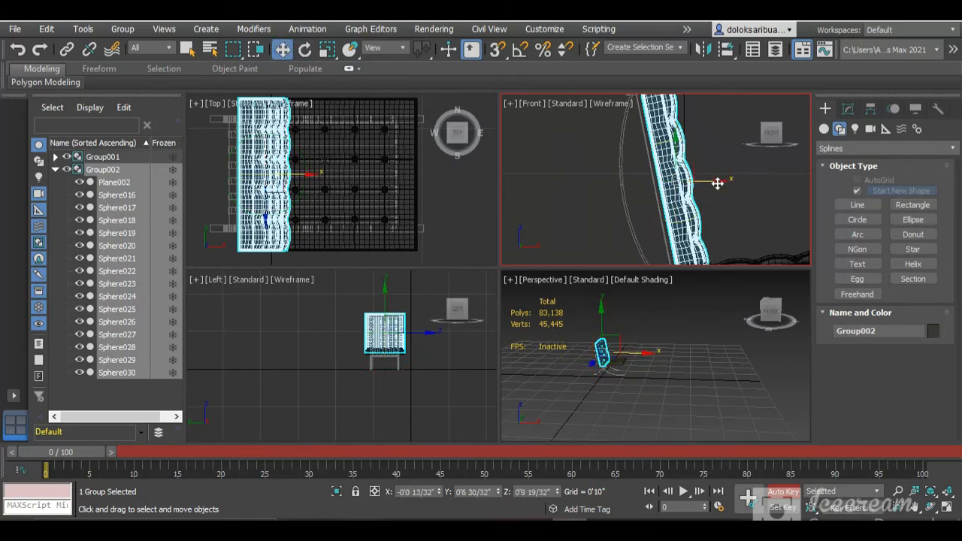
drag(717, 182, 714, 182)
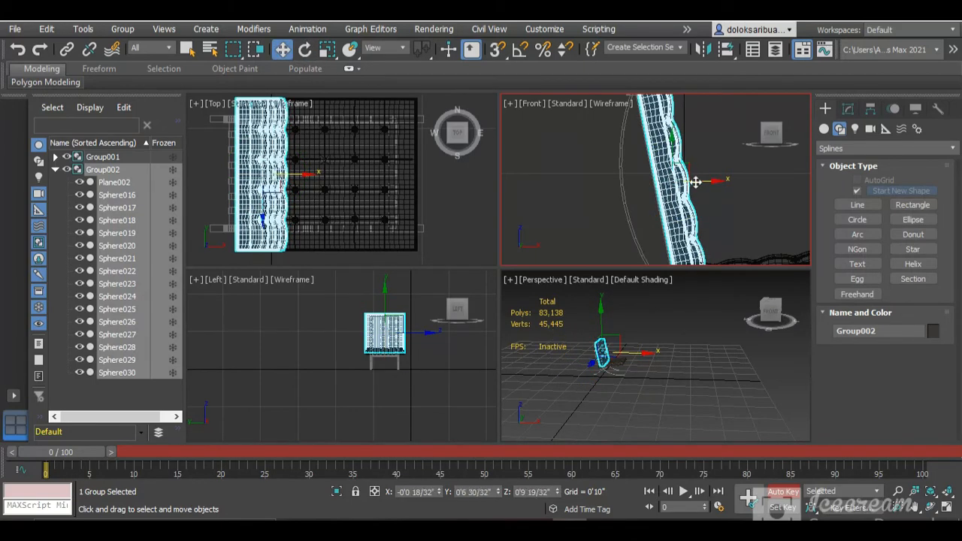
scroll(607, 204, down, 2)
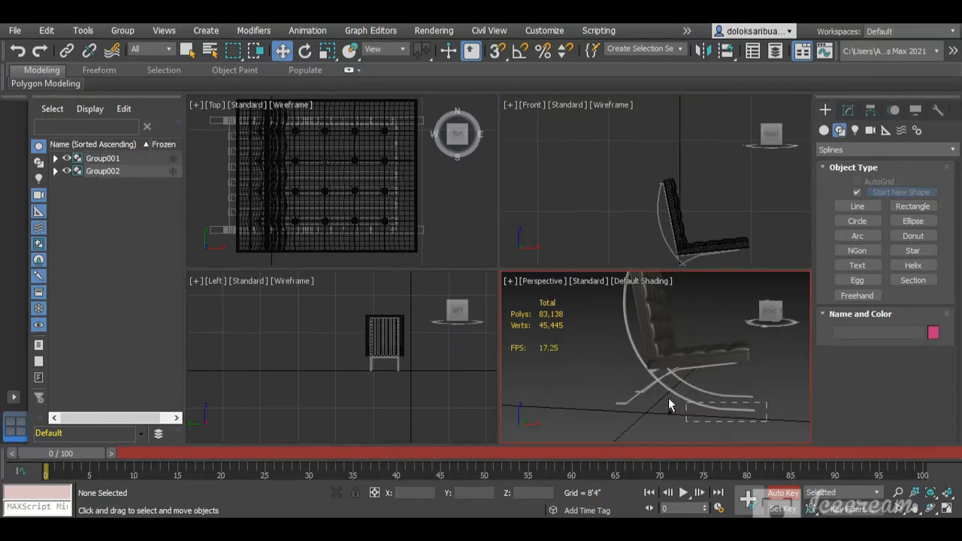
drag(585, 386, 584, 379)
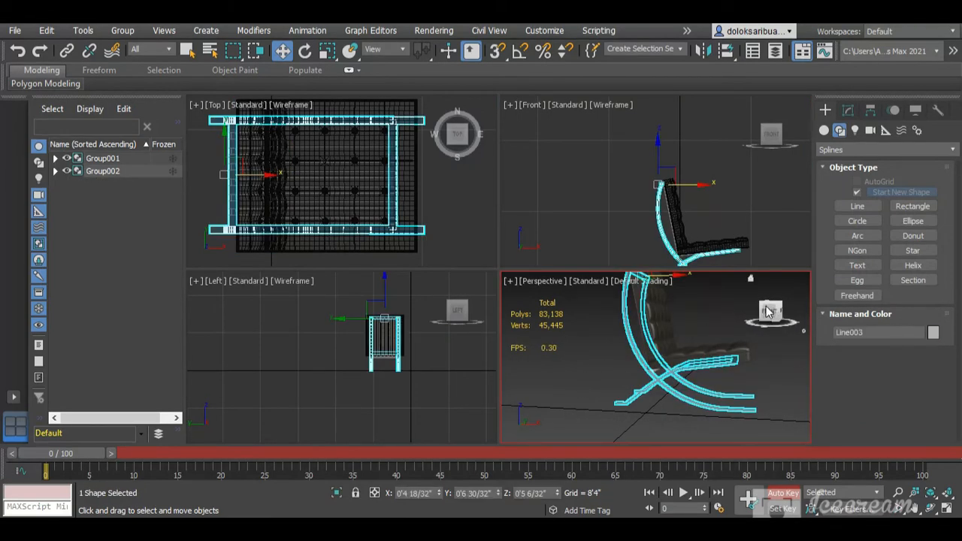
drag(766, 310, 789, 316)
scroll(665, 376, up, 5)
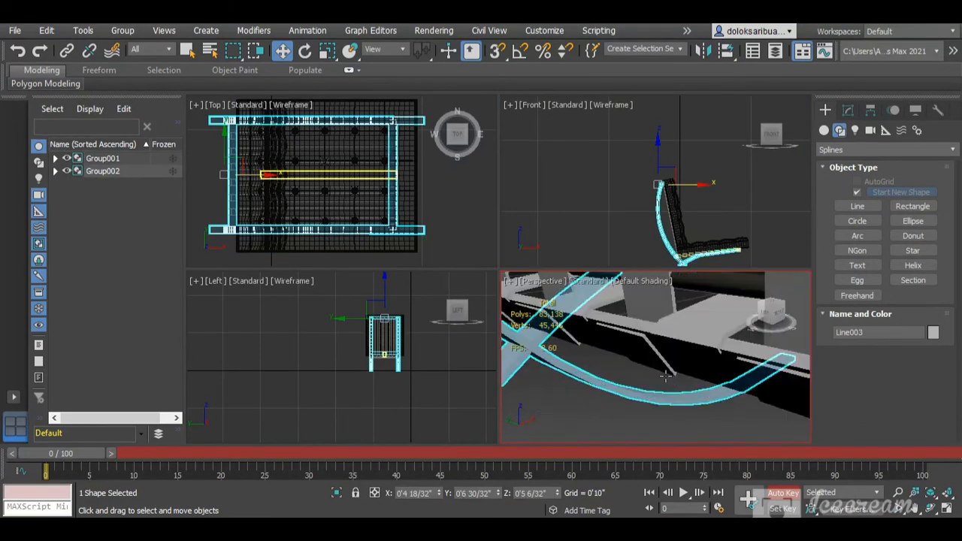
click(680, 355)
scroll(670, 357, down, 4)
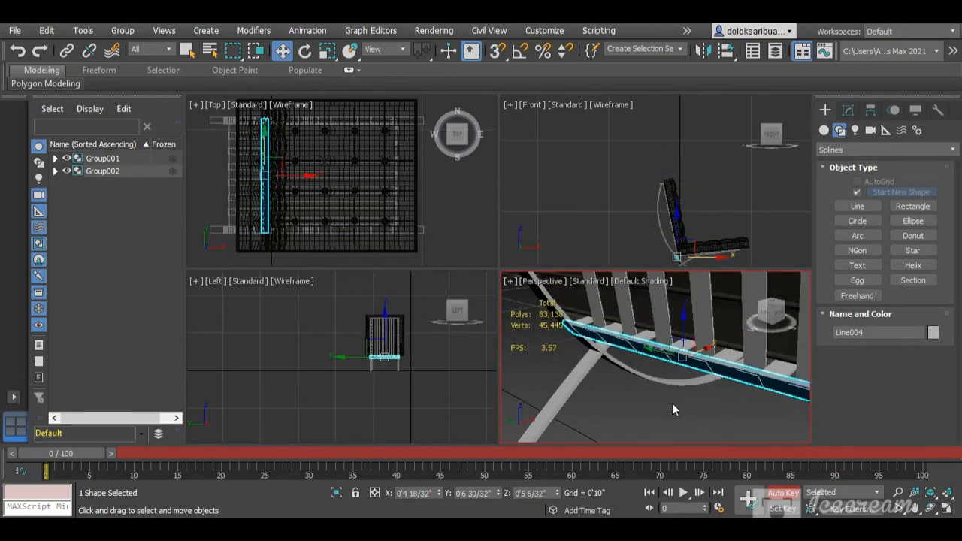
drag(574, 348, 572, 344)
scroll(644, 337, down, 4)
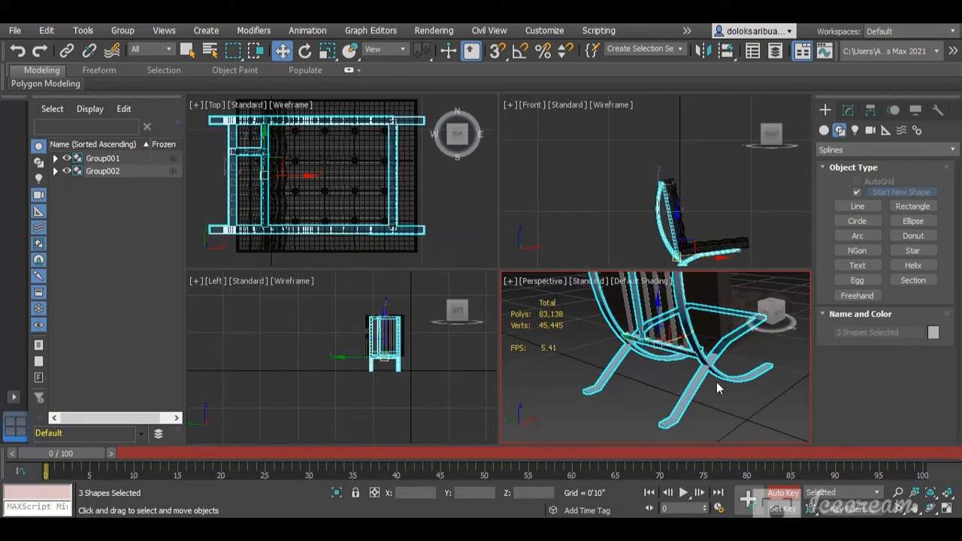
Step: Select the six backrest straps together with the lower crossbar in the Perspective view
scroll(693, 344, up, 3)
click(708, 344)
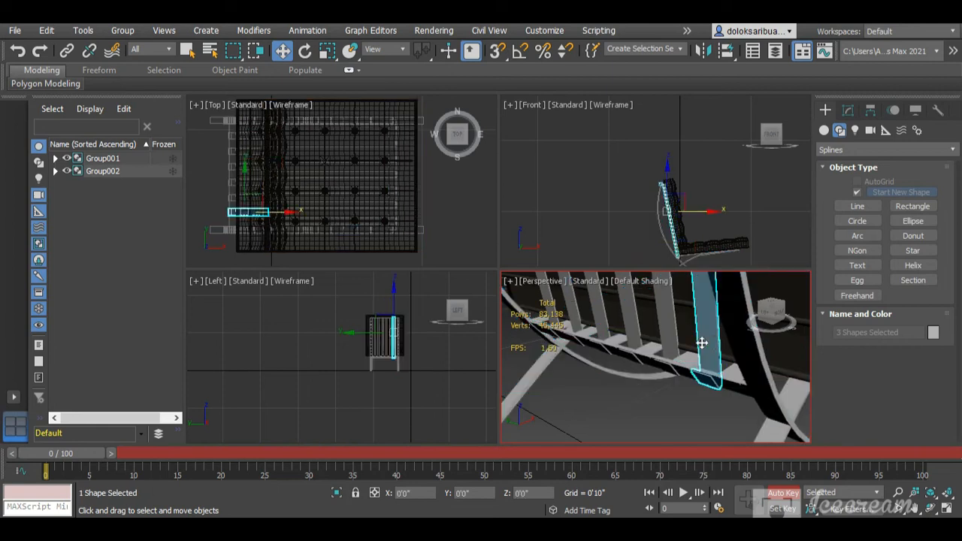
ctrl+click(666, 334)
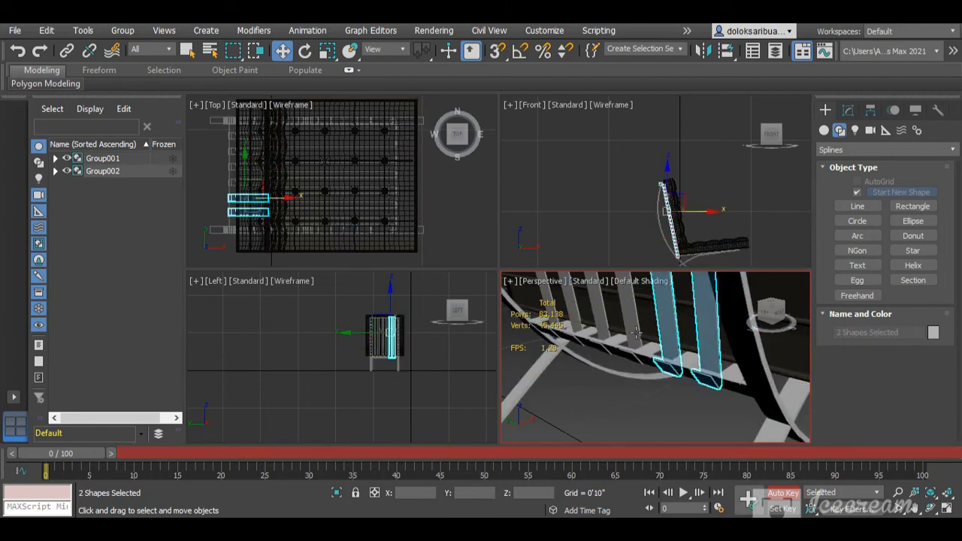
ctrl+click(574, 317)
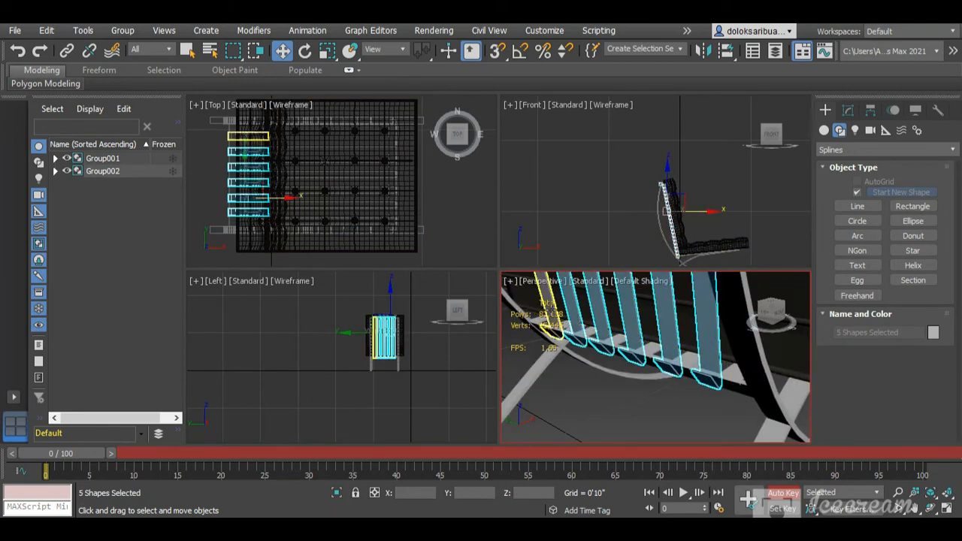
ctrl+click(722, 382)
scroll(722, 383, down, 5)
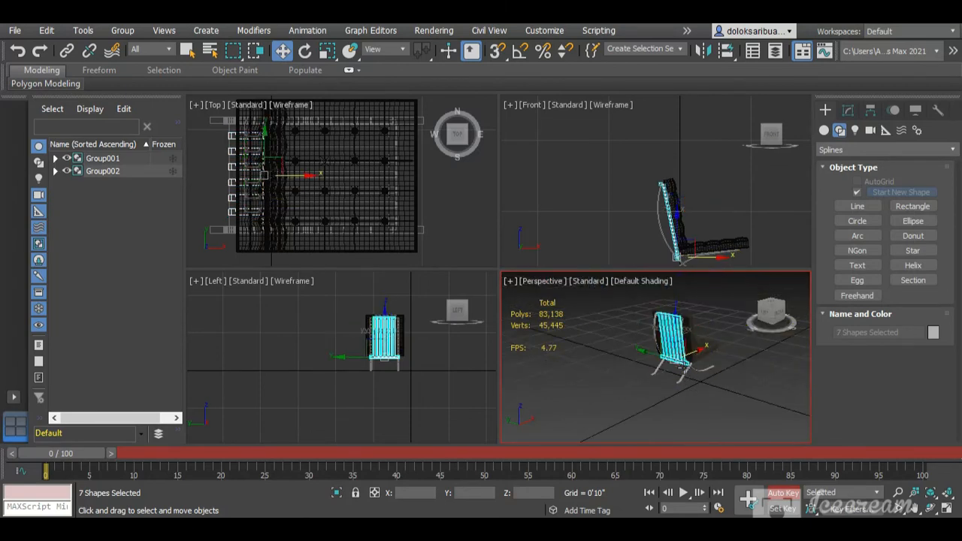
Step: Select one seat strap, the lower crossbar, all six backrest straps and the crossed-leg frame together in the Perspective view
scroll(682, 365, up, 5)
drag(768, 314, 752, 285)
click(718, 366)
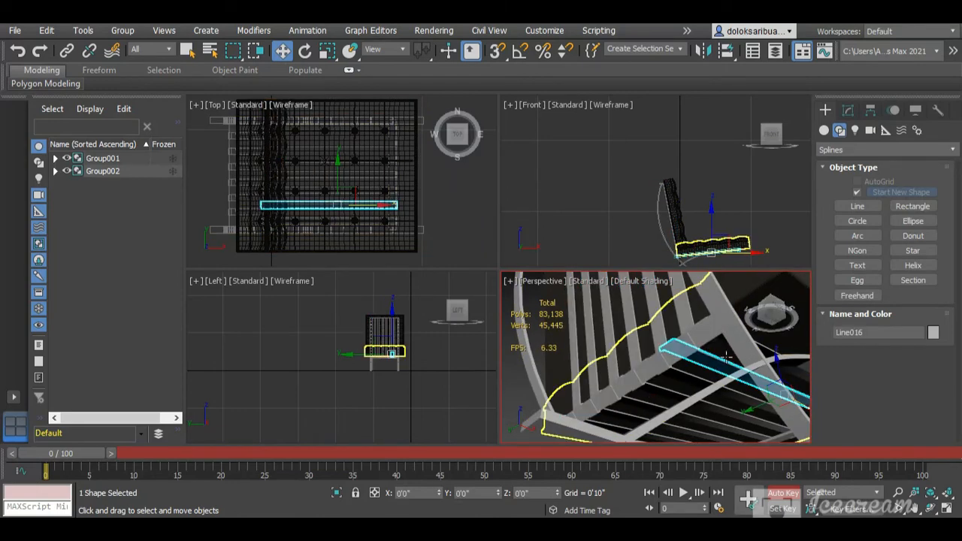
ctrl+click(696, 340)
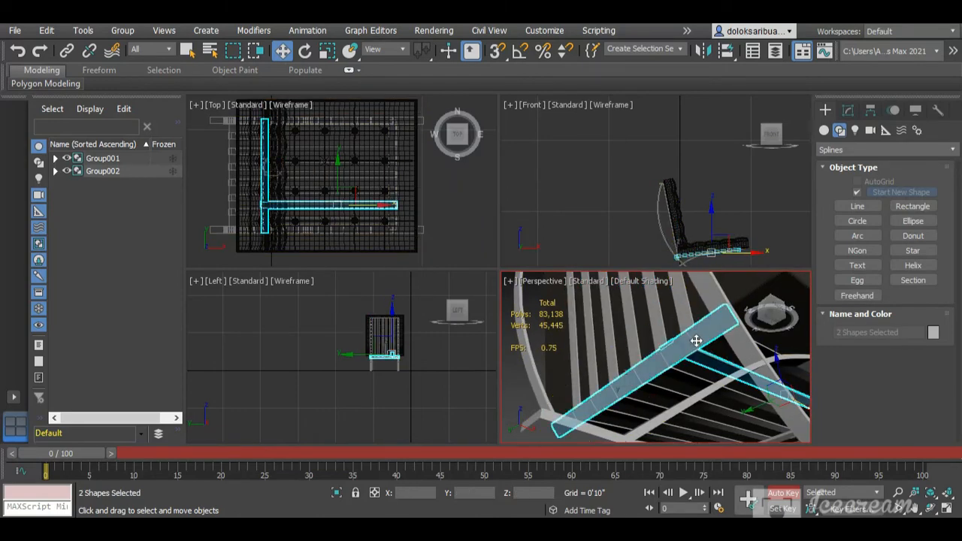
ctrl+click(657, 328)
ctrl+click(634, 332)
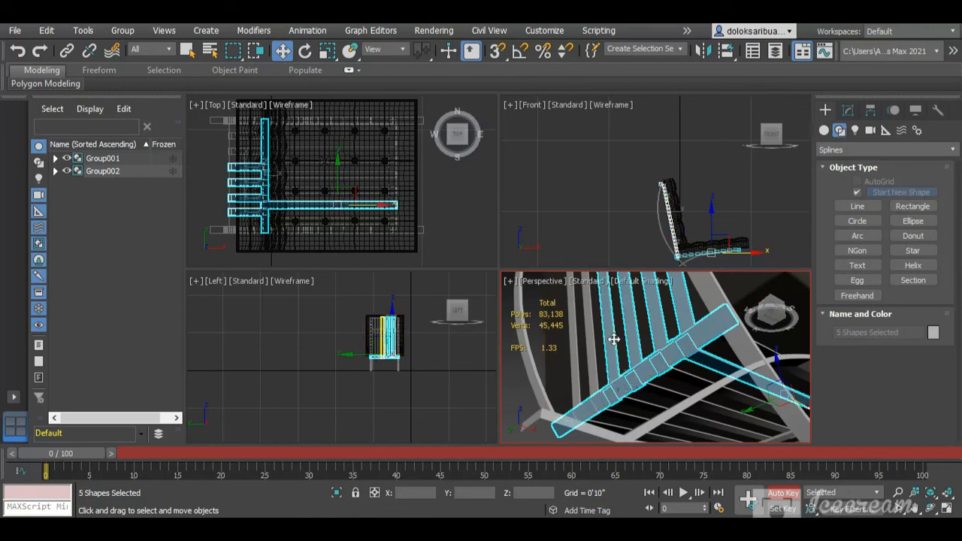
ctrl+click(589, 344)
ctrl+click(571, 356)
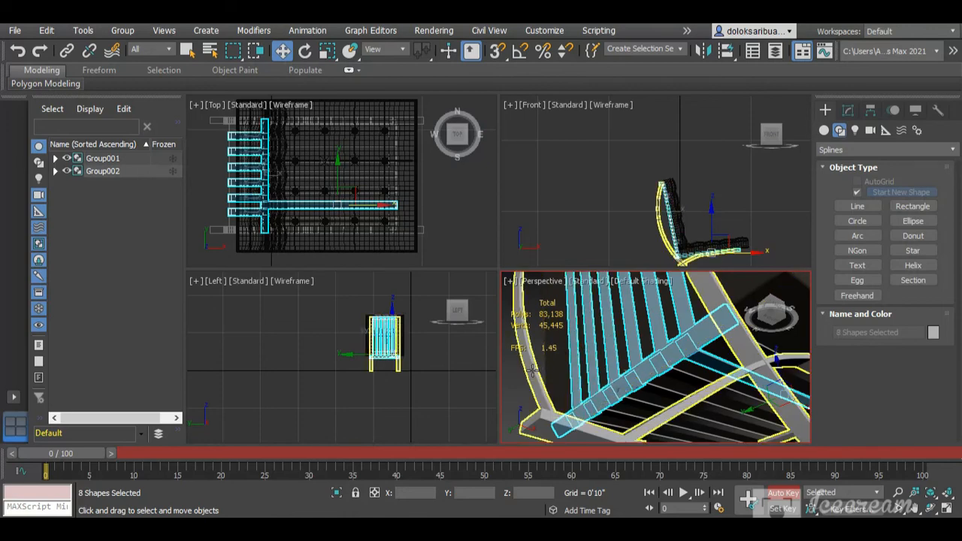
ctrl+click(556, 370)
Step: Add the remaining seat straps under the cushion to the frame selection, leaving both cushion groups out
scroll(557, 371, down, 6)
scroll(650, 344, up, 6)
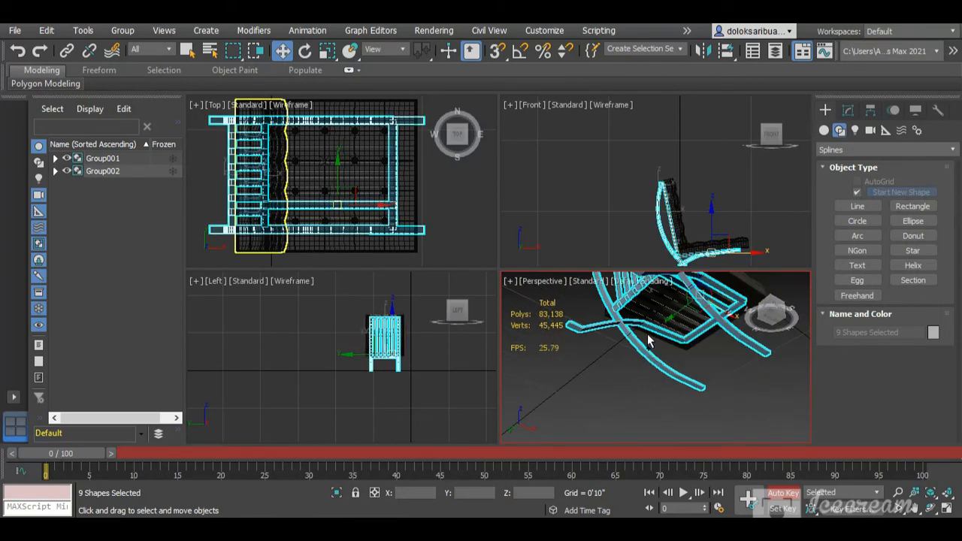
scroll(665, 289, up, 4)
ctrl+click(661, 348)
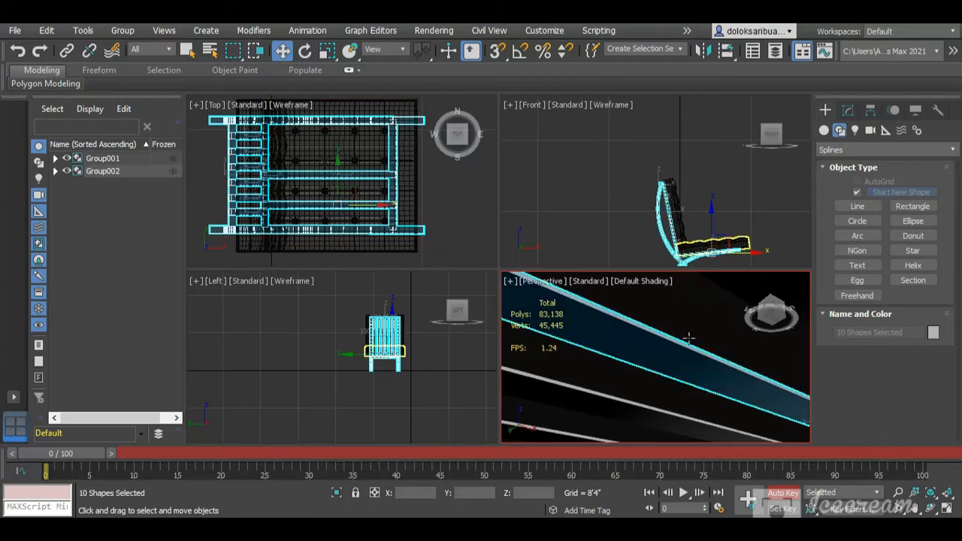
scroll(685, 338, down, 5)
ctrl+click(650, 365)
ctrl+click(638, 381)
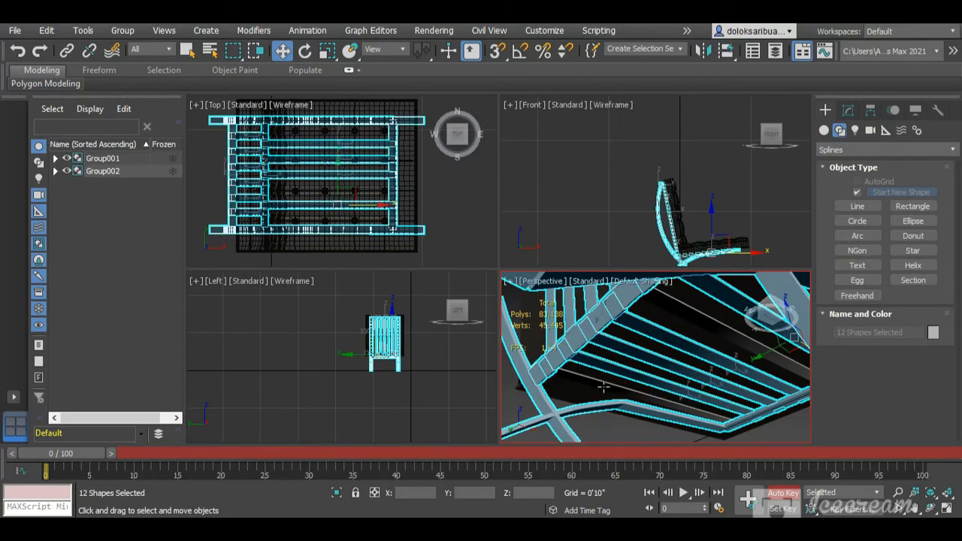
ctrl+click(610, 382)
ctrl+click(692, 318)
scroll(675, 337, down, 6)
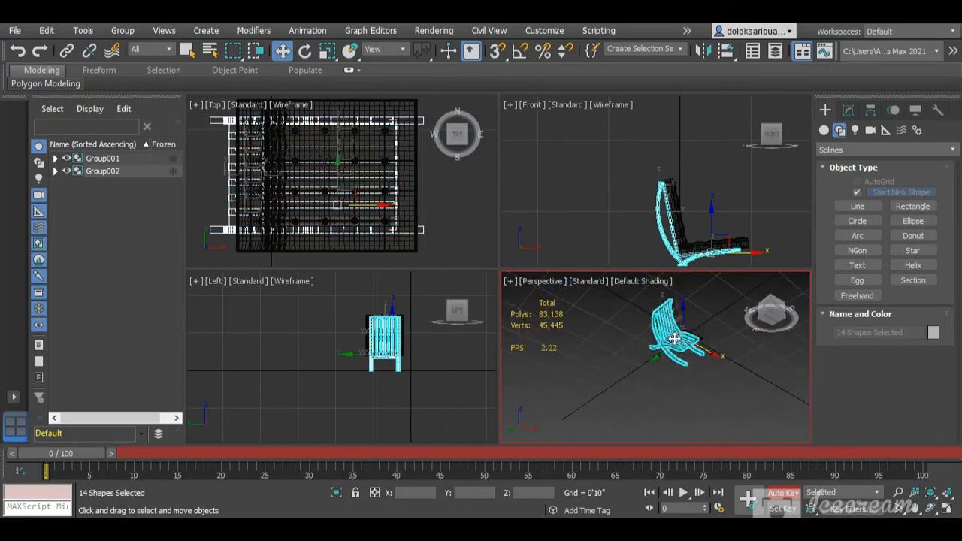
scroll(683, 337, up, 8)
scroll(687, 335, down, 3)
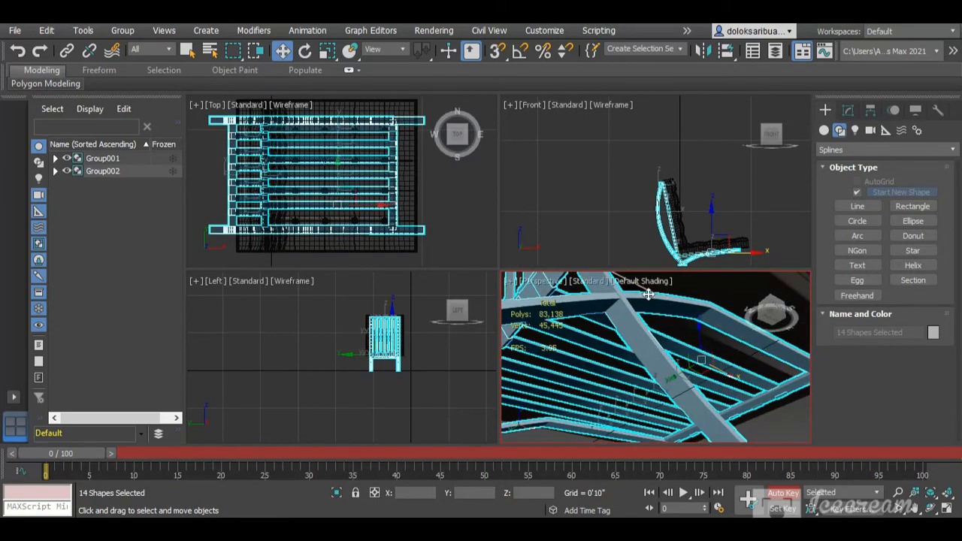
ctrl+click(683, 312)
scroll(684, 313, down, 5)
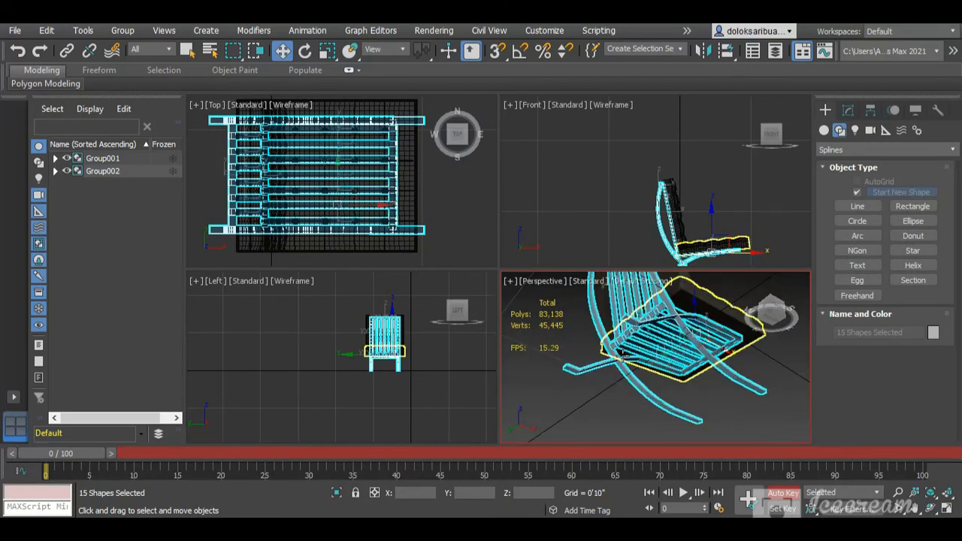
Step: Isolate the selected frame and straps so that both cushion groups are hidden, and clear the selection
drag(766, 322, 823, 338)
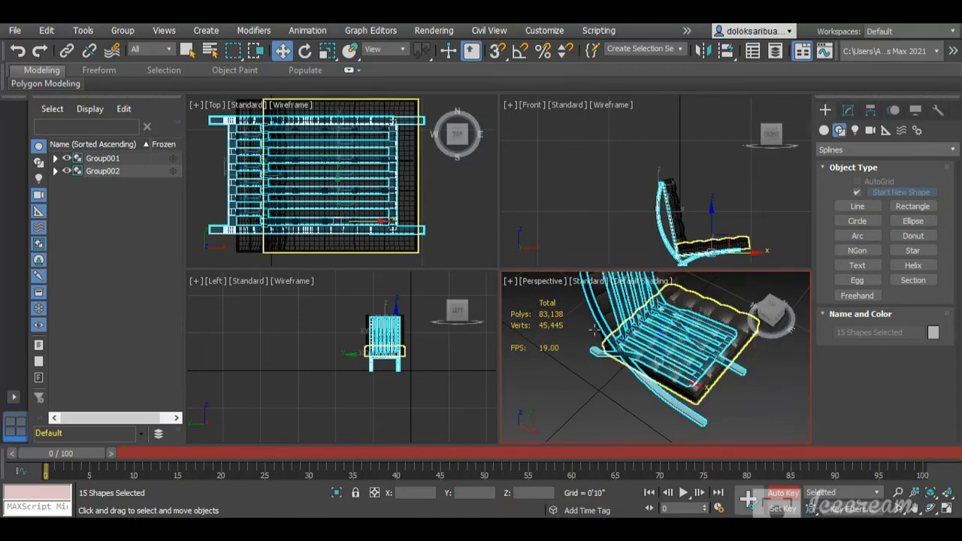
scroll(613, 331, down, 5)
scroll(613, 331, up, 2)
scroll(613, 331, up, 4)
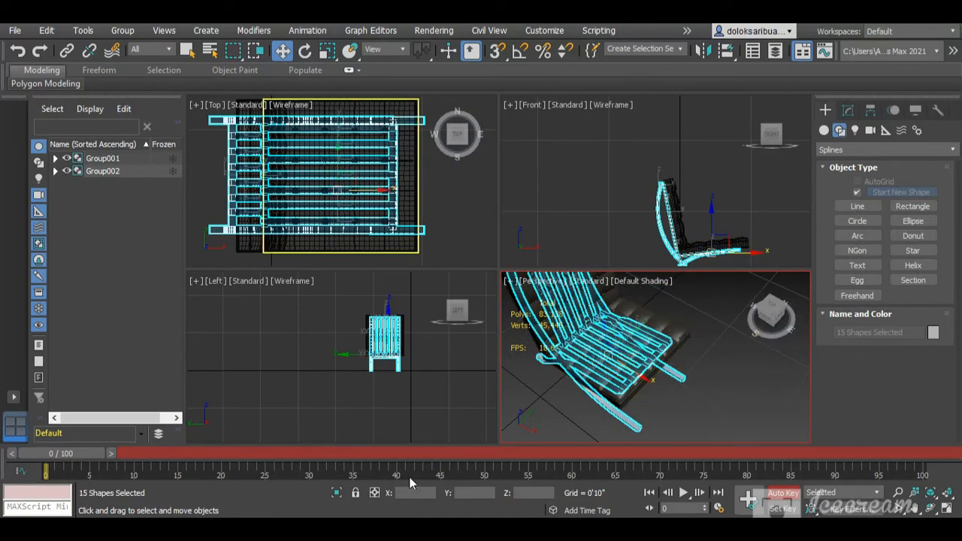
click(335, 493)
scroll(665, 381, down, 4)
click(649, 393)
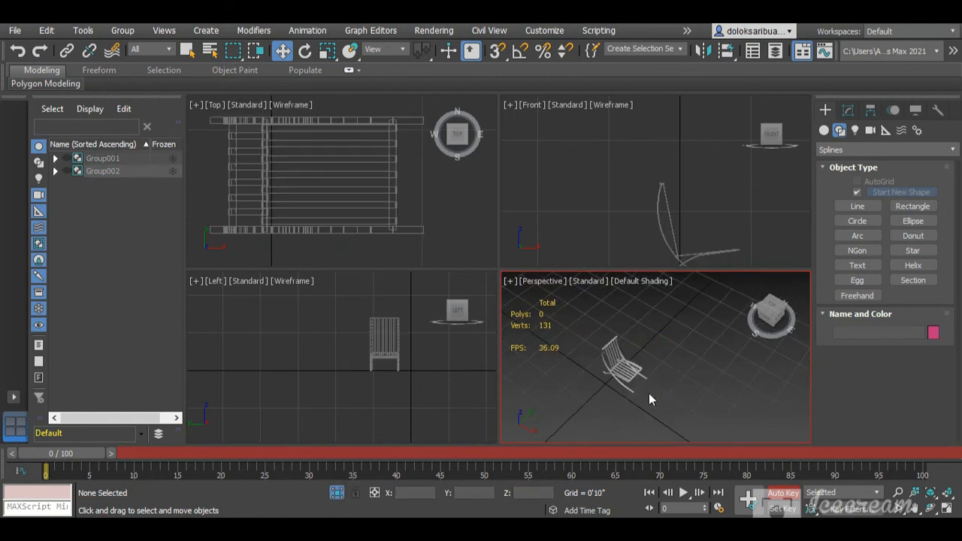
Step: Set the object color of the crossed-leg frame and the lower crossbar to light gray, and clear the selection
scroll(616, 372, up, 5)
click(618, 371)
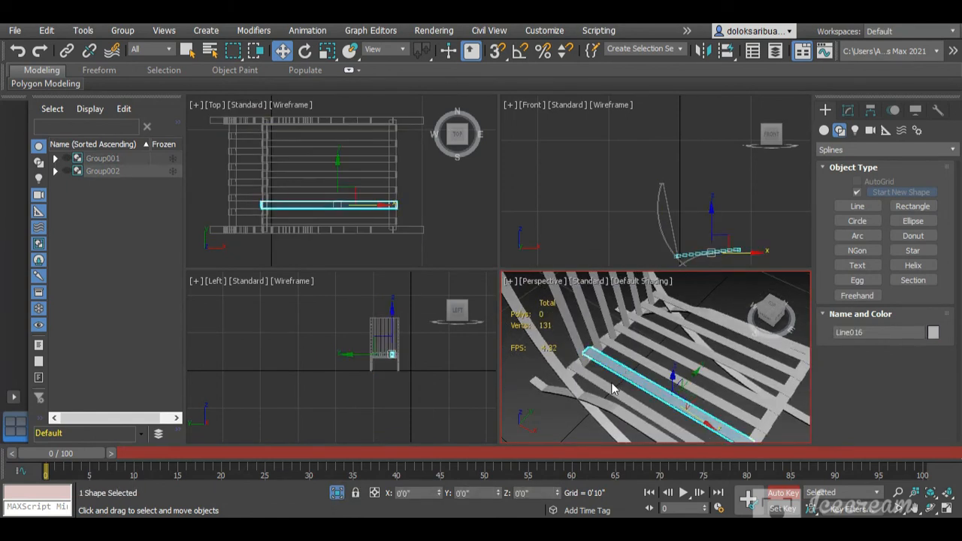
click(711, 295)
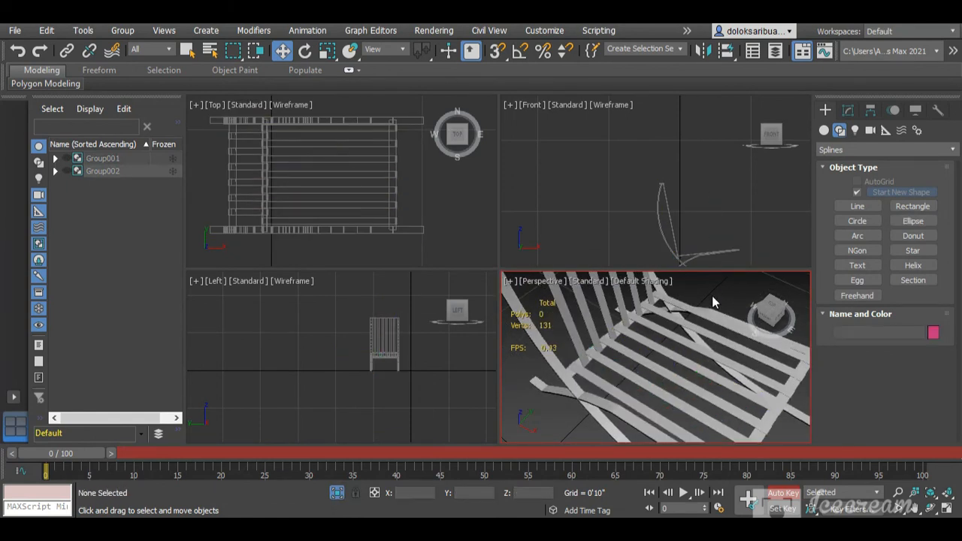
scroll(644, 355, down, 4)
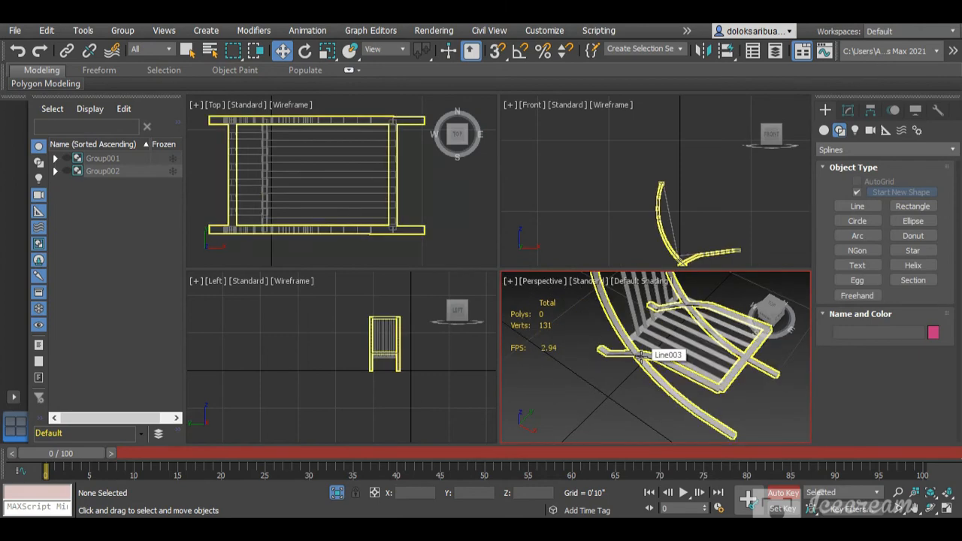
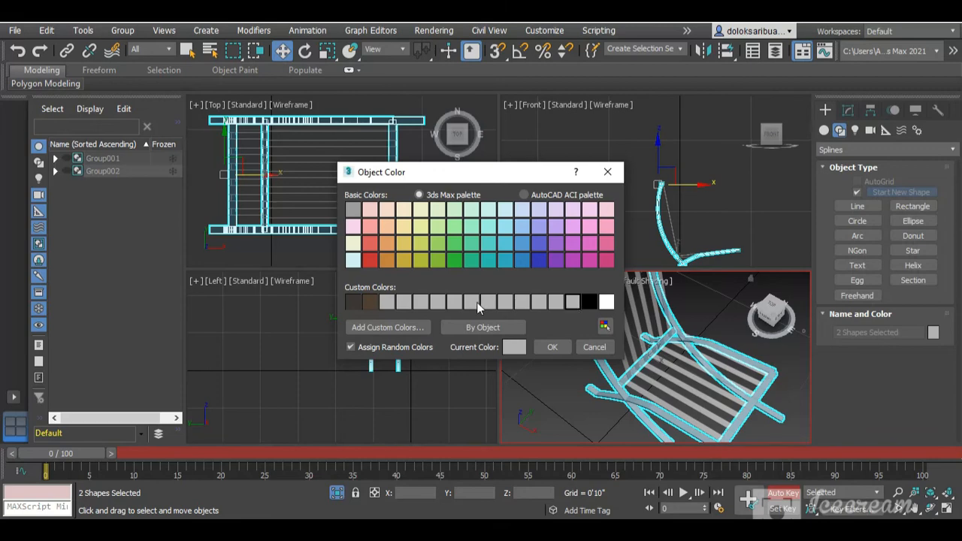
click(552, 348)
scroll(589, 348, down, 5)
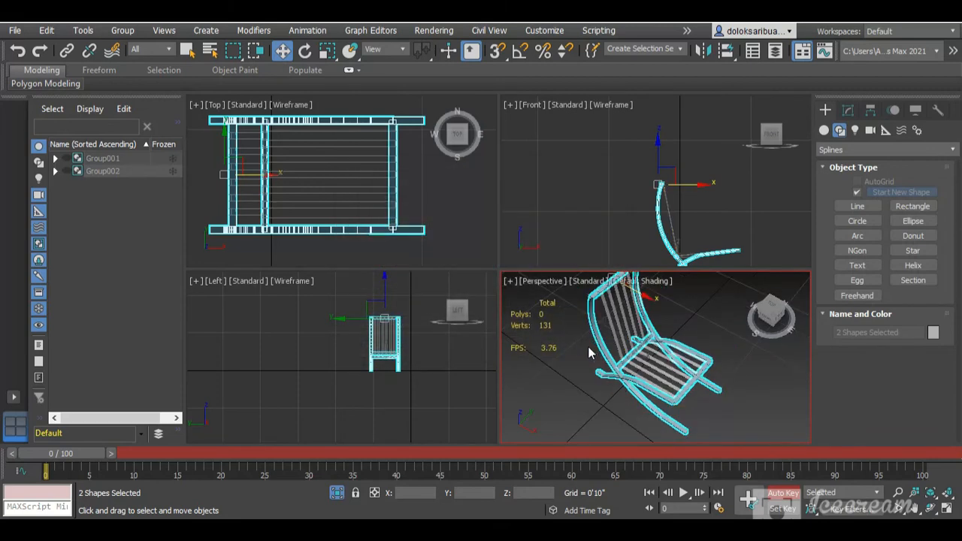
click(590, 385)
Step: Select all the seat and backrest straps together and set their object color to black
scroll(615, 346, up, 4)
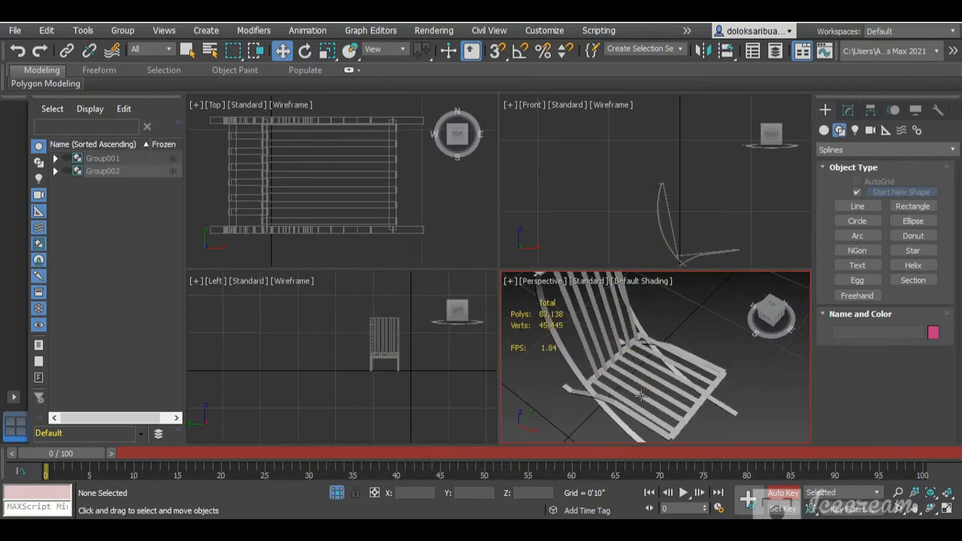
click(628, 391)
ctrl+click(631, 377)
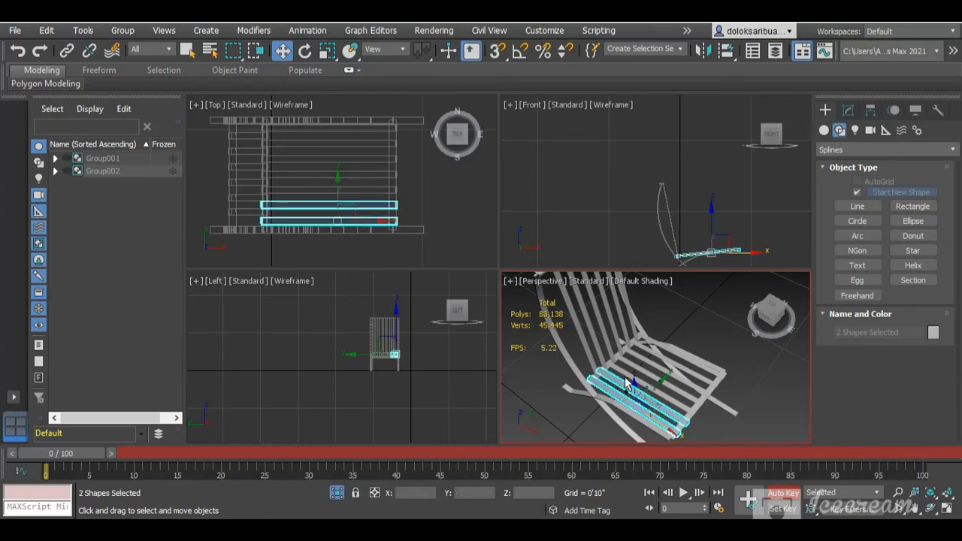
scroll(625, 368, up, 4)
ctrl+click(623, 370)
ctrl+click(654, 342)
ctrl+click(670, 327)
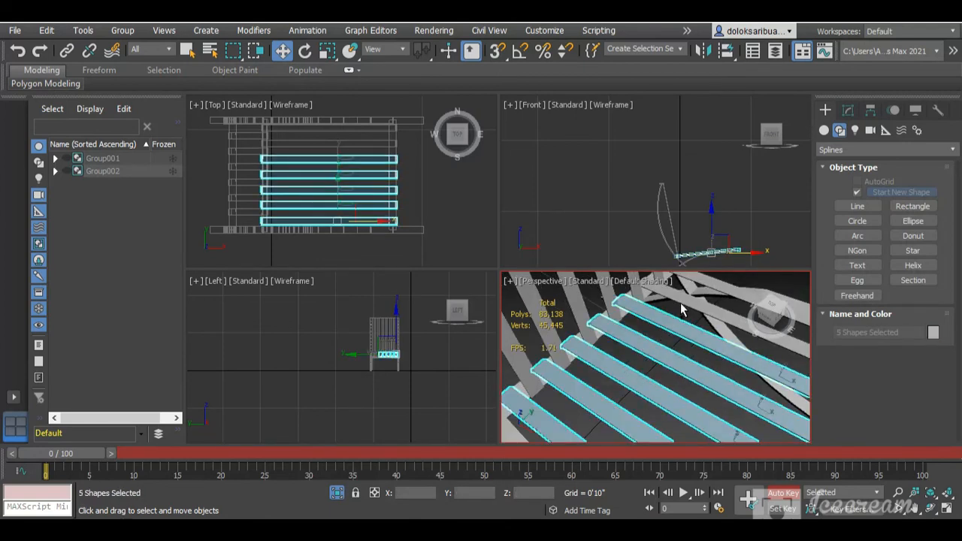
ctrl+click(668, 328)
scroll(657, 320, down, 5)
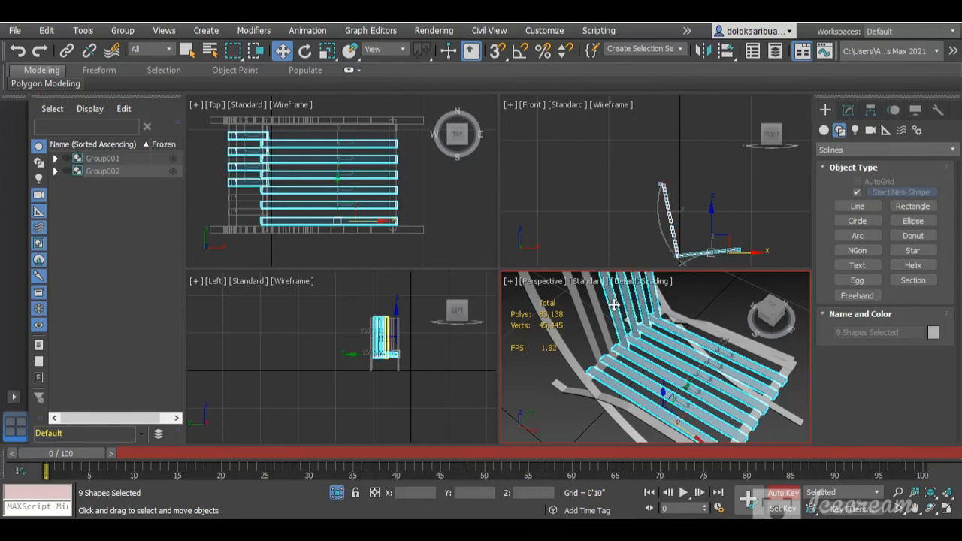
ctrl+click(599, 308)
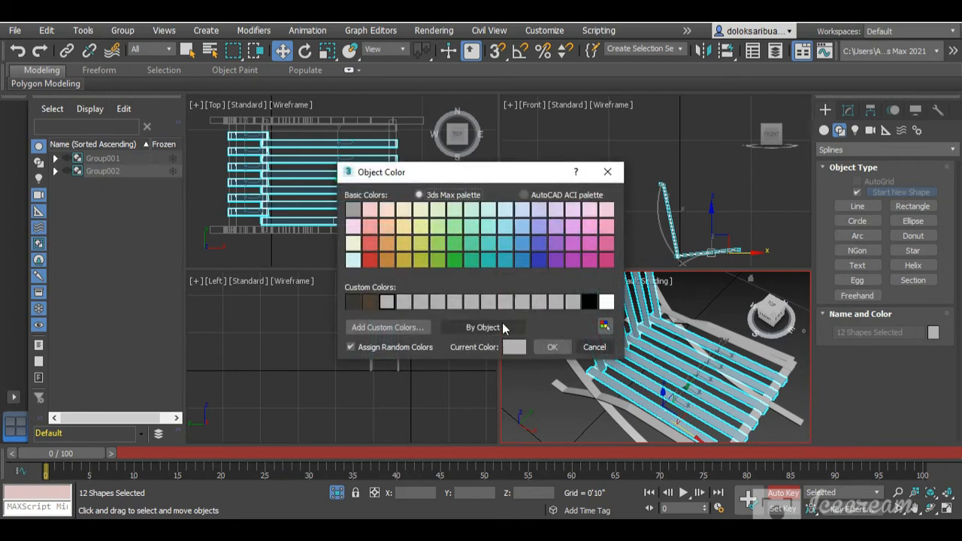
click(553, 347)
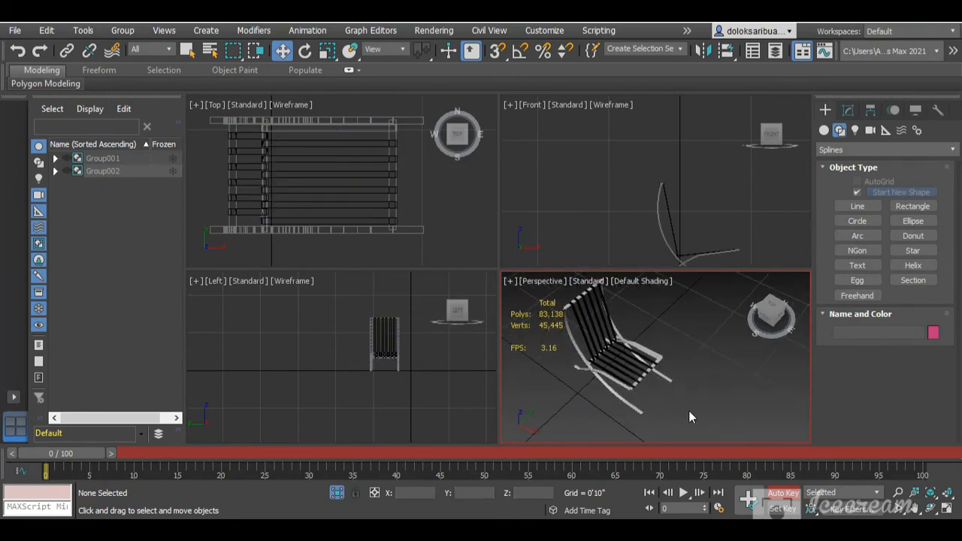
Step: Inspect the recolored straps from the side and end the isolation to show both cushion groups again
scroll(616, 335, up, 5)
drag(763, 319, 731, 335)
scroll(669, 350, down, 5)
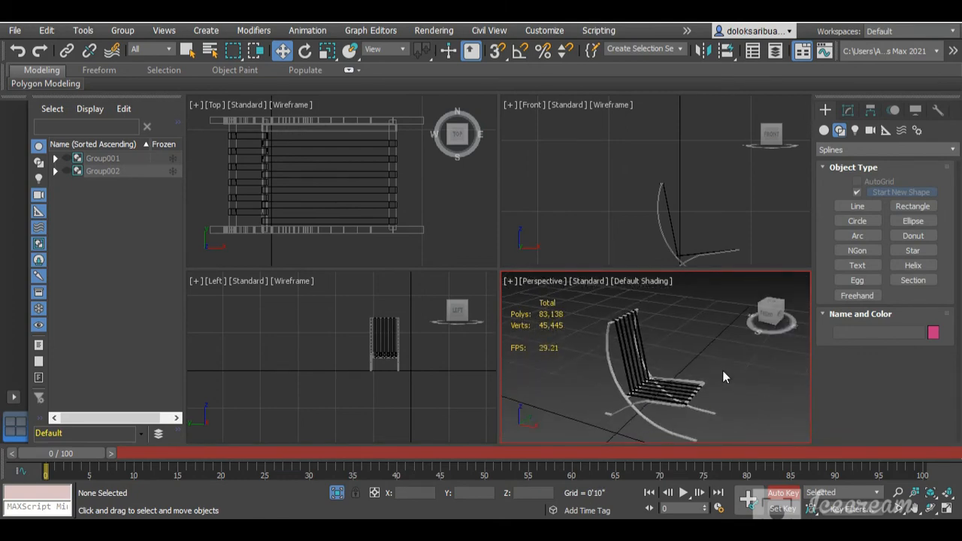
click(337, 493)
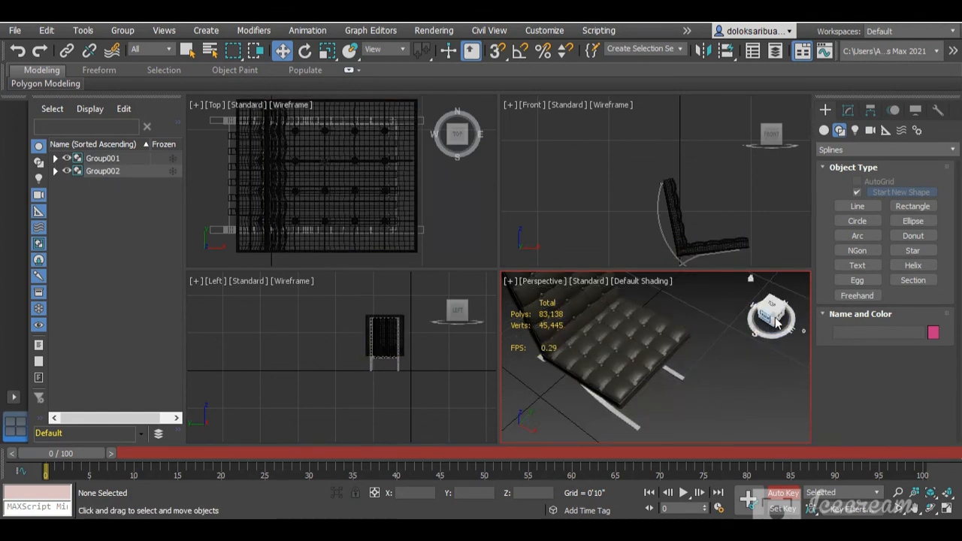
Step: Set the object color of both cushion groups to a custom near-black with RGB 3, 3, 3, and clear the selection
drag(770, 311, 750, 324)
click(651, 359)
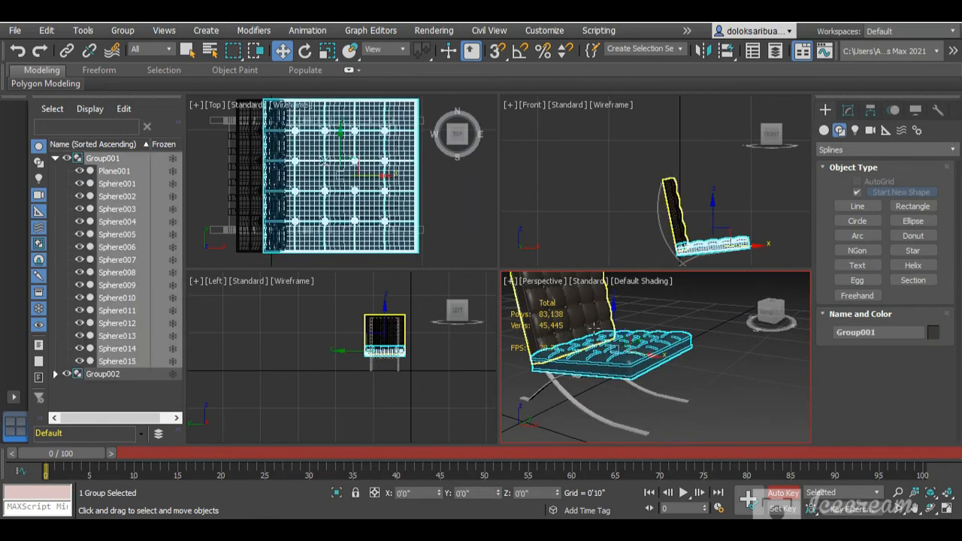
ctrl+click(661, 353)
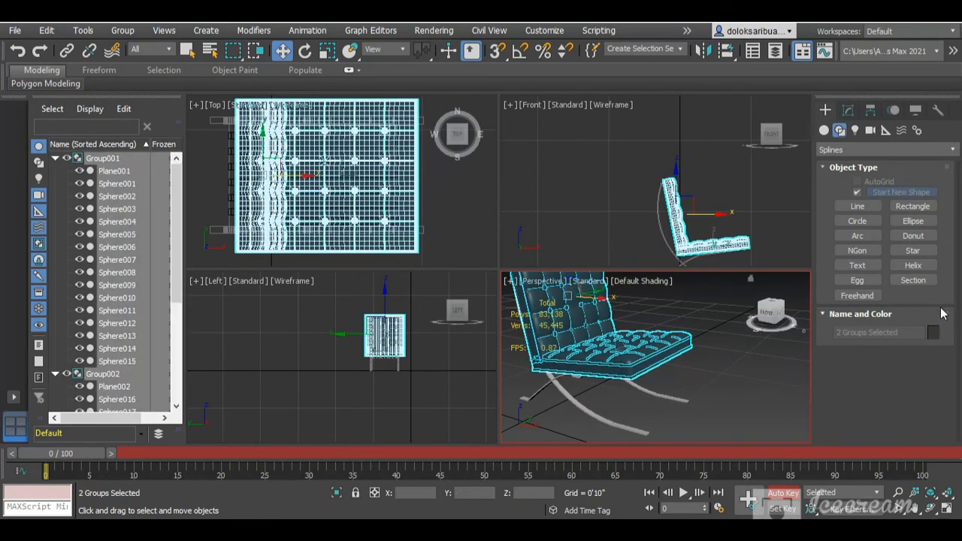
click(932, 332)
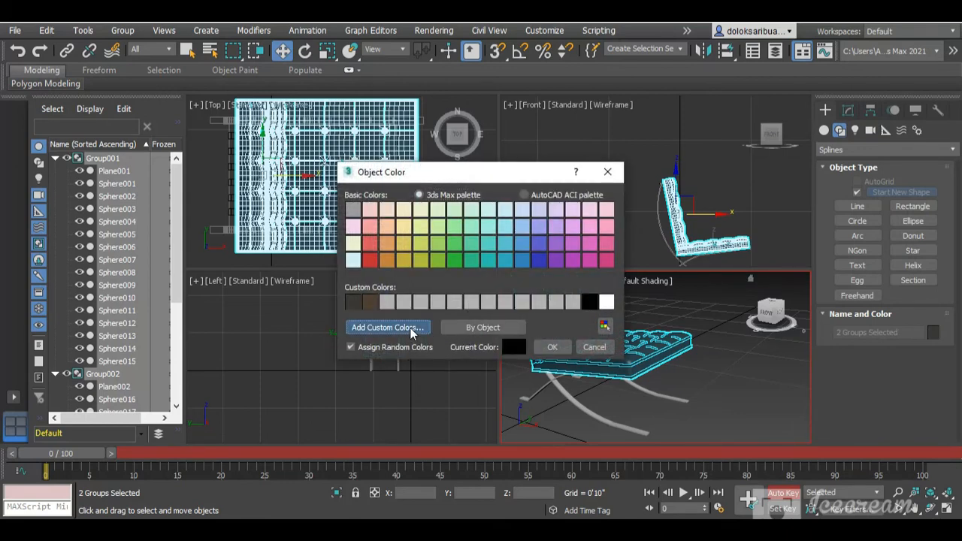
click(387, 327)
mouse_move(455, 86)
mouse_down()
mouse_move(413, 140)
mouse_move(425, 138)
mouse_move(392, 141)
mouse_up()
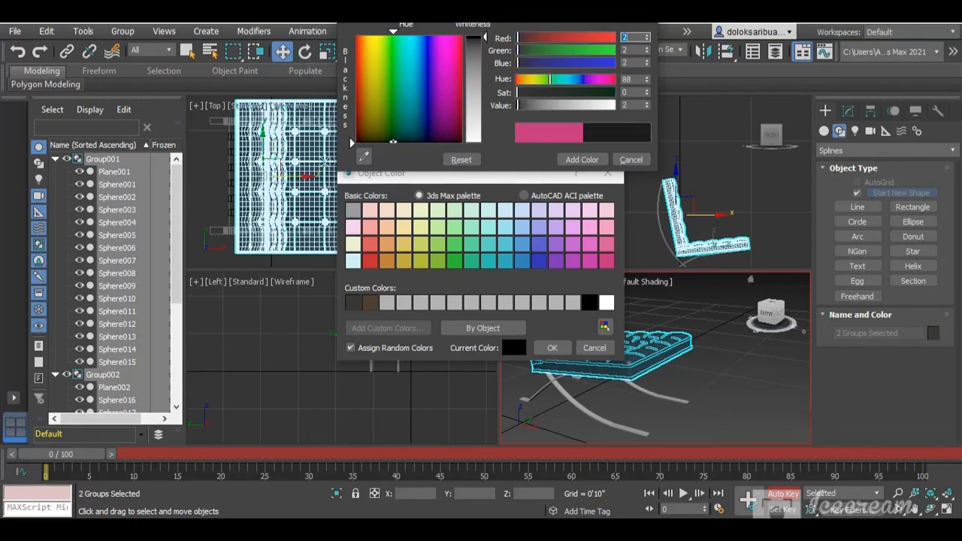
drag(484, 36, 484, 39)
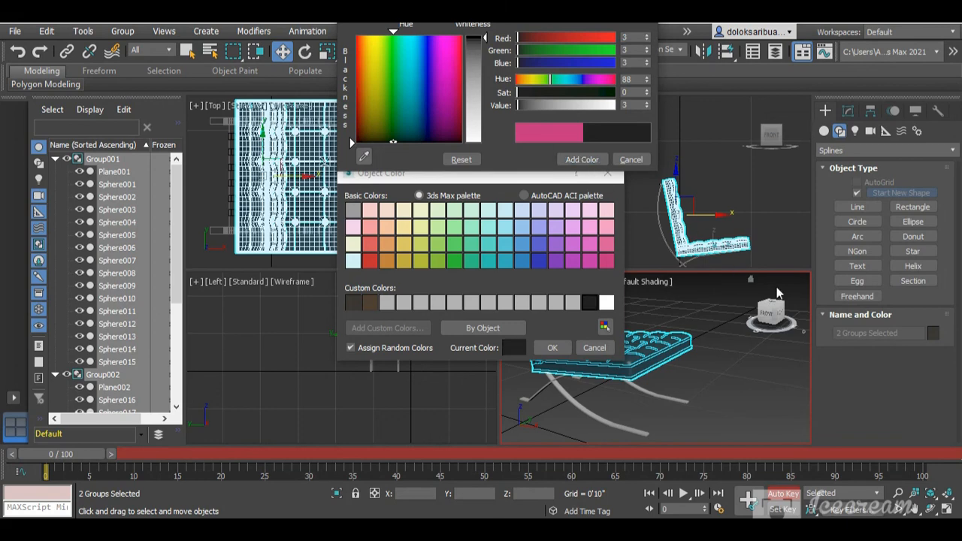
click(552, 347)
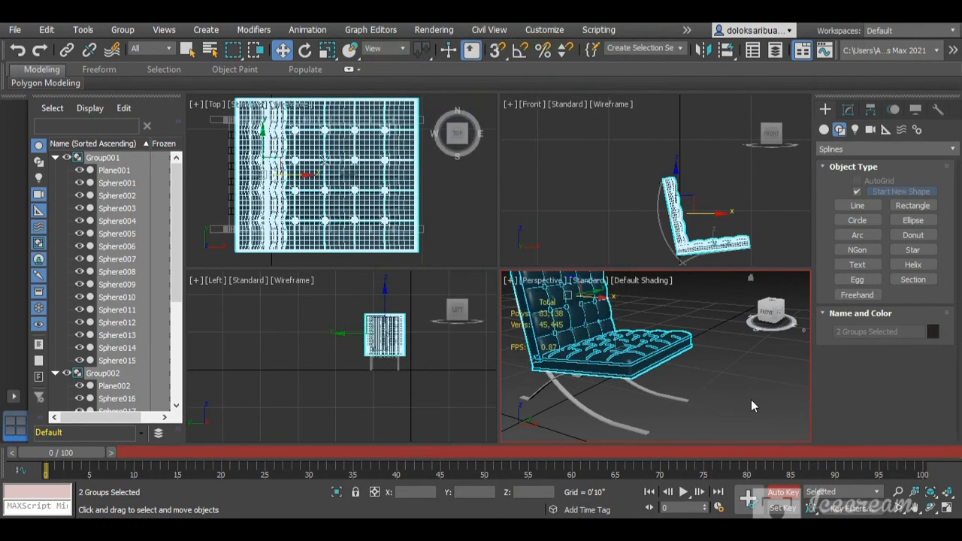
click(751, 399)
Step: Examine the recolored chair in the perspective, front, top and left views, checking how the cushions sit on the frame
scroll(658, 380, down, 3)
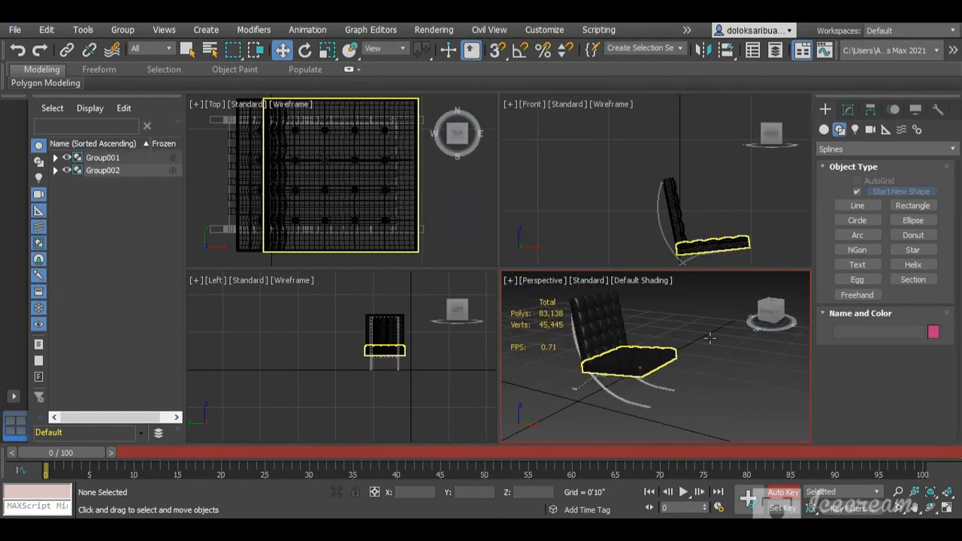
drag(768, 318, 725, 314)
scroll(610, 191, down, 5)
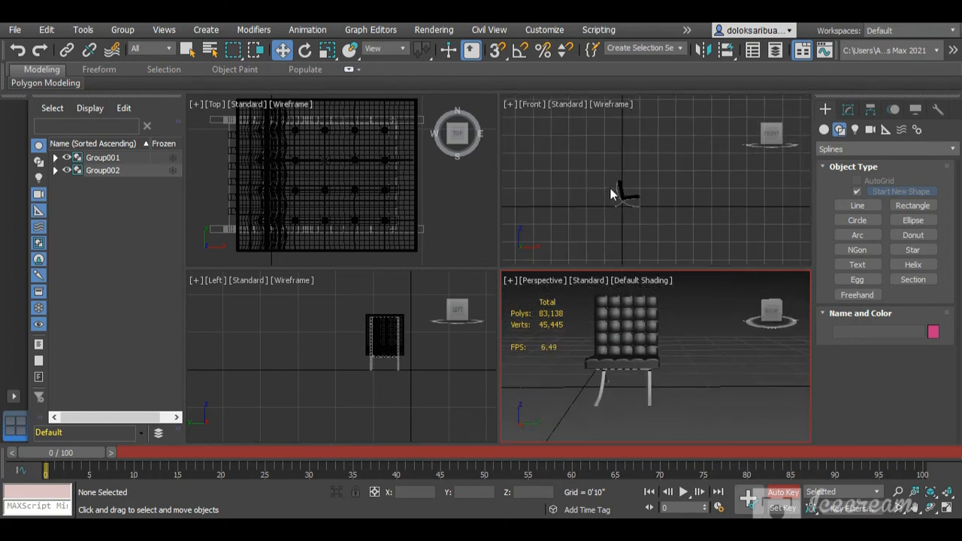
scroll(628, 197, up, 5)
scroll(364, 196, down, 2)
scroll(364, 196, down, 2)
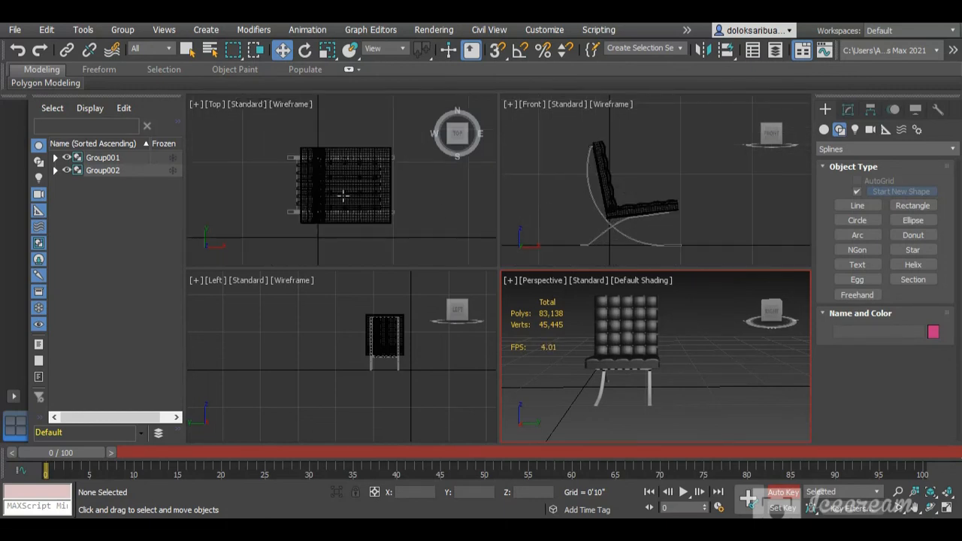
scroll(343, 196, up, 2)
scroll(366, 316, down, 2)
scroll(407, 335, up, 4)
scroll(403, 317, down, 2)
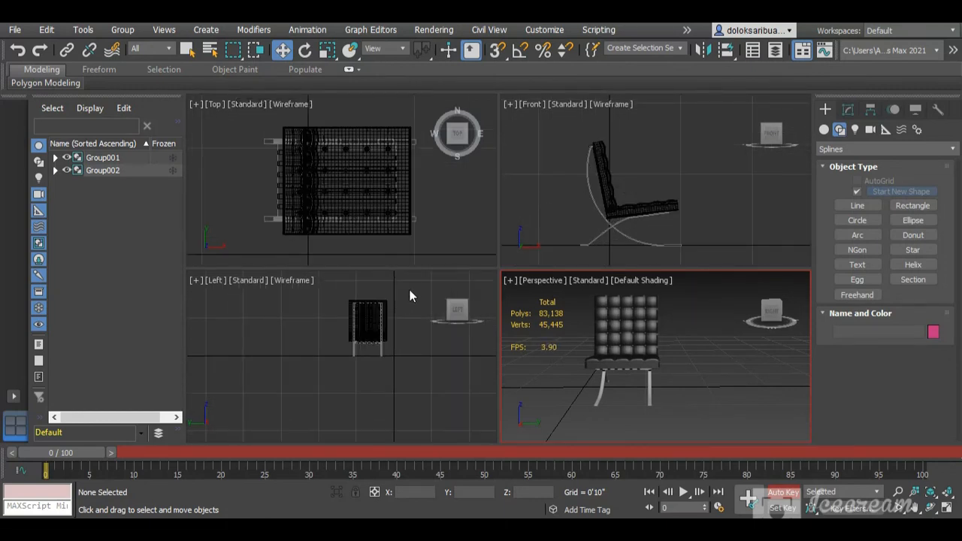
scroll(414, 289, up, 4)
scroll(653, 346, down, 2)
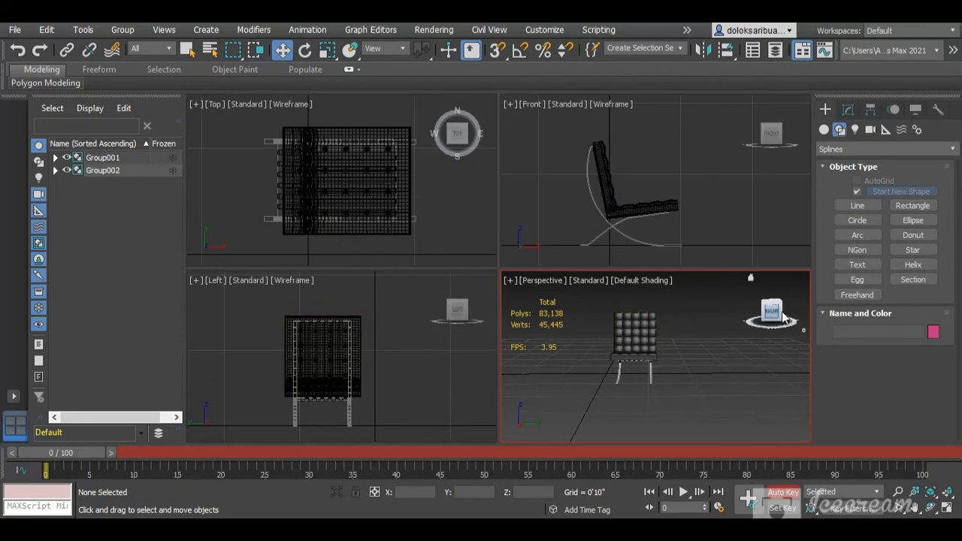
Step: Frame the whole chair in the perspective view at a slightly raised three-quarter angle showing the seat, backrest and crossed legs
drag(773, 315, 665, 301)
click(543, 280)
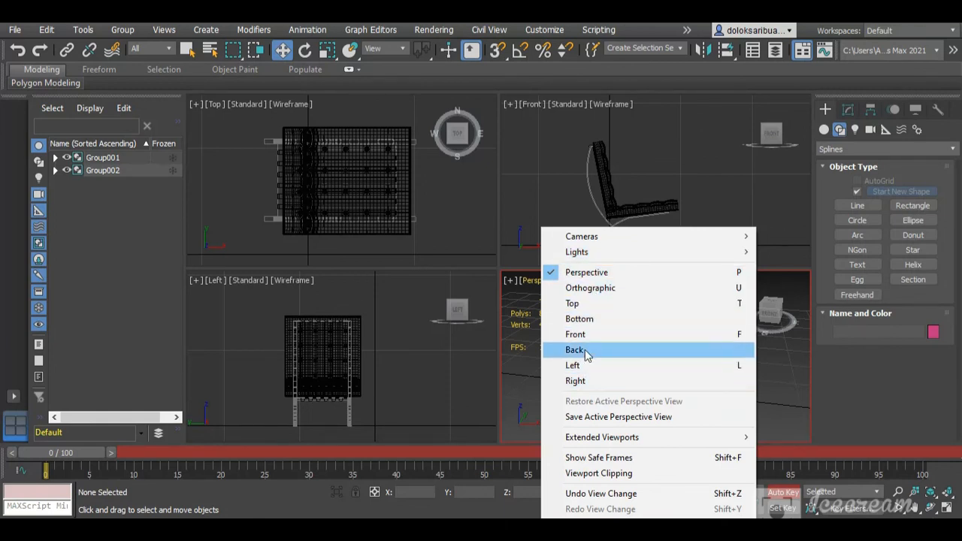
click(592, 272)
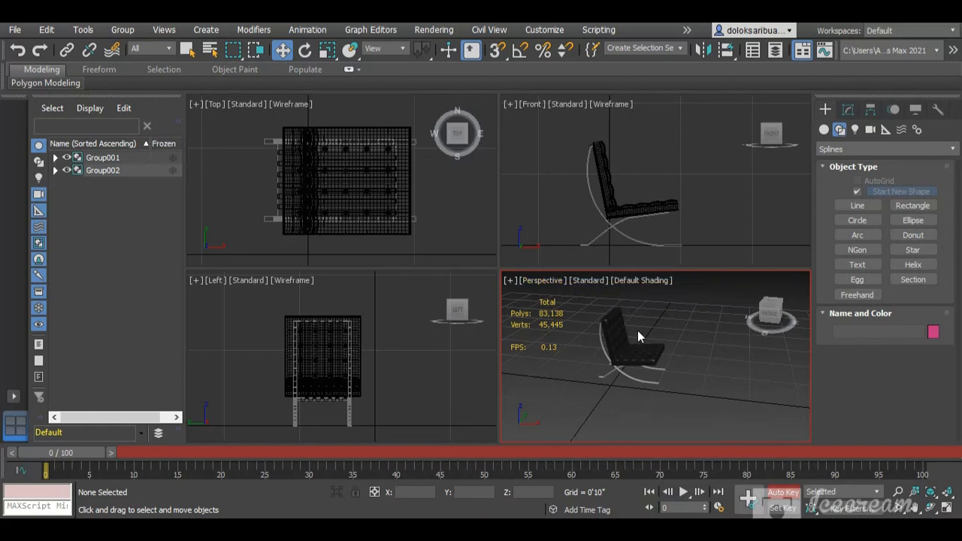
click(929, 509)
drag(690, 387, 631, 344)
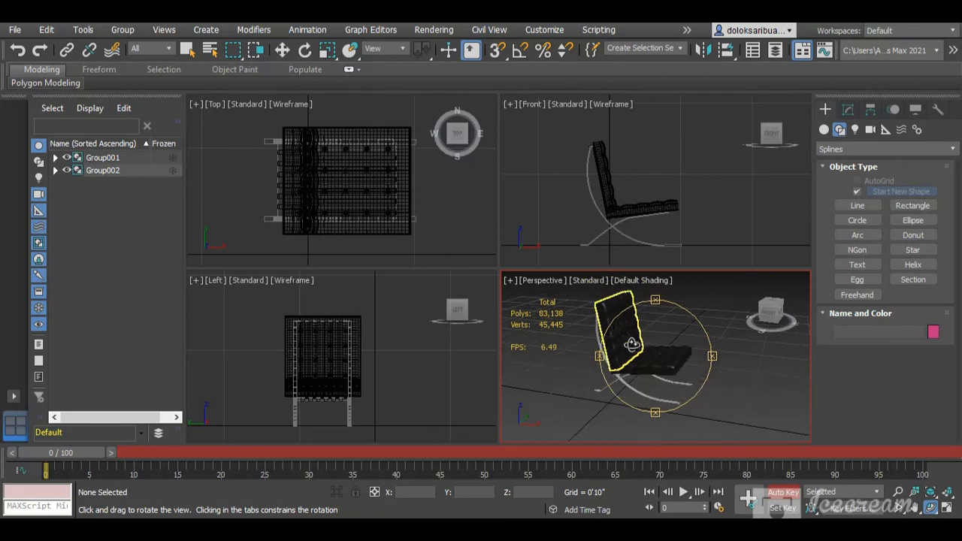
mouse_move(691, 333)
mouse_down()
mouse_move(714, 323)
mouse_move(681, 322)
mouse_move(697, 323)
mouse_up()
key(w)
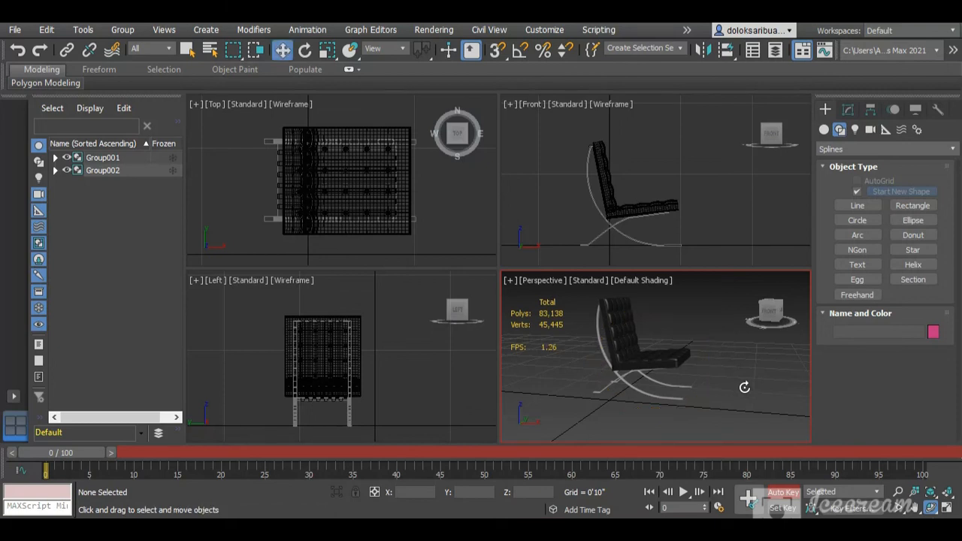
key(ctrl+r)
drag(670, 342, 598, 384)
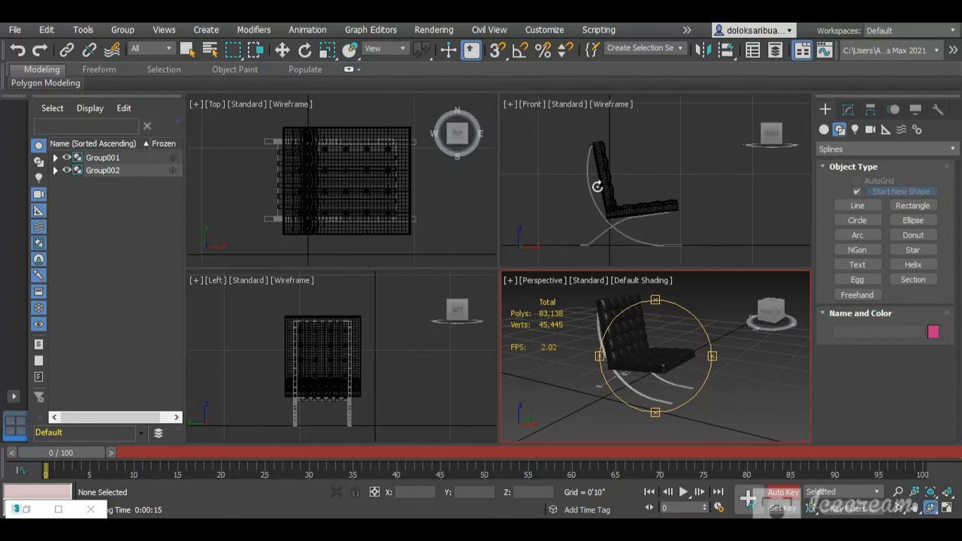
Step: Render the perspective view of the chair and examine the rendered image up close and as a whole
click(434, 30)
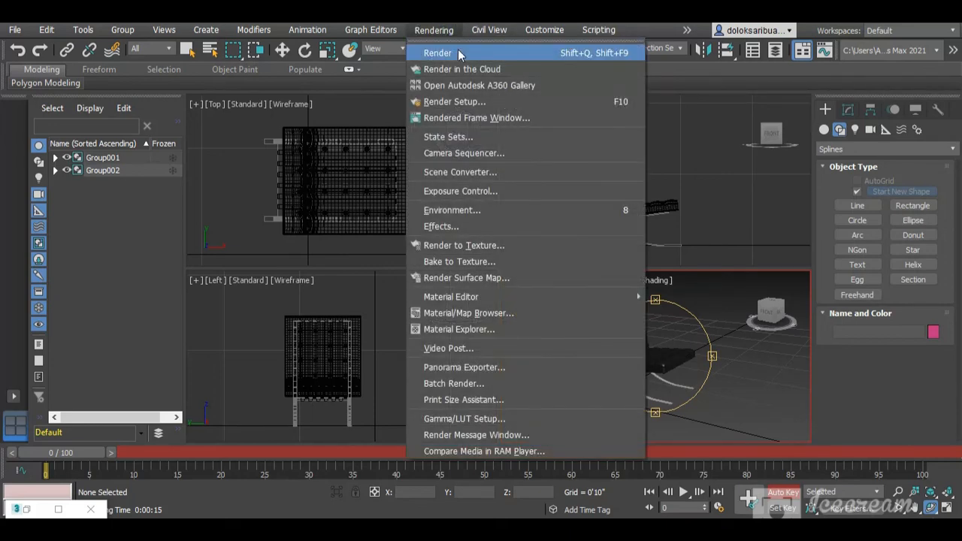
click(457, 51)
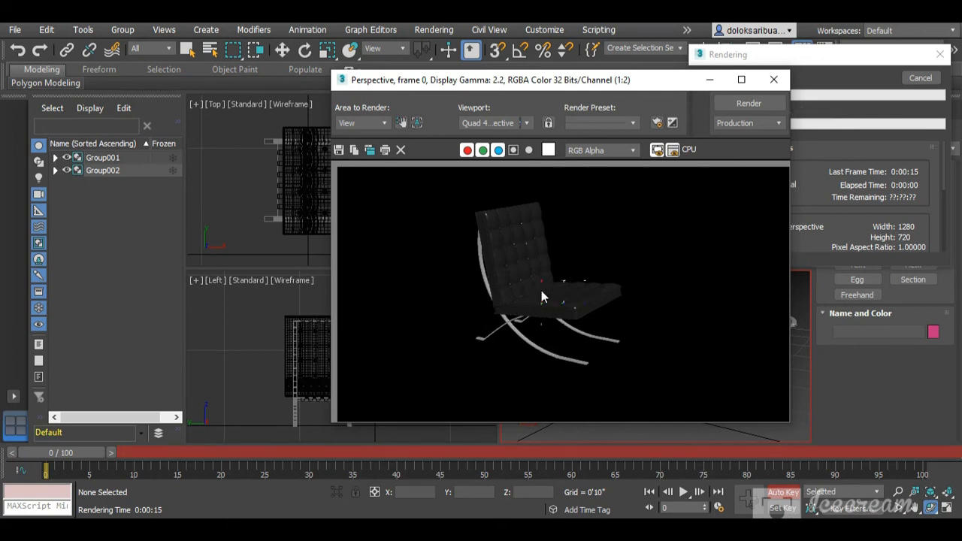
scroll(524, 298, up, 1)
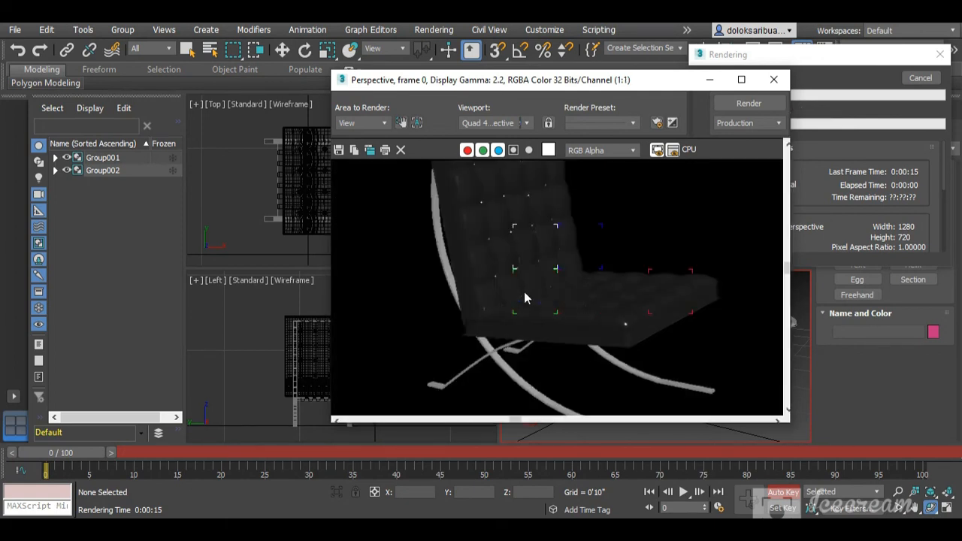
scroll(527, 297, down, 1)
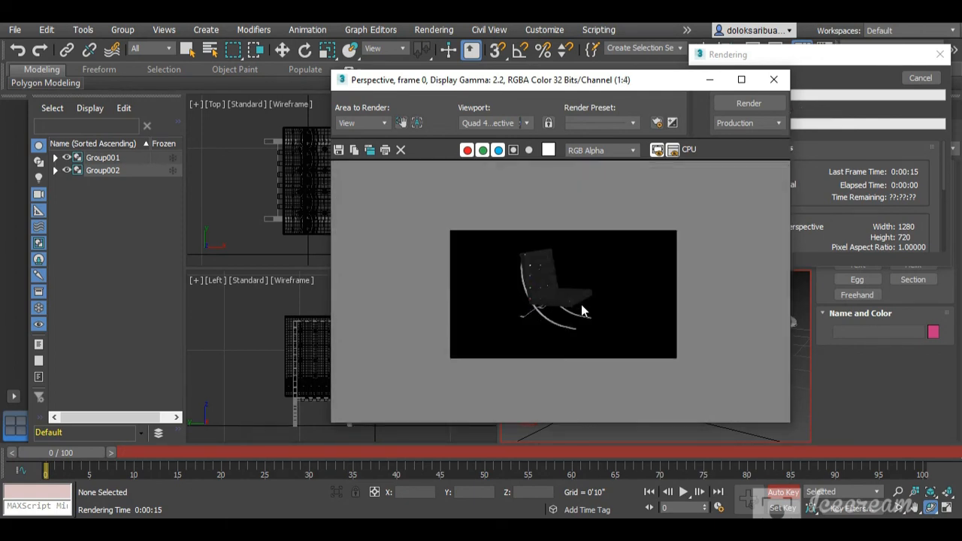
scroll(567, 298, up, 1)
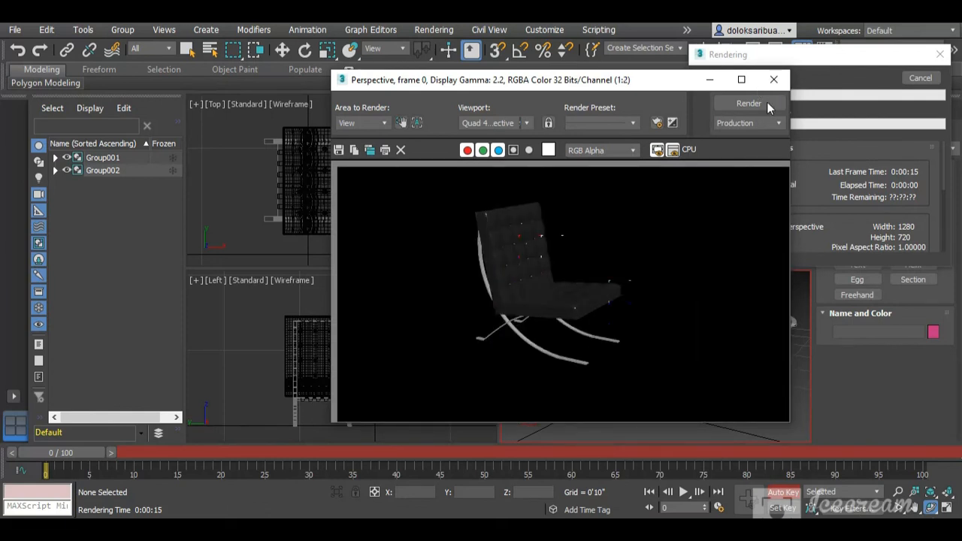